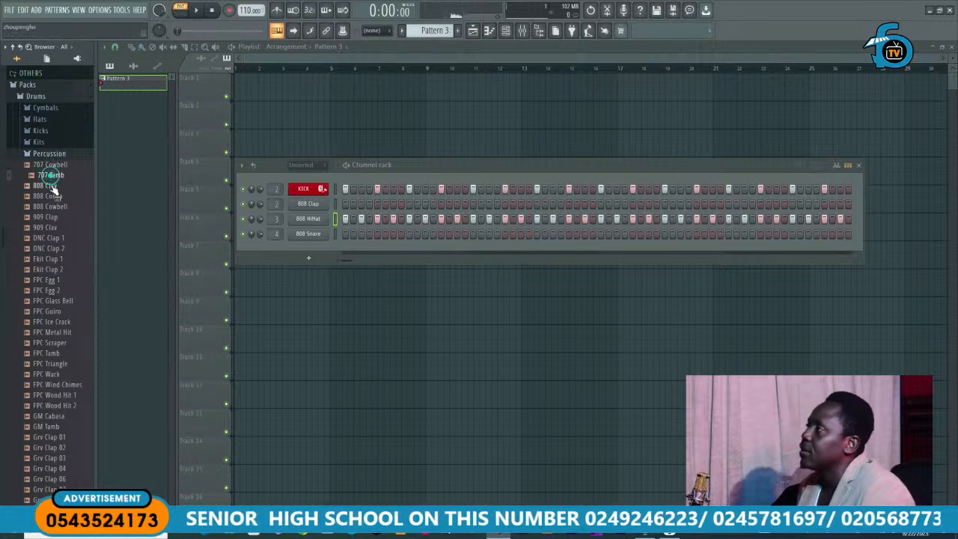
Step: Audition the percussion samples from 808 Conga through FPC Egg 2 and add FPC Egg 2 as a new channel
click(54, 196)
click(55, 206)
click(54, 217)
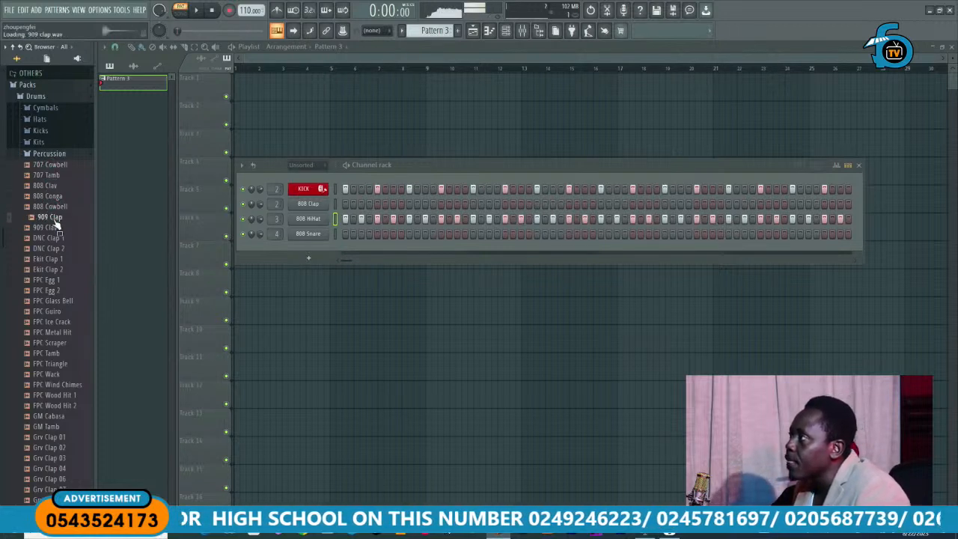
click(55, 227)
click(56, 239)
click(55, 249)
click(55, 259)
click(56, 270)
click(56, 280)
click(56, 291)
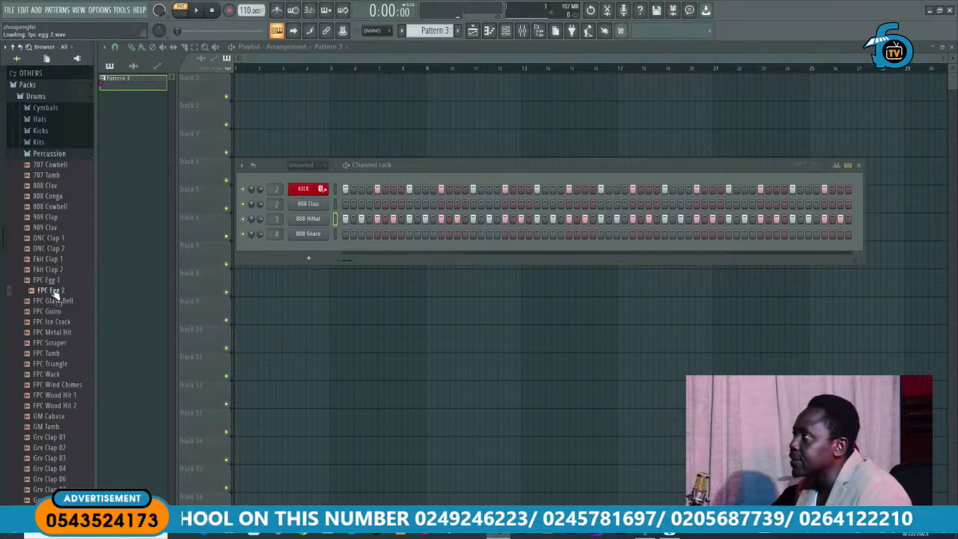
drag(54, 296, 298, 255)
Step: Audition FPC Guiro and FPC Ice Crack, and add FPC Ice Crack as a new channel below FPC Egg 2
click(48, 311)
click(53, 322)
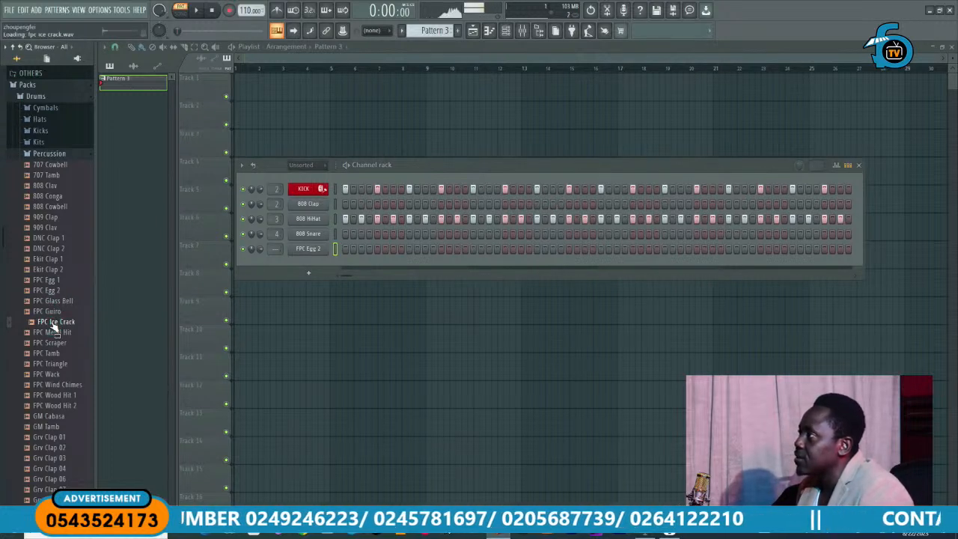
drag(54, 327, 296, 260)
Step: Audition the percussion samples from FPC Metal Hit through Grv Clap 01
click(54, 333)
click(56, 343)
click(56, 353)
click(56, 363)
click(59, 374)
click(60, 385)
click(62, 395)
click(64, 406)
click(66, 416)
click(63, 427)
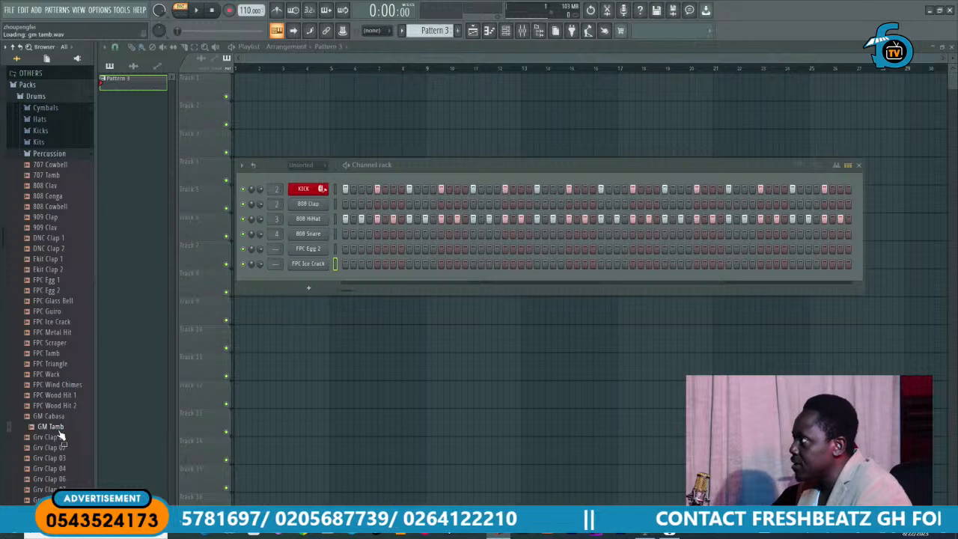
click(58, 438)
Step: Audition the Grv clap and clave samples from Grv Clap 02 onward, ending with Grv Cowbell
scroll(58, 429, down, 5)
click(60, 260)
click(60, 270)
click(60, 281)
click(62, 292)
click(63, 302)
click(60, 311)
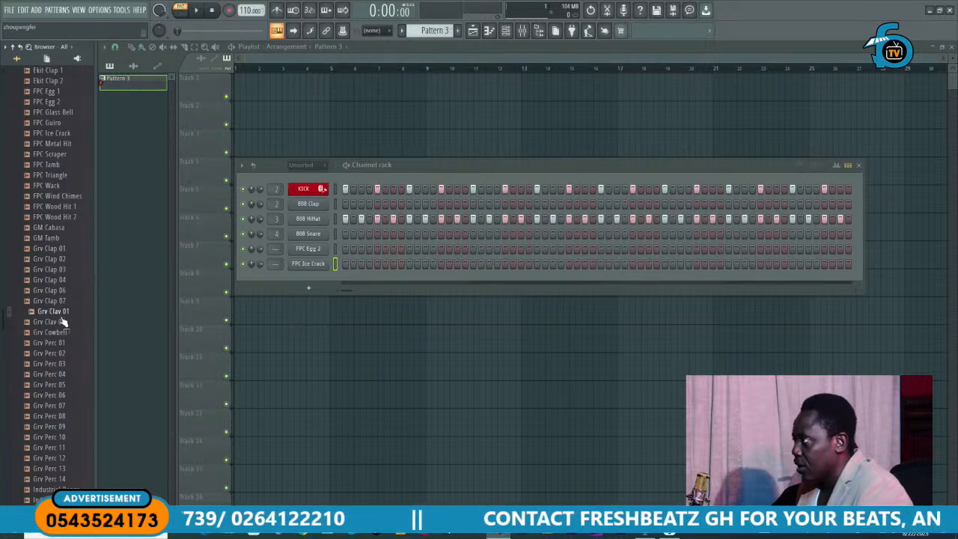
click(63, 331)
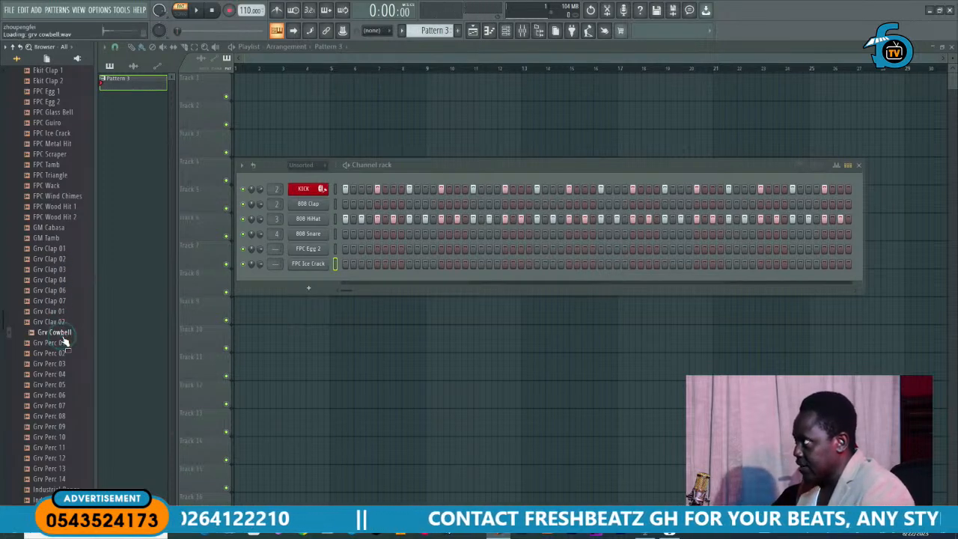
Step: Audition the Grv Perc samples from Grv Perc 01 through Grv Perc 10
click(60, 343)
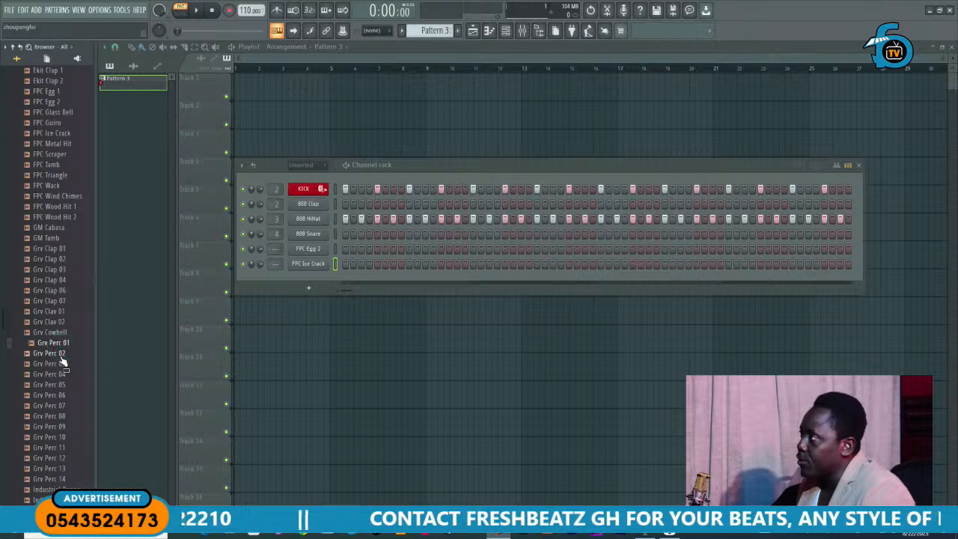
click(61, 353)
click(61, 363)
click(61, 374)
click(61, 385)
click(63, 396)
click(64, 406)
click(64, 416)
click(64, 426)
click(64, 437)
Step: Audition the remaining Grv Perc samples from Grv Perc 11 onward and add Grv Perc 12 as a new channel
scroll(64, 431, down, 4)
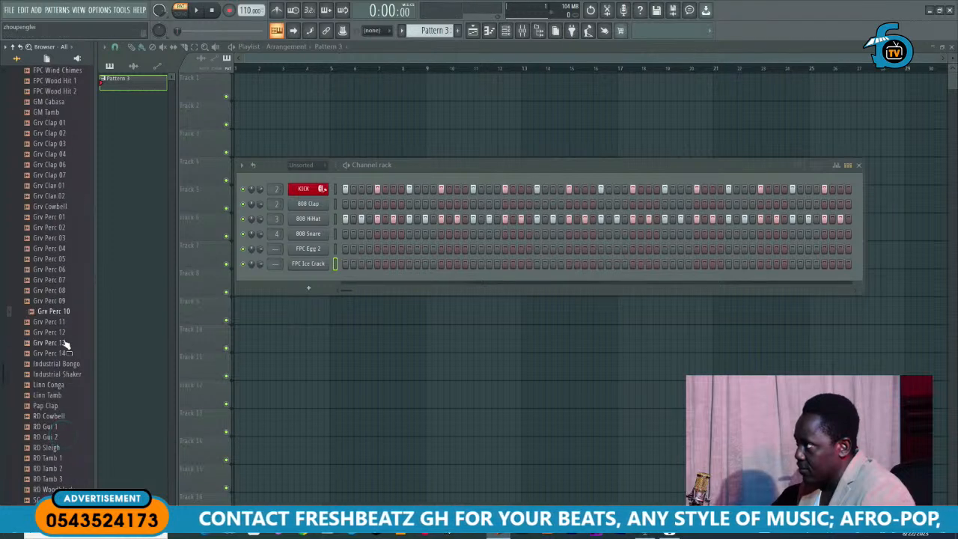
click(66, 321)
click(67, 332)
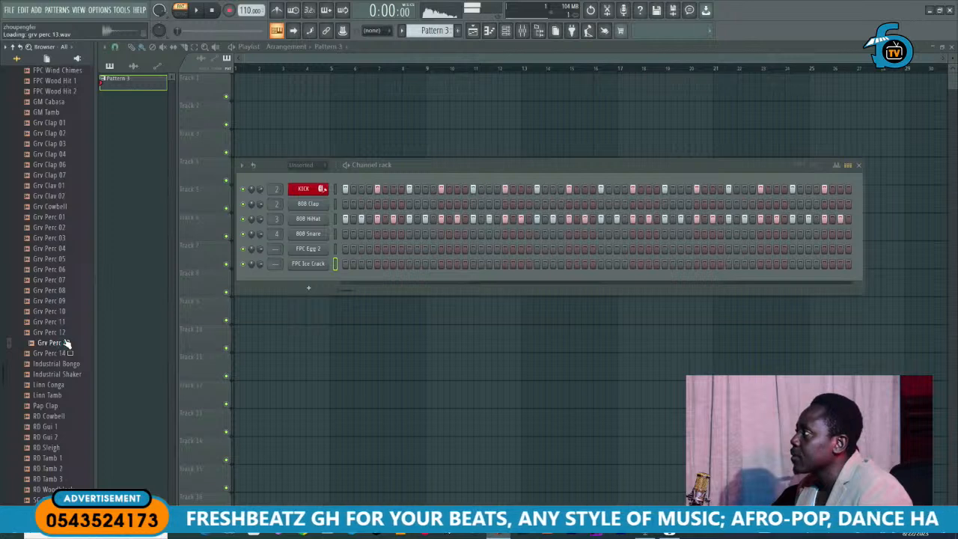
drag(64, 332, 303, 276)
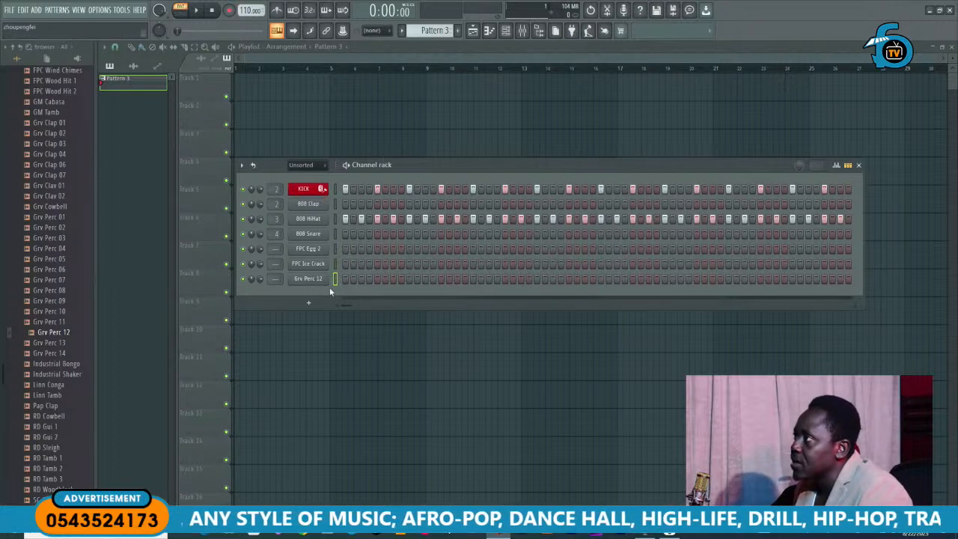
Step: Open the Grv Perc 12 sampler settings, preview the sound and raise the sample start to cut the quiet lead-in
click(311, 281)
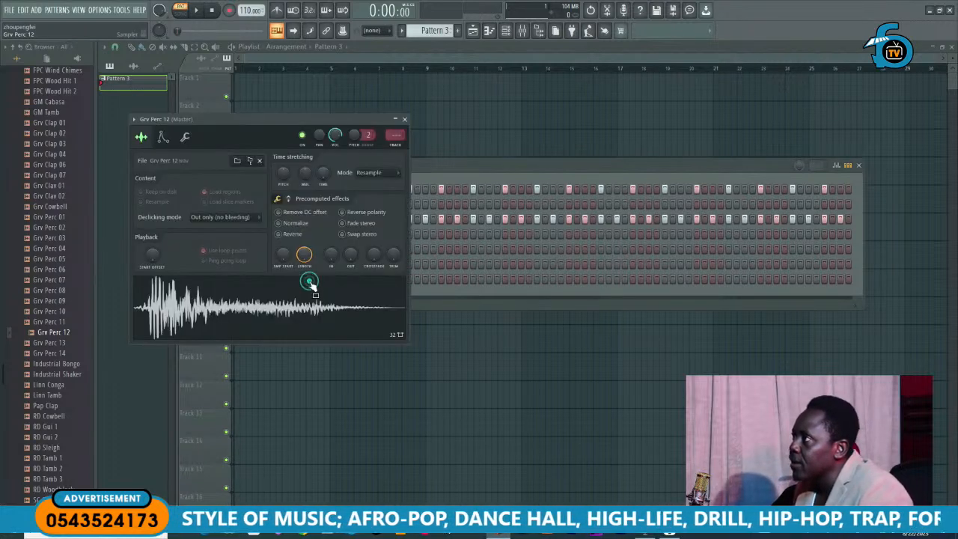
click(292, 313)
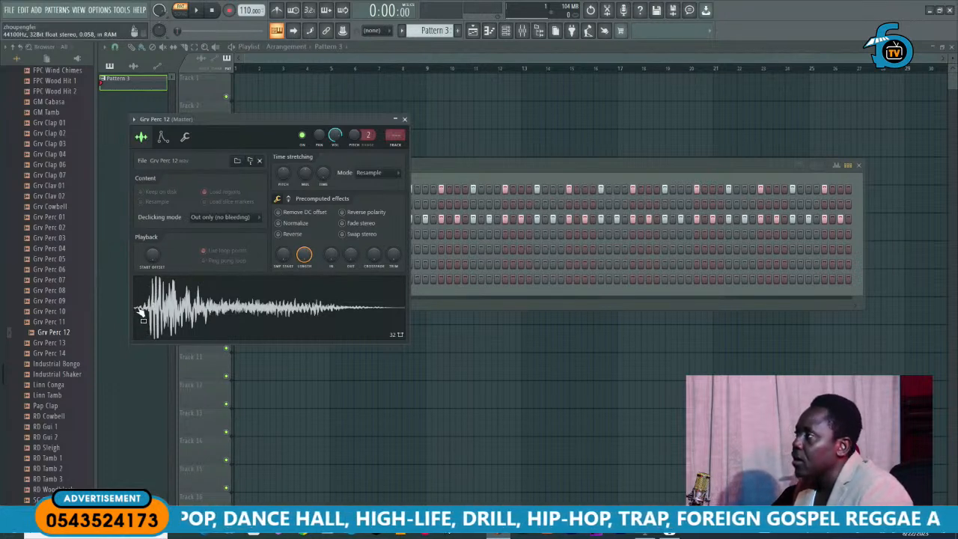
drag(283, 255, 283, 242)
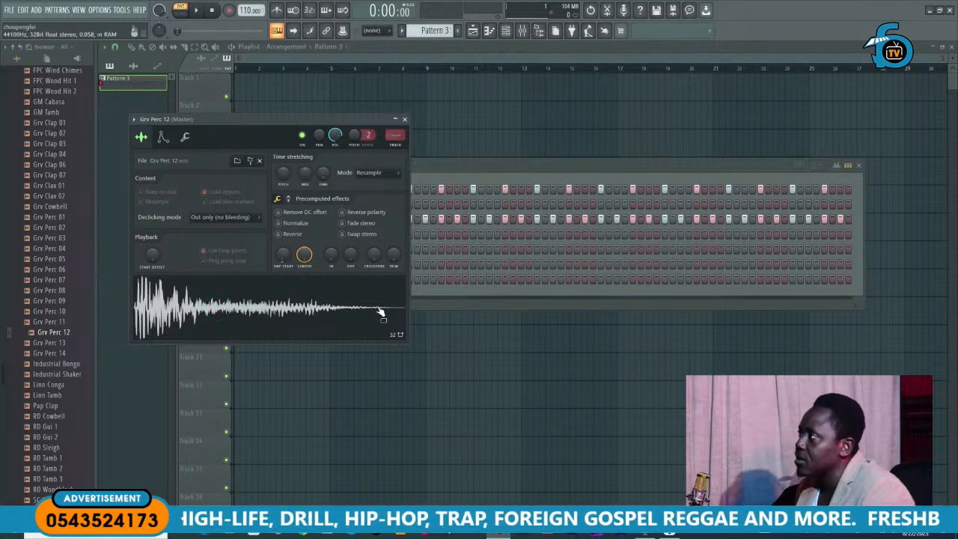
Step: Set the quick fade-out of Grv Perc 12 to 48% and preview the shortened sound
drag(349, 259, 349, 237)
click(211, 308)
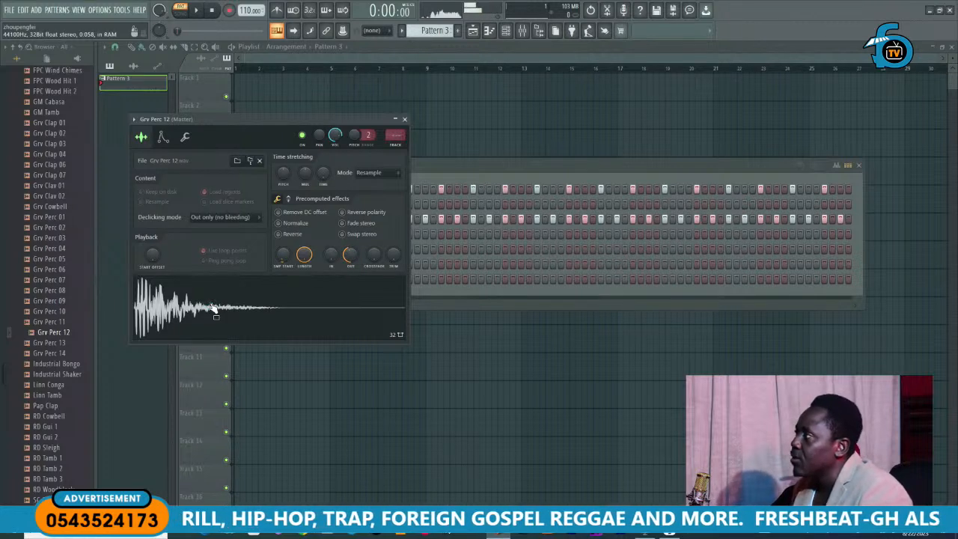
click(212, 307)
click(212, 305)
drag(355, 260, 355, 258)
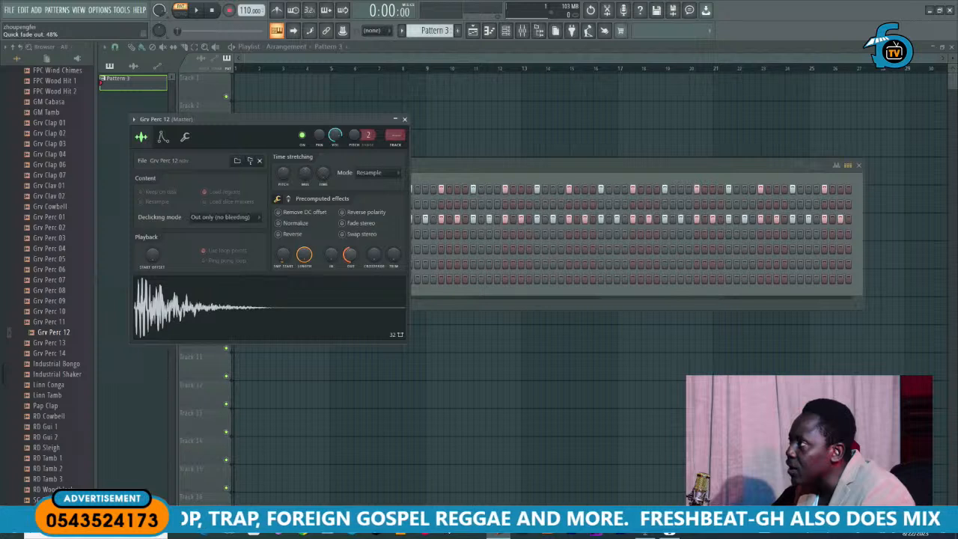
click(209, 301)
click(212, 308)
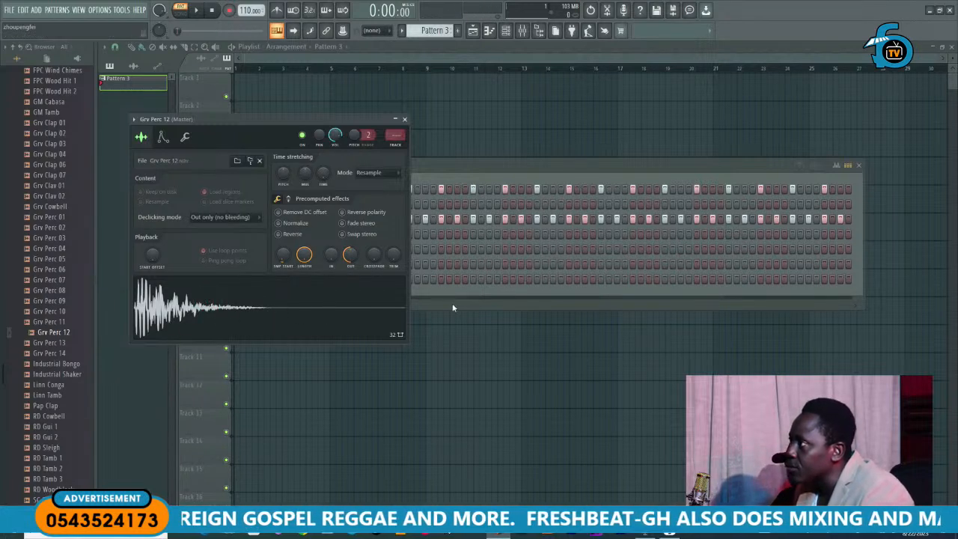
Step: Set the silence trimming threshold of Grv Perc 12 to 100%, preview it and close its sampler settings
drag(395, 264, 394, 214)
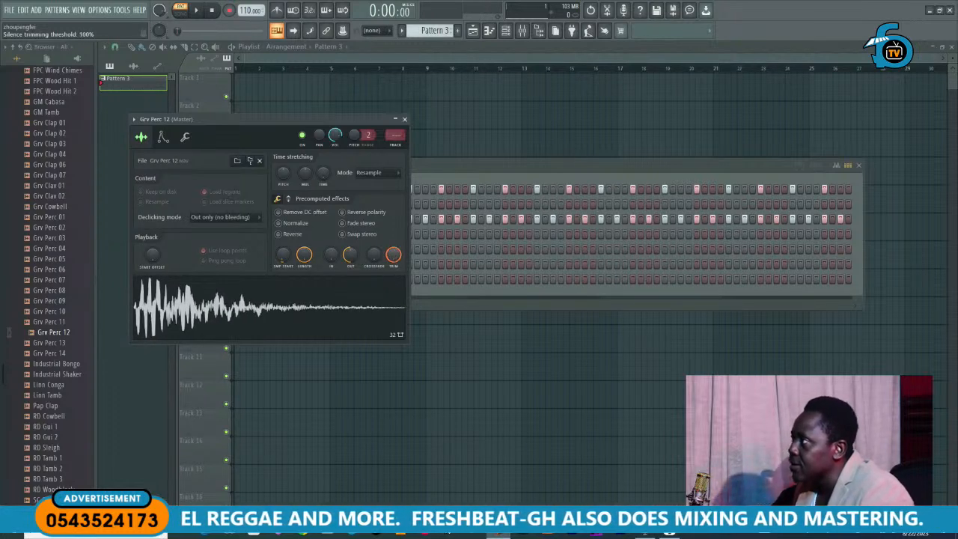
click(259, 308)
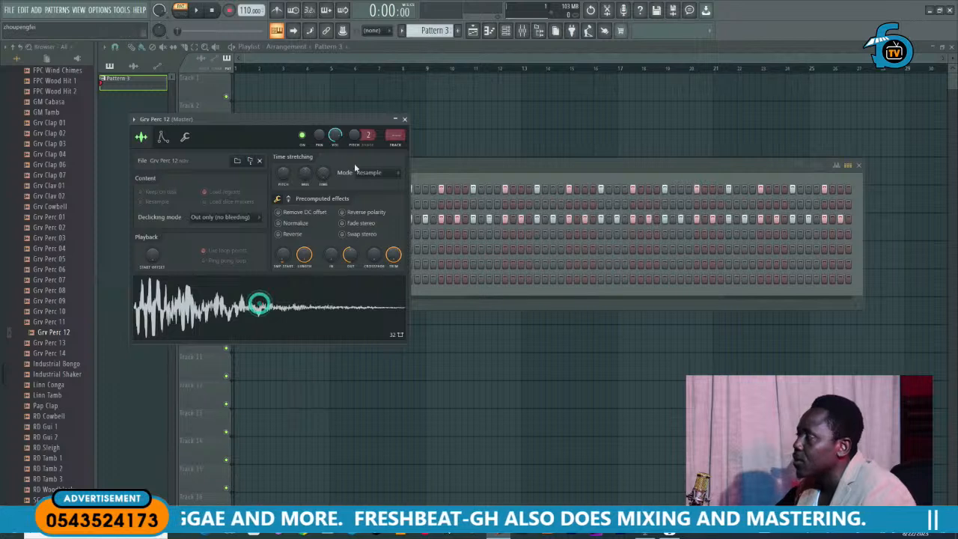
click(405, 120)
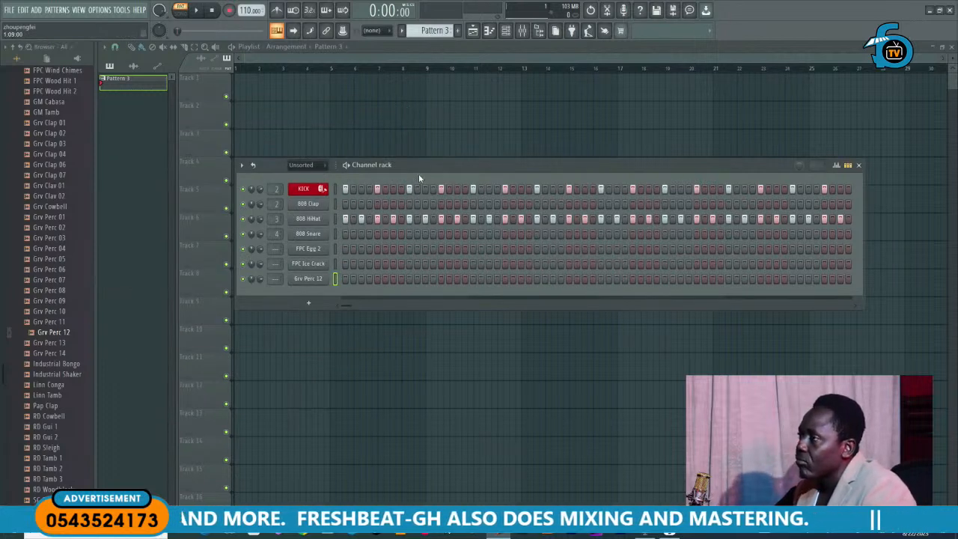
click(443, 164)
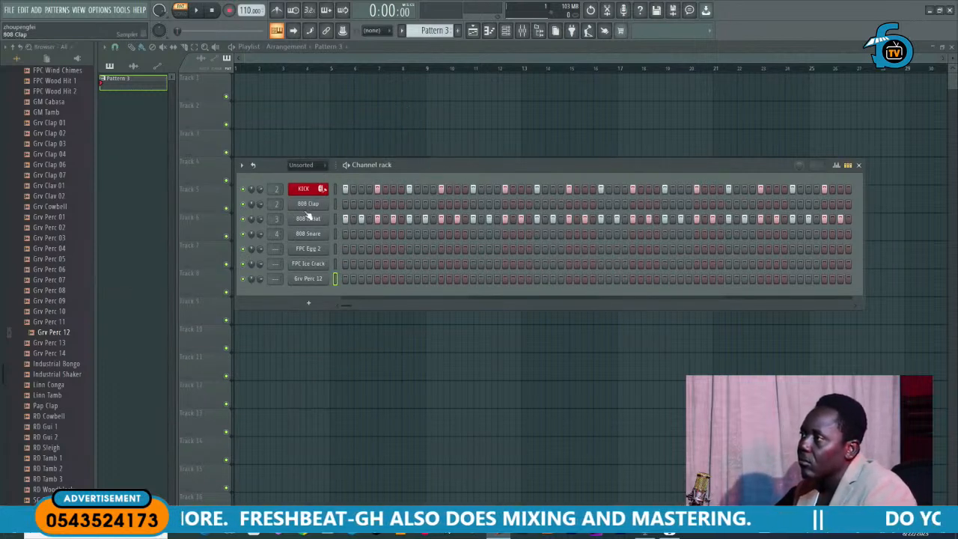
Step: Play back Pattern 3 several times to judge where percussion hits fit against the kick and hi-hat
key(space)
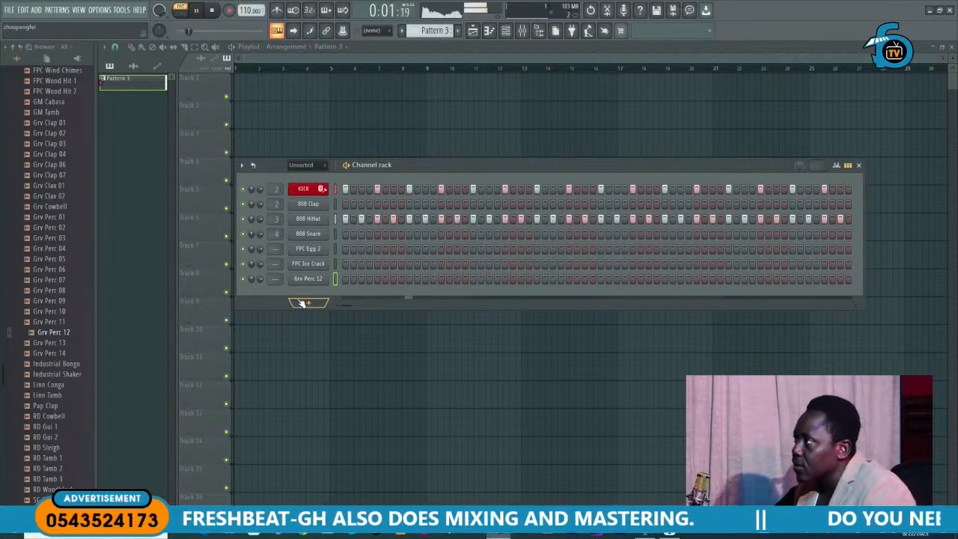
key(space)
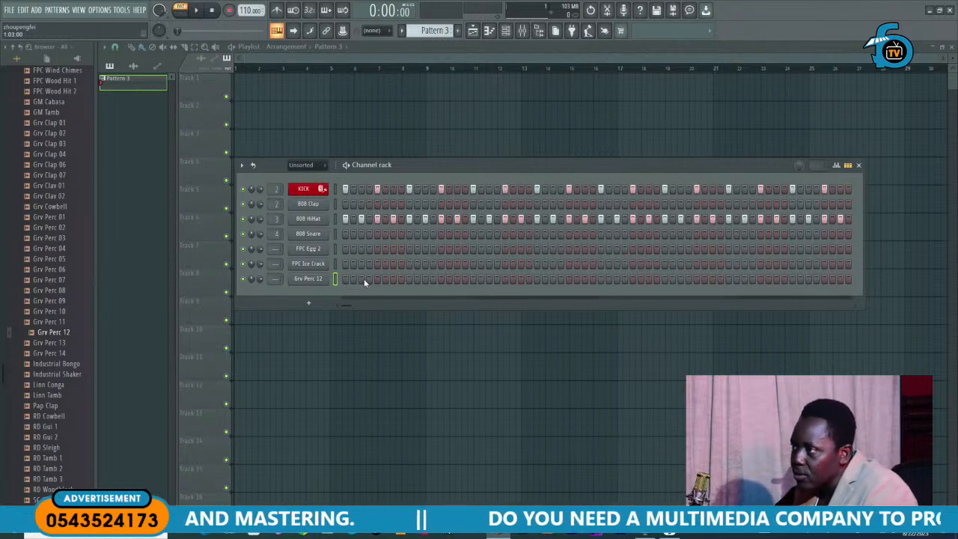
key(space)
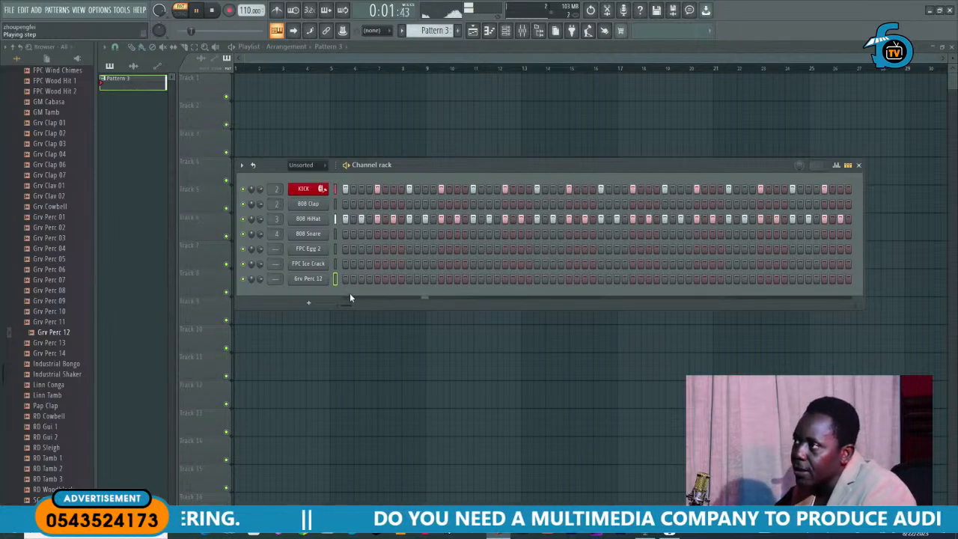
key(space)
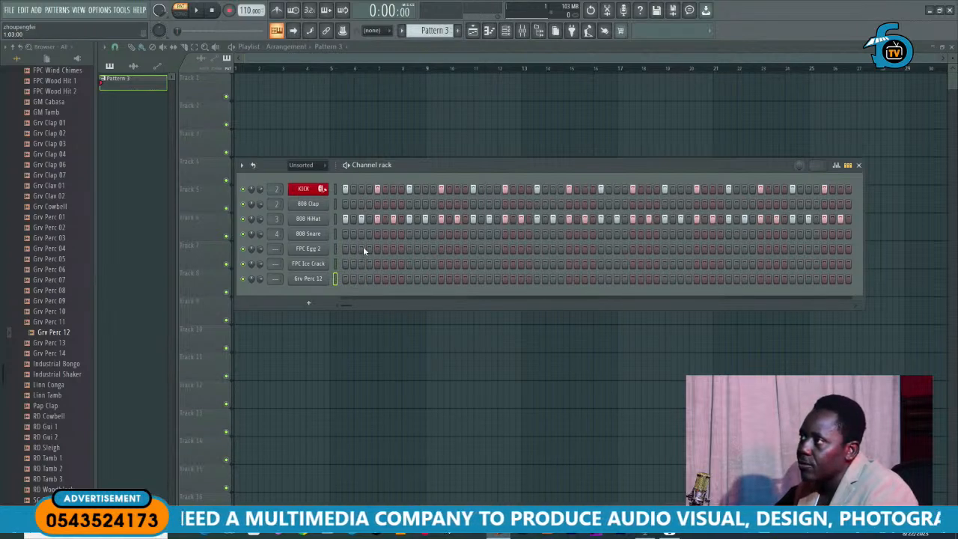
key(space)
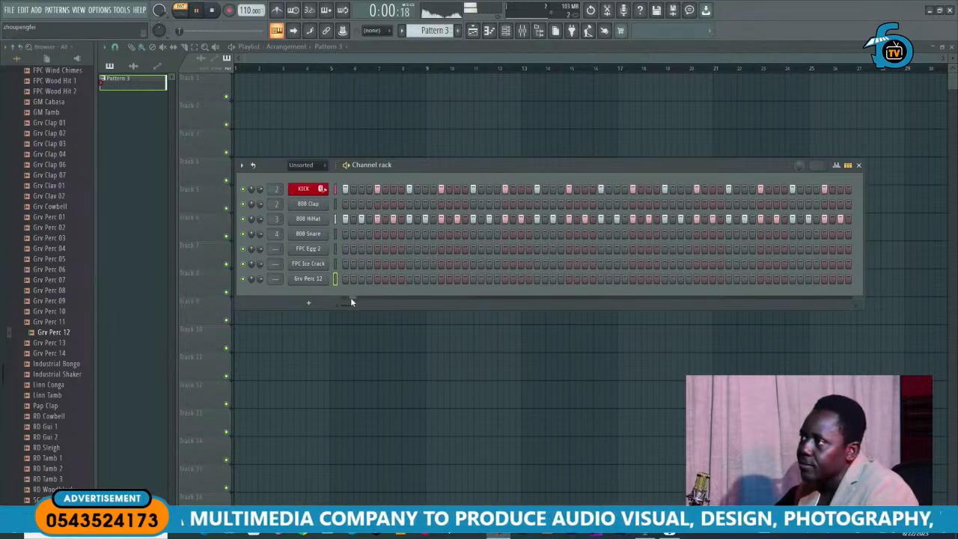
key(space)
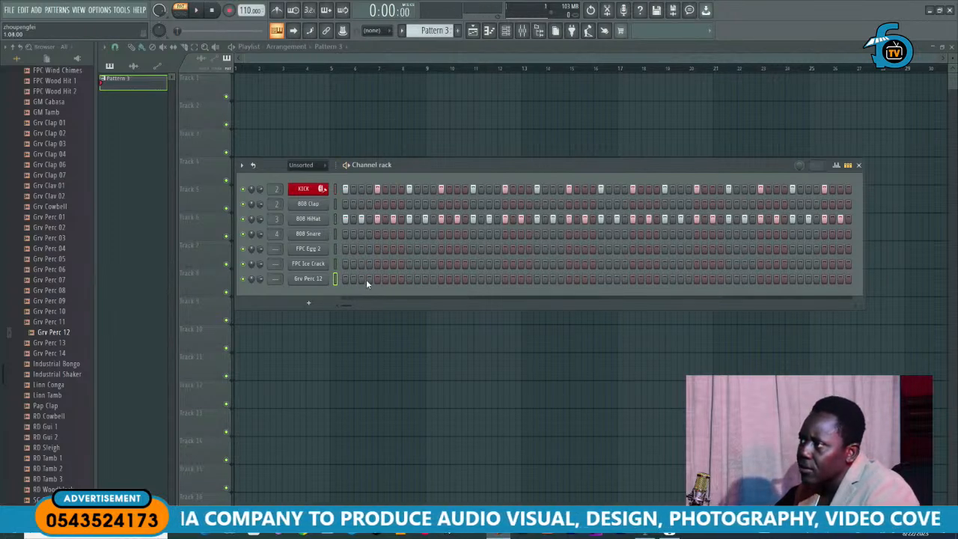
Step: Place Grv Perc 12 hits on steps 4 and 7 and play the pattern to check them
click(361, 280)
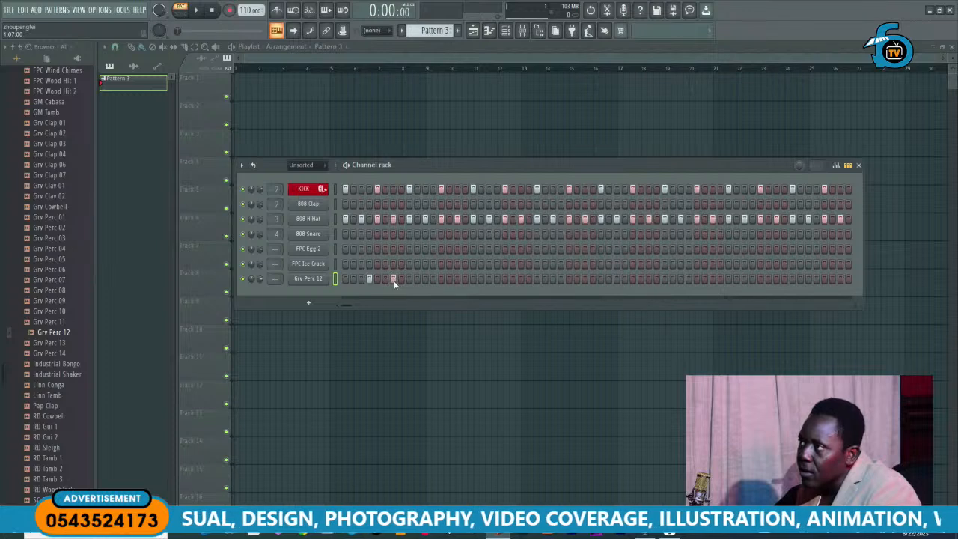
key(space)
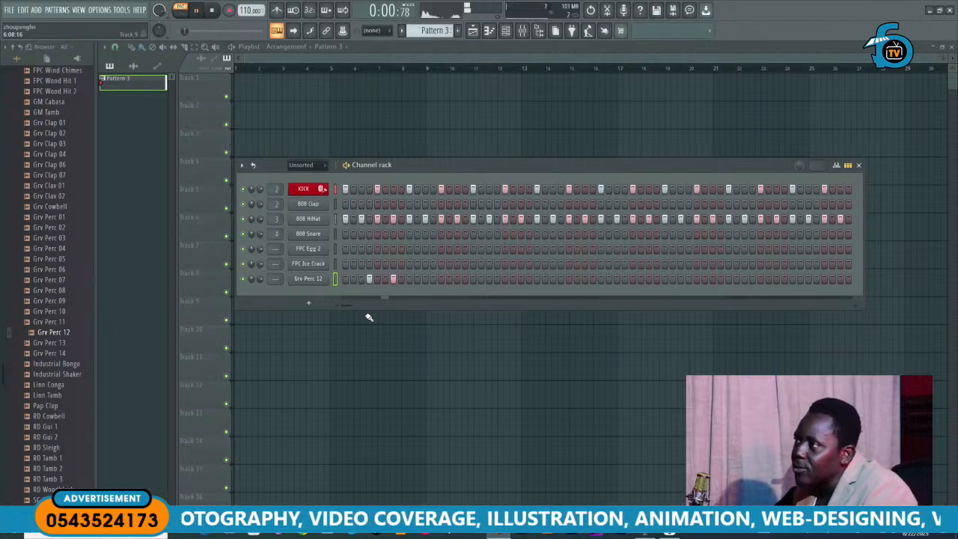
key(space)
key(space)
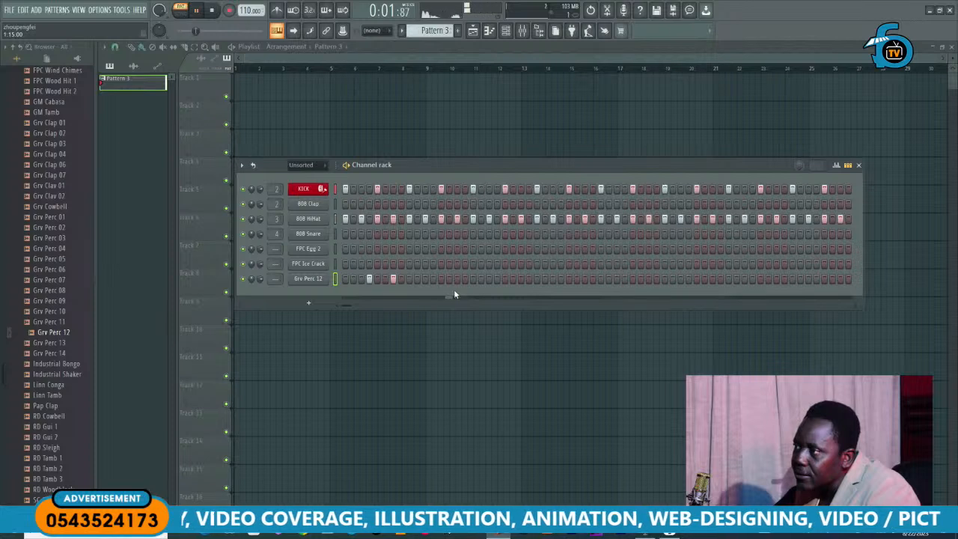
key(space)
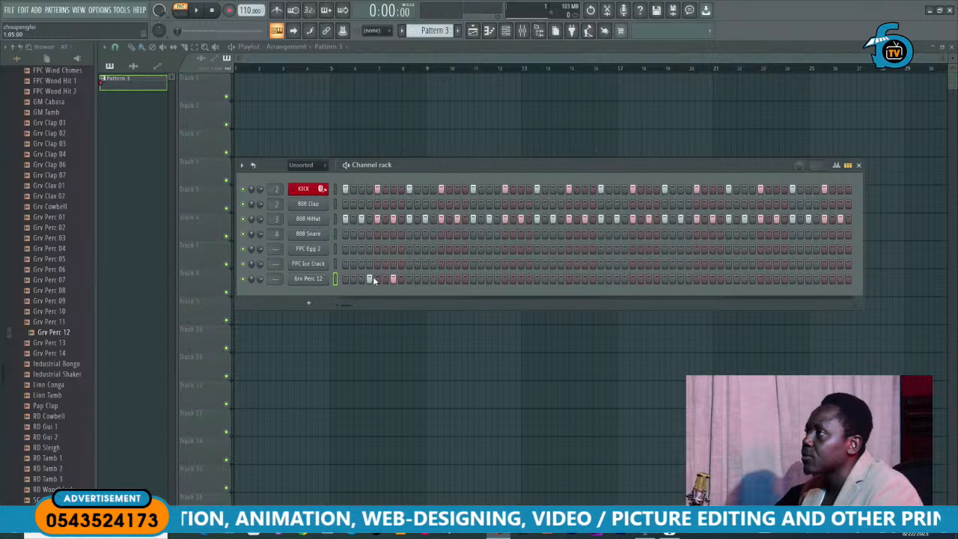
Step: Add Grv Perc 12 hits on steps 12 and 15 while checking the groove in playback
click(432, 278)
key(space)
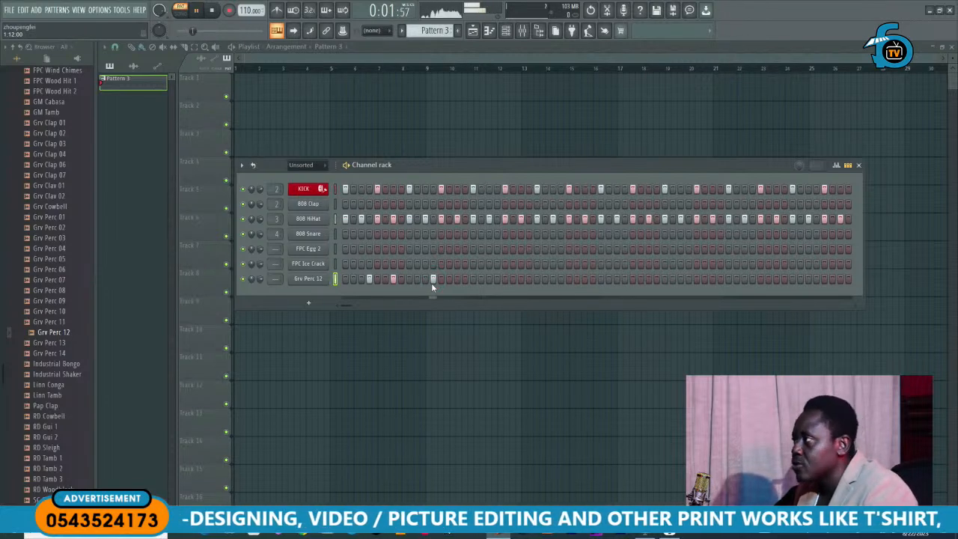
key(space)
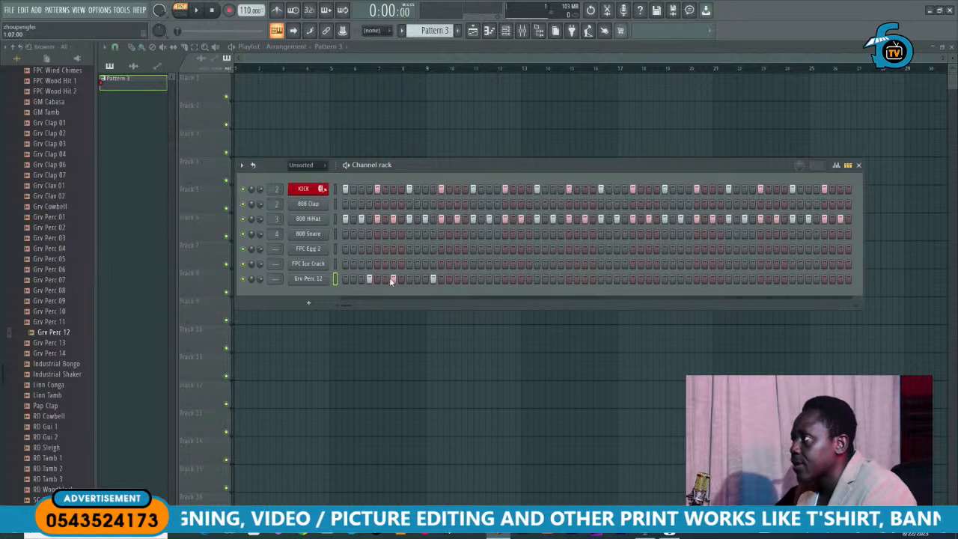
key(space)
click(457, 278)
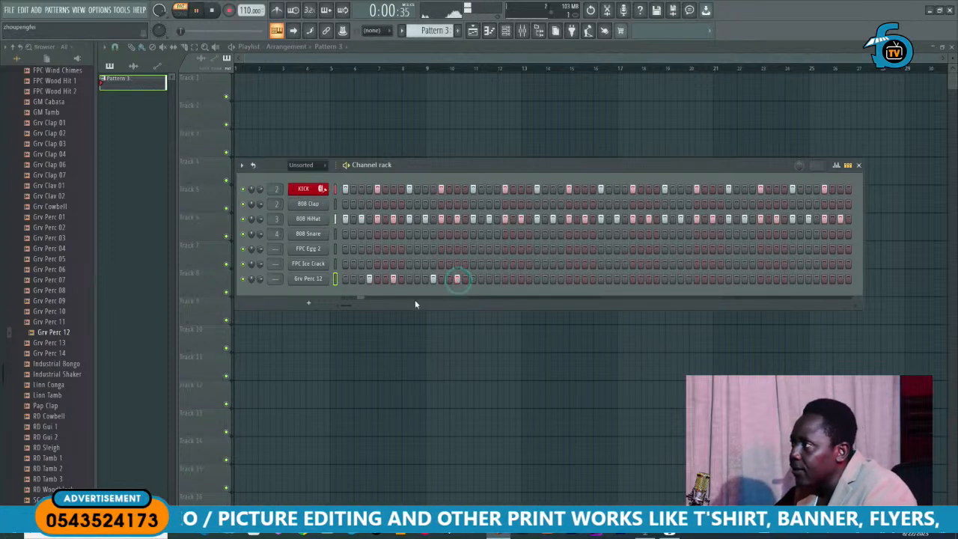
Step: Extend the Grv Perc 12 hits in the same repeating rhythm through step 63 and play the pattern back
key(space)
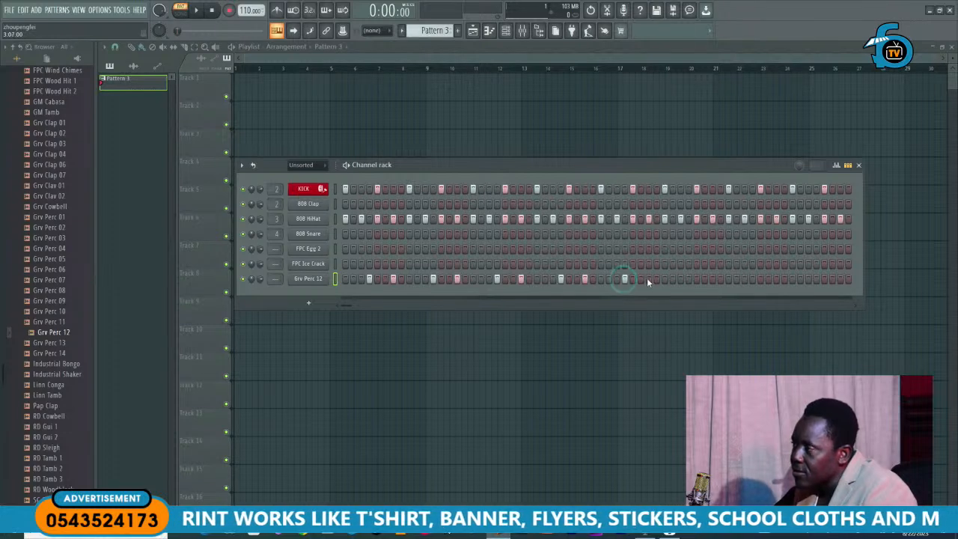
click(688, 279)
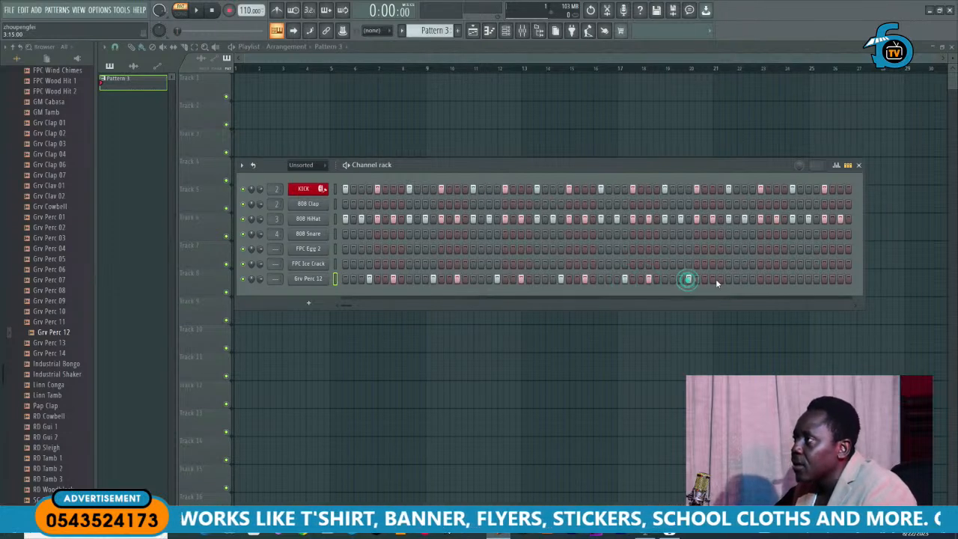
click(711, 279)
click(753, 279)
click(776, 279)
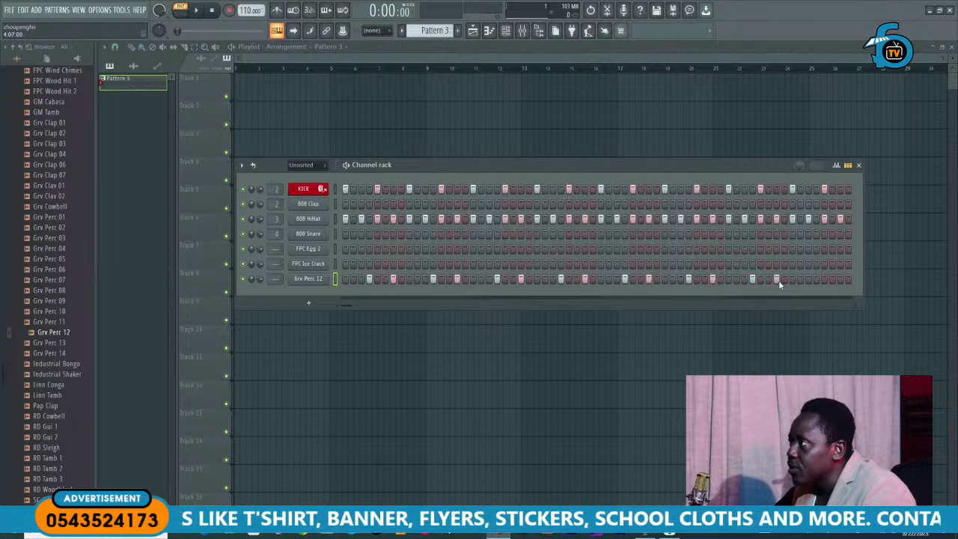
click(816, 279)
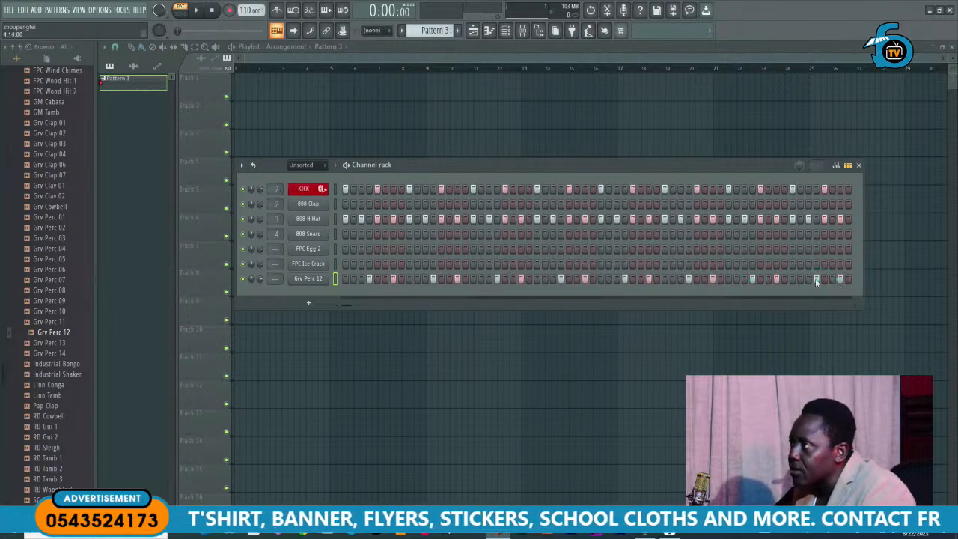
key(space)
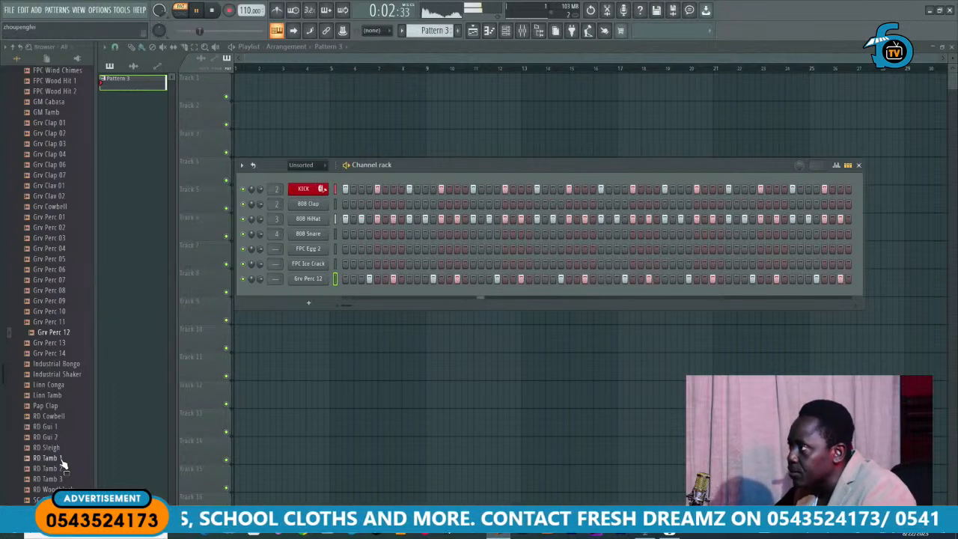
key(space)
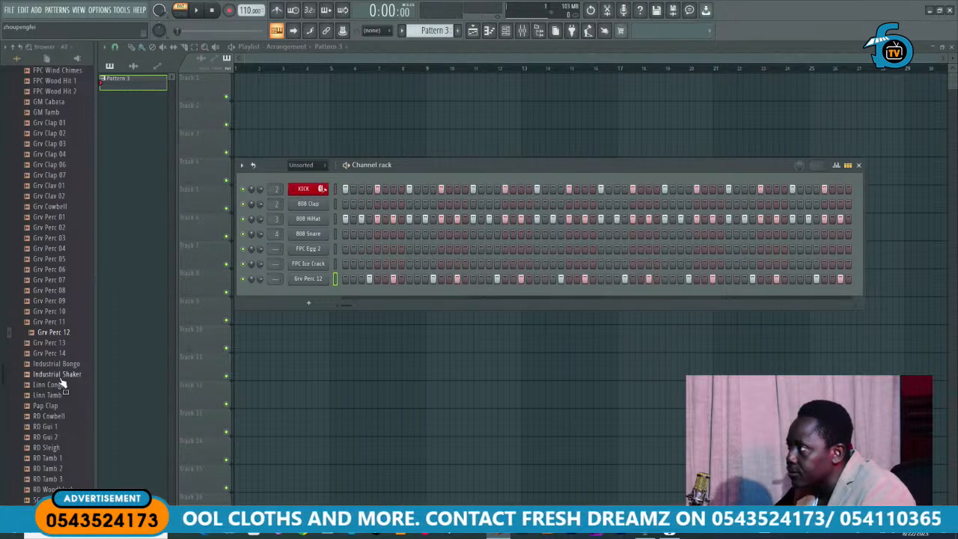
Step: Audition samples in the Percussion pack and add GM Cabasa as a new channel below Grv Perc 12
scroll(64, 427, up, 8)
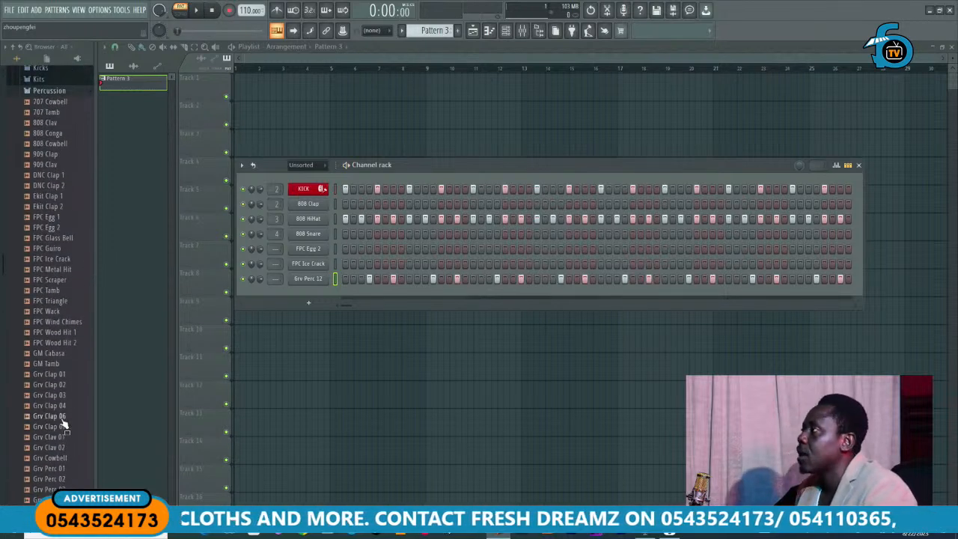
scroll(64, 426, up, 4)
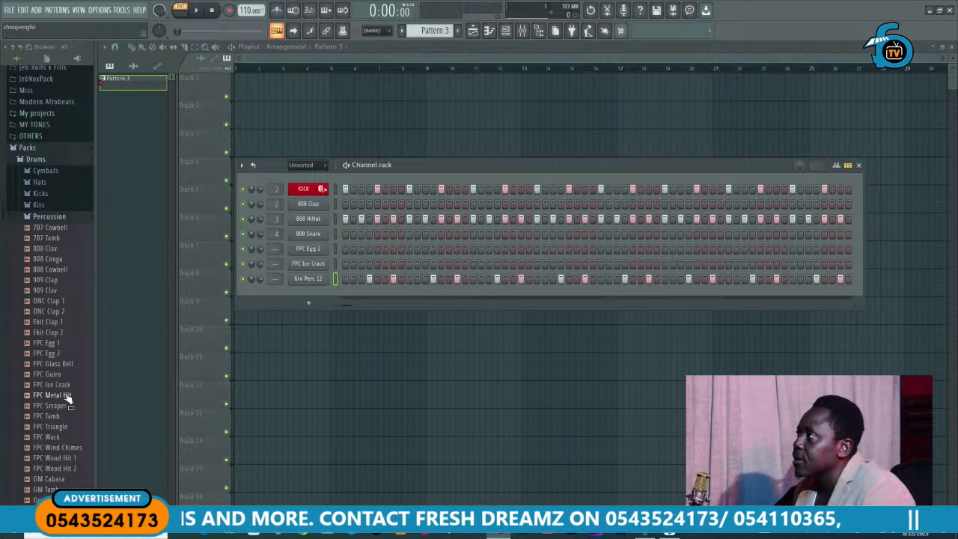
click(66, 458)
click(66, 479)
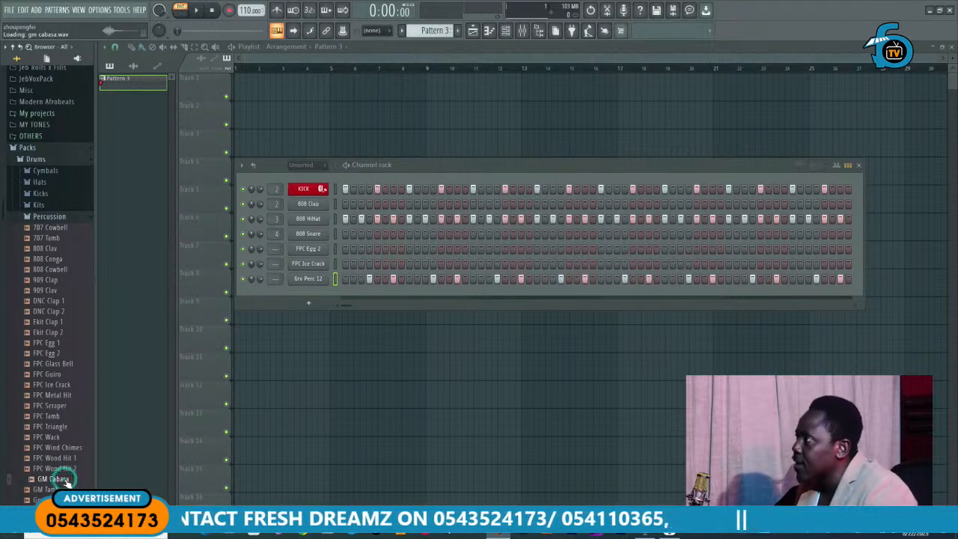
drag(66, 483, 313, 296)
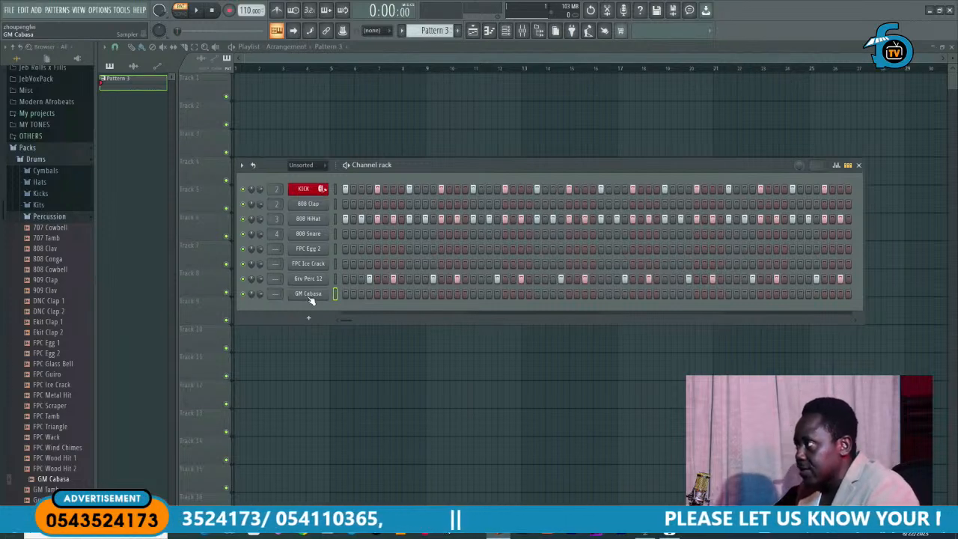
Step: Place GM Cabasa hits on steps 3, 4 and 5, playing the pattern back to judge their fit
key(space)
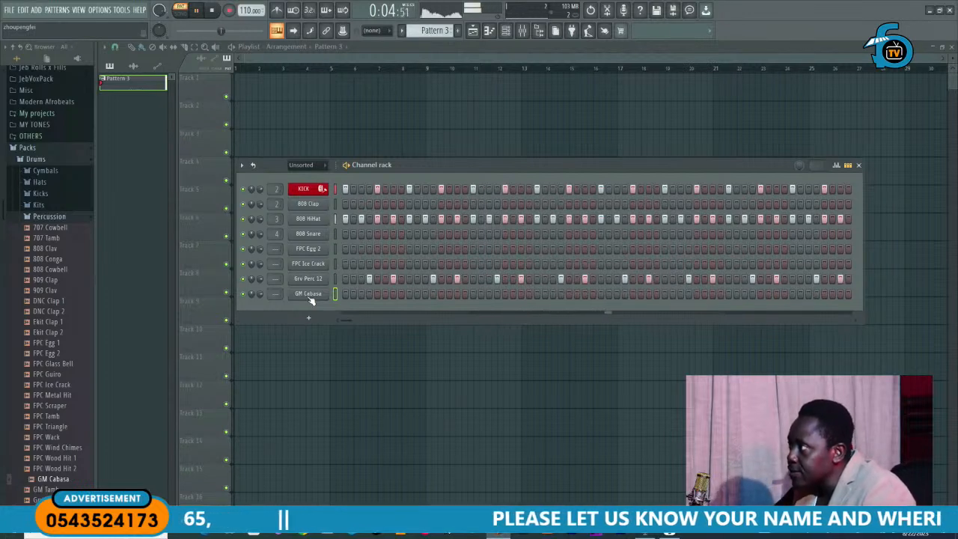
key(space)
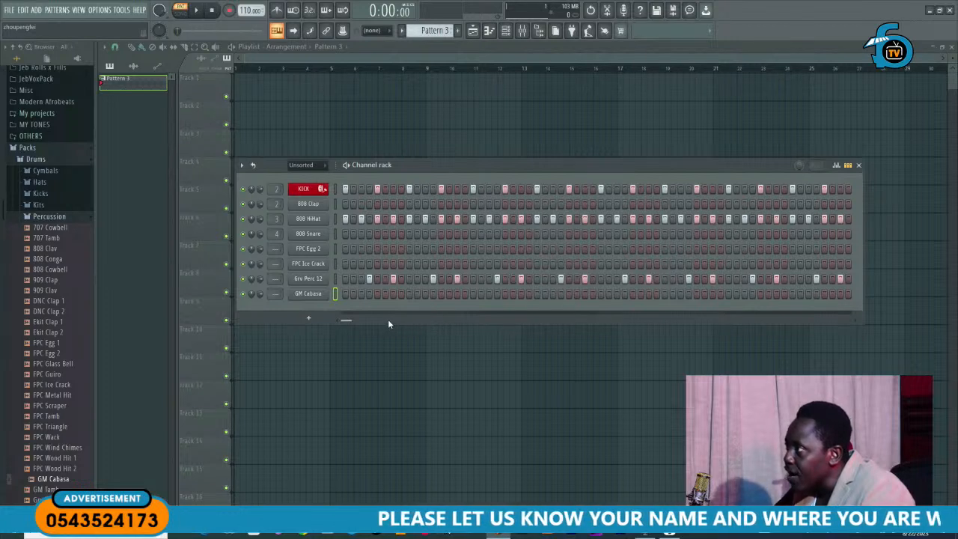
key(space)
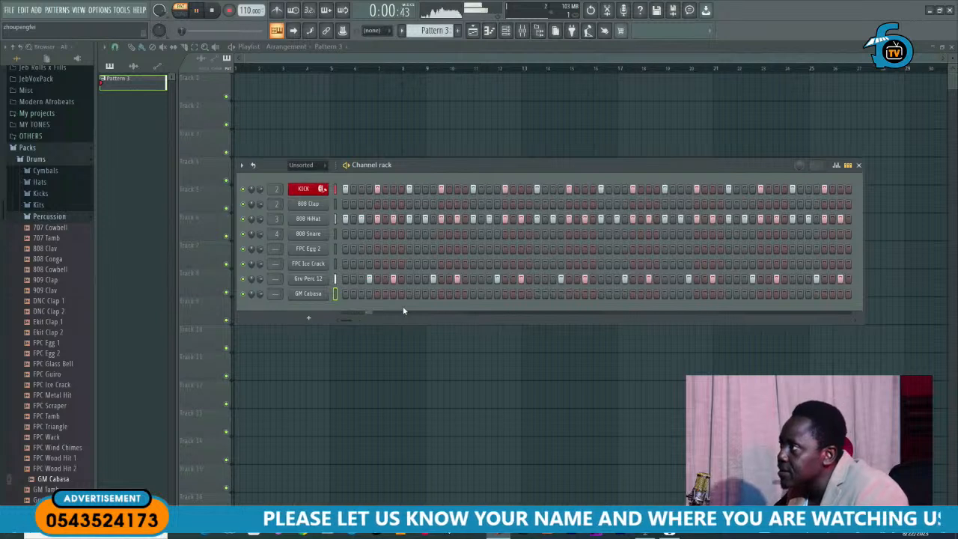
key(space)
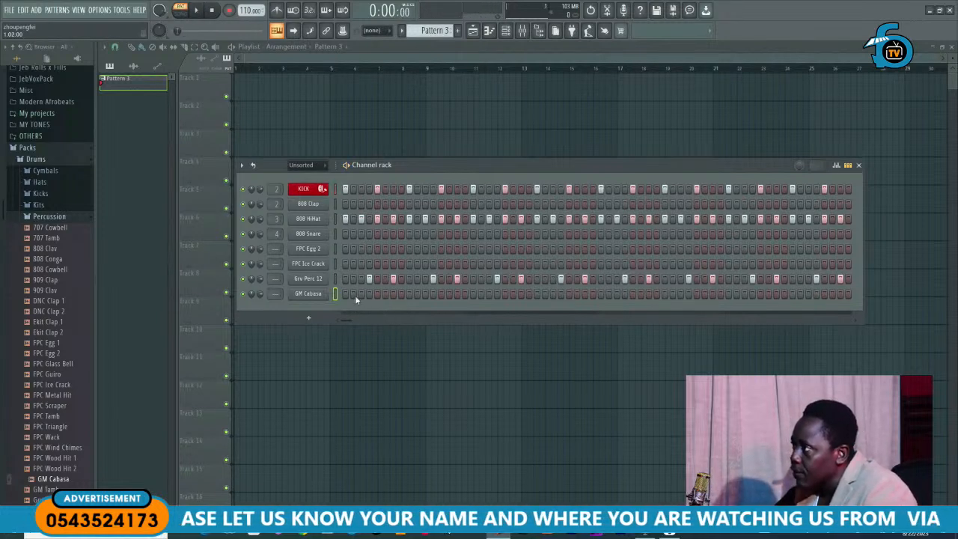
click(360, 295)
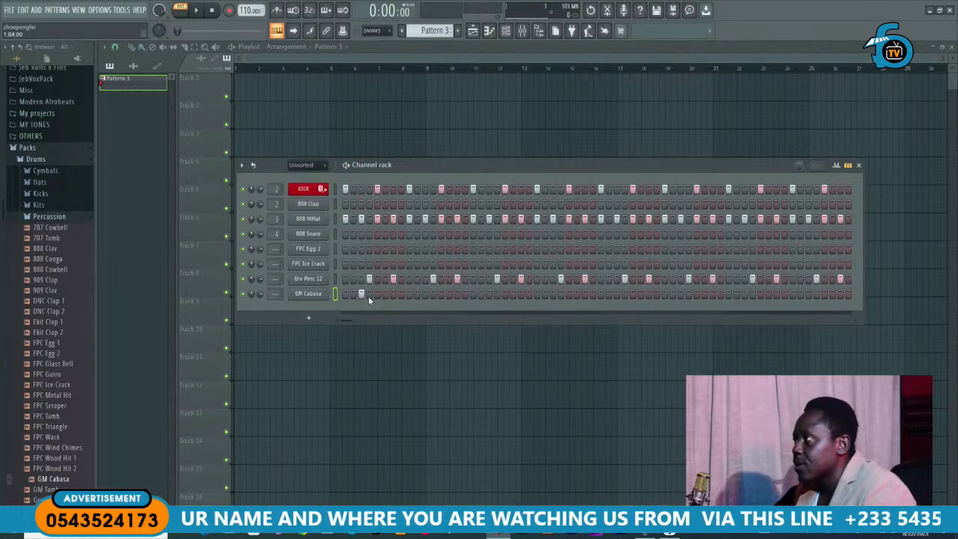
click(369, 295)
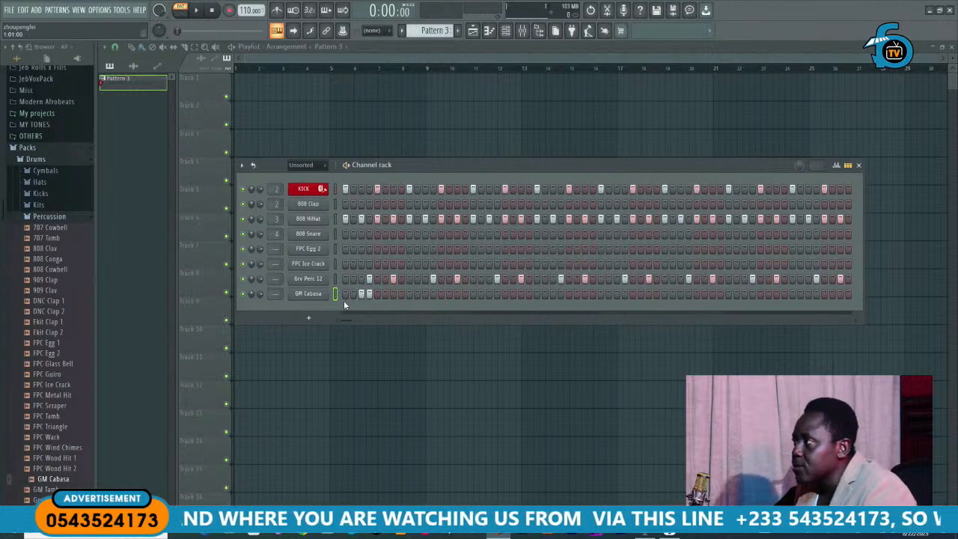
key(space)
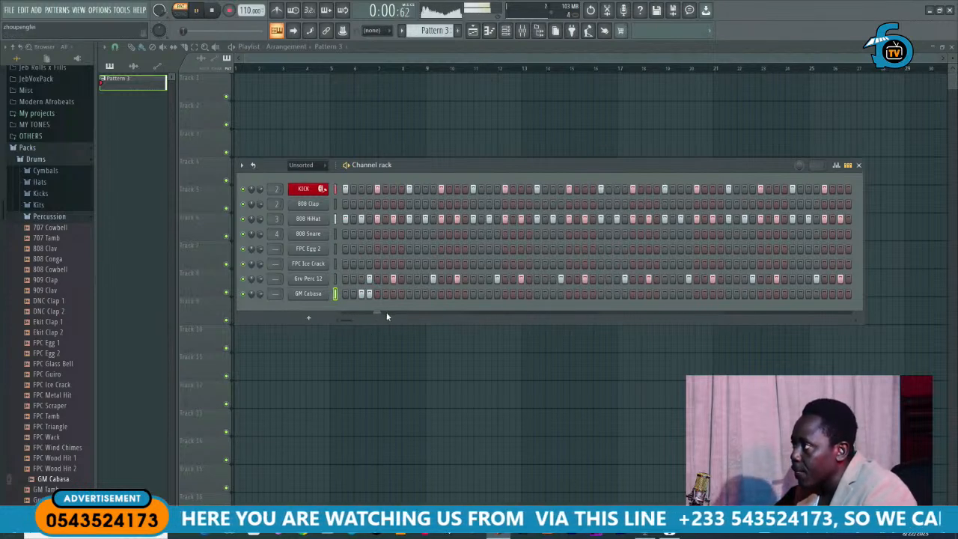
key(space)
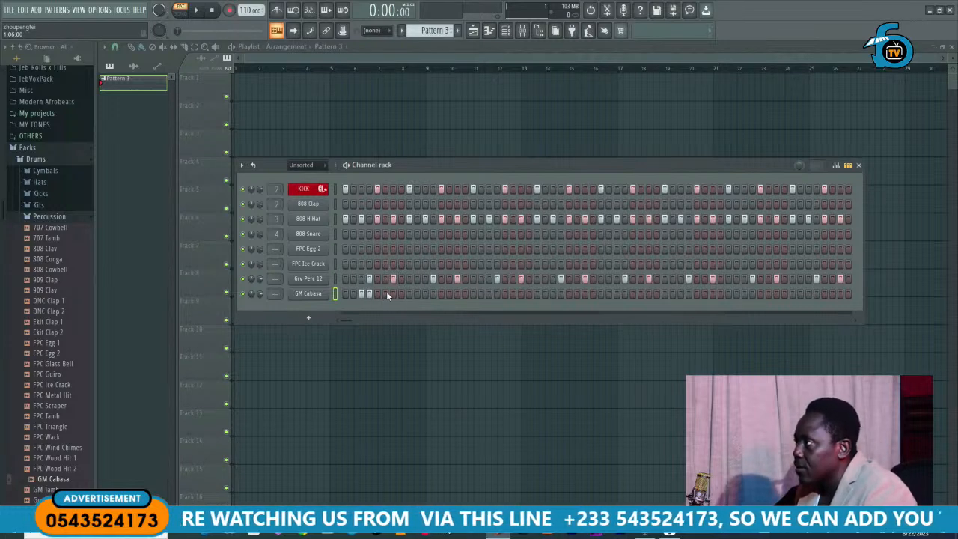
click(378, 294)
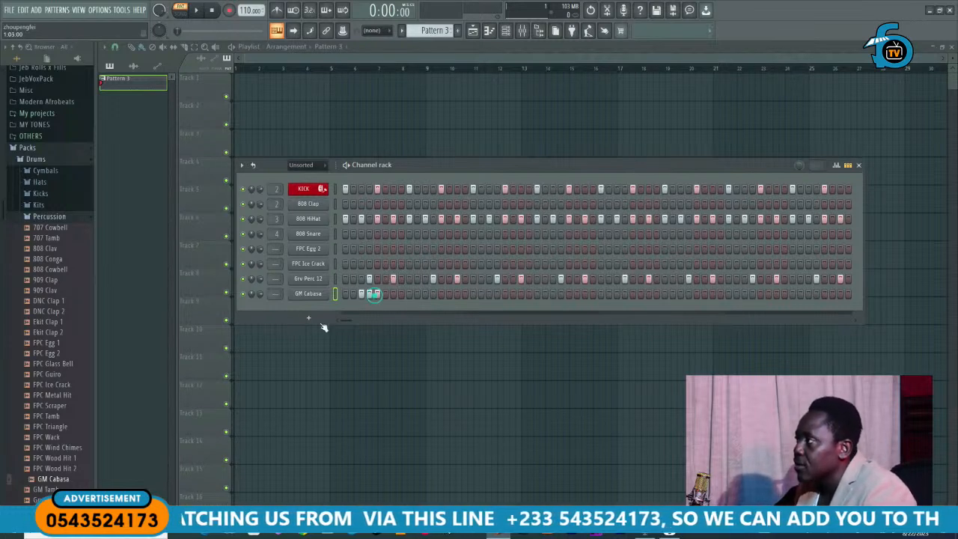
key(space)
key(space)
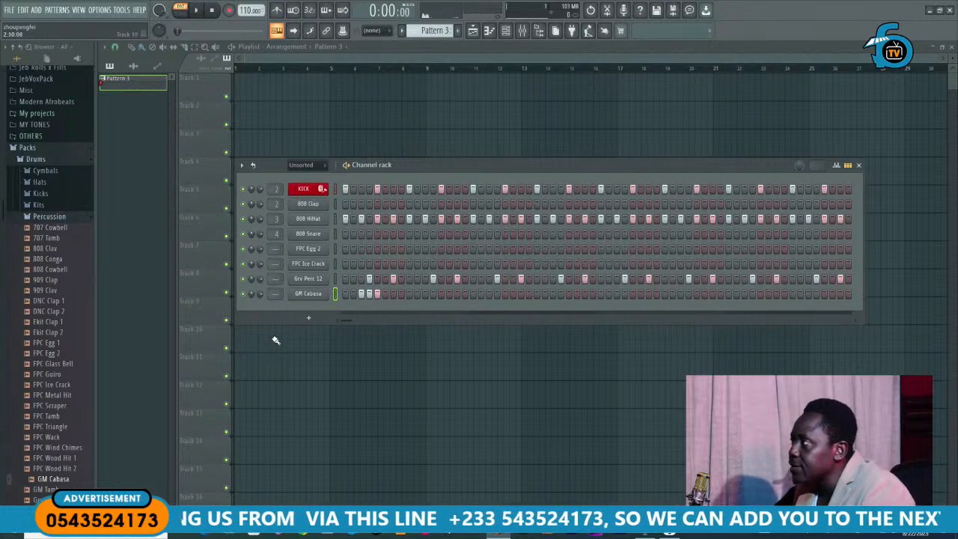
Step: Raise GM Cabasa's silence trimming threshold, set its quick fade out to 29% and preview the sample
click(308, 294)
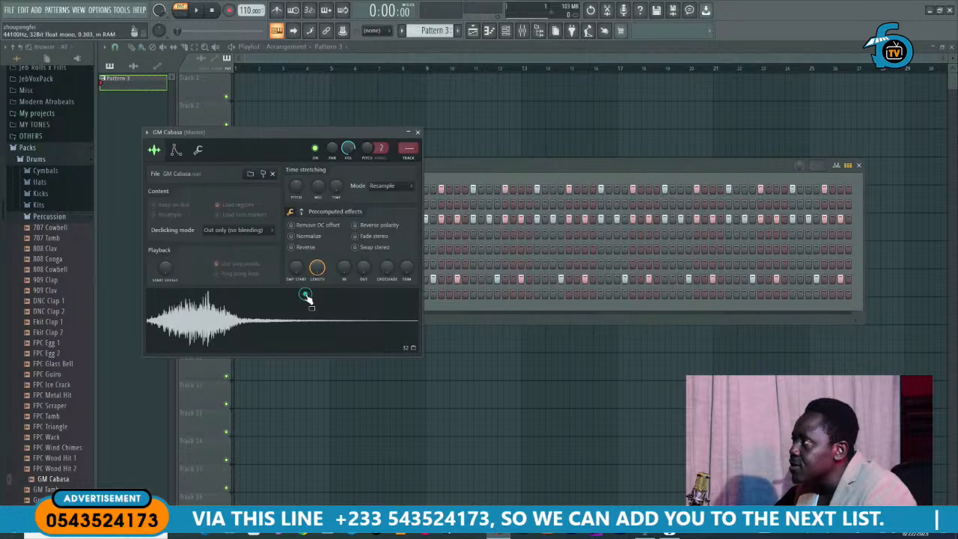
mouse_move(406, 268)
mouse_down()
mouse_move(406, 246)
mouse_move(406, 270)
mouse_up()
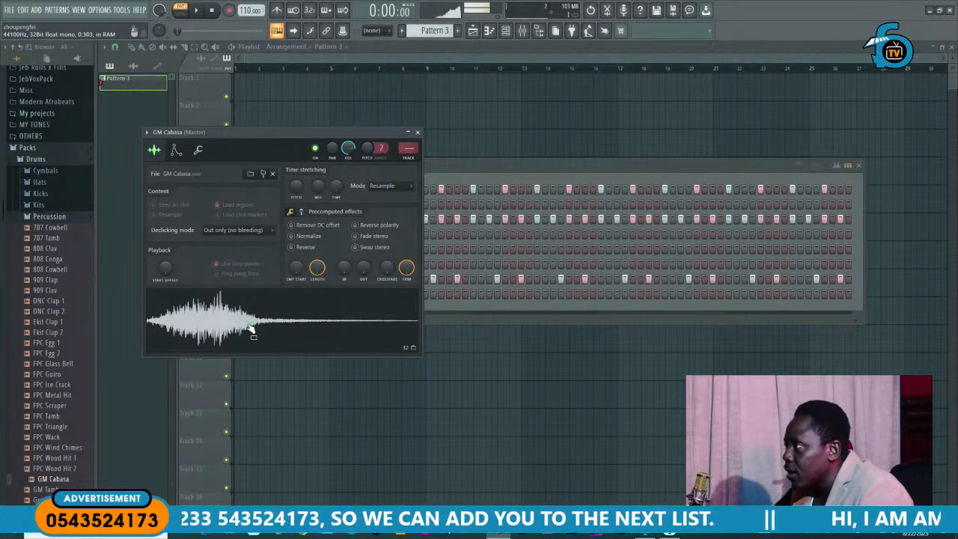
drag(363, 277, 363, 262)
click(274, 310)
click(276, 309)
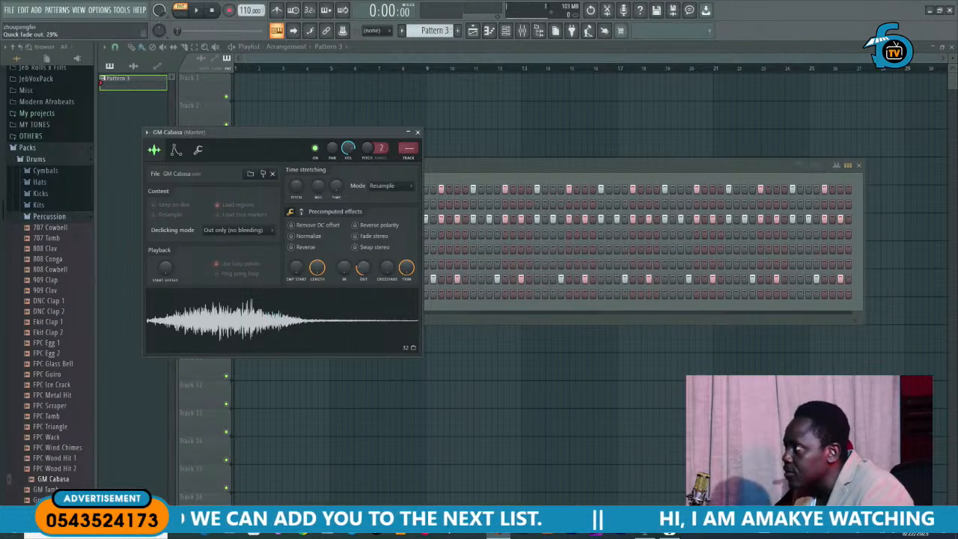
click(277, 314)
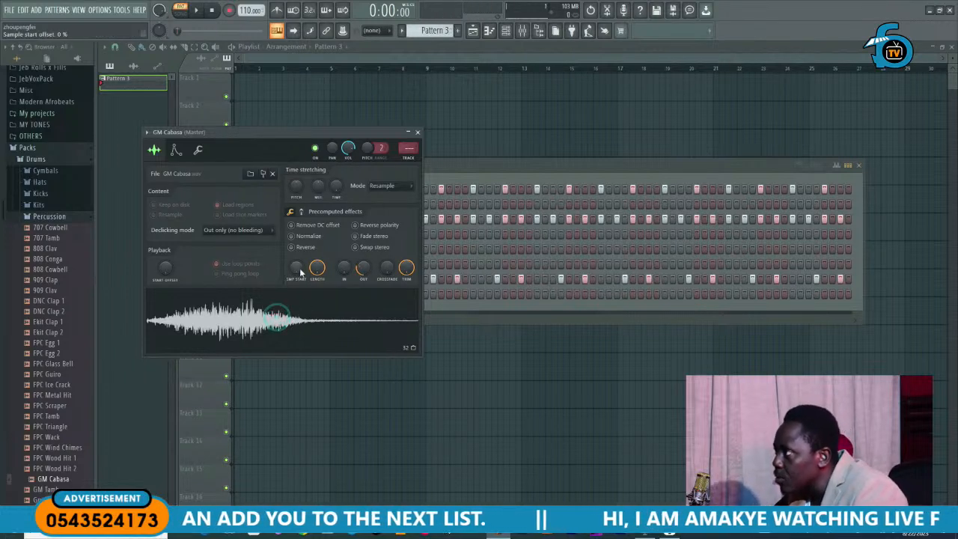
Step: Move GM Cabasa's sample start slightly forward, preview it and check the sound in pattern playback with its settings closed
click(298, 275)
click(167, 326)
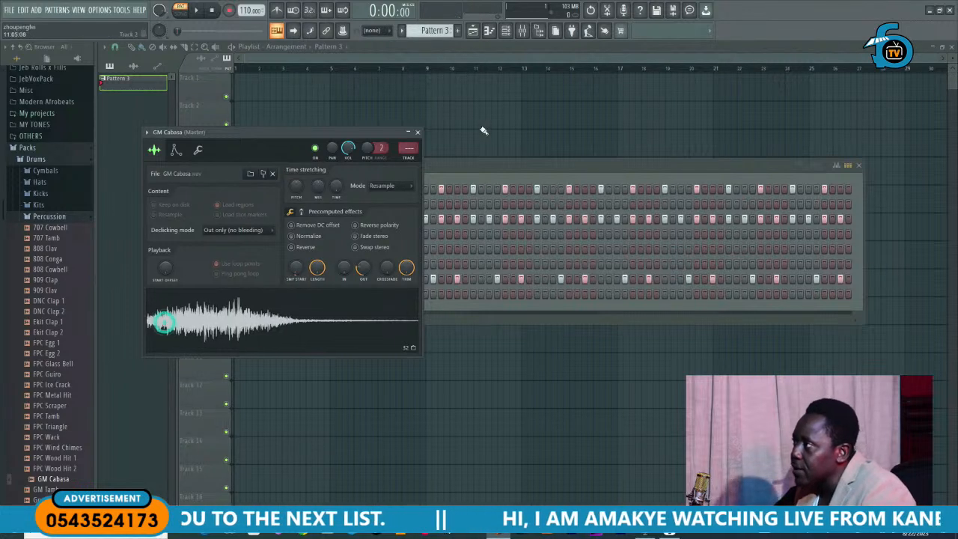
click(418, 133)
key(space)
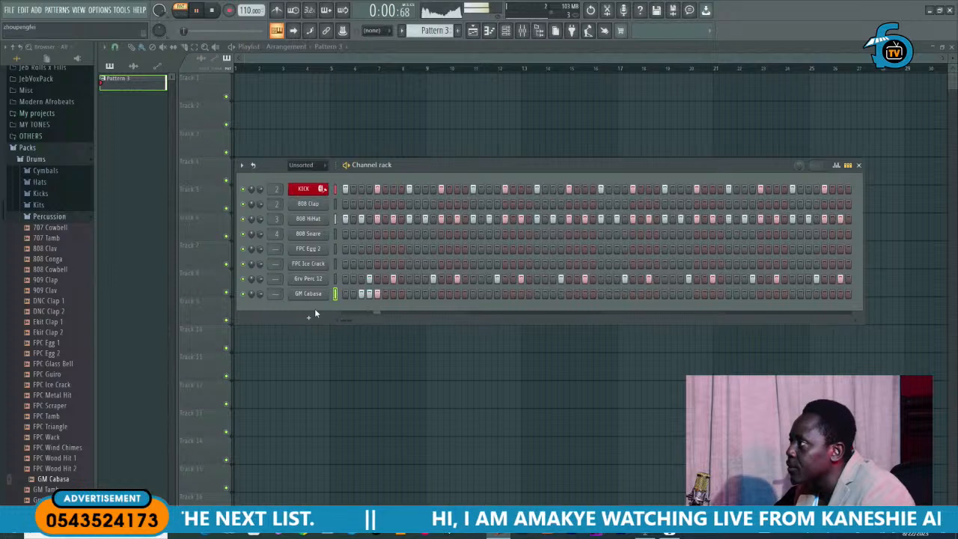
key(space)
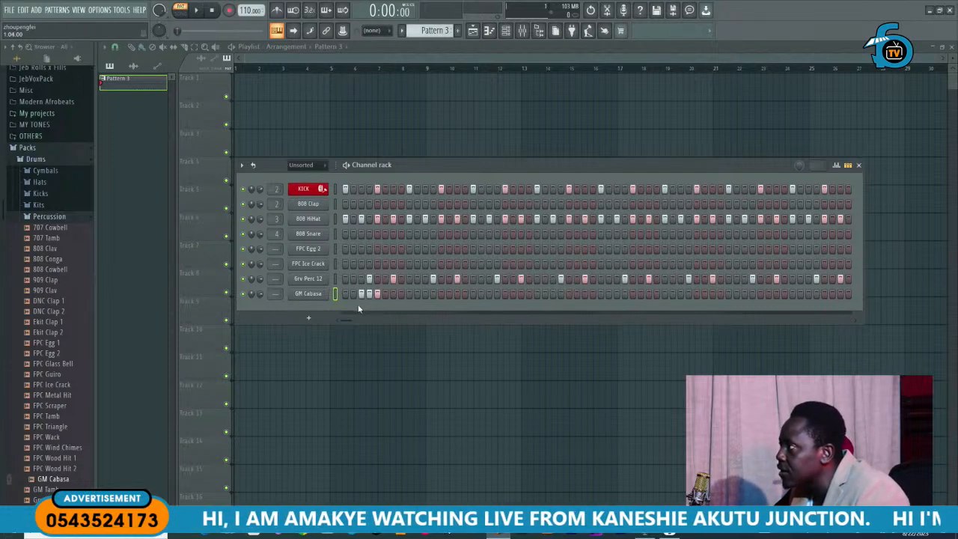
Step: Replay the pattern briefly and add GM Cabasa hits on steps 7, 8 and 9
key(space)
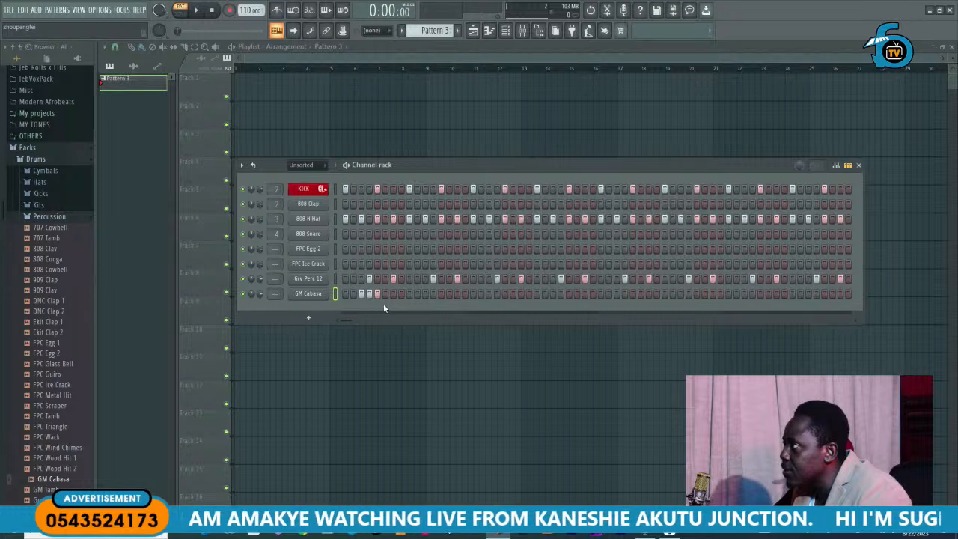
key(space)
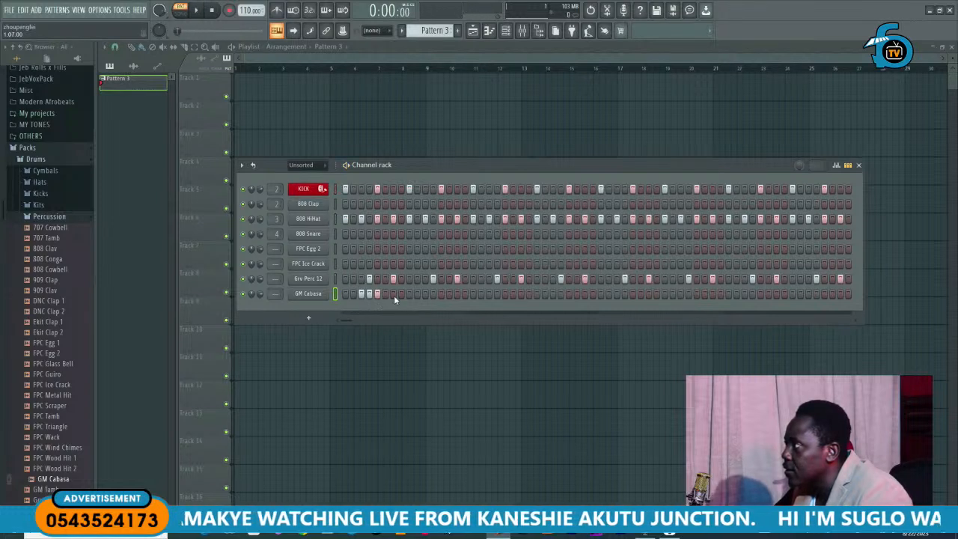
click(393, 294)
click(401, 294)
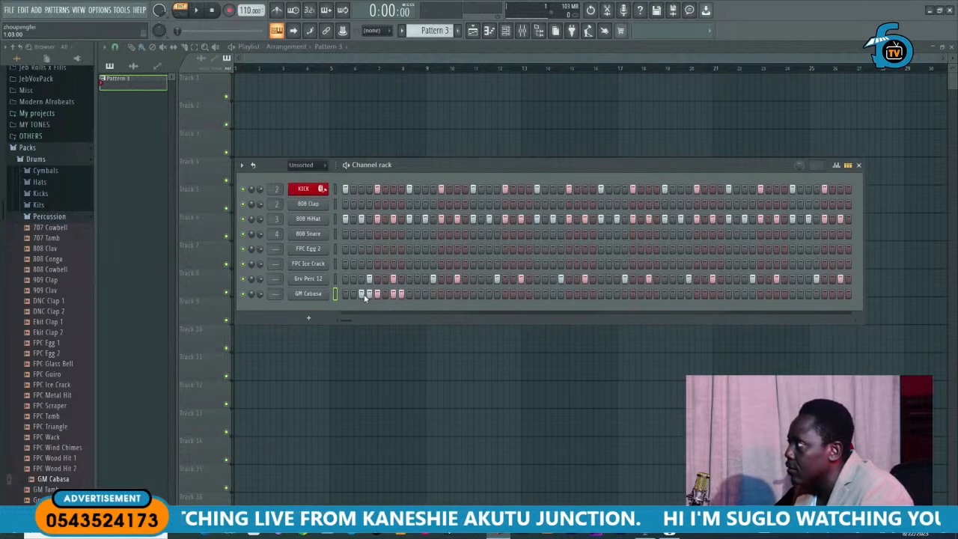
click(409, 294)
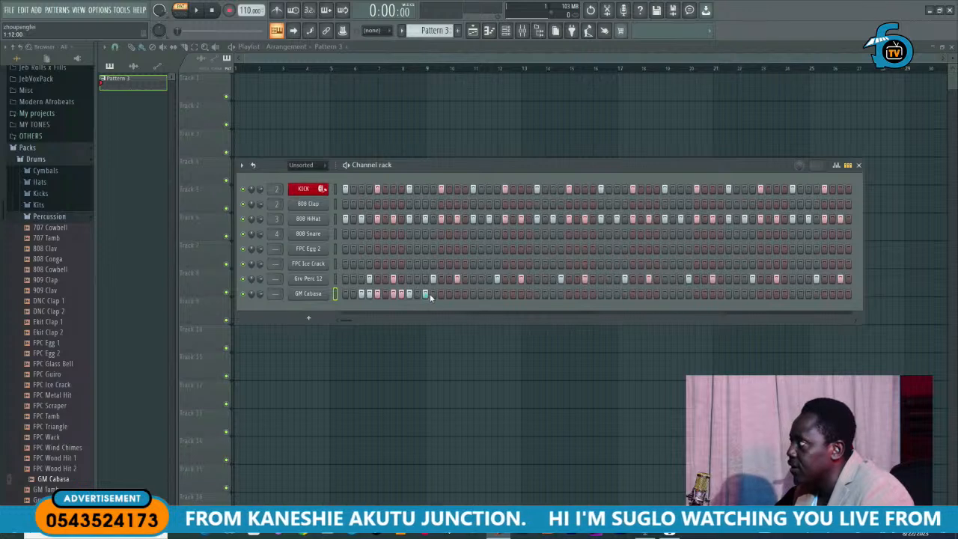
Step: Repeat the GM Cabasa triplets of hits on steps 11 to 13 and 15 to 17
click(441, 294)
click(457, 294)
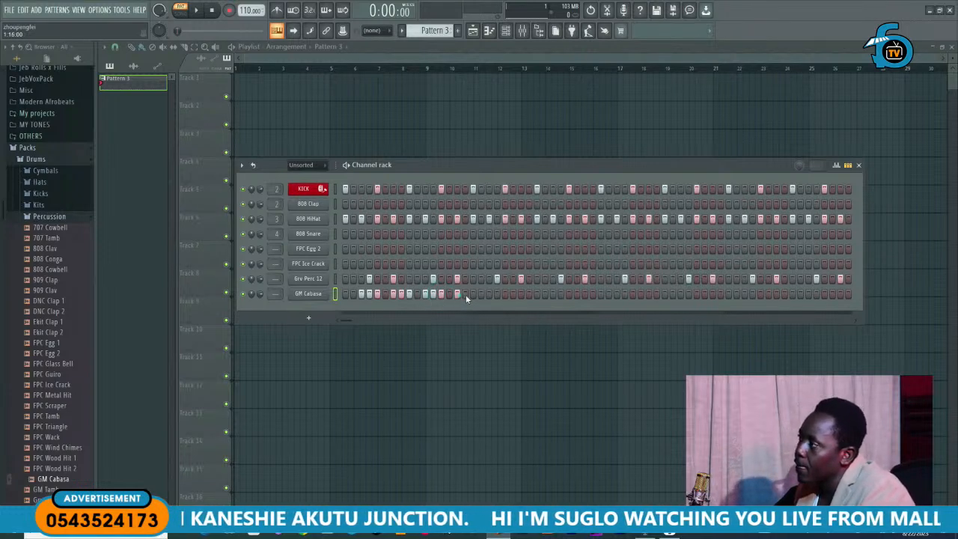
click(465, 294)
click(471, 295)
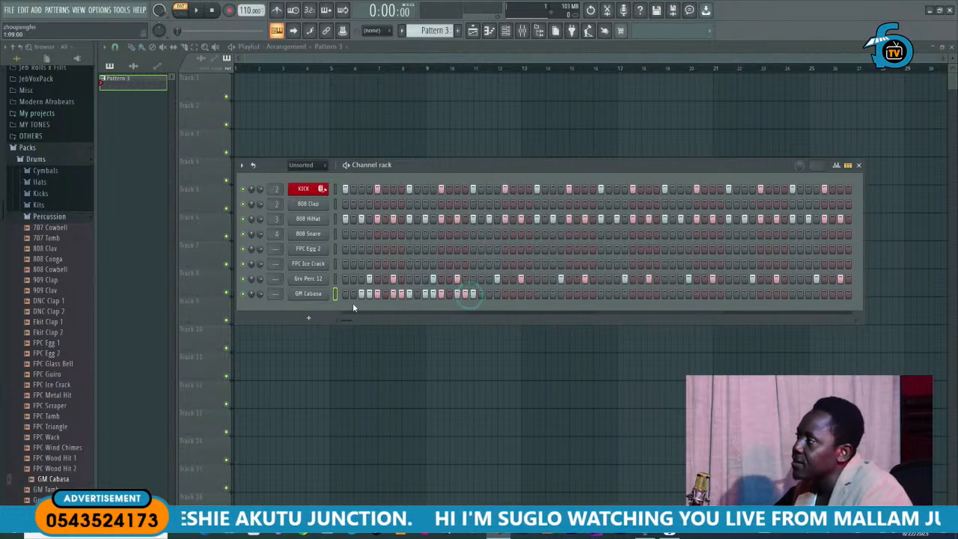
click(385, 294)
click(417, 294)
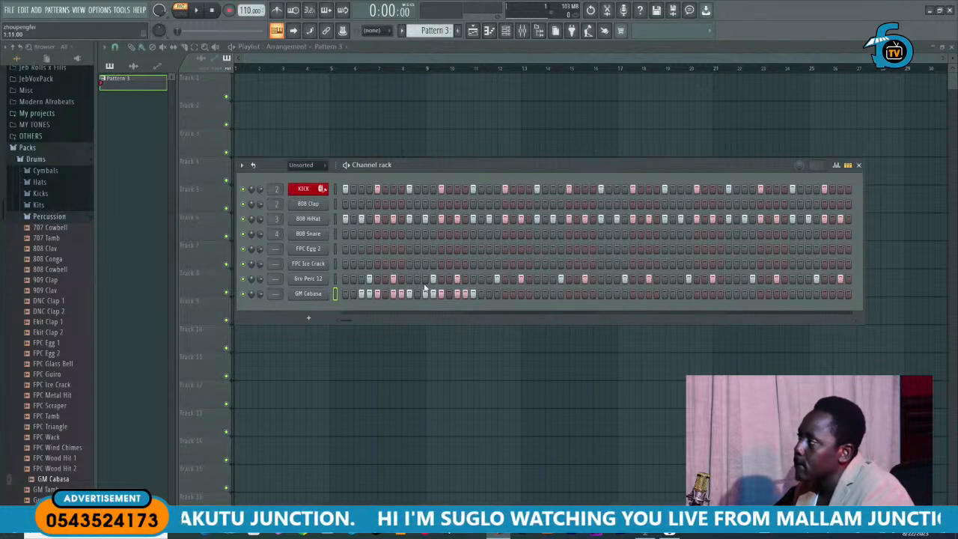
Step: Continue the GM Cabasa rhythm with hits on steps 19 to 21 and 23 to 25
click(488, 295)
click(496, 294)
click(505, 294)
click(521, 295)
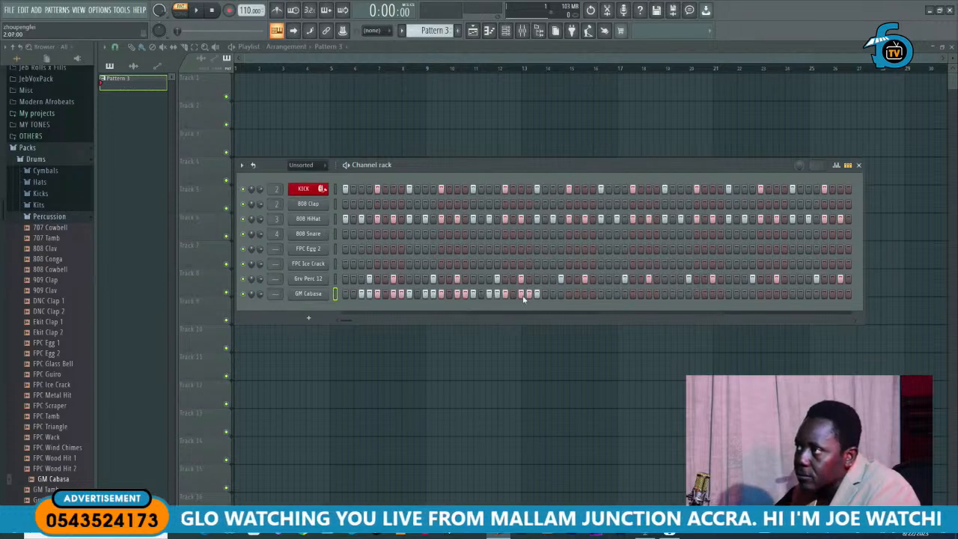
Step: Add GM Cabasa hits on steps 27 to 29 and 31 to 33 and check them in pattern playback
click(553, 293)
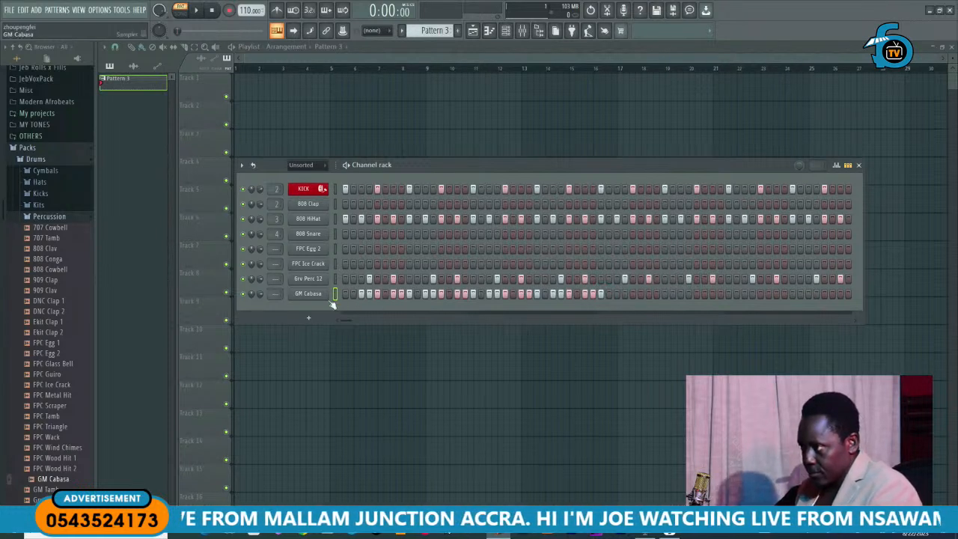
key(space)
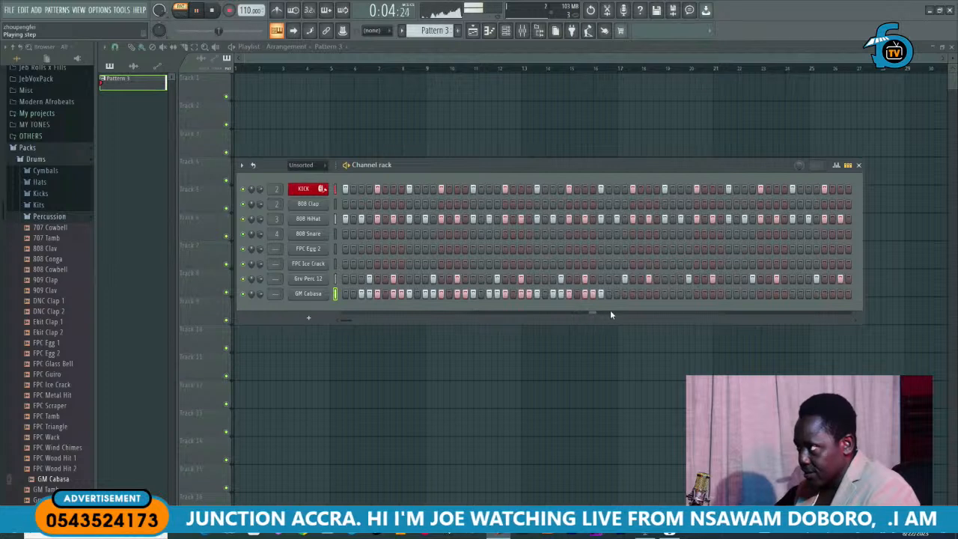
key(space)
Step: Continue the GM Cabasa rhythm through step 64, add a hit on step 1, and listen to the whole pattern
mouse_move(613, 294)
mouse_down()
mouse_move(631, 302)
mouse_move(665, 295)
mouse_up()
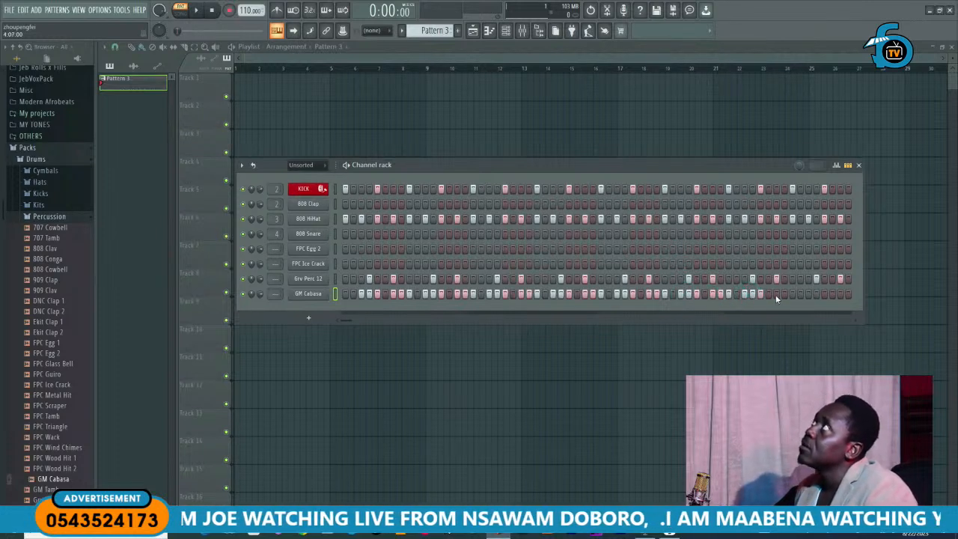
drag(790, 298, 806, 299)
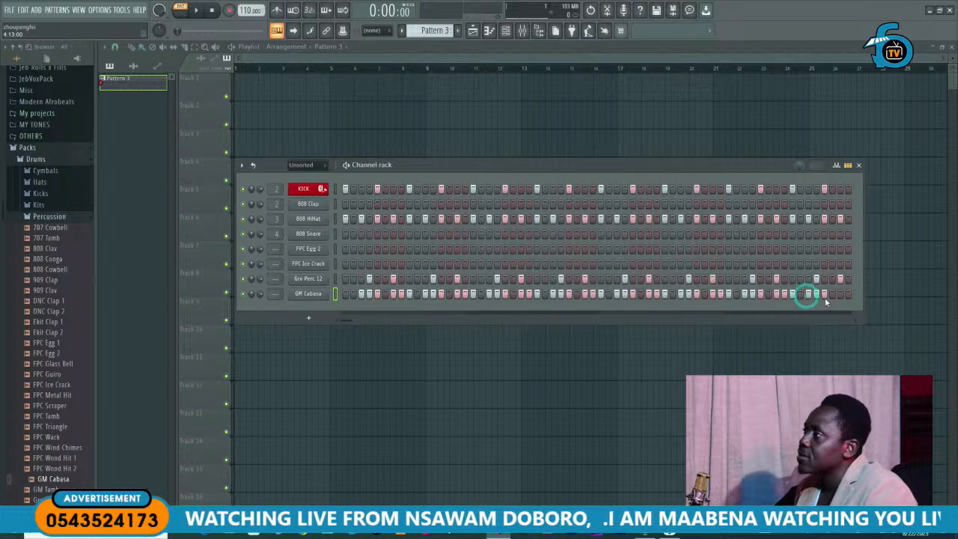
click(842, 298)
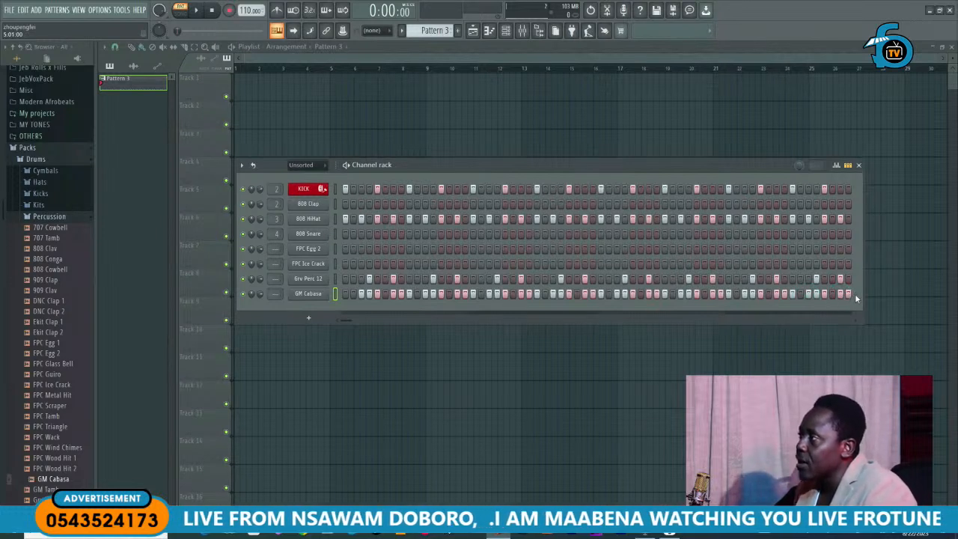
click(345, 294)
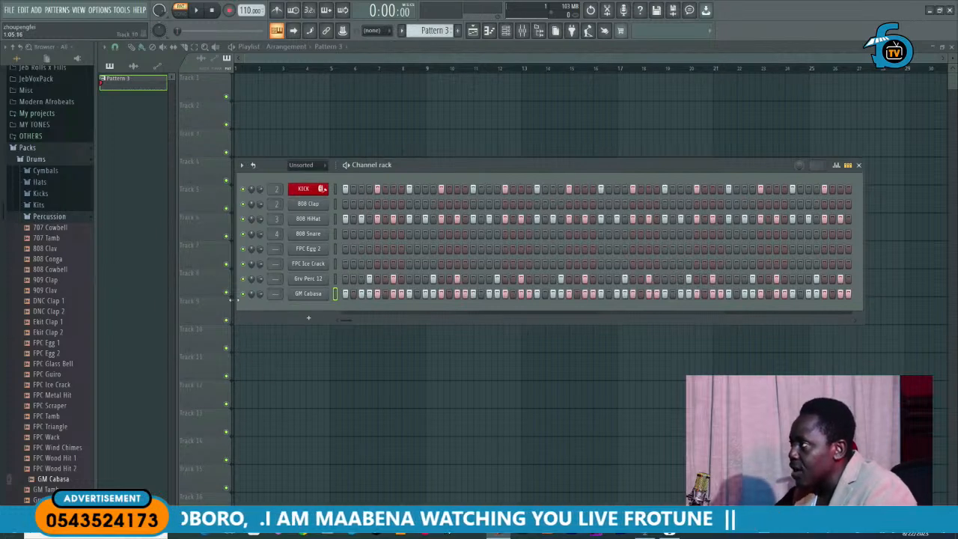
key(space)
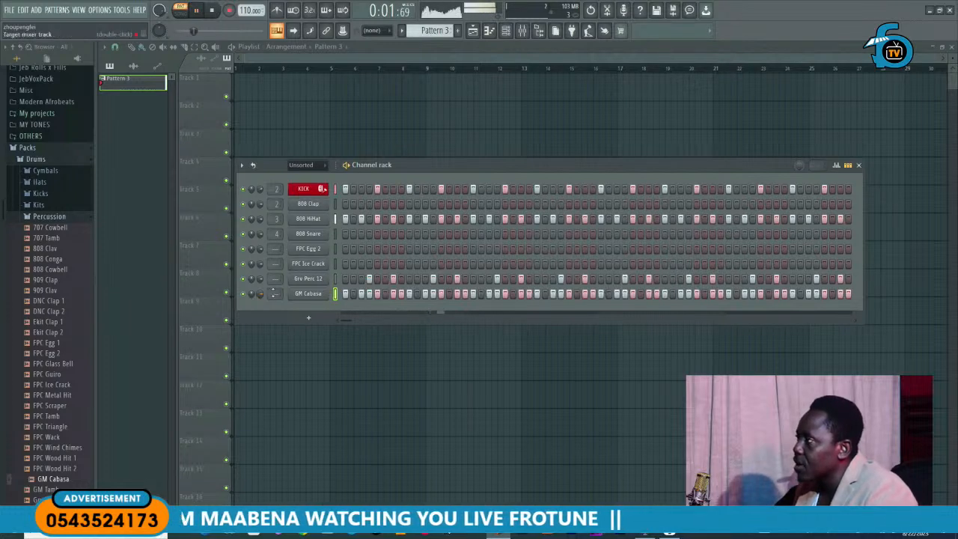
key(space)
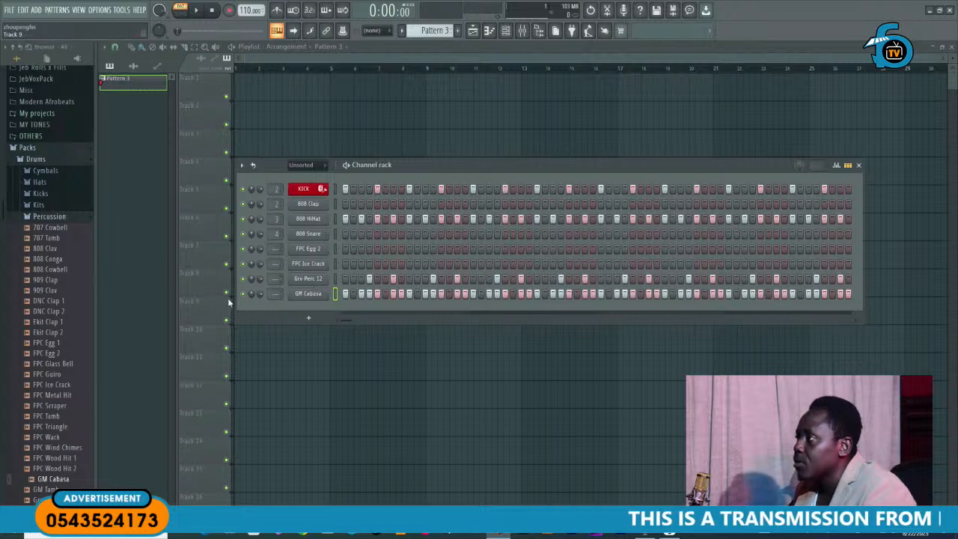
Step: Mute every channel except GM Cabasa and play its rhythm on its own
drag(245, 277, 247, 235)
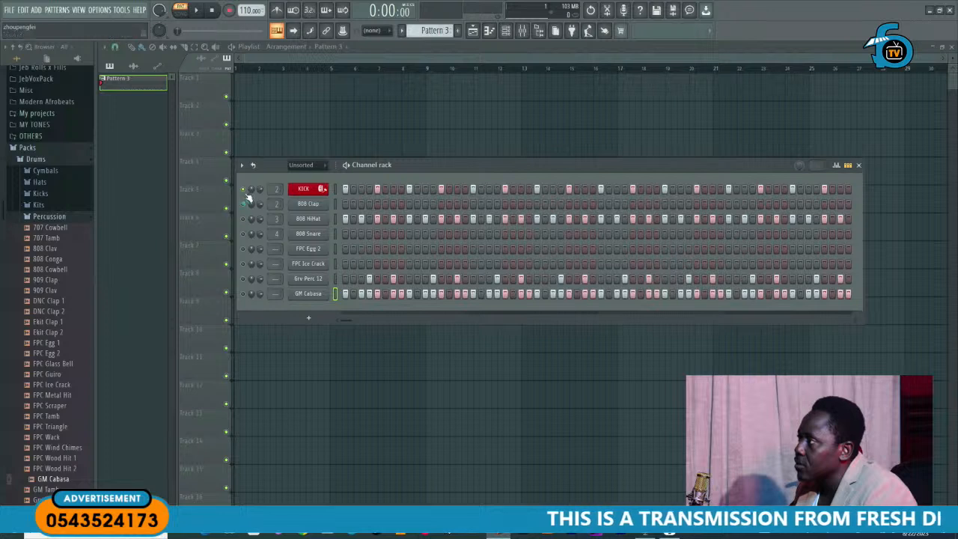
key(space)
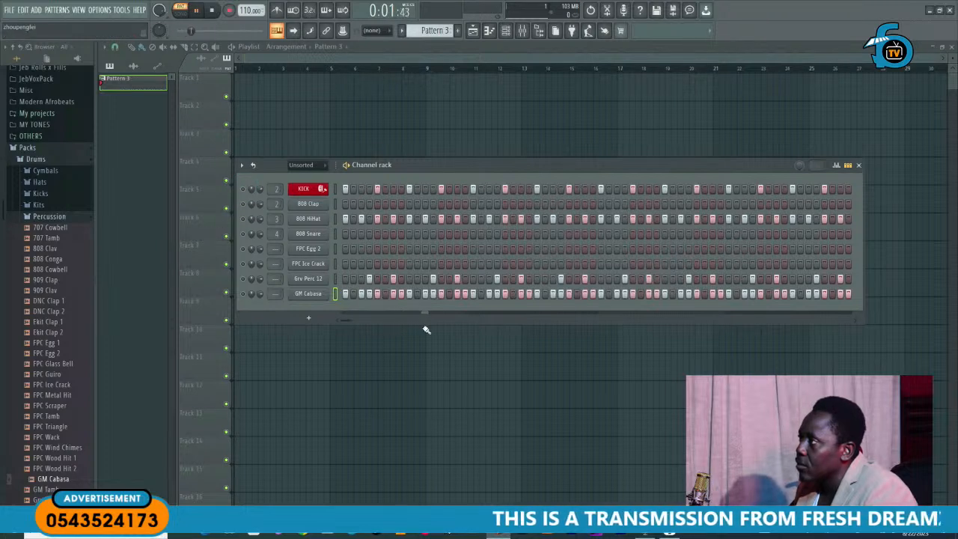
key(space)
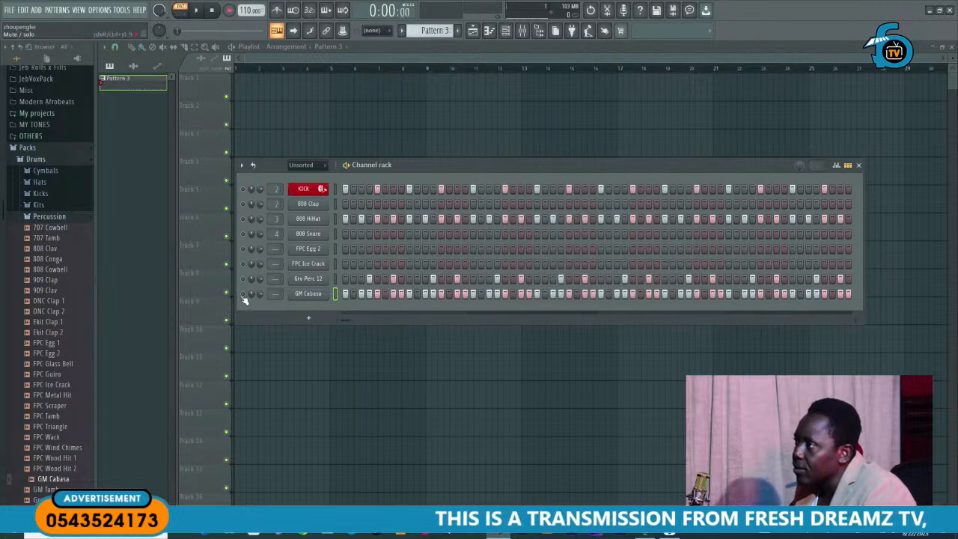
click(243, 294)
key(space)
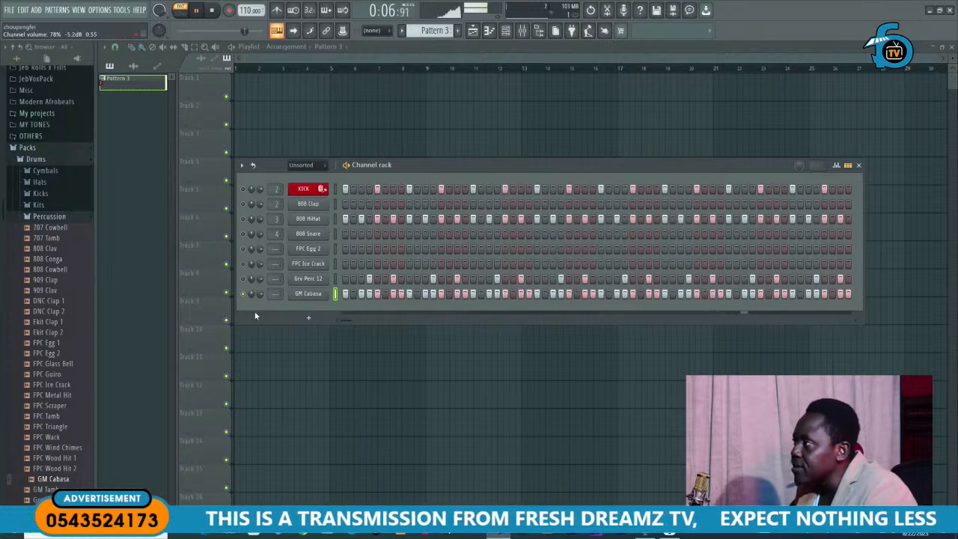
key(space)
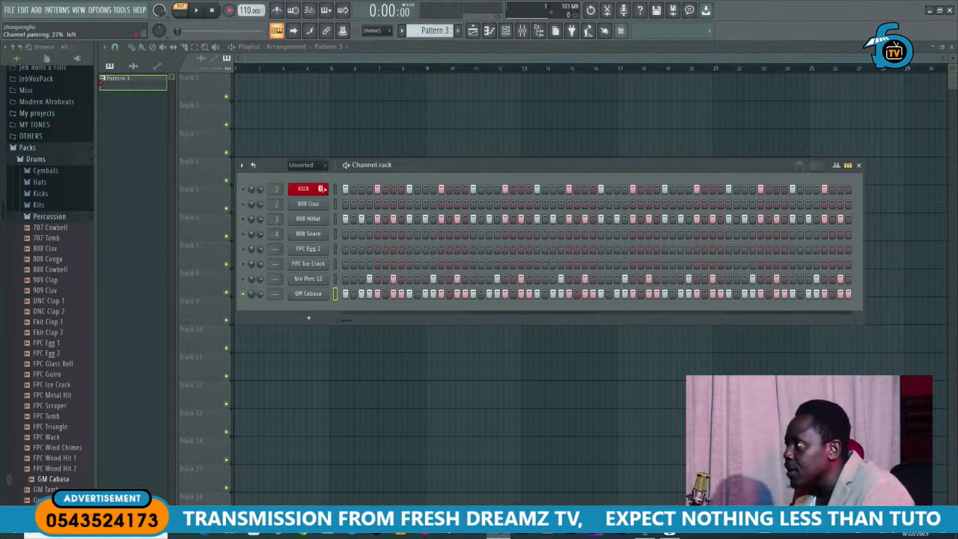
Step: Audition GM Cabasa panned 100% left and 100% right during playback
key(space)
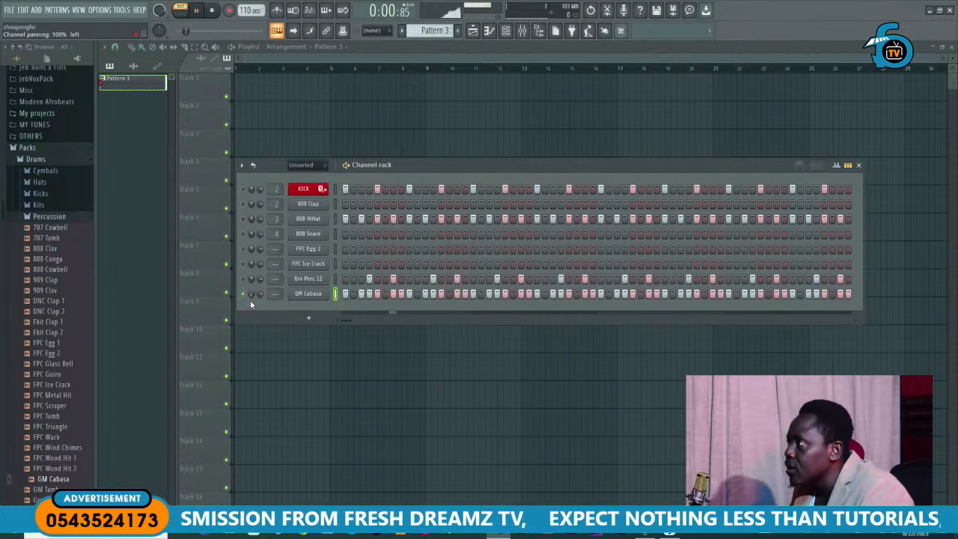
drag(250, 300, 250, 342)
key(space)
key(space)
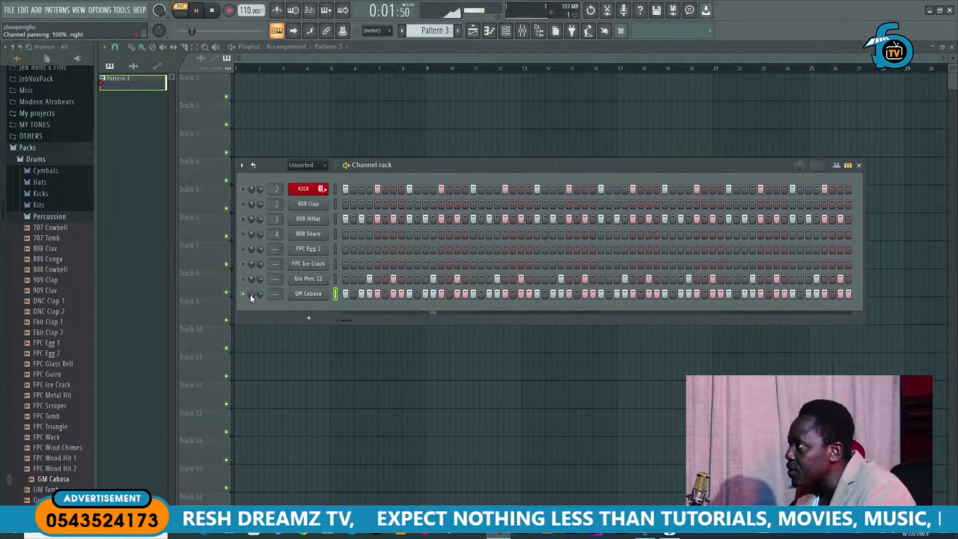
key(space)
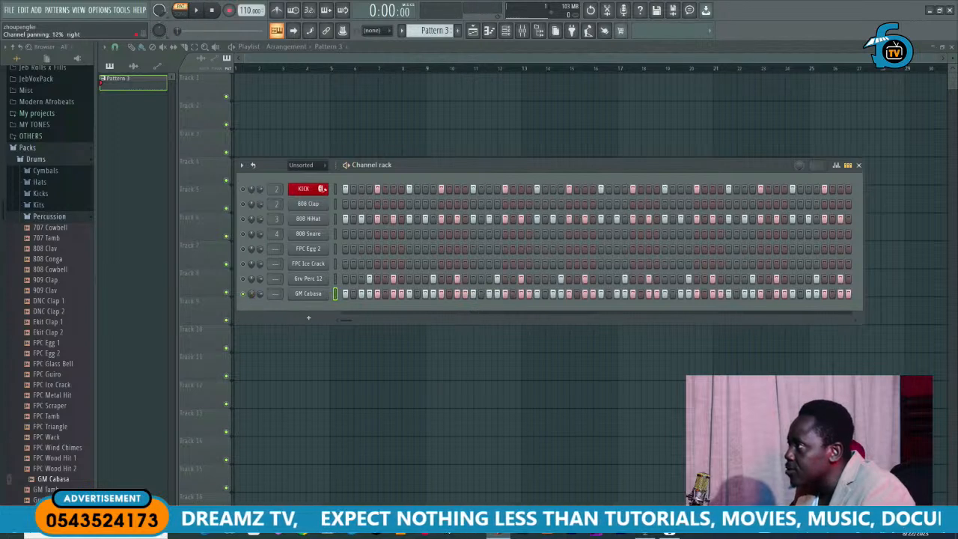
click(251, 295)
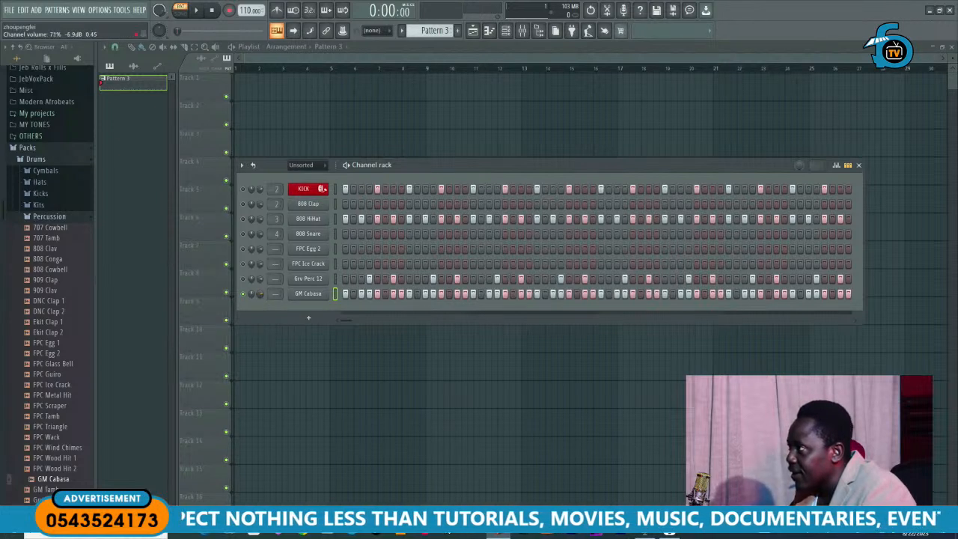
drag(261, 294, 261, 266)
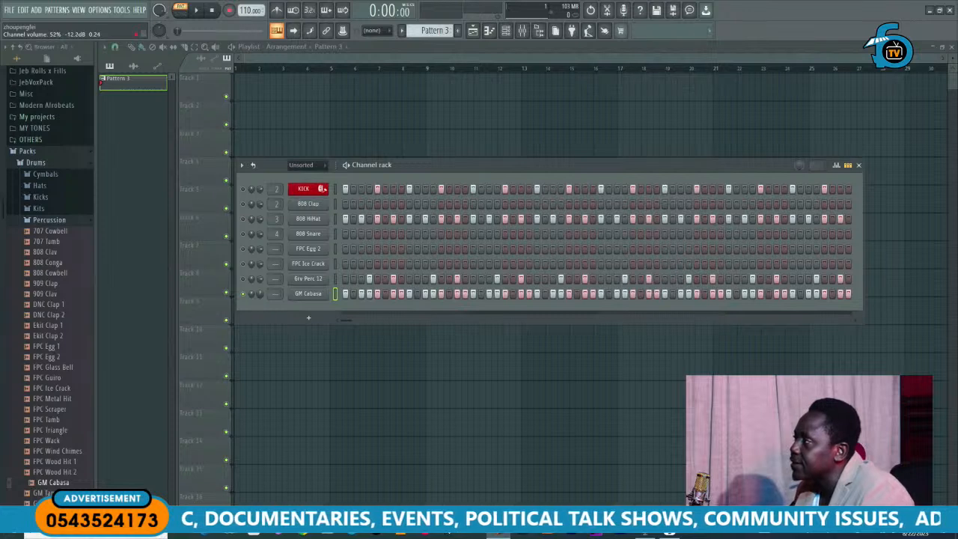
click(258, 296)
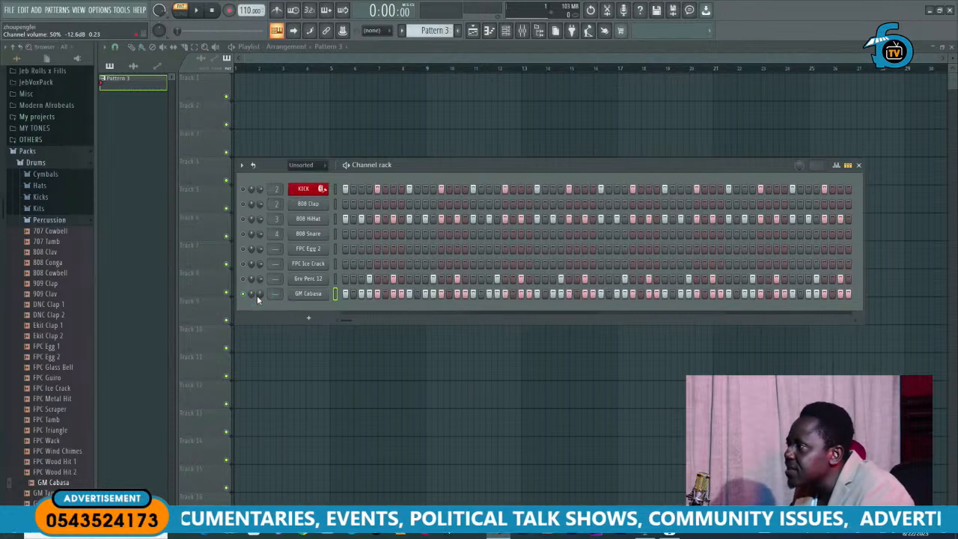
key(space)
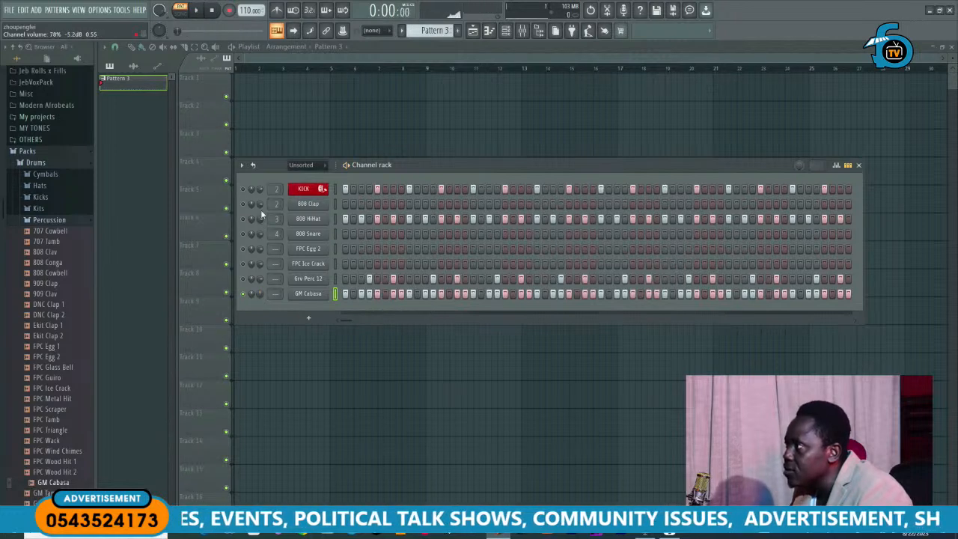
Step: Unmute the kick and balance GM Cabasa's volume against it at about 39% during playback
click(242, 190)
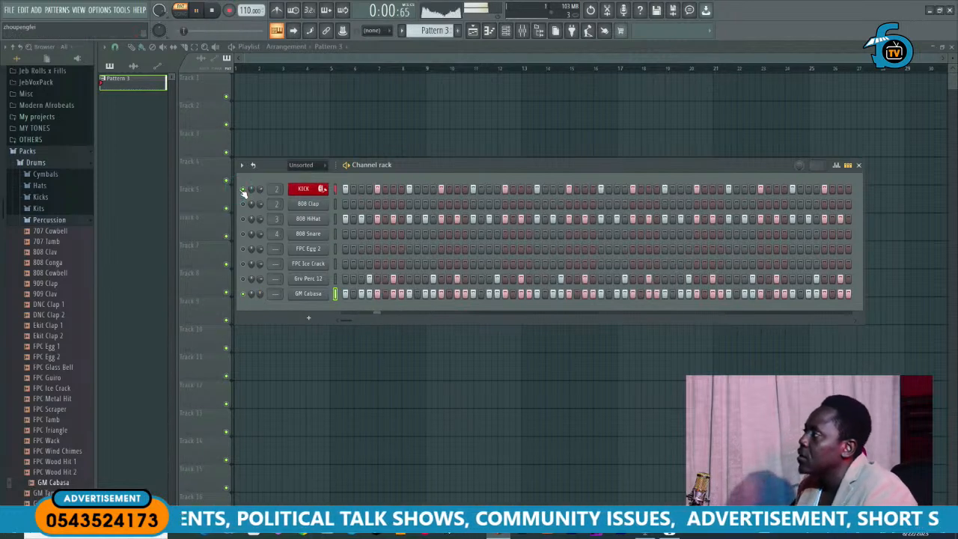
drag(258, 292, 258, 271)
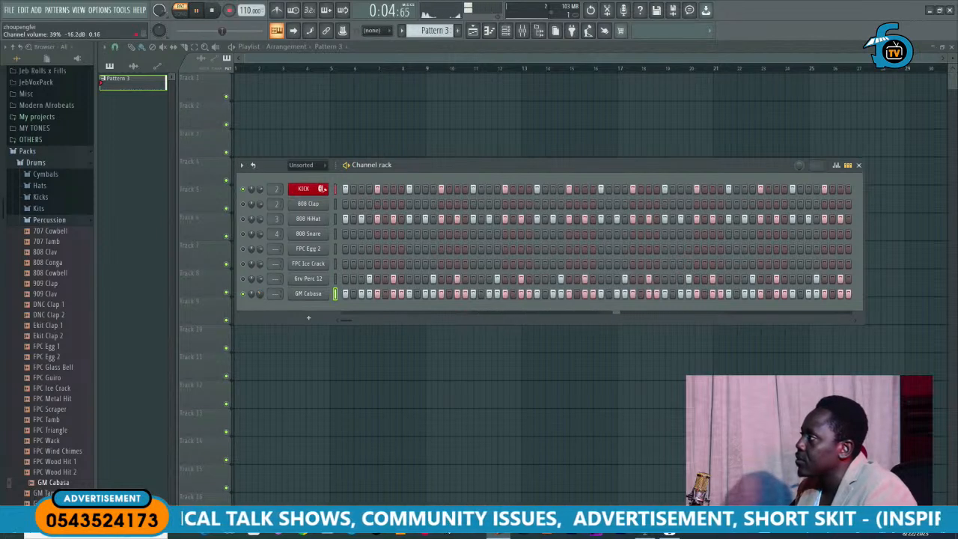
drag(259, 272, 259, 279)
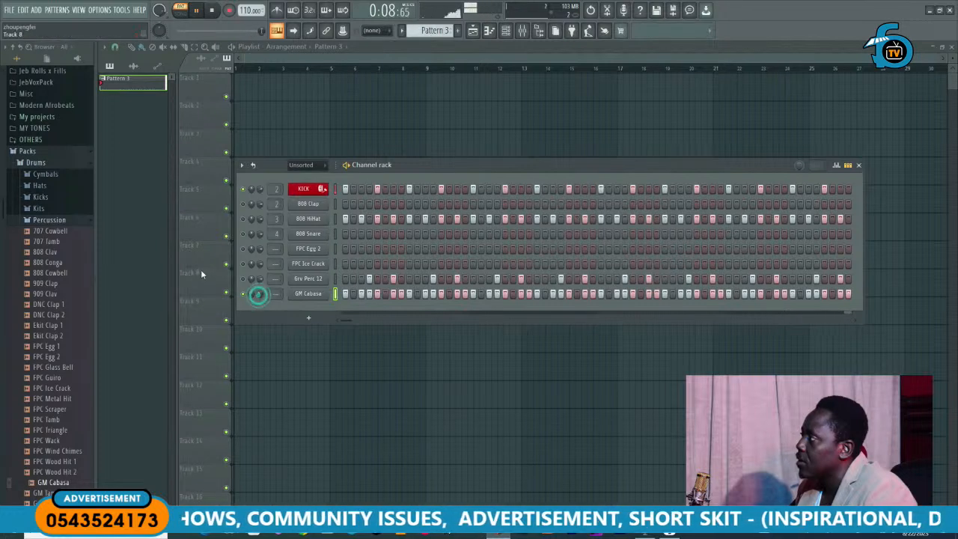
key(space)
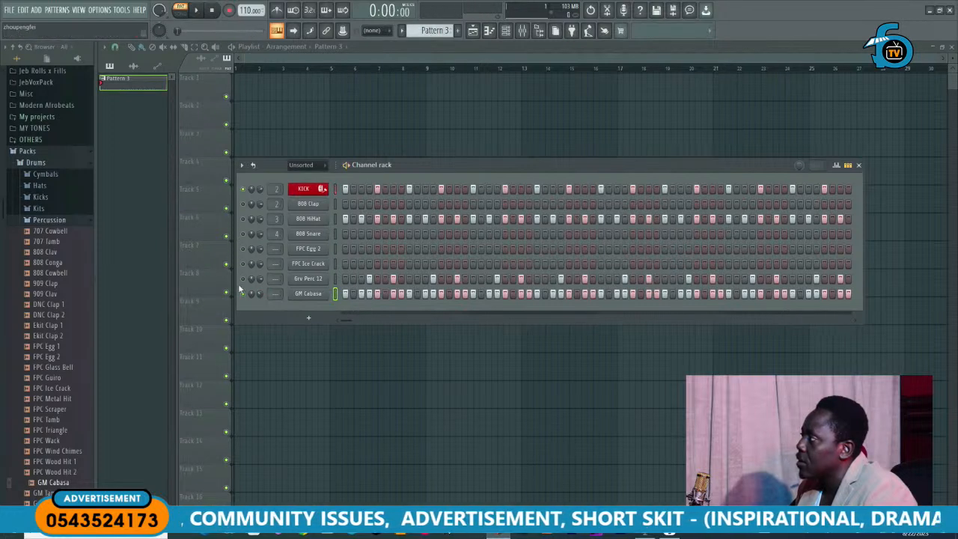
Step: Rename the GM Cabasa channel as SHAKER
right_click(308, 296)
click(373, 316)
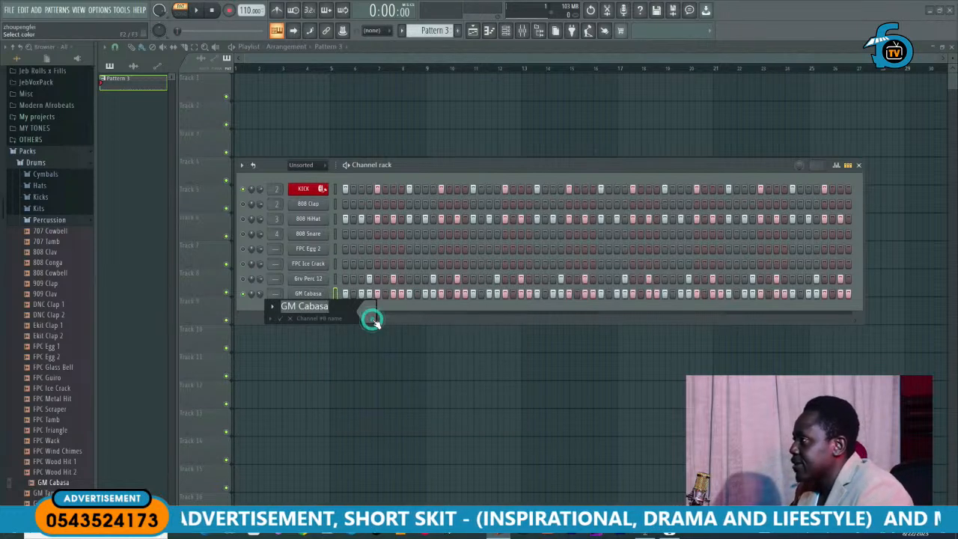
key(BackSpace)
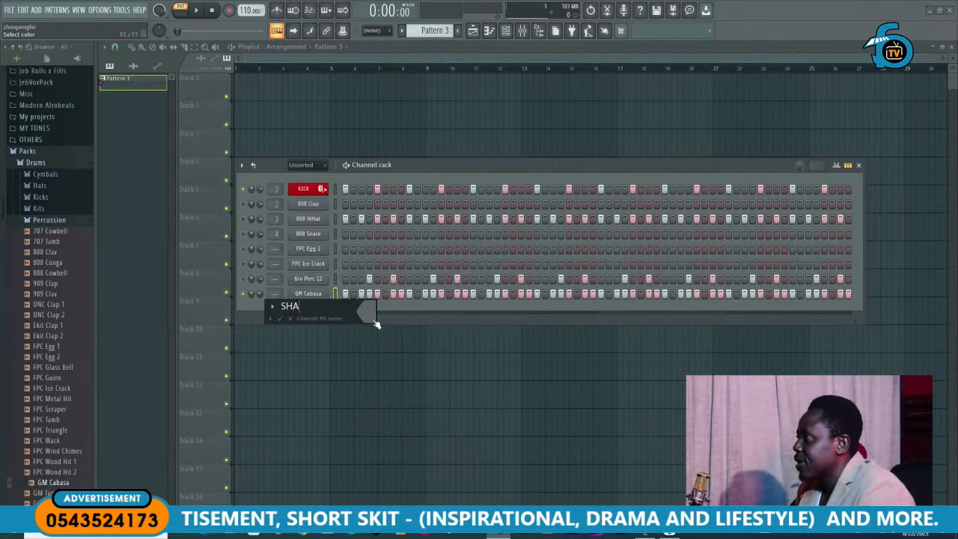
key(Return)
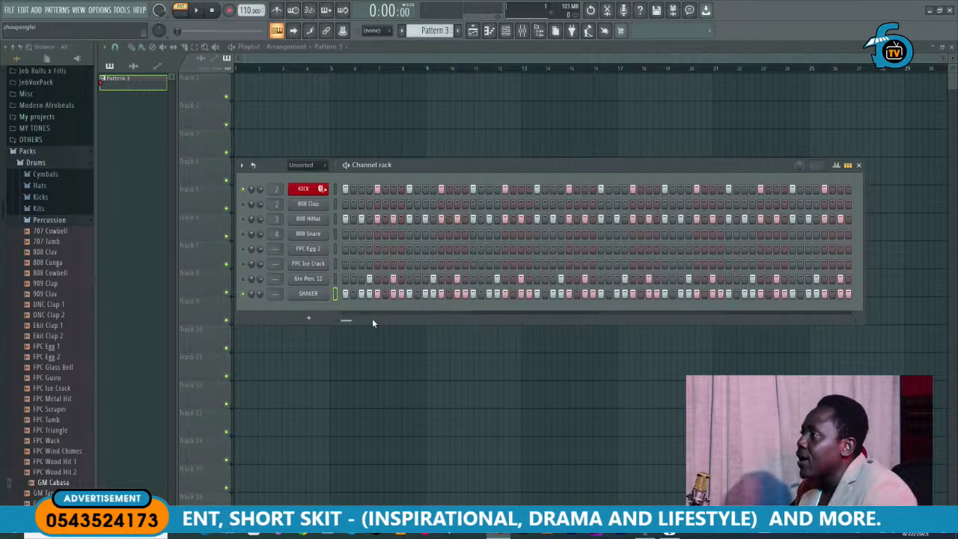
Step: Rename the Grv Perc 12 channel as RIMSHOT and play it unmuted alongside the kick and shaker
right_click(305, 279)
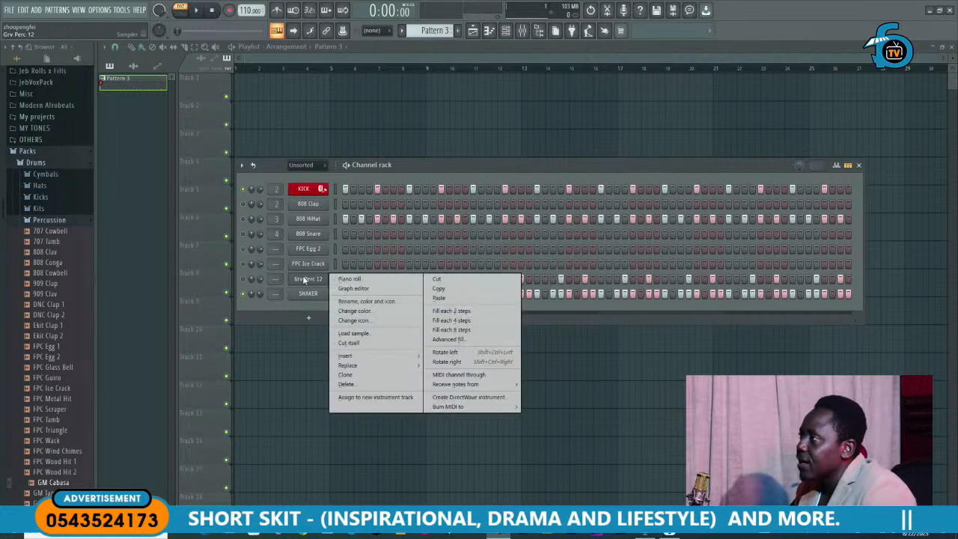
click(362, 301)
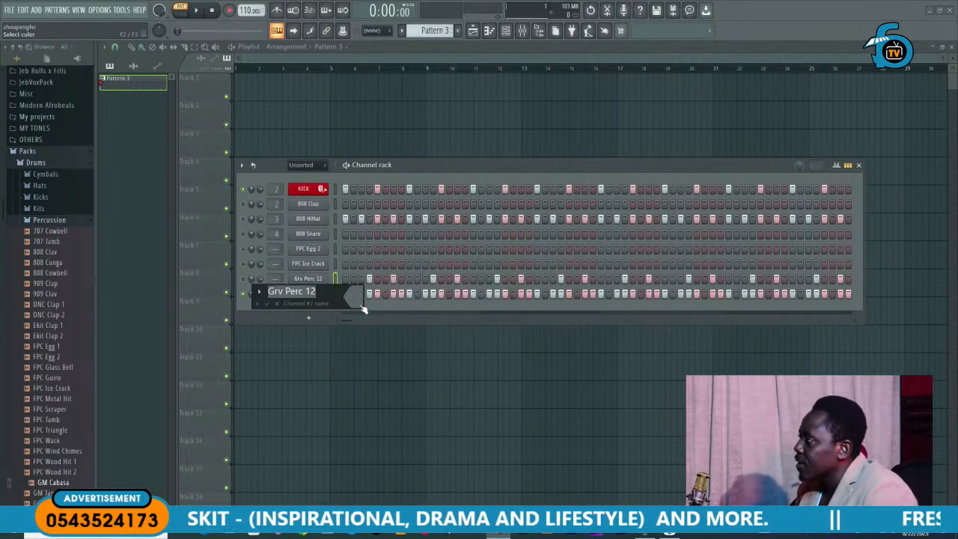
text(RIMSH)
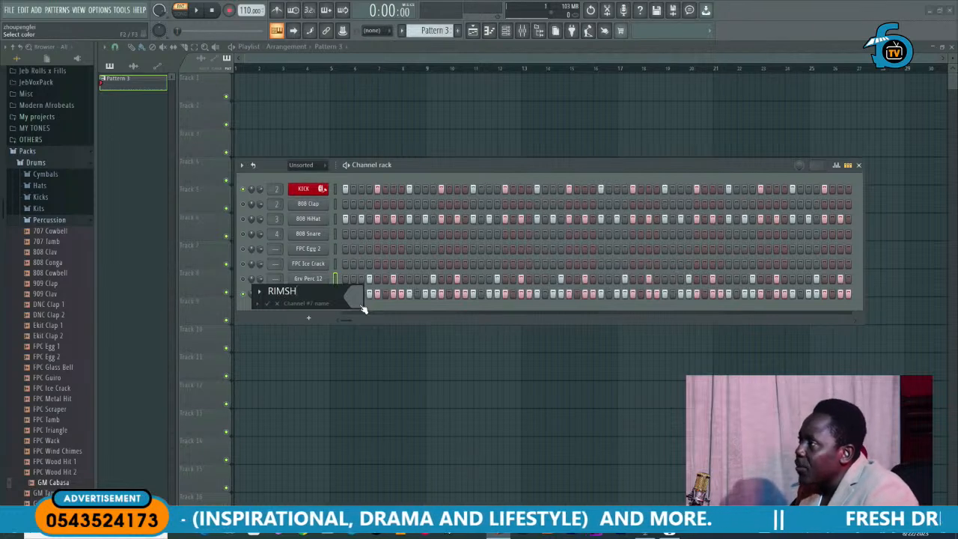
text(OT)
key(Return)
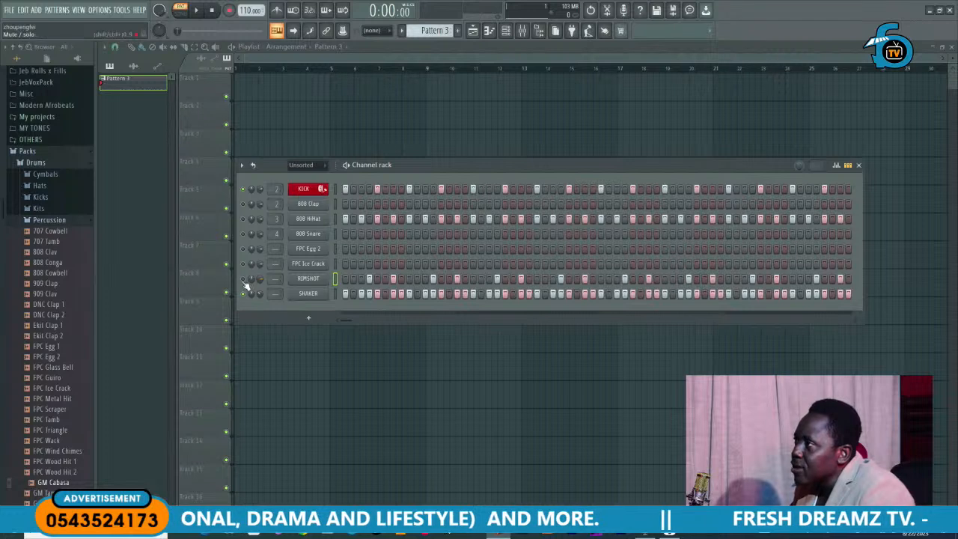
key(space)
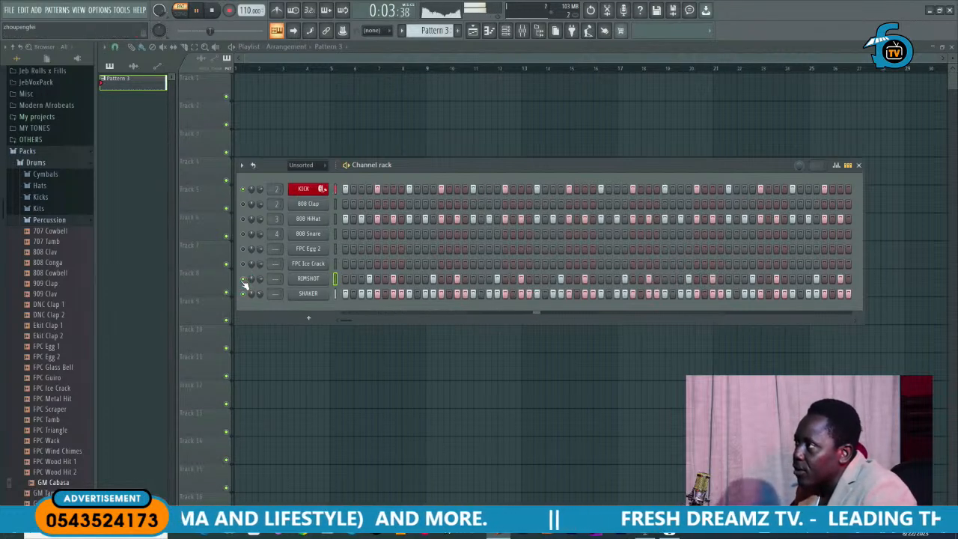
key(space)
Step: Rename the 808 HiHat channel as HIHAT and play it unmuted with the kick, rimshot and shaker
right_click(300, 221)
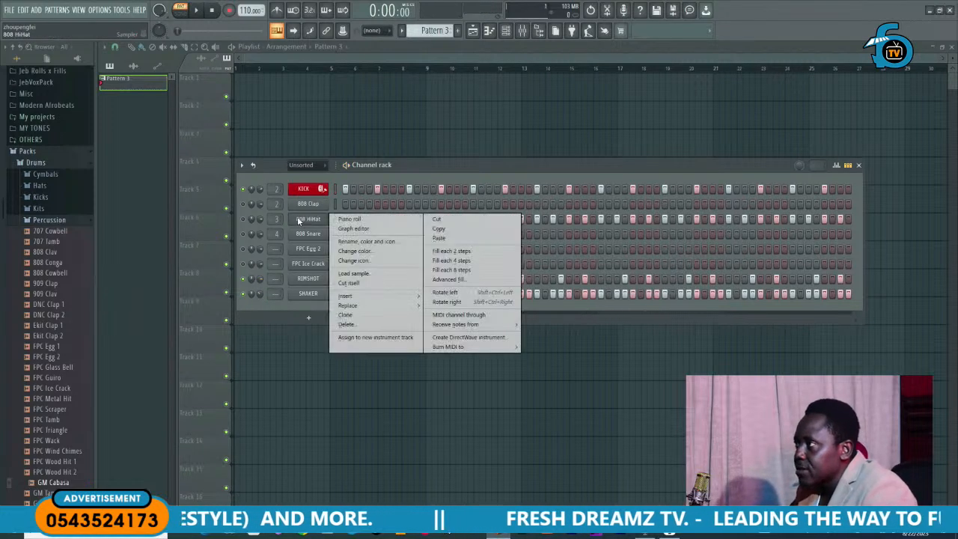
click(347, 241)
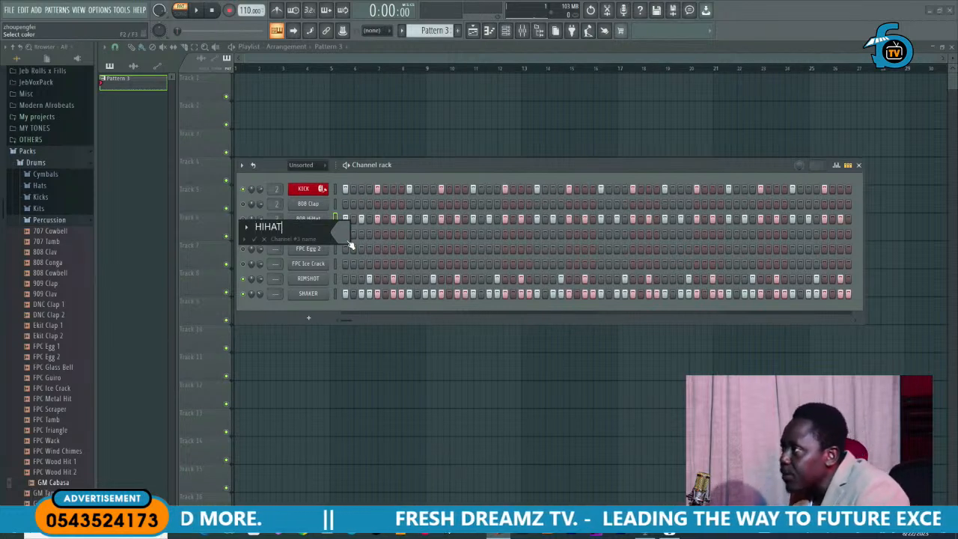
text(HIHAT)
key(Return)
key(space)
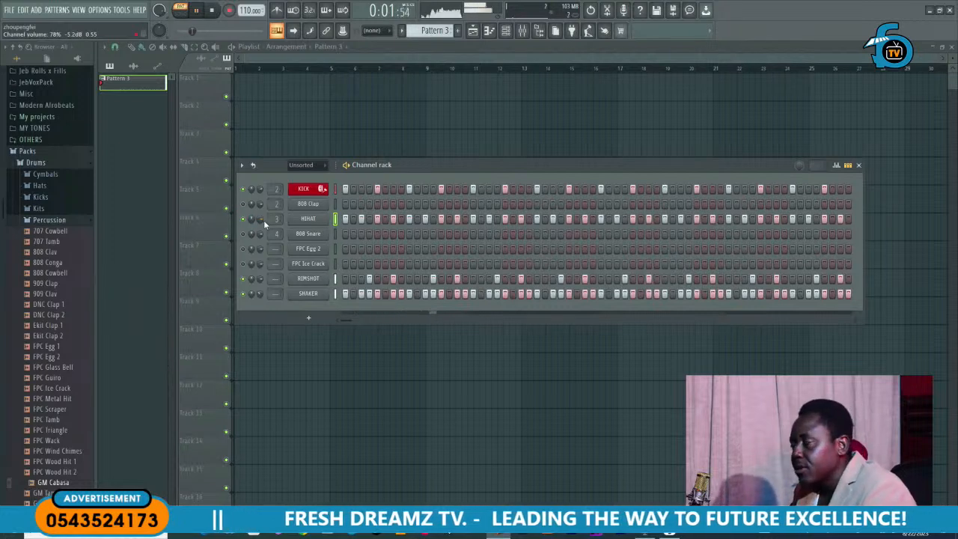
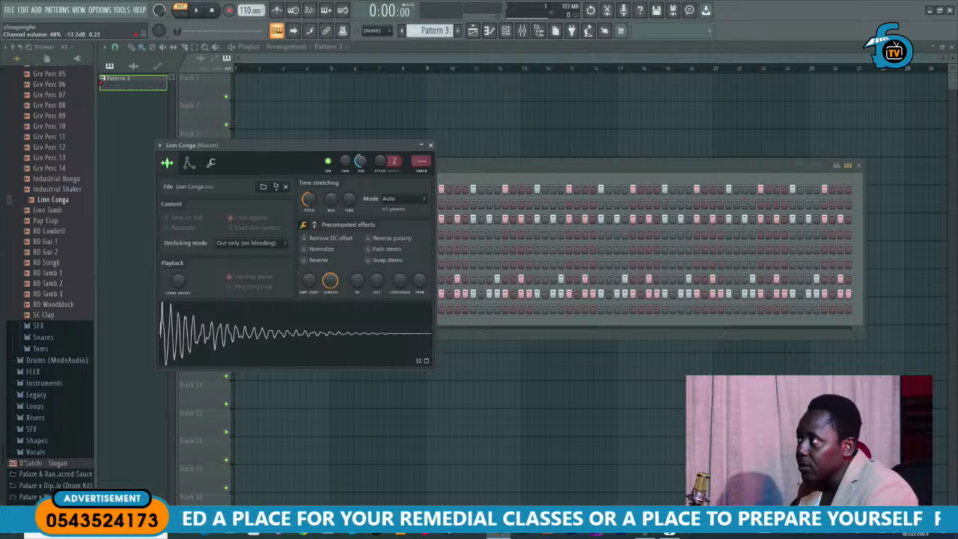
Step: Preview the Linn Conga sample on its own and against the playing drum pattern
click(250, 335)
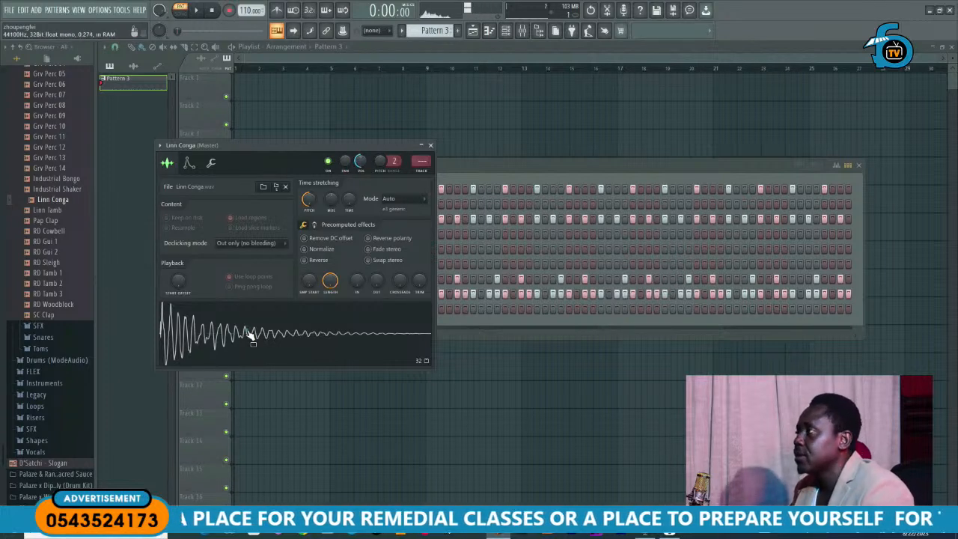
click(249, 333)
click(431, 145)
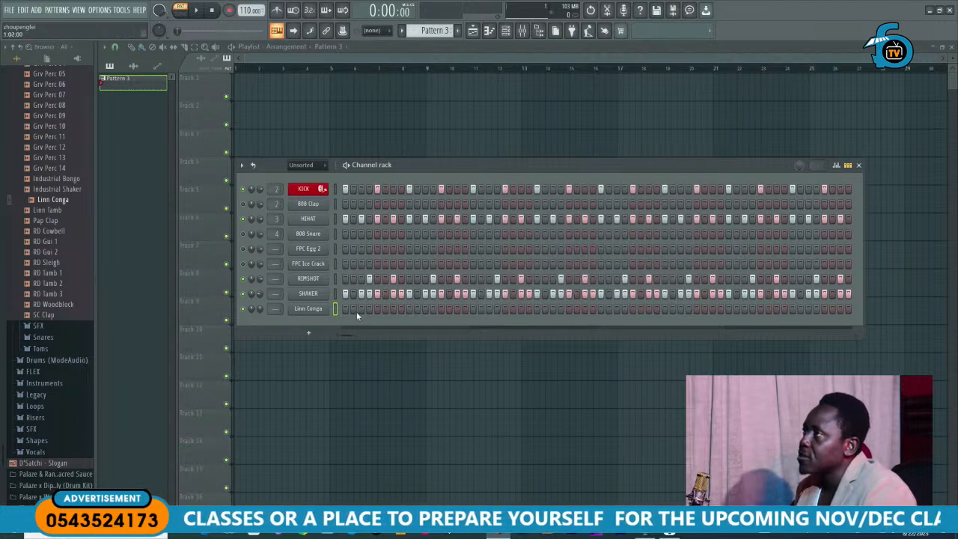
key(space)
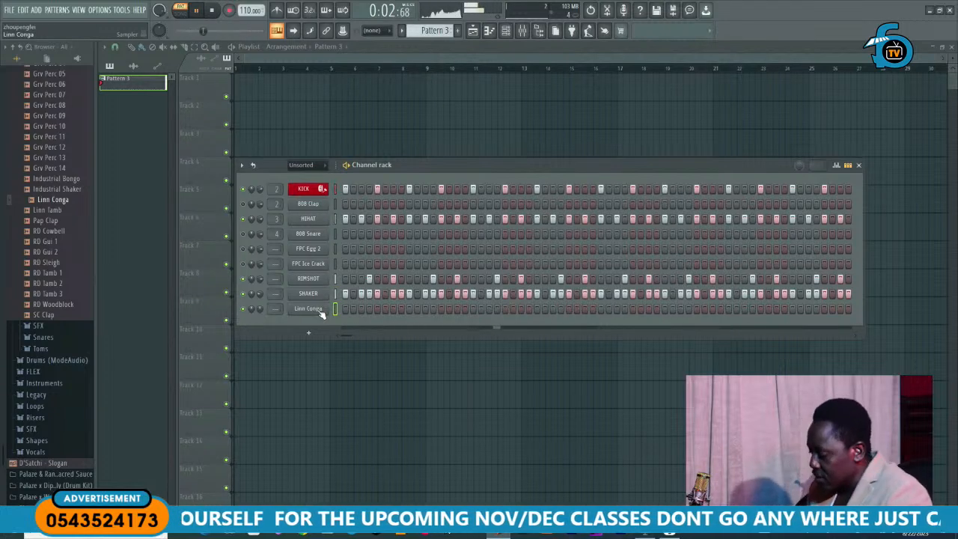
click(321, 314)
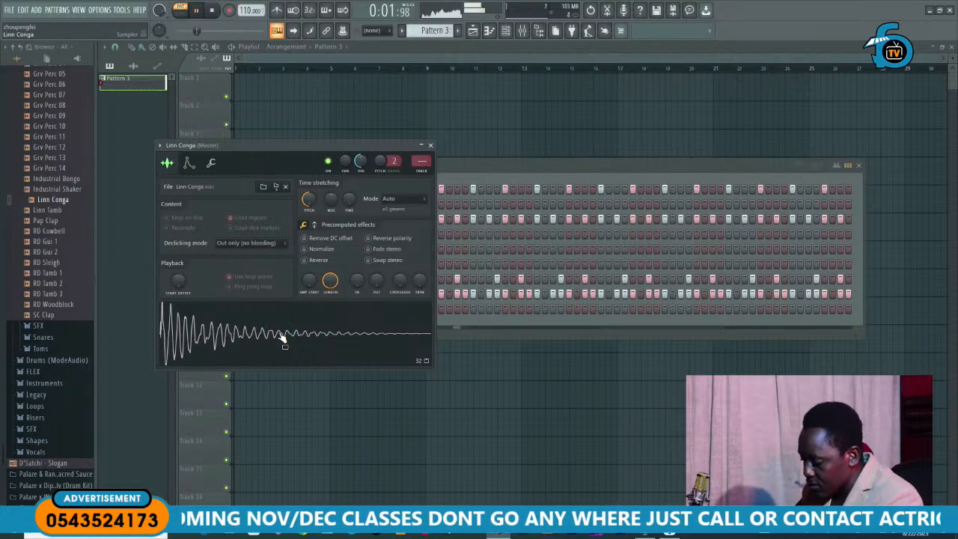
click(430, 145)
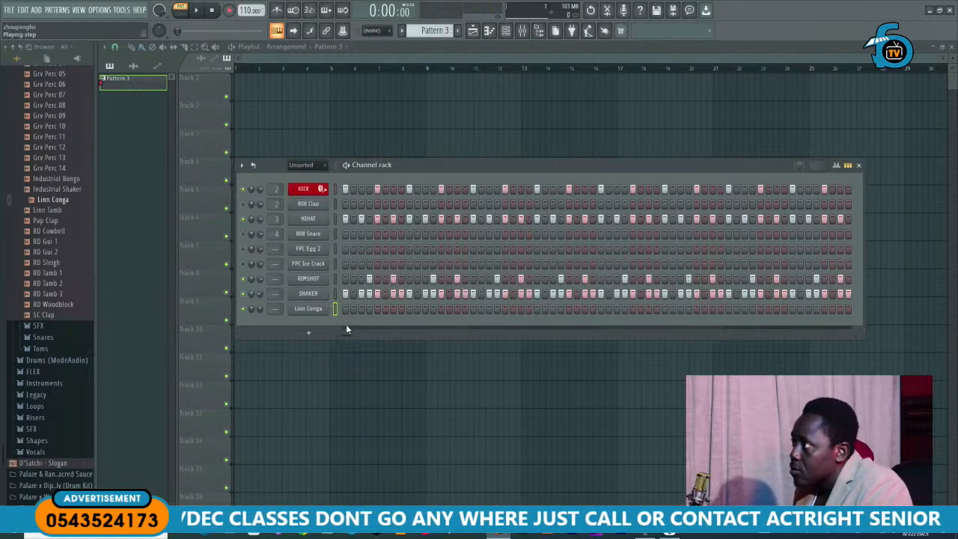
Step: Replay the drum pattern from the start to find where the conga hit should fall
key(space)
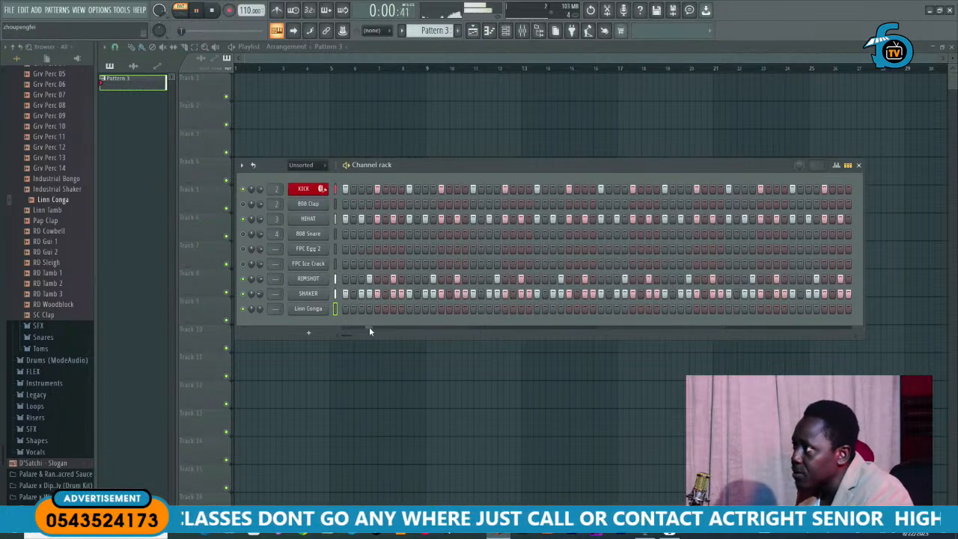
key(space)
key(space)
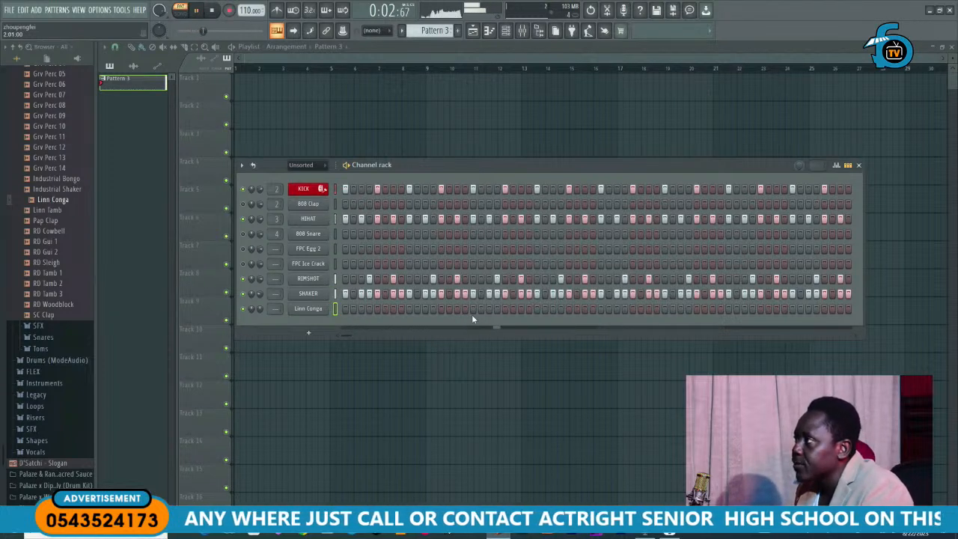
key(space)
key(space)
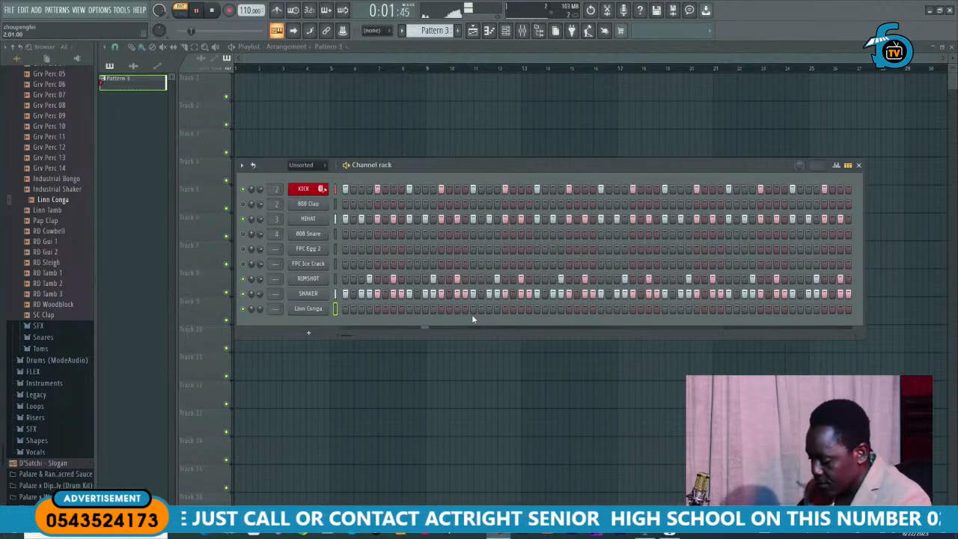
key(space)
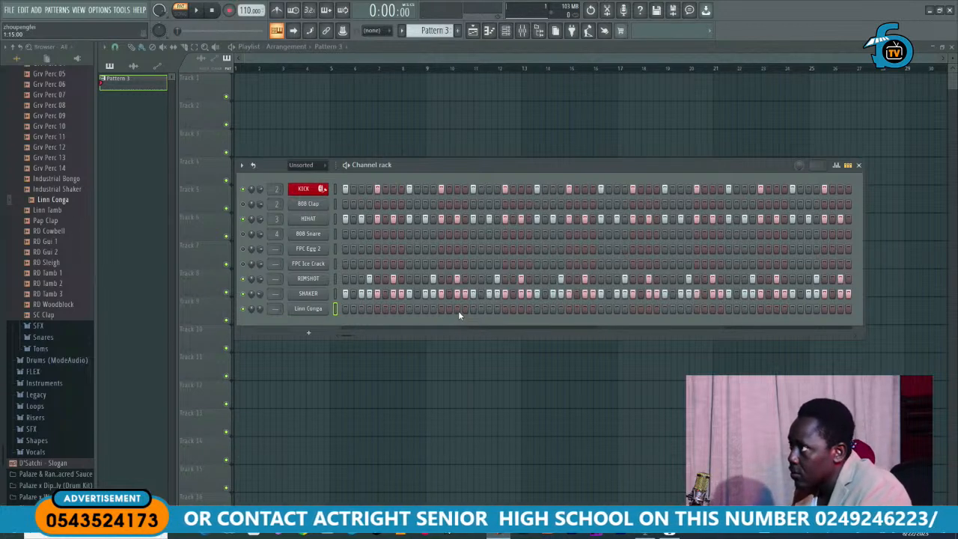
Step: Try a single Linn Conga hit on step 15 and on step 16, auditioning each in playback
click(457, 309)
key(space)
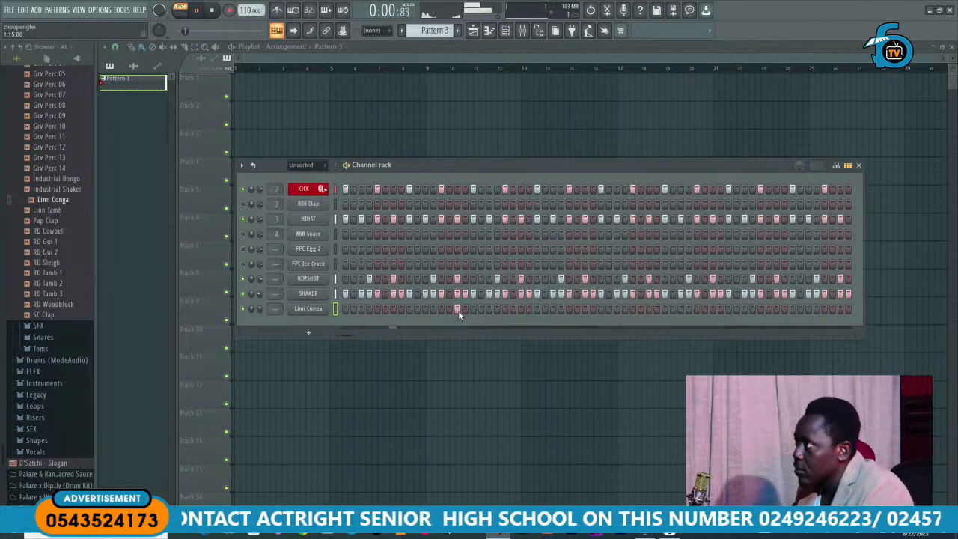
click(457, 309)
key(space)
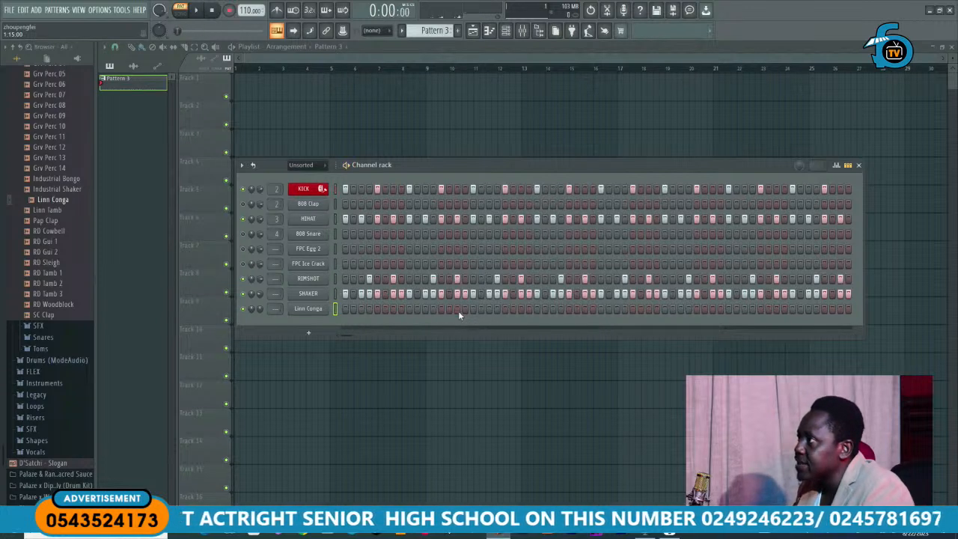
click(463, 309)
key(space)
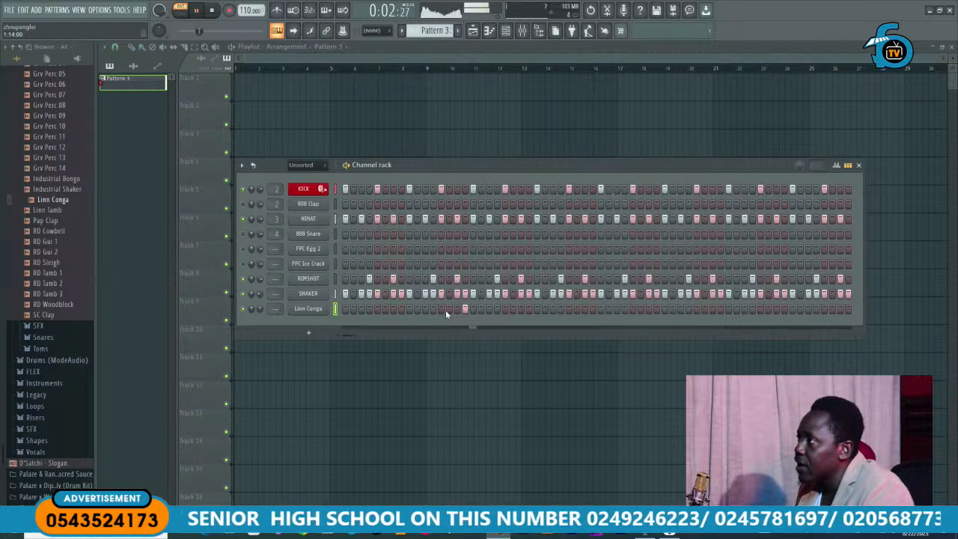
key(space)
click(465, 309)
key(space)
Step: Try a single Linn Conga hit on step 17 and on step 14, auditioning each in playback
click(473, 309)
key(space)
key(space)
click(473, 309)
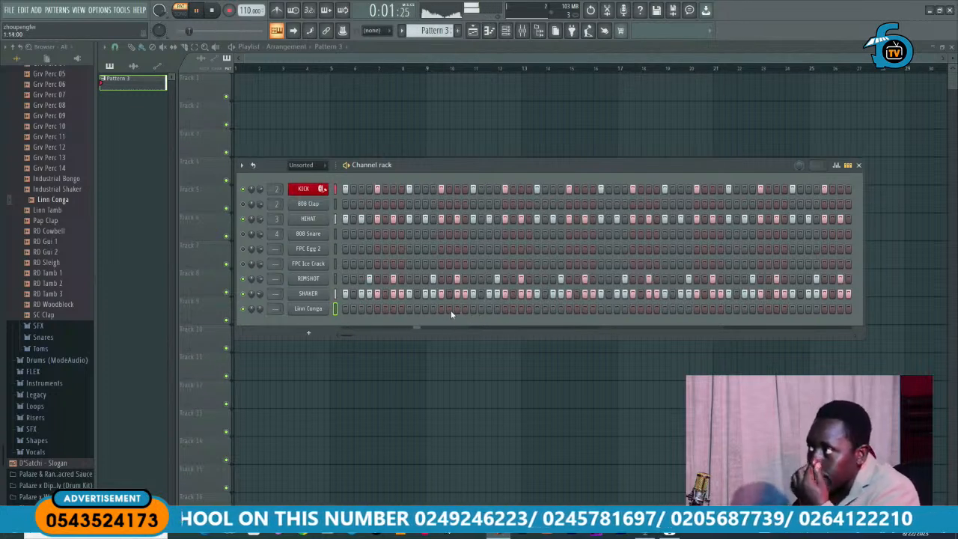
click(449, 309)
key(space)
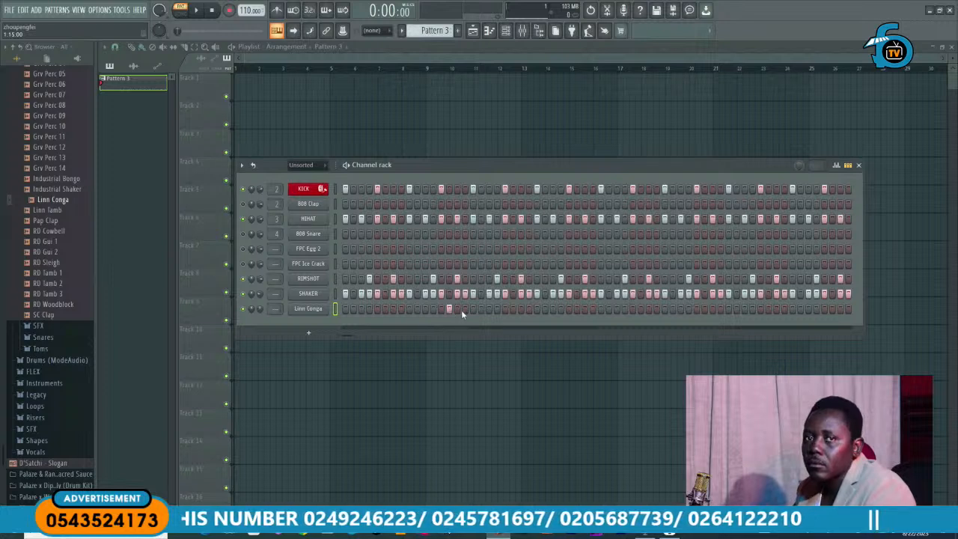
key(space)
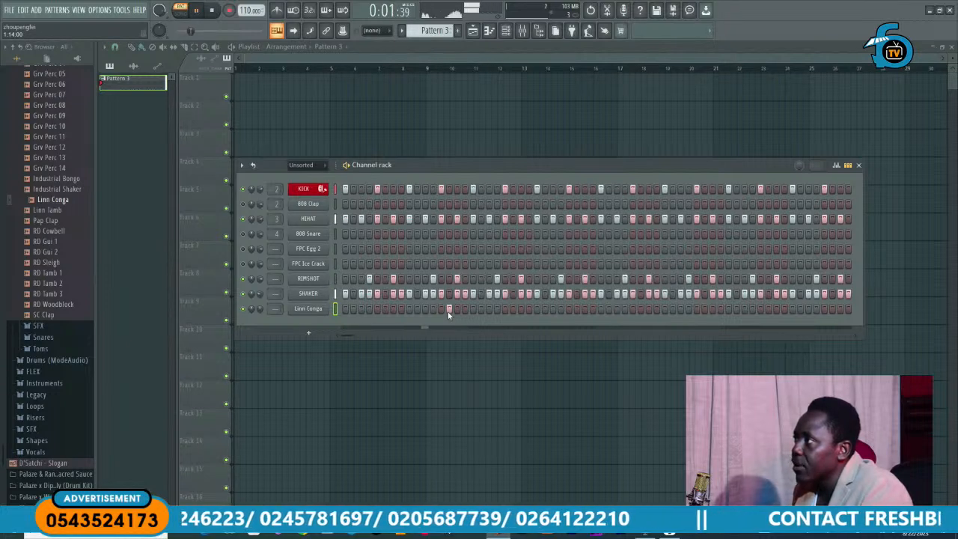
key(space)
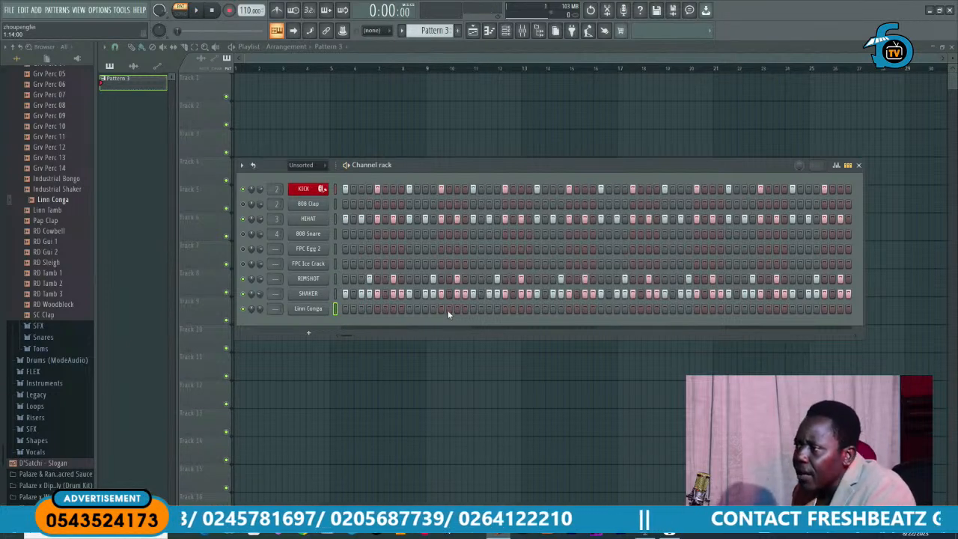
Step: Place a Linn Conga hit on step 15 of the first bar and play the pattern
click(457, 310)
key(space)
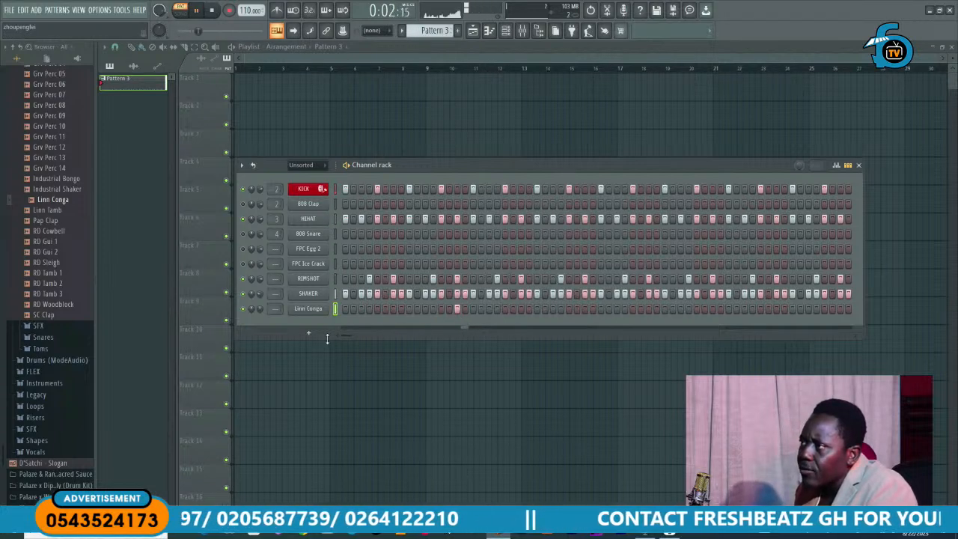
key(space)
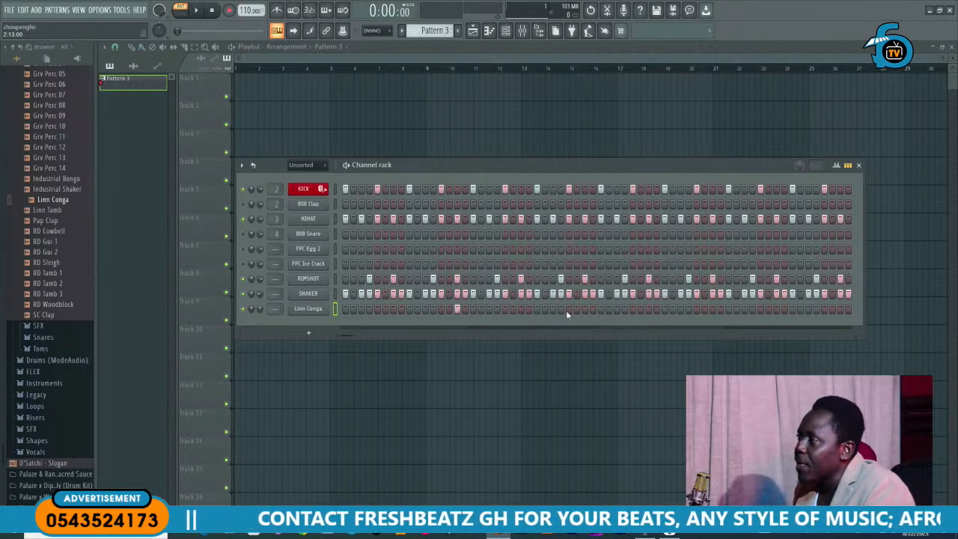
Step: Add Linn Conga hits on step 15 of the second and third bars (steps 31 and 47), checking them in playback
key(space)
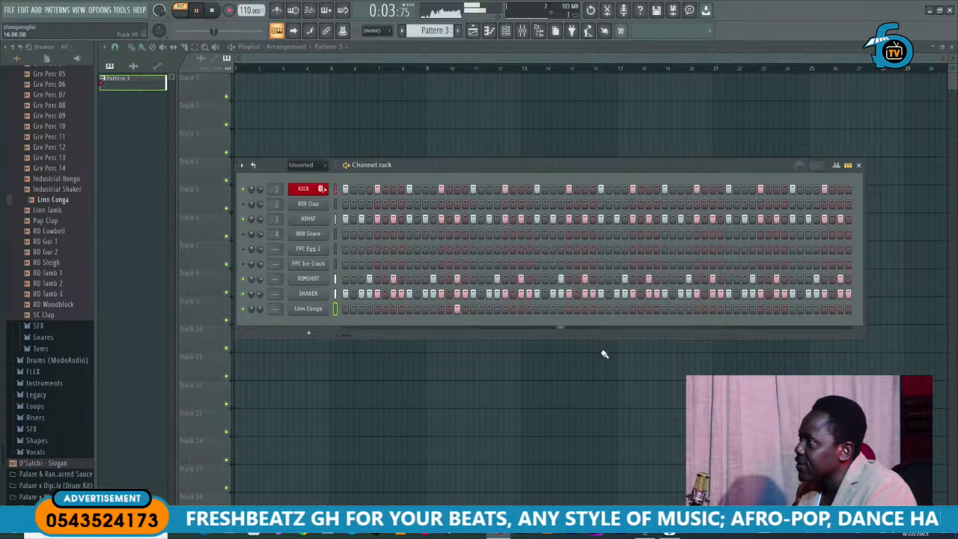
key(space)
key(space)
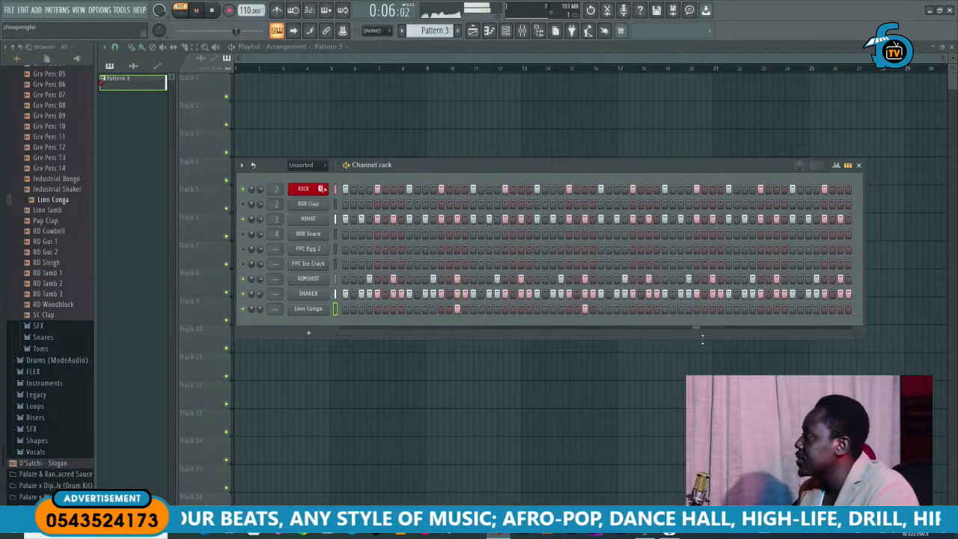
click(712, 310)
key(space)
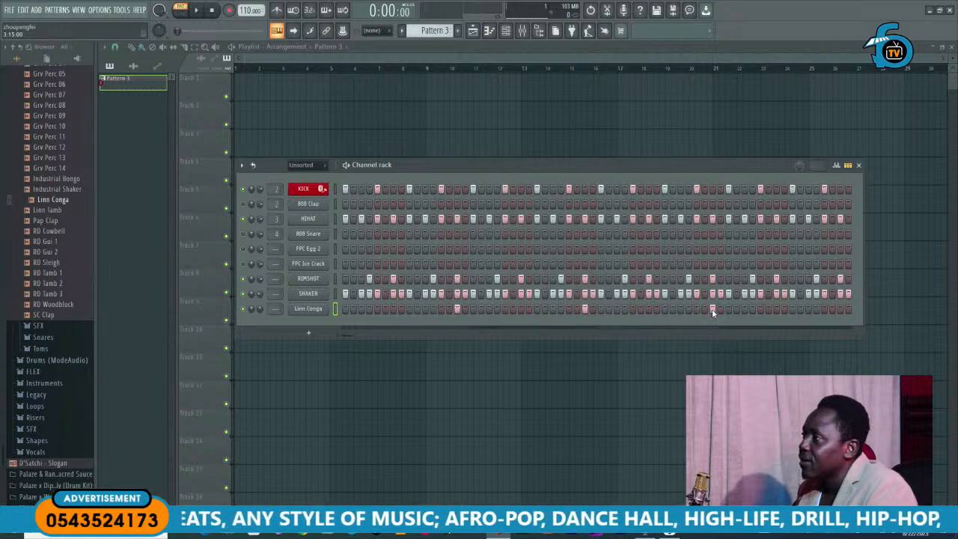
Step: Try a Linn Conga hit on step 63 in the fourth bar and play the pattern
click(840, 310)
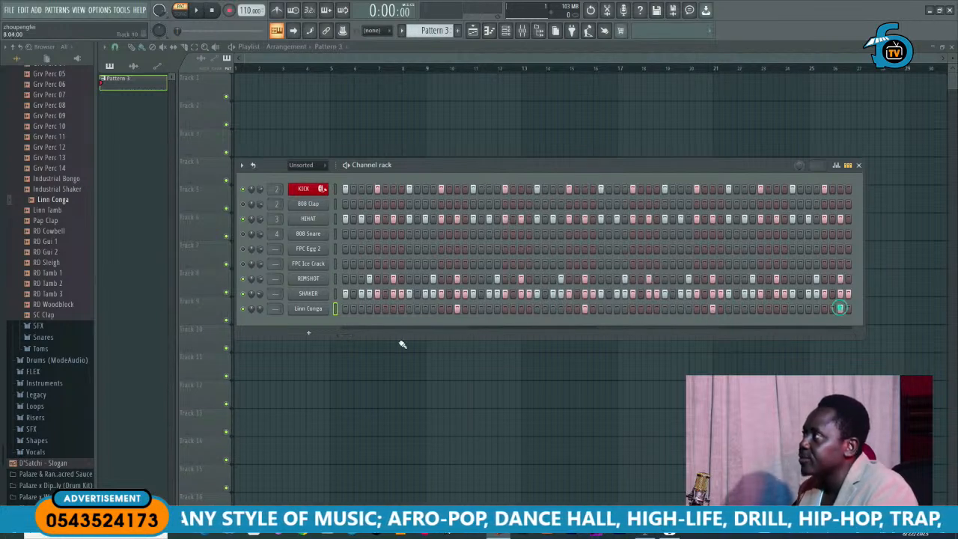
key(space)
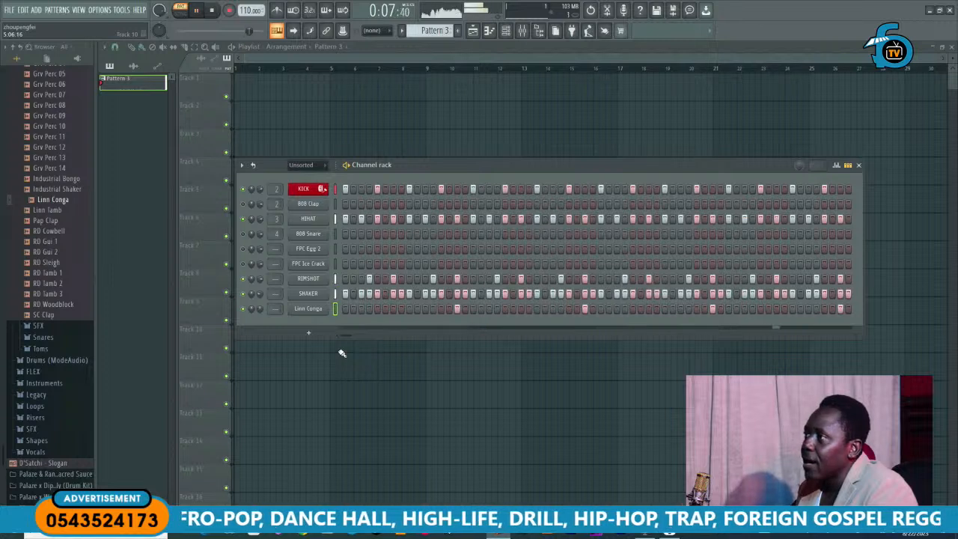
key(space)
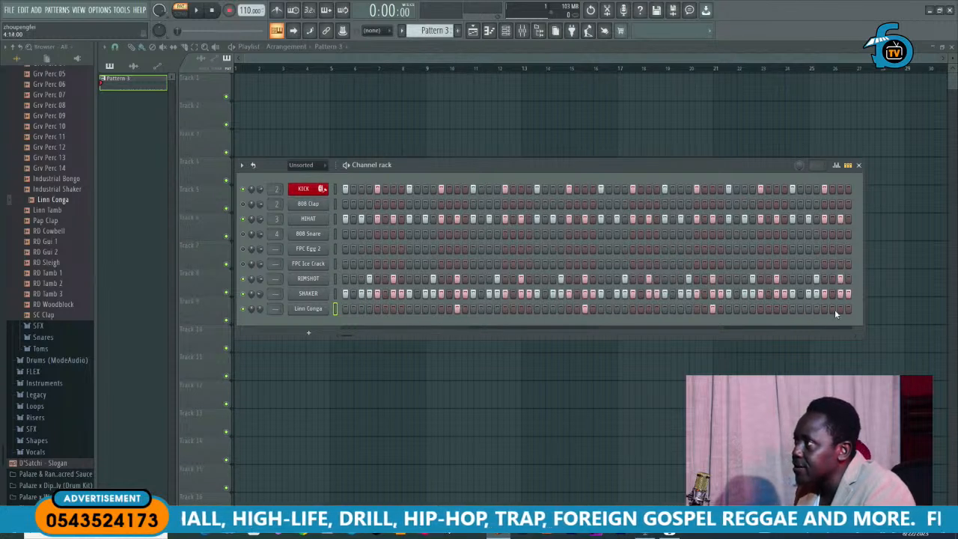
Step: Place the fourth bar's Linn Conga hit on step 62 and listen to it in the playing pattern
key(space)
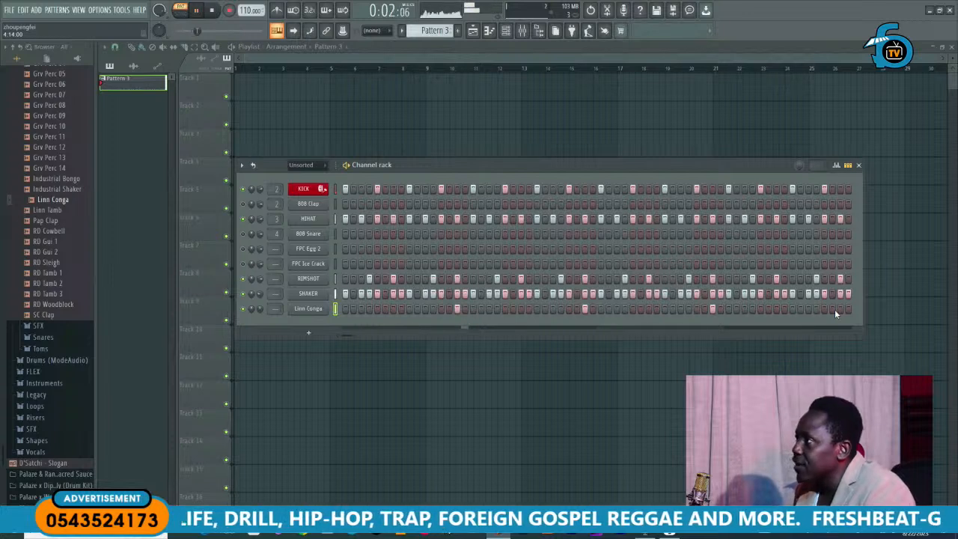
click(833, 308)
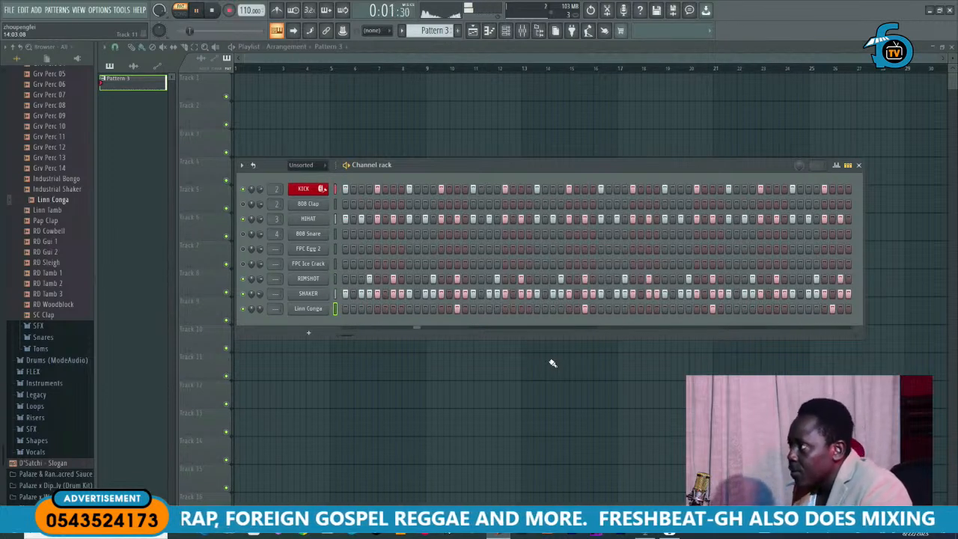
key(space)
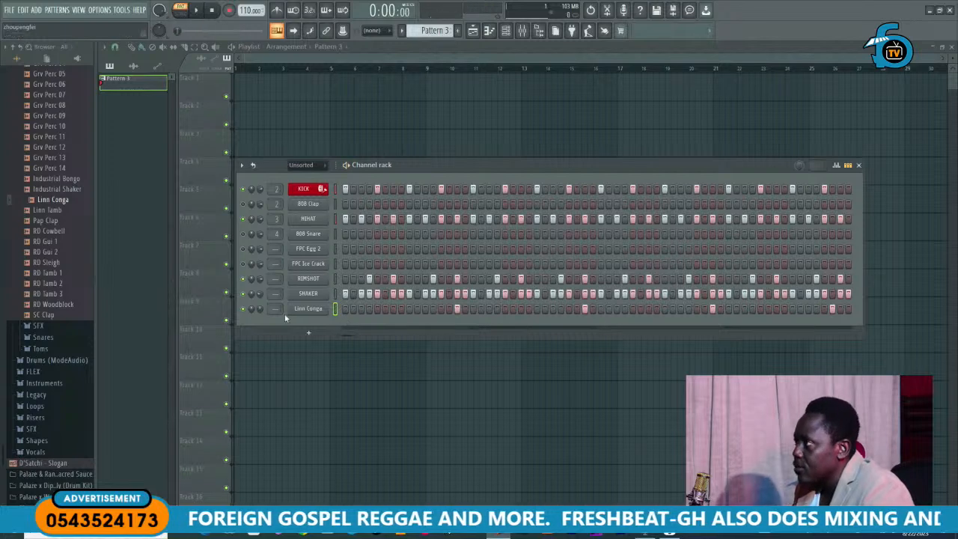
Step: Preview the FPC Ice Crack sample in its channel settings and unmute the channel
click(259, 308)
click(315, 262)
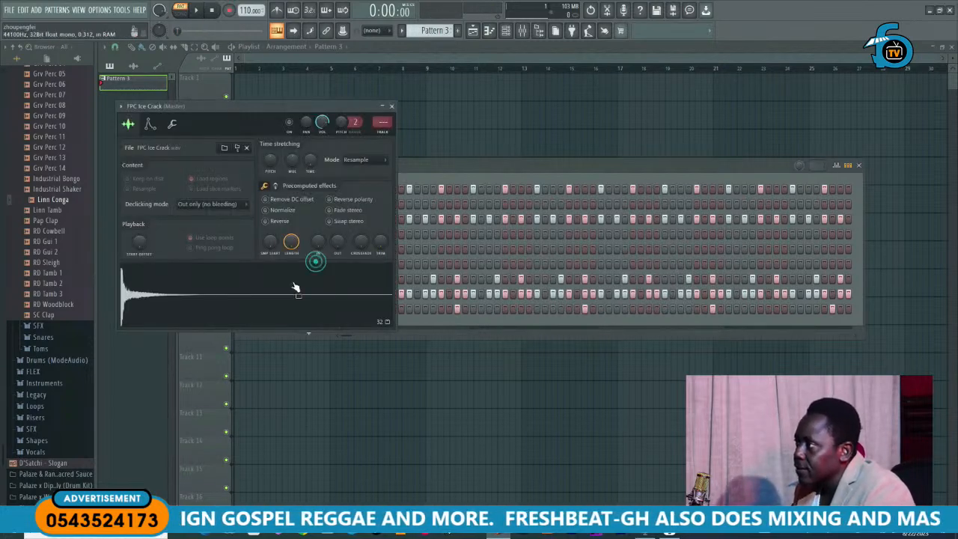
click(260, 283)
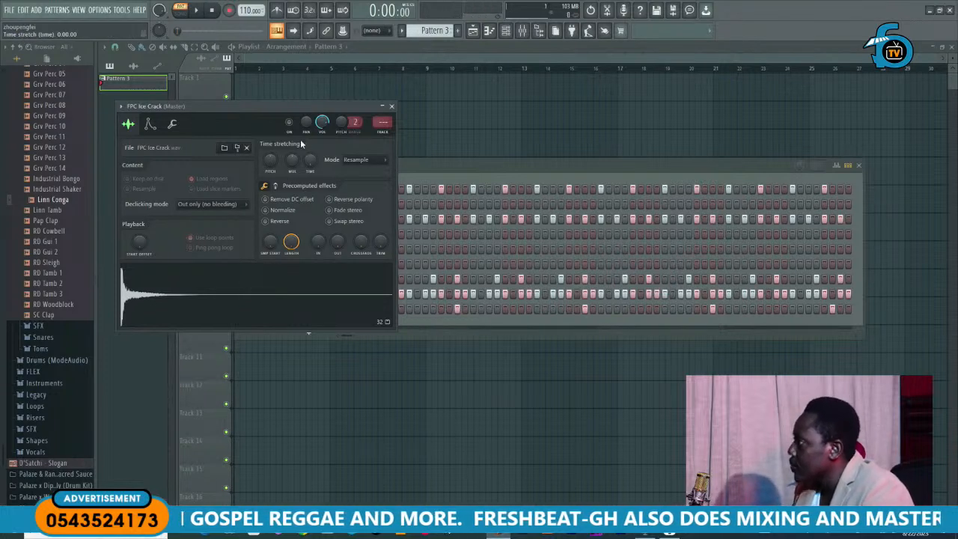
click(290, 123)
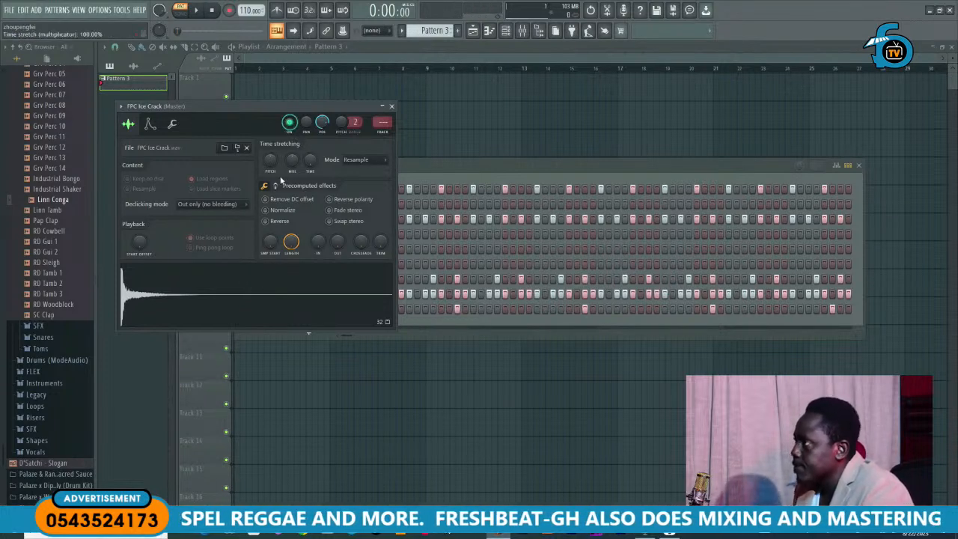
click(230, 282)
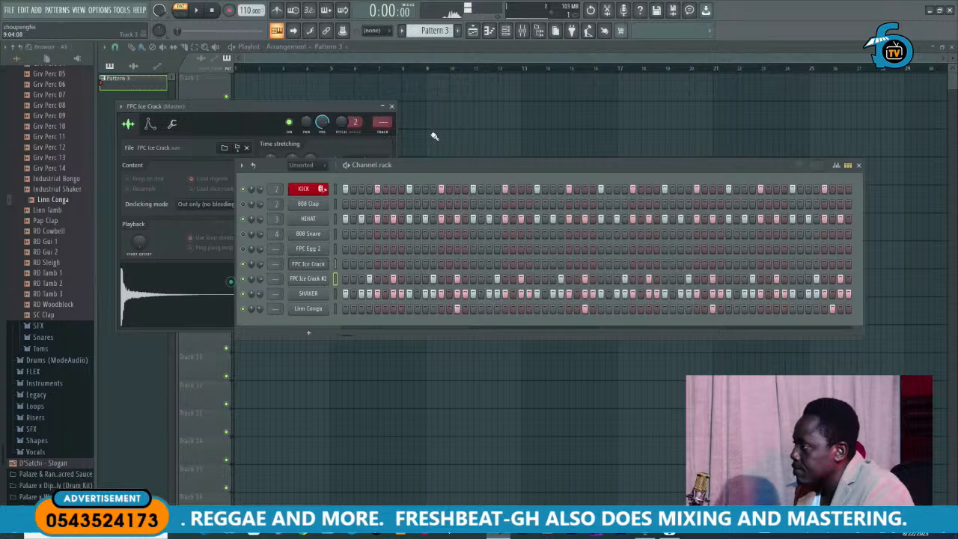
click(391, 107)
Step: Audition the FPC Ice Crack sample over the playing pattern, moving its settings window over the lower channel rack
click(315, 267)
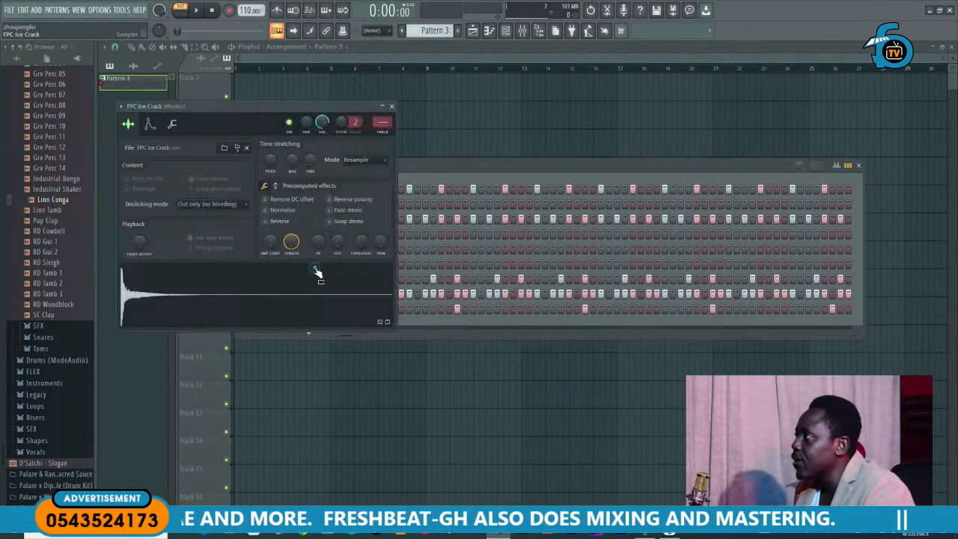
key(space)
click(276, 292)
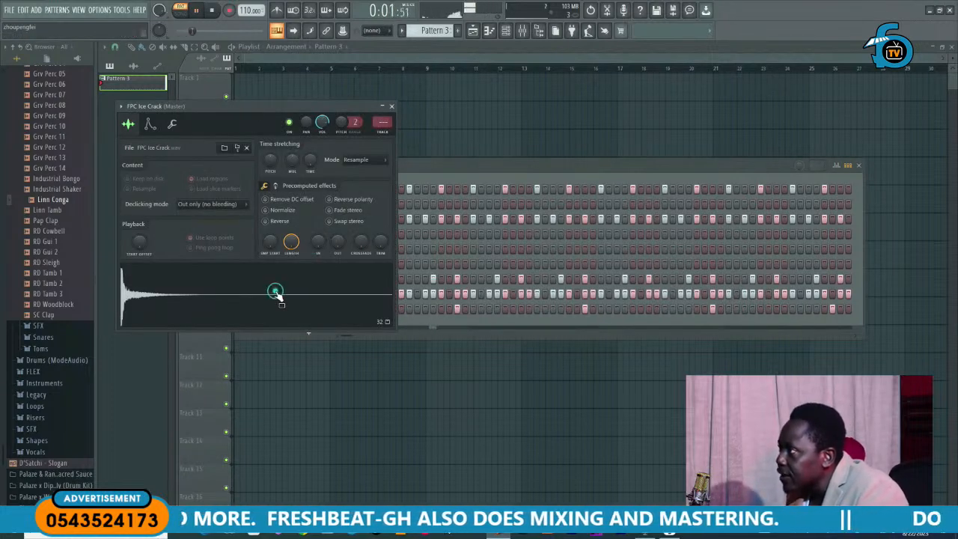
drag(276, 110, 447, 234)
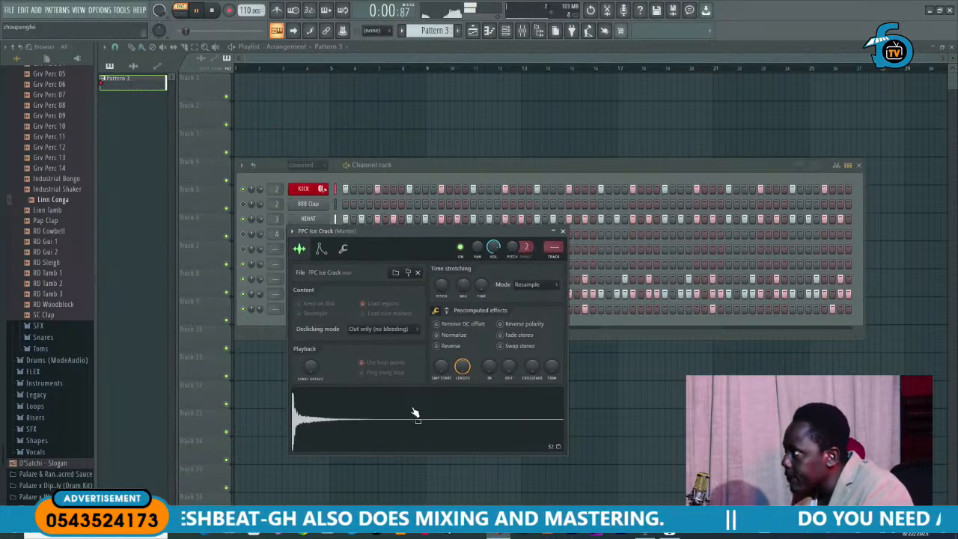
Step: Move the FPC Ice Crack settings window below the channel rack, stop playback and close the window
double_click(430, 232)
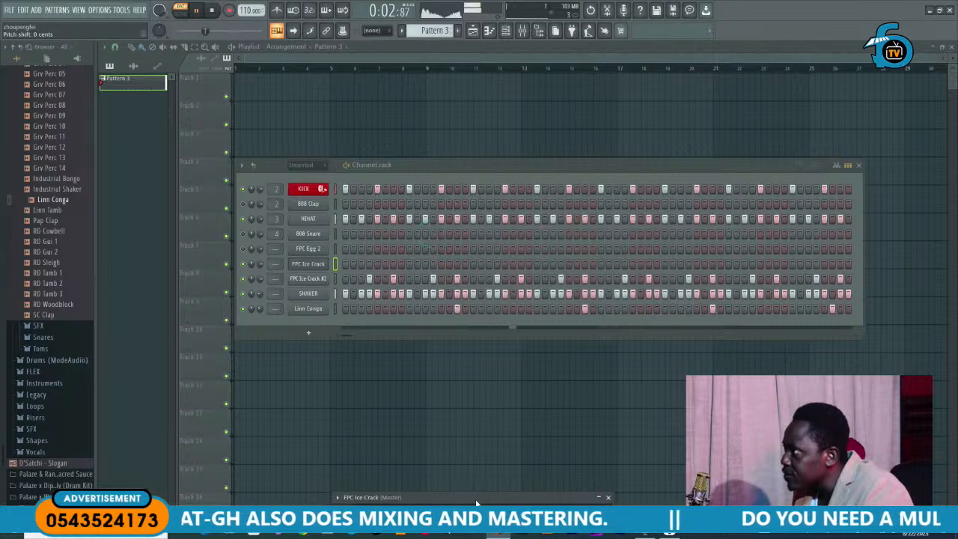
double_click(476, 498)
drag(476, 498, 473, 382)
key(space)
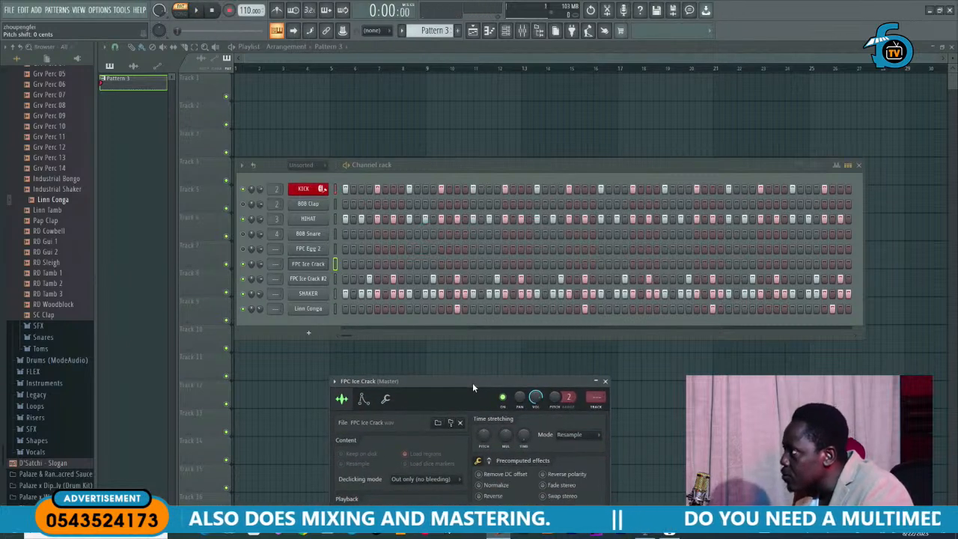
click(606, 382)
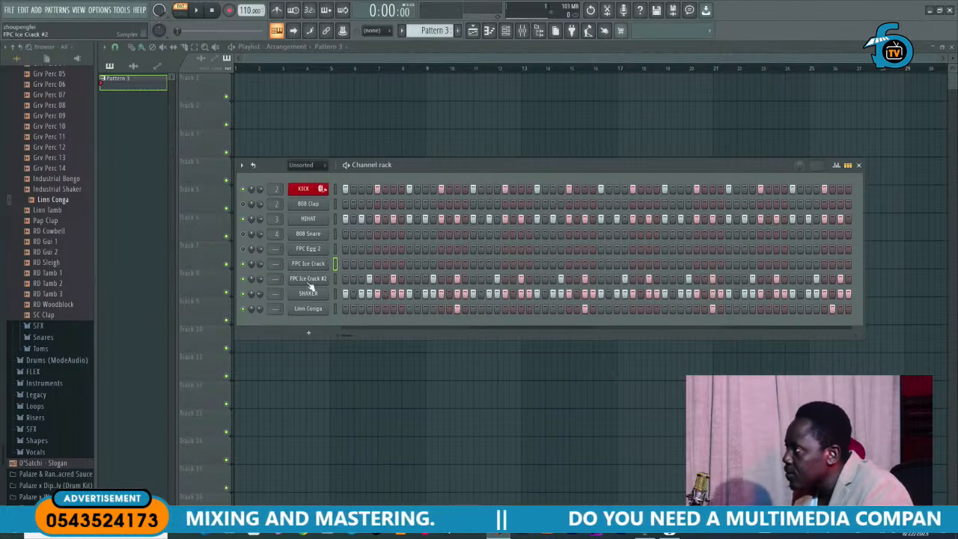
Step: Preview the FPC Ice Crack #2 sample in its channel settings and close them
click(309, 282)
click(243, 302)
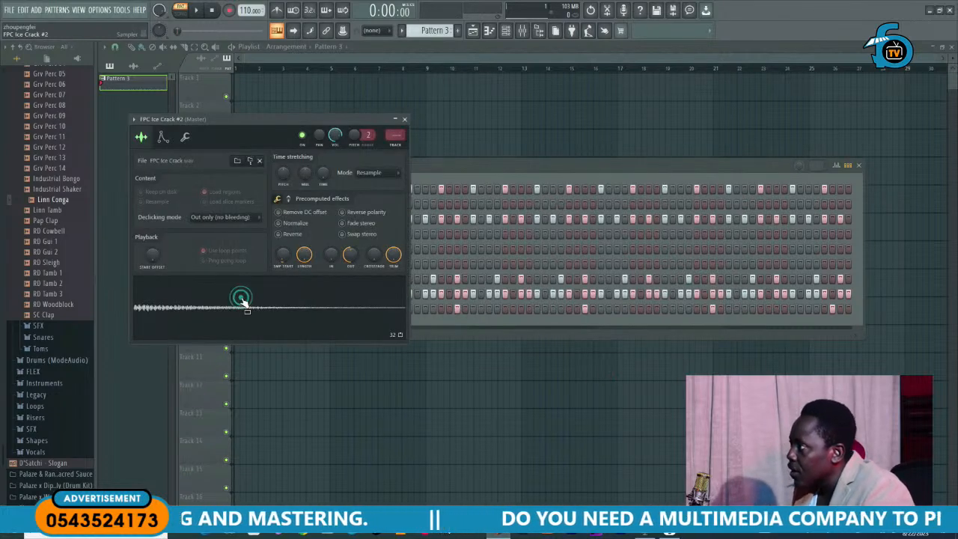
click(404, 120)
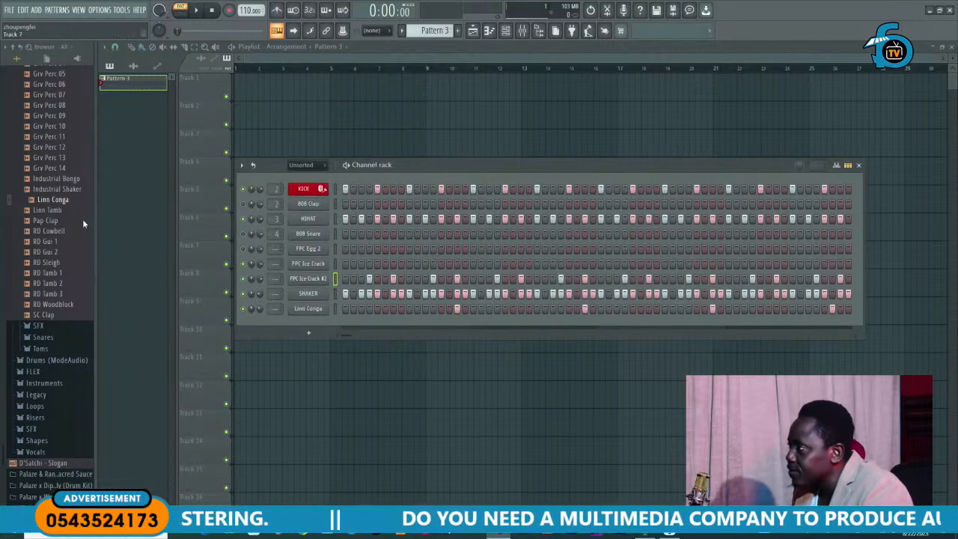
Step: Audition the Grv Perc samples from Grv Perc 02 through Grv Perc 12 in the browser
scroll(52, 218, up, 4)
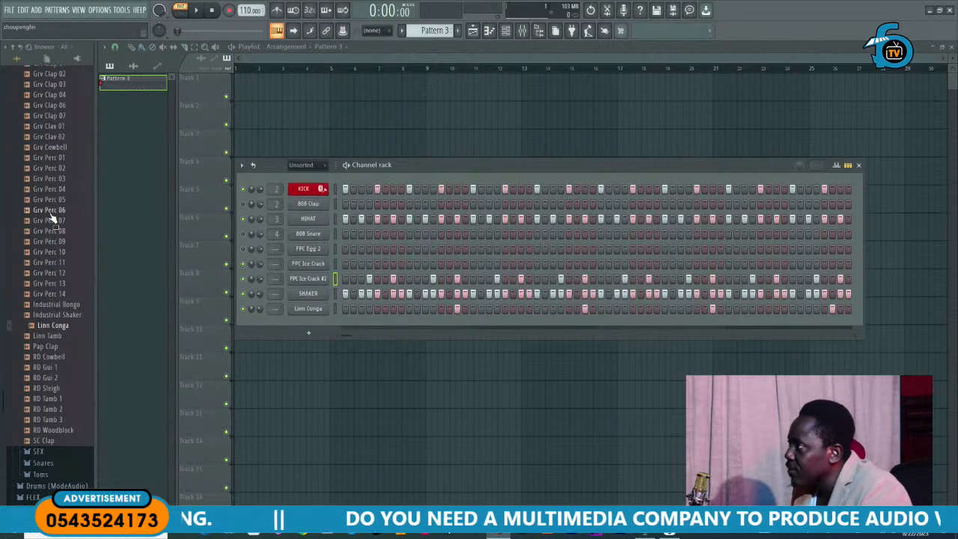
scroll(63, 300, up, 4)
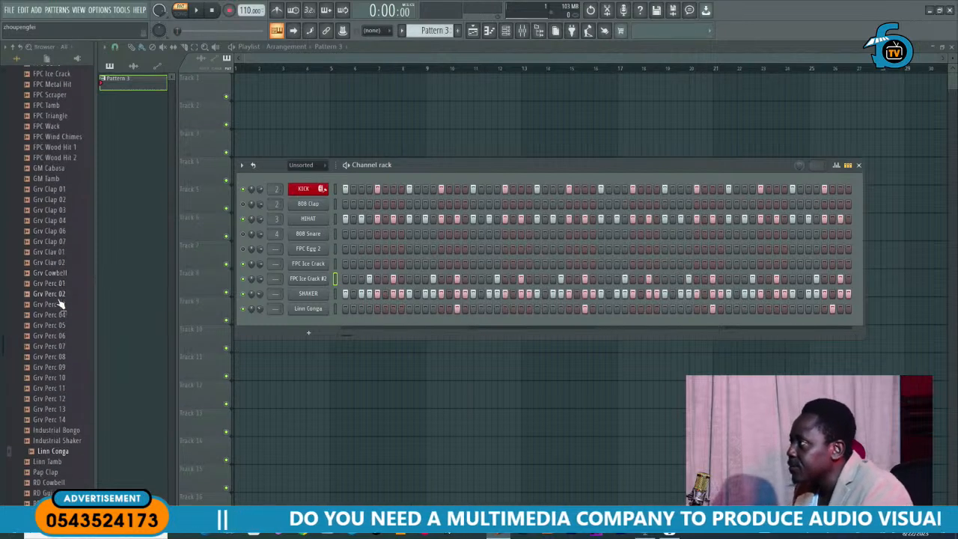
click(59, 294)
click(61, 315)
click(59, 335)
click(53, 345)
click(52, 356)
click(54, 367)
click(53, 377)
click(54, 388)
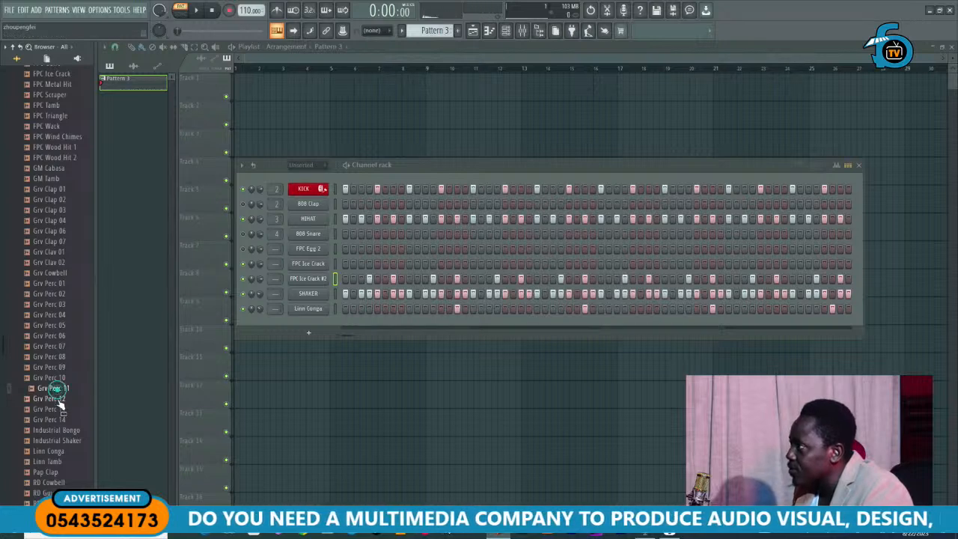
click(60, 398)
Step: Replace the FPC Ice Crack #2 channel's sample with Grv Perc 12, preview it, start playback and close its settings
drag(63, 398, 298, 280)
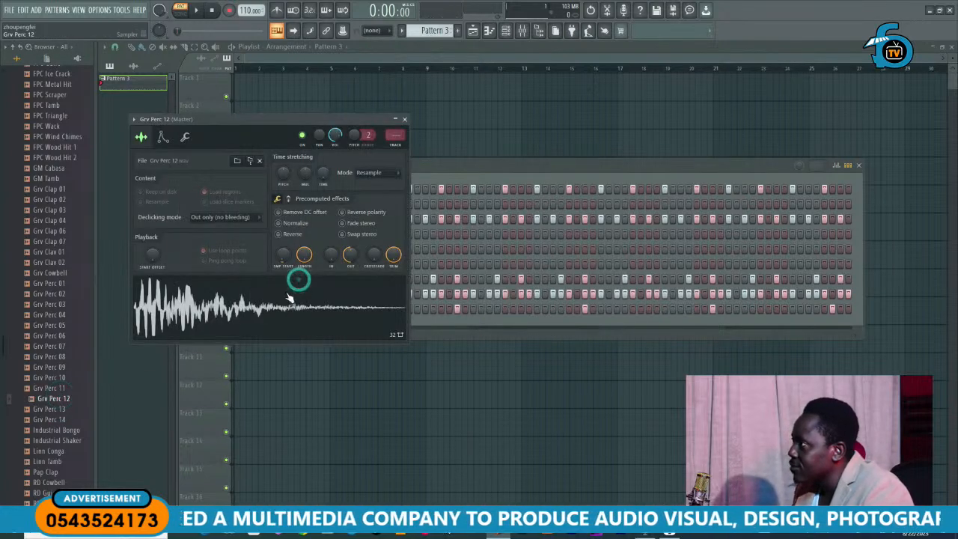
click(286, 293)
key(space)
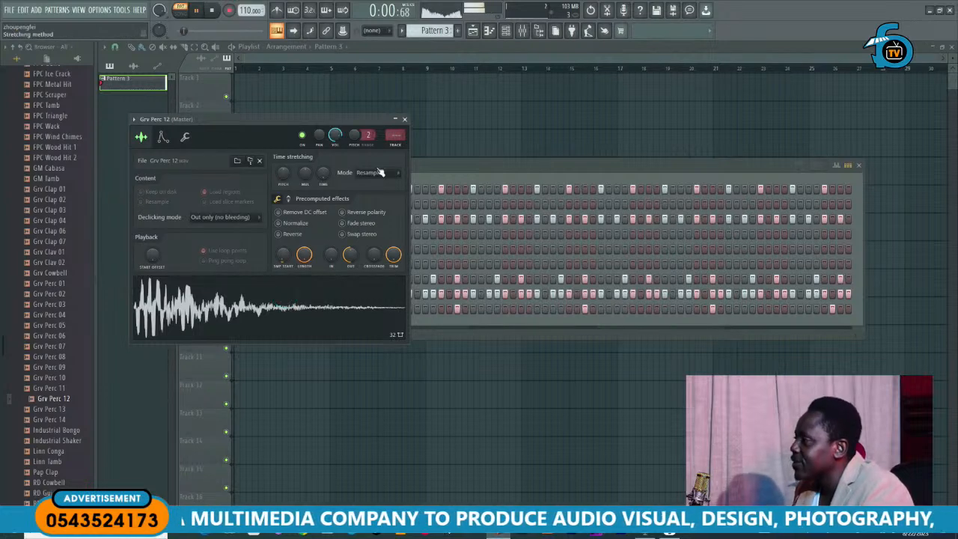
click(404, 119)
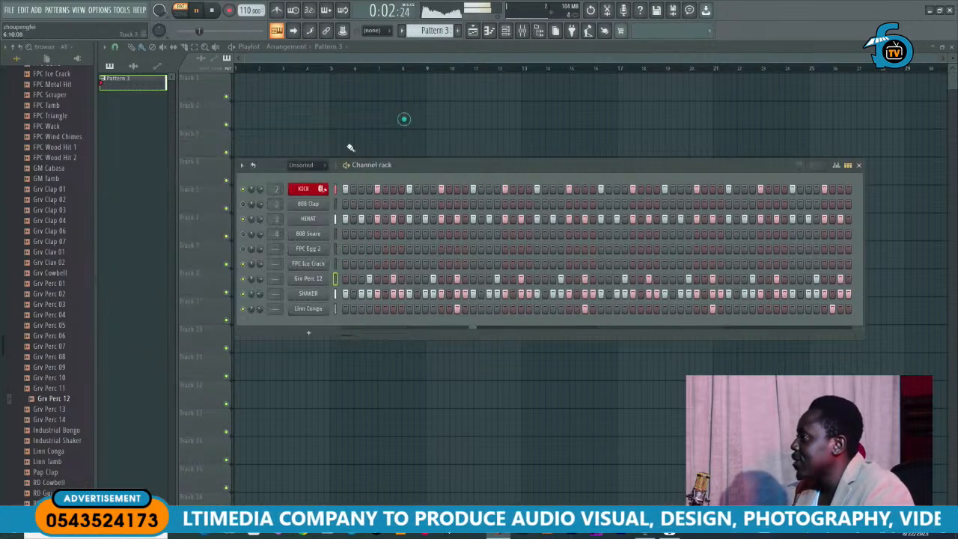
Step: Rename the Grv Perc 12 channel as RIM
right_click(309, 283)
click(374, 305)
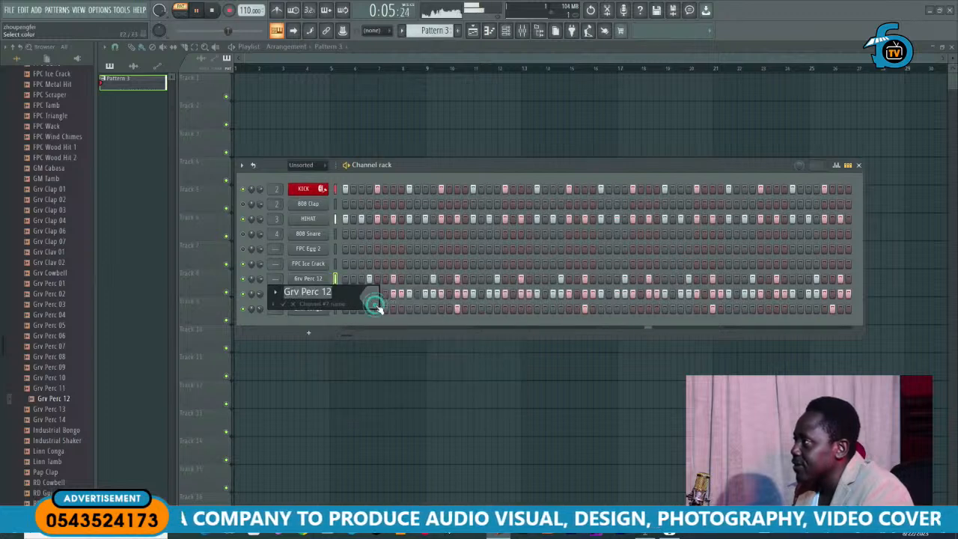
text(R)
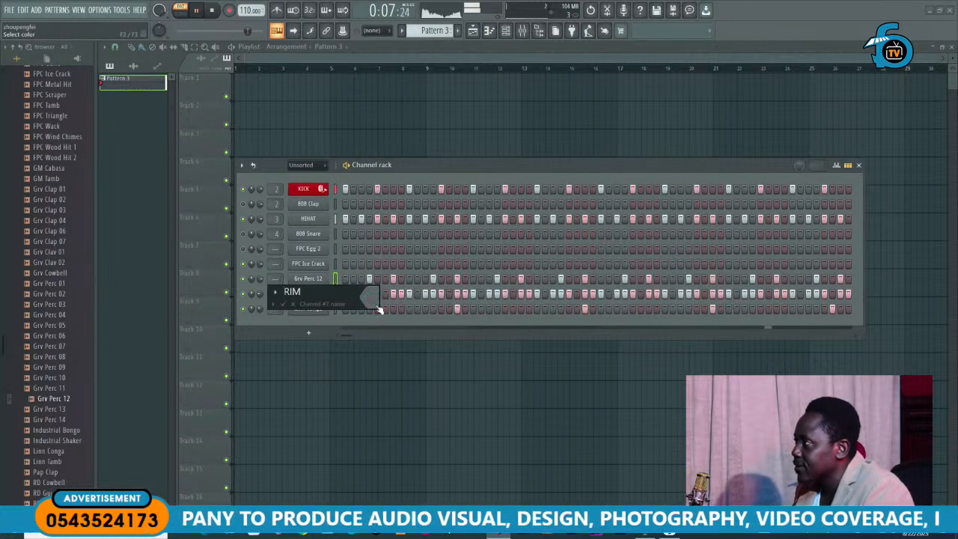
text(IM)
key(Return)
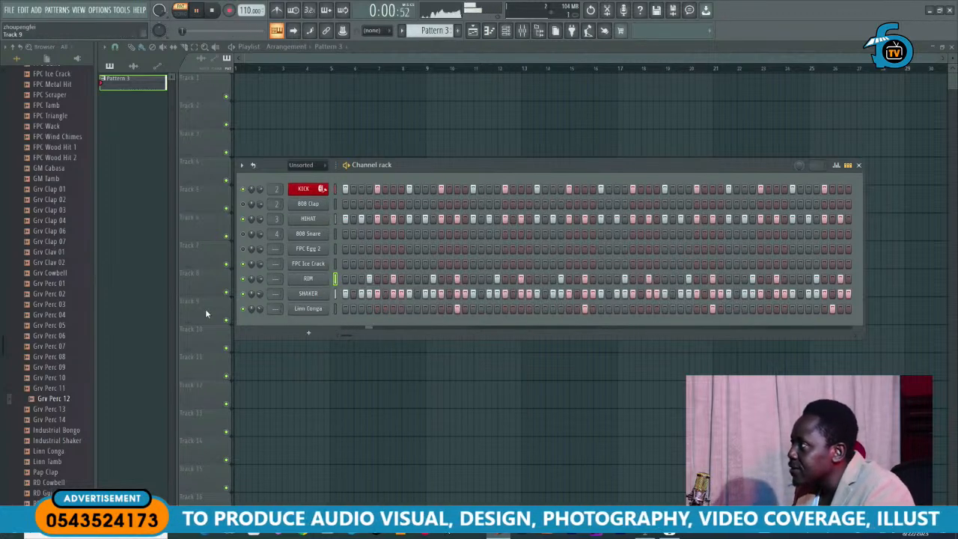
Step: Reopen the FPC Ice Crack settings, audition the sample repeatedly over the playing pattern and close them
click(318, 264)
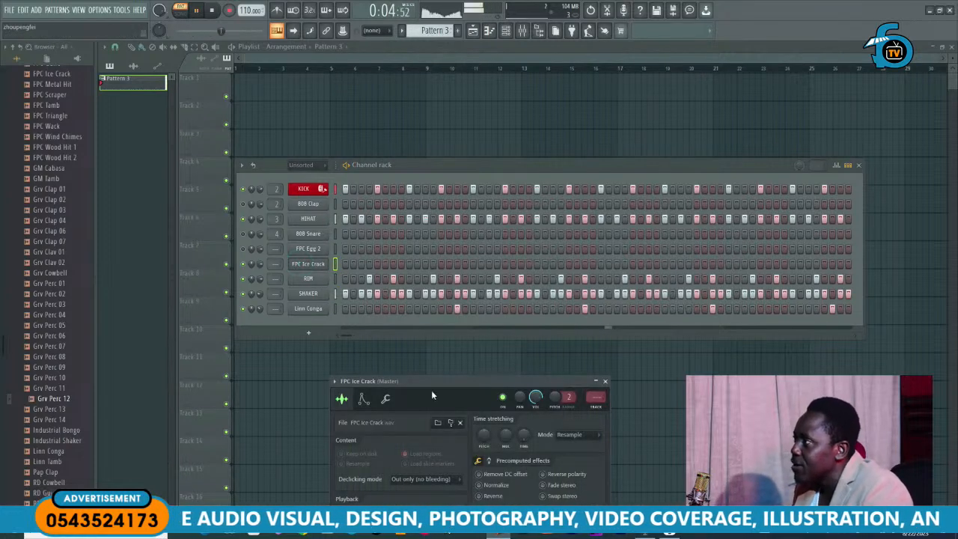
drag(430, 385, 213, 254)
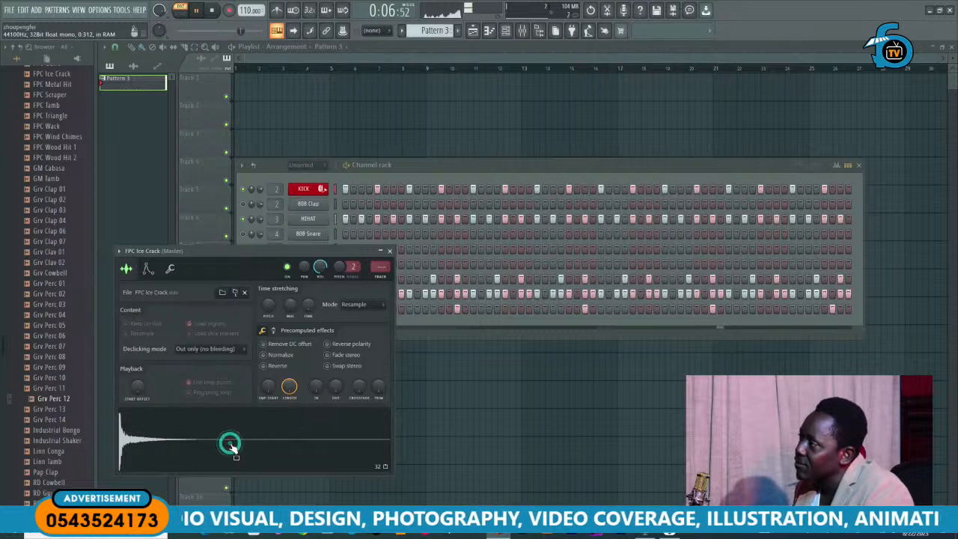
click(232, 446)
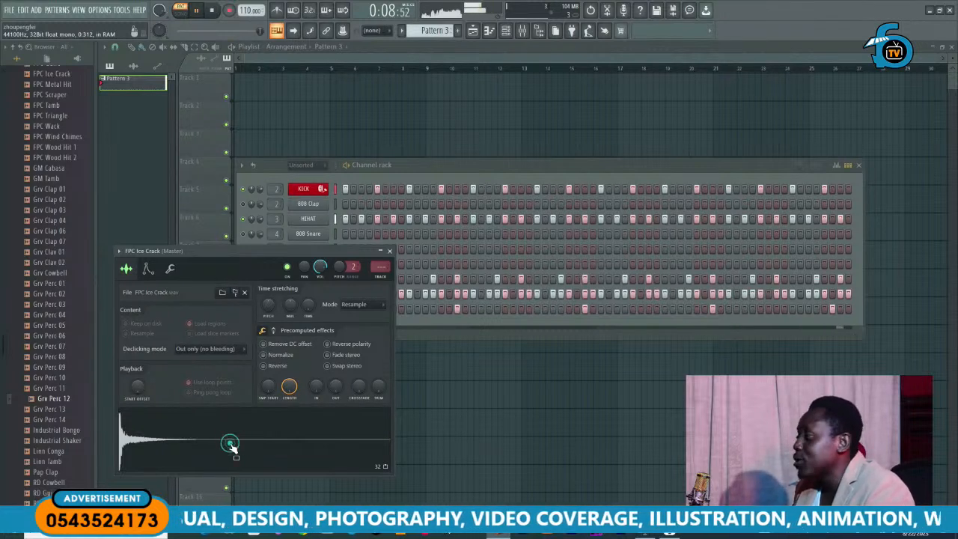
click(232, 447)
click(232, 446)
click(232, 447)
click(232, 447)
click(232, 447)
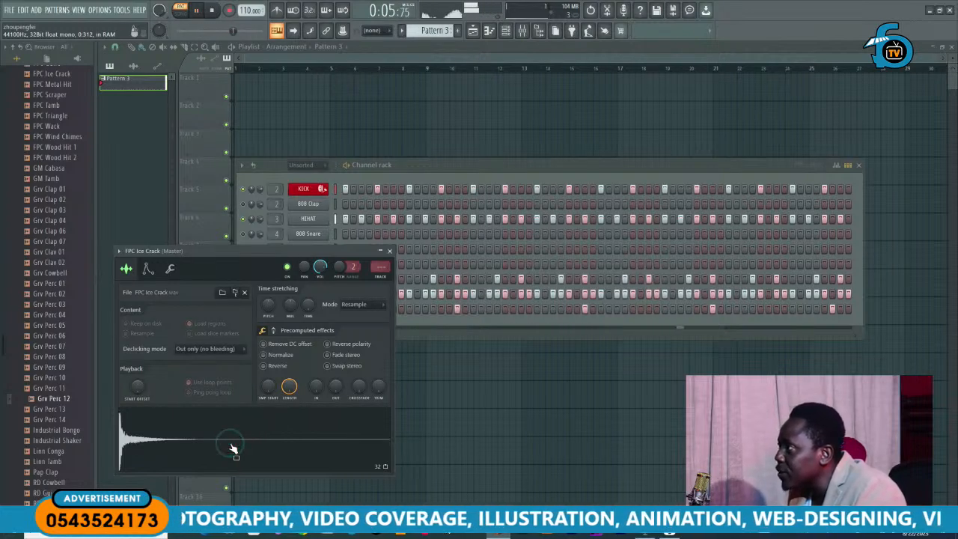
click(232, 447)
click(231, 445)
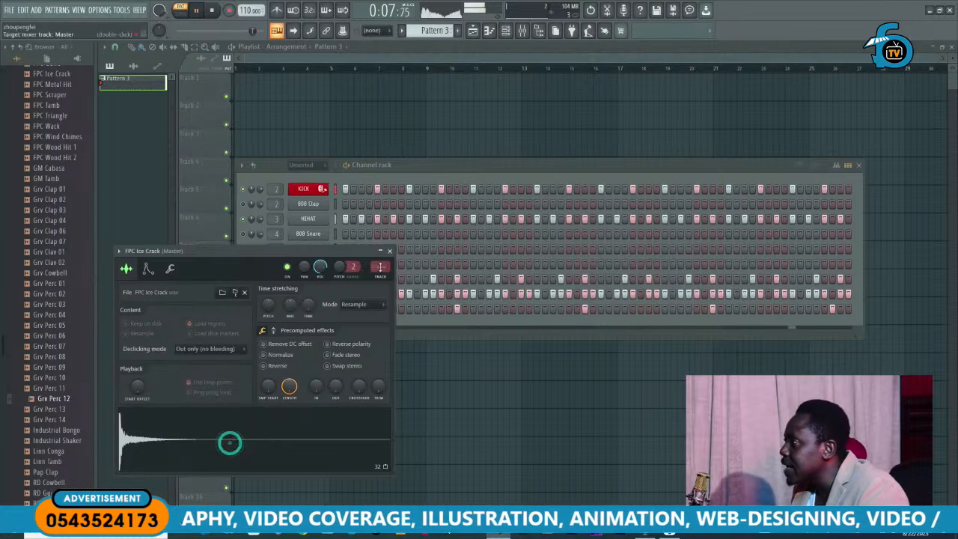
click(390, 251)
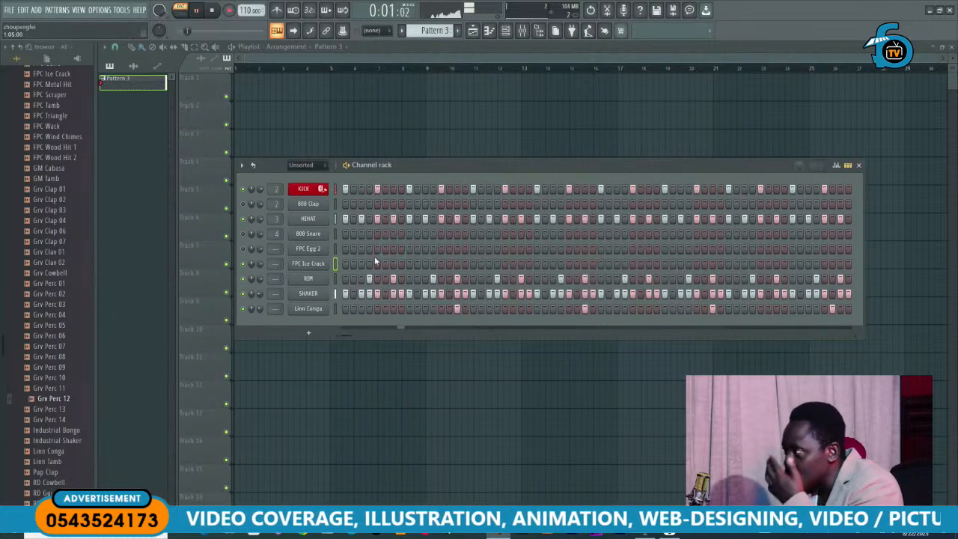
Step: Replay the pattern's opening, try an FPC Ice Crack hit on step 4, and place it on step 5 instead
key(space)
key(space)
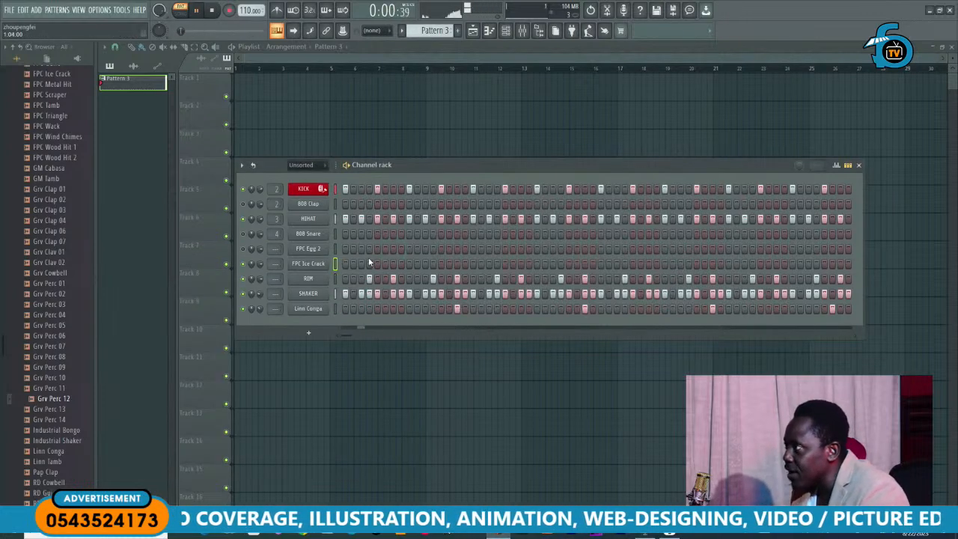
key(space)
key(space)
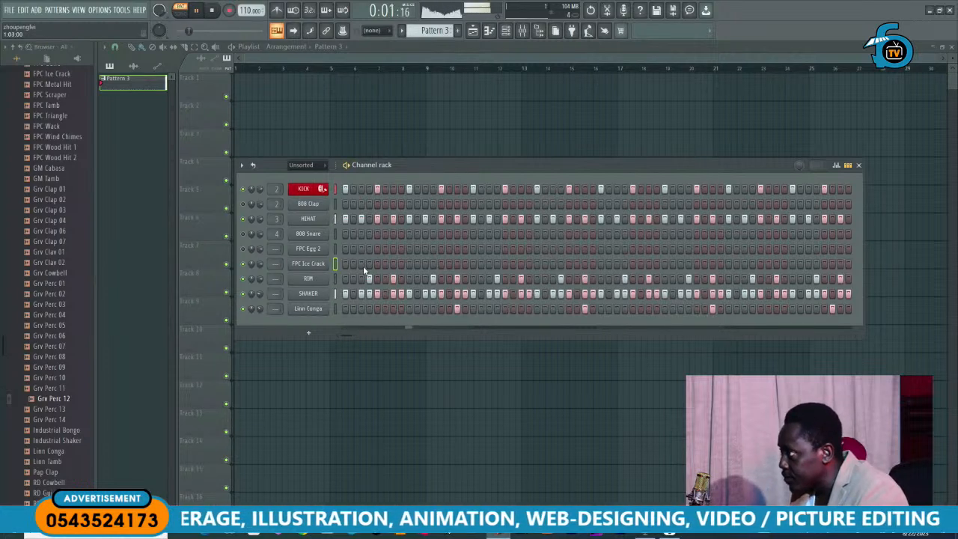
key(space)
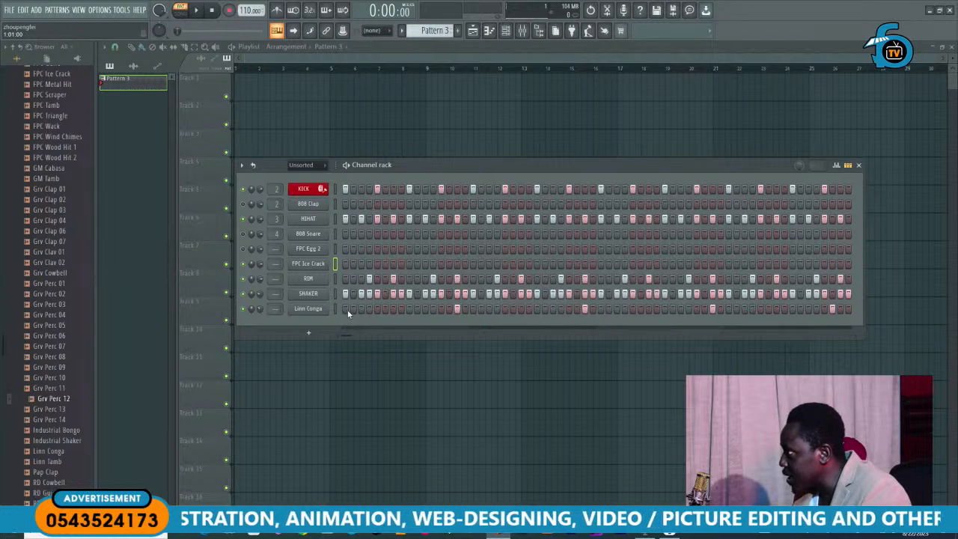
key(space)
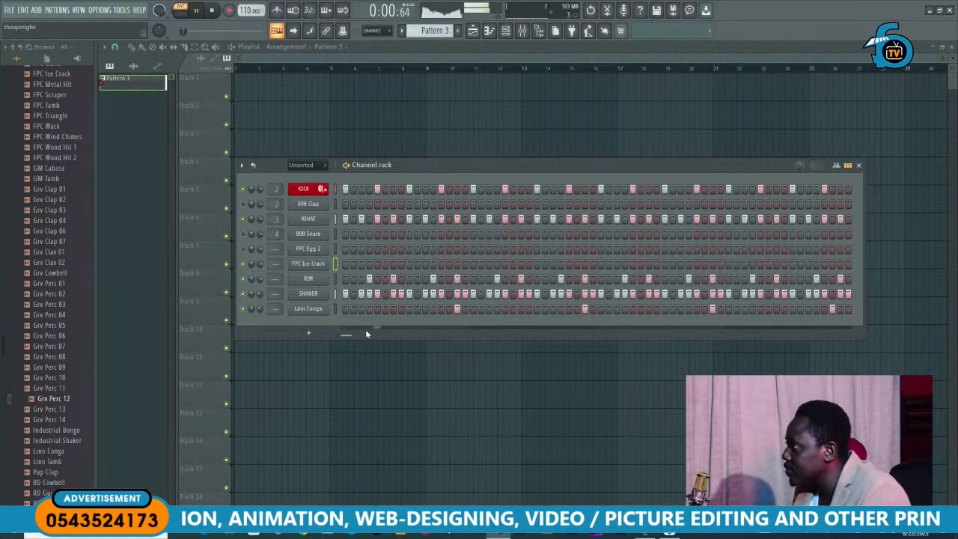
key(space)
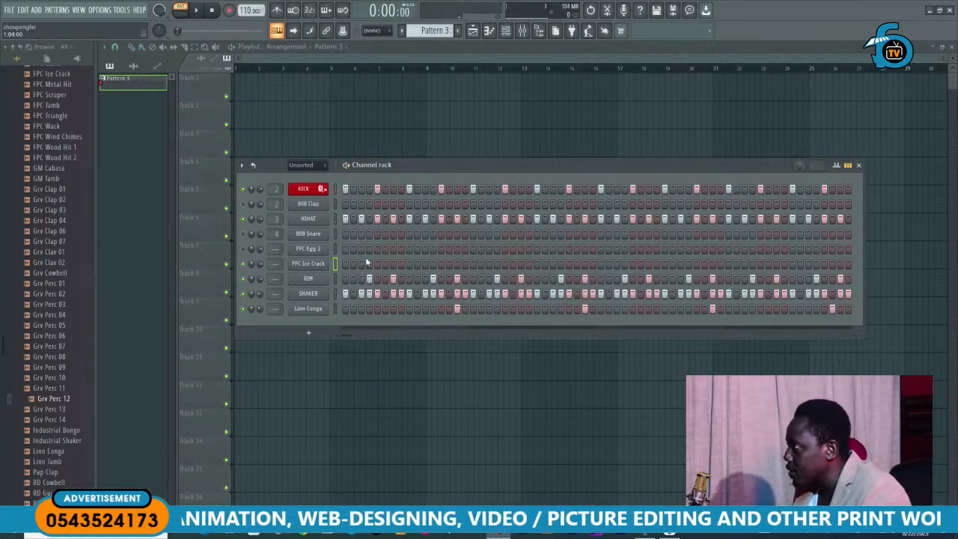
key(space)
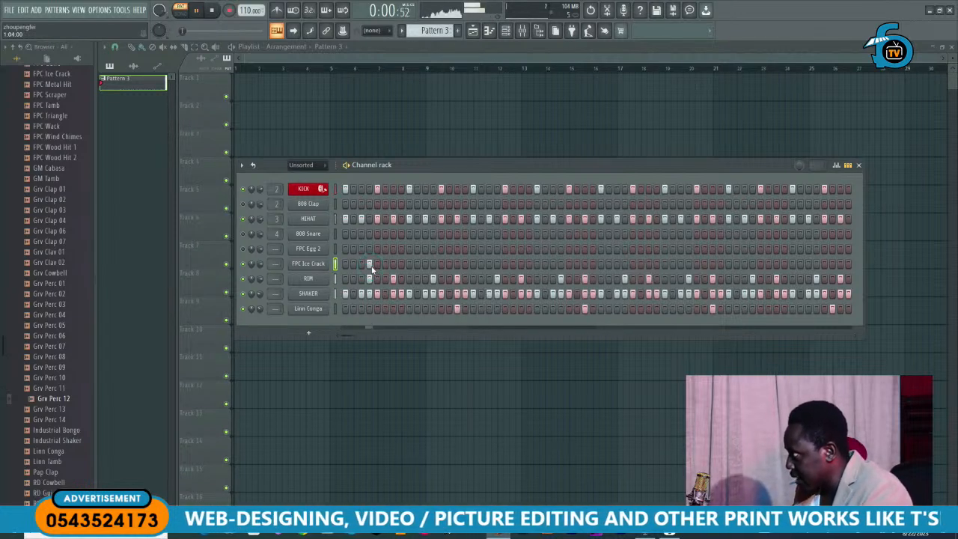
key(space)
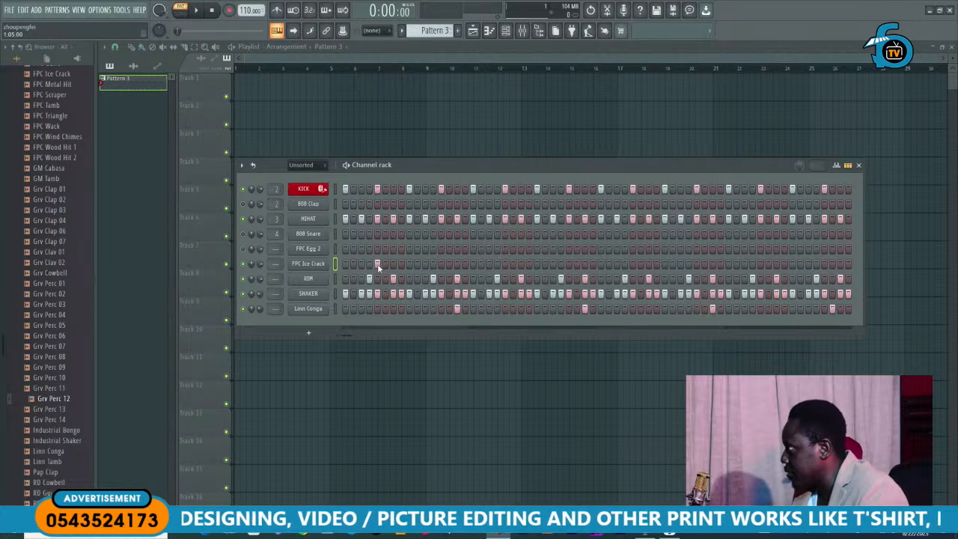
click(377, 264)
key(space)
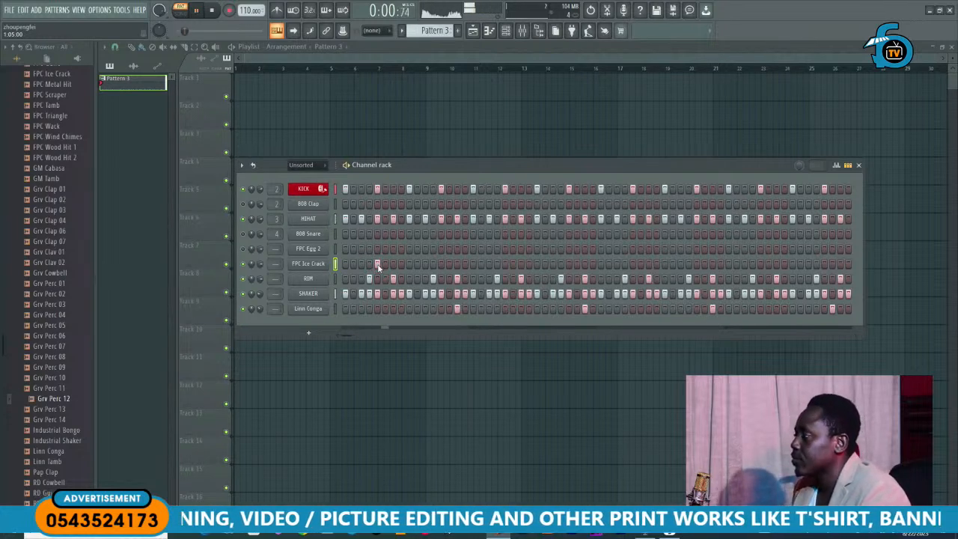
key(space)
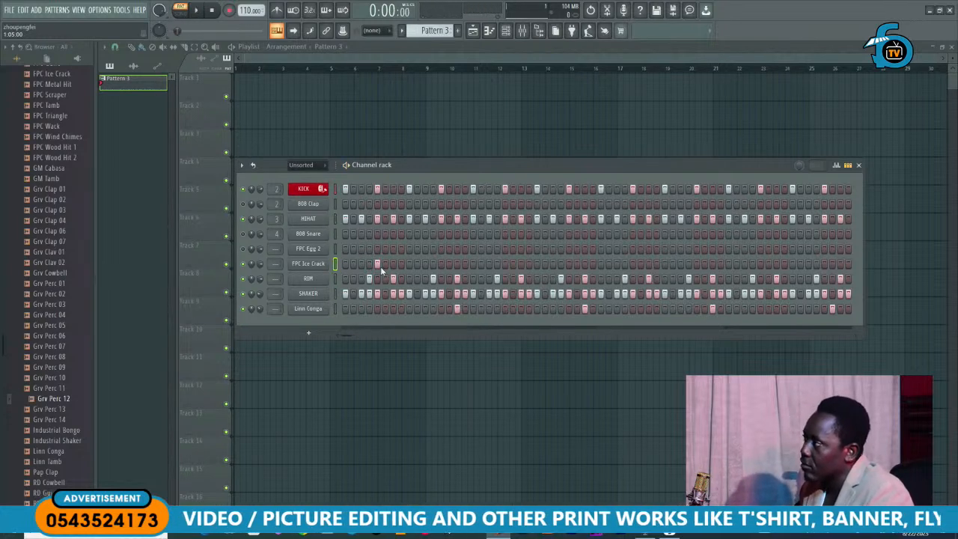
Step: Add FPC Ice Crack hits on steps 13, 21, 29, 37, 45, 53 and 61, starting playback along the way
click(441, 264)
click(505, 263)
click(569, 264)
click(632, 264)
key(space)
click(696, 263)
click(760, 263)
click(824, 263)
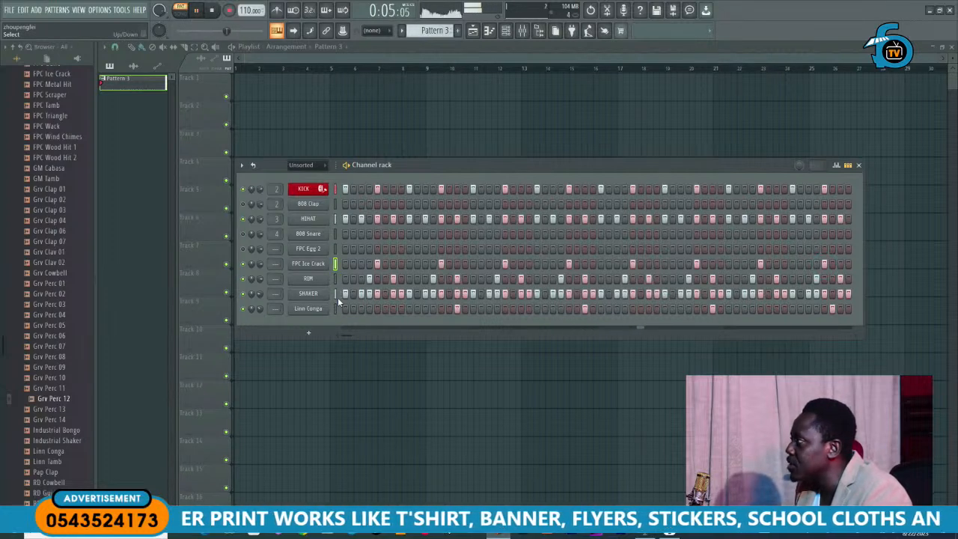
Step: Adjust the FPC Ice Crack channel's volume over the playing pattern, trying 64% and 78%, and stop playback
mouse_move(261, 264)
mouse_down()
mouse_move(261, 251)
mouse_move(261, 265)
mouse_up()
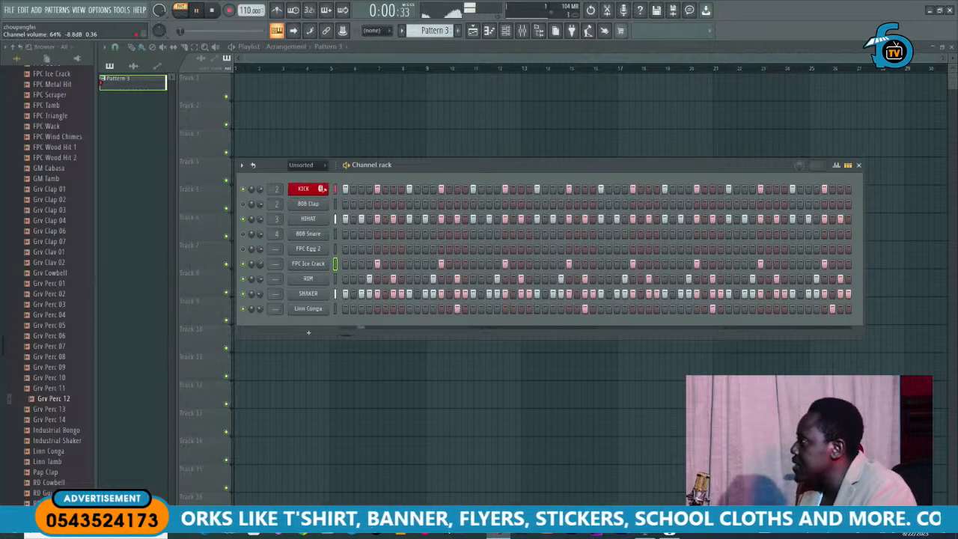
right_click(261, 264)
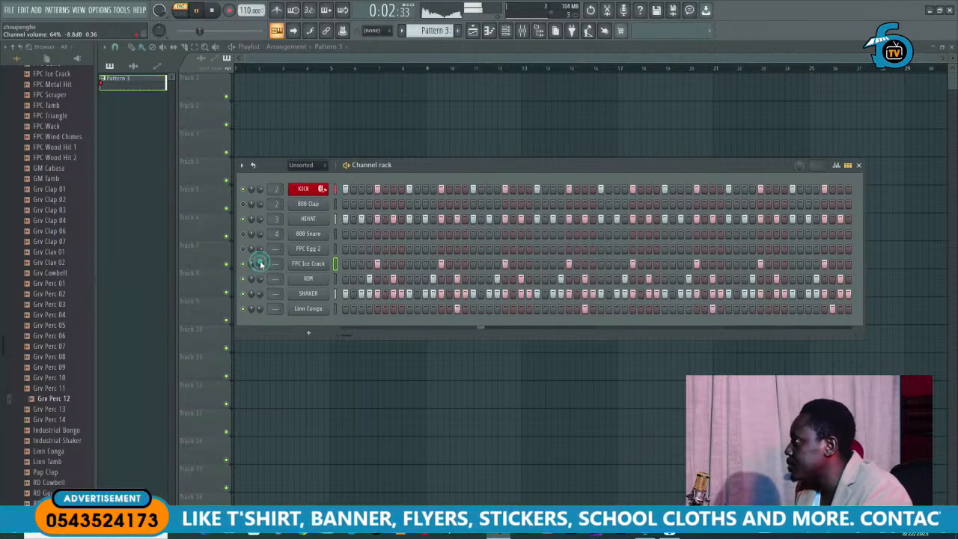
click(274, 270)
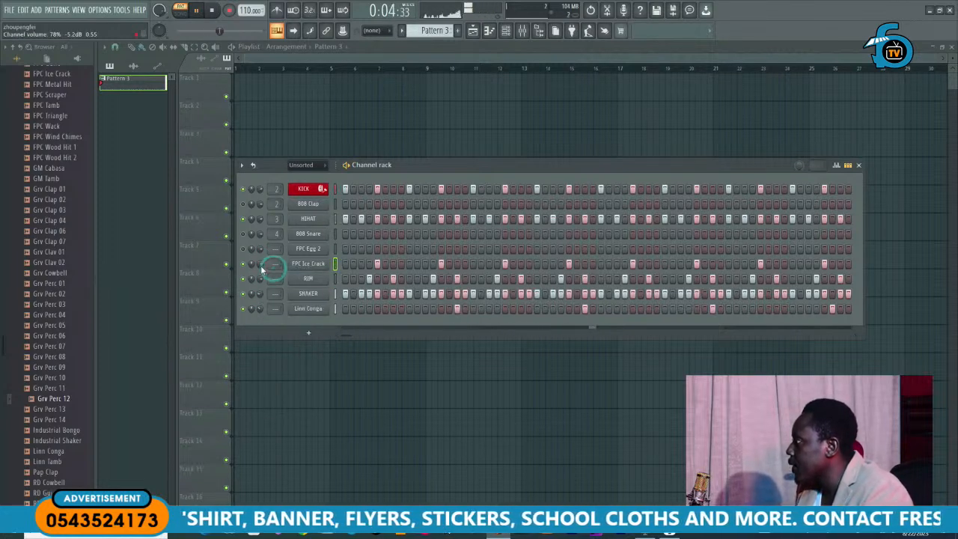
drag(264, 267, 265, 274)
key(space)
Step: Open the FPC Egg 2 settings, enable the channel to test its sample over the playing pattern, and close them
click(302, 248)
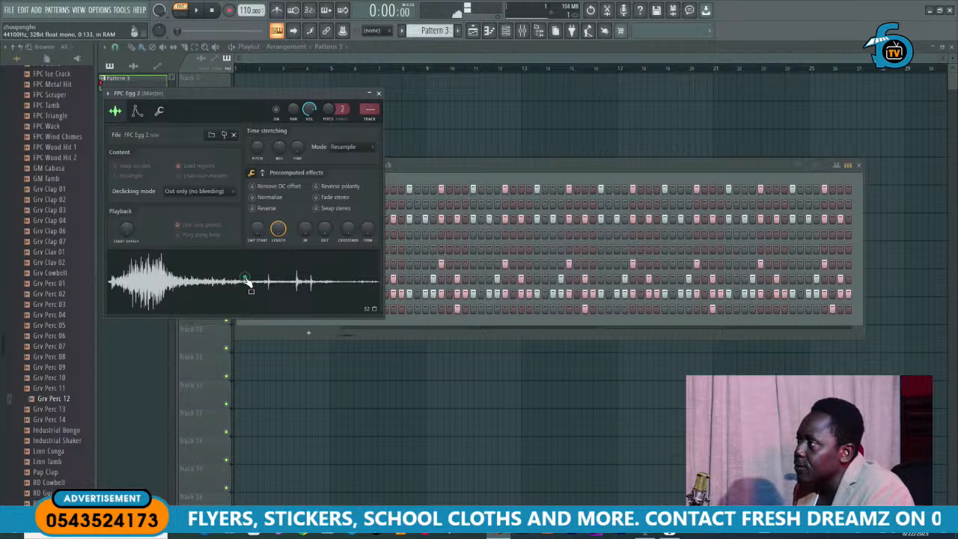
click(378, 94)
click(315, 252)
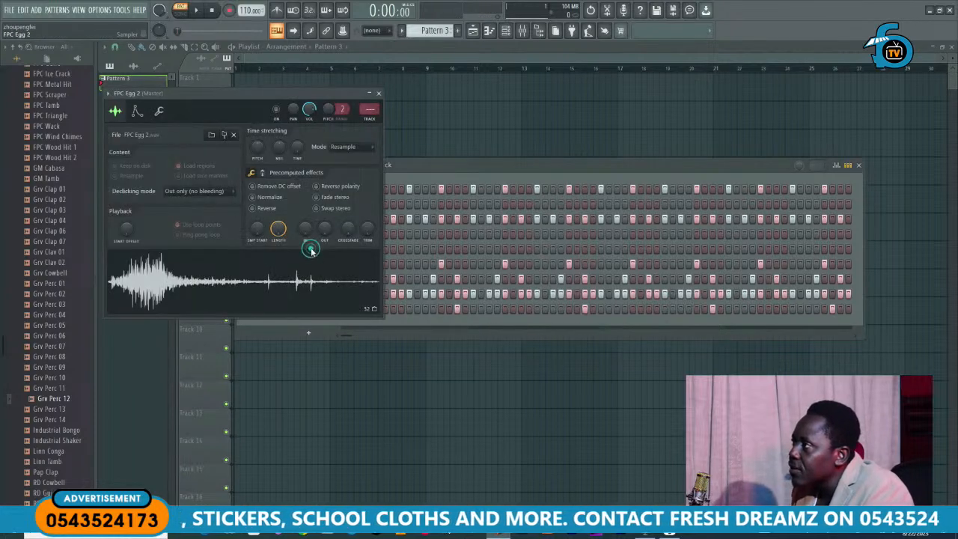
key(space)
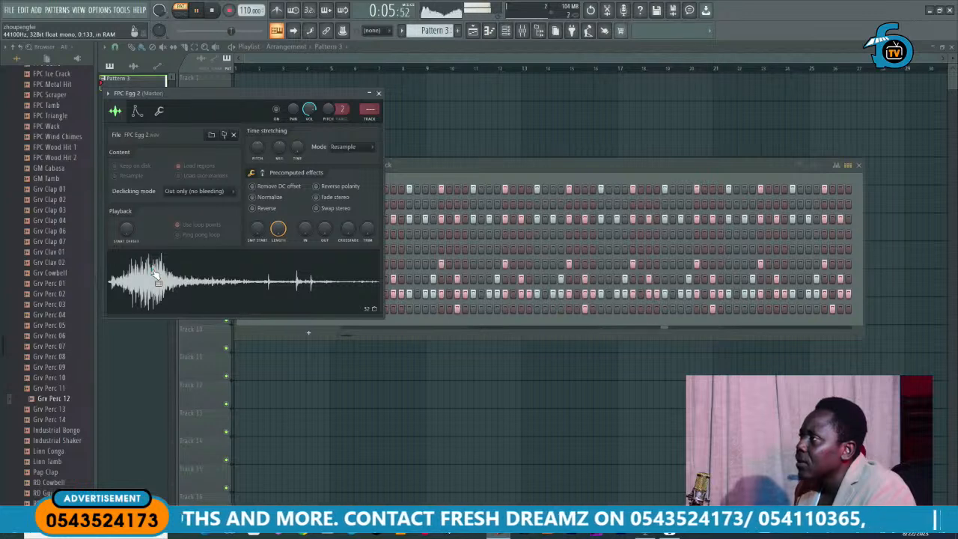
drag(263, 93, 354, 288)
click(369, 304)
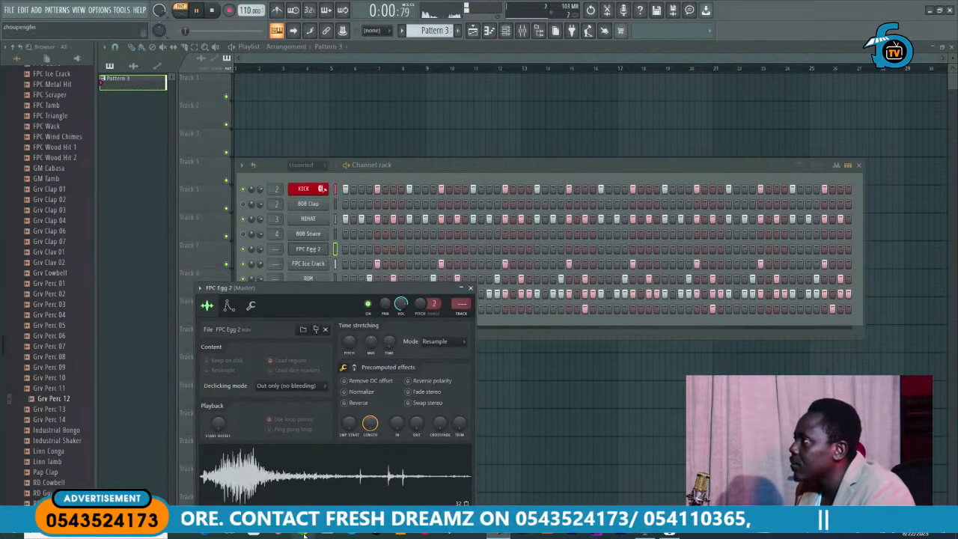
click(470, 288)
key(space)
Step: Unmute the 808 Snare channel and audition its sample from the channel settings
click(318, 235)
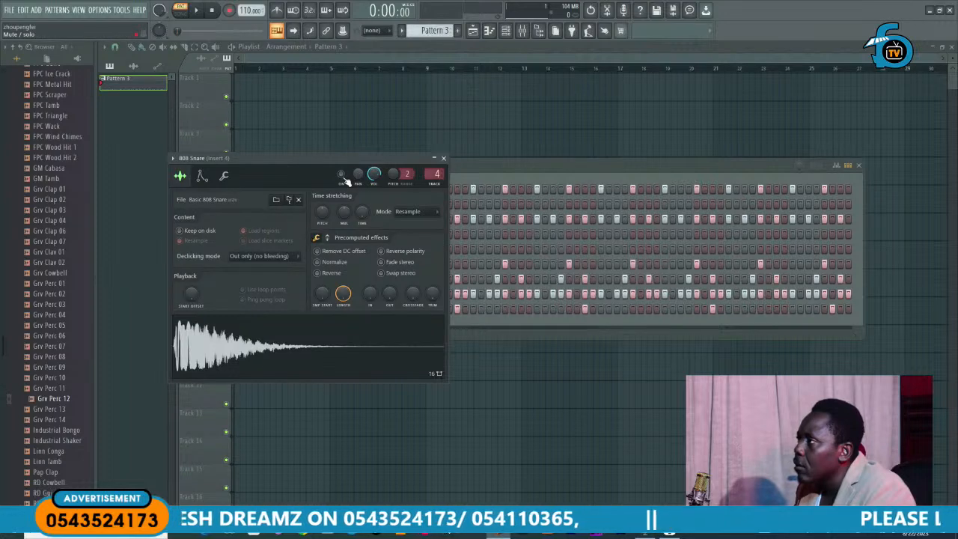
click(444, 158)
click(243, 234)
click(307, 236)
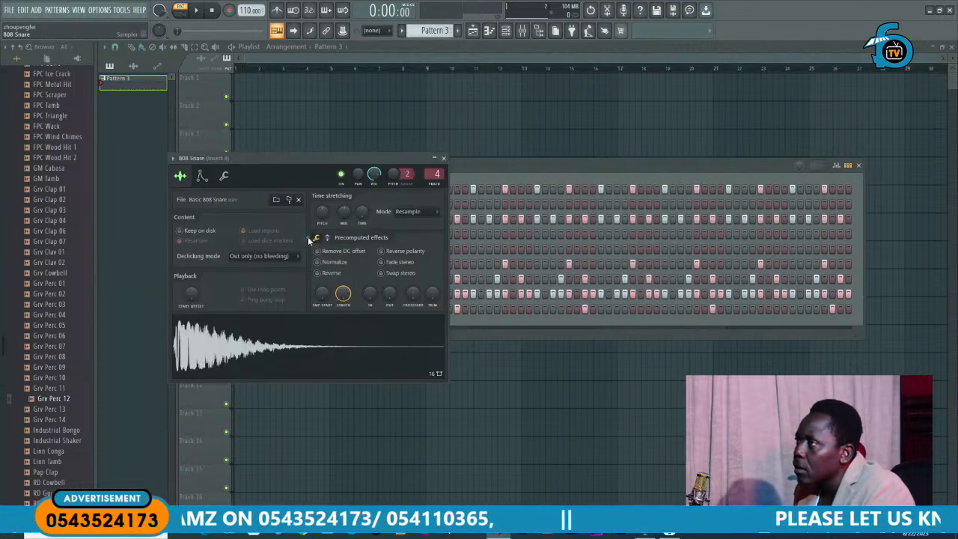
click(229, 361)
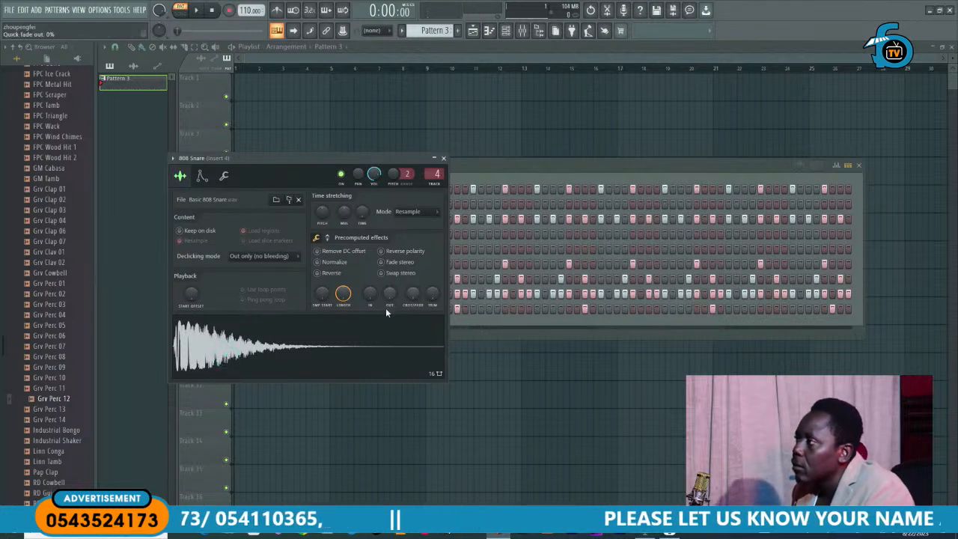
click(332, 353)
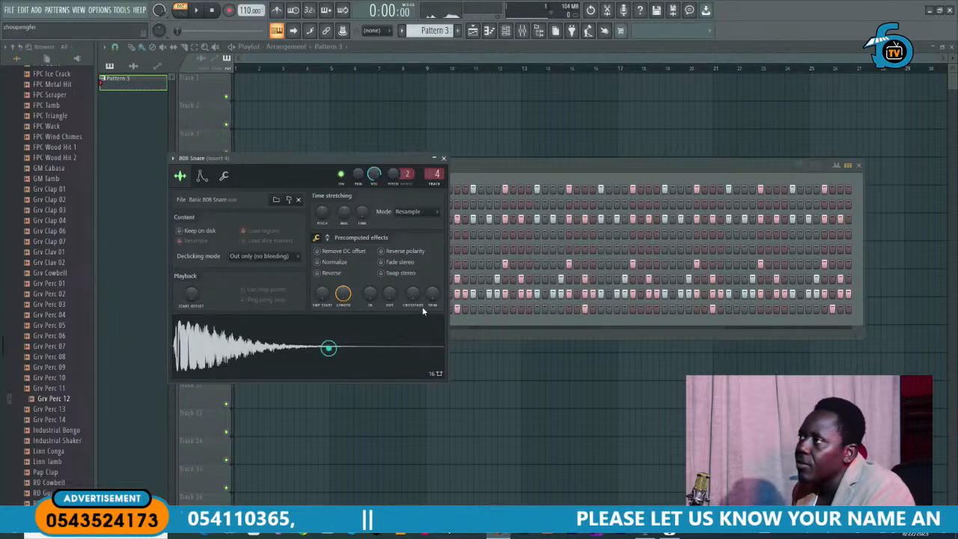
Step: Raise the trim and quick fade-out of the 808 Snare sample, auditioning the changes, and close its settings
drag(432, 293, 431, 281)
click(359, 348)
drag(389, 295, 389, 279)
click(330, 348)
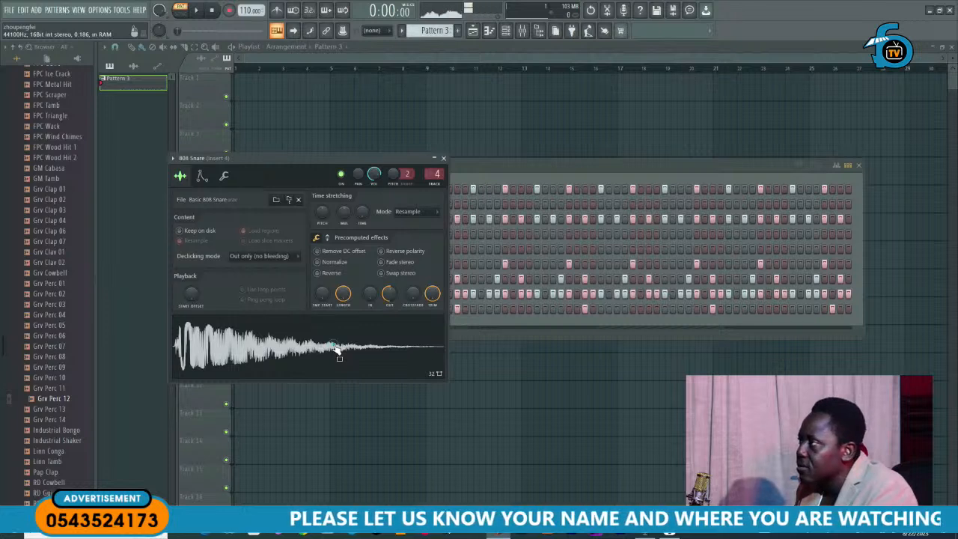
drag(325, 301, 325, 300)
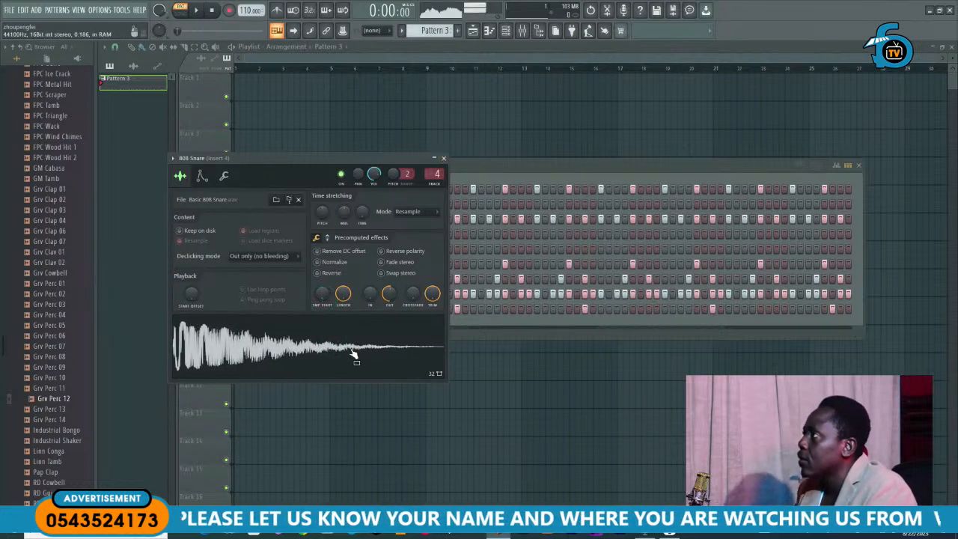
click(444, 158)
Step: Play the pattern and audition the 808 Snare sample repeatedly over it from its settings, then close them and stop playback
key(space)
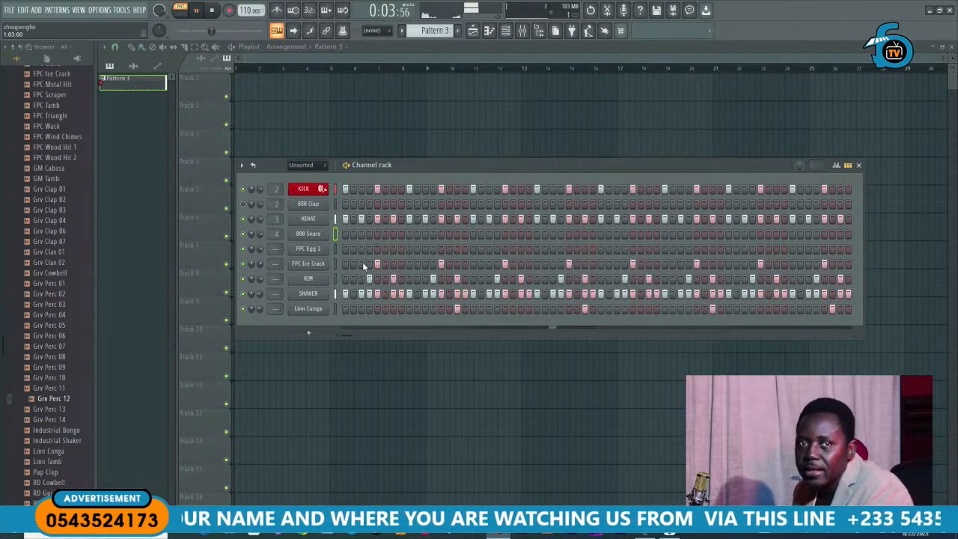
click(315, 235)
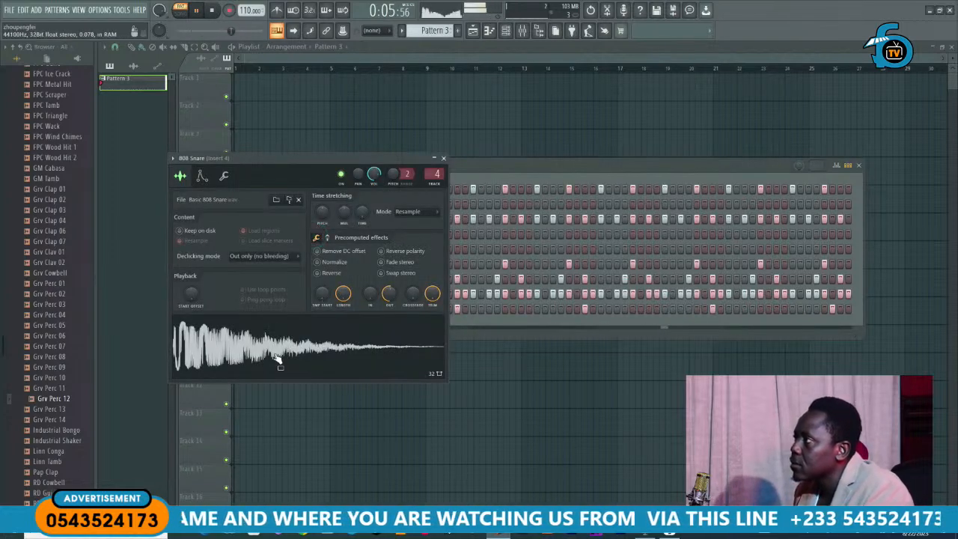
click(274, 358)
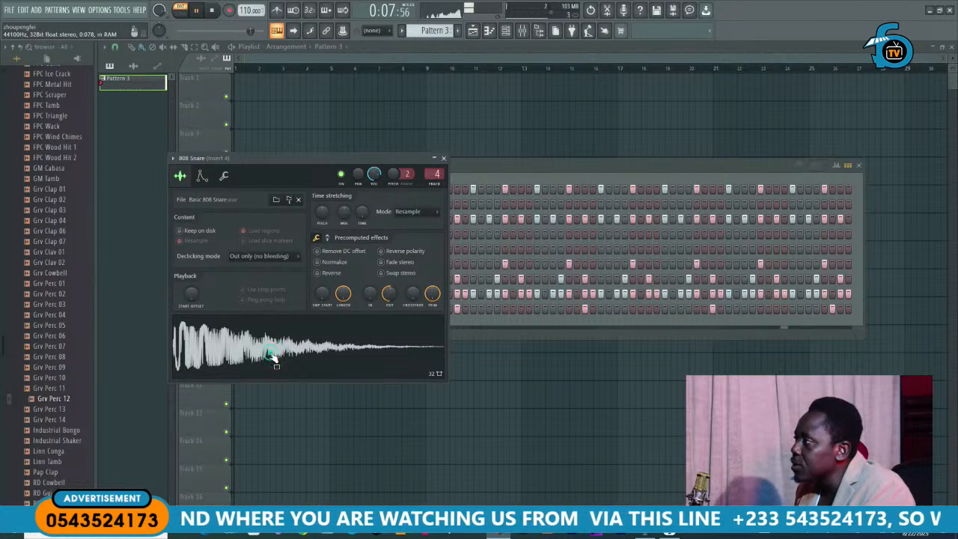
click(275, 358)
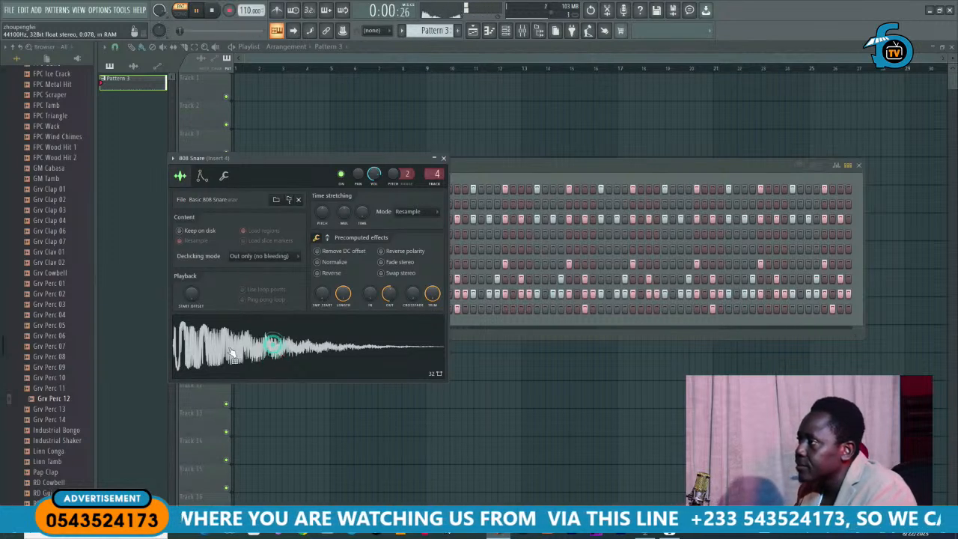
click(275, 356)
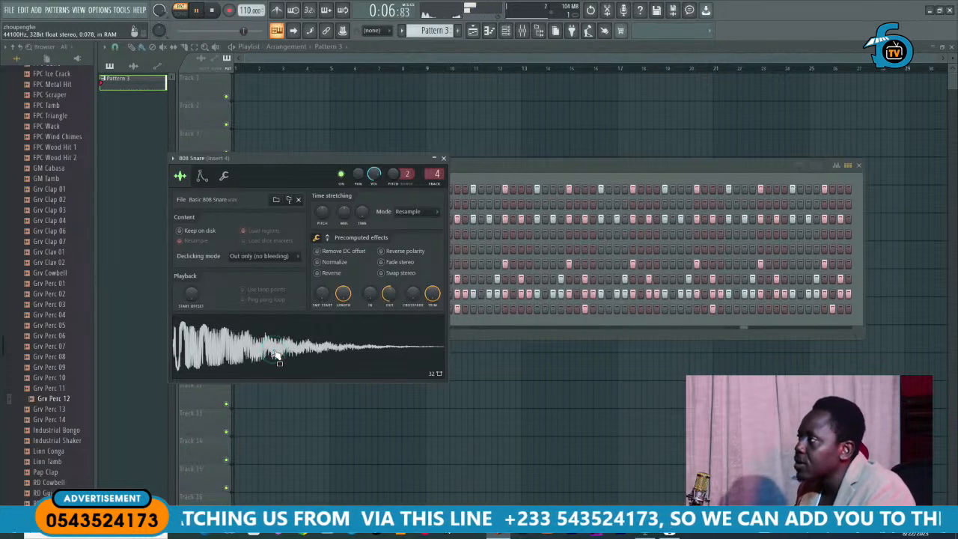
click(276, 357)
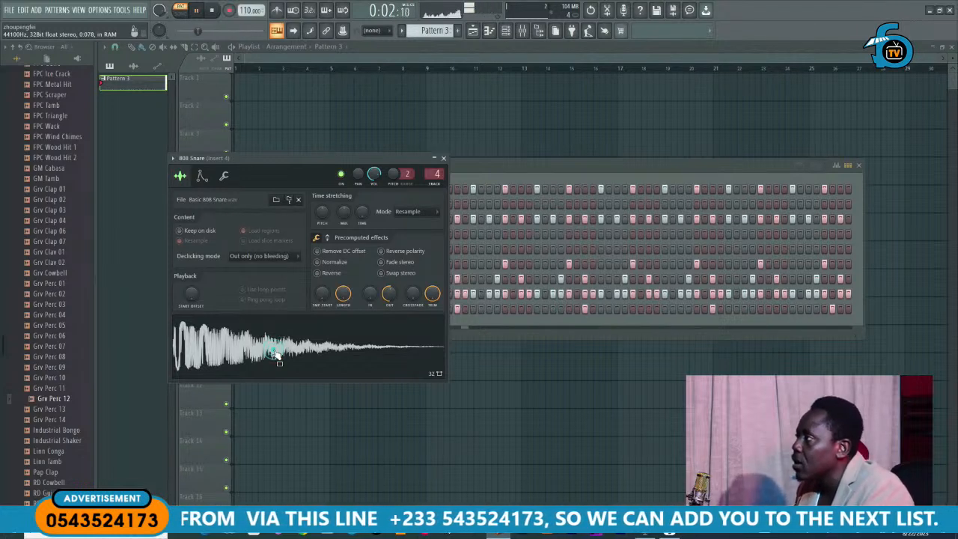
click(276, 357)
click(277, 357)
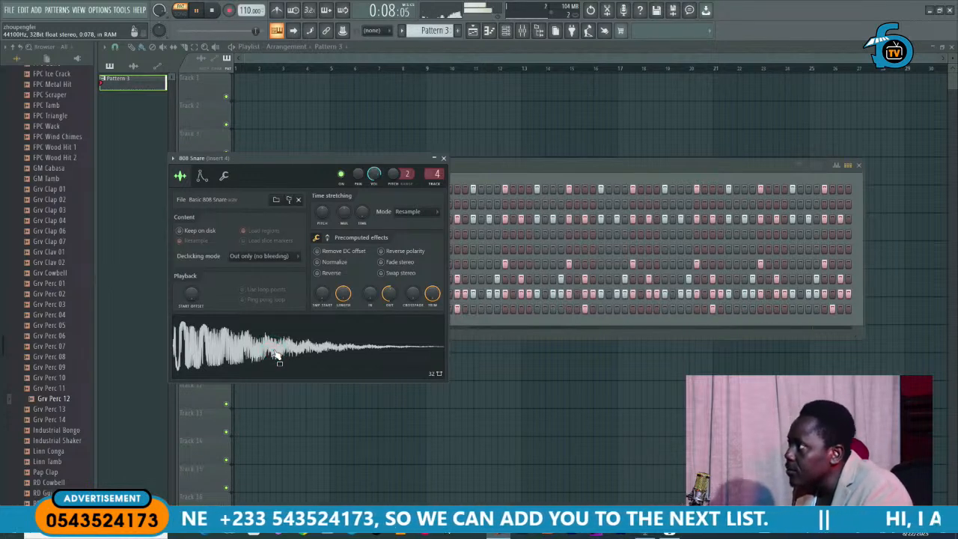
click(277, 357)
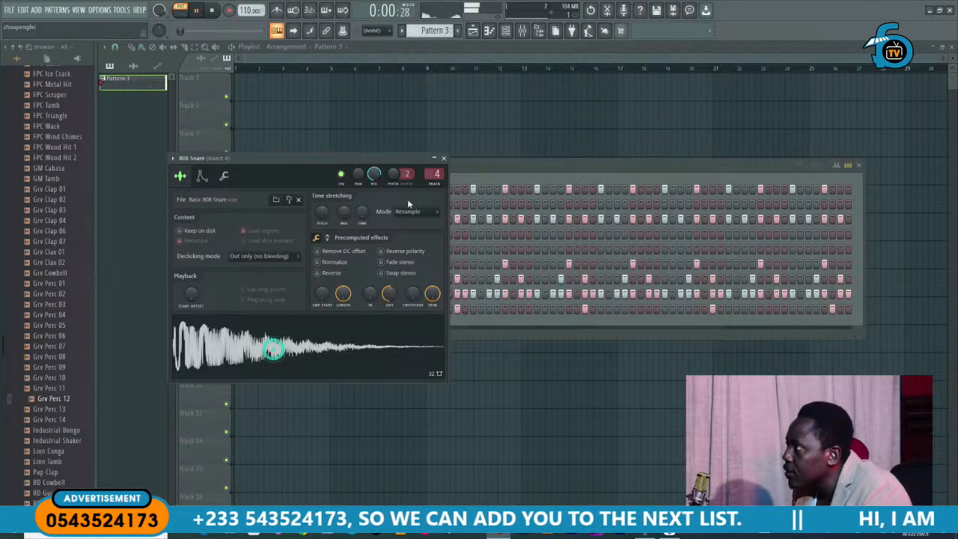
click(443, 158)
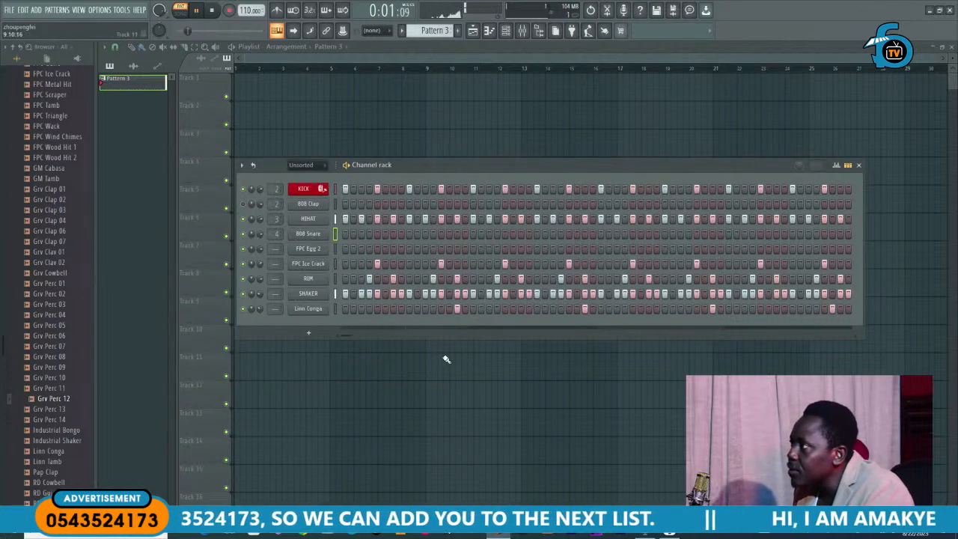
key(space)
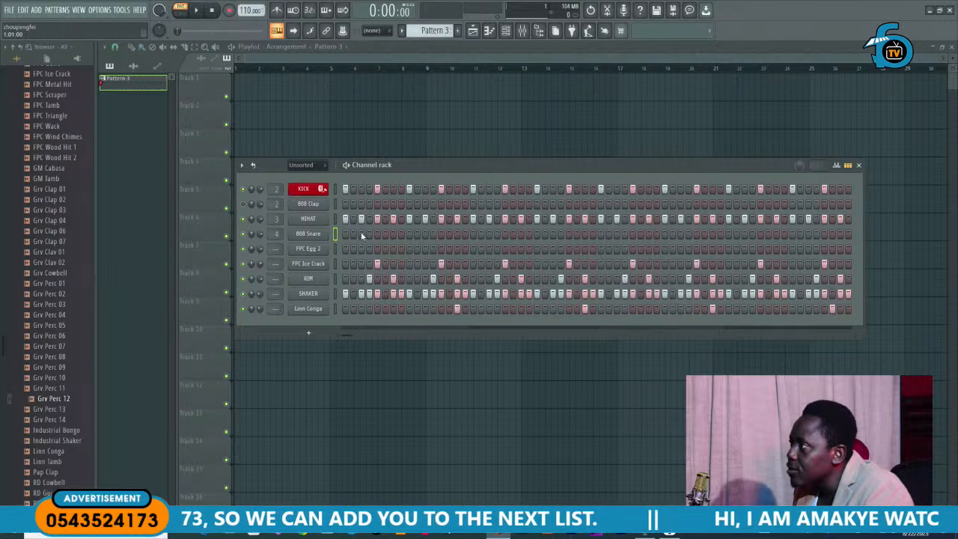
Step: Replay the pattern's opening to find the snare position, place an 808 Snare hit on step 13 and check it
key(space)
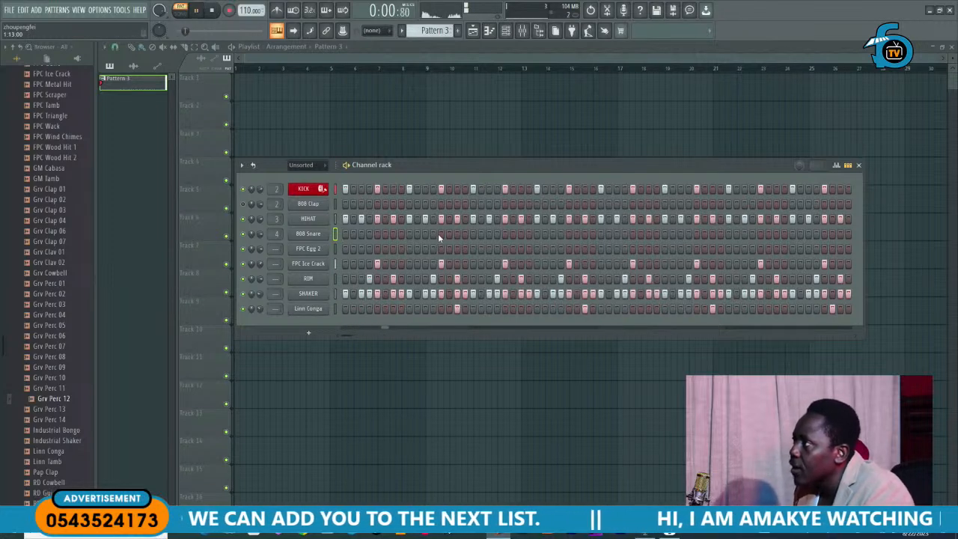
key(space)
key(space)
key(space)
click(439, 235)
key(space)
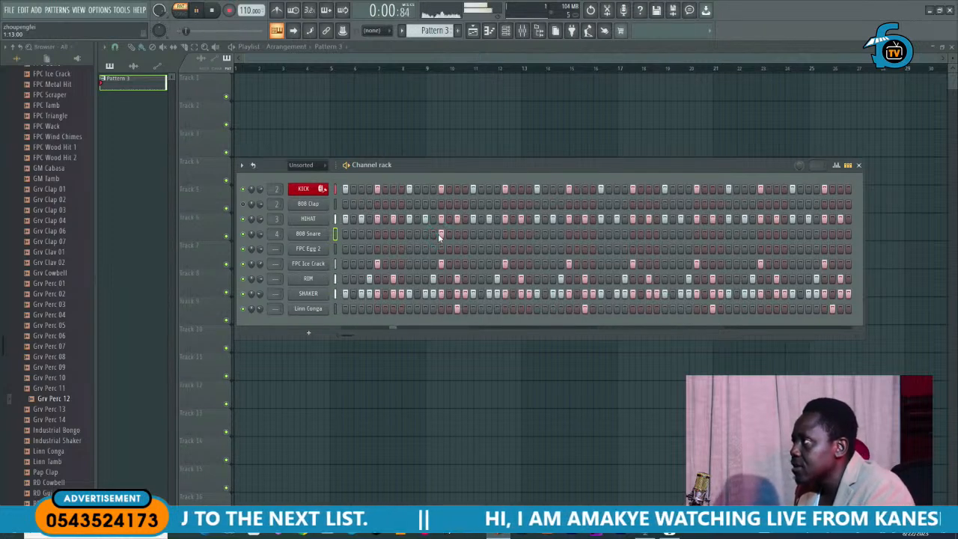
key(space)
Step: Add 808 Snare hits on steps 29, 45, 61 and 63, replaying the pattern in between
click(569, 235)
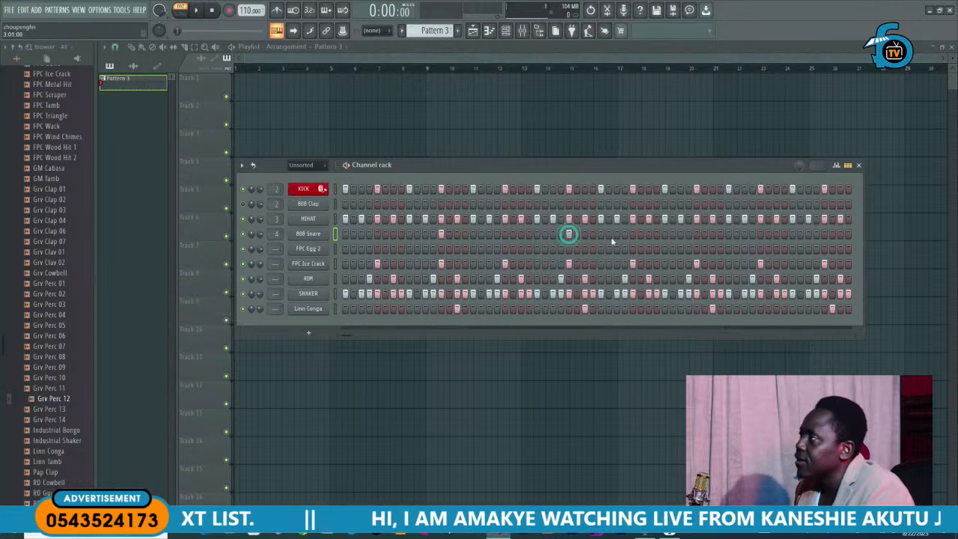
click(696, 234)
key(space)
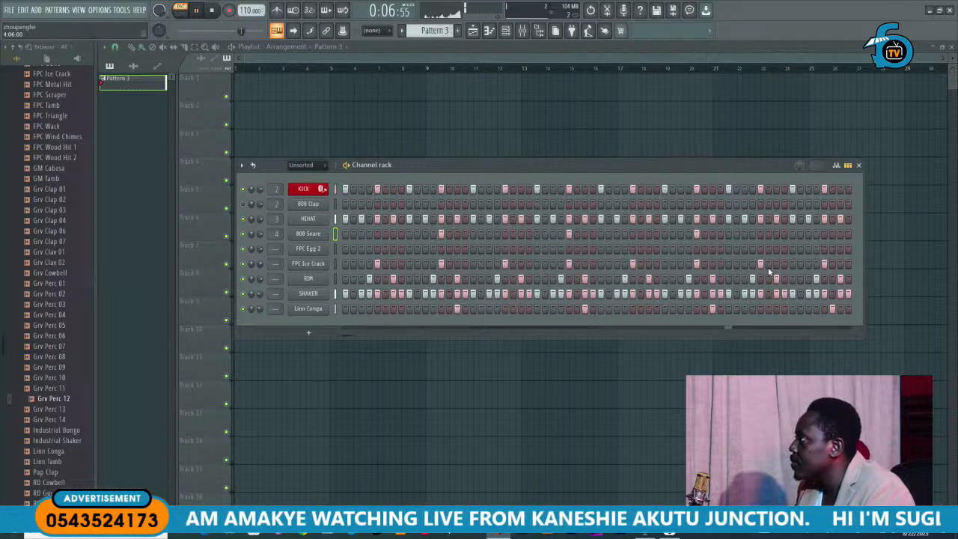
key(space)
click(824, 235)
key(space)
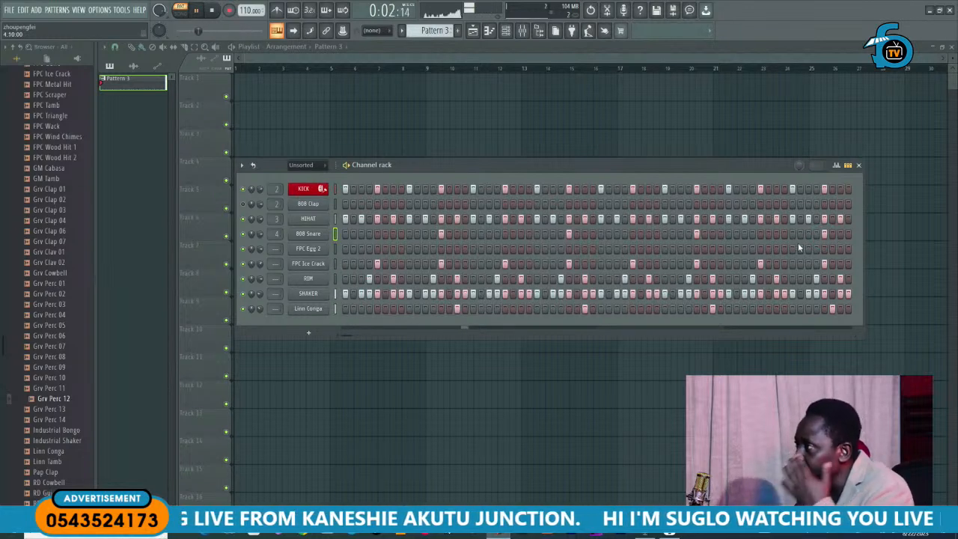
click(840, 234)
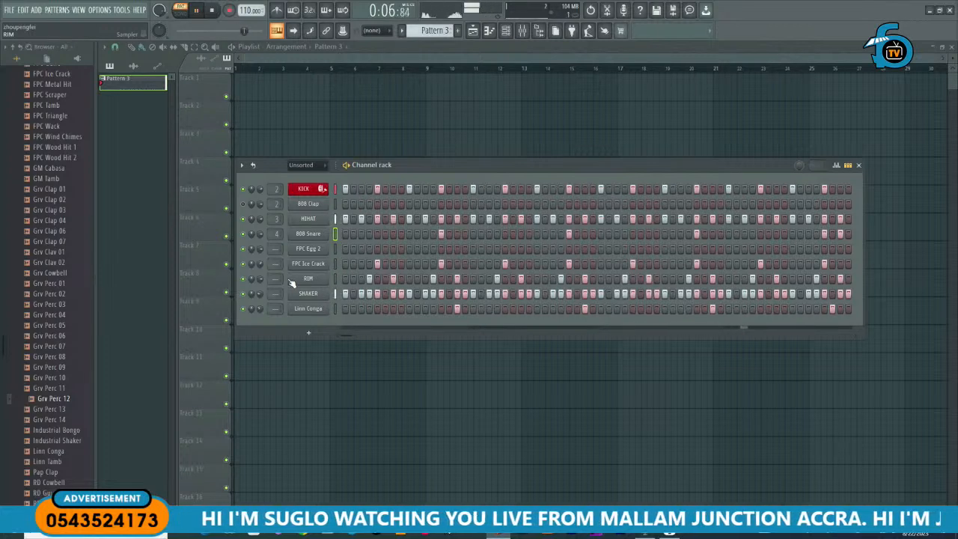
Step: Adjust the 808 Snare channel's volume to about 75% and replay the pattern to check the balance
key(space)
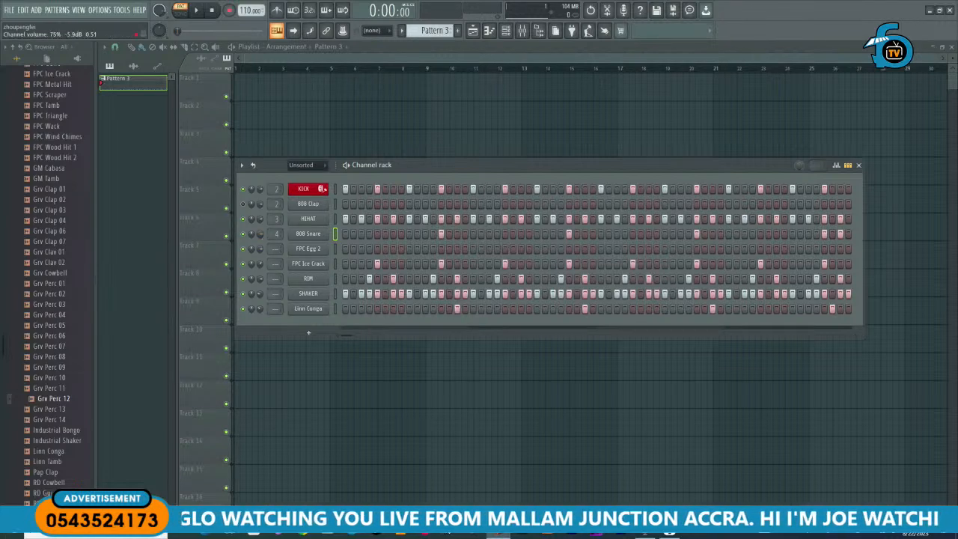
click(259, 237)
key(space)
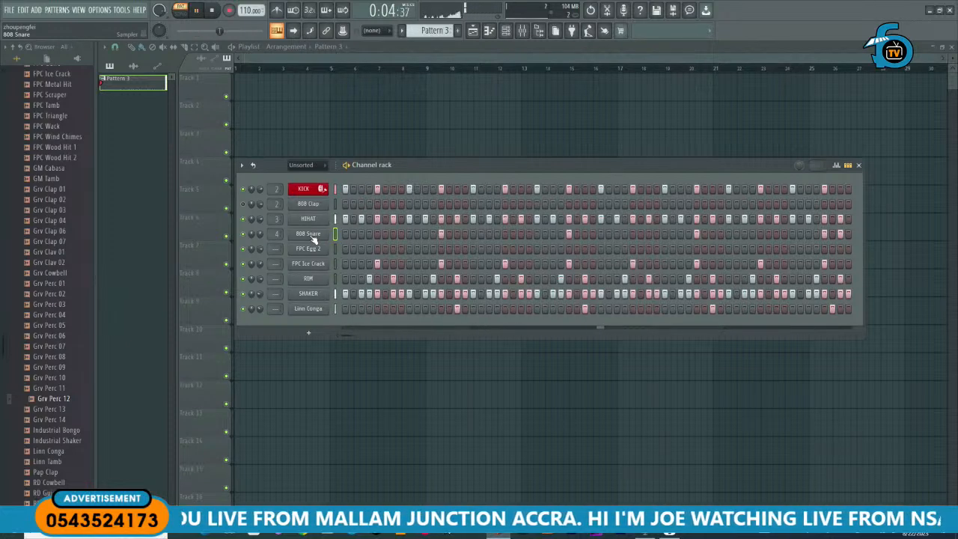
key(space)
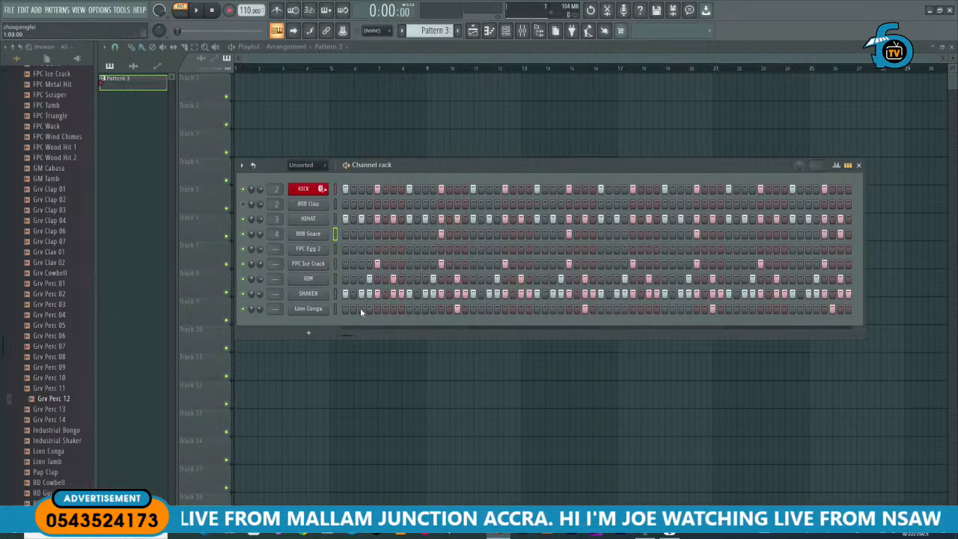
Step: Delete the unused FPC Egg 2 channel from the channel rack
click(334, 249)
right_click(303, 250)
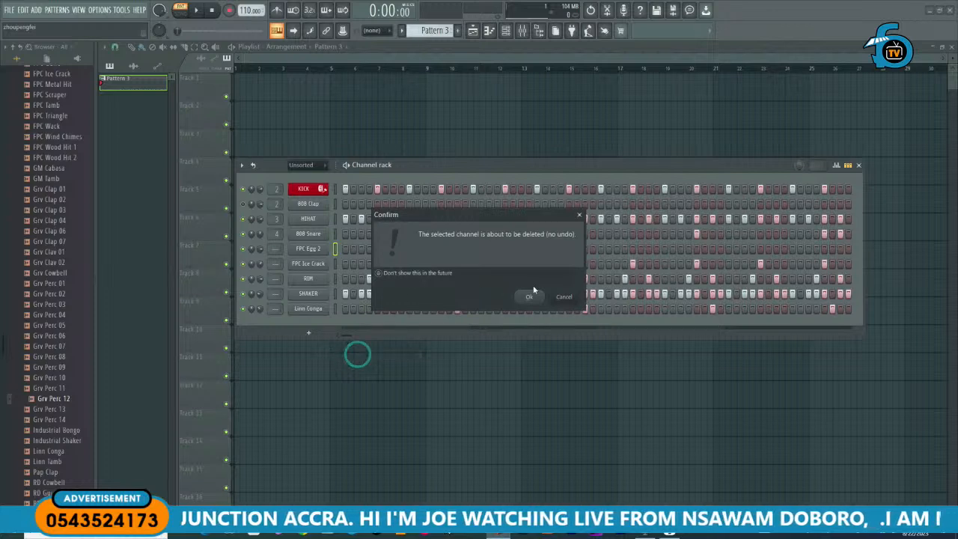
click(524, 297)
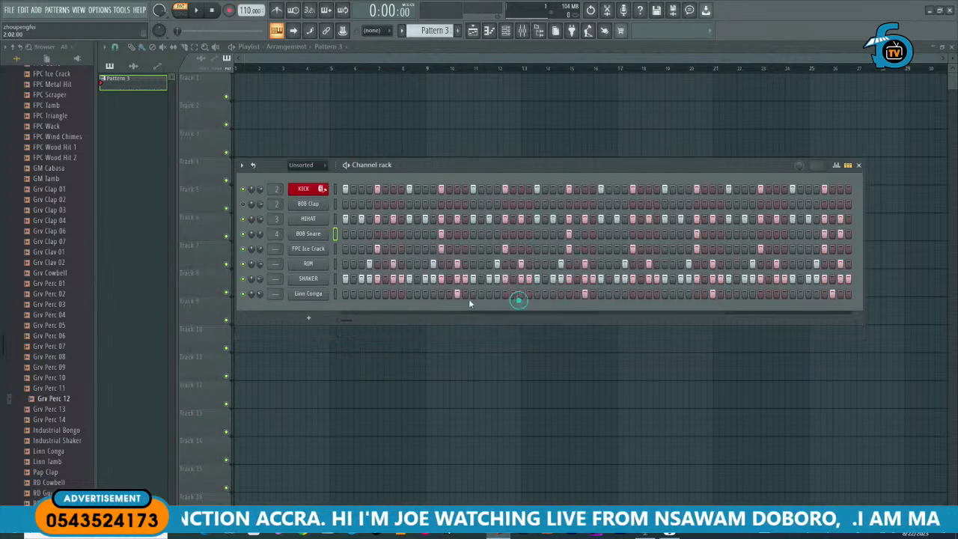
Step: Audition the FPC Ice Crack sample and rename its channel as CIK
click(312, 249)
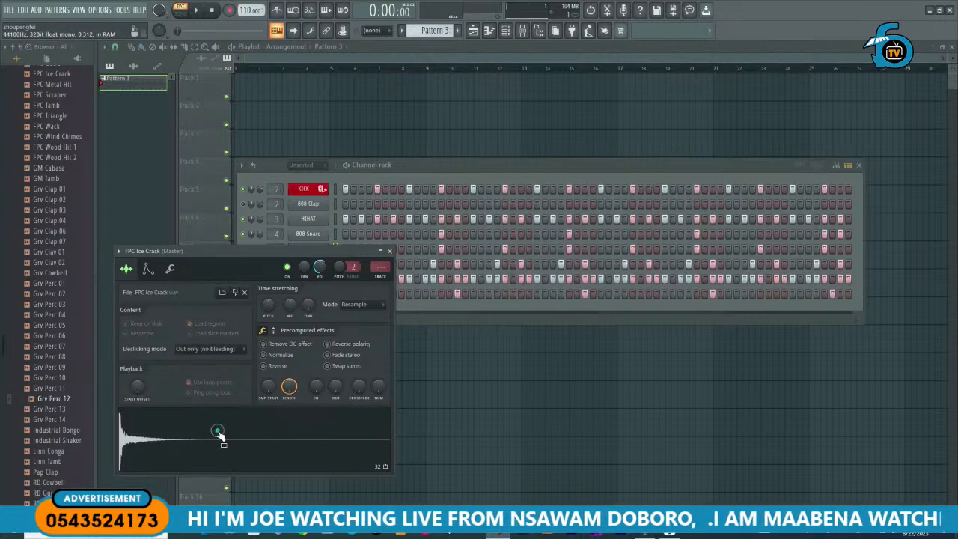
click(214, 432)
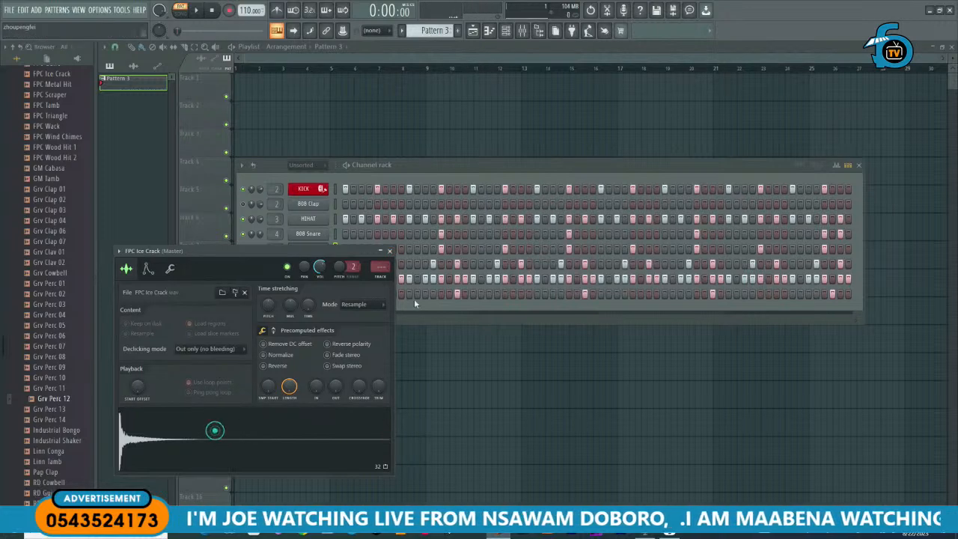
click(389, 251)
right_click(309, 250)
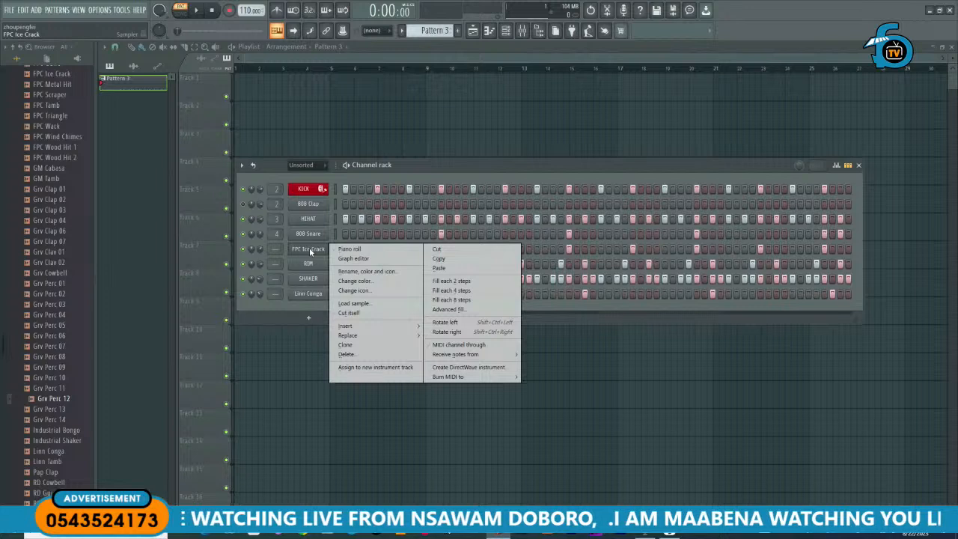
click(367, 271)
key(BackSpace)
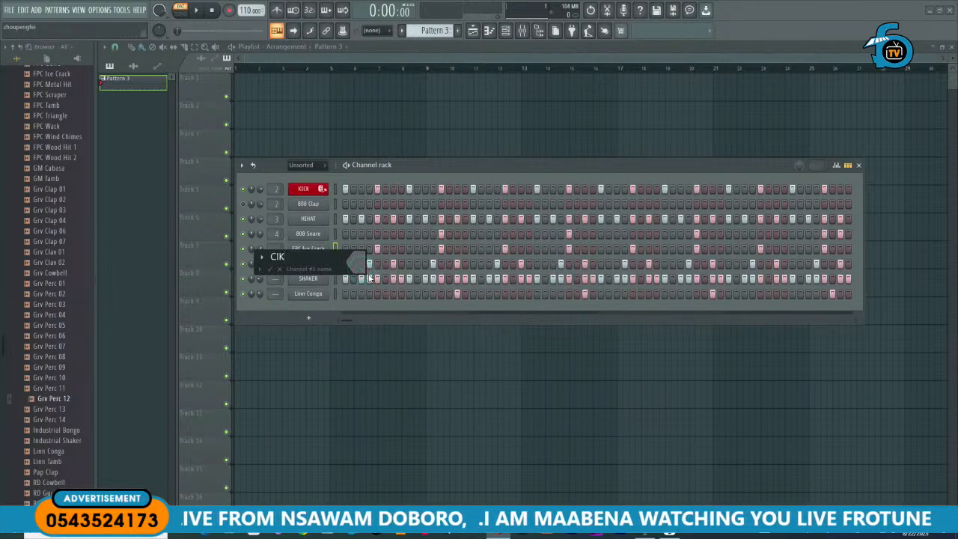
key(Return)
Step: Check the 808 Snare channel's sample and rename the channel as SNARE
click(308, 234)
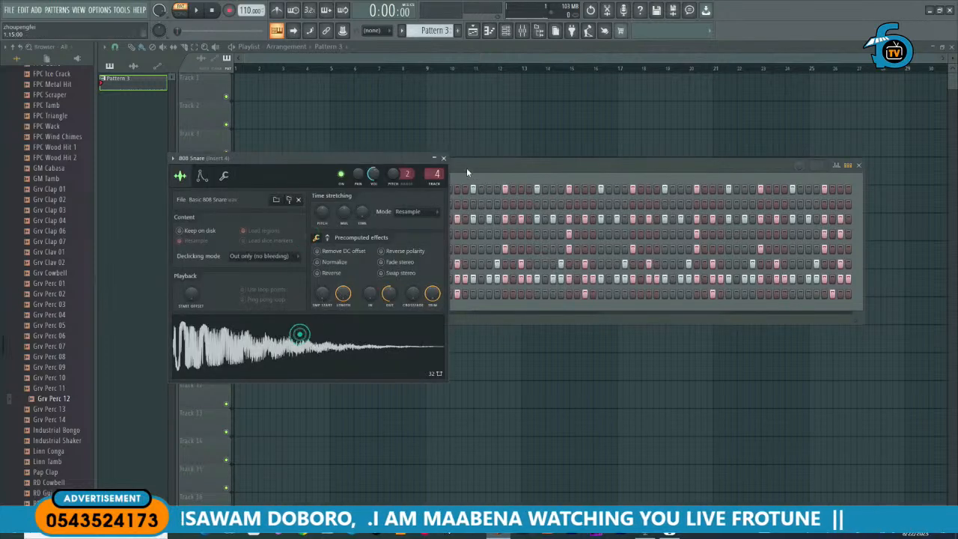
click(443, 158)
right_click(310, 237)
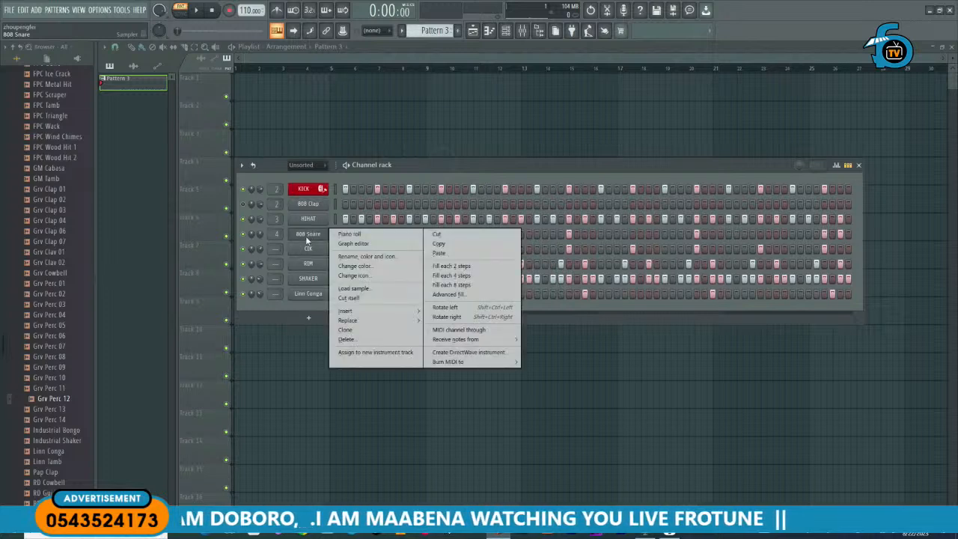
click(352, 253)
key(BackSpace)
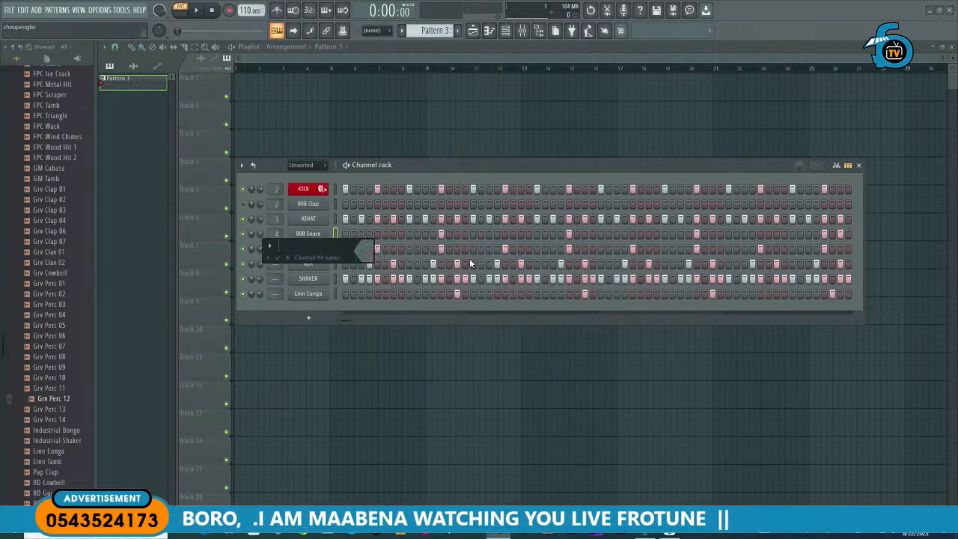
key(Return)
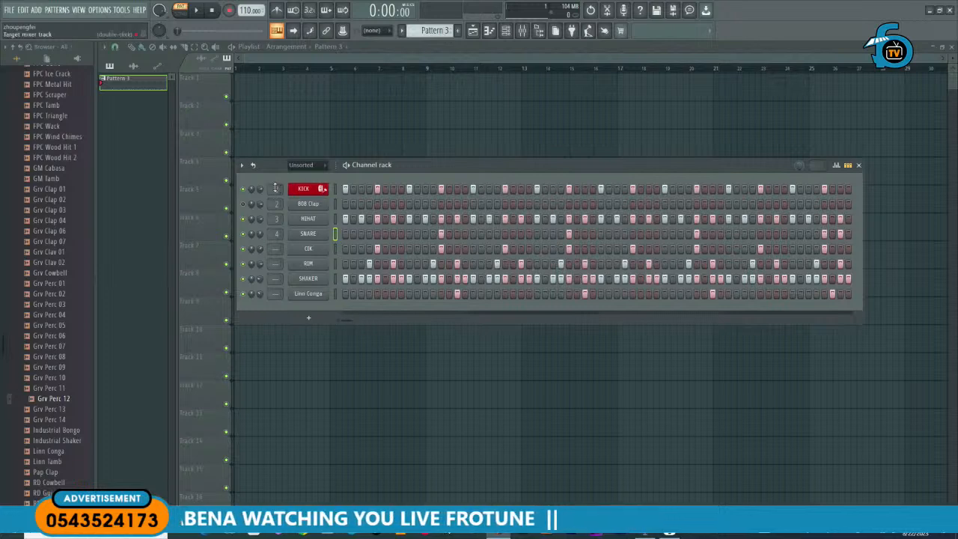
Step: Reset the mixer routing of the KICK, 808 Clap, HIHAT and SNARE channels to Master
scroll(276, 187, up, 1)
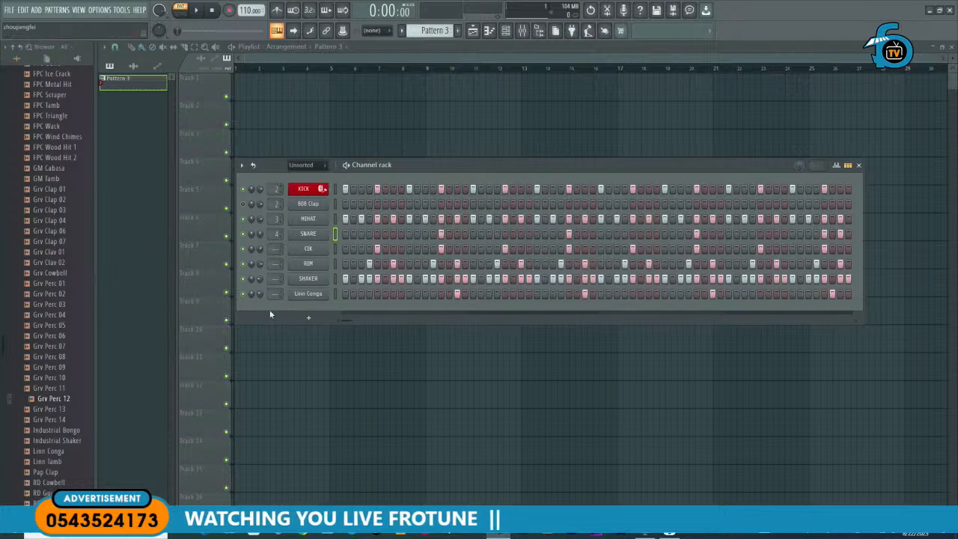
click(306, 191)
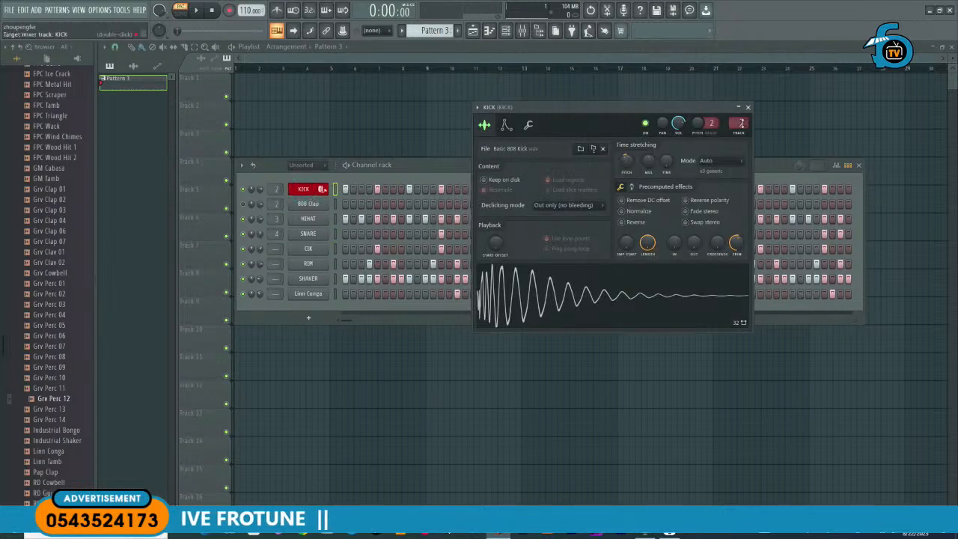
right_click(741, 122)
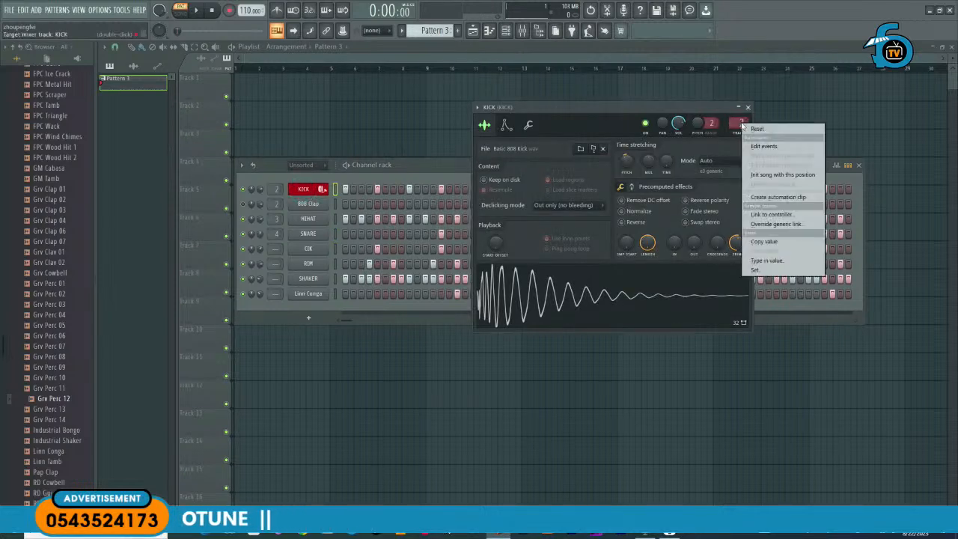
click(736, 122)
scroll(735, 122, down, 2)
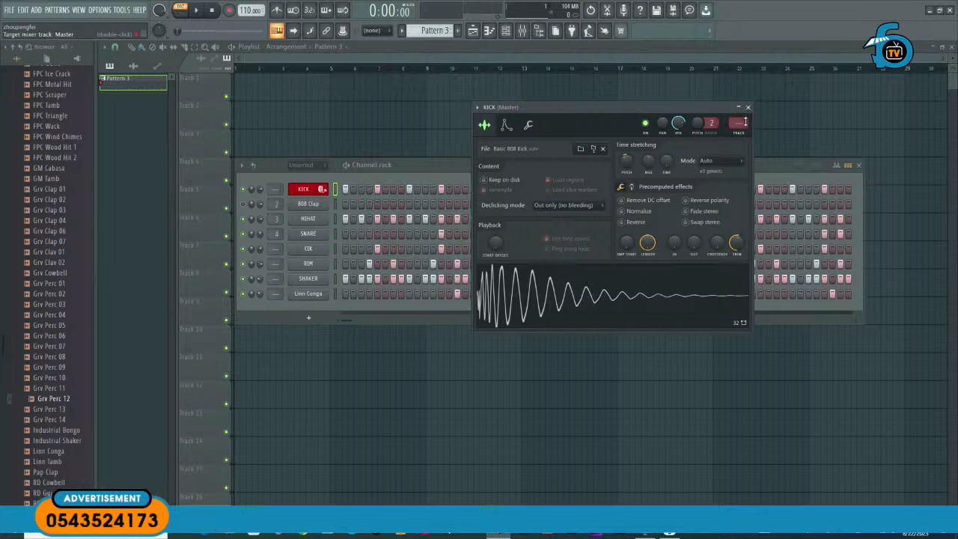
click(279, 234)
click(275, 206)
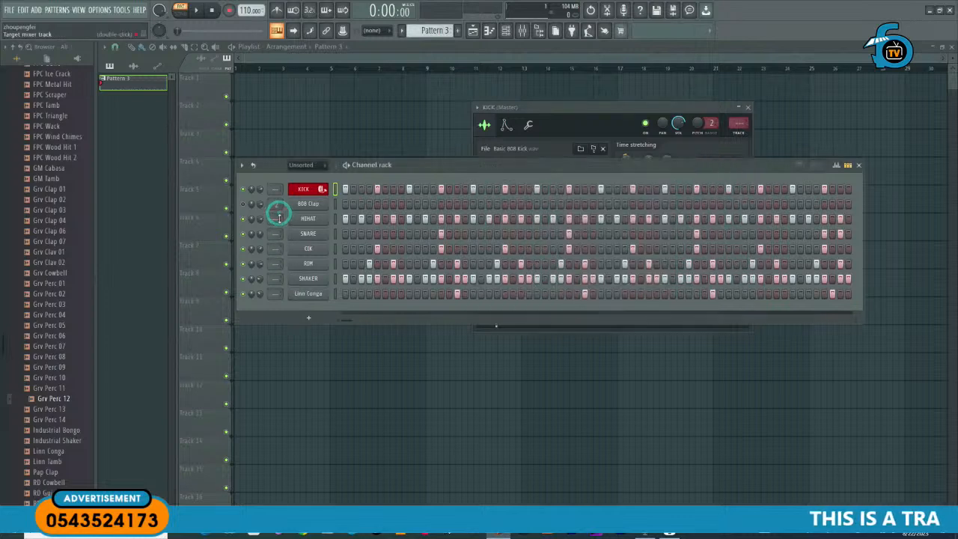
click(275, 208)
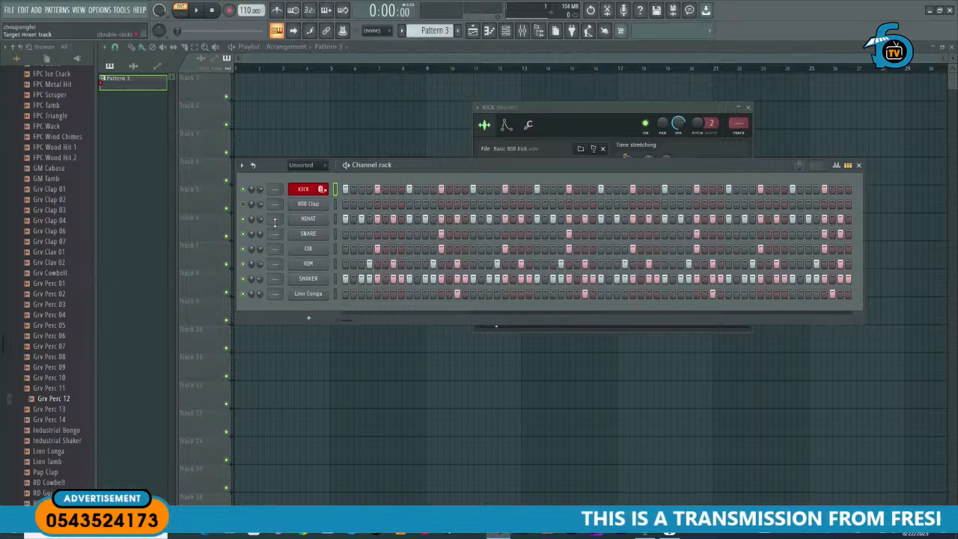
Step: Show the mixer beneath the channel rack and route the KICK channel to mixer track 1
drag(407, 172, 392, 248)
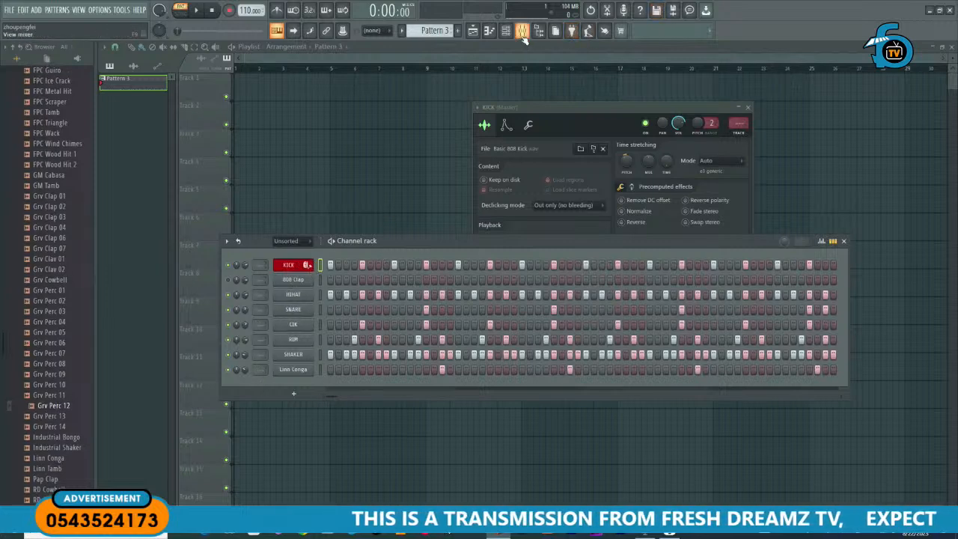
click(522, 31)
drag(333, 257, 425, 332)
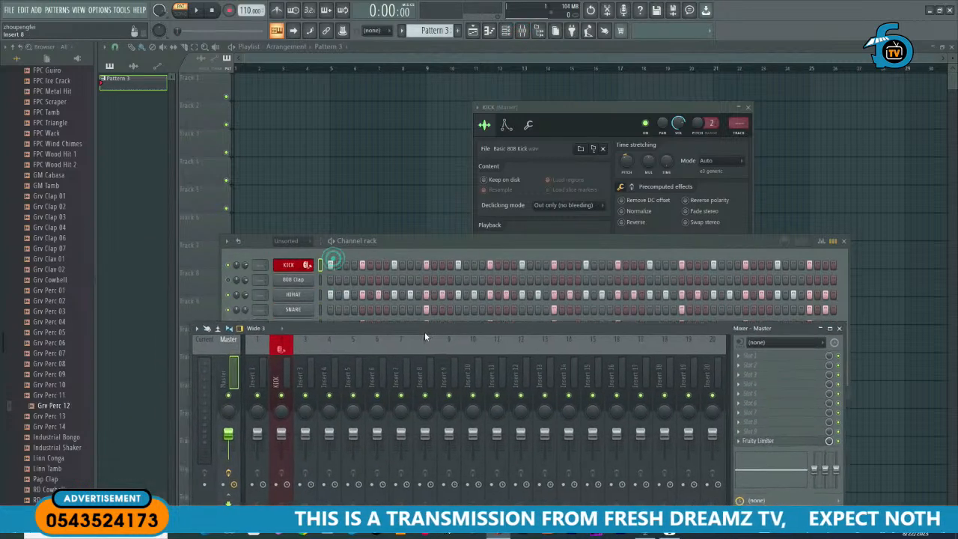
drag(410, 243, 335, 106)
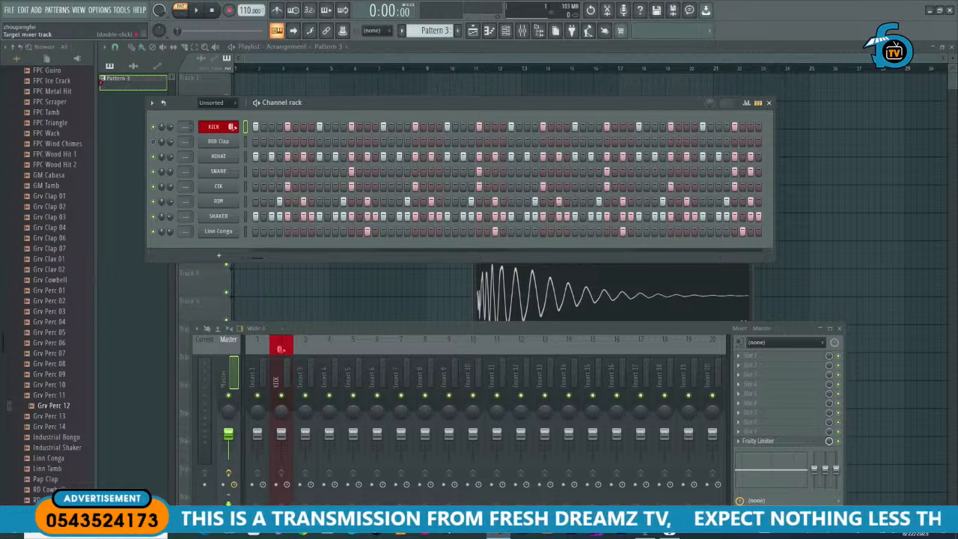
scroll(184, 126, up, 2)
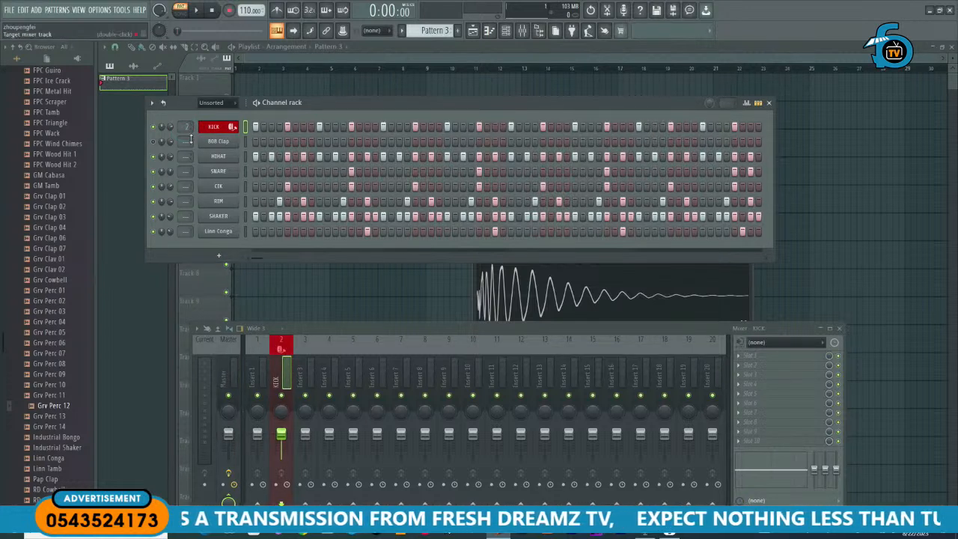
scroll(186, 128, down, 1)
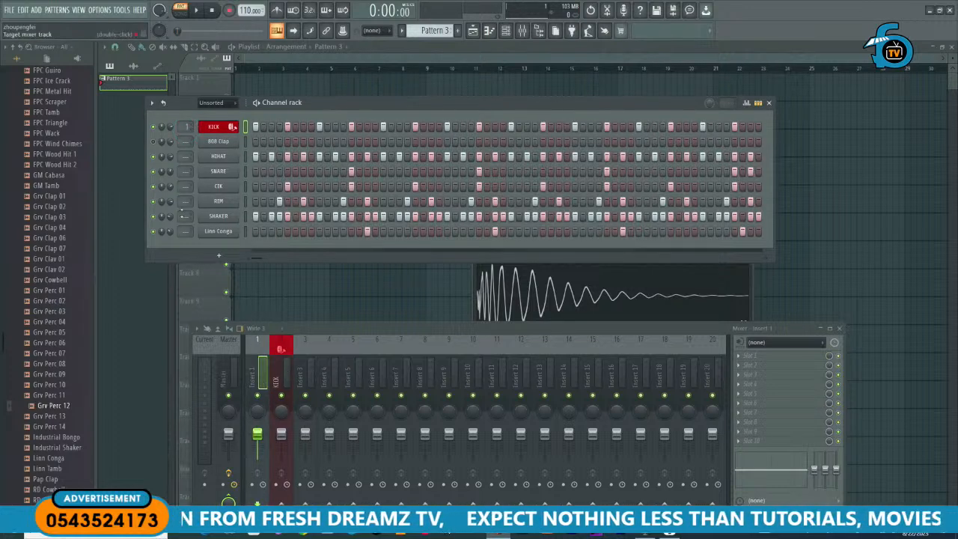
click(155, 142)
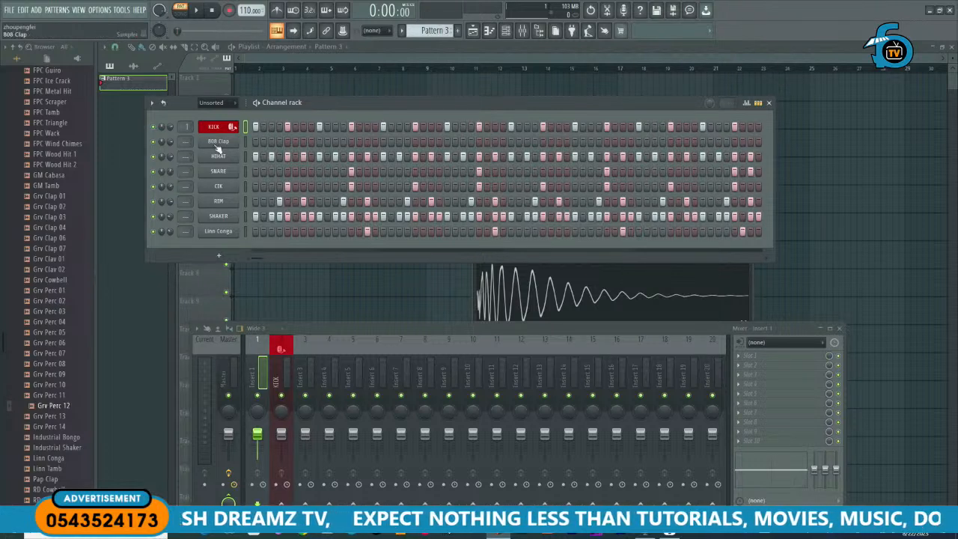
click(165, 144)
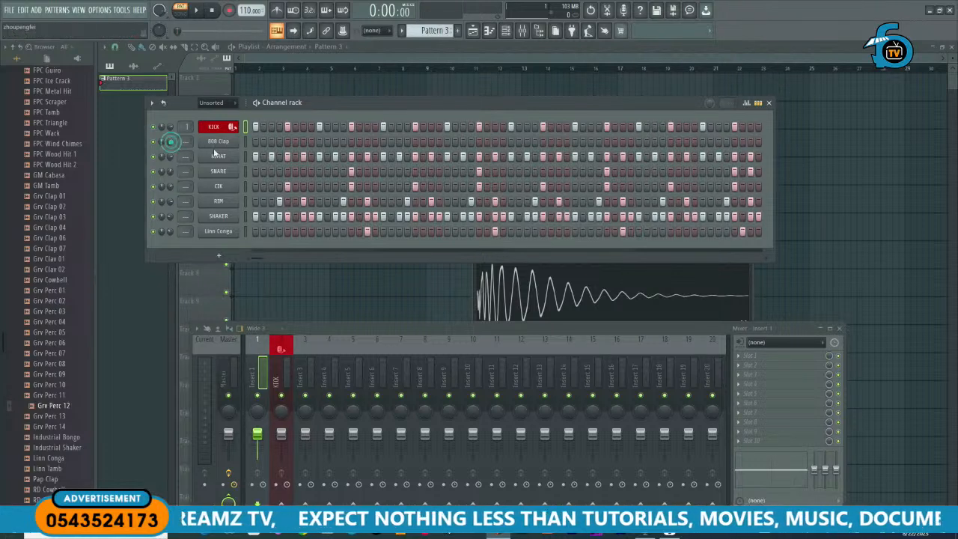
click(153, 142)
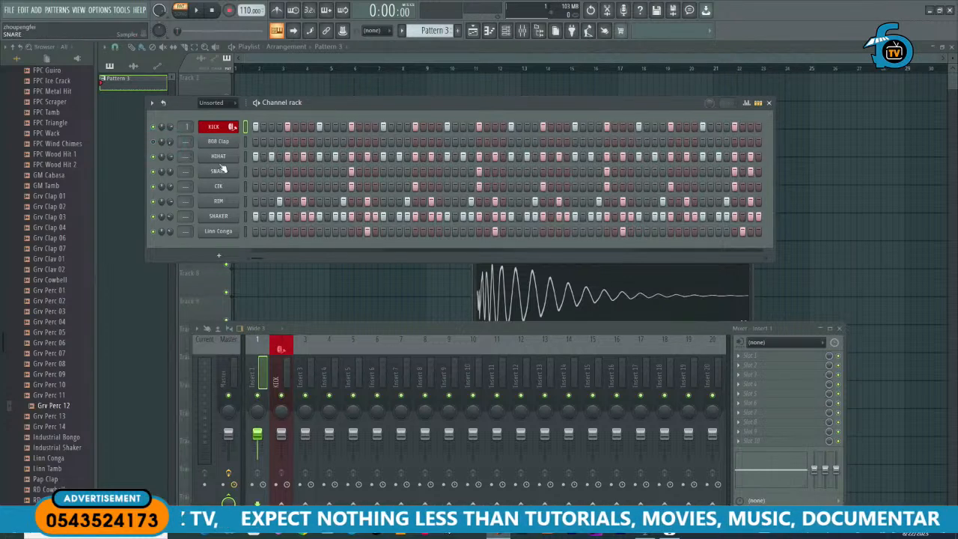
Step: Route the HIHAT channel to mixer track 2 and move the red KICK mixer track into position 1
click(187, 156)
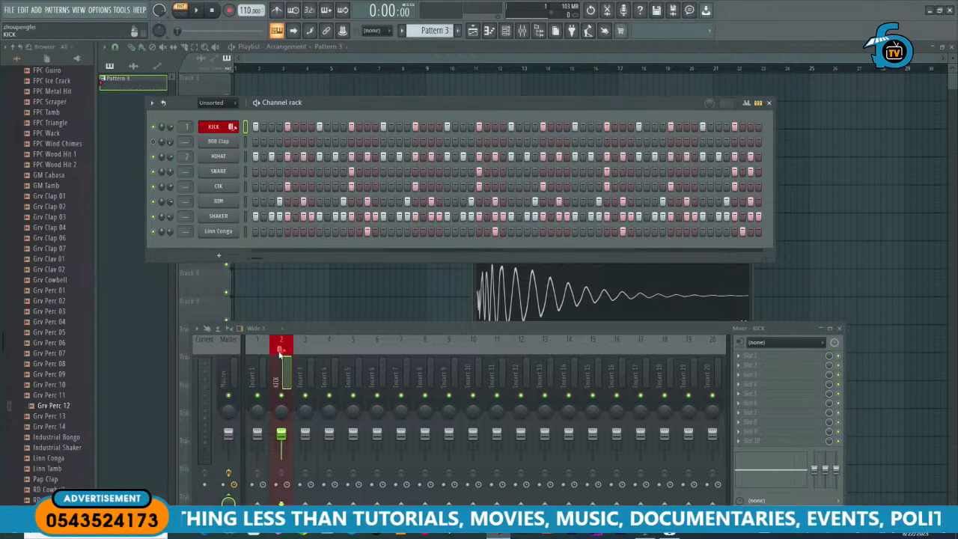
key(alt+Left)
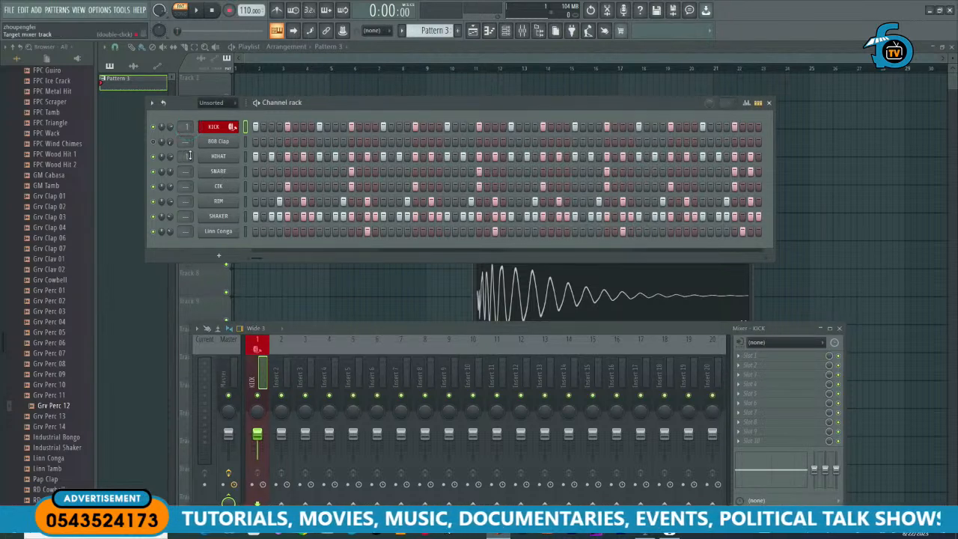
Step: Move the 808 Clap channel to the end of the channel rack, below Linn Conga
click(244, 141)
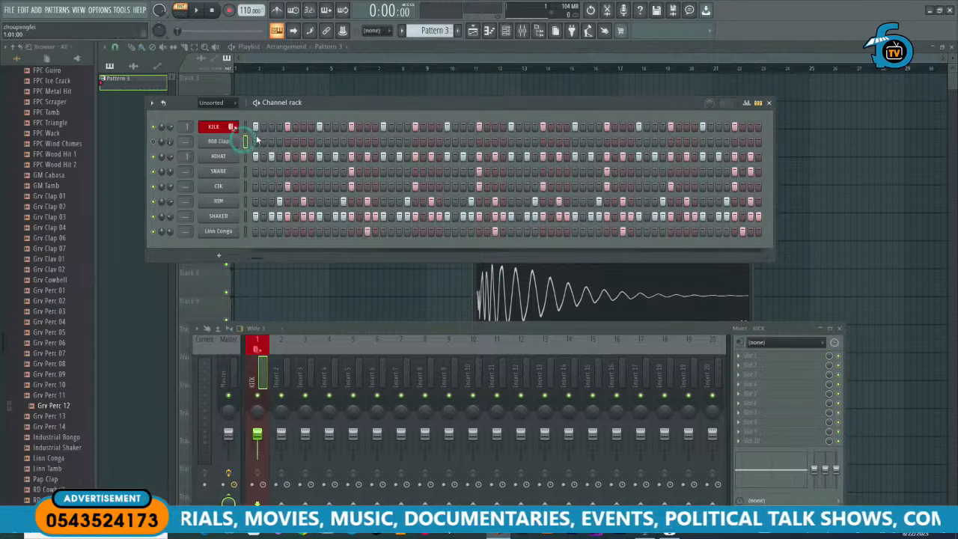
key(alt+Down)
key(alt+Down)
key(alt+Down)
key(alt+Down)
key(alt+Down)
key(alt+Down)
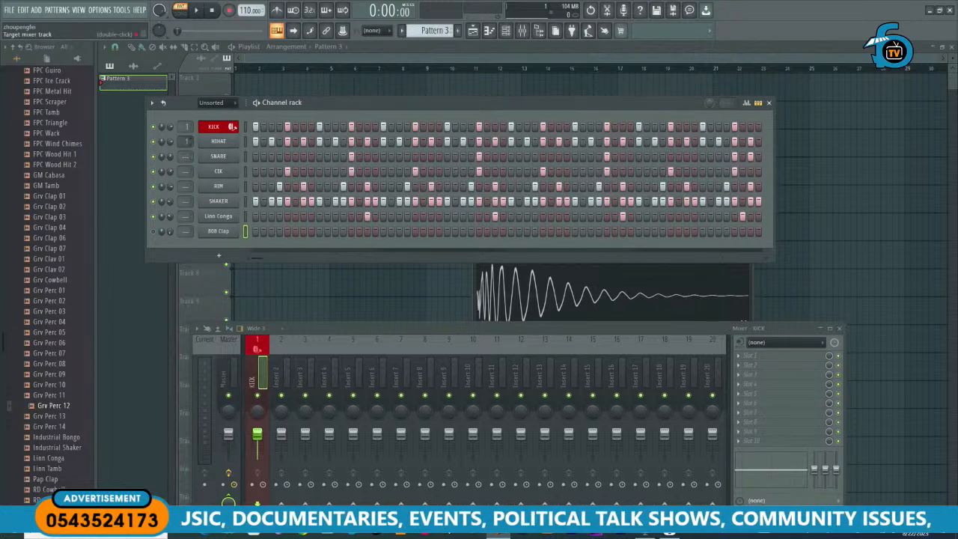
Step: Route HIHAT, SNARE, CIK, RIM, SHAKER and Linn Conga to mixer tracks 2 through 7 in that order
scroll(188, 142, up, 1)
scroll(188, 155, up, 3)
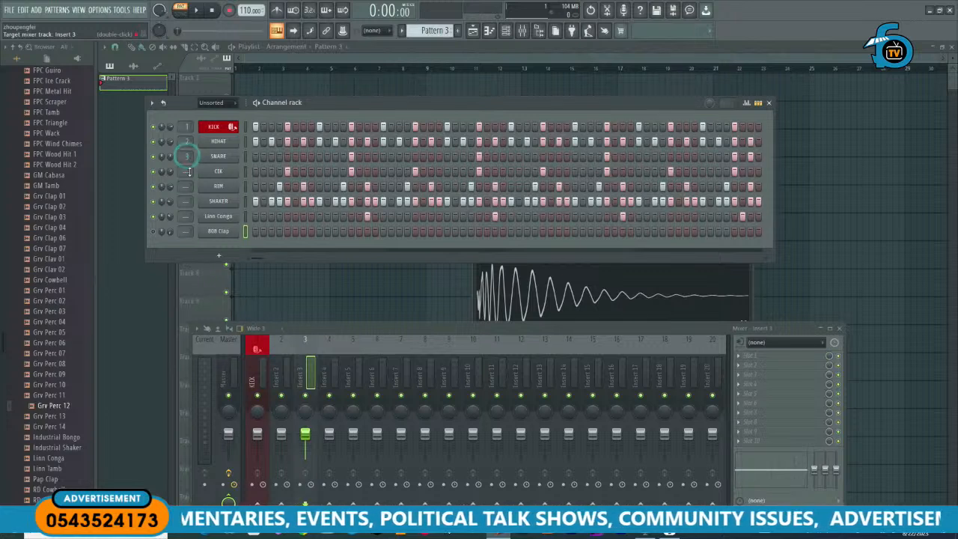
scroll(188, 171, up, 4)
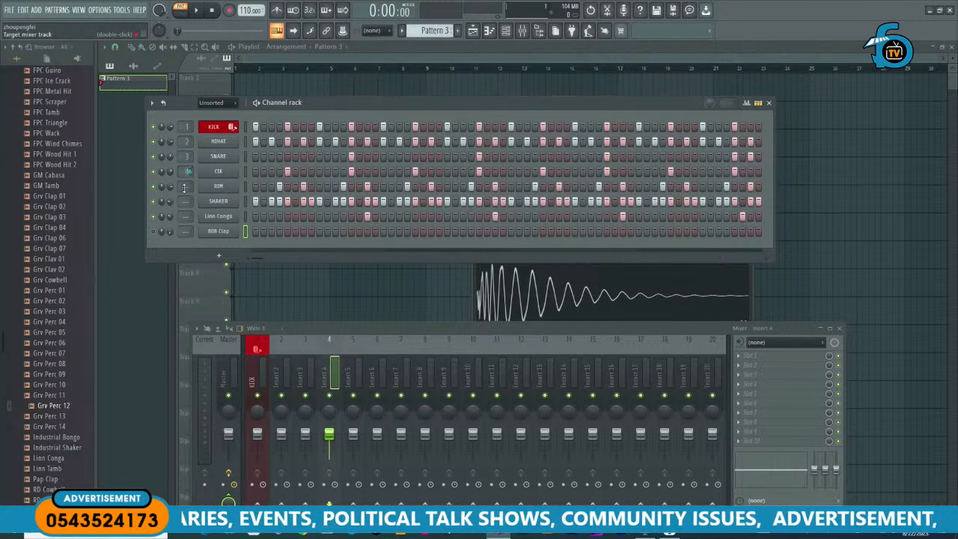
scroll(188, 187, up, 4)
scroll(188, 186, up, 1)
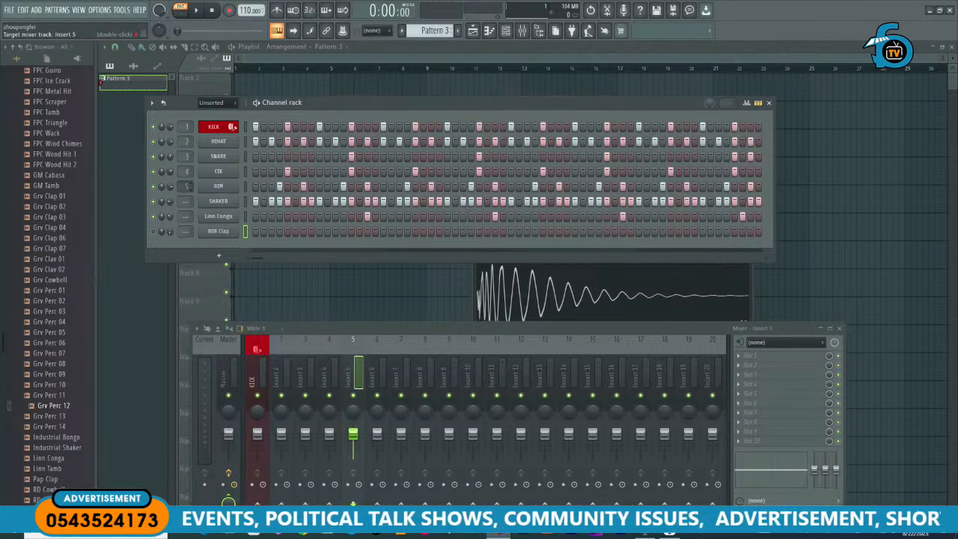
scroll(188, 201, up, 2)
scroll(188, 201, up, 4)
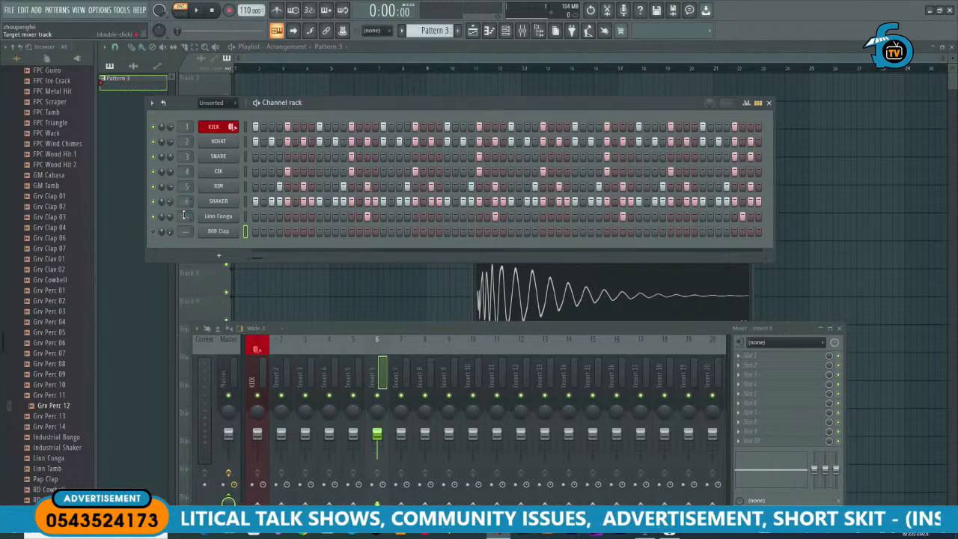
scroll(188, 216, up, 6)
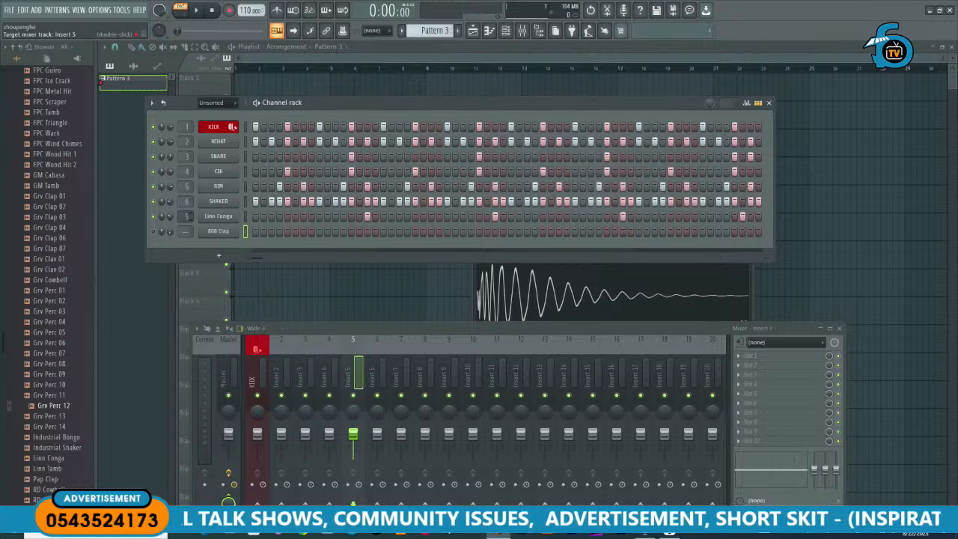
scroll(188, 216, up, 1)
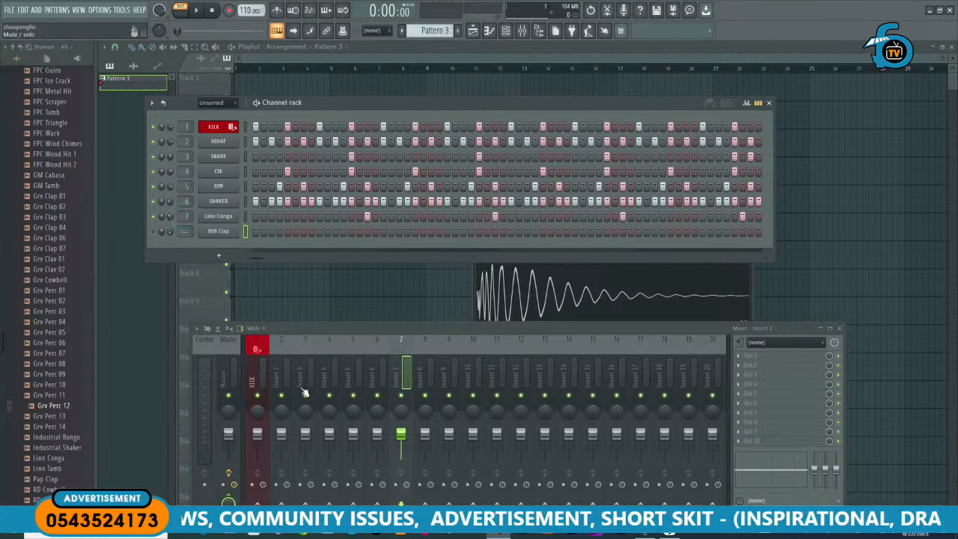
Step: Play the pattern twice to check the signal levels on mixer tracks 1 to 7
key(space)
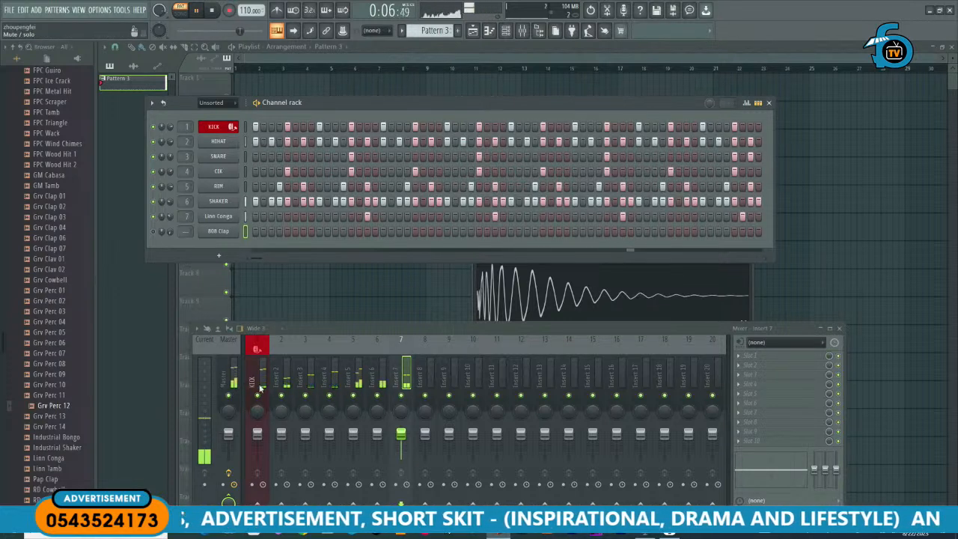
key(space)
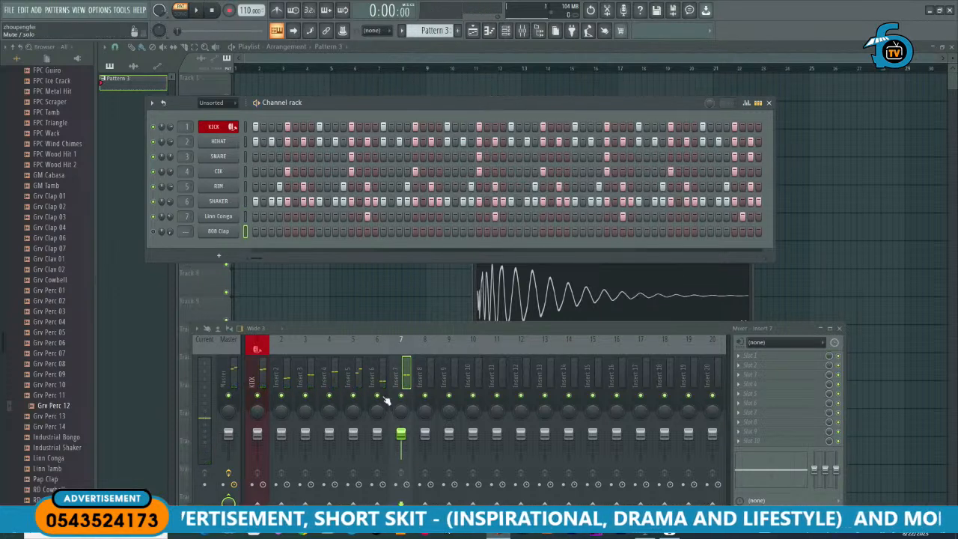
key(space)
key(space)
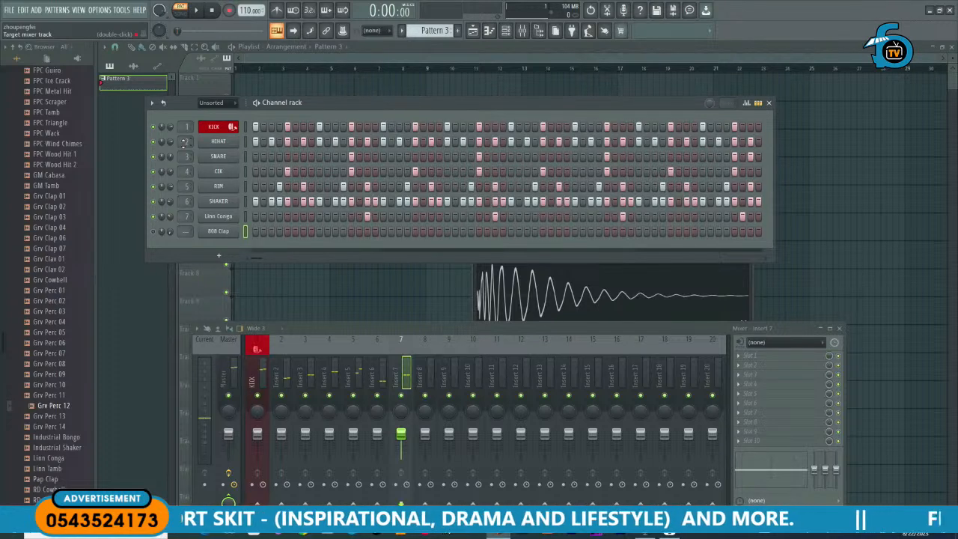
Step: Clear the mixer track assignments of all channels from KICK through Linn Conga
drag(186, 127, 185, 214)
click(185, 215)
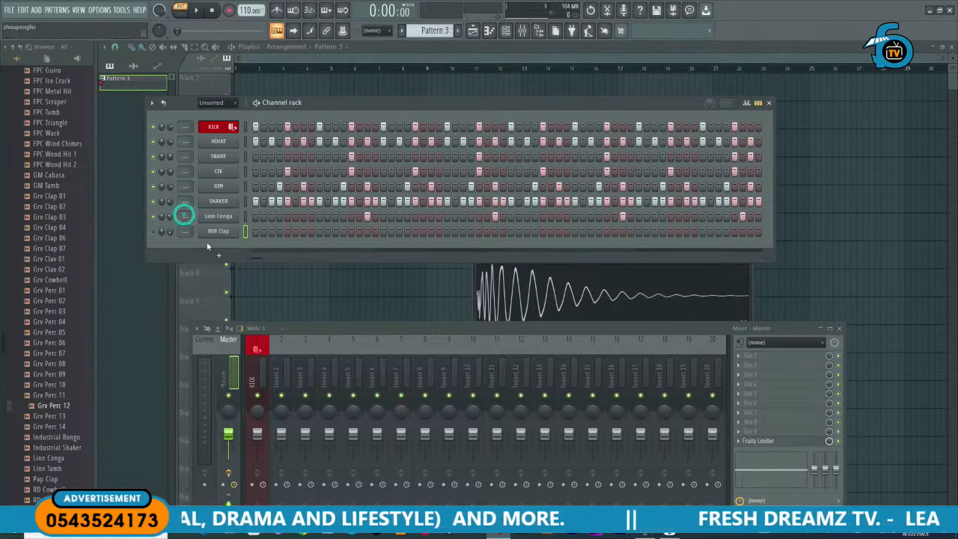
Step: Select all eight channels in the rack and route them to consecutive mixer tracks starting from track 1
right_click(246, 234)
click(246, 234)
right_click(246, 235)
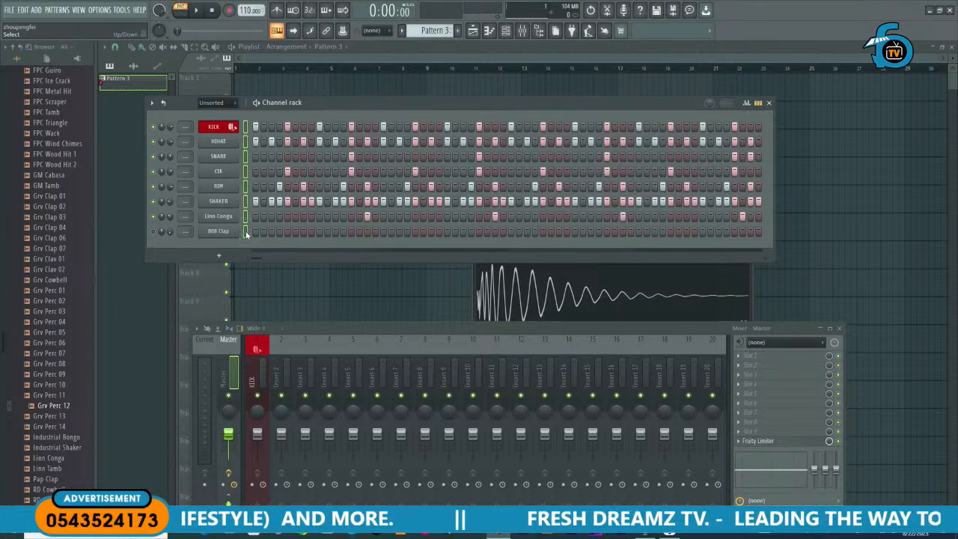
click(331, 327)
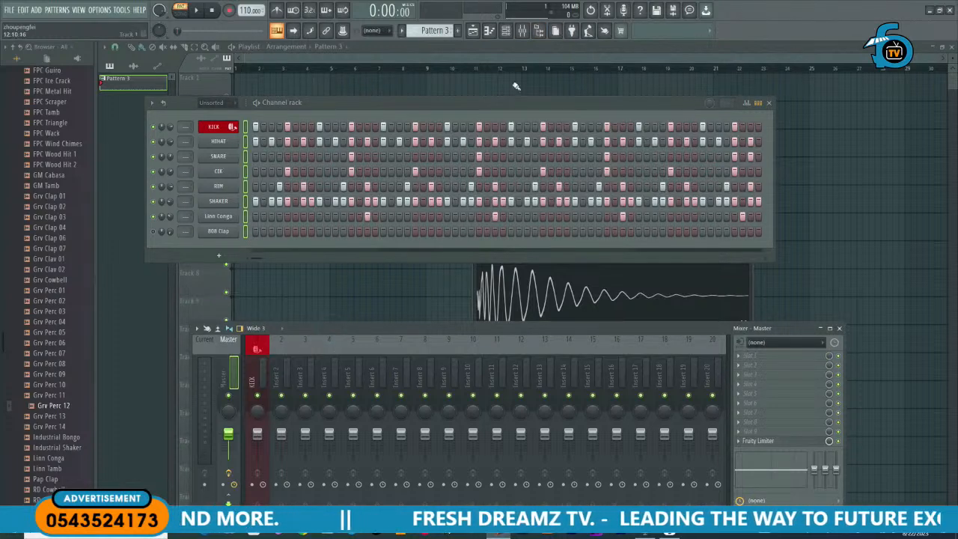
click(523, 30)
click(523, 30)
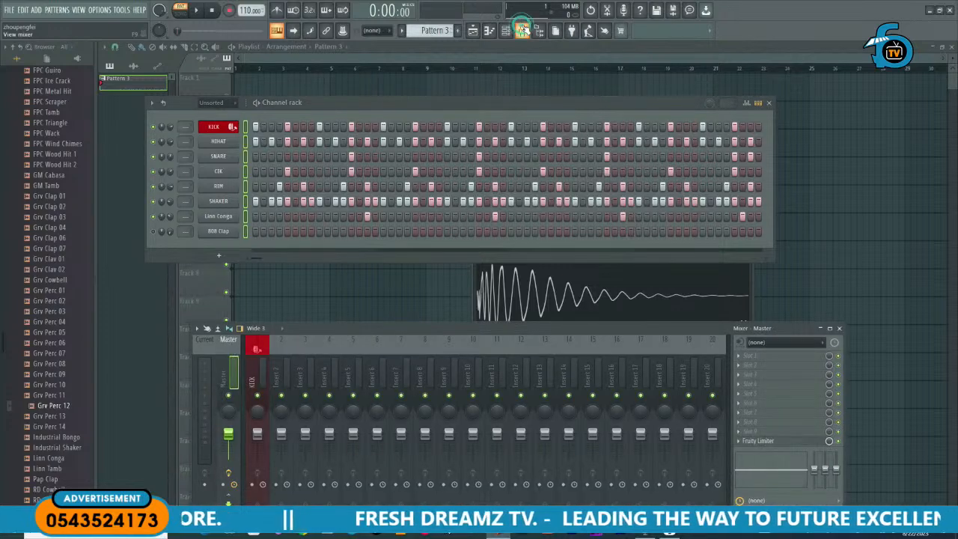
right_click(255, 381)
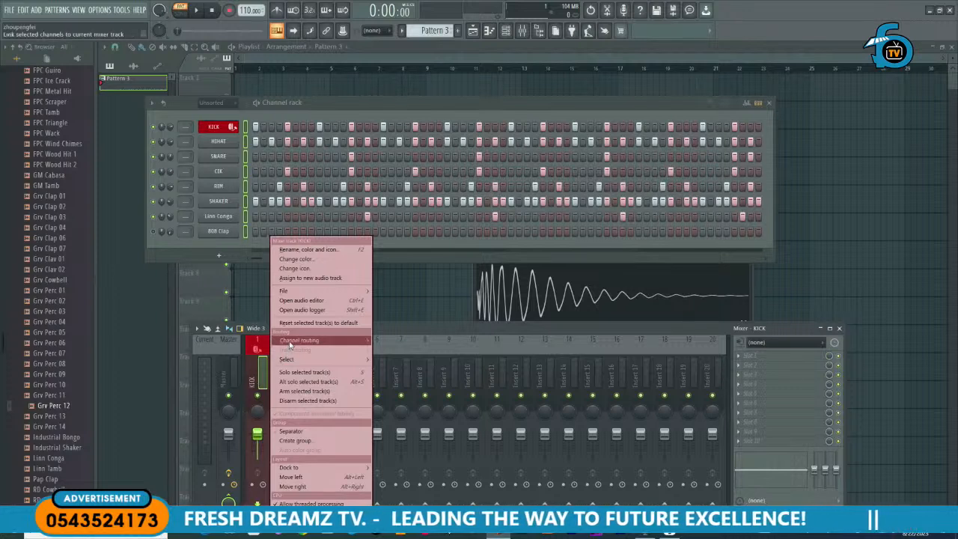
mouse_move(290, 344)
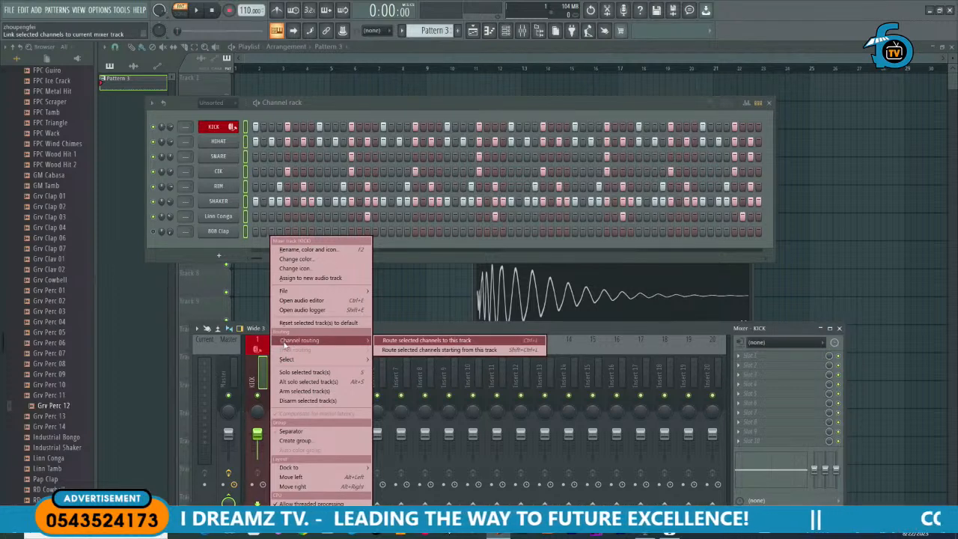
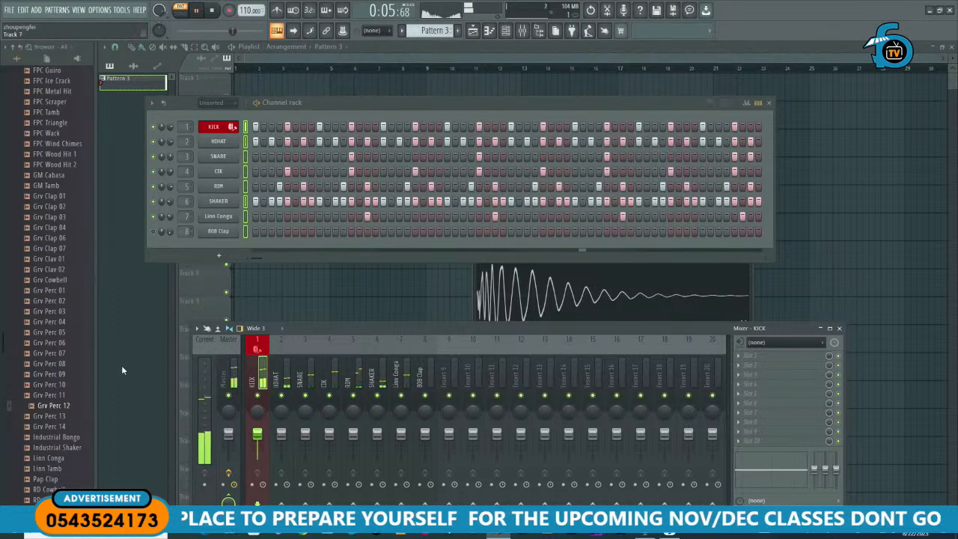
Step: Stop playback, review the named mixer tracks with HIHAT selected, and close the mixer
key(space)
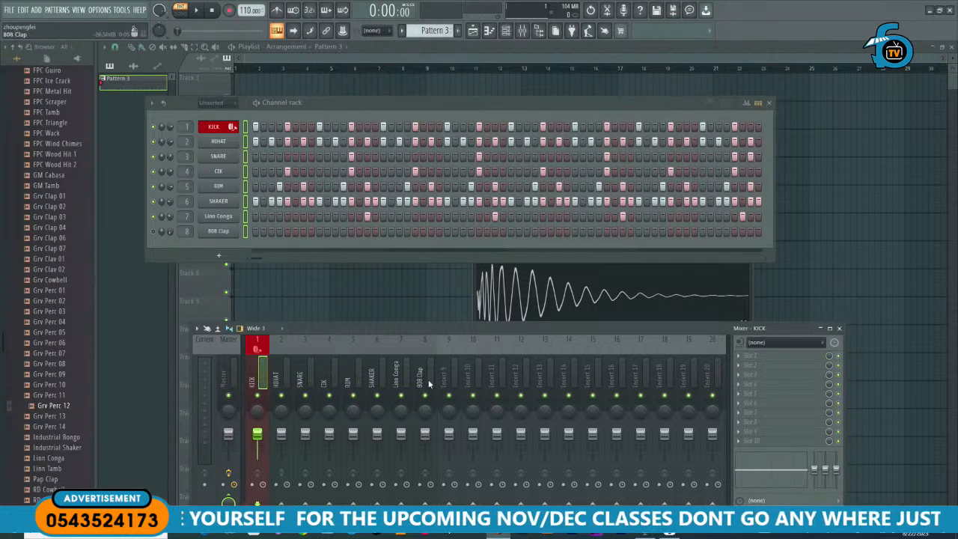
click(303, 384)
click(278, 379)
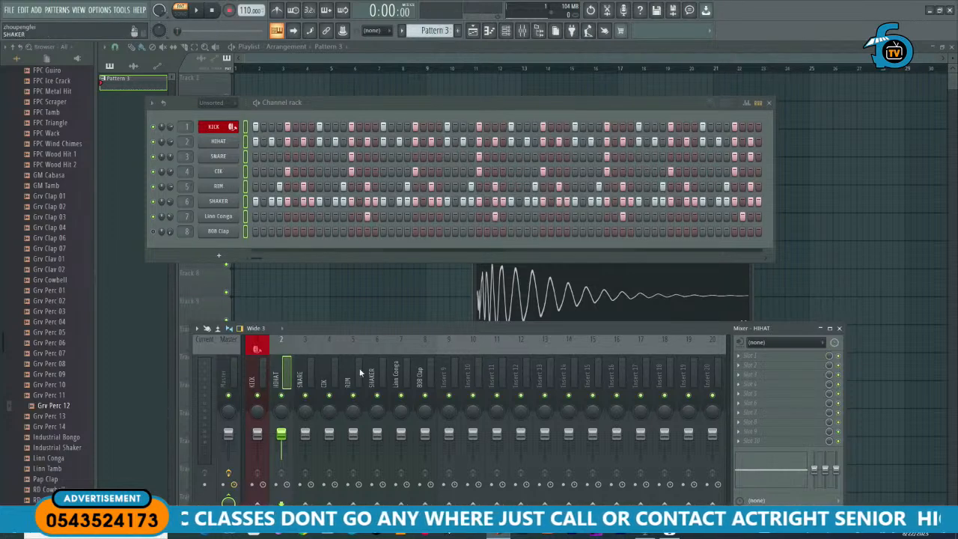
drag(342, 331, 341, 291)
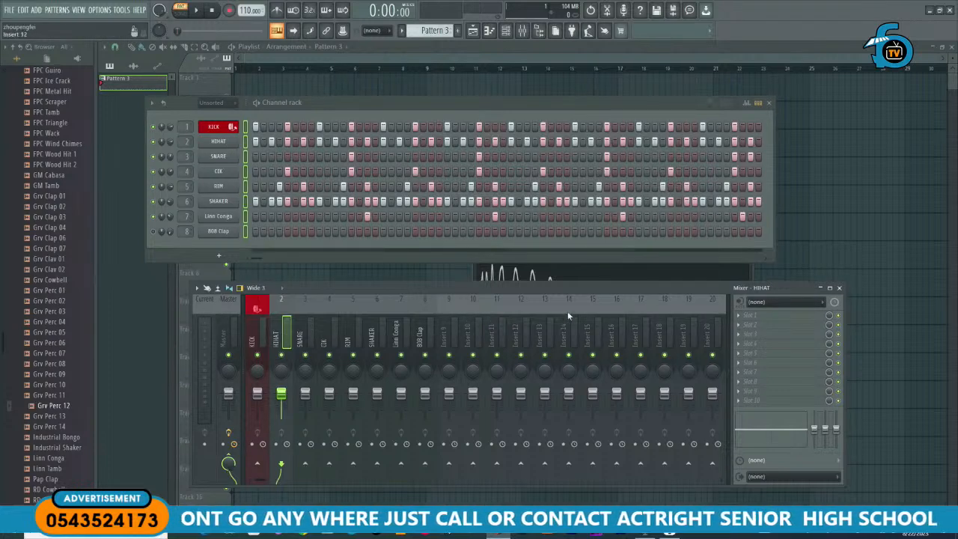
click(839, 287)
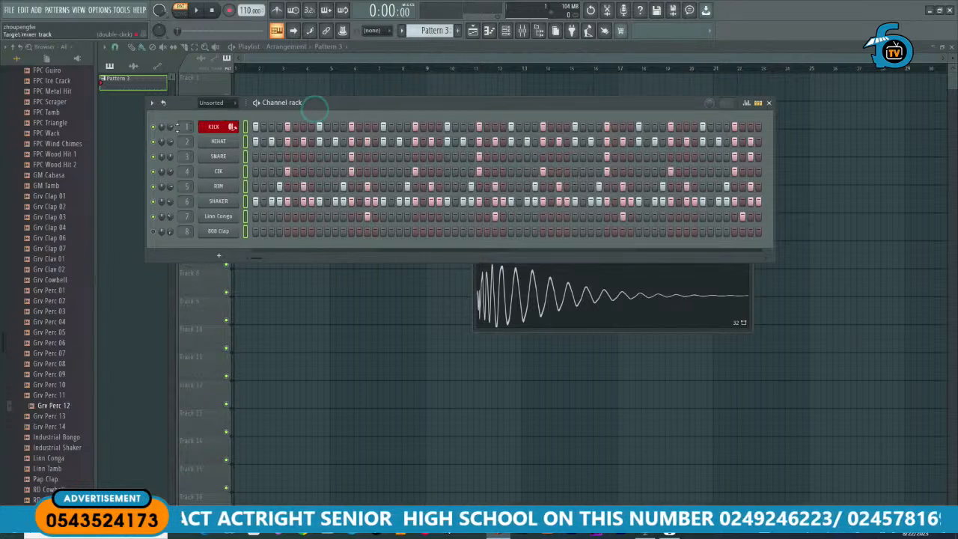
Step: Solo and select only the KICK channel, play the pattern and adjust the kick's volume
right_click(154, 128)
click(162, 136)
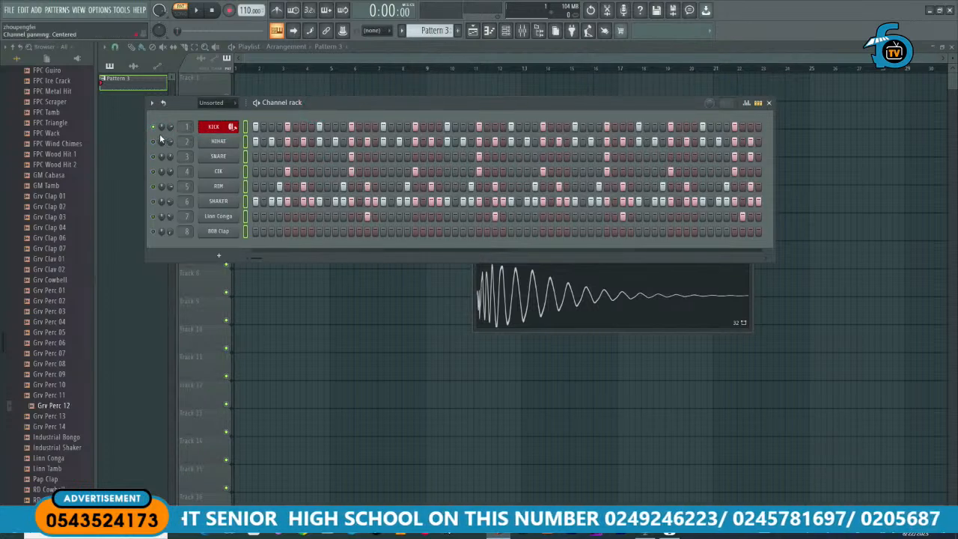
click(245, 129)
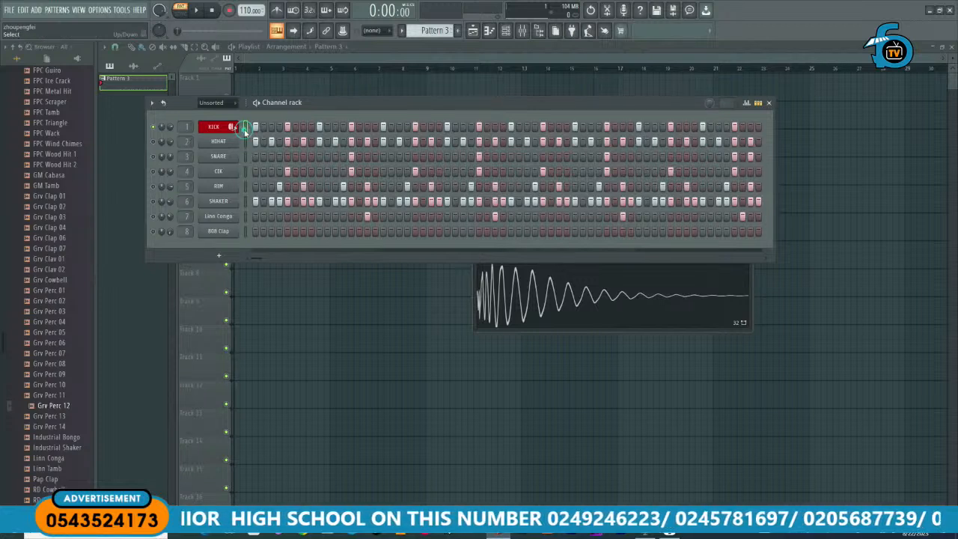
key(space)
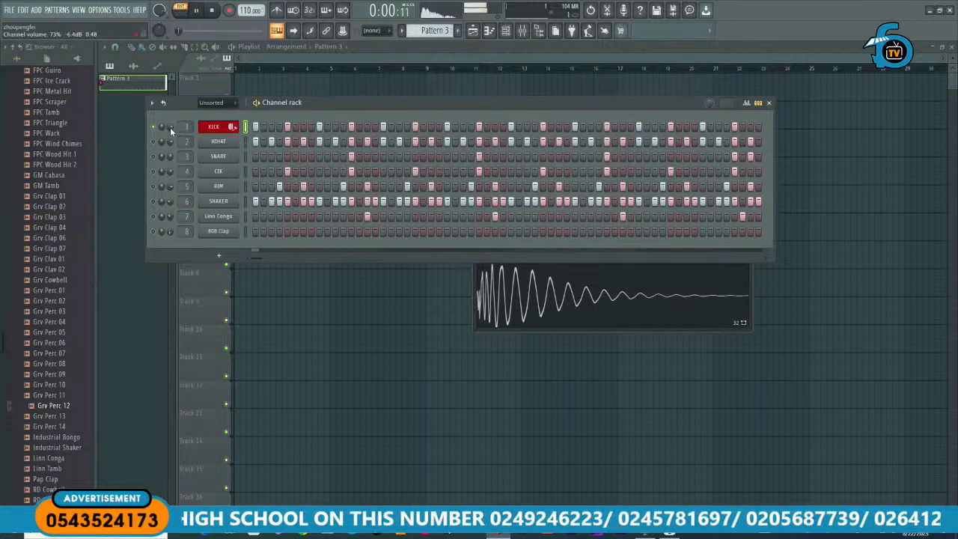
drag(171, 131, 171, 130)
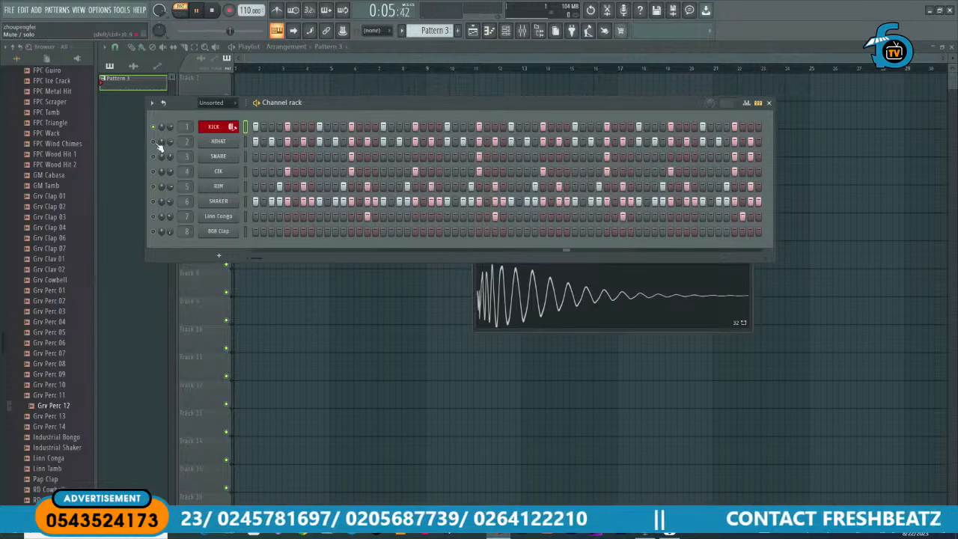
Step: Check the KICK channel's sampler settings and its mixer track level while the pattern plays
click(214, 126)
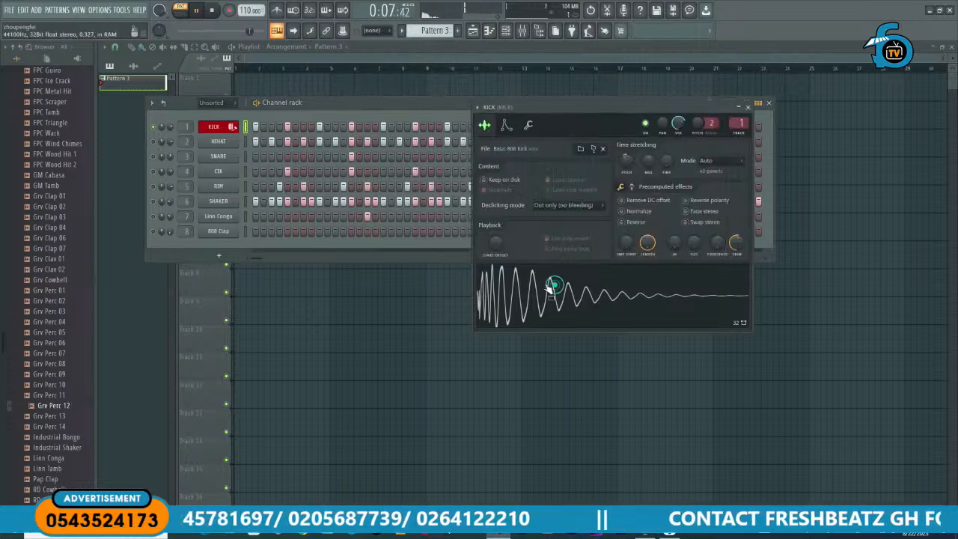
click(747, 108)
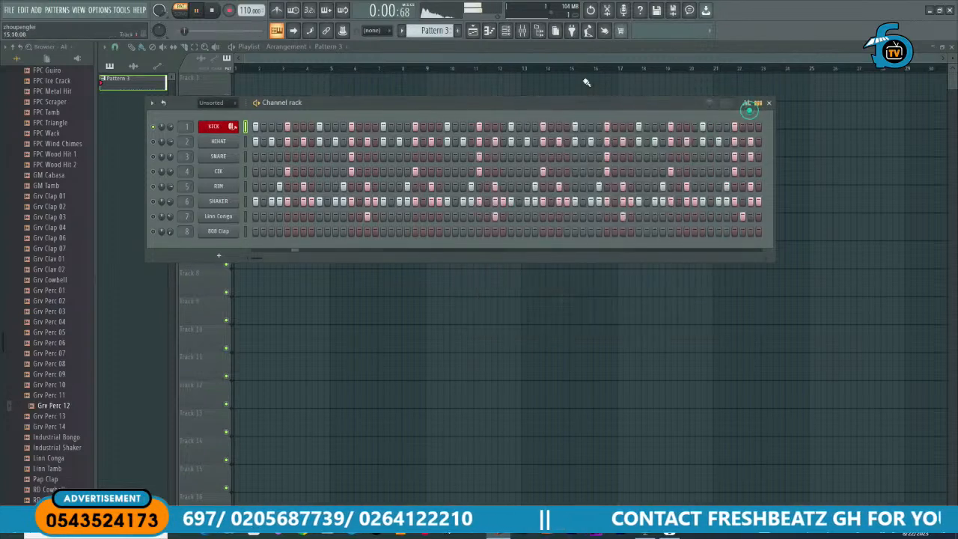
click(522, 30)
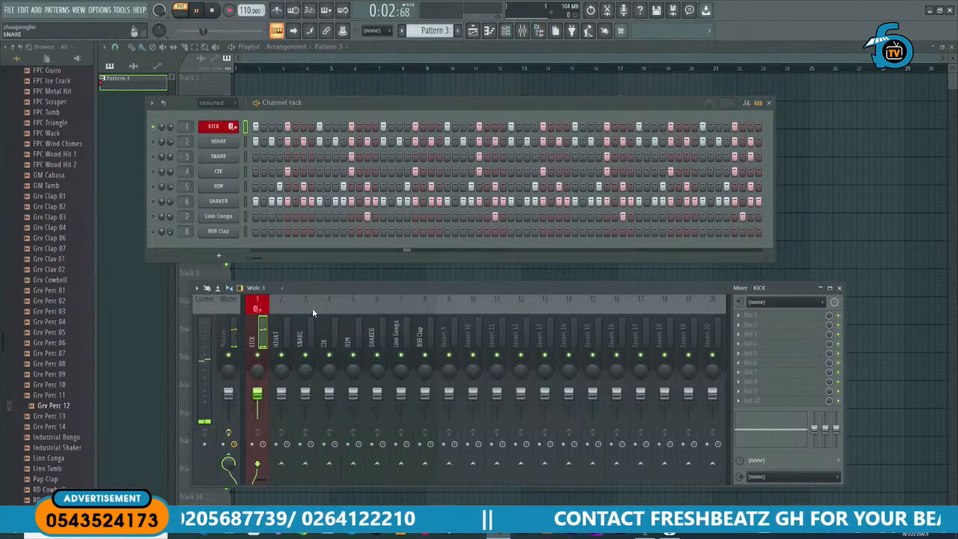
drag(329, 288, 491, 284)
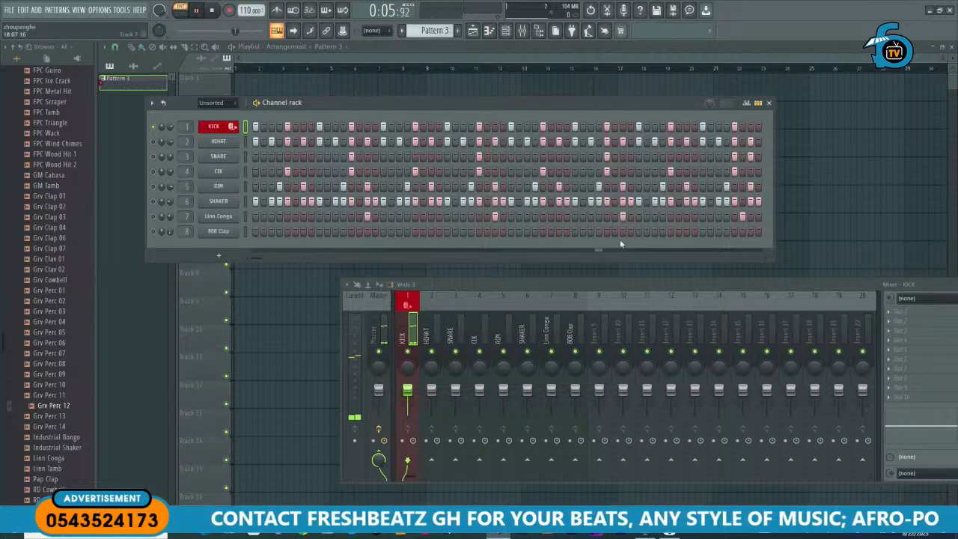
click(522, 31)
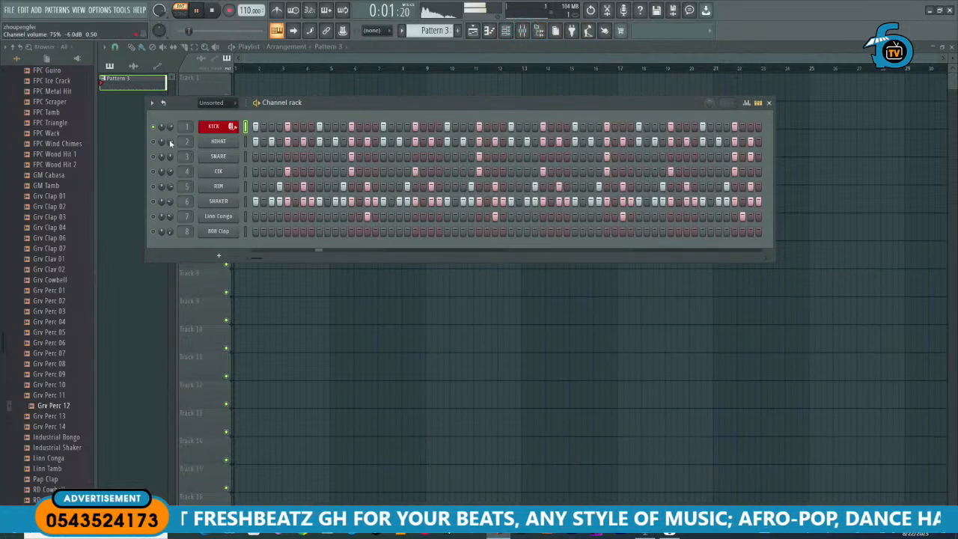
Step: Unmute the HIHAT and SNARE channels one after the other and balance their volumes against the kick
drag(169, 143, 170, 128)
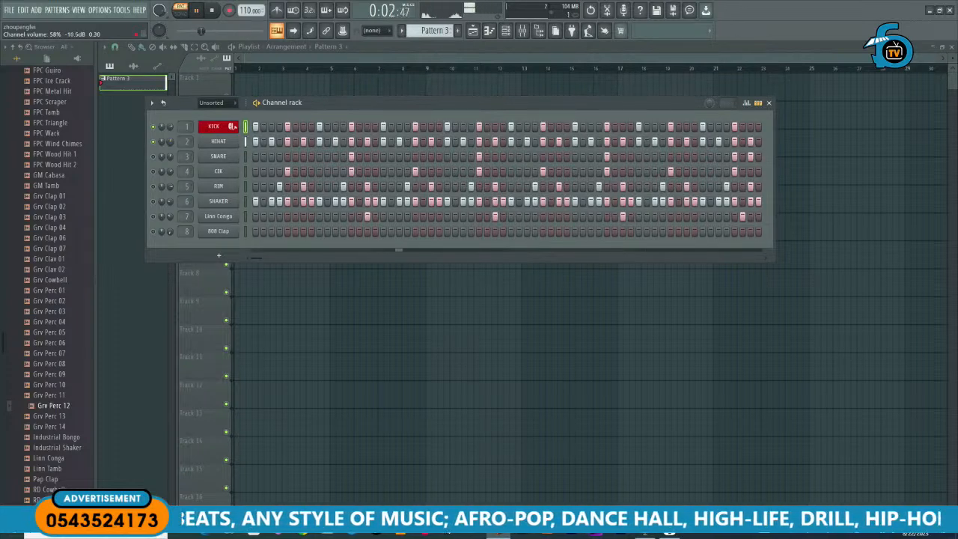
drag(169, 128, 169, 143)
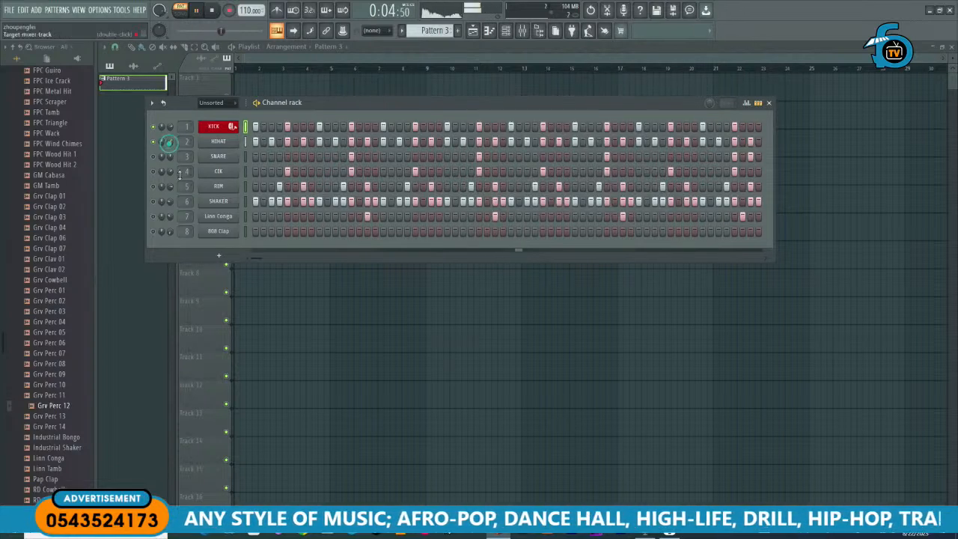
click(152, 158)
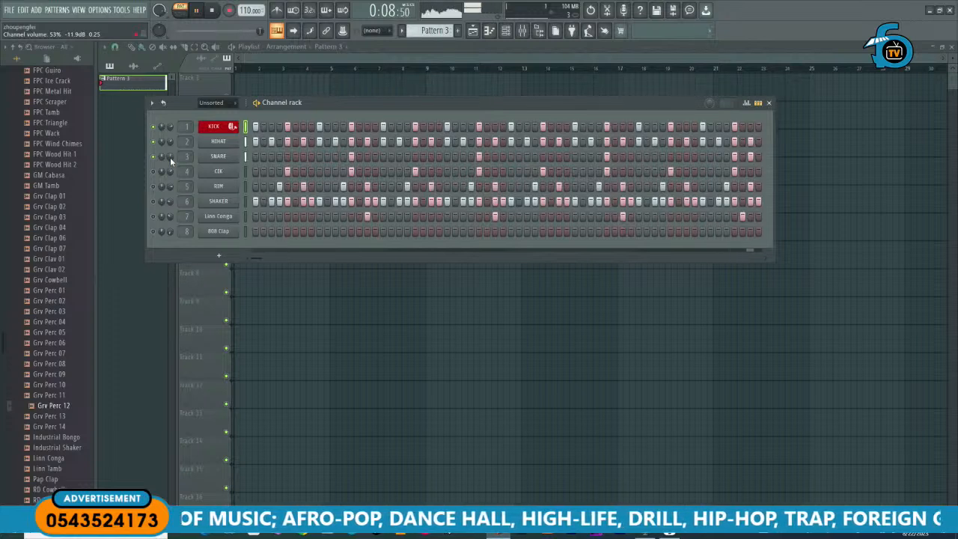
drag(170, 157, 170, 155)
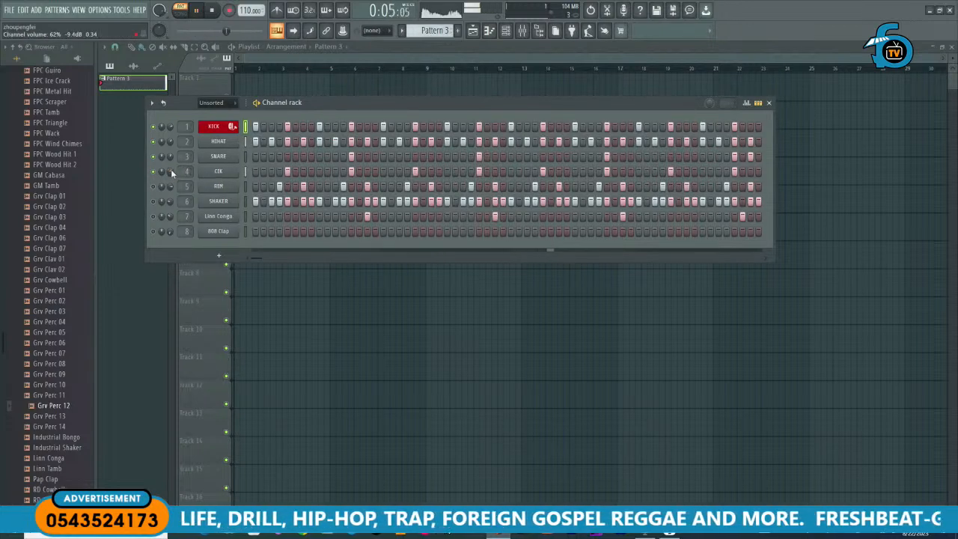
Step: Unmute CIK, RIM and SHAKER in turn and balance their volume and panning, moving SHAKER about 34% right
mouse_move(171, 169)
mouse_down()
mouse_move(161, 179)
mouse_move(161, 169)
mouse_up()
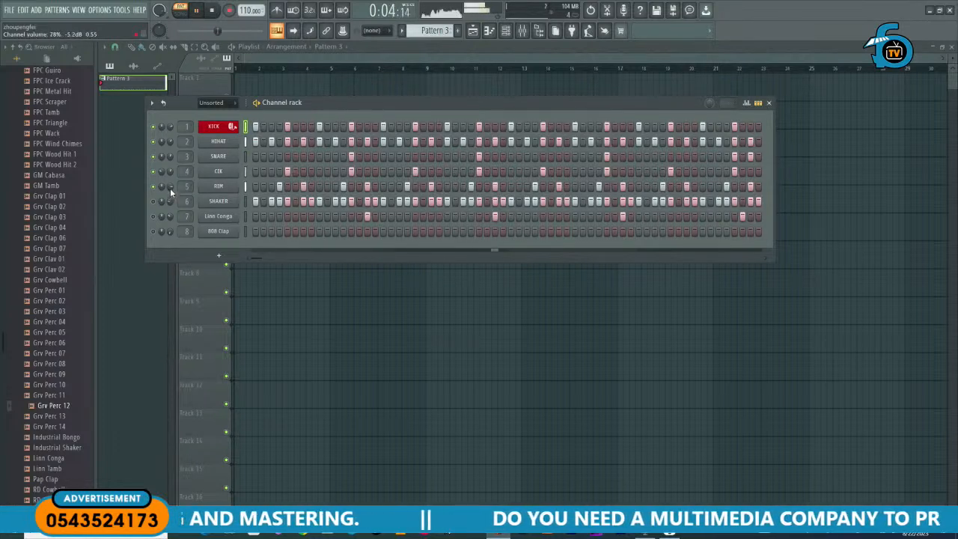
scroll(170, 187, up, 5)
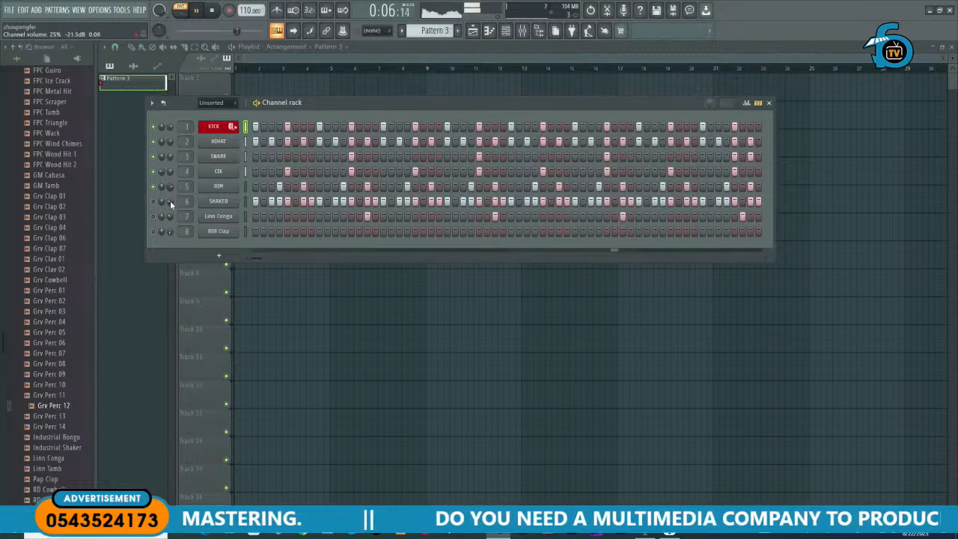
drag(162, 186, 162, 183)
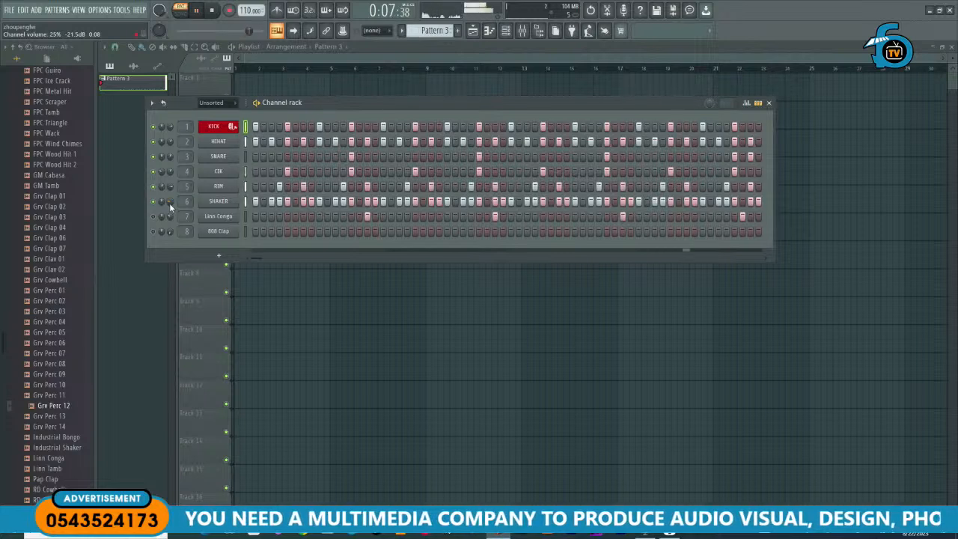
drag(162, 203, 161, 194)
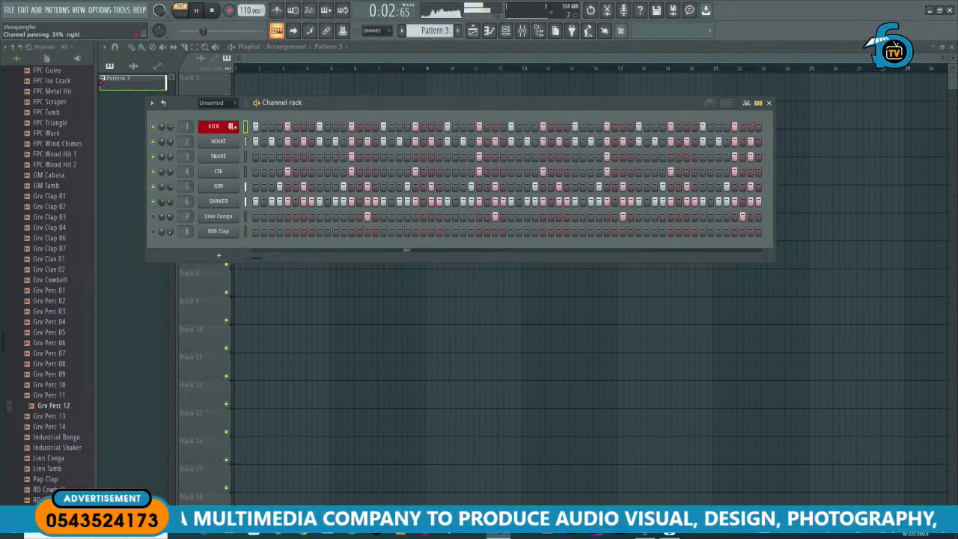
click(162, 202)
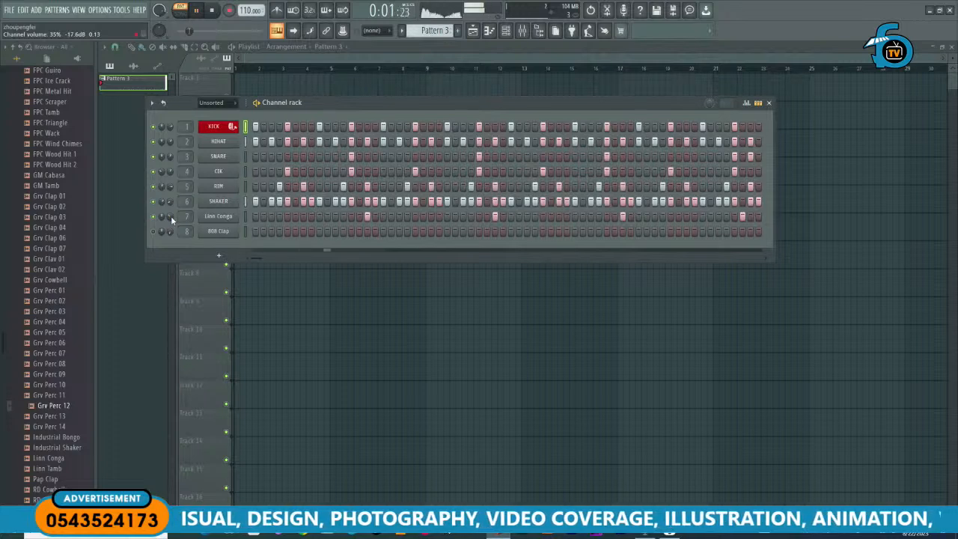
Step: Unmute Linn Conga, set its volume to about 31% and panning to about 34% left, and stop playback
drag(170, 126, 170, 127)
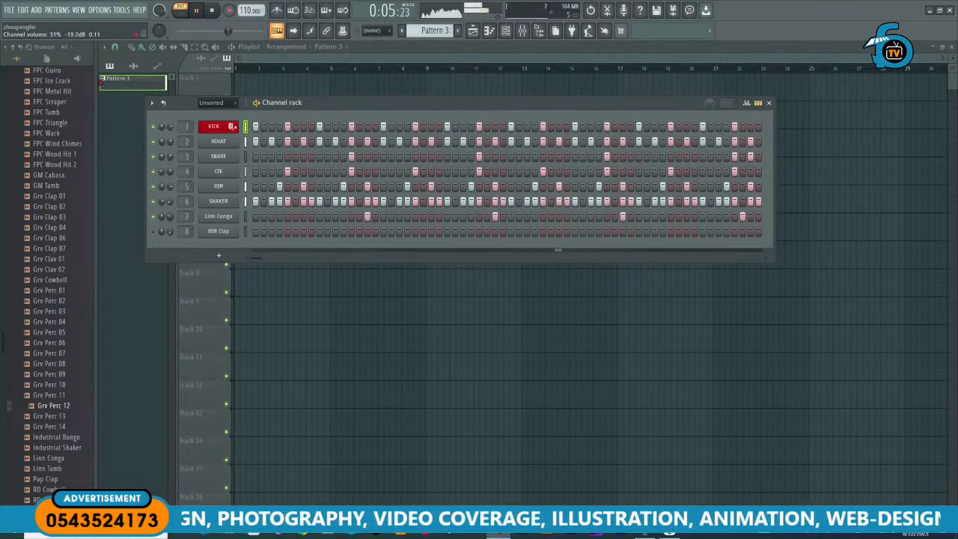
click(171, 216)
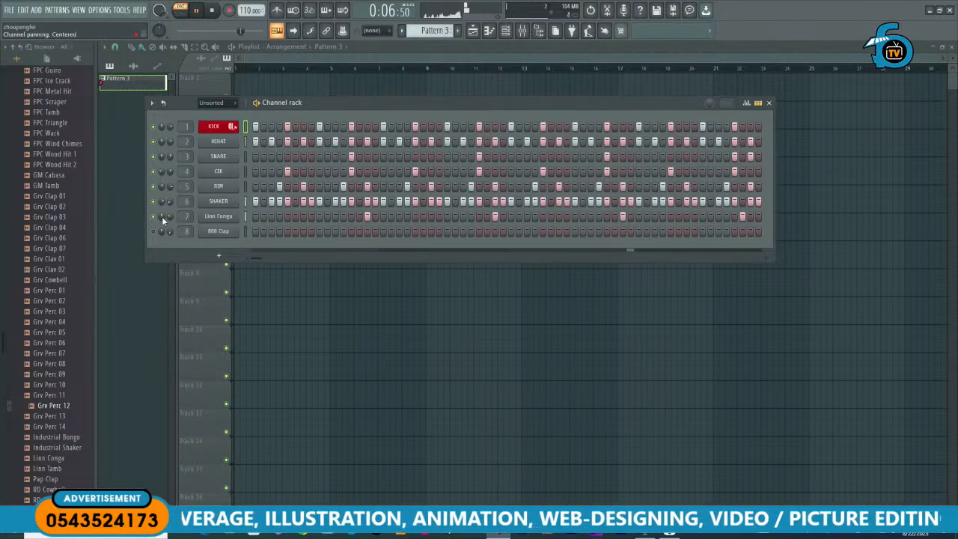
drag(161, 216, 161, 224)
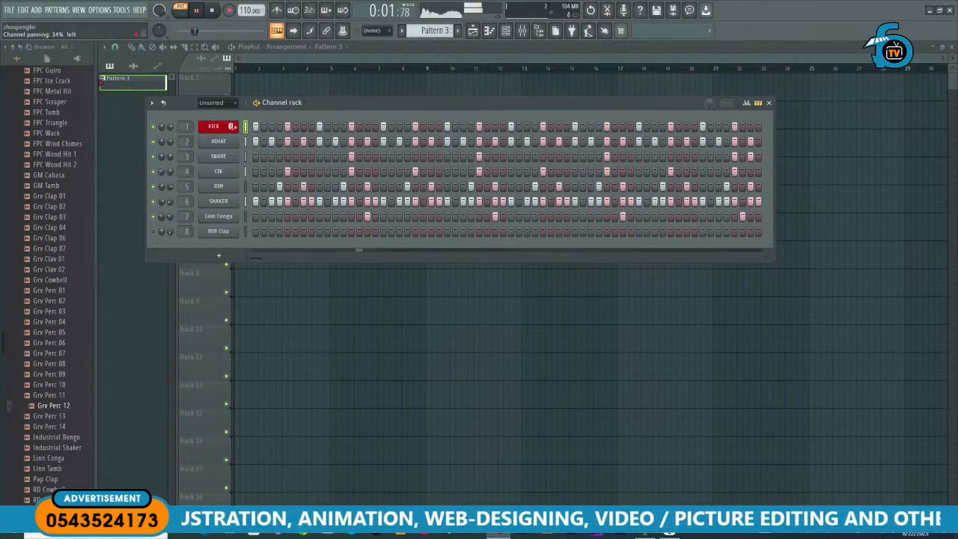
drag(162, 202, 194, 237)
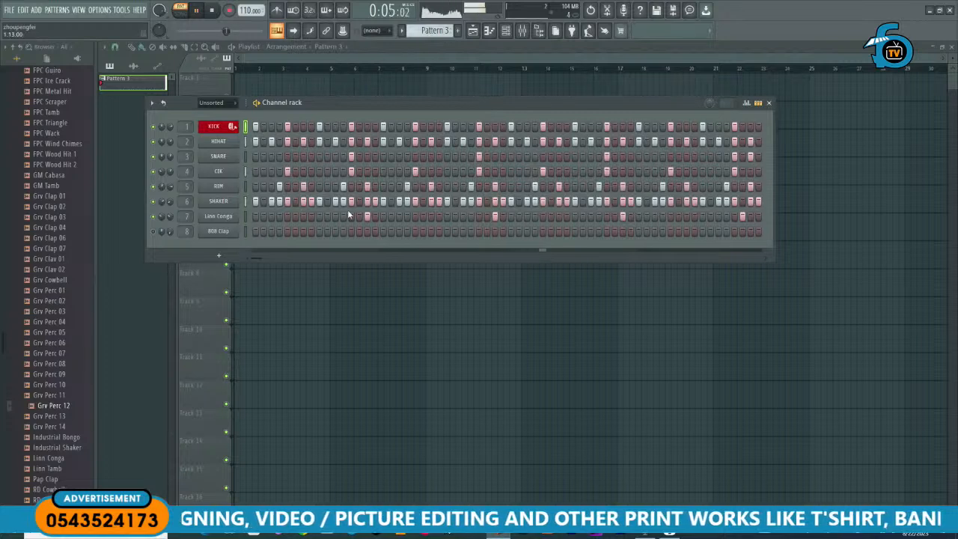
key(space)
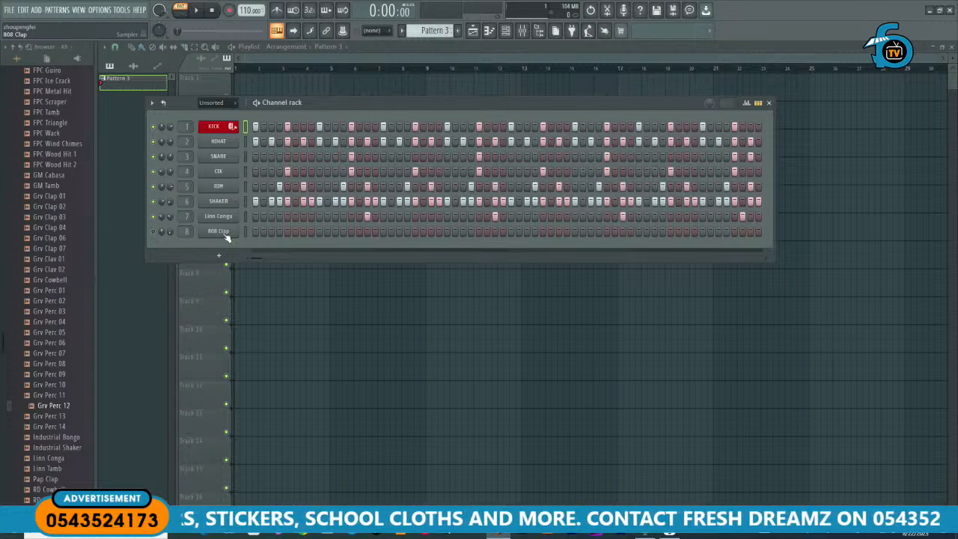
Step: Insert an FL Keys channel next to 808 Clap and move it below 808 Clap in the channel rack
right_click(217, 232)
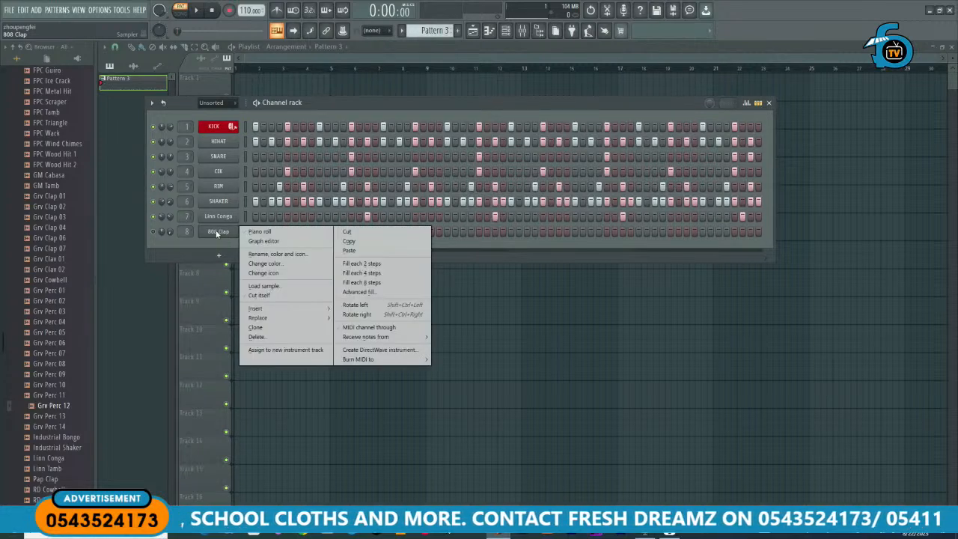
mouse_move(255, 308)
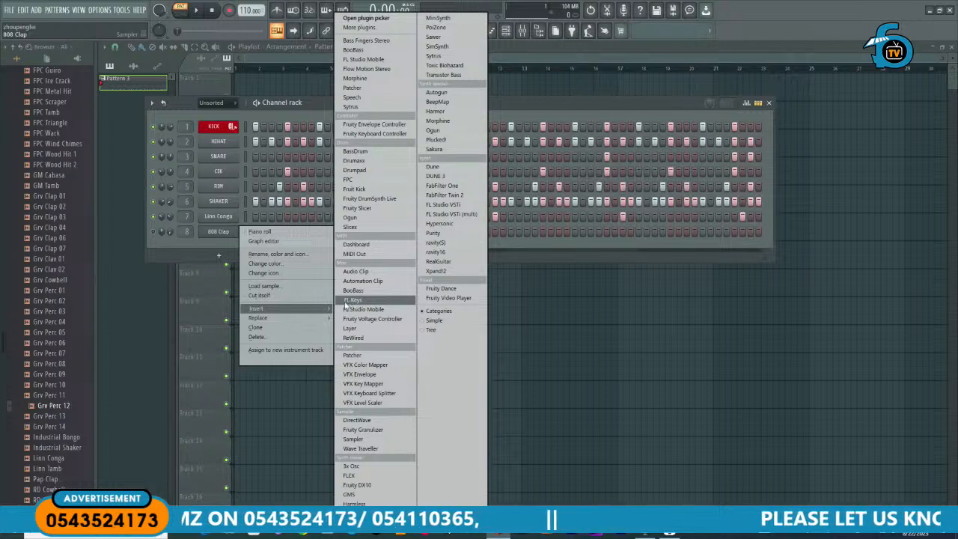
click(357, 301)
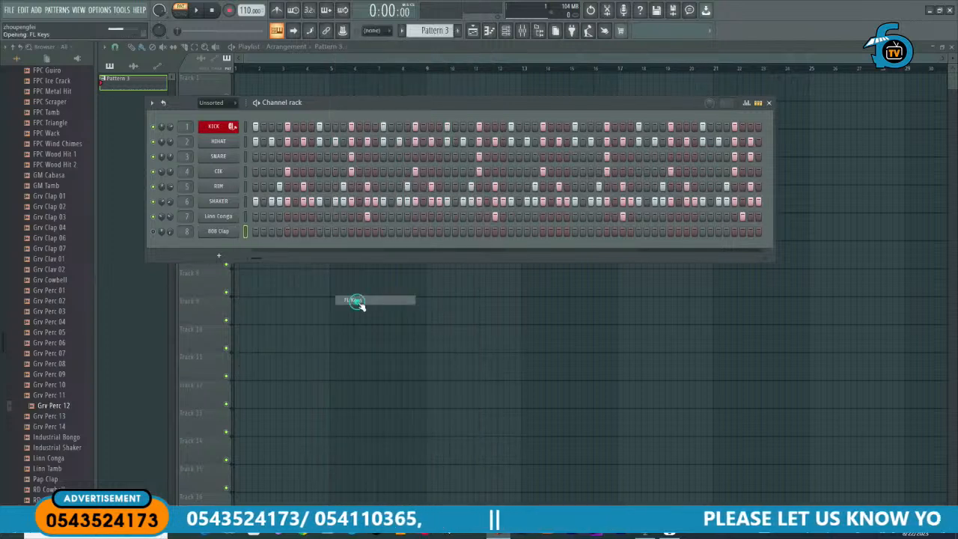
click(376, 290)
drag(377, 294, 145, 288)
drag(314, 165, 572, 317)
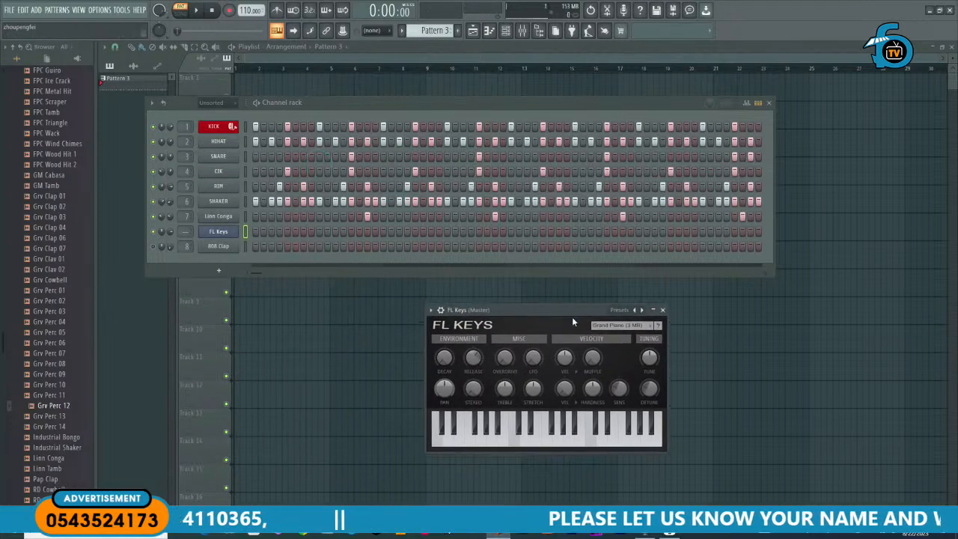
click(249, 232)
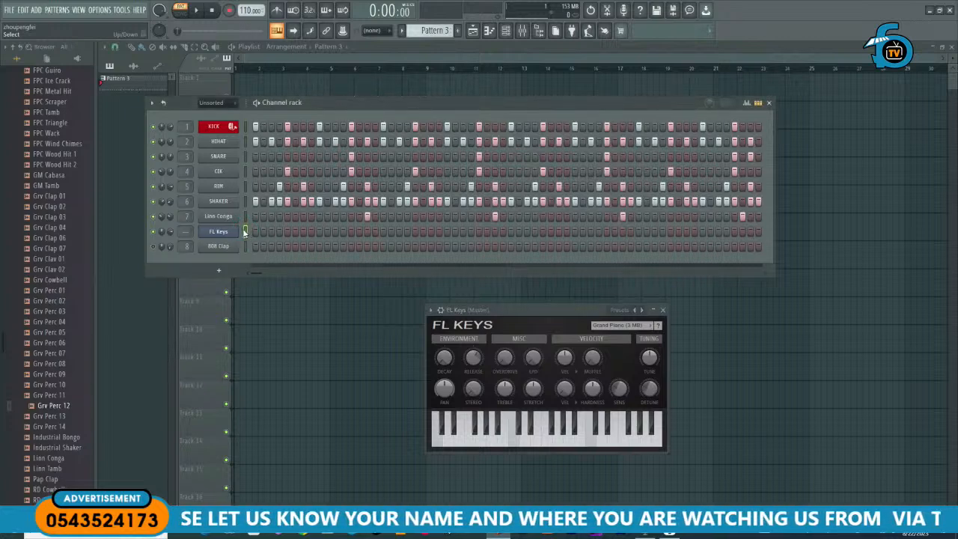
key(alt+Down)
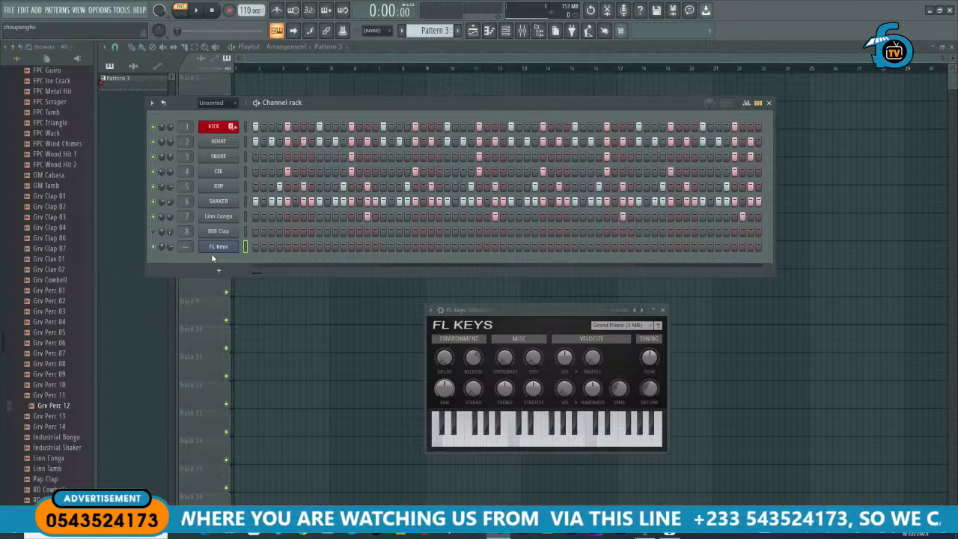
Step: Move the FL Keys channel up above KICK and back down below 808 Clap to demonstrate channel reordering
key(alt+Up)
key(alt+Up)
key(alt+Up)
key(alt+Up)
key(alt+Up)
key(alt+Up)
key(alt+Up)
key(alt+Up)
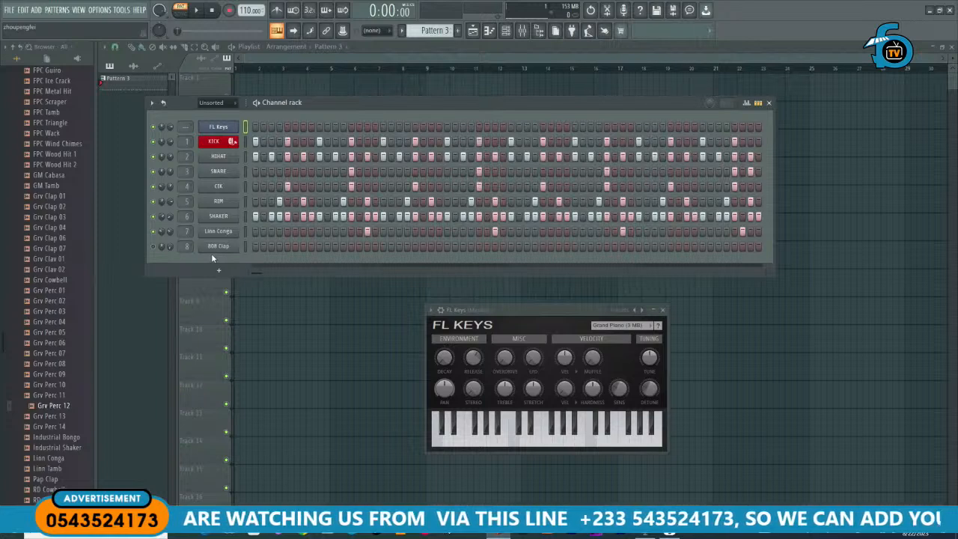
key(alt+Down)
key(alt+Down)
key(alt+Down)
key(alt+Down)
key(alt+Down)
key(alt+Down)
key(alt+Down)
key(alt+Down)
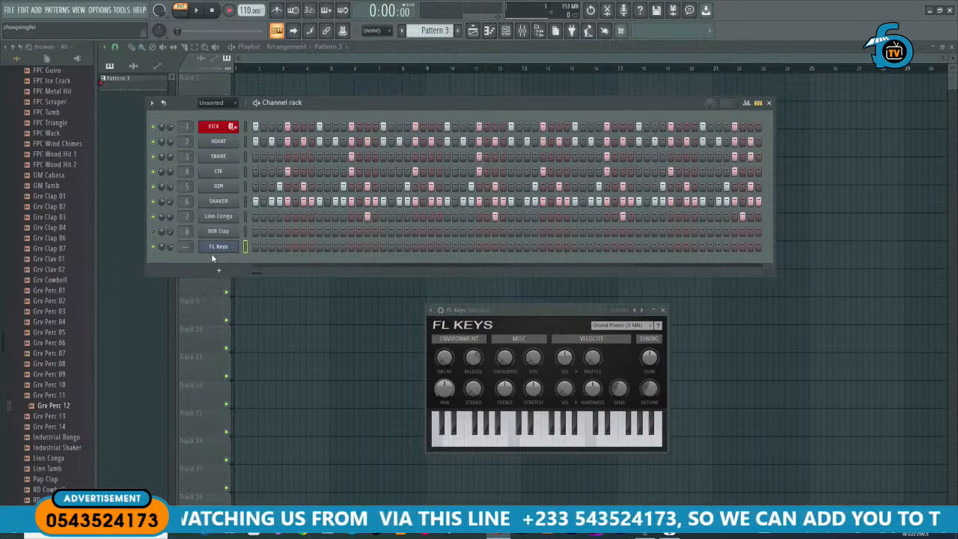
Step: Audition several notes on the FL Keys keyboard and lower its channel volume to about 56%
drag(503, 310, 367, 293)
click(444, 419)
click(467, 427)
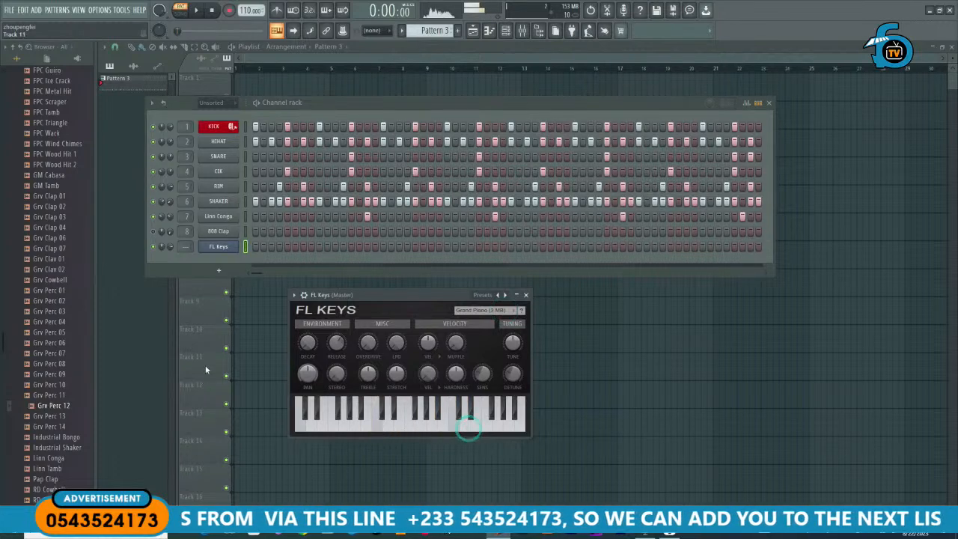
drag(415, 297, 392, 293)
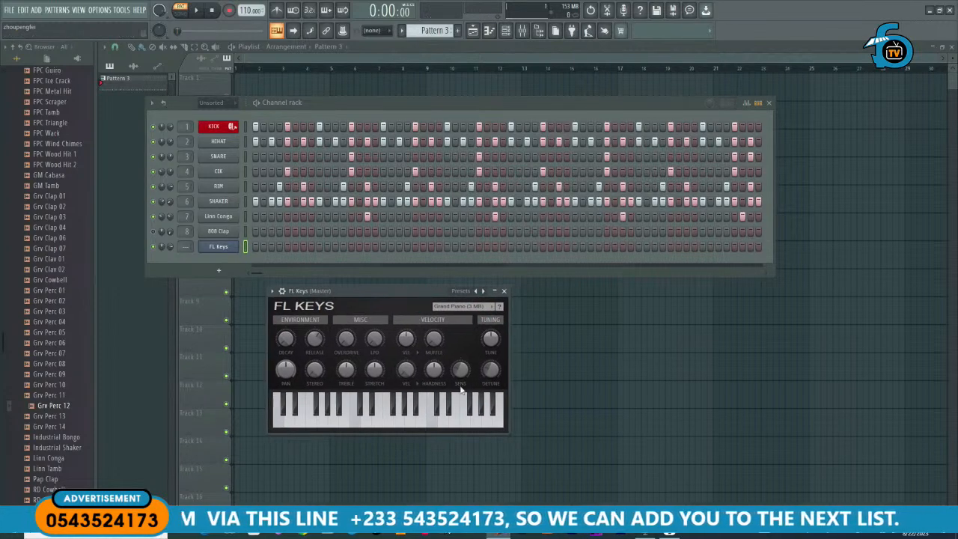
click(173, 246)
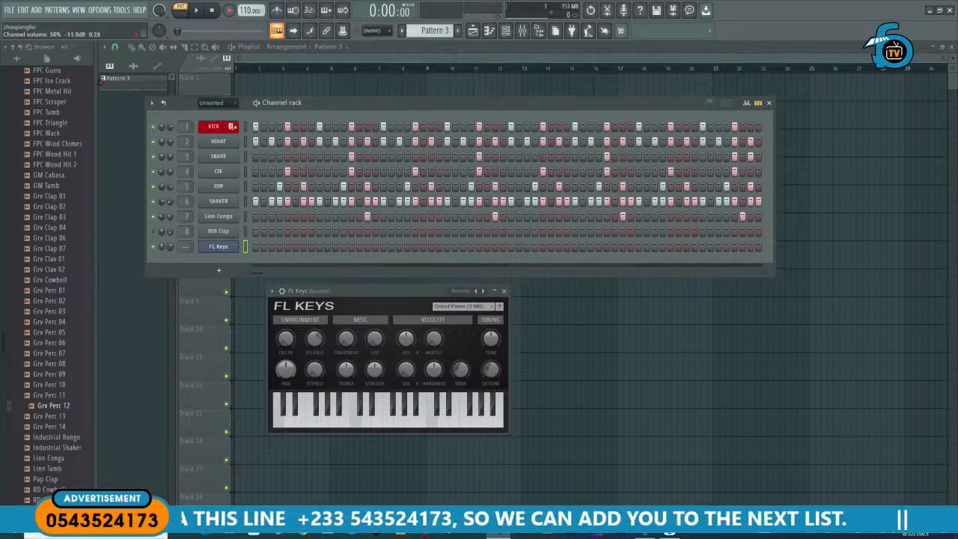
click(381, 416)
click(423, 415)
click(447, 416)
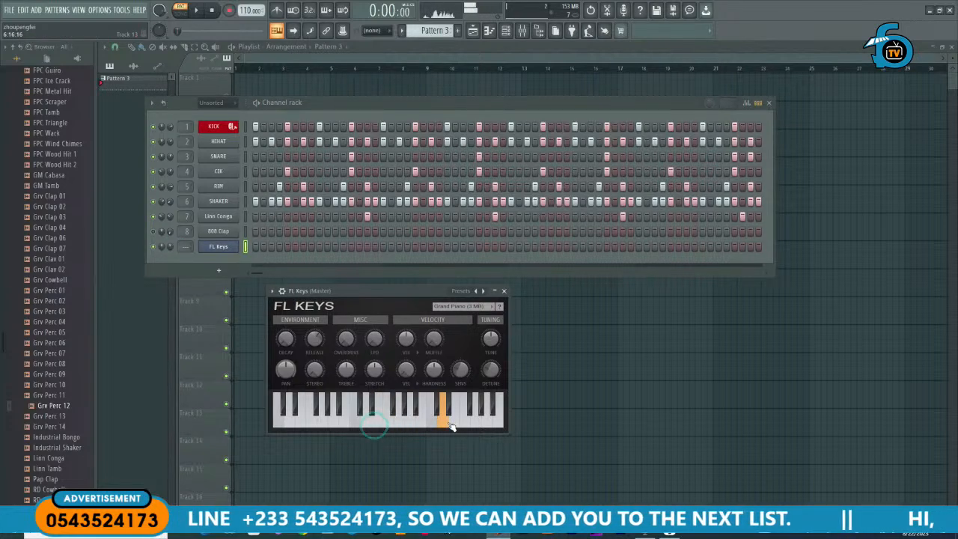
Step: Play FL Keys notes over the running pattern, with its channel volume lowered to about 45%, and stop playback
click(173, 245)
click(411, 419)
key(space)
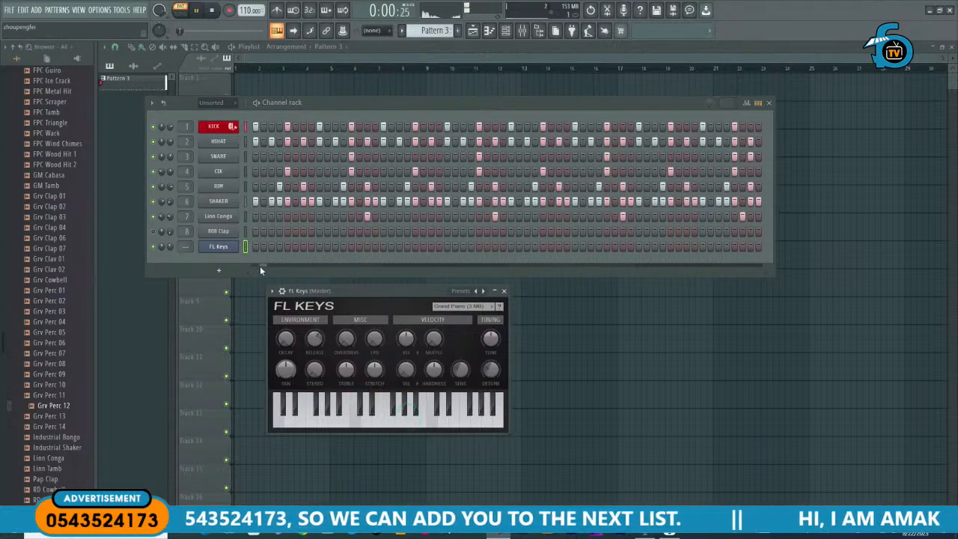
click(374, 425)
click(437, 424)
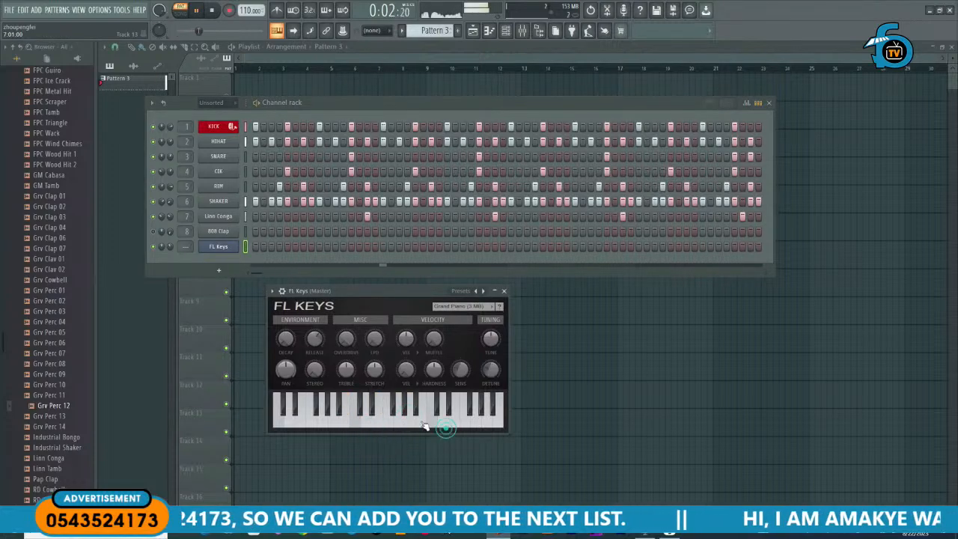
mouse_move(436, 423)
mouse_down()
mouse_move(447, 419)
mouse_move(311, 418)
mouse_up()
click(170, 247)
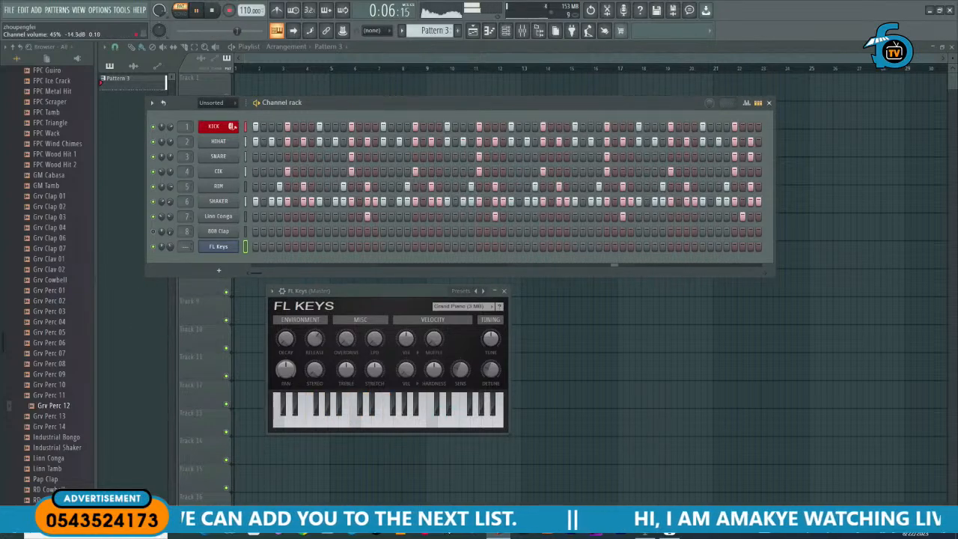
key(space)
click(438, 422)
click(427, 422)
click(417, 426)
mouse_move(406, 422)
mouse_down()
mouse_move(313, 426)
mouse_move(447, 423)
mouse_up()
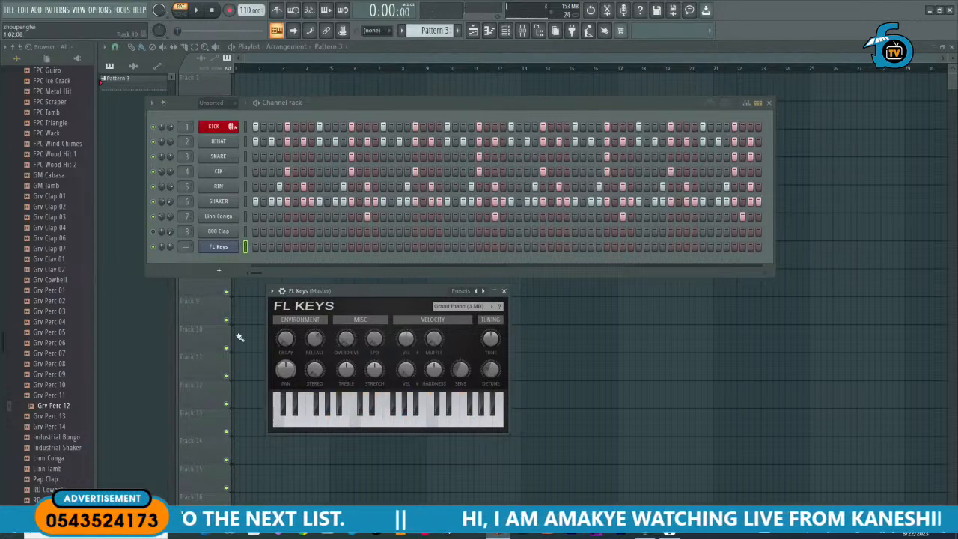
Step: Open the FL Keys channel in the piano roll and play the pattern briefly
right_click(218, 248)
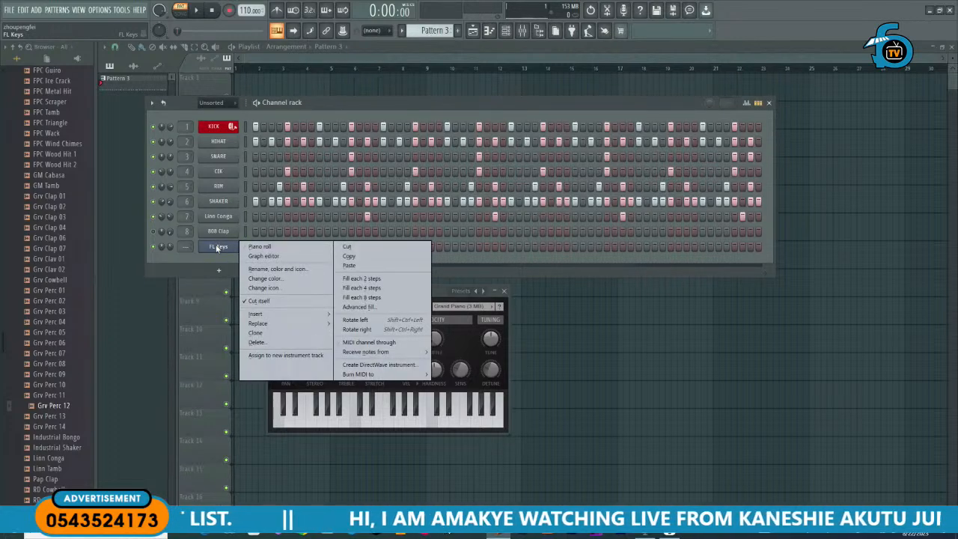
click(266, 249)
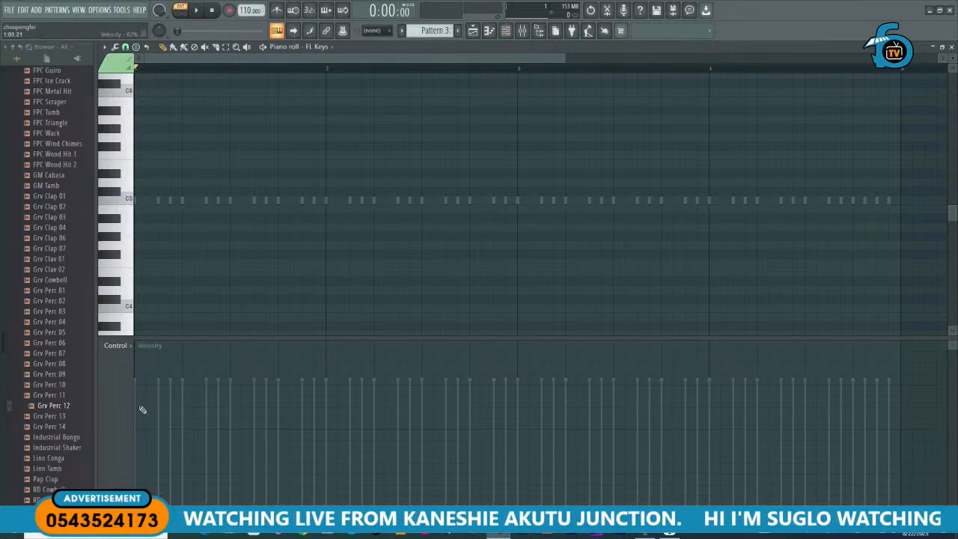
key(space)
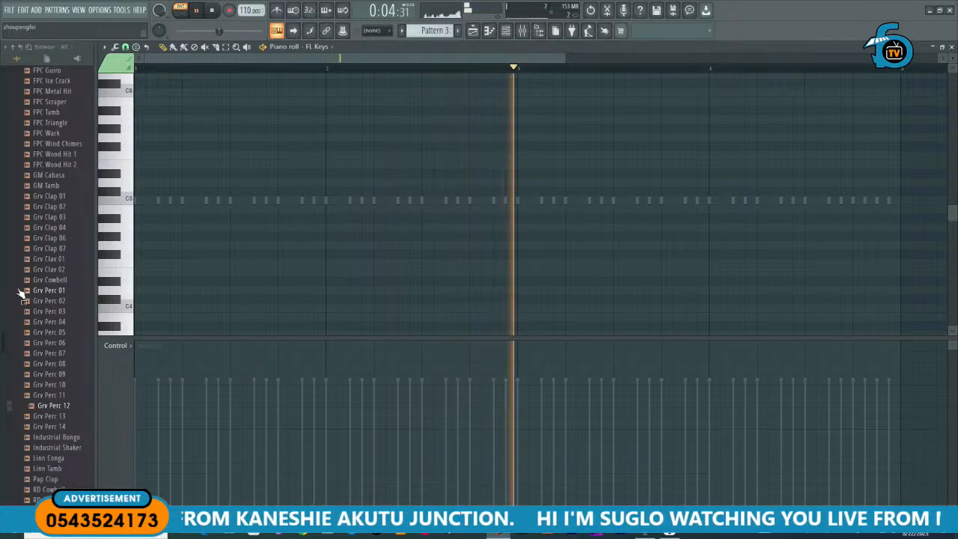
key(space)
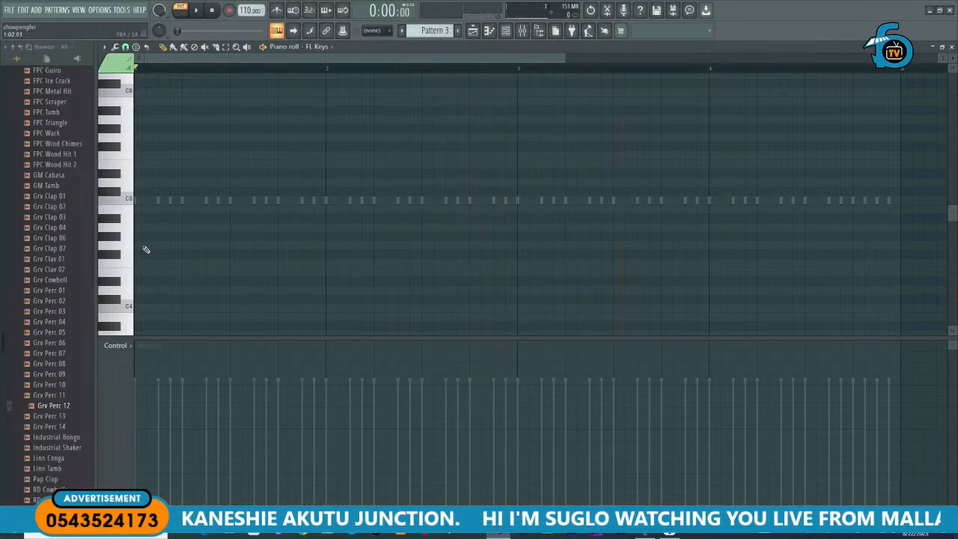
Step: Audition the D5 and C5 keys and place a C5 note at the start of bar 1
click(124, 182)
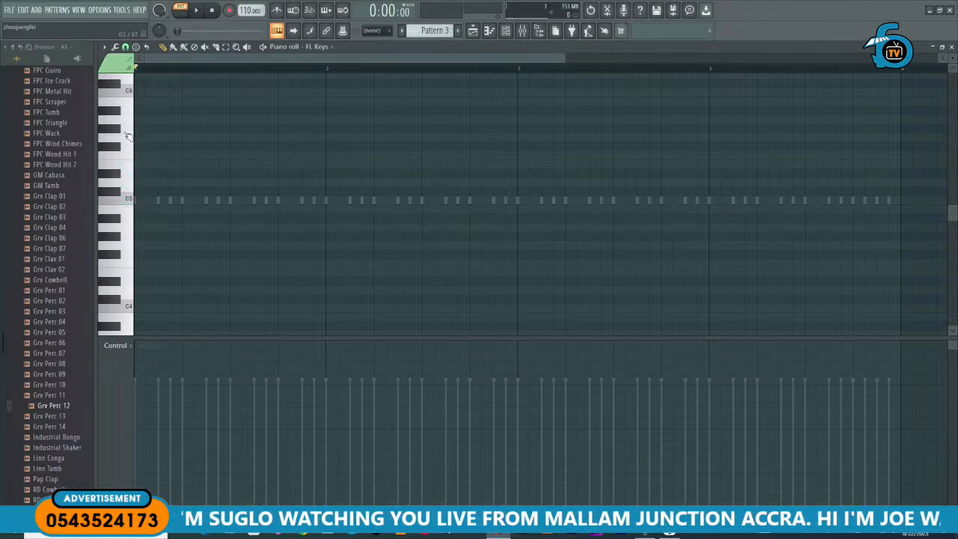
click(127, 199)
click(134, 203)
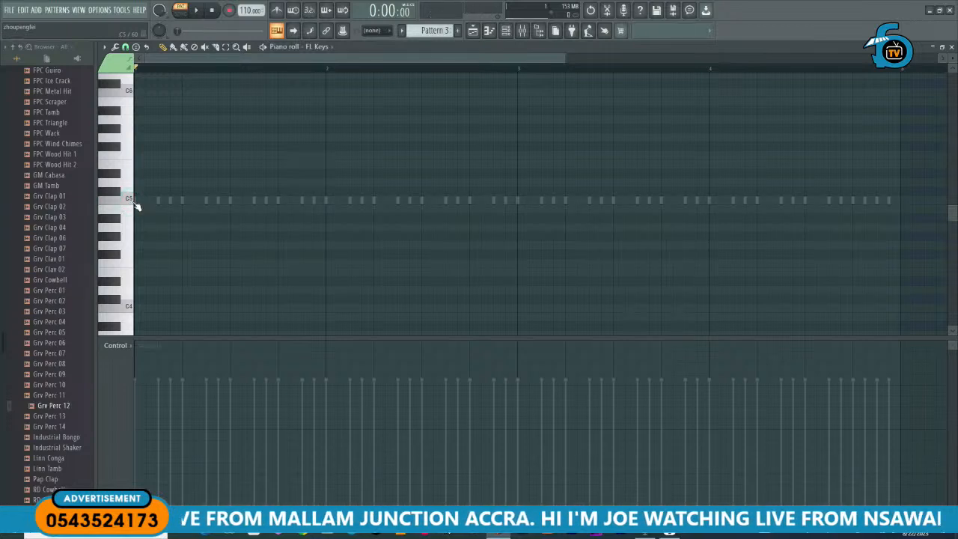
click(127, 200)
click(128, 202)
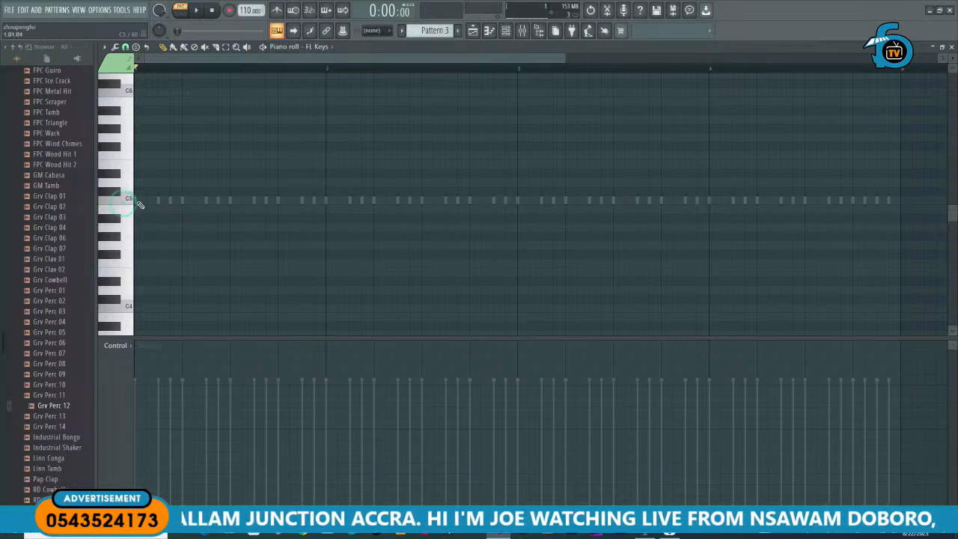
click(140, 201)
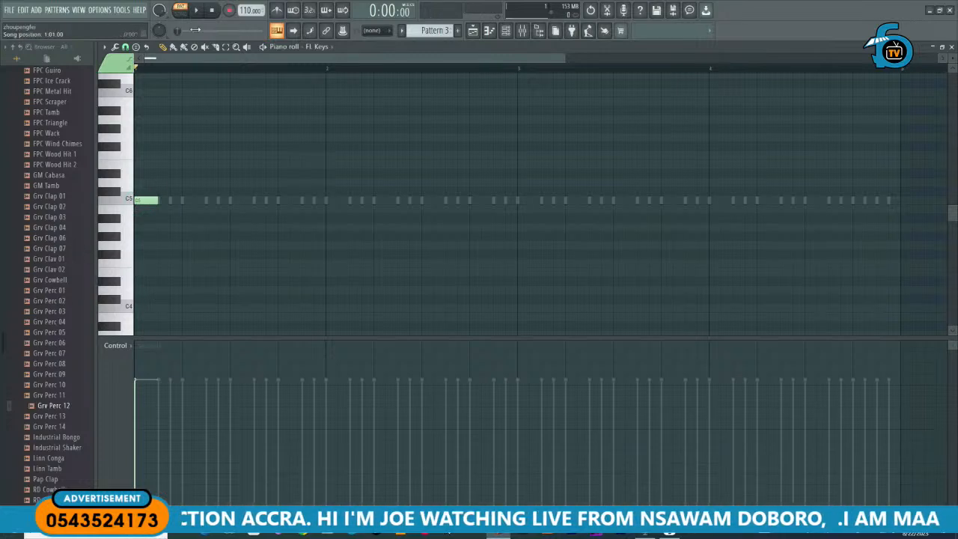
click(197, 10)
key(space)
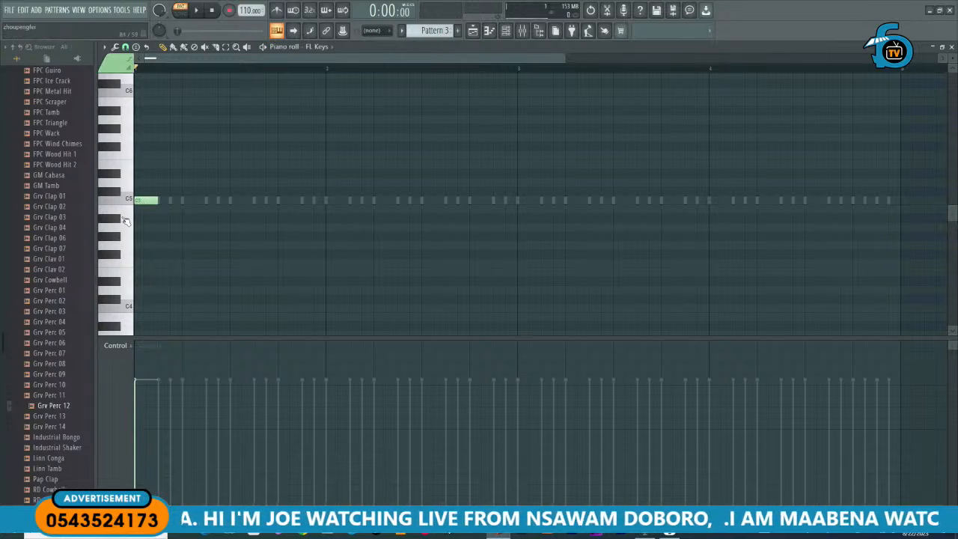
Step: Stack D5, F5, G#5 and B5 above the C5 note, play the pattern, and delete the four added notes
click(142, 182)
click(142, 155)
click(142, 128)
click(143, 102)
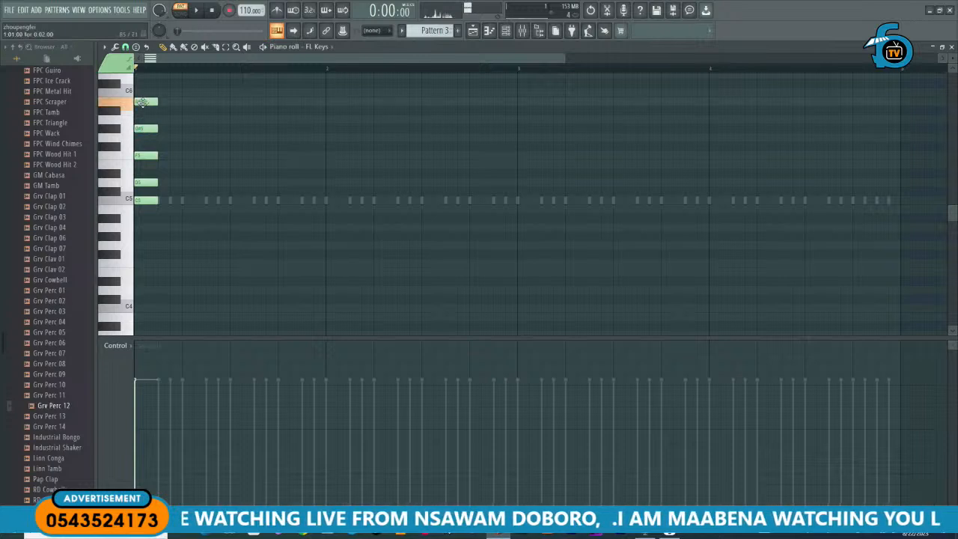
key(space)
key(space)
key(space)
key(space)
right_click(146, 102)
right_click(146, 128)
right_click(146, 155)
right_click(147, 183)
Step: Scatter D5, F#5, A#5, G#5 and D#5 notes across bar 1, play the pattern, and delete them, keeping C5
click(166, 182)
click(214, 146)
click(202, 110)
click(262, 128)
click(274, 173)
key(space)
key(space)
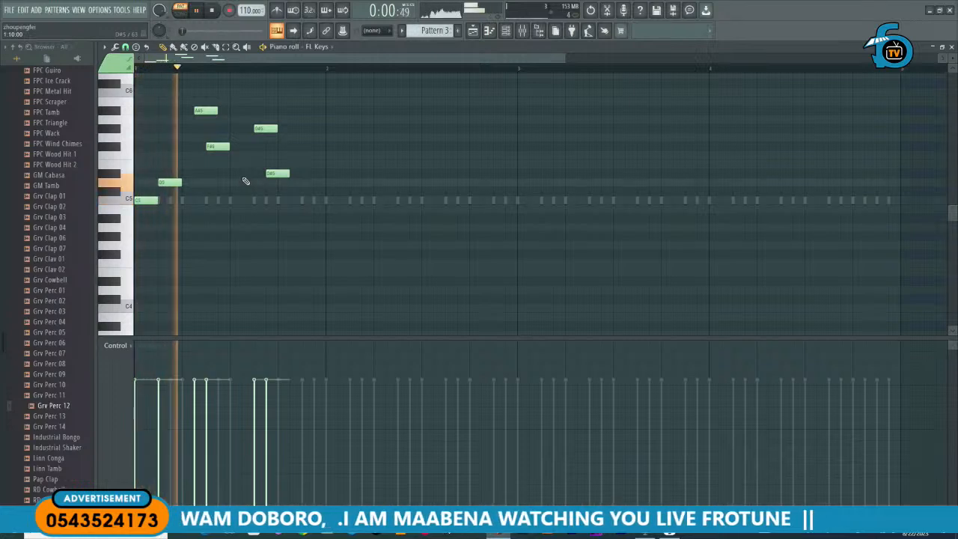
key(space)
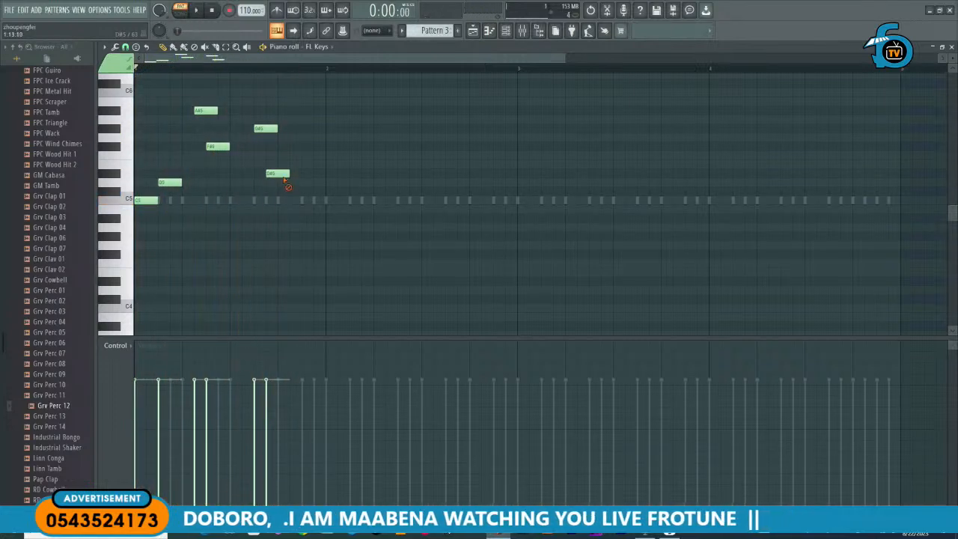
right_click(278, 173)
right_click(265, 128)
right_click(206, 110)
right_click(218, 146)
right_click(174, 184)
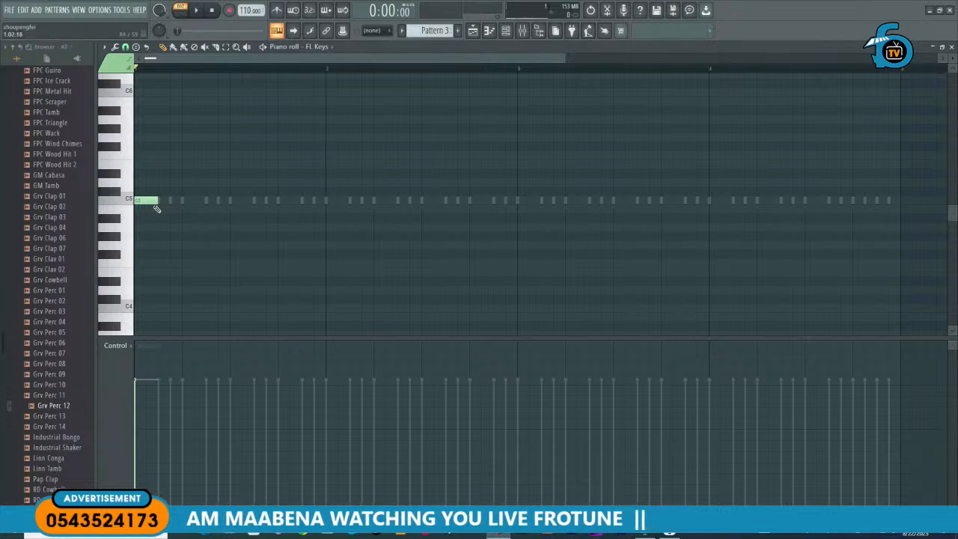
Step: Lengthen the C5 note to four steps and add E5 and G5 above it to build a C major chord
drag(159, 201, 187, 203)
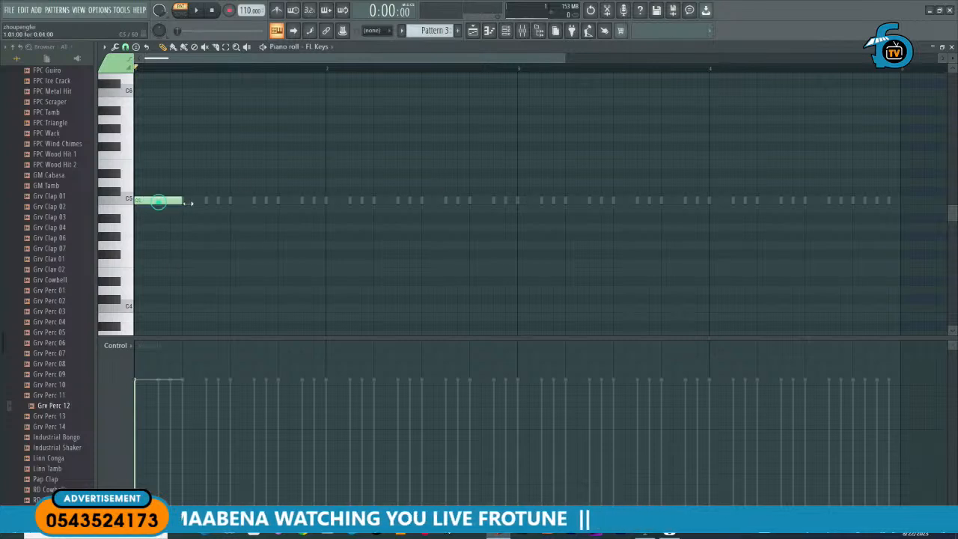
click(143, 200)
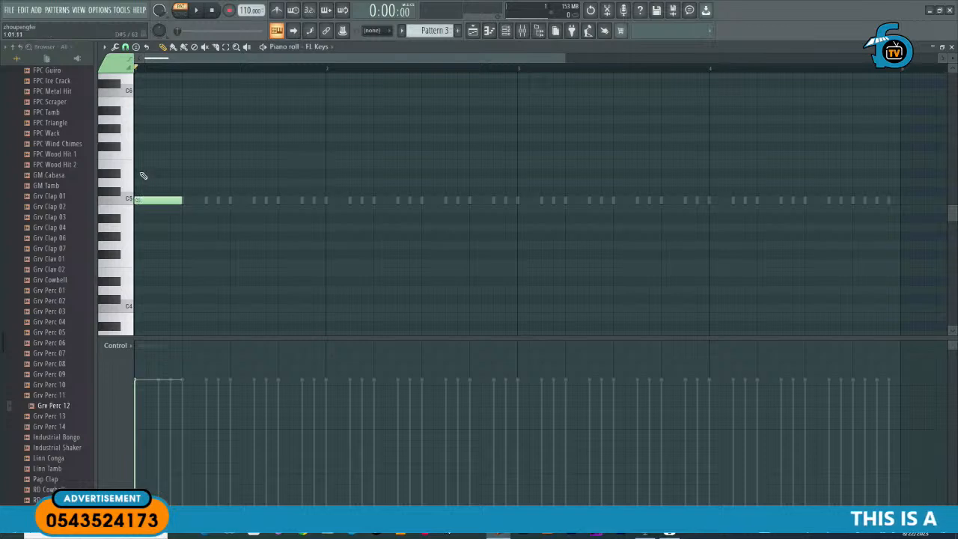
click(139, 202)
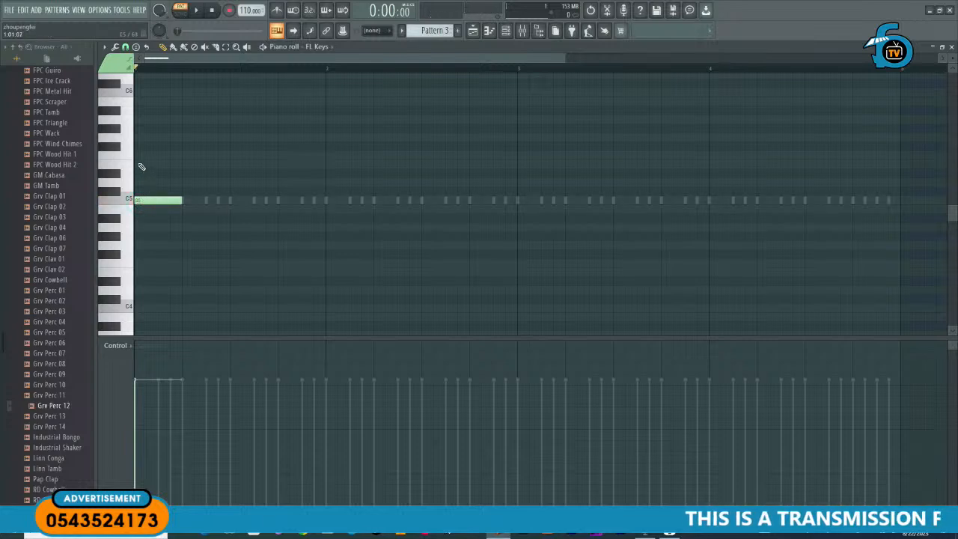
click(139, 165)
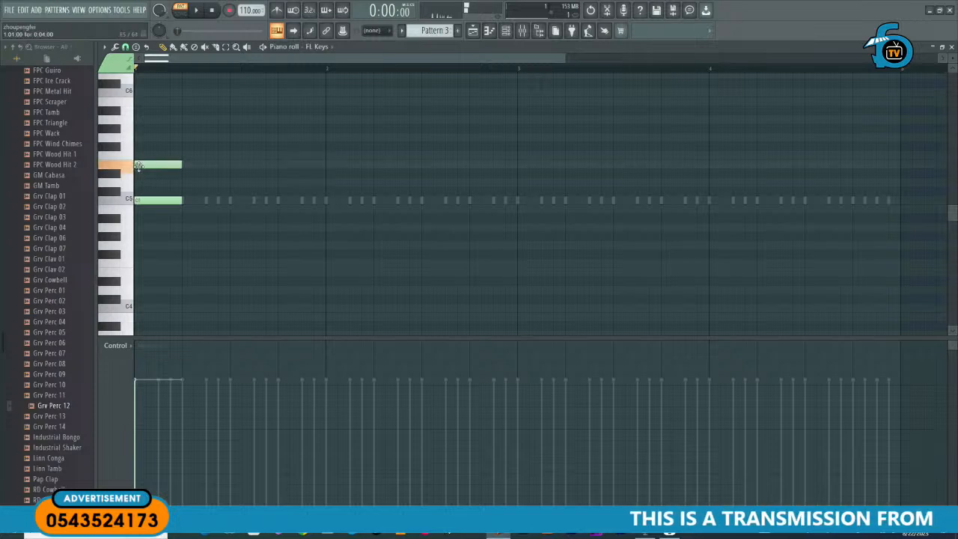
click(139, 136)
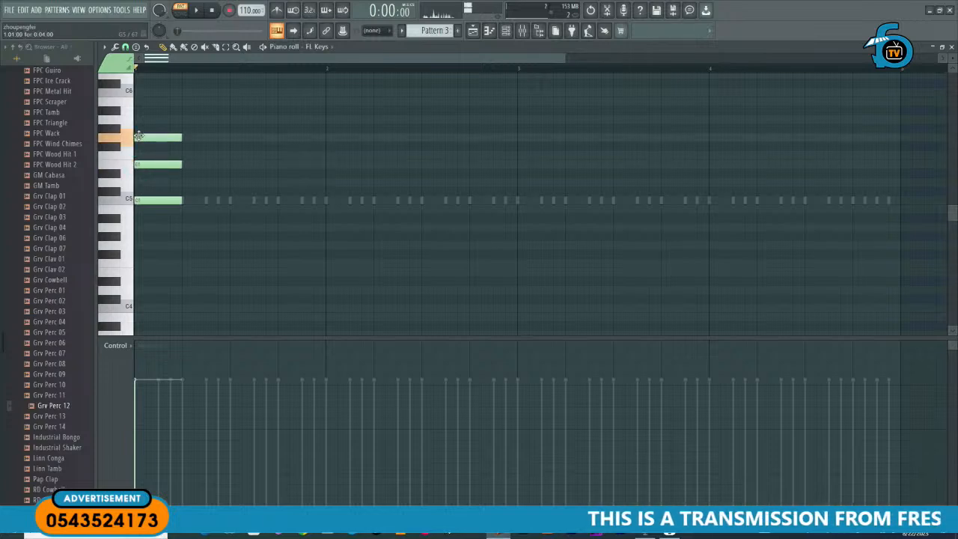
click(148, 200)
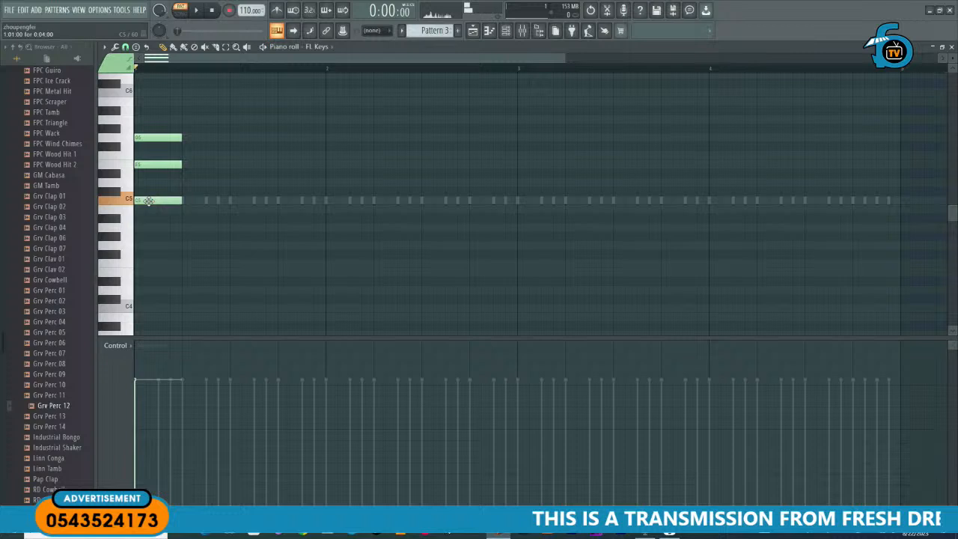
Step: Audition the E5 and G5 notes and delete the whole C major chord from bar 1
click(163, 163)
click(166, 137)
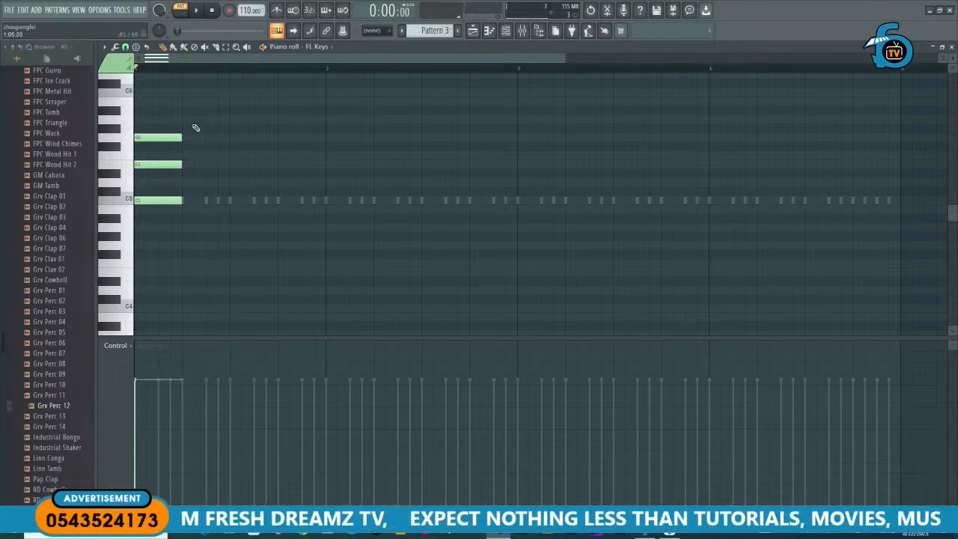
drag(208, 126, 188, 208)
key(Delete)
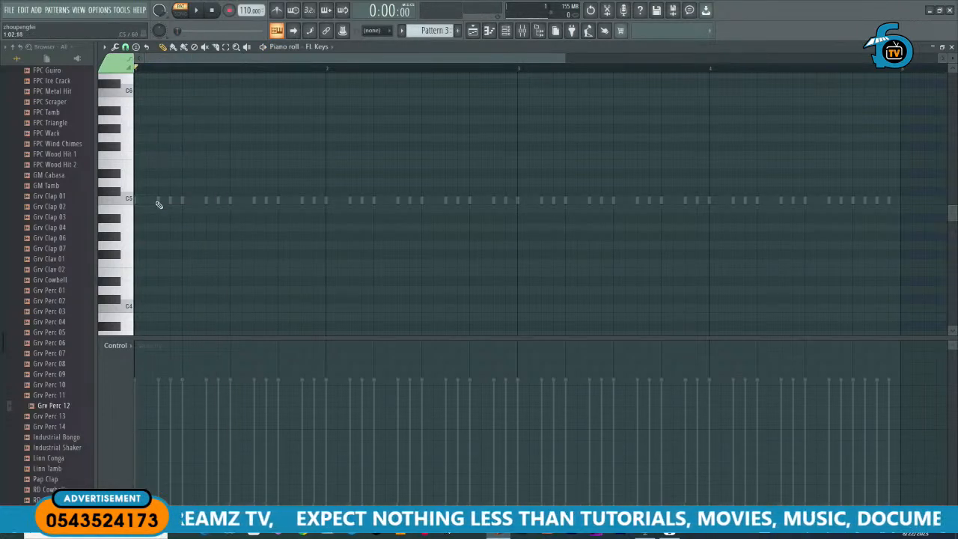
click(105, 48)
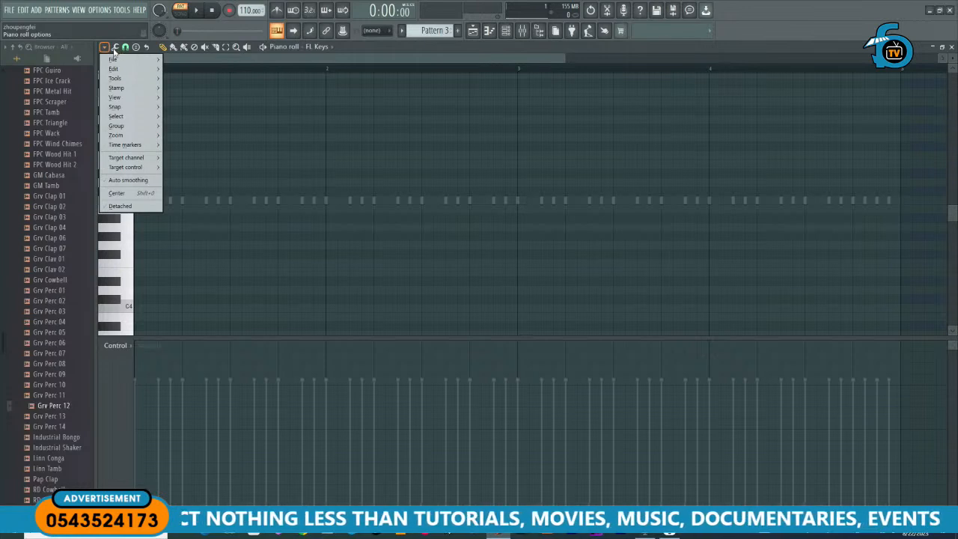
click(115, 48)
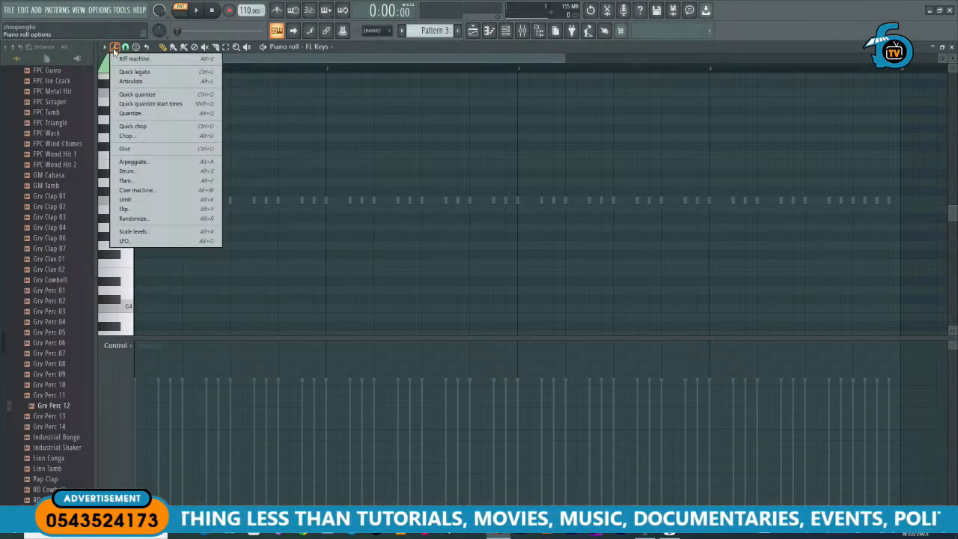
click(125, 47)
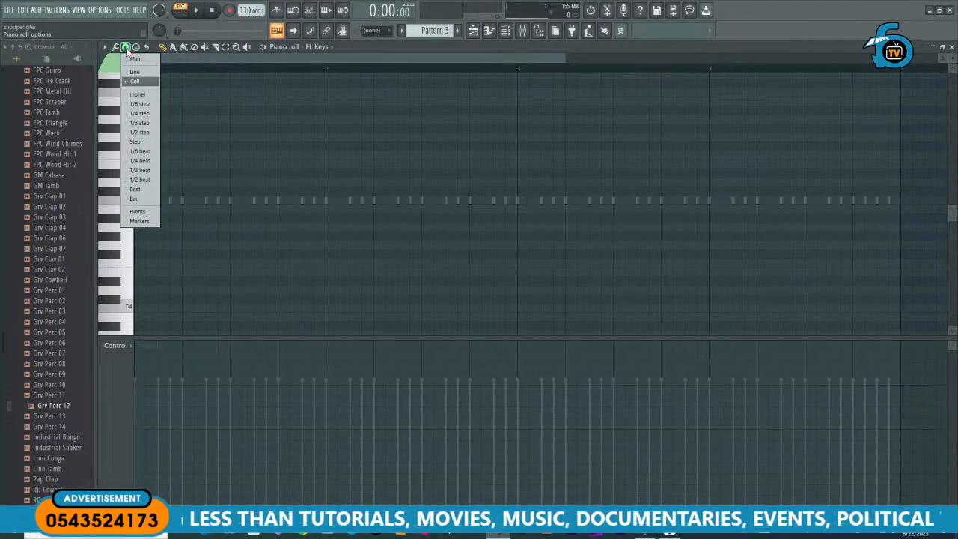
Step: Stamp a Major chord rooted on C5 at the start of bar 1 and play the pattern
click(136, 48)
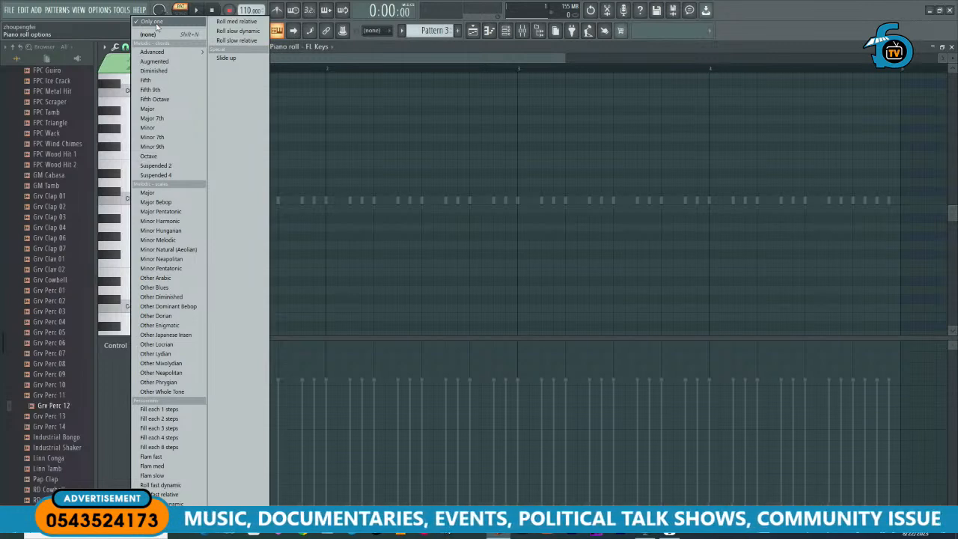
mouse_move(158, 53)
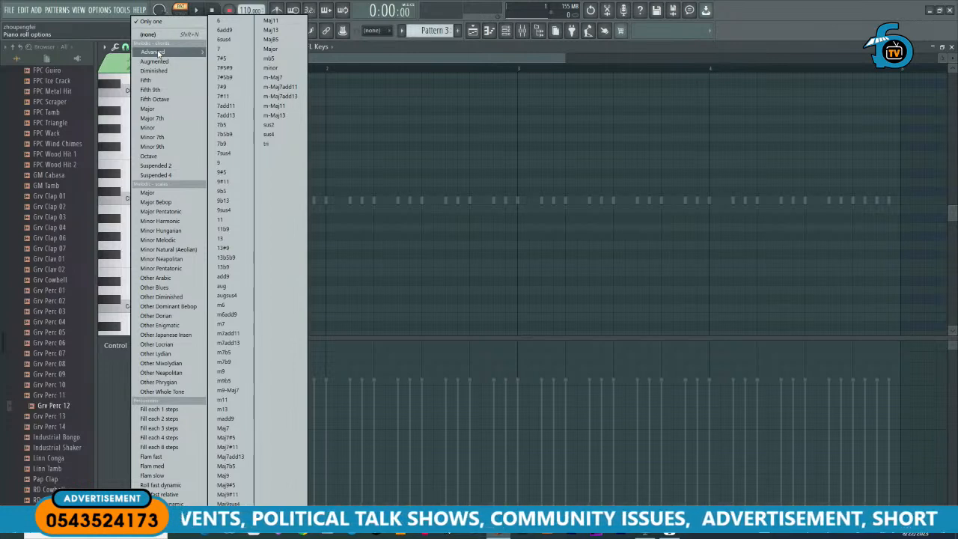
click(154, 110)
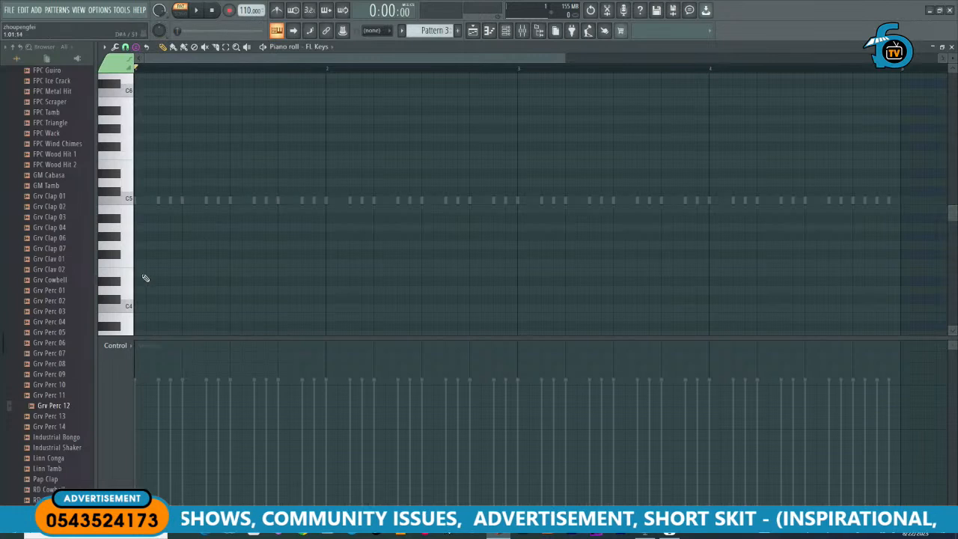
click(139, 201)
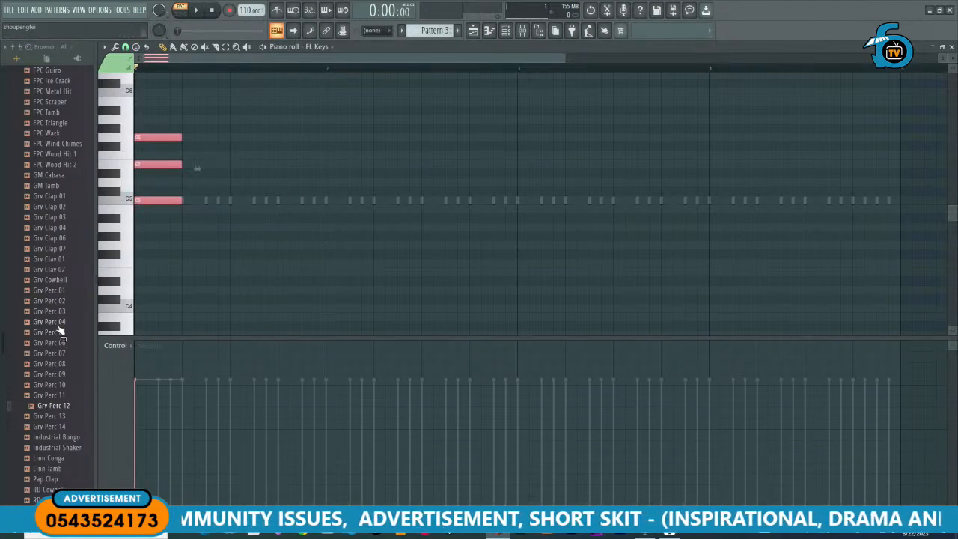
key(space)
key(space)
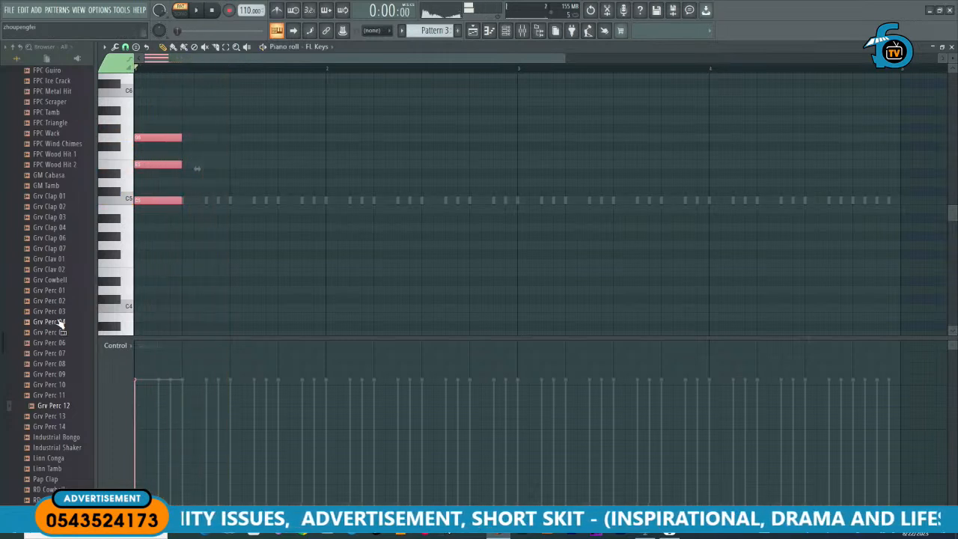
Step: Lengthen the stamped C major chord to eight steps and play the pattern
click(205, 128)
drag(204, 123, 223, 217)
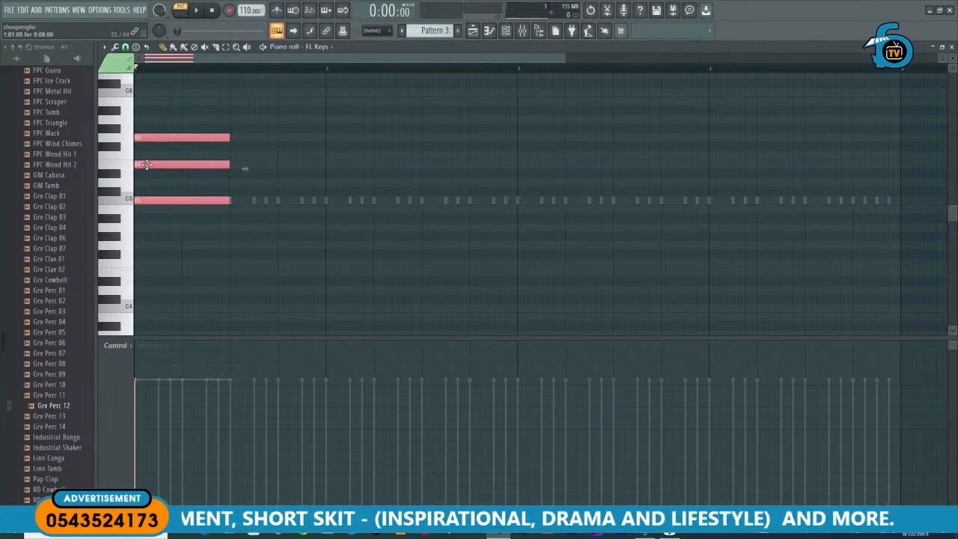
key(space)
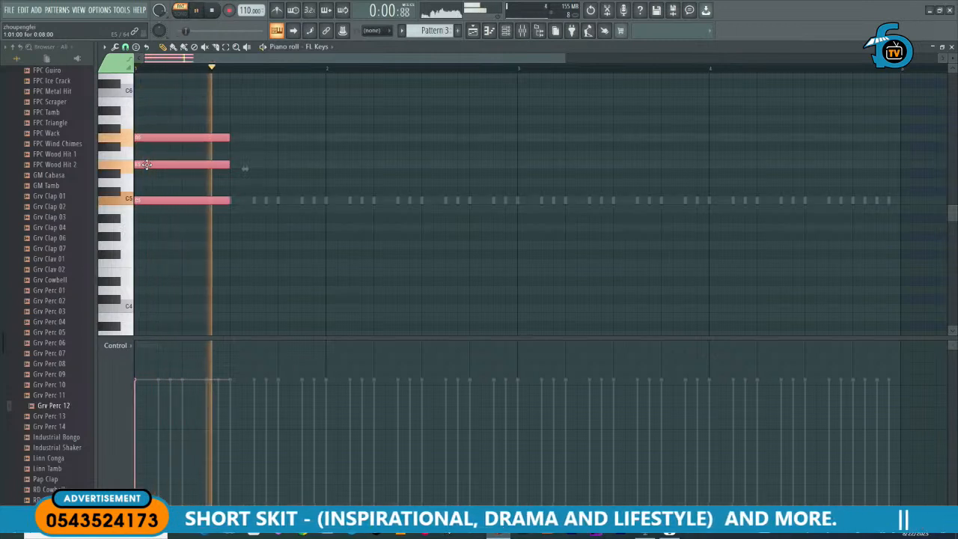
key(space)
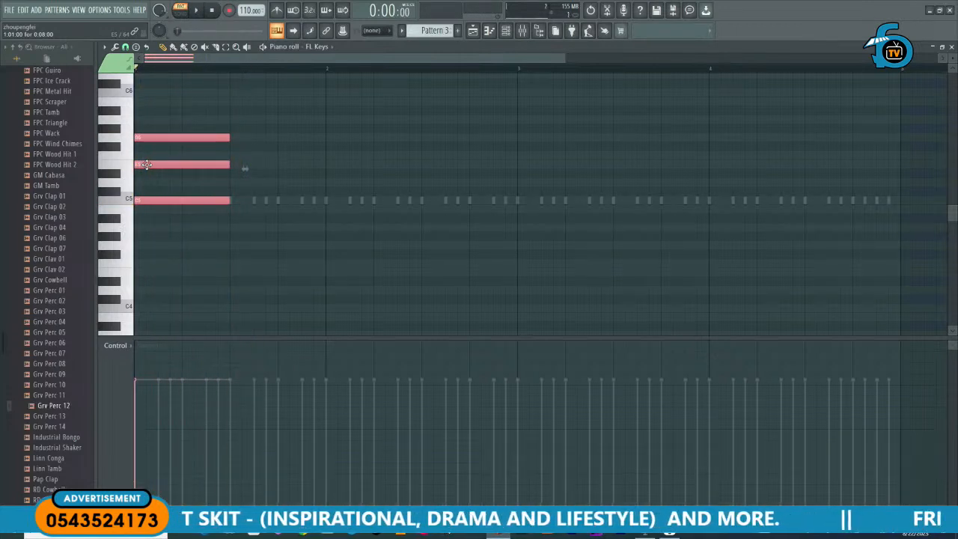
Step: Delete the C5, E5 and G5 notes of the stamped chord
right_click(154, 199)
right_click(154, 164)
right_click(157, 138)
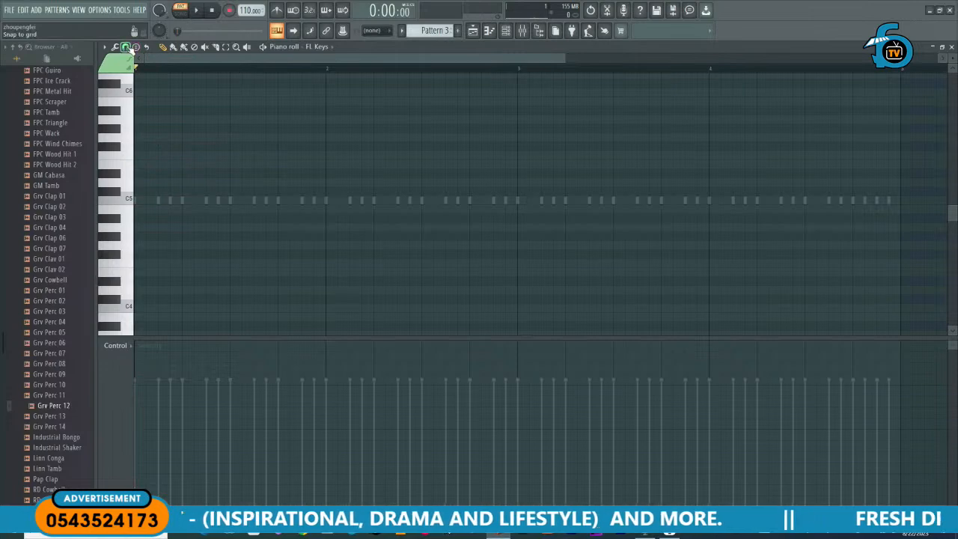
Step: Choose the Major chord stamp, audition the C6 and A5 keys, and place an A major chord rooted on A5 in bar 1
click(126, 47)
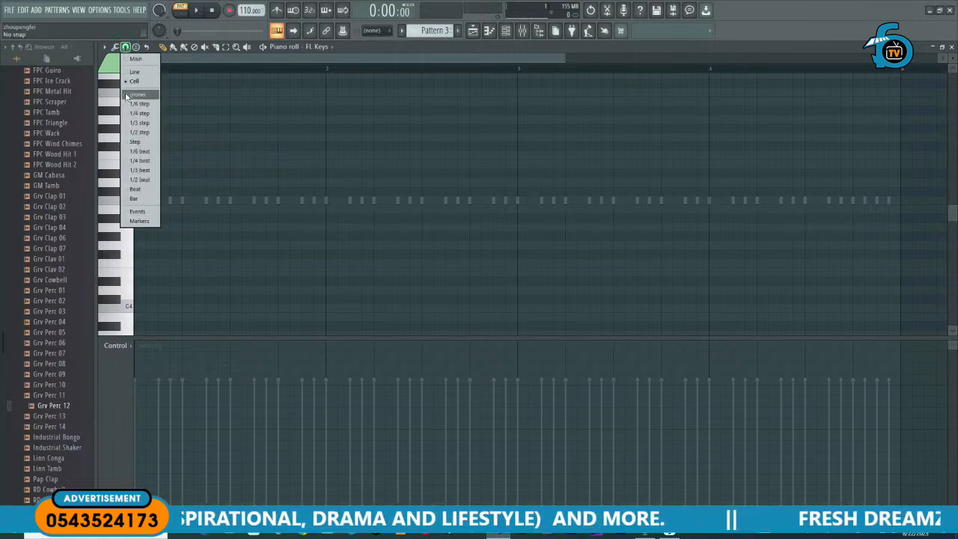
click(136, 48)
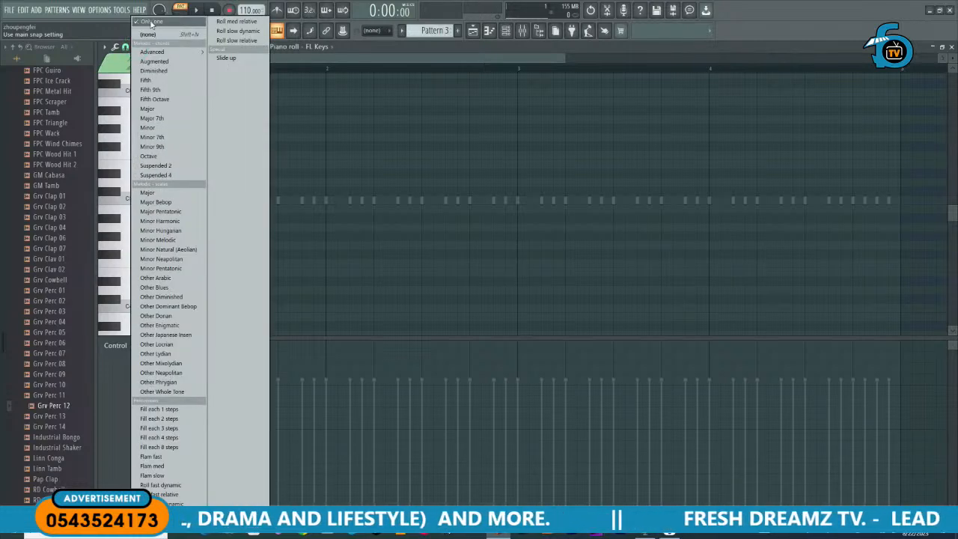
click(158, 112)
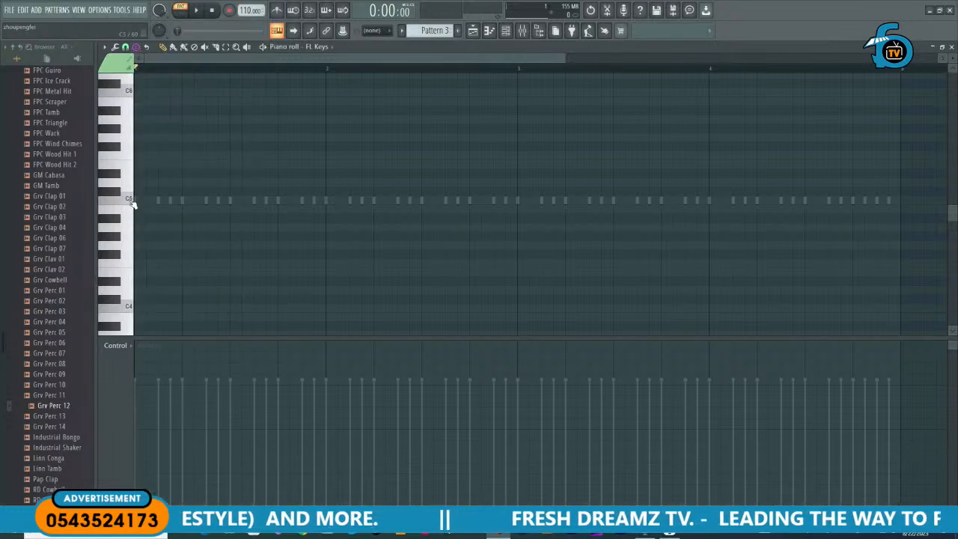
click(129, 153)
scroll(176, 216, up, 3)
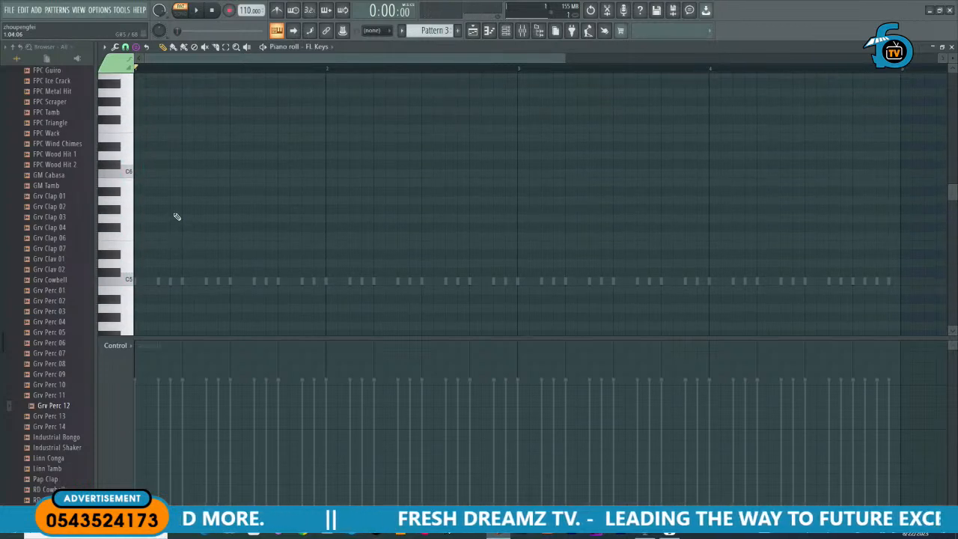
scroll(177, 216, down, 2)
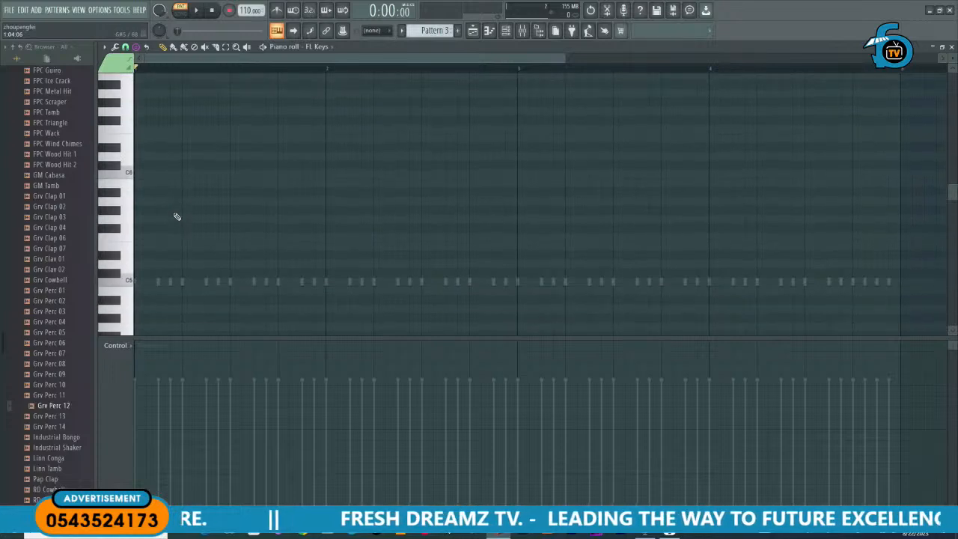
scroll(176, 216, up, 3)
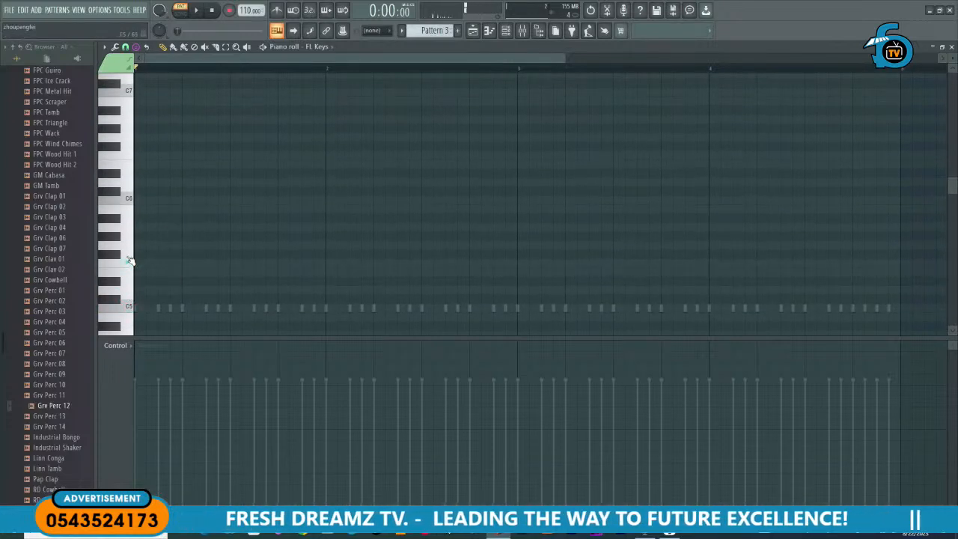
click(129, 203)
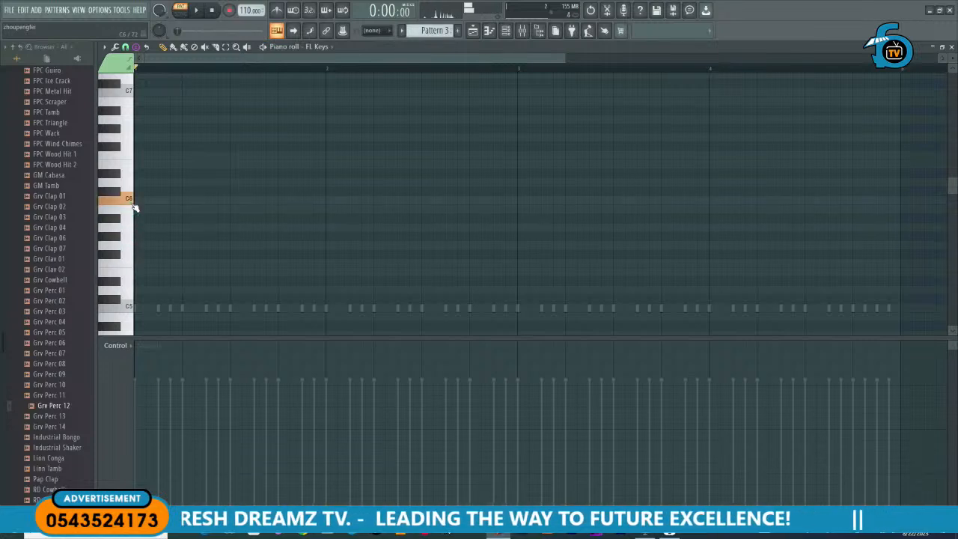
click(130, 234)
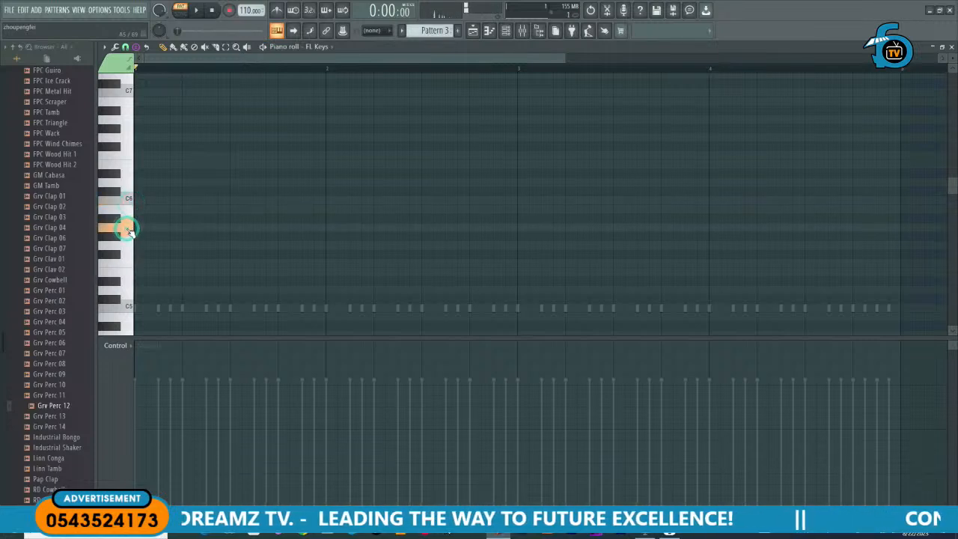
click(129, 224)
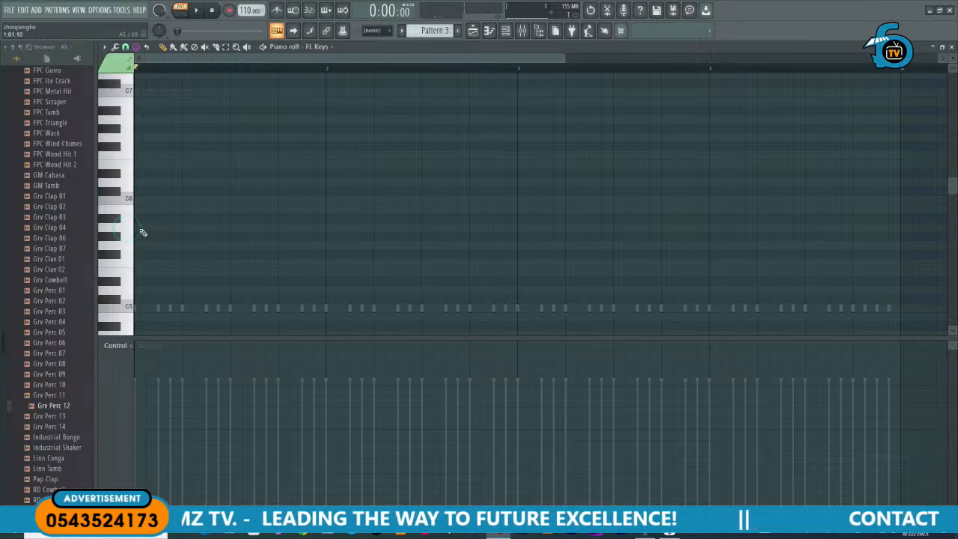
click(138, 228)
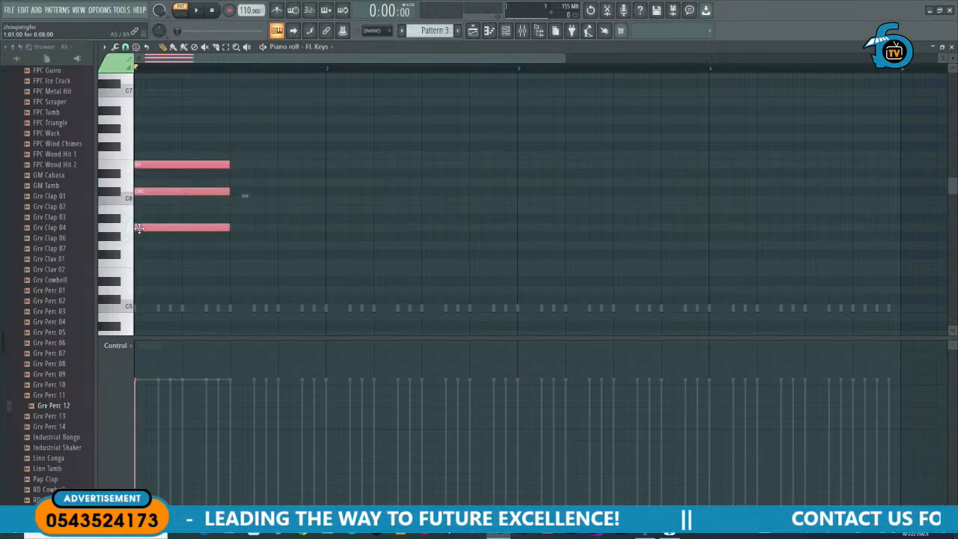
Step: Play the A major chord and audition its C#6 key several times
key(space)
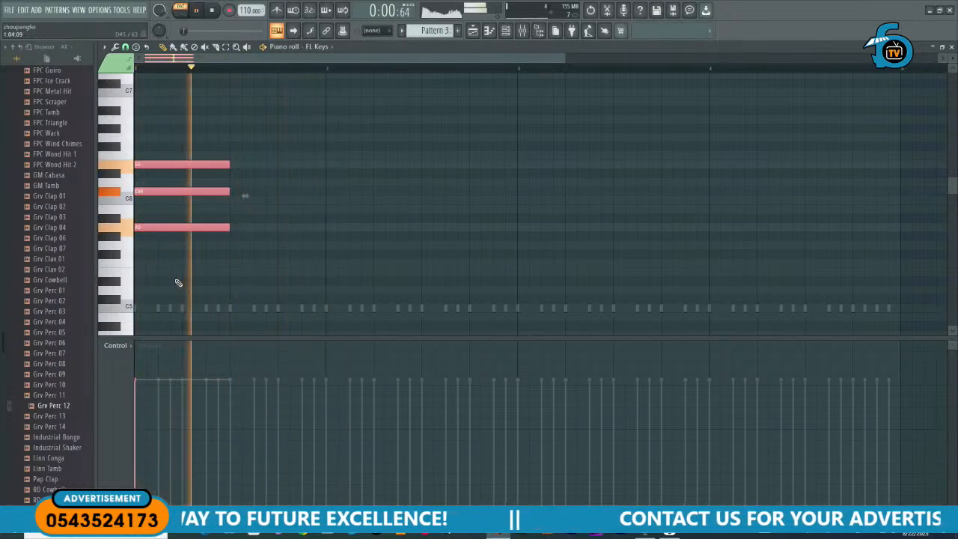
key(space)
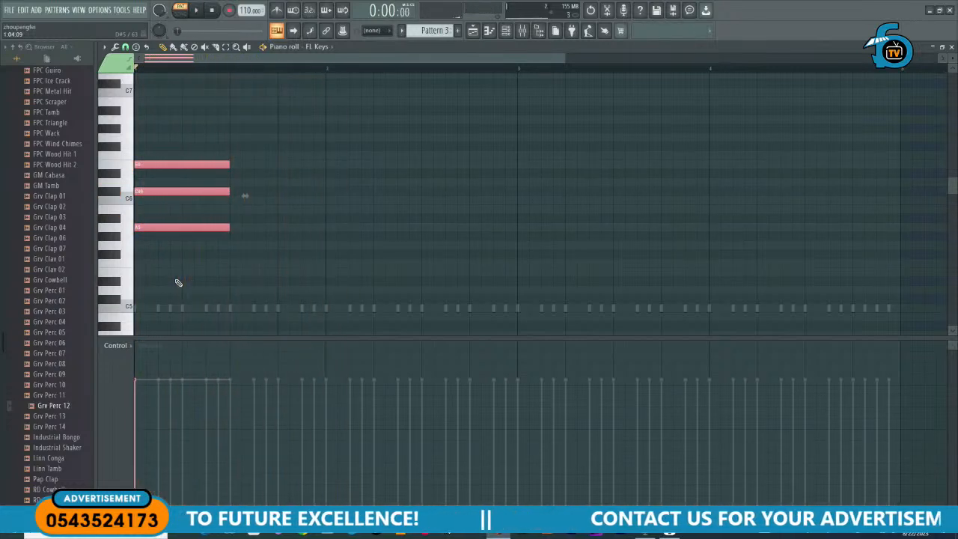
click(117, 194)
click(117, 193)
click(117, 195)
click(117, 195)
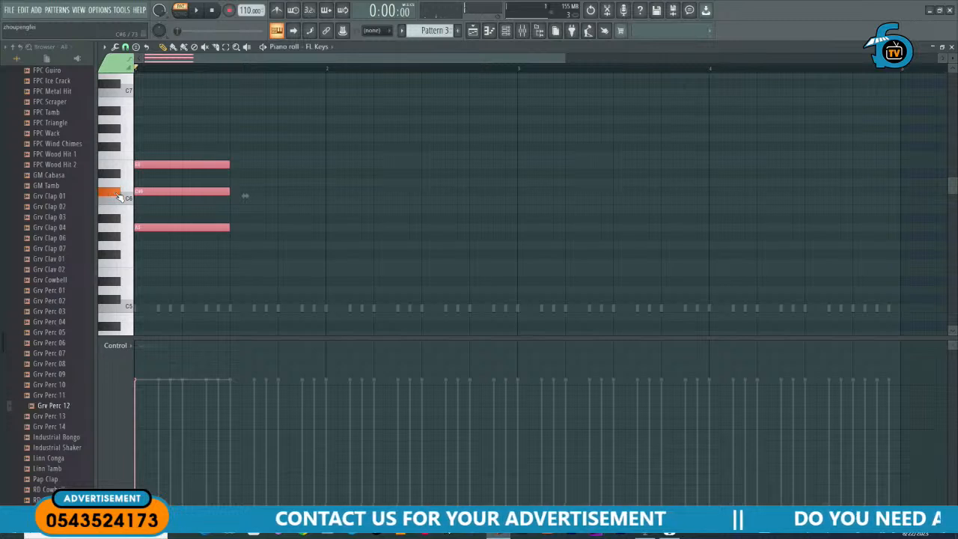
Step: Lower the chord's C#6 note to C6 to make it A minor, and play the pattern
drag(256, 180, 160, 200)
key(space)
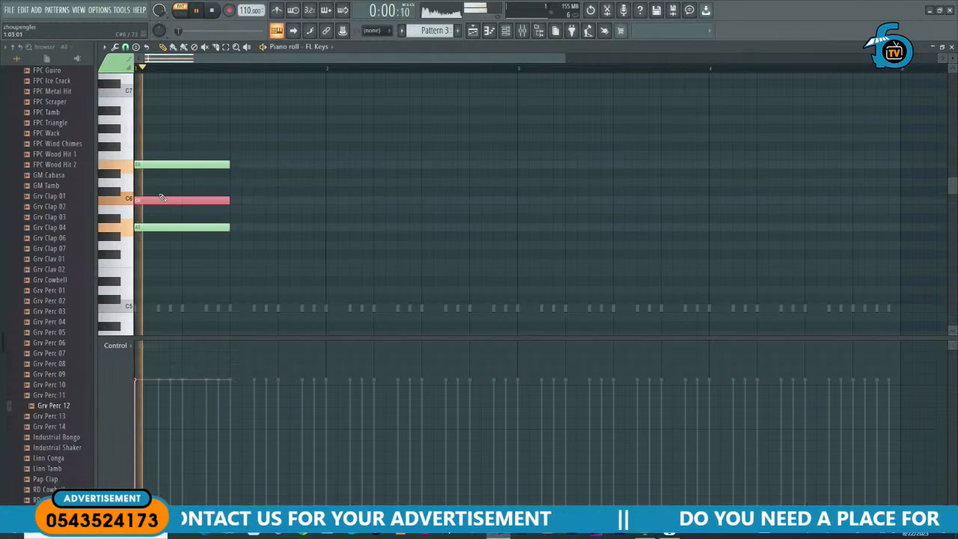
key(space)
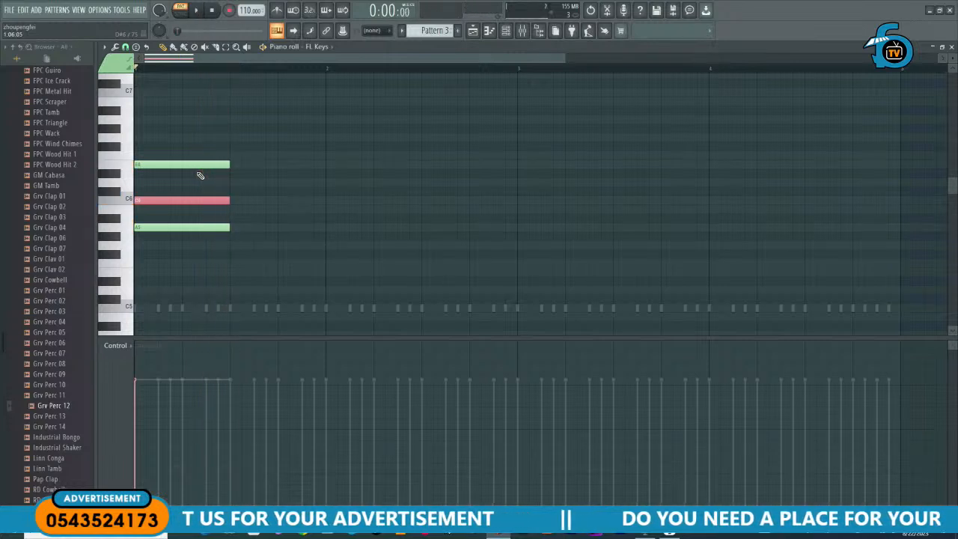
key(space)
key(space)
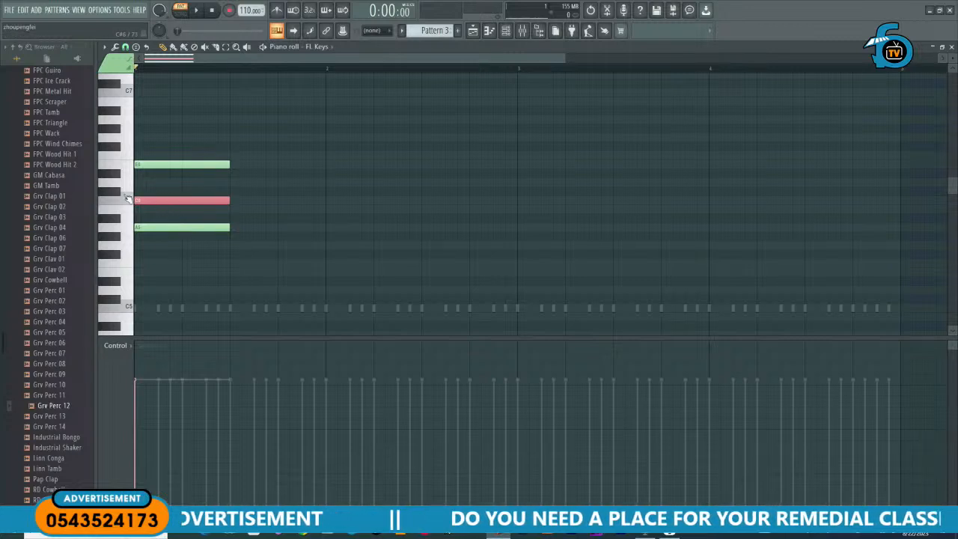
Step: Delete the A5, C6 and E6 notes of the A minor chord
right_click(158, 203)
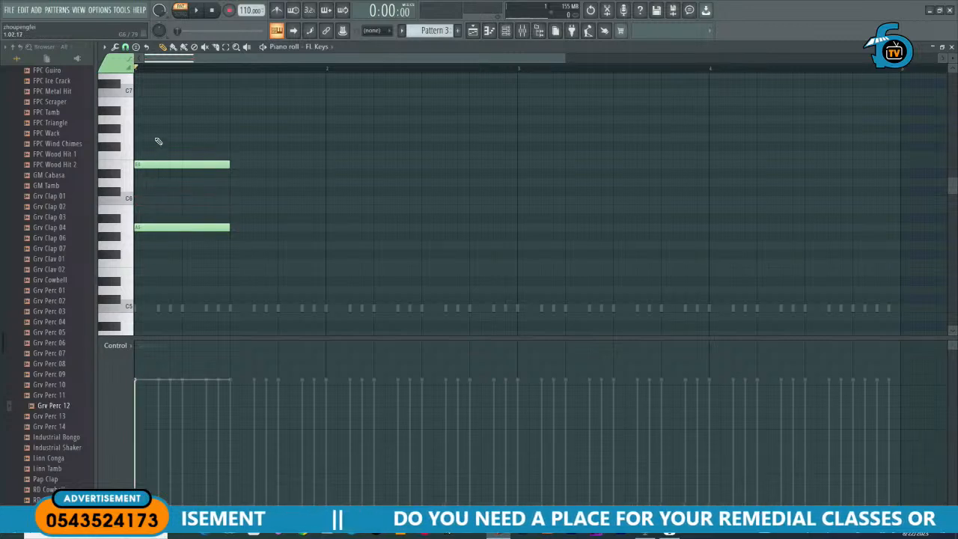
right_click(155, 227)
right_click(153, 164)
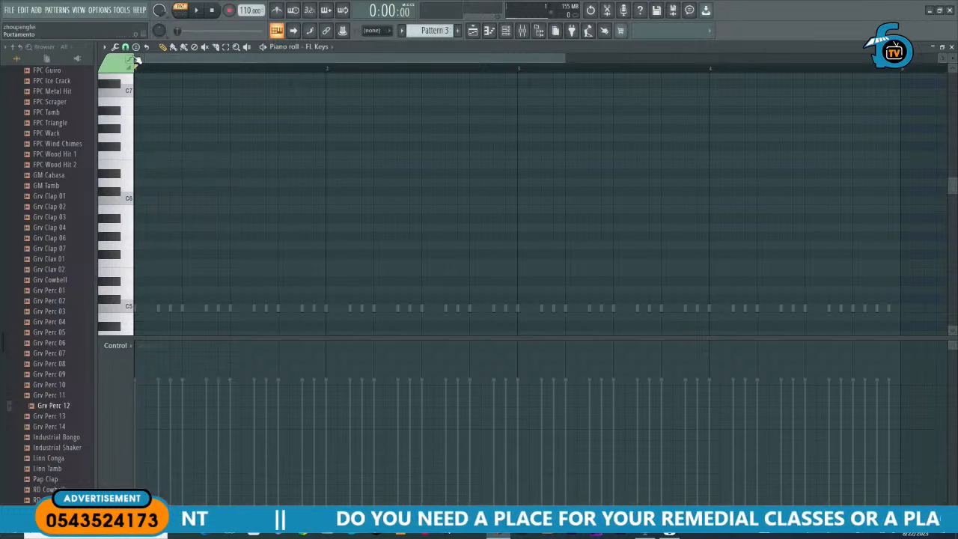
Step: Turn off the stamp's Only one option and choose the Major chord stamp
click(137, 48)
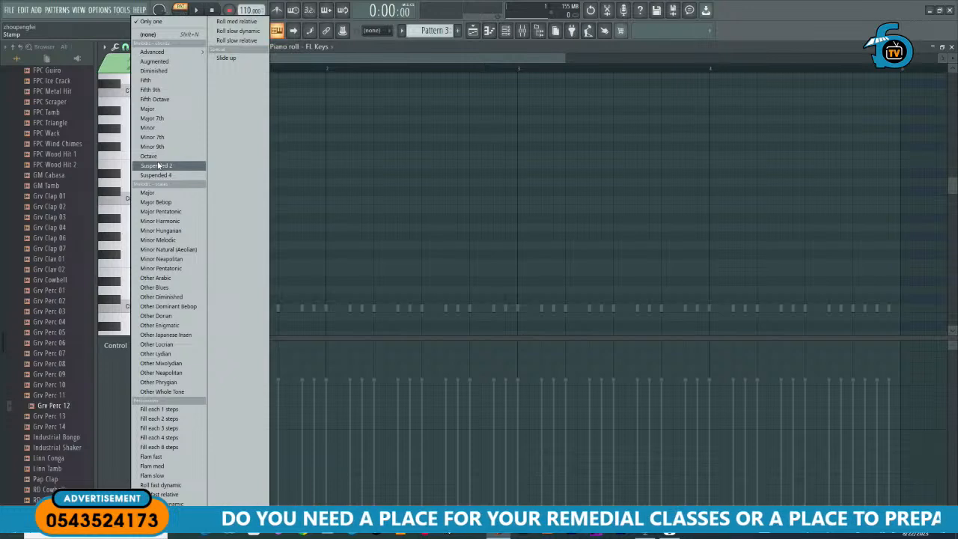
click(141, 22)
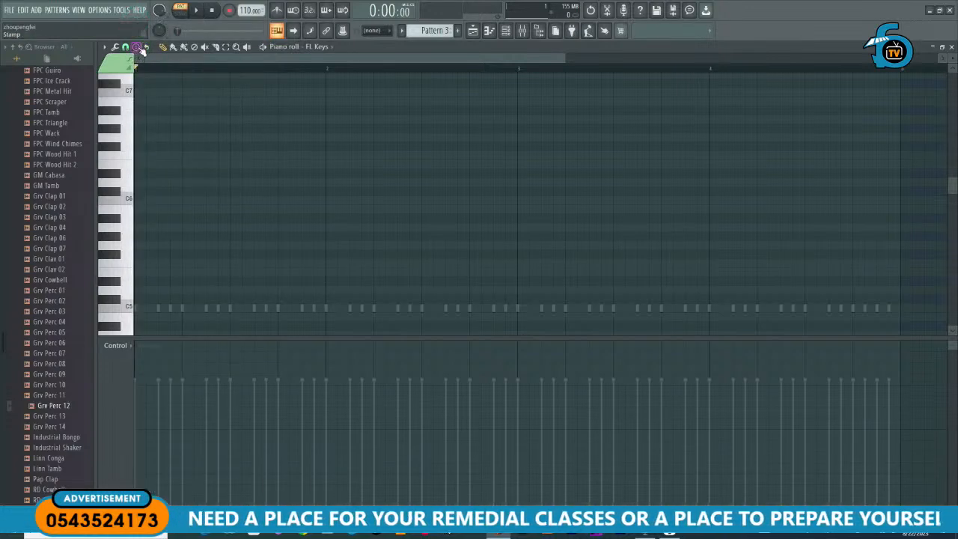
click(138, 50)
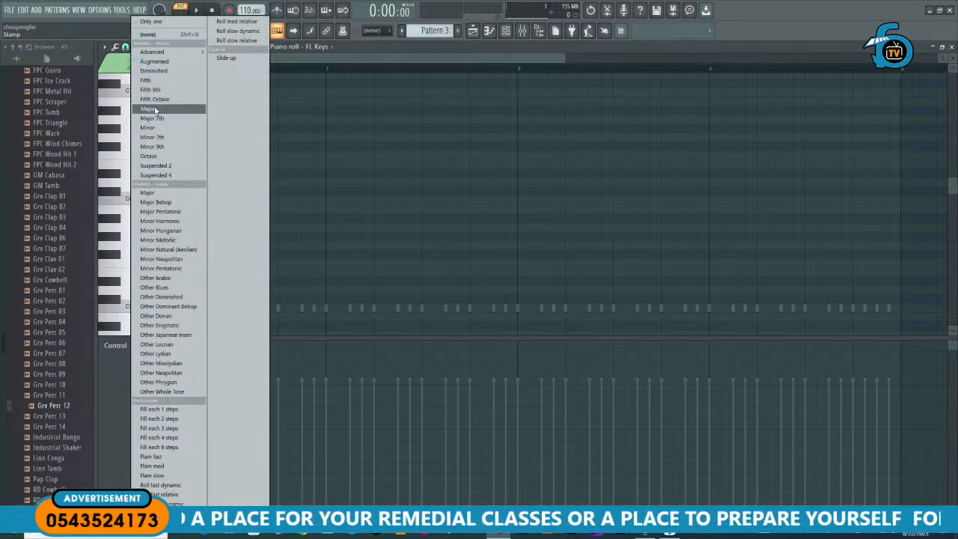
click(155, 110)
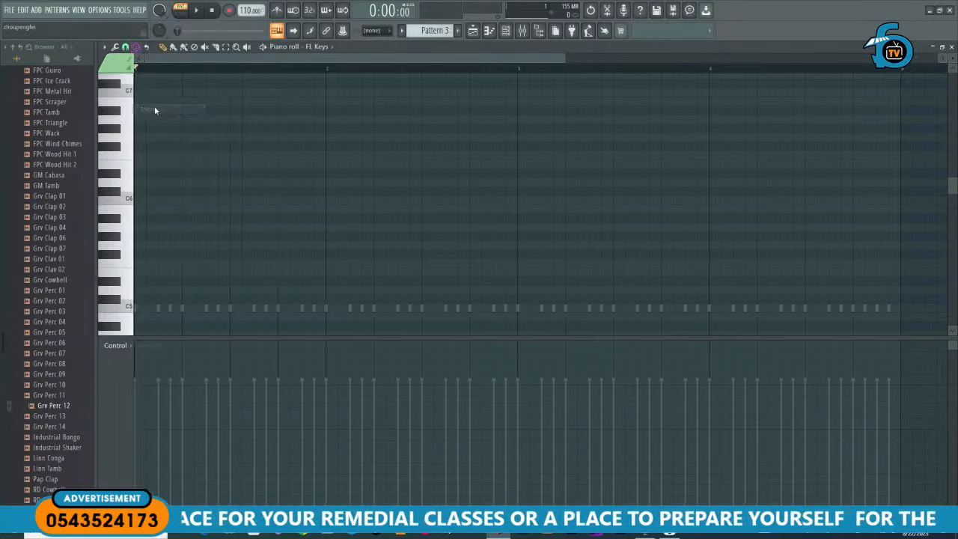
Step: Try a C major chord rooted on C6 in bar 1, then delete it and play the pattern without it
click(137, 200)
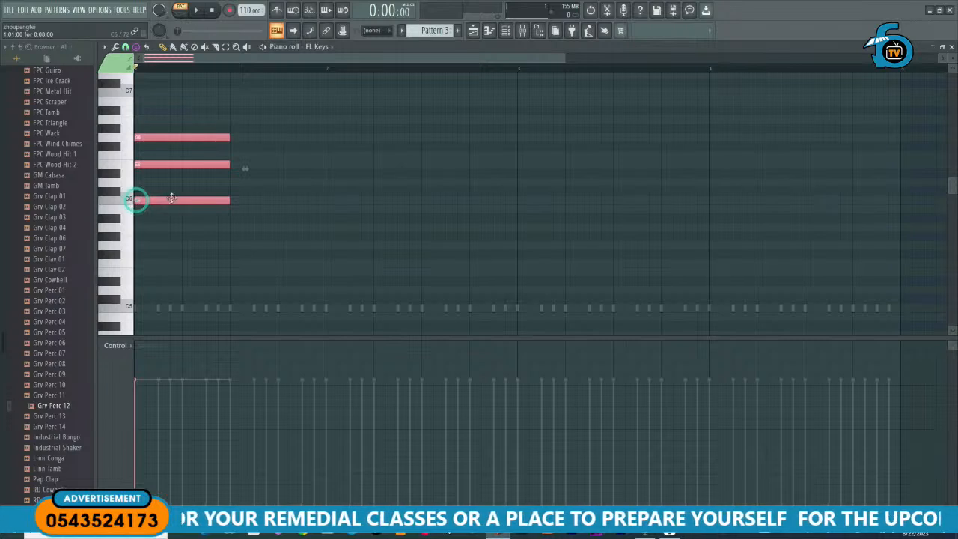
key(space)
key(space)
right_click(162, 200)
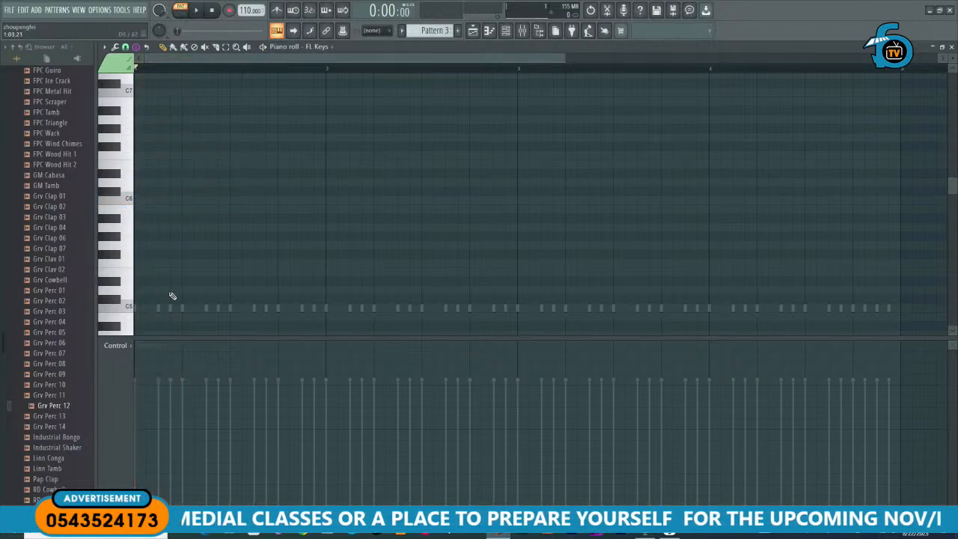
key(space)
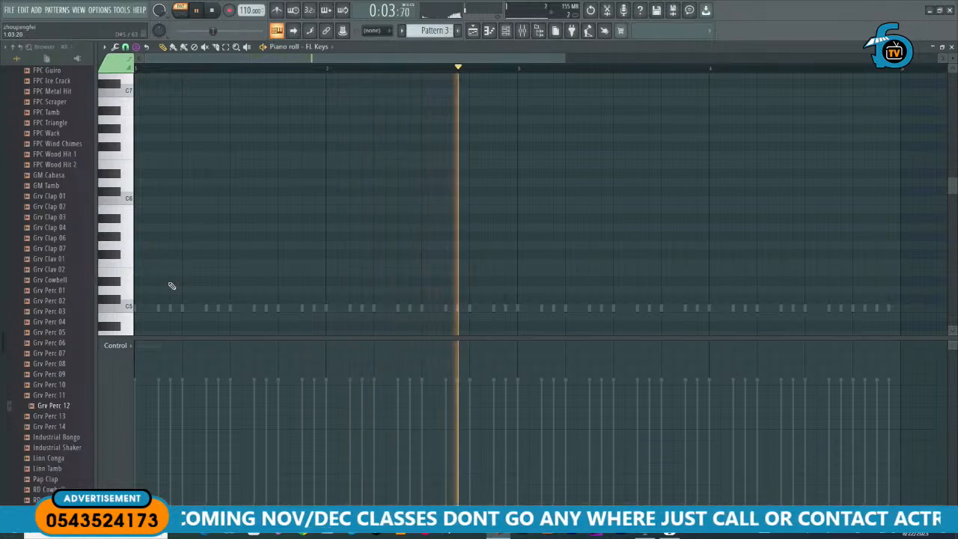
key(space)
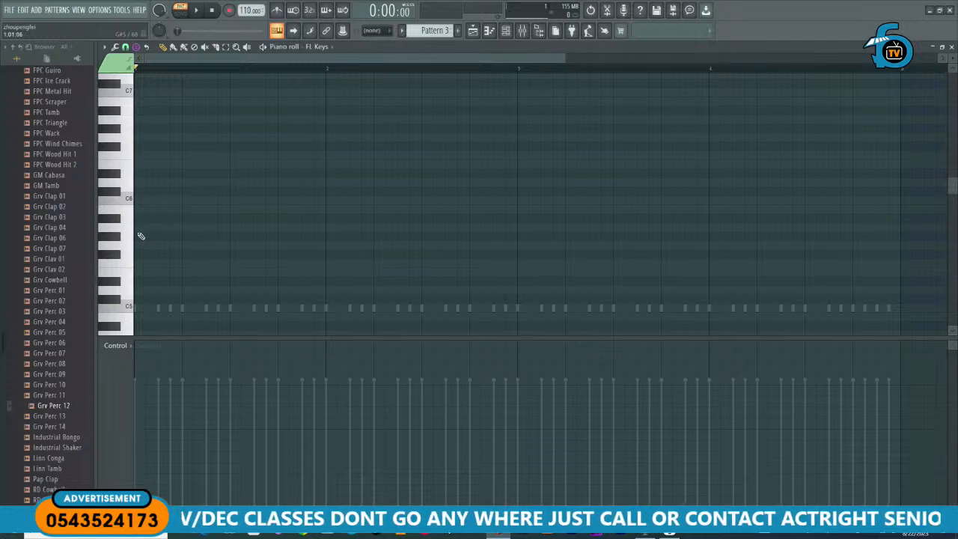
Step: Stamp an A major chord rooted on A5 at bar 1, lower its C#6 note to C6, and play it
click(138, 228)
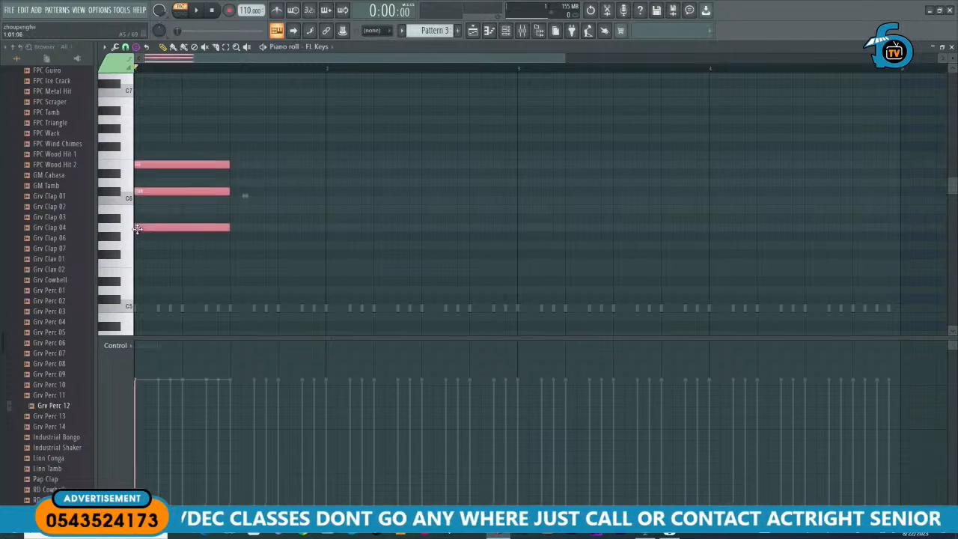
click(146, 191)
drag(161, 195, 161, 201)
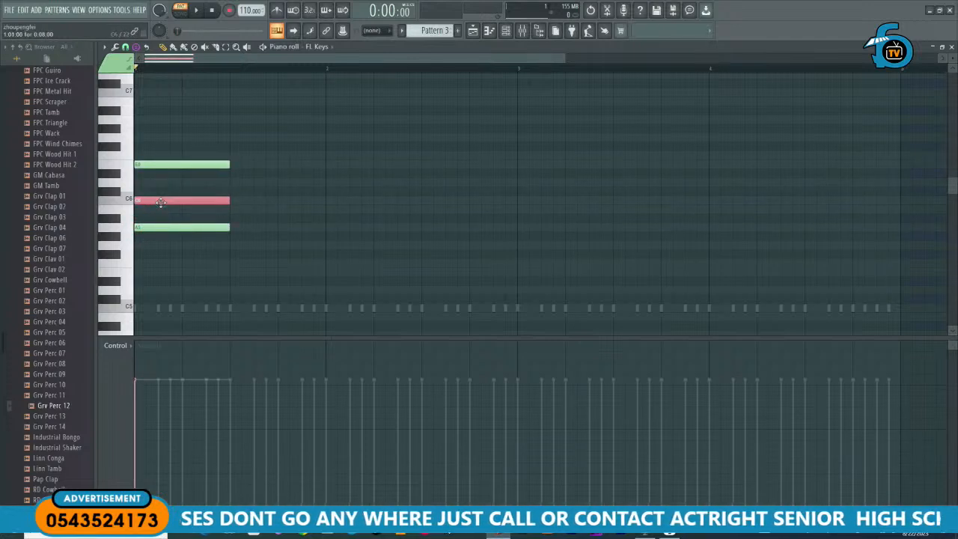
key(space)
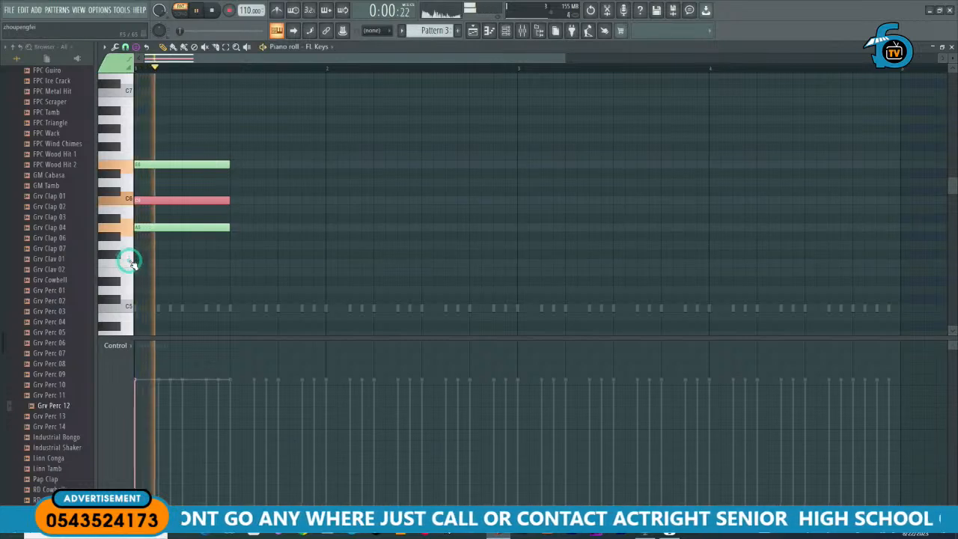
key(space)
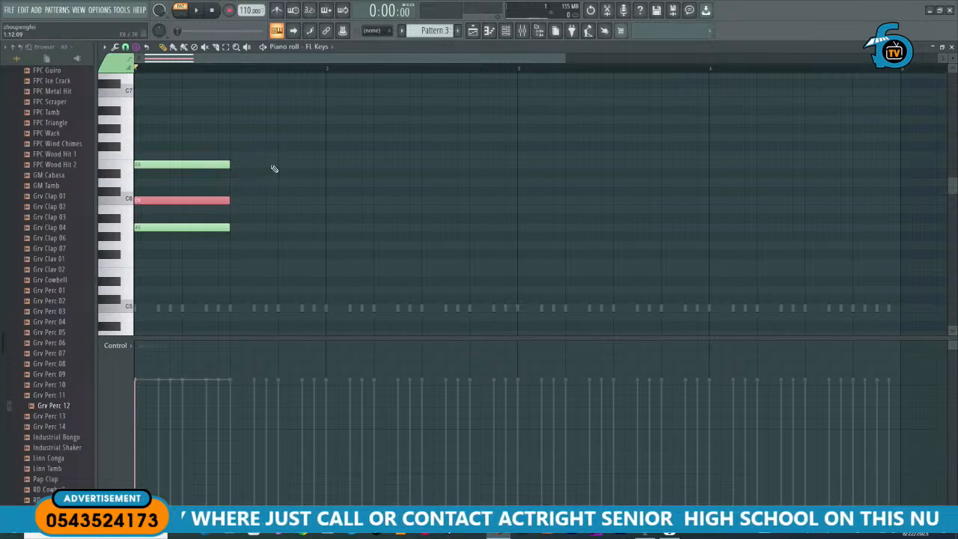
key(space)
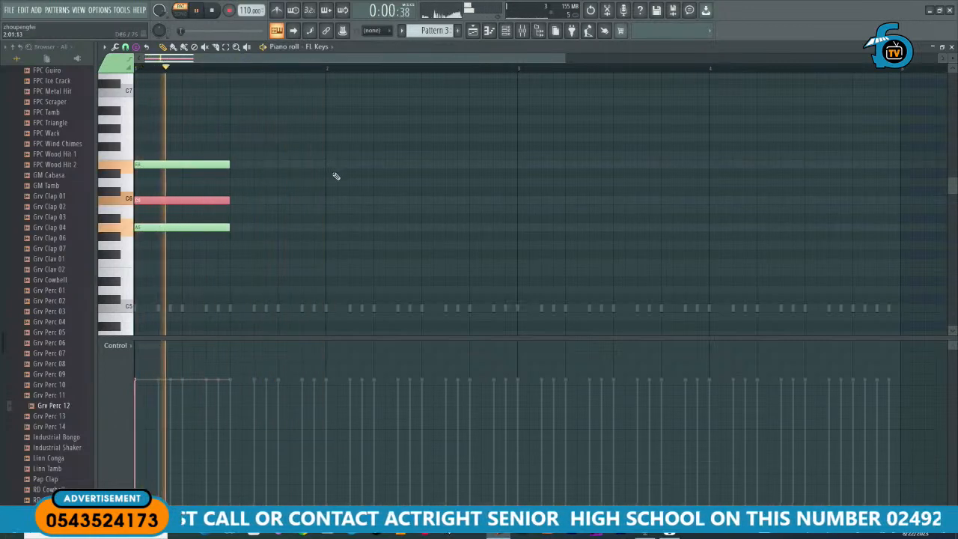
key(space)
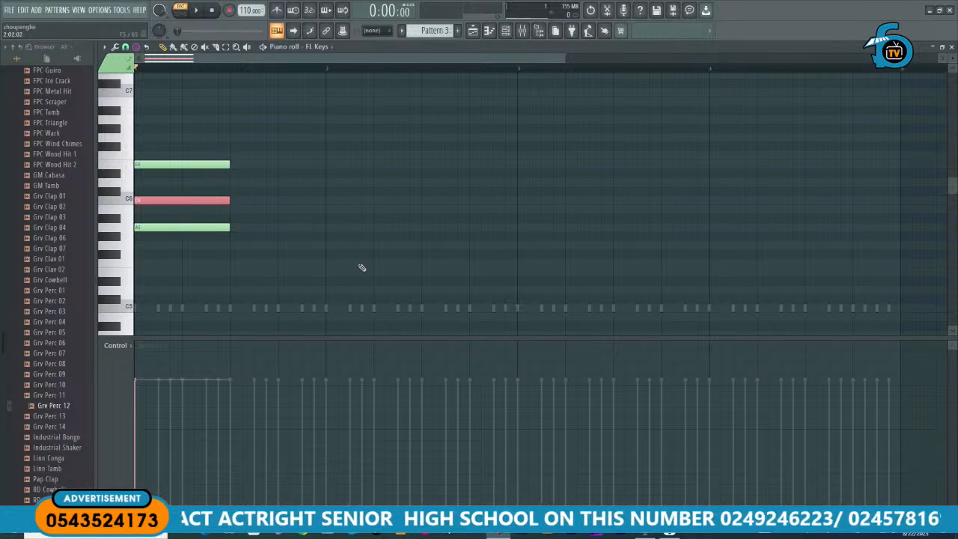
Step: Stamp an F major chord rooted on F5 at the start of bar 2, and play both chords
click(332, 265)
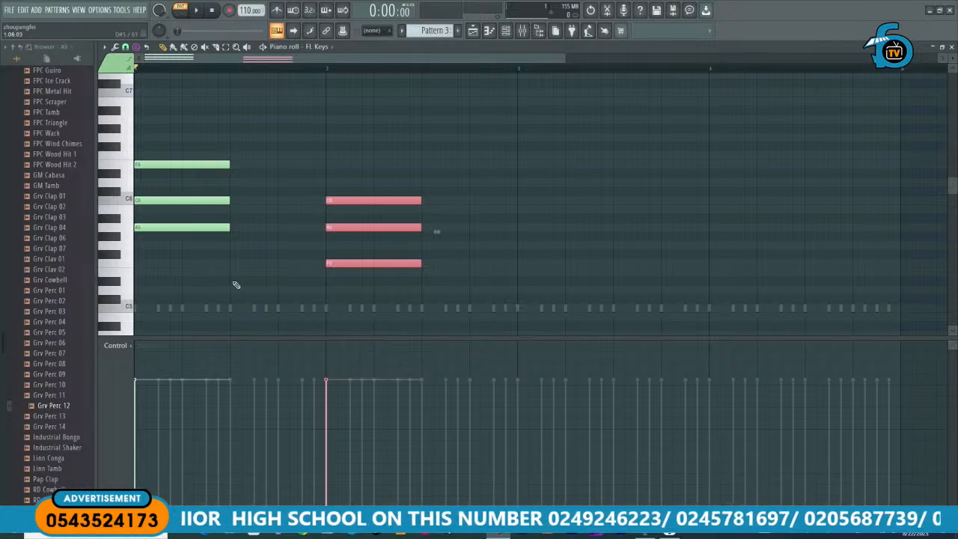
drag(453, 300, 135, 135)
key(space)
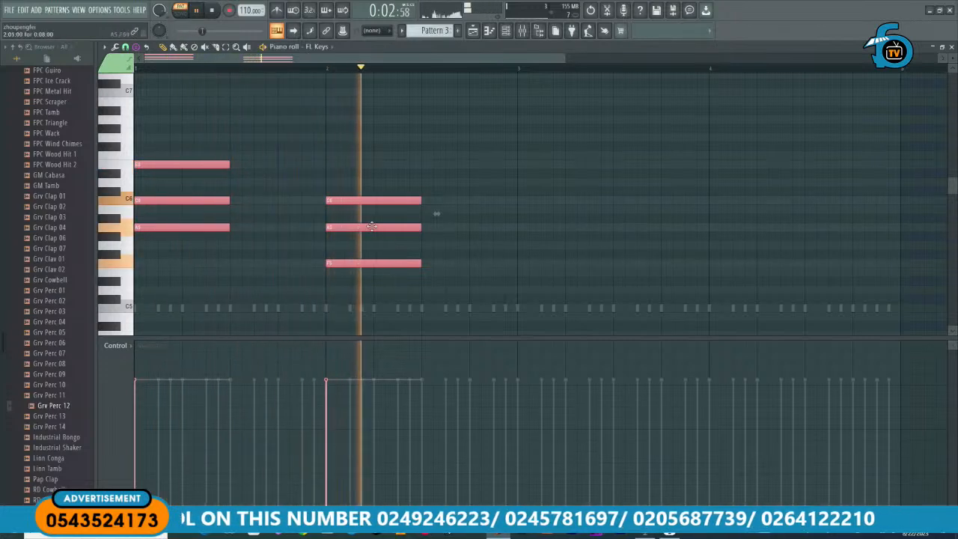
key(space)
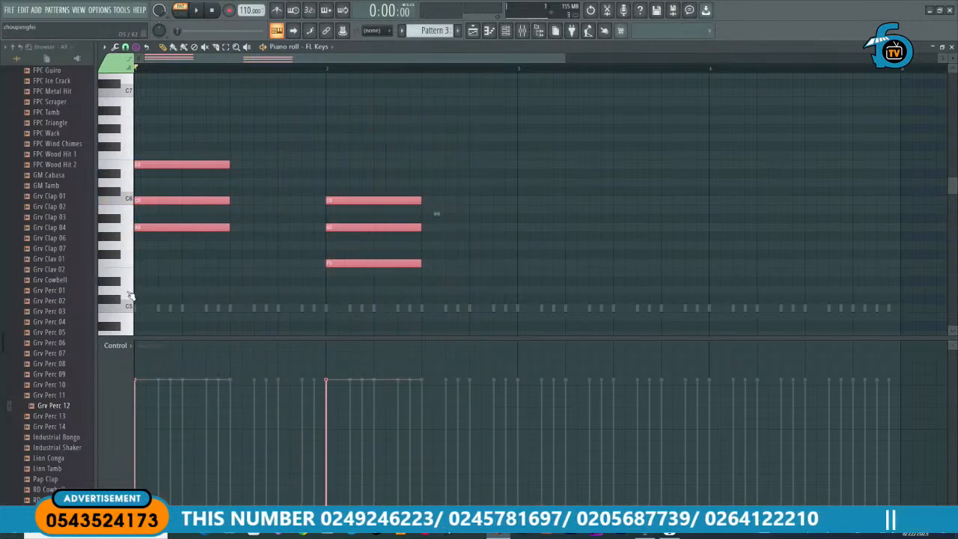
Step: Audition the C5 key, stamp a C major chord rooted on C5 at bar 3, and play the pattern
click(112, 307)
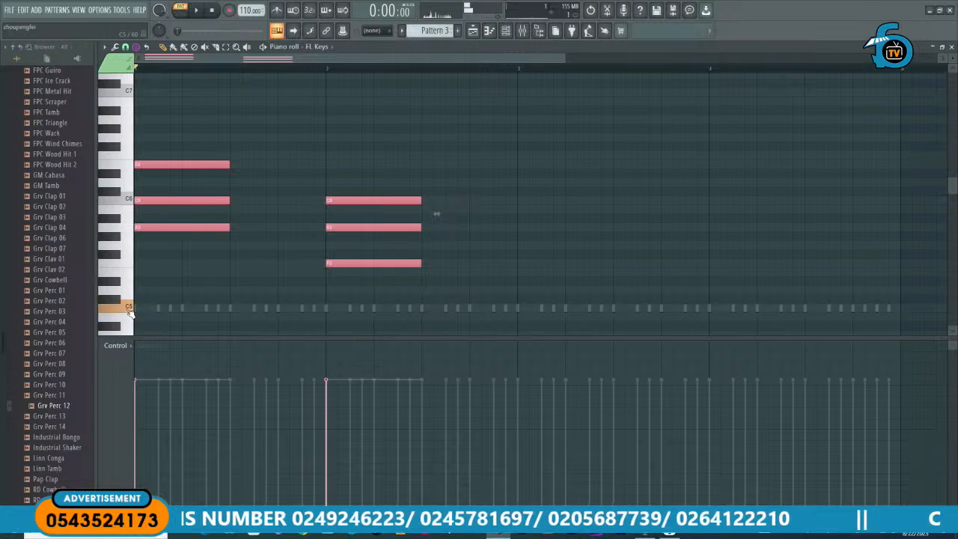
click(523, 314)
key(space)
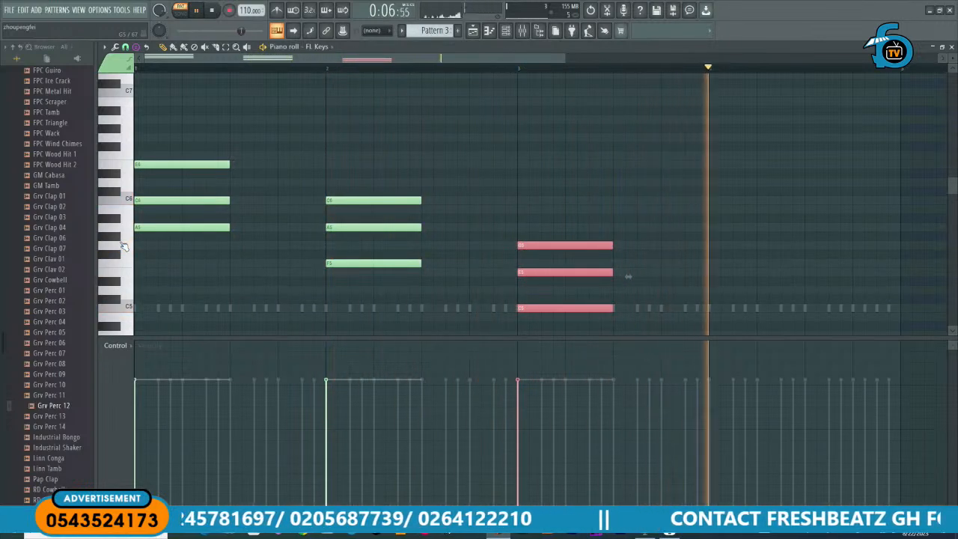
key(space)
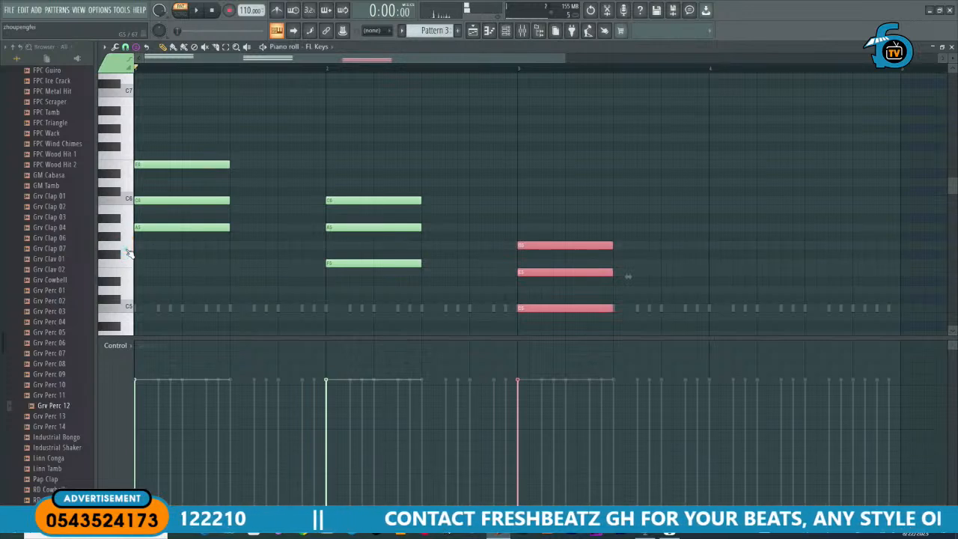
Step: Stamp a G major chord rooted on G5 at the start of bar 4, and play the four-chord progression
click(715, 247)
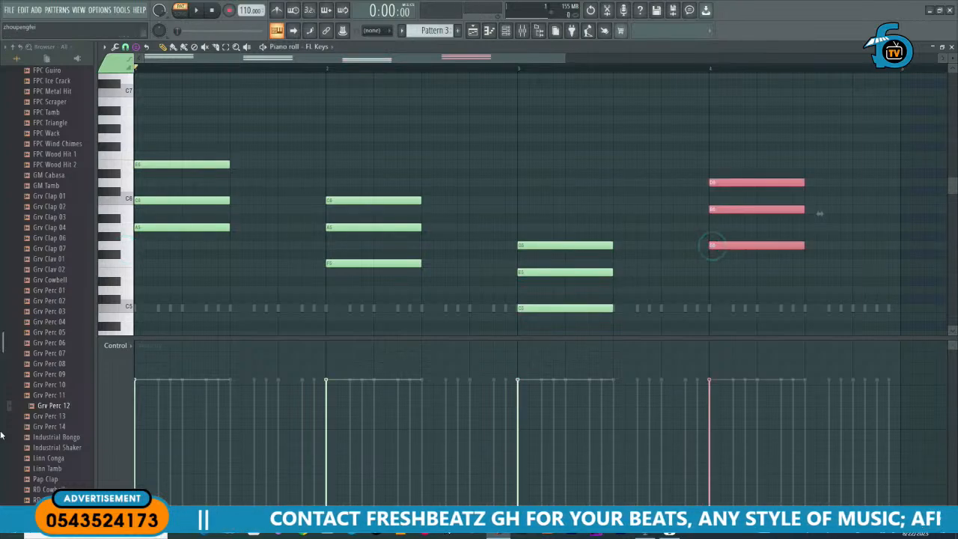
scroll(412, 226, down, 3)
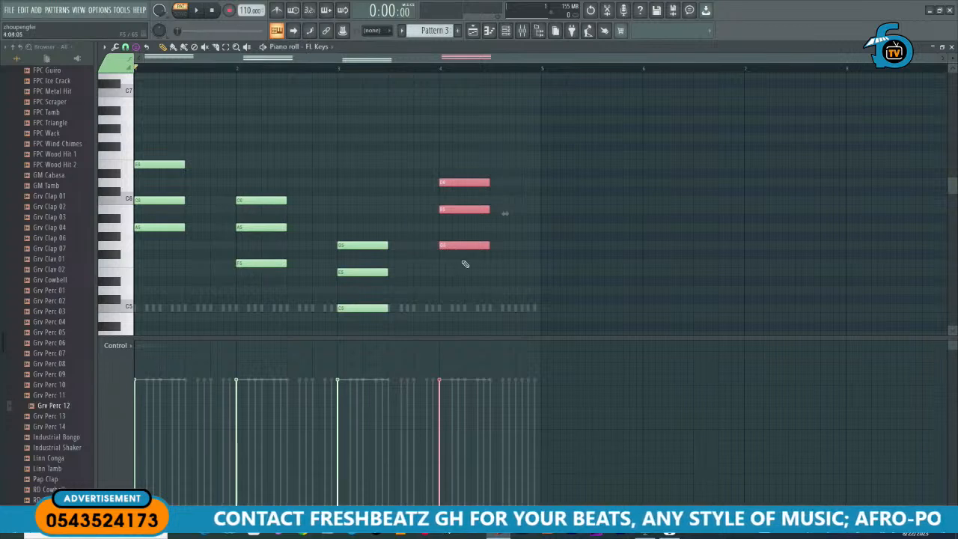
scroll(513, 248, down, 3)
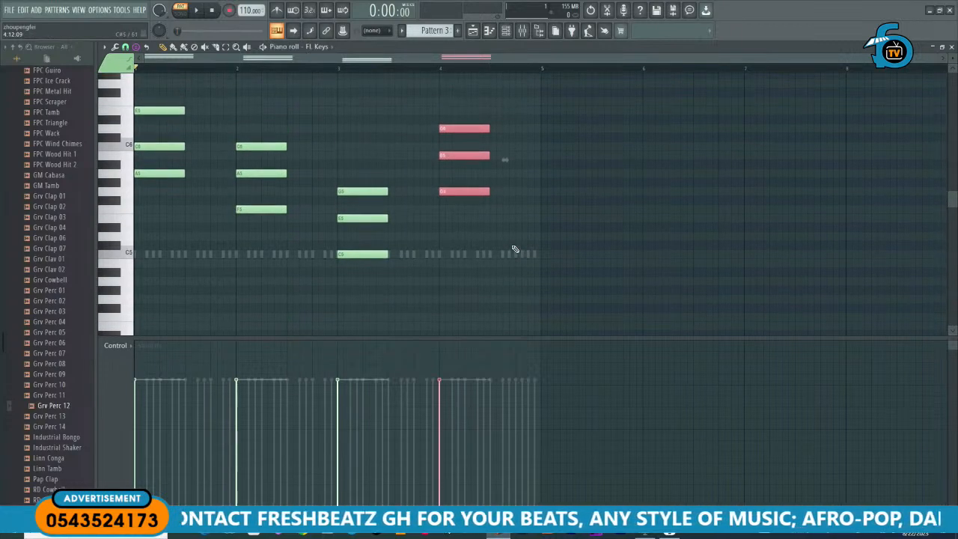
key(space)
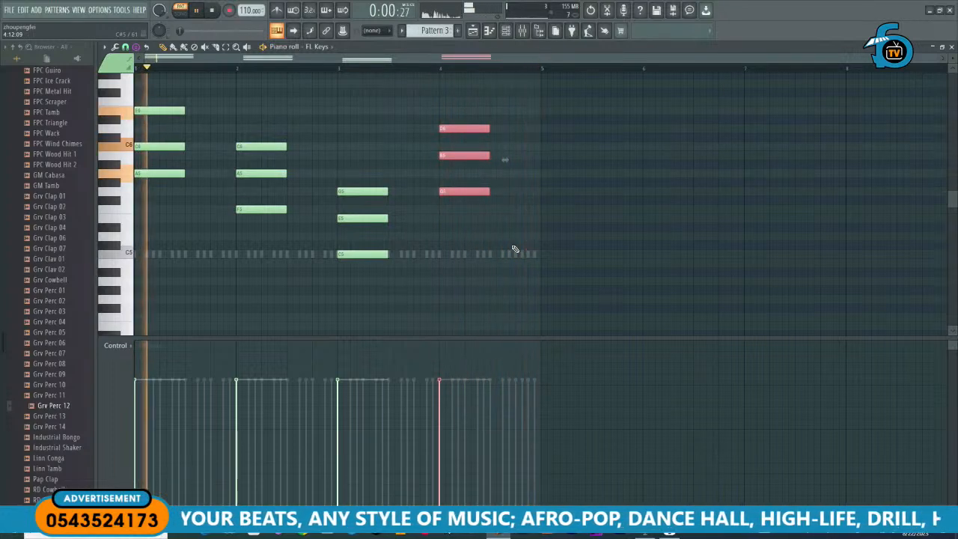
key(space)
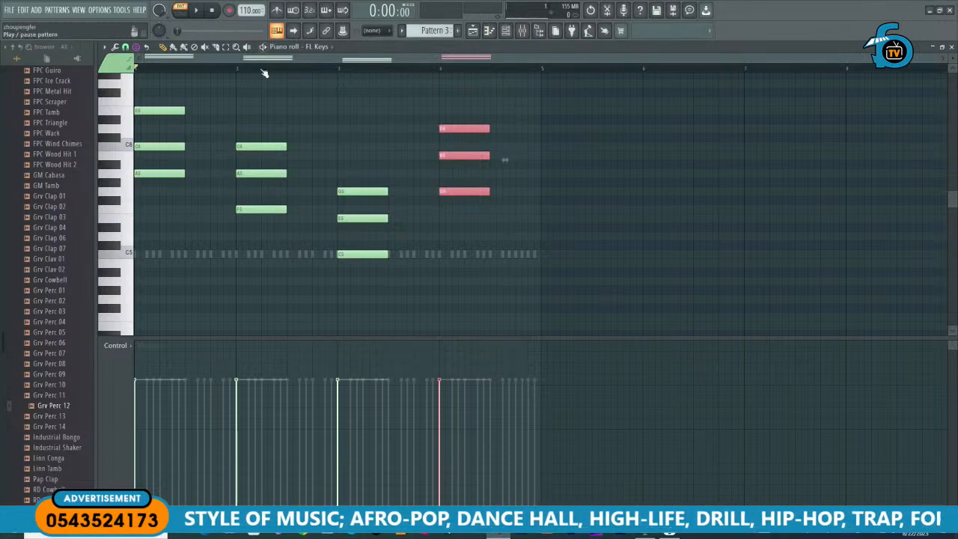
Step: Select all four chords, lengthen them to fill a full bar each, and play the progression
drag(534, 307, 140, 103)
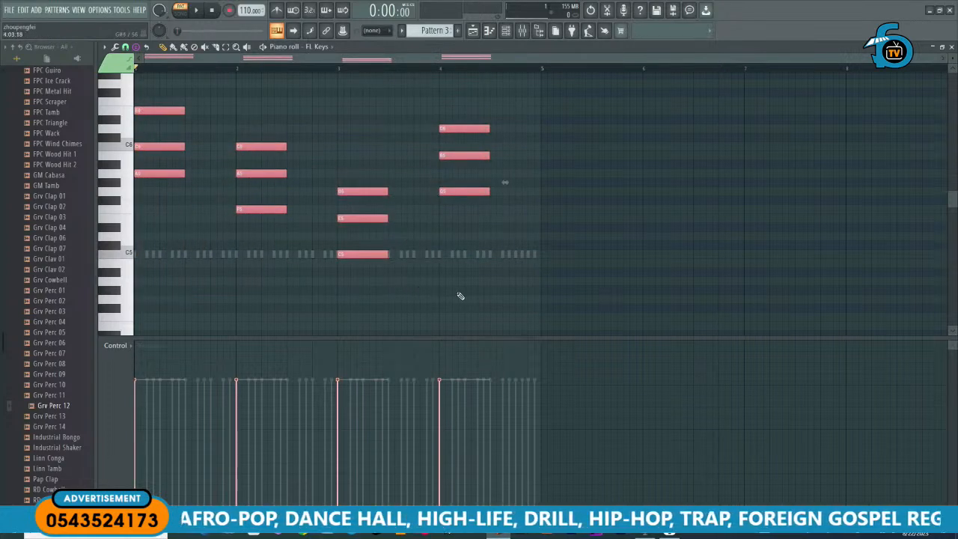
drag(530, 310, 132, 75)
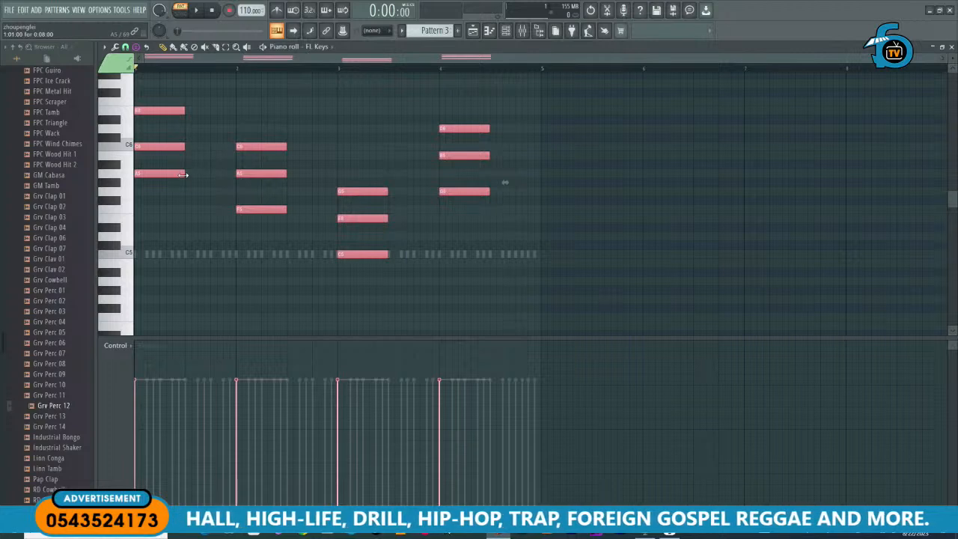
drag(183, 174, 234, 182)
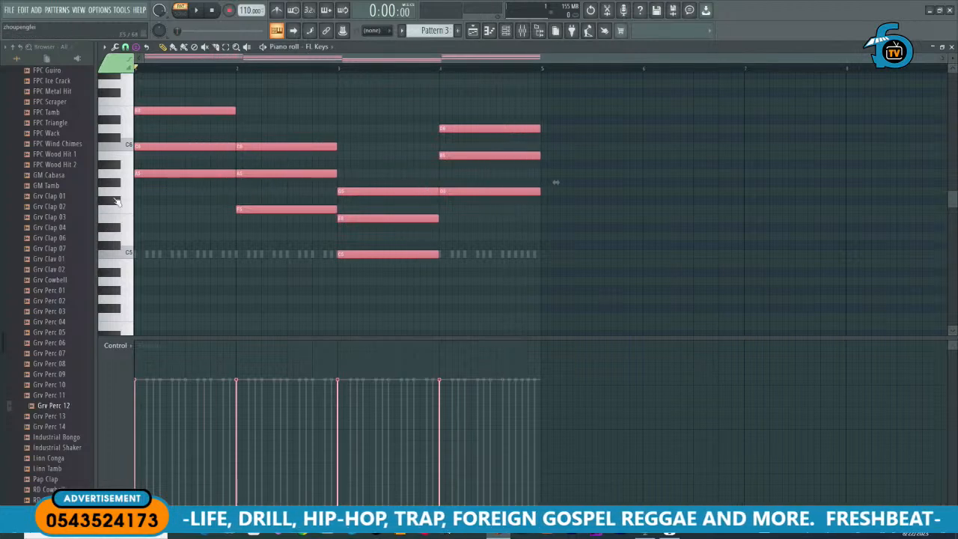
key(space)
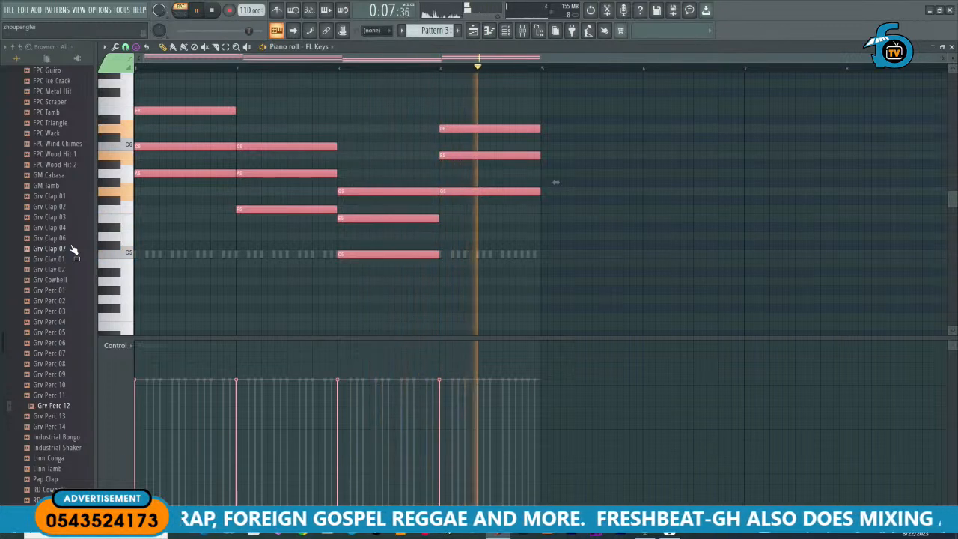
key(space)
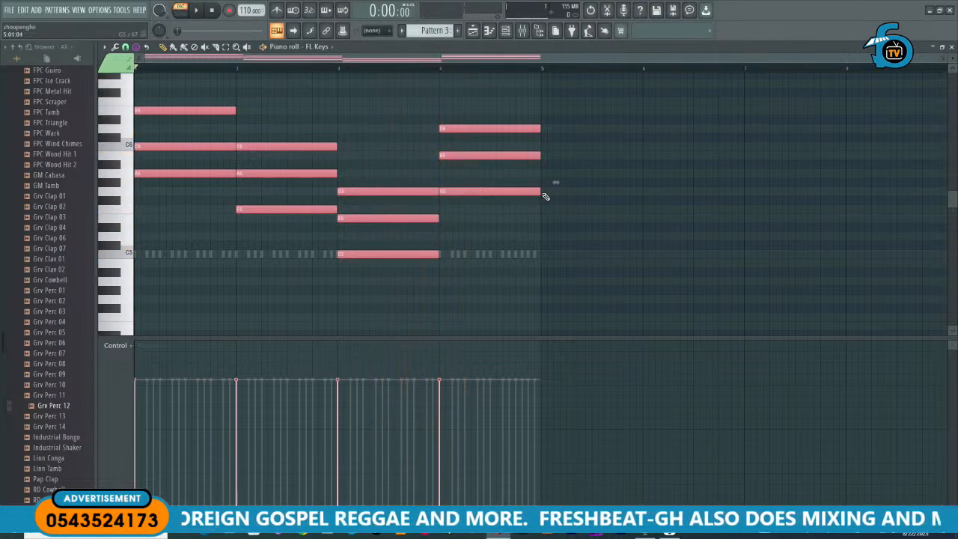
Step: Compare the progression by playing the chords shortened to half a bar and stretched back to a full bar each
drag(540, 193, 490, 192)
key(space)
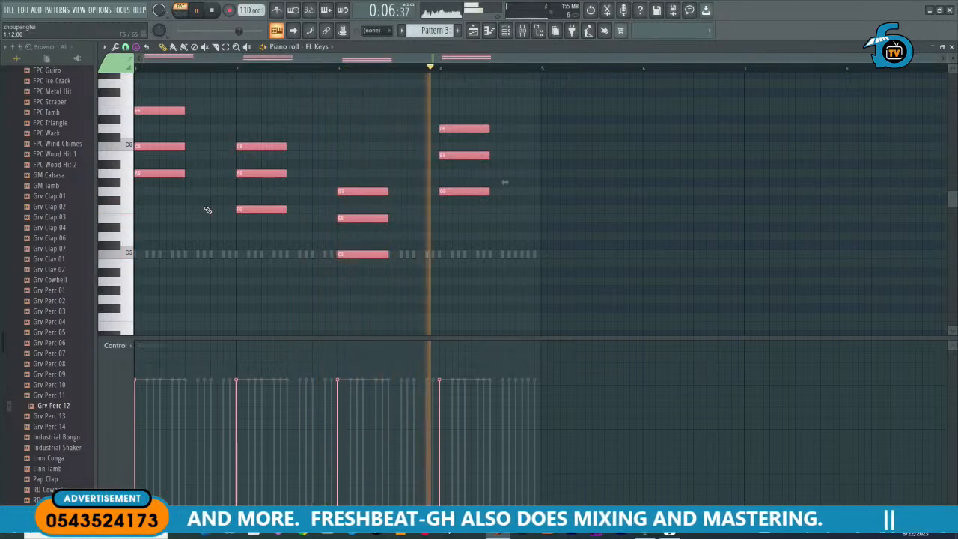
key(space)
drag(288, 176, 337, 218)
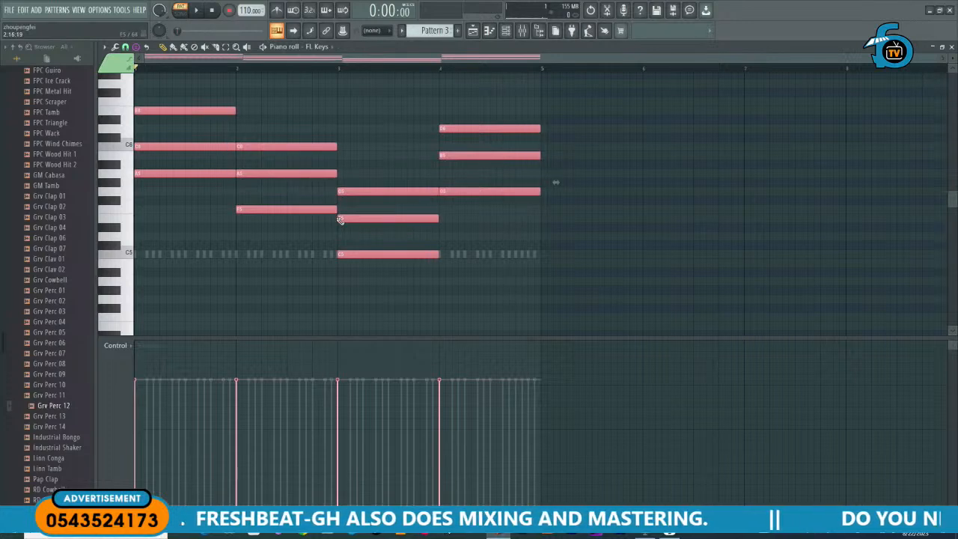
key(space)
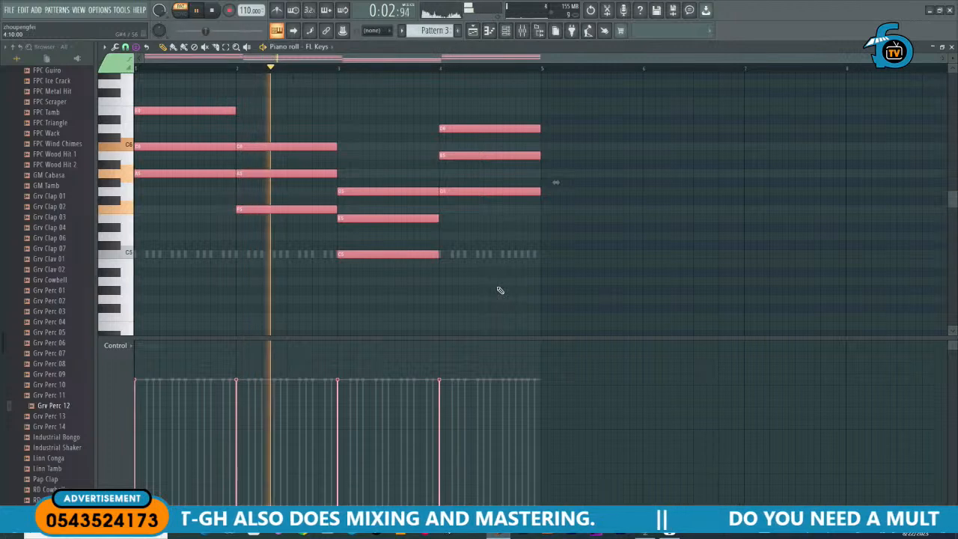
key(space)
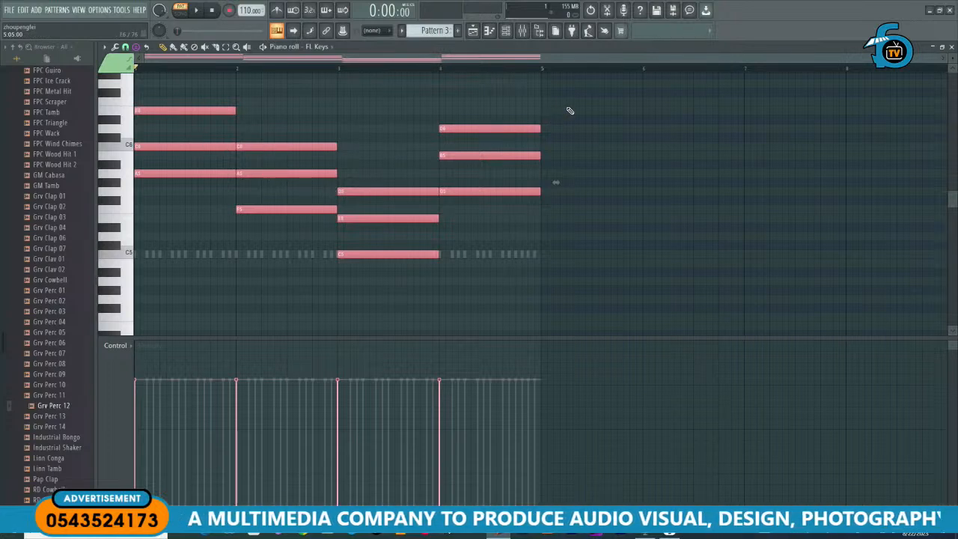
Step: Deselect all the chord notes in the piano roll
drag(580, 130, 608, 216)
right_click(608, 217)
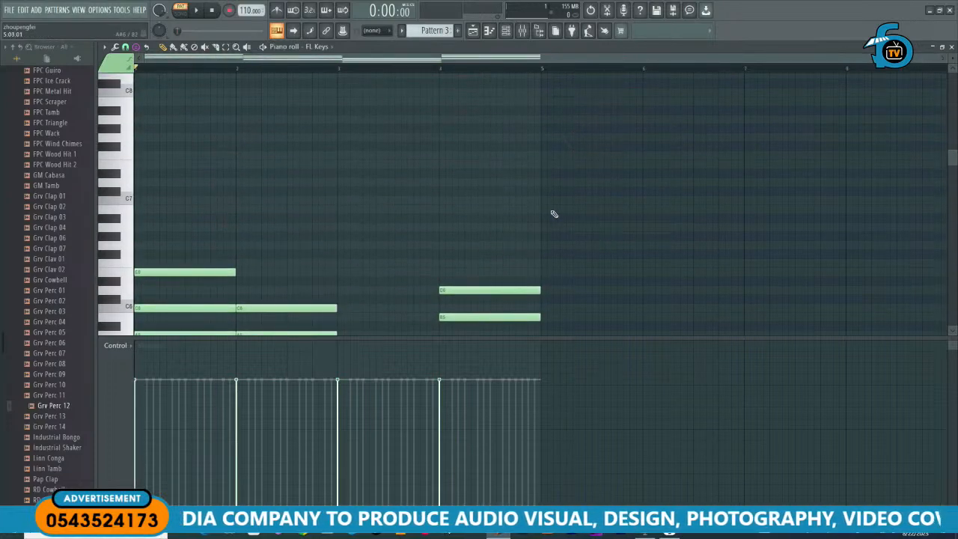
scroll(228, 166, down, 4)
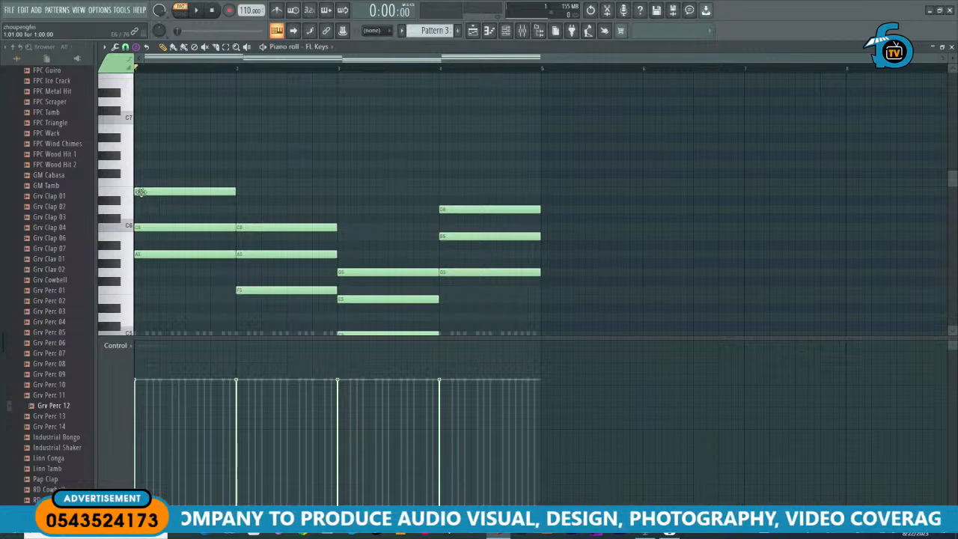
scroll(141, 192, down, 4)
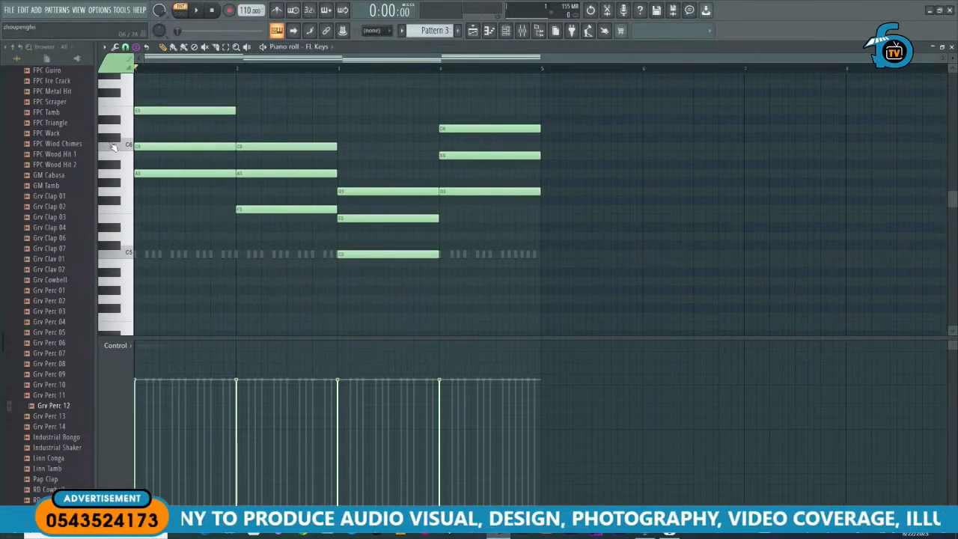
Step: Audition E6 and E5, lower the first chord's E6 note one octave to E5, and play the pattern
click(133, 114)
click(134, 115)
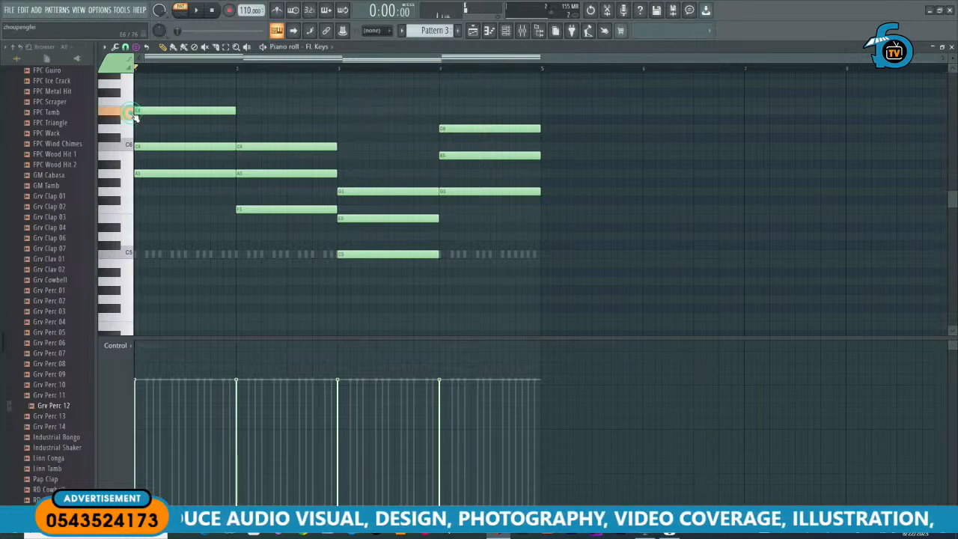
click(135, 116)
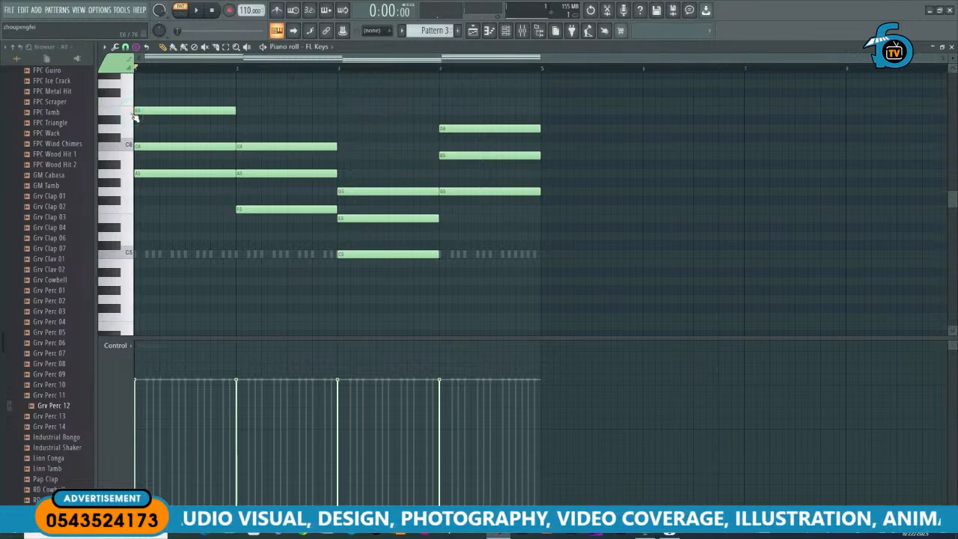
click(131, 226)
click(130, 224)
drag(156, 113, 156, 220)
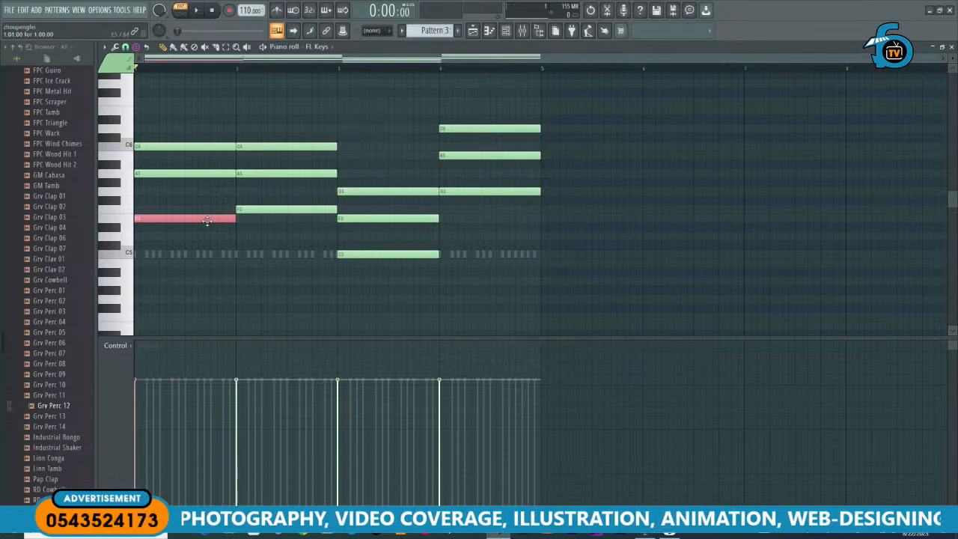
key(space)
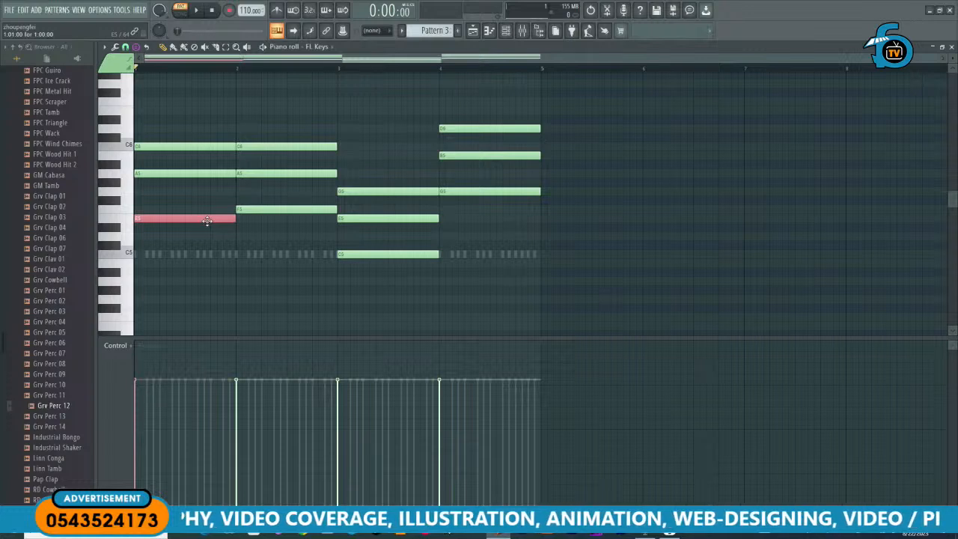
key(space)
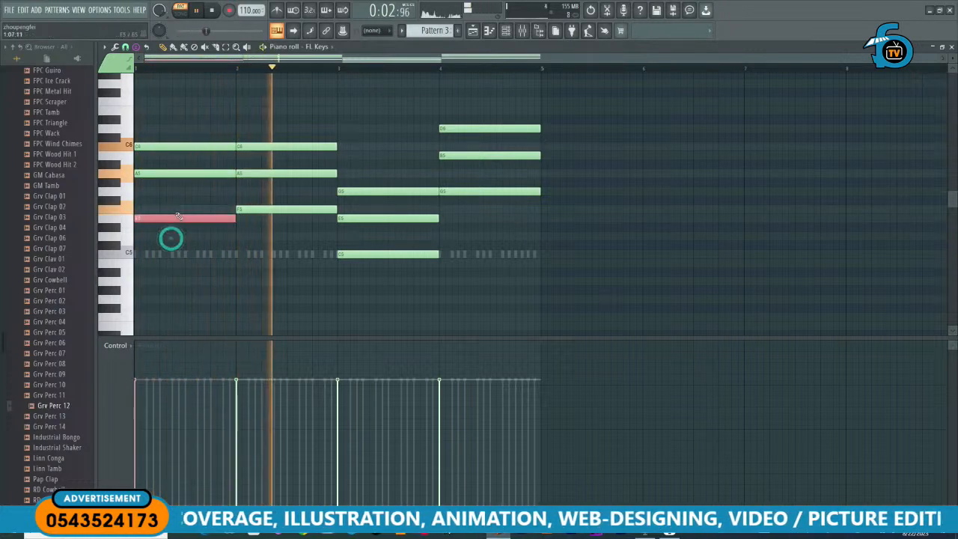
Step: Try the first chord's E5 note an octave higher, undo that change, and replay the pattern
key(ctrl+Up)
key(space)
key(space)
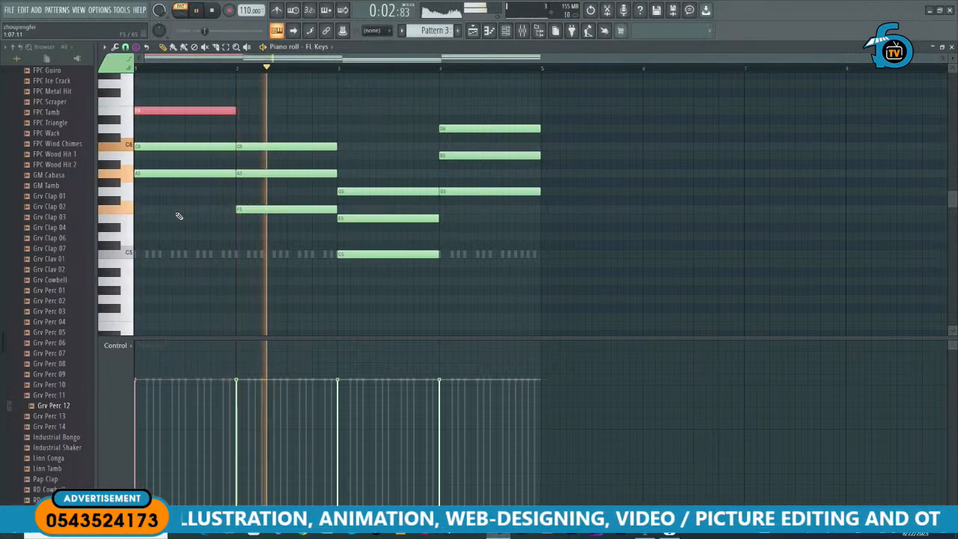
key(space)
drag(173, 90, 183, 112)
key(ctrl+z)
key(ctrl+z)
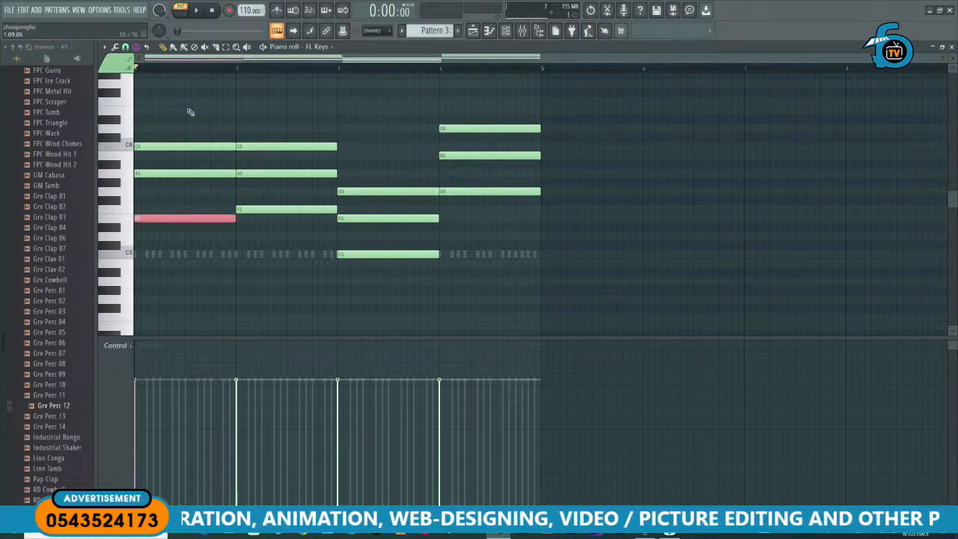
key(space)
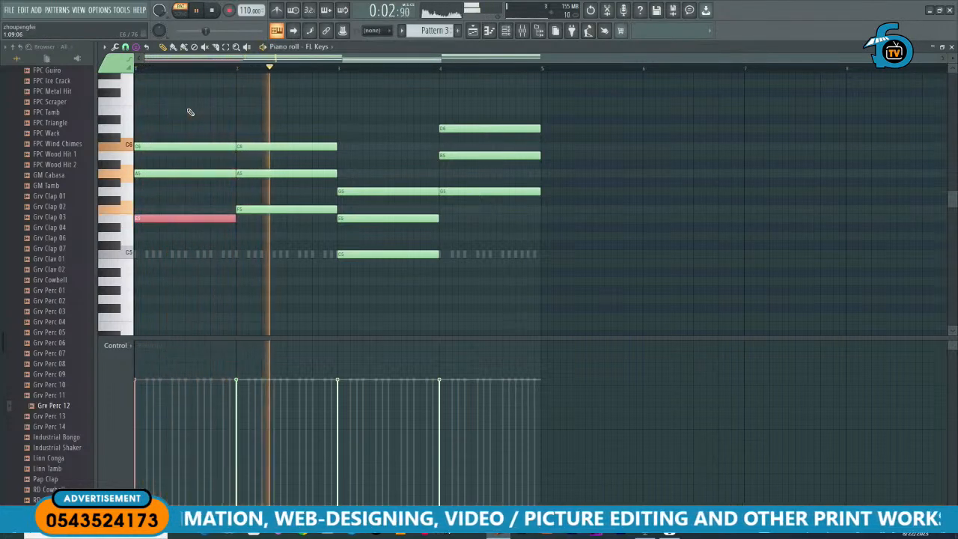
key(space)
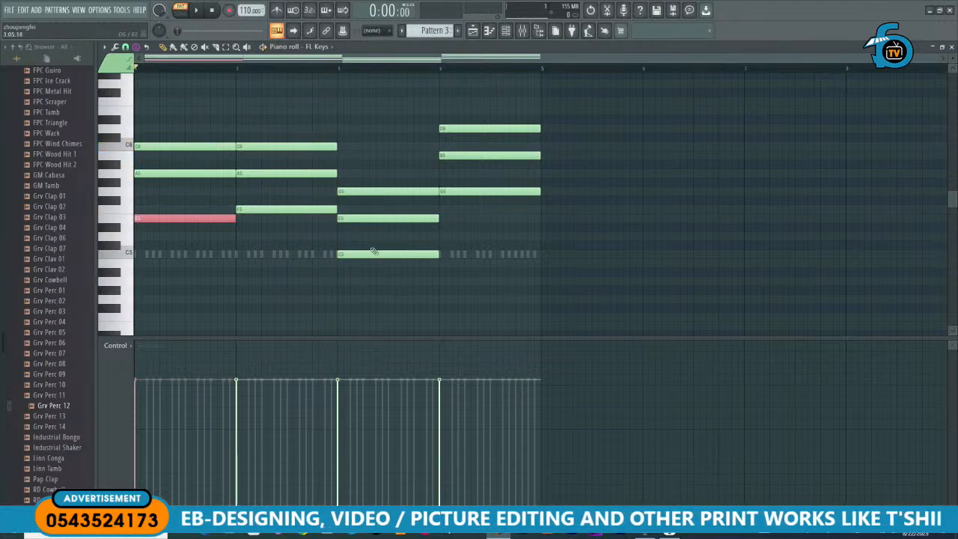
Step: Raise the third chord's C5 note one octave to C6 and play the pattern
click(341, 254)
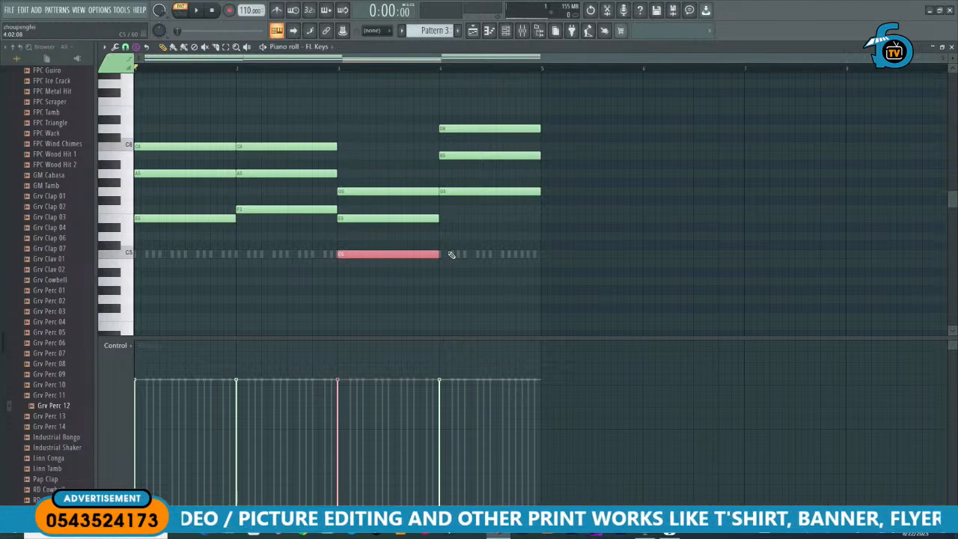
key(ctrl+Up)
key(space)
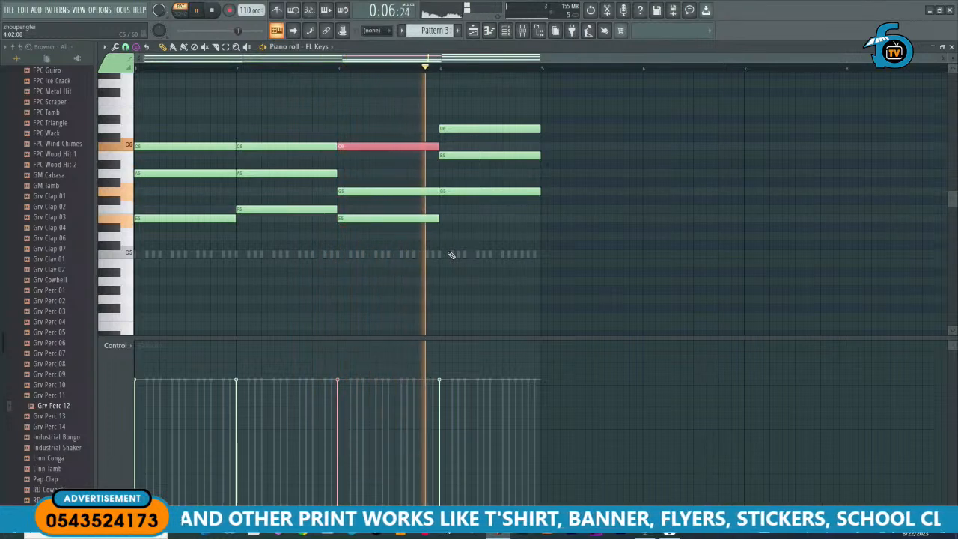
key(space)
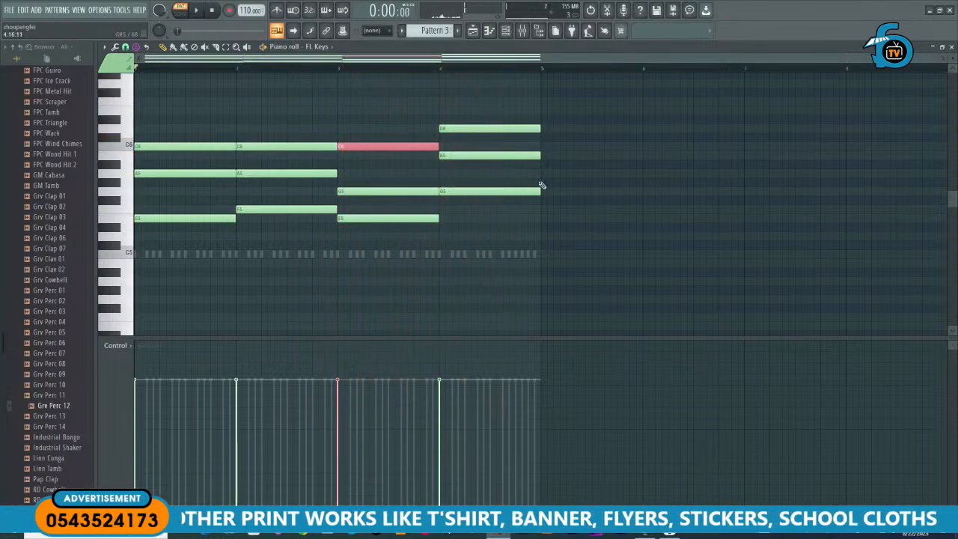
Step: Lower the fourth chord's D6 note one octave to D5 and play the pattern
drag(565, 98, 478, 138)
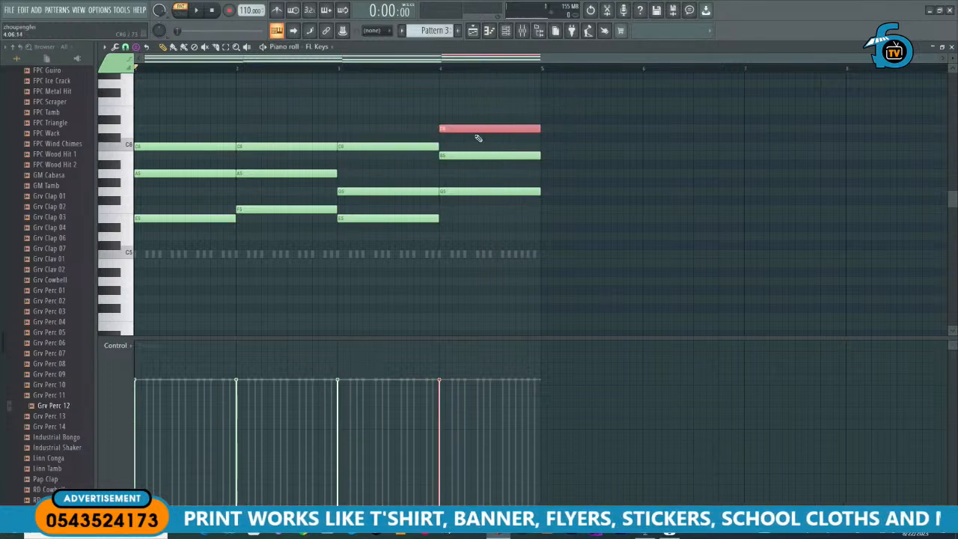
key(ctrl+Down)
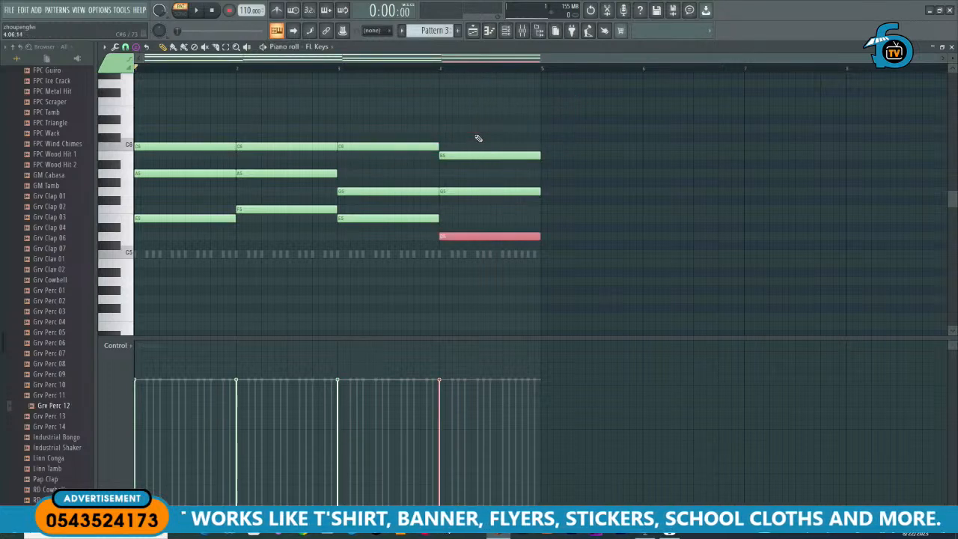
key(space)
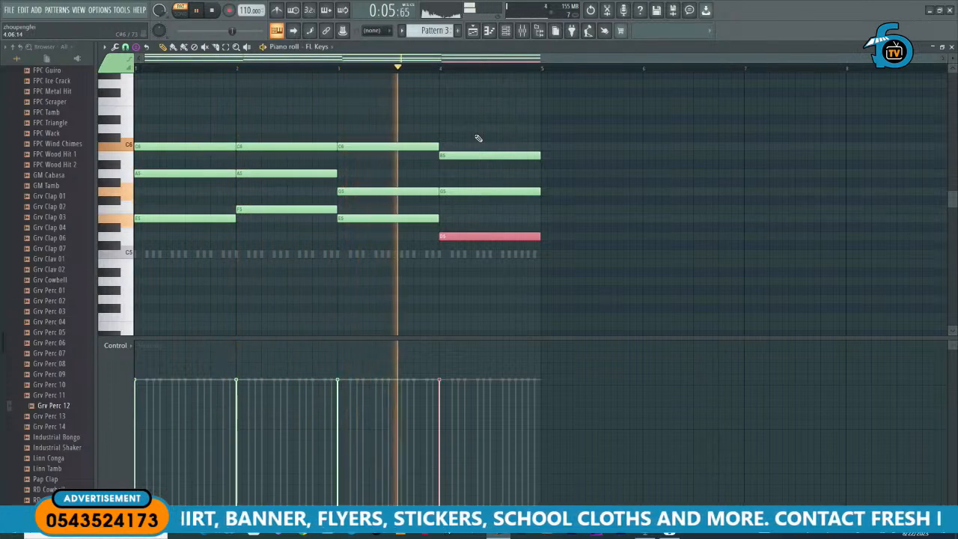
key(space)
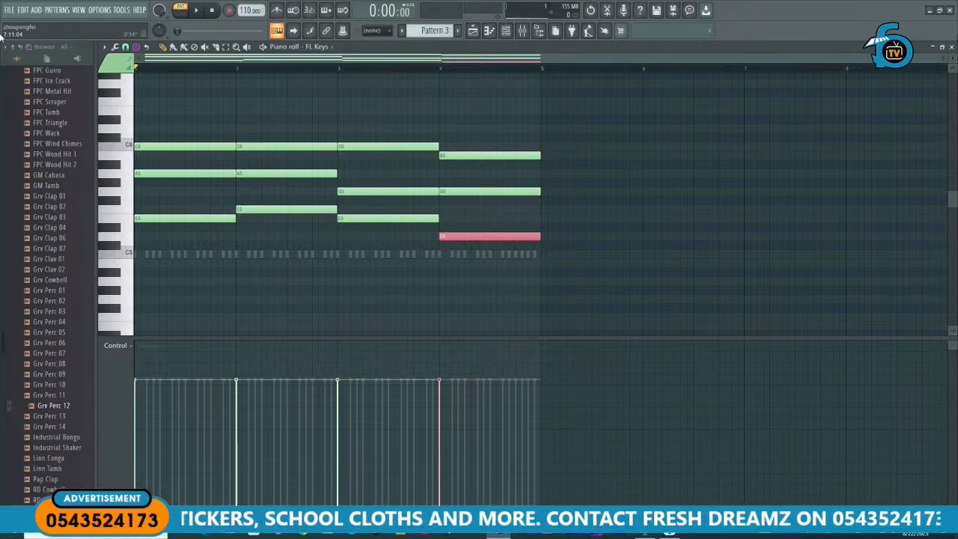
Step: Set the FL Keys channel volume to about 43% in the channel rack and play the pattern
click(952, 47)
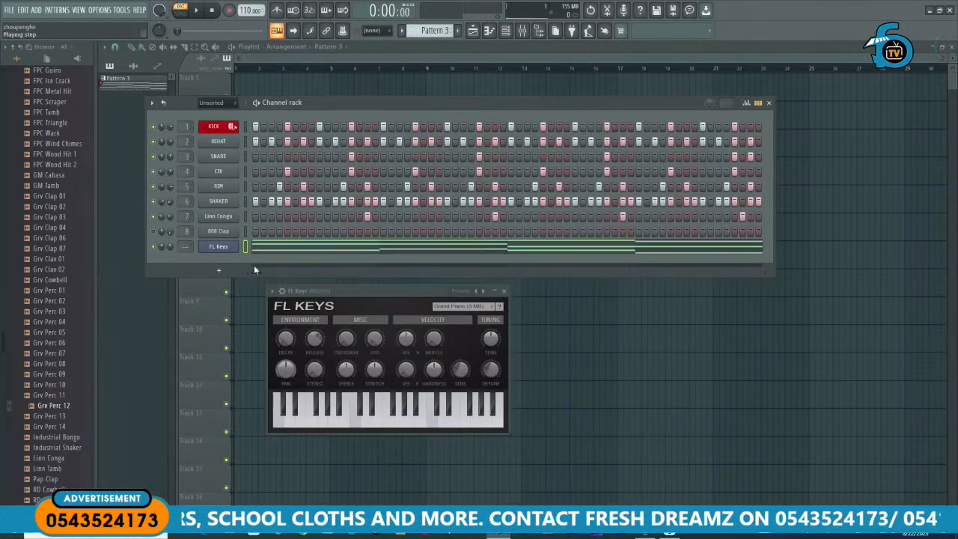
click(171, 249)
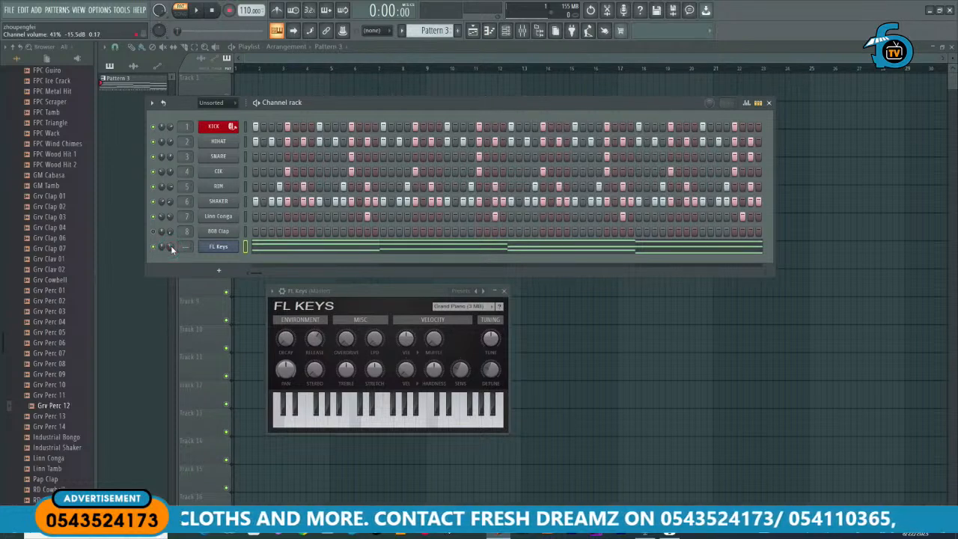
key(space)
scroll(171, 248, down, 3)
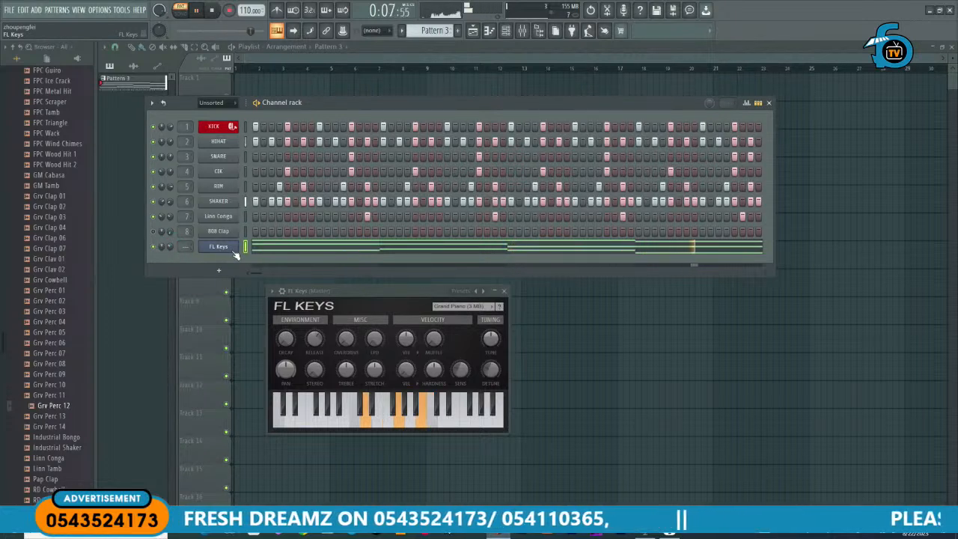
key(space)
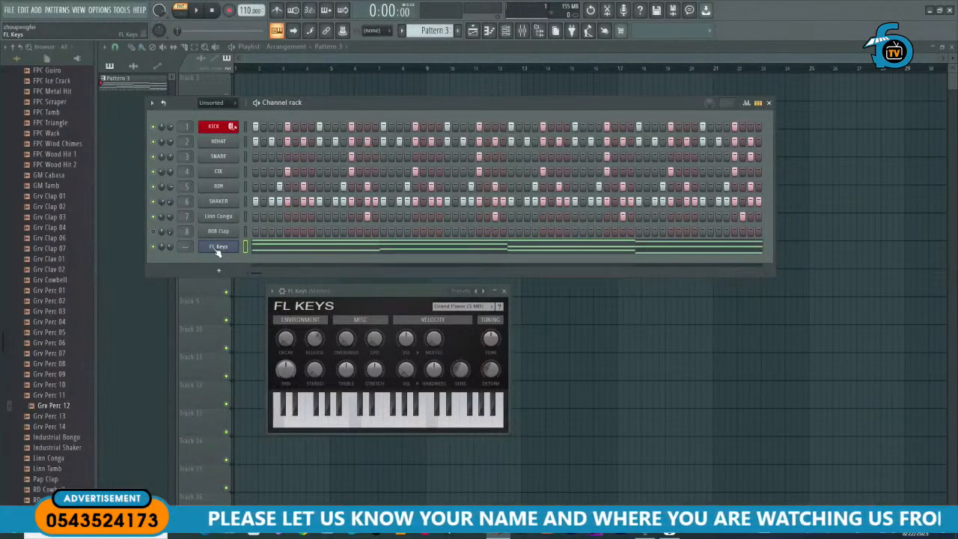
Step: Clone the FL Keys channel and copy its chord notes into the clone, FL Keys #2
right_click(216, 249)
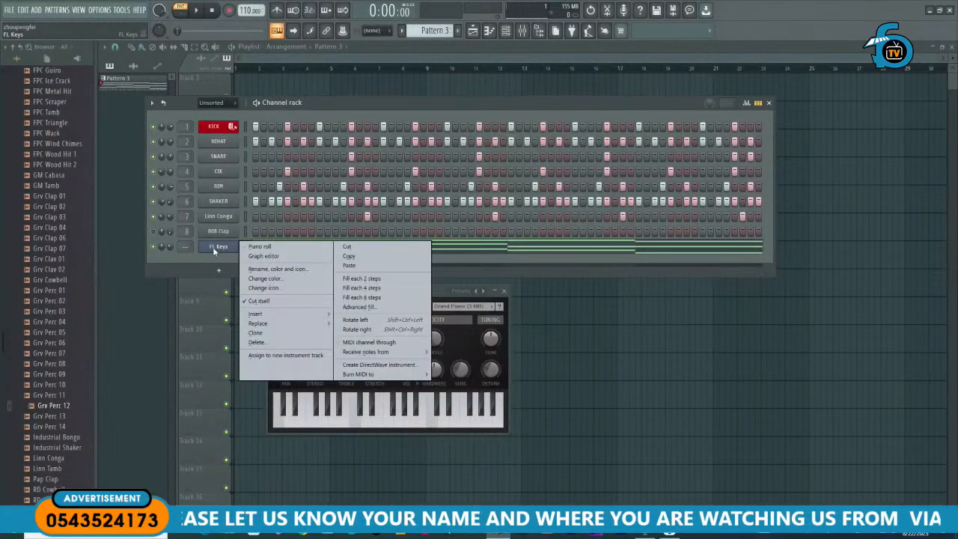
click(256, 333)
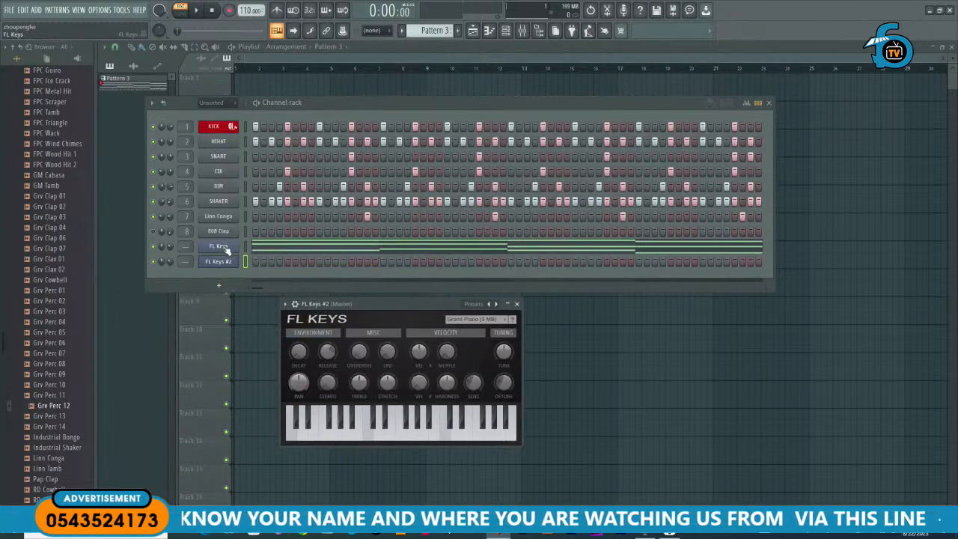
right_click(227, 251)
click(349, 259)
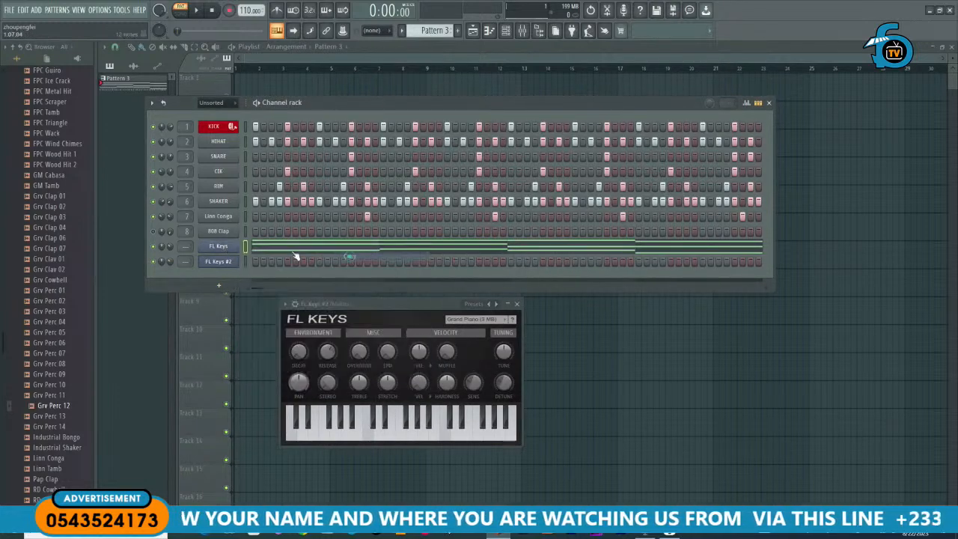
right_click(236, 262)
click(344, 280)
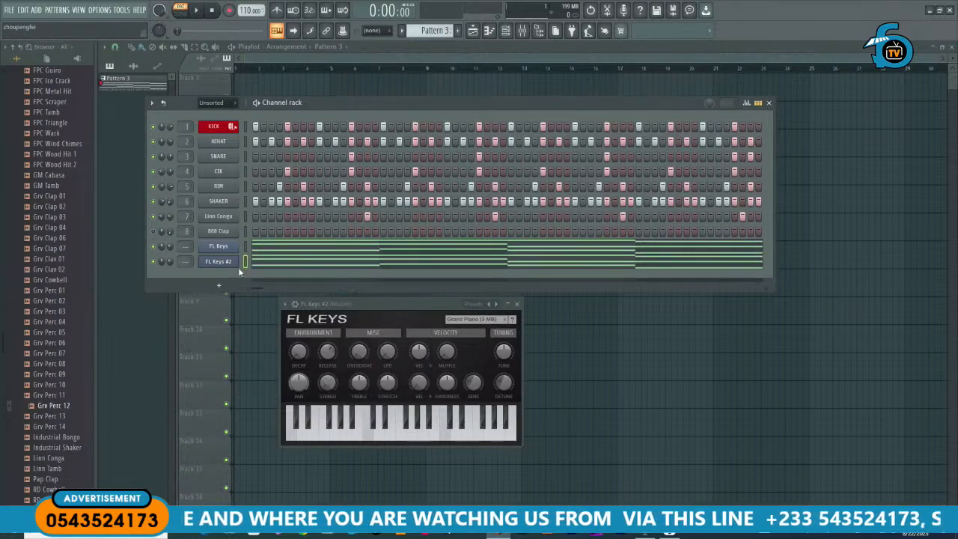
Step: Mute the original FL Keys channel and play the pattern briefly with only the cloned keys
click(154, 248)
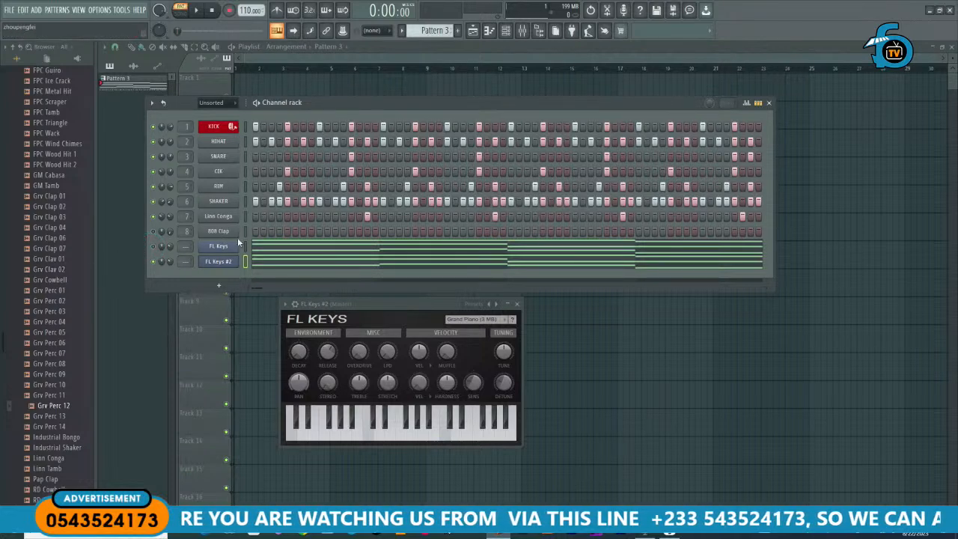
key(space)
key(space)
Step: Show the miscellaneous functions of FL Keys #2, set its arpeggiator direction to up, and play the pattern
click(223, 262)
click(224, 262)
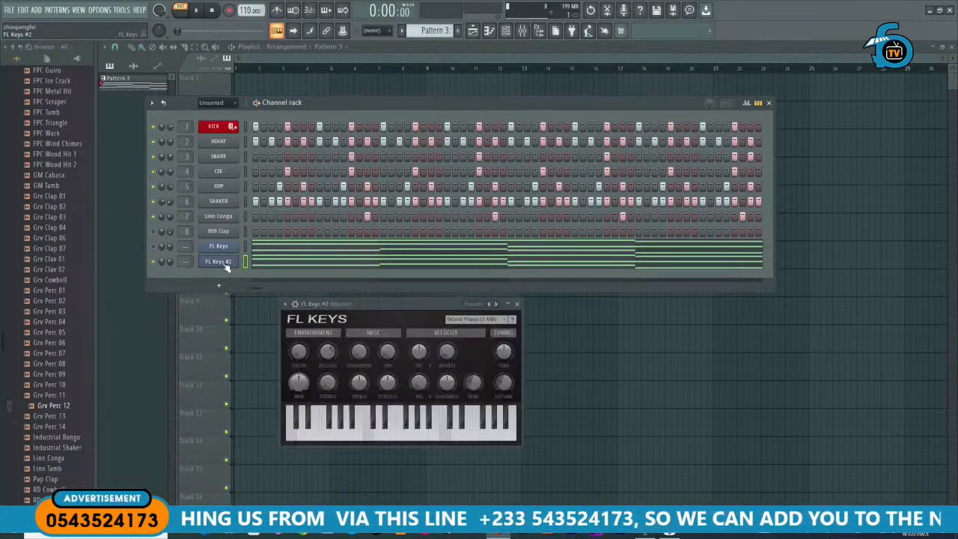
click(295, 304)
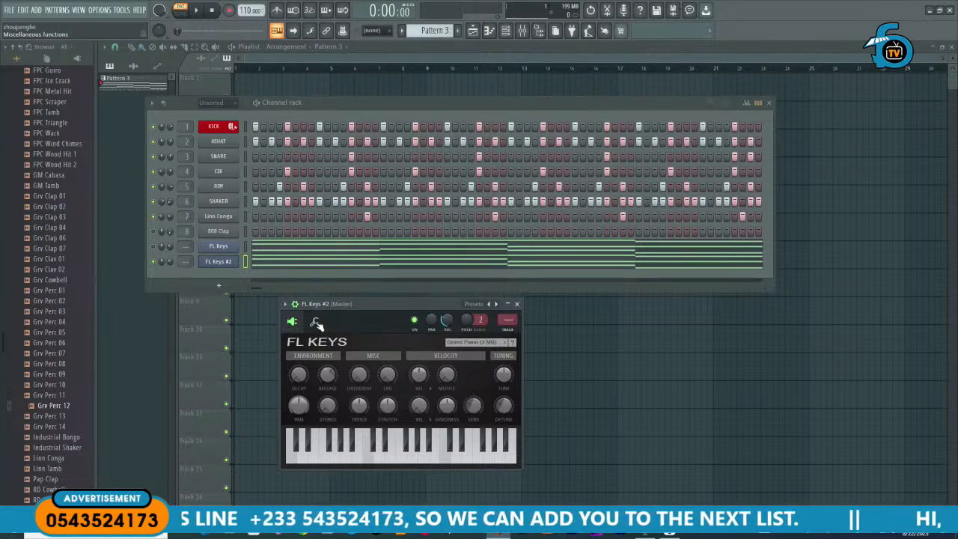
click(318, 324)
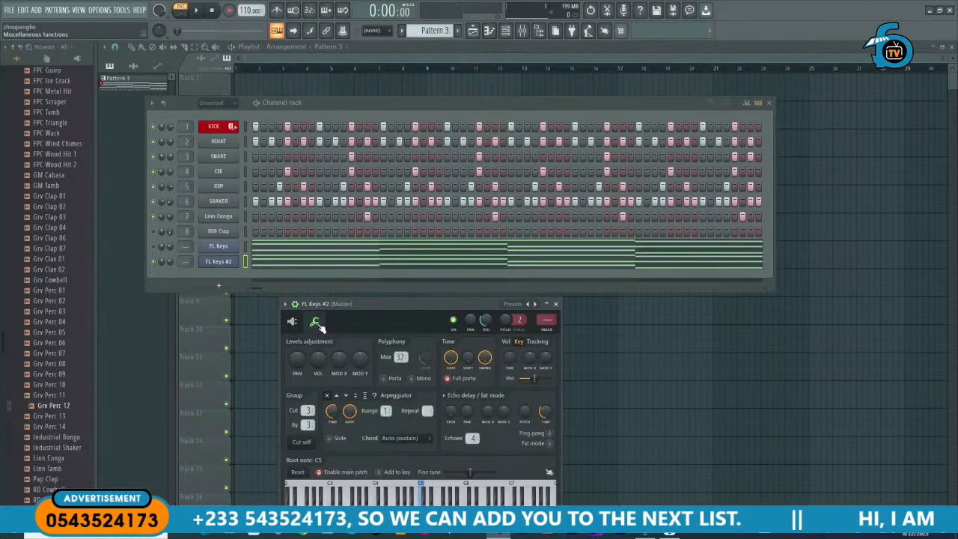
drag(367, 304, 472, 208)
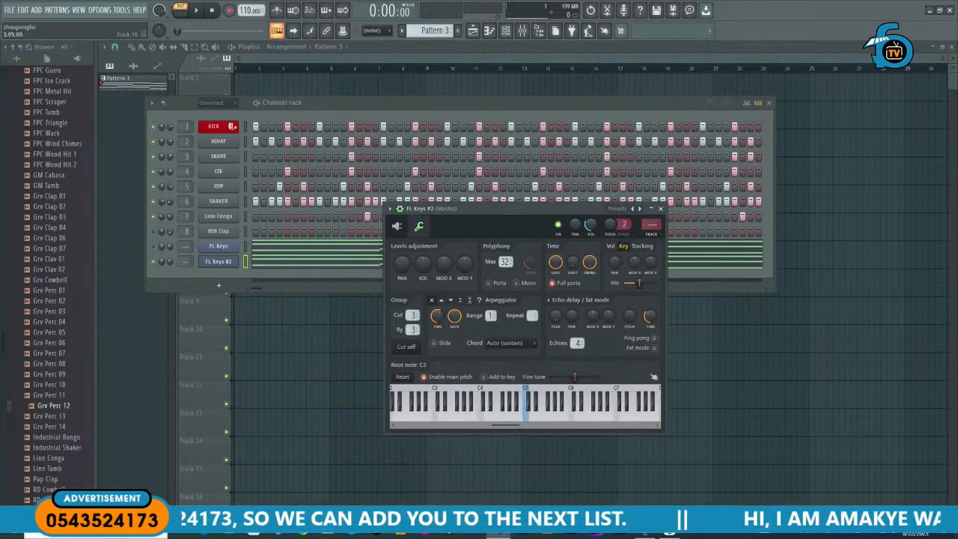
drag(485, 210, 517, 281)
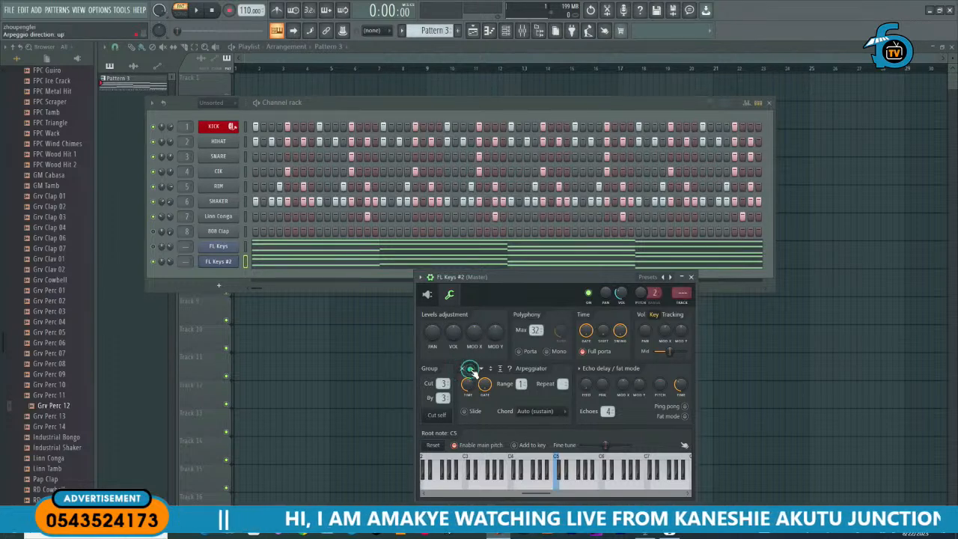
key(space)
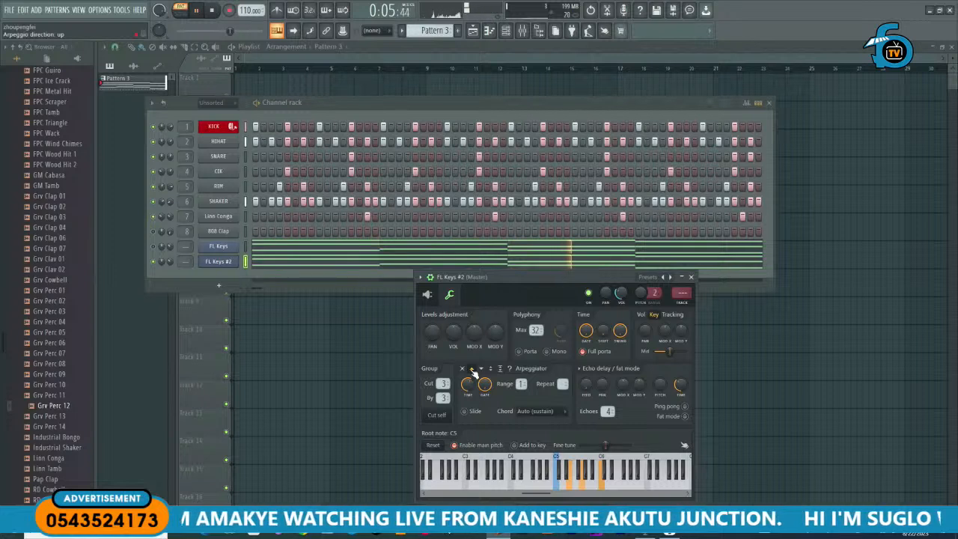
key(space)
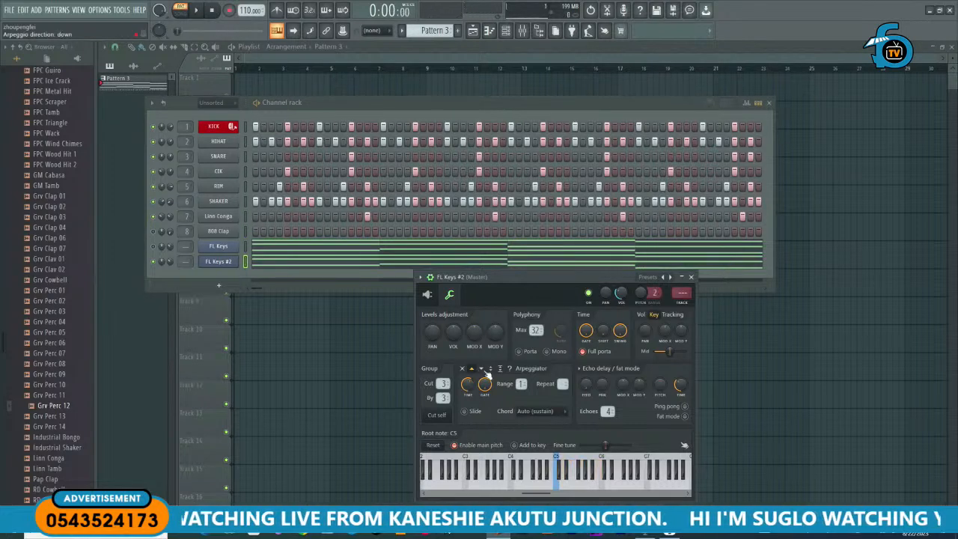
Step: Try the arpeggiator direction down on FL Keys #2 and switch it to up-down (bounce), playing the pattern with each
key(space)
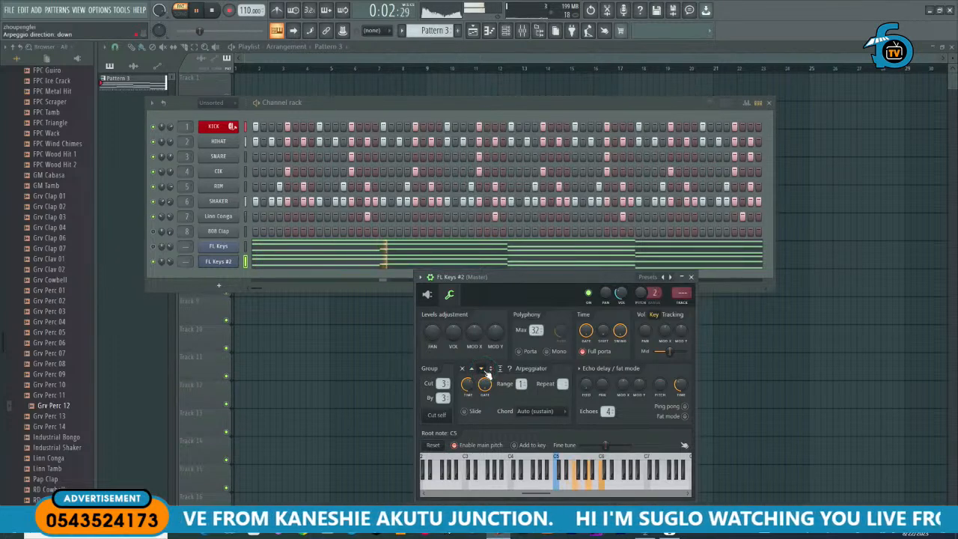
key(space)
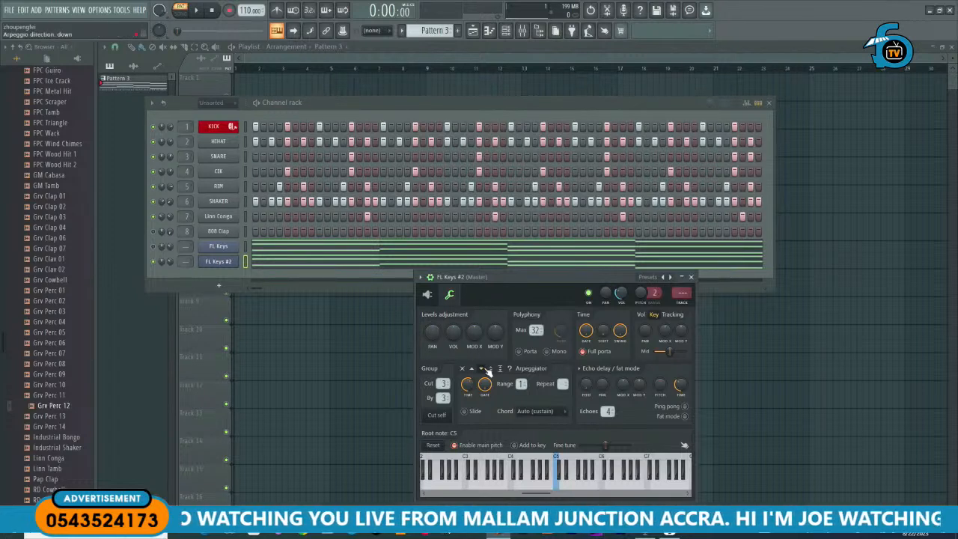
click(493, 372)
key(space)
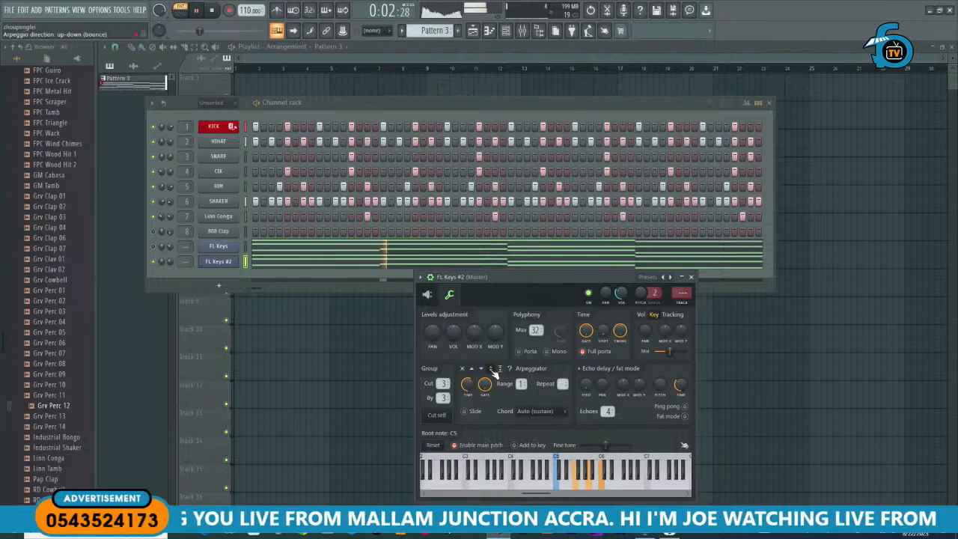
Step: Try the arpeggiator directions up-down (sticky) and random on FL Keys #2, playing the pattern with each
key(space)
key(space)
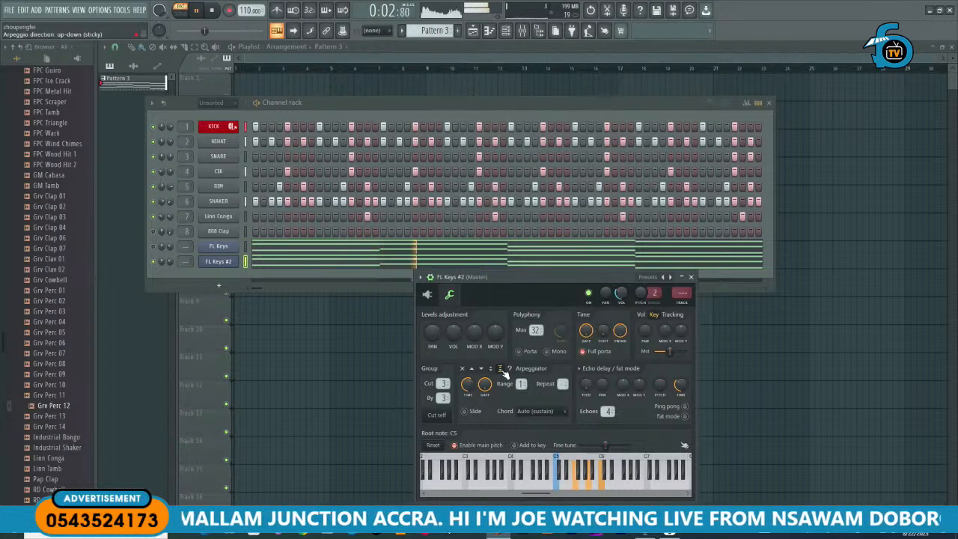
key(space)
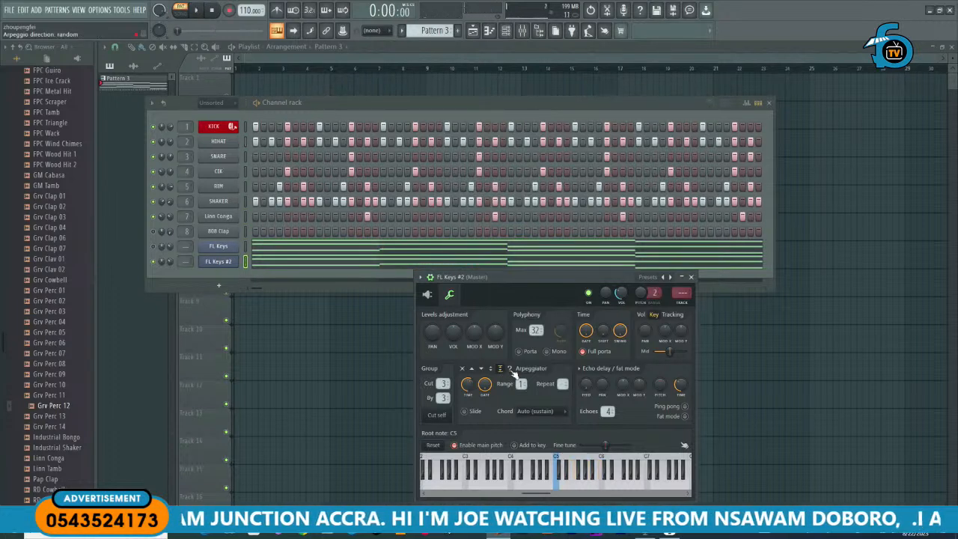
click(510, 370)
key(space)
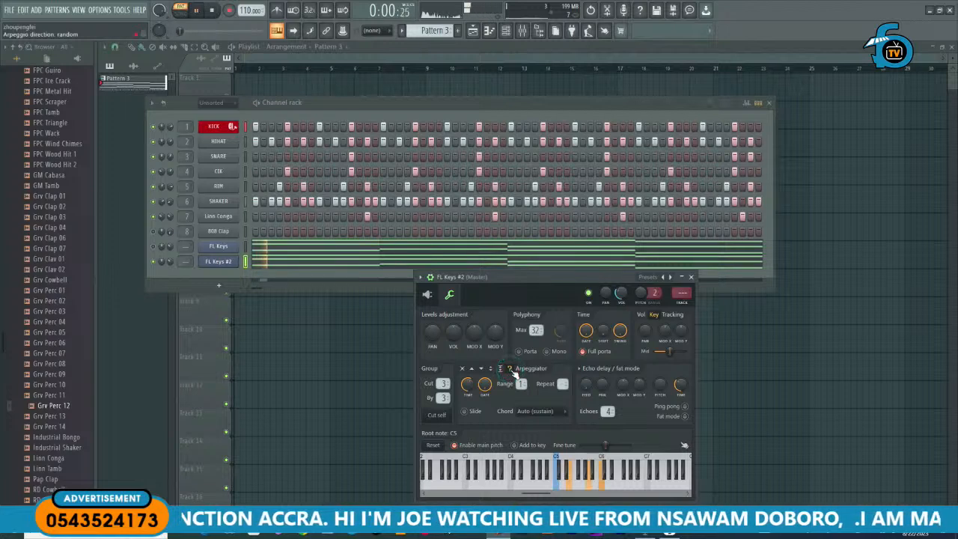
key(space)
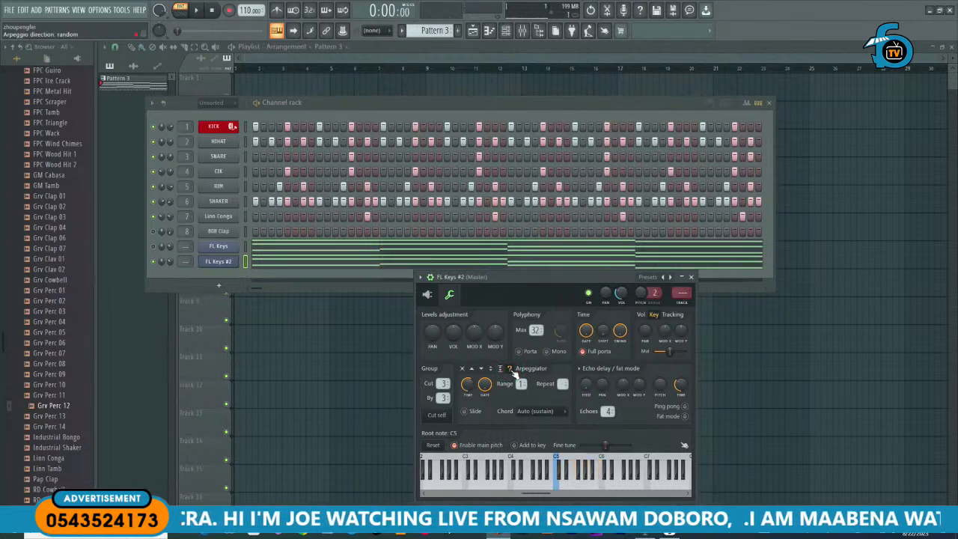
key(space)
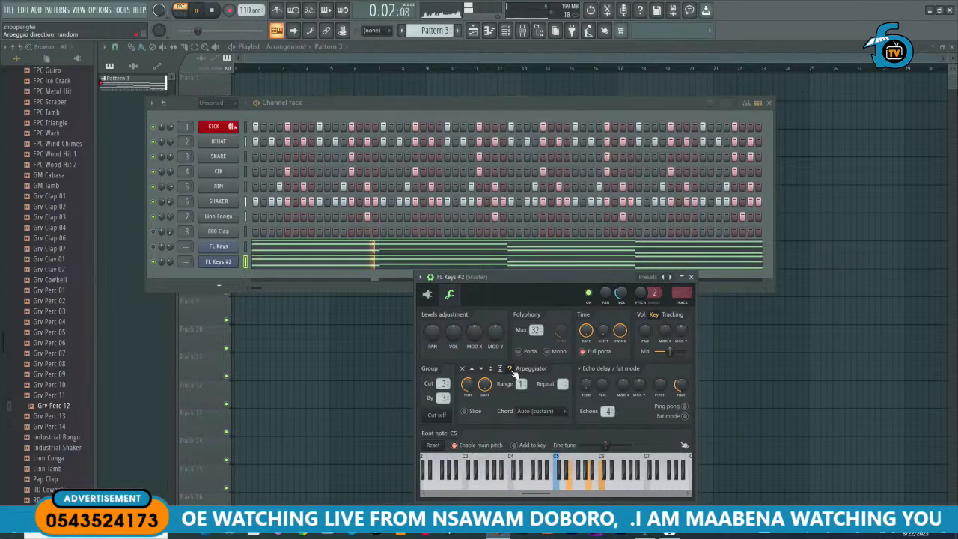
key(space)
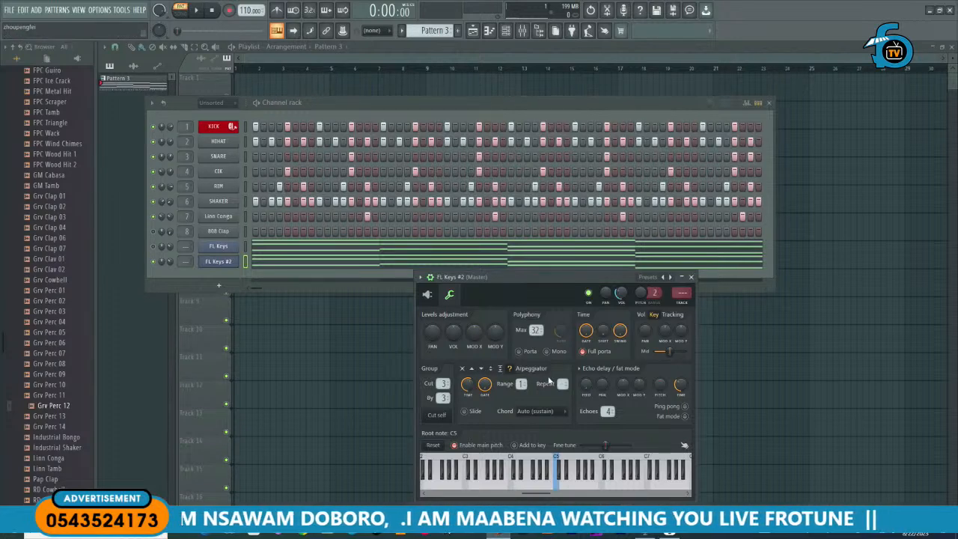
Step: Set the FL Keys #2 arpeggiator direction to up and adjust the channel's volume to 30% while the pattern plays
click(473, 369)
key(space)
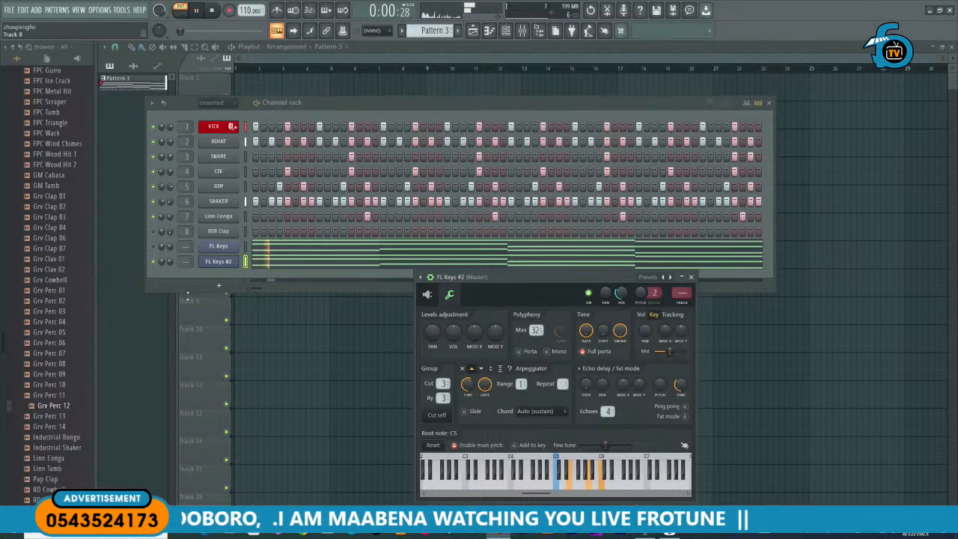
click(168, 259)
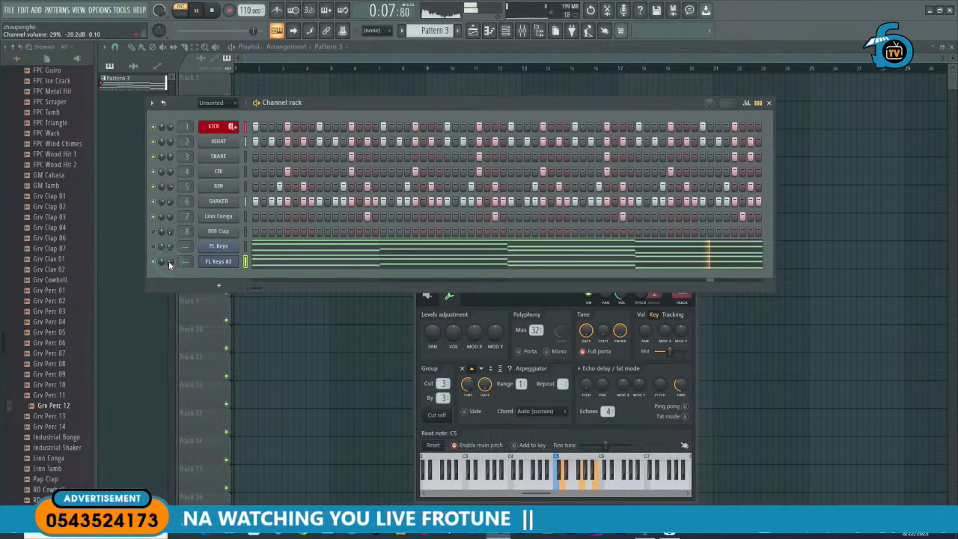
drag(169, 262, 169, 267)
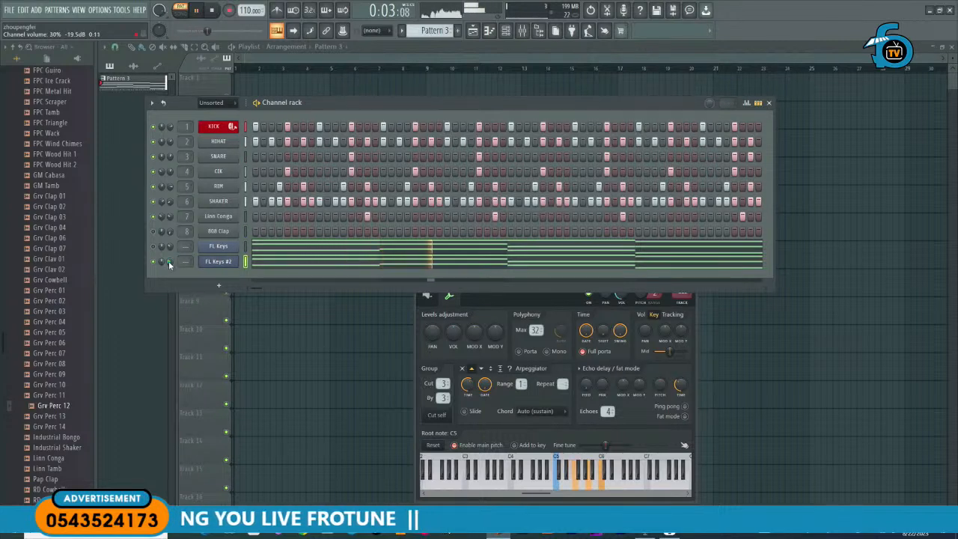
Step: Unmute the original FL Keys channel and play the pattern with both keys channels together
key(space)
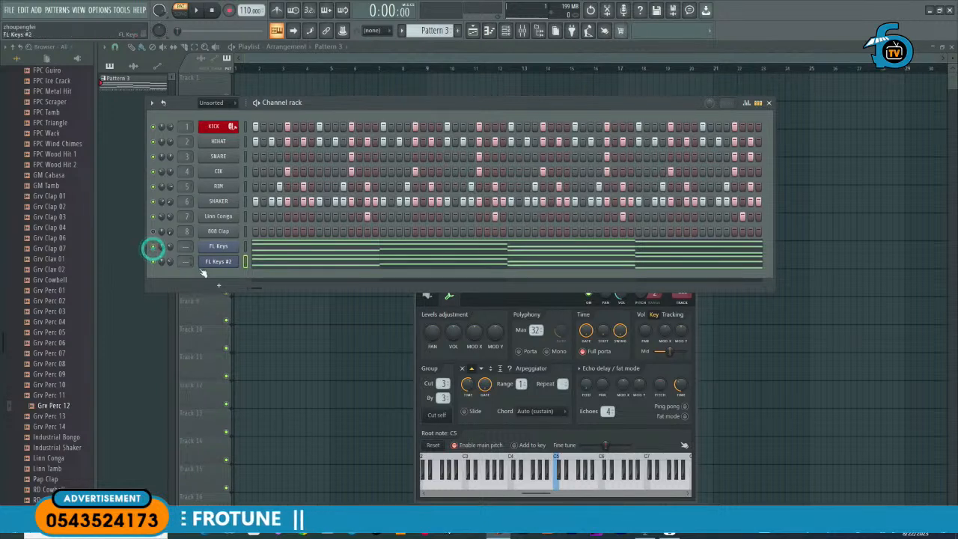
key(space)
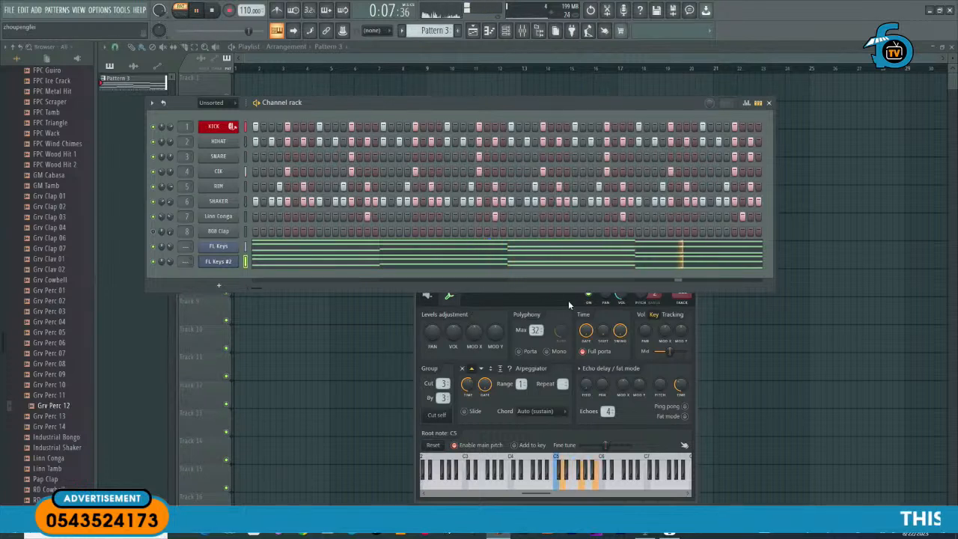
key(space)
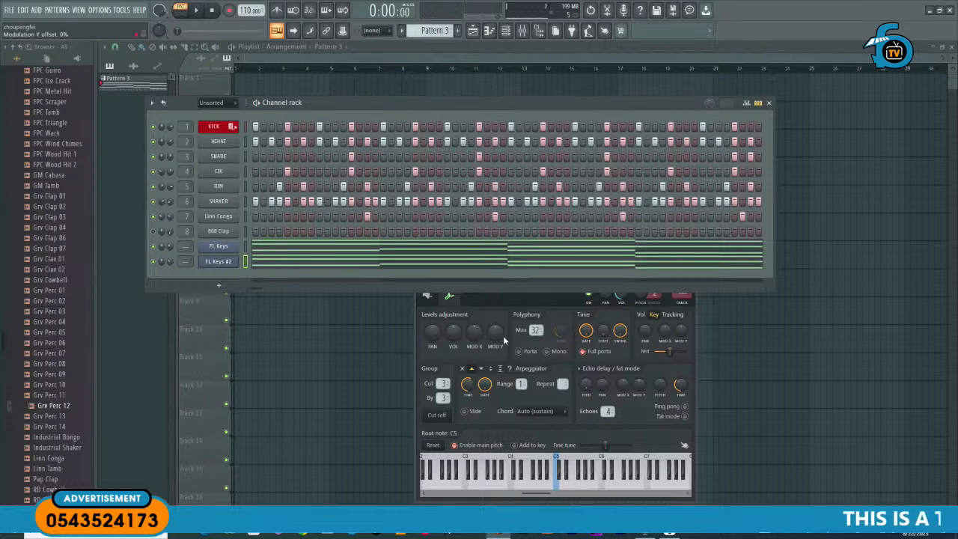
Step: Set the FL Keys #2 arpeggiator range to 3 octaves and play the pattern with the original FL Keys channel muted
click(471, 305)
drag(498, 277, 508, 263)
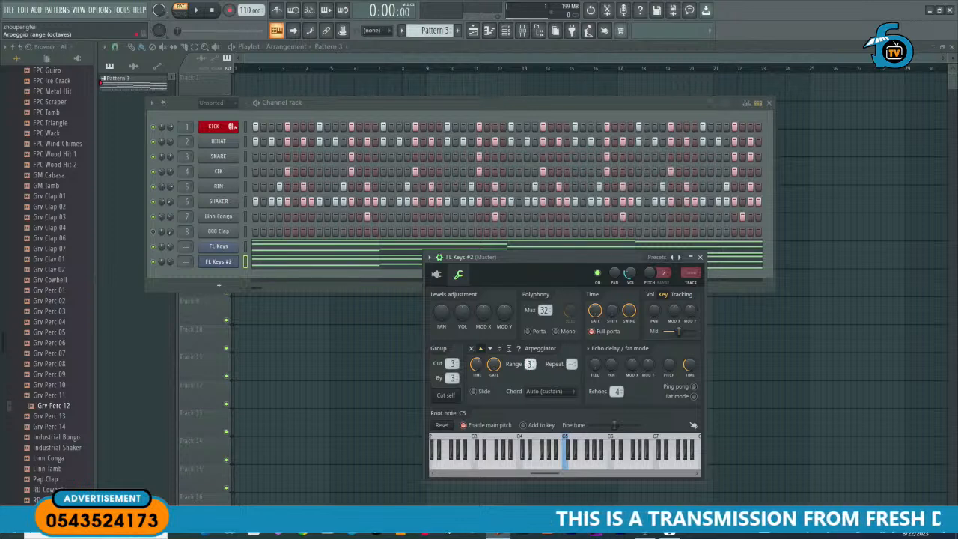
key(space)
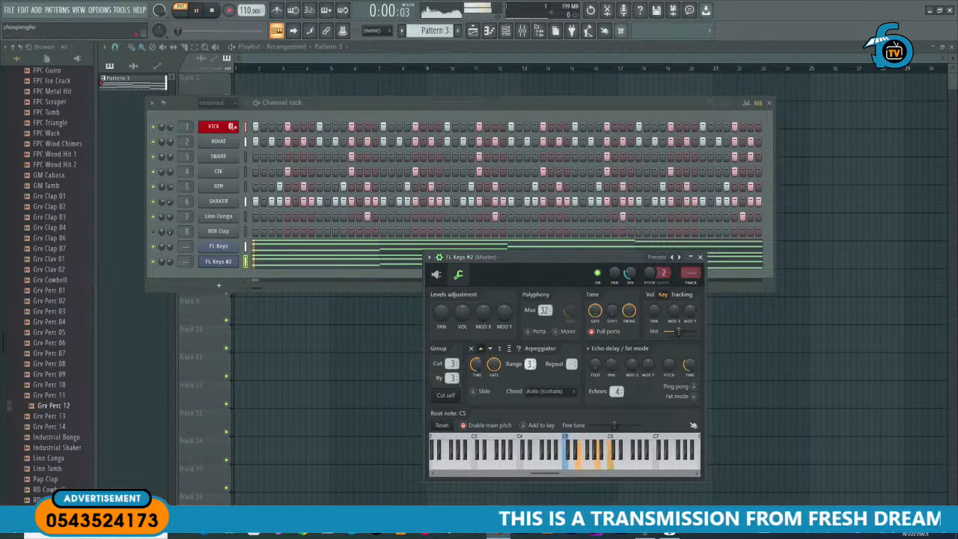
click(153, 248)
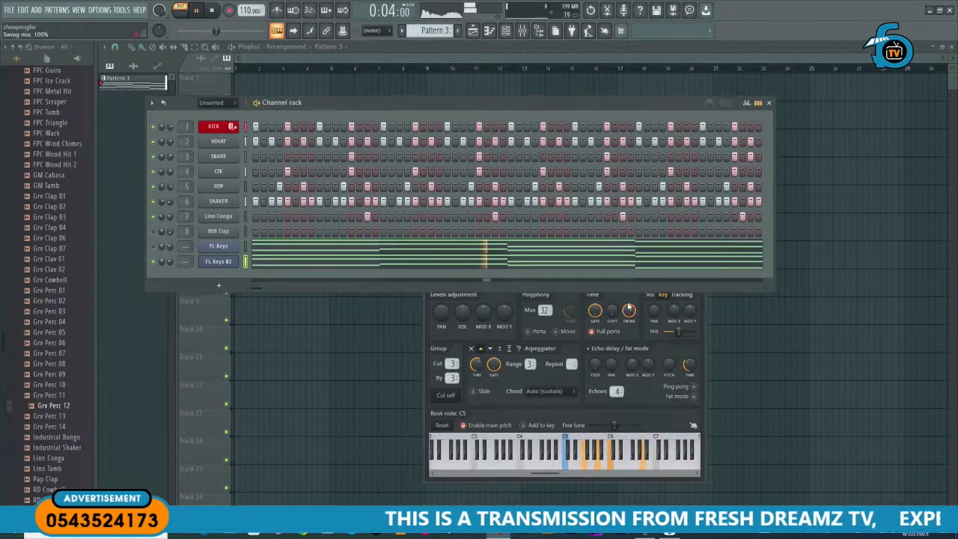
click(622, 299)
key(space)
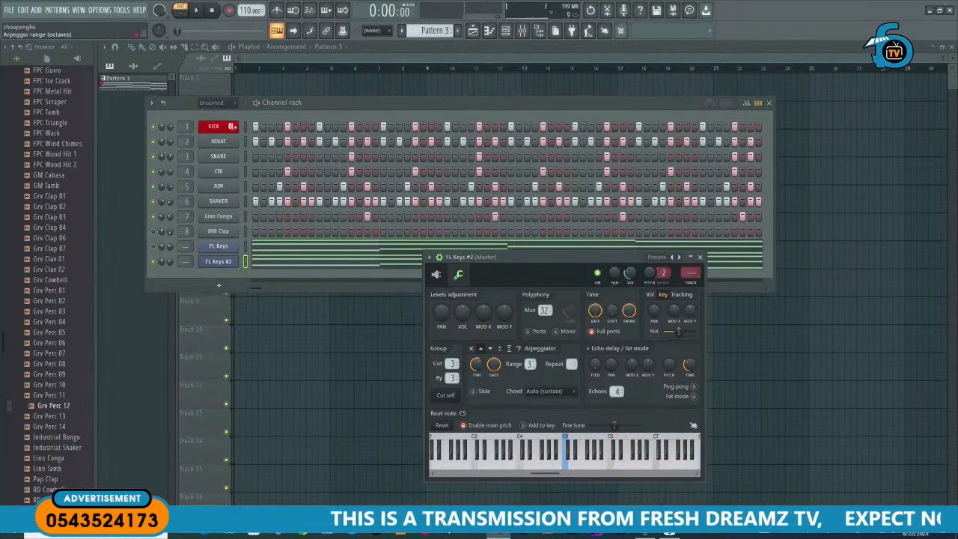
Step: Try an arpeggiator range of 2 octaves on FL Keys #2 while playing the pattern
key(space)
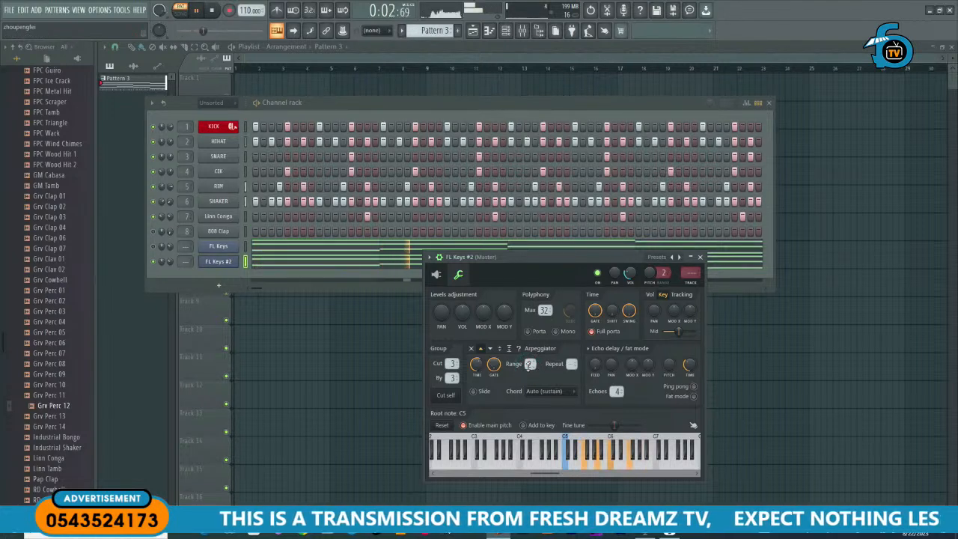
key(space)
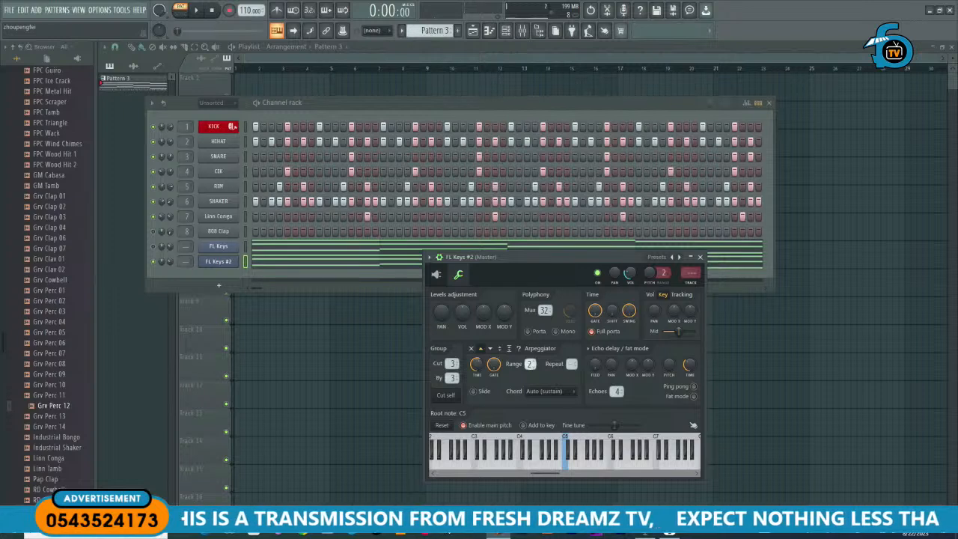
key(space)
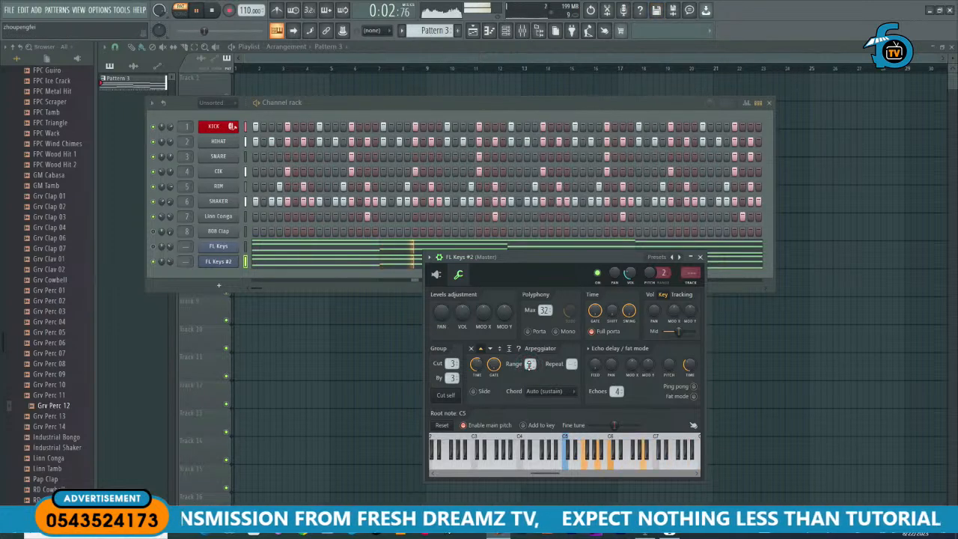
key(space)
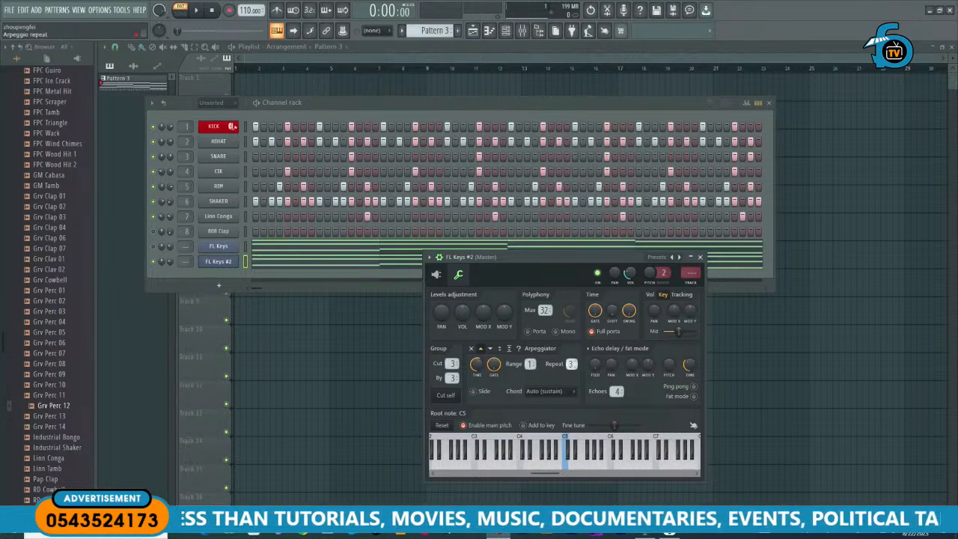
Step: Set the FL Keys #2 arpeggiator range to 2 and its repeat to 2 during playback, briefly trying a repeat of 3
key(space)
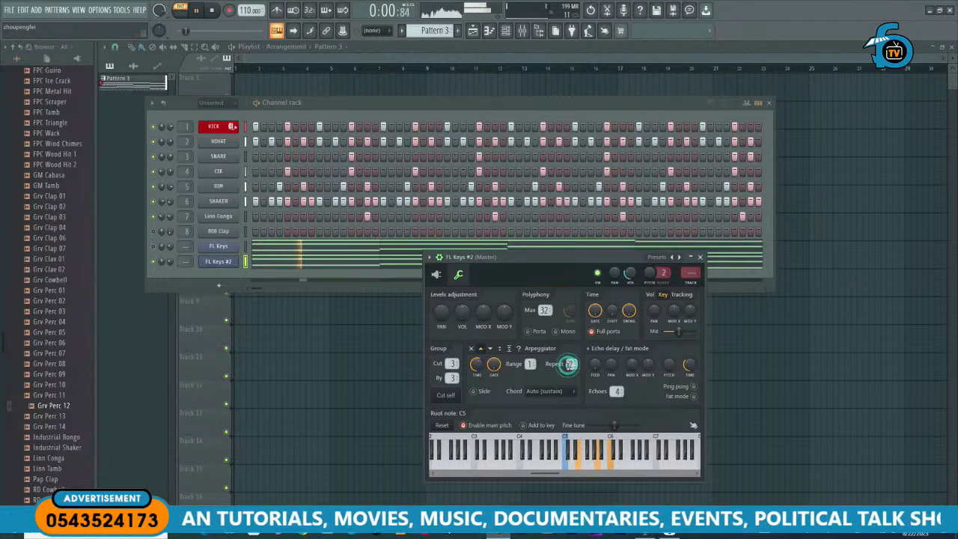
scroll(529, 364, up, 3)
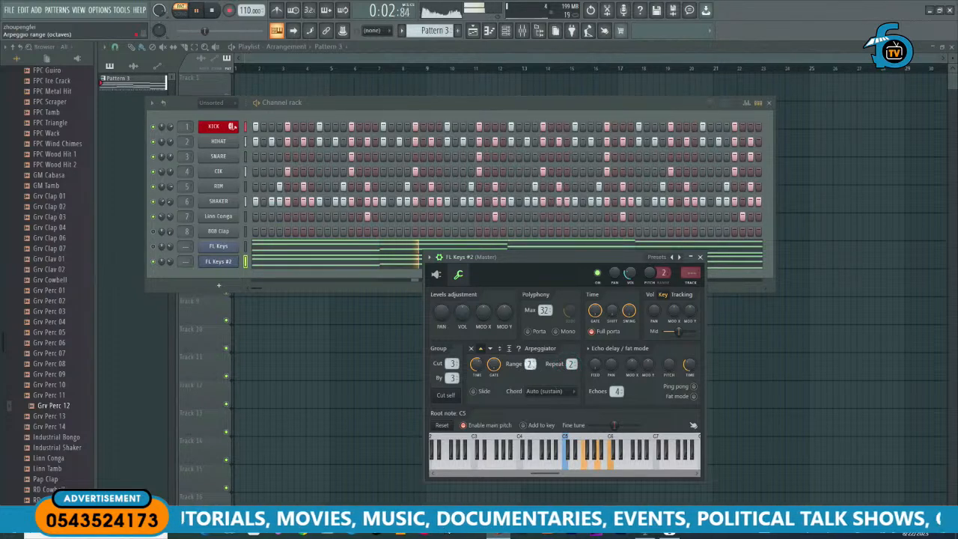
scroll(528, 364, down, 2)
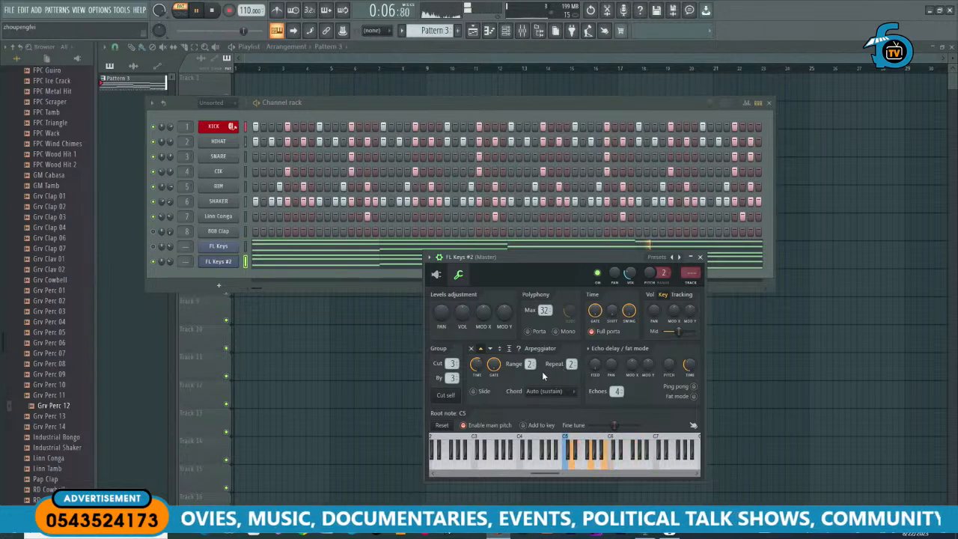
scroll(571, 365, up, 1)
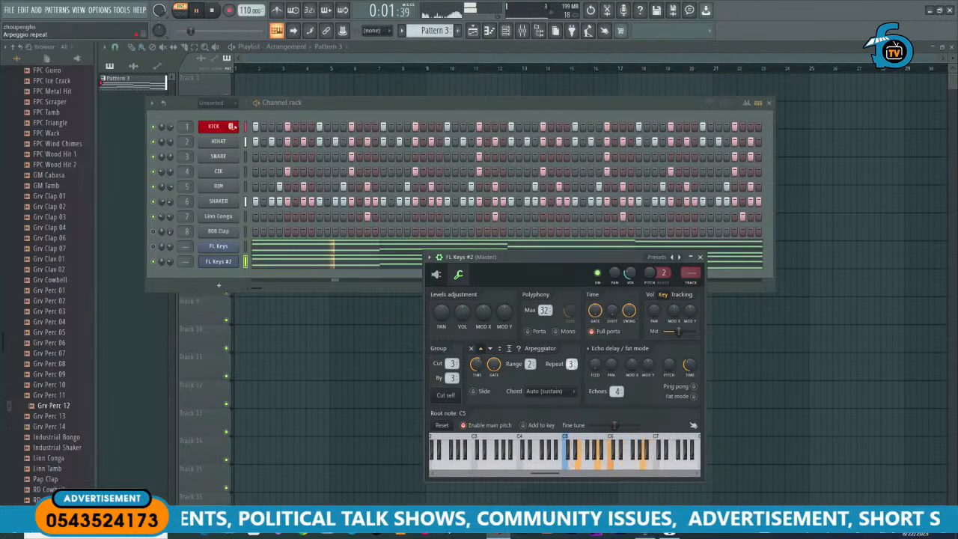
scroll(571, 364, down, 1)
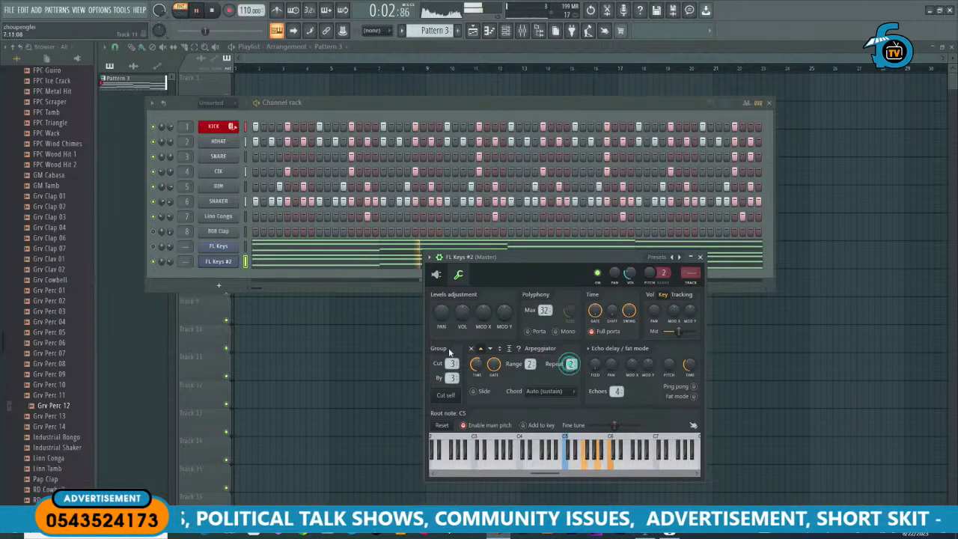
Step: Close the FL Keys #2 settings, stop playback, and set the channel's volume to 25%
click(701, 258)
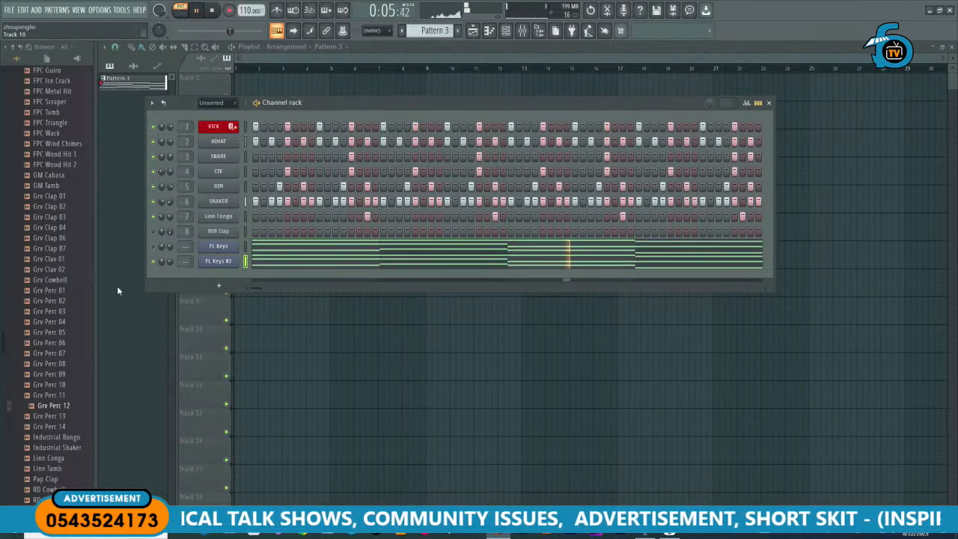
key(space)
click(166, 261)
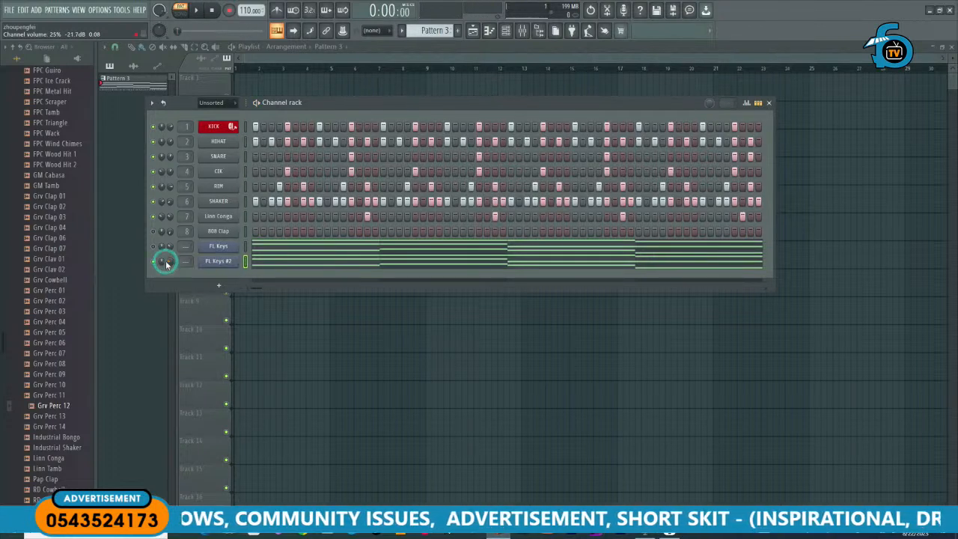
Step: Show the instrument controls of FL Keys #2 and move its window clear of the channel rack
click(227, 249)
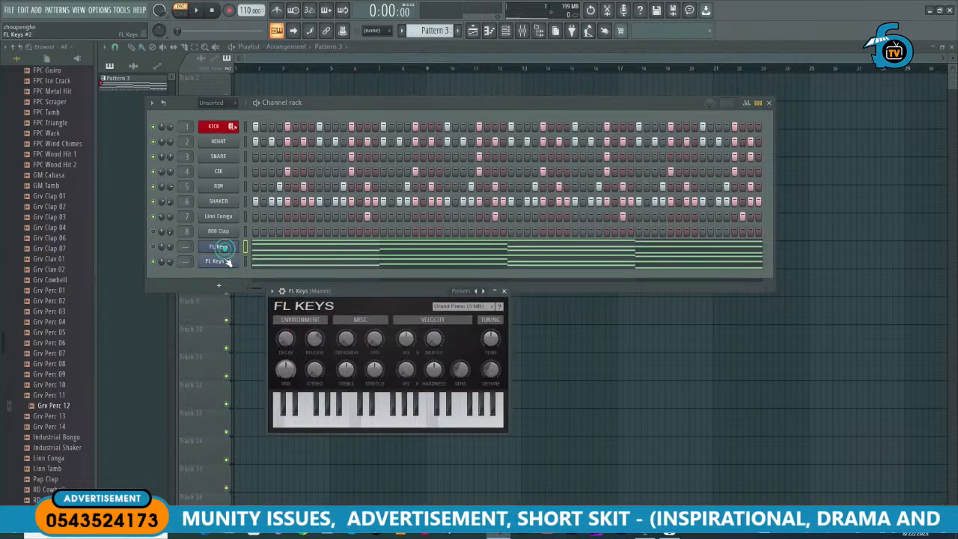
click(224, 262)
click(226, 261)
click(226, 262)
click(437, 275)
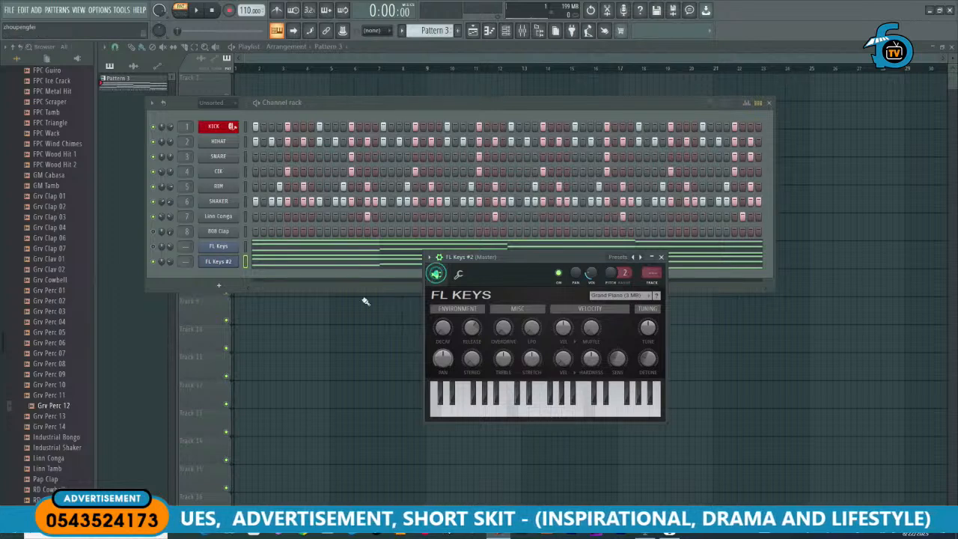
drag(515, 275, 512, 335)
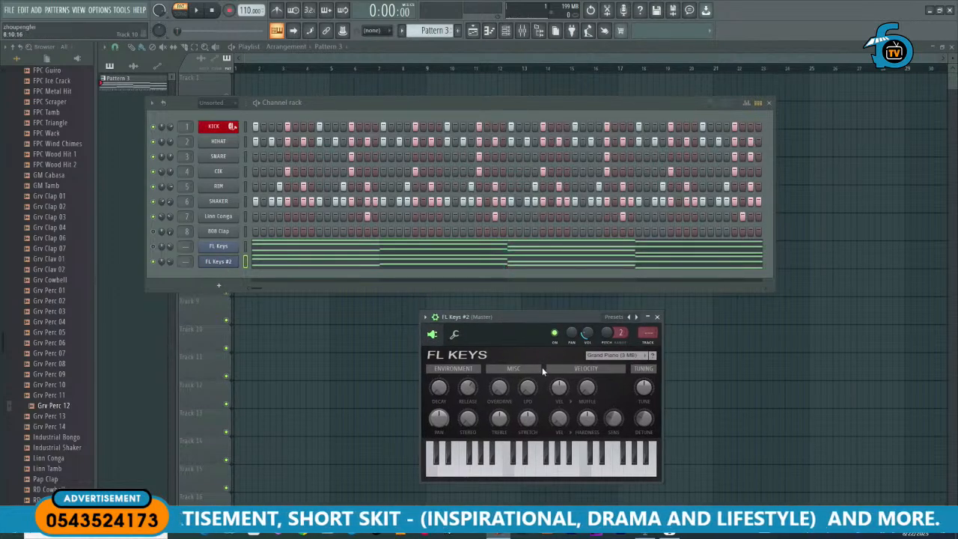
Step: Start playback and audition the Roto Organ (FL), Rhodes (FL) and Piano (FL) sounds on FL Keys #2
click(620, 356)
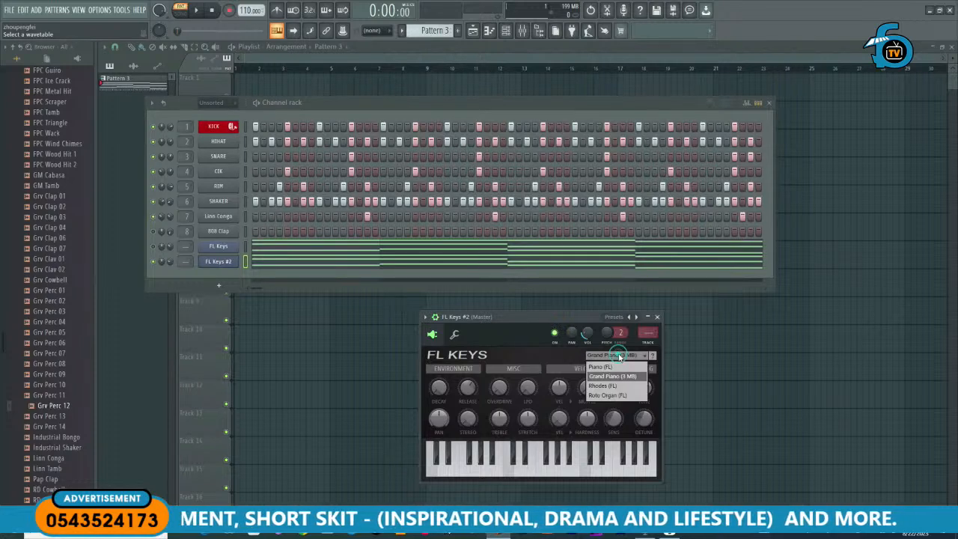
click(600, 397)
key(space)
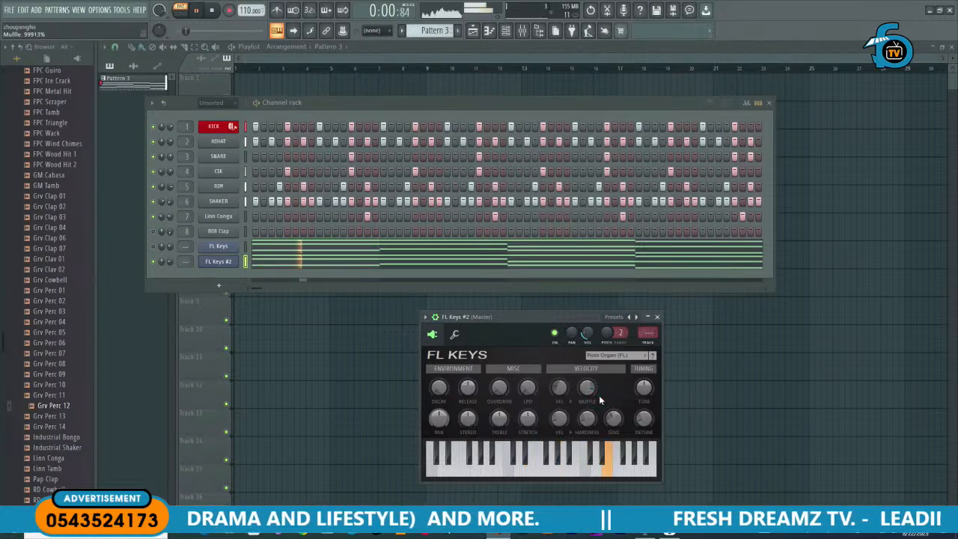
click(612, 355)
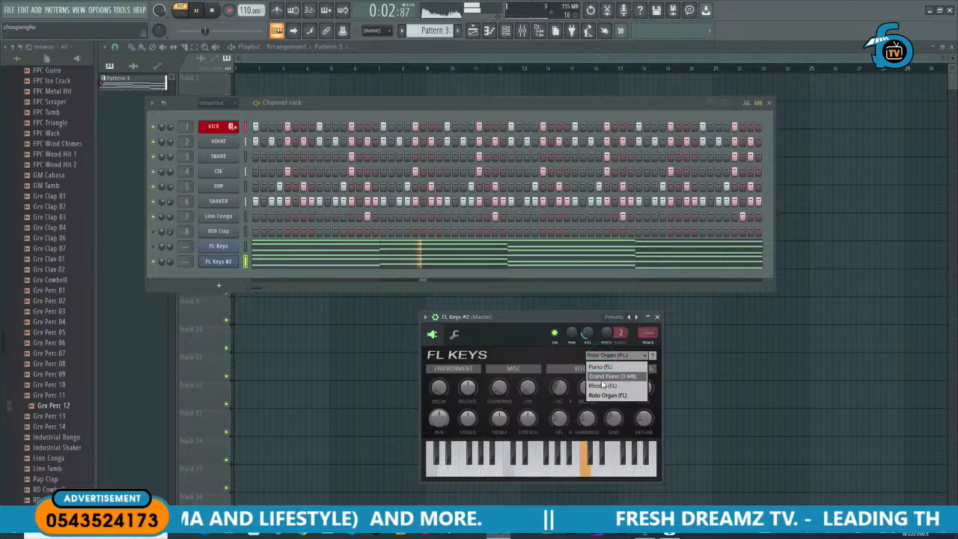
click(604, 385)
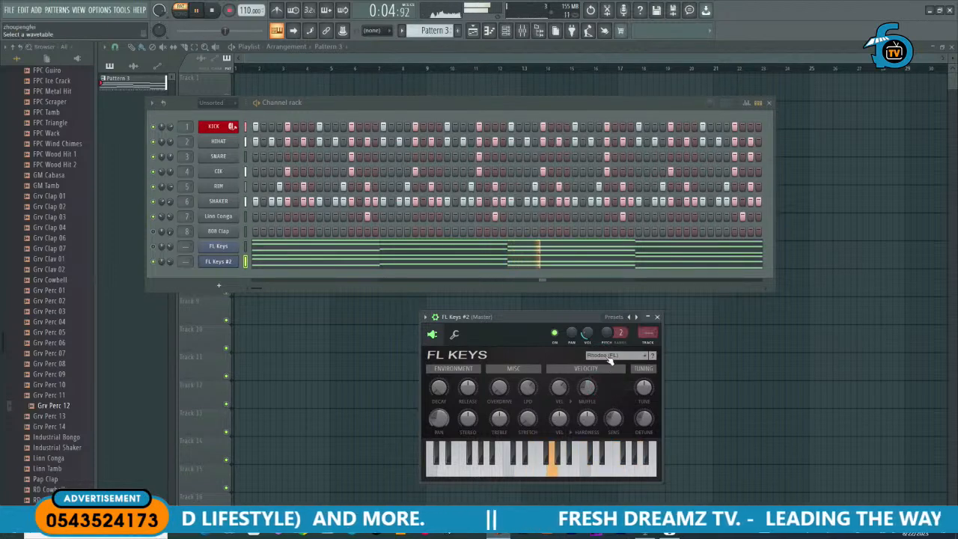
click(607, 356)
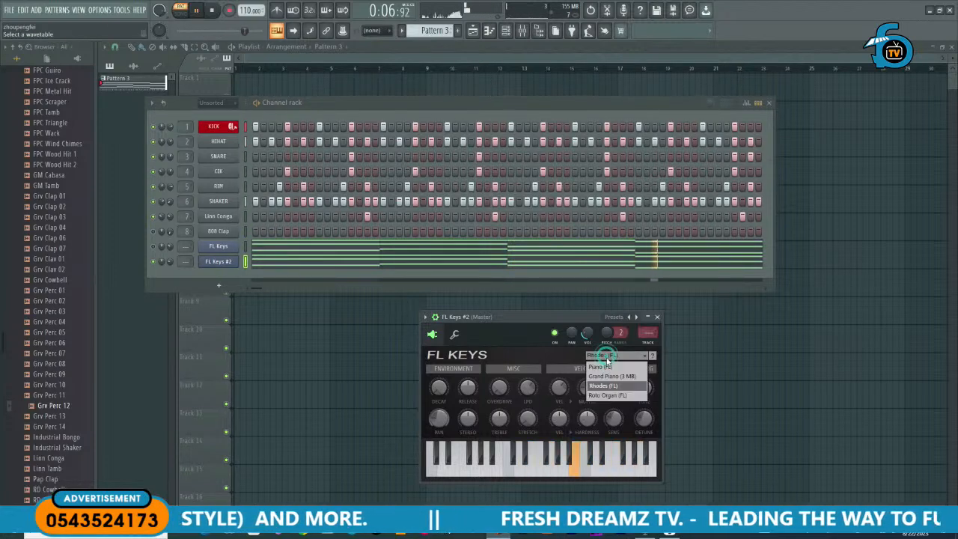
click(605, 367)
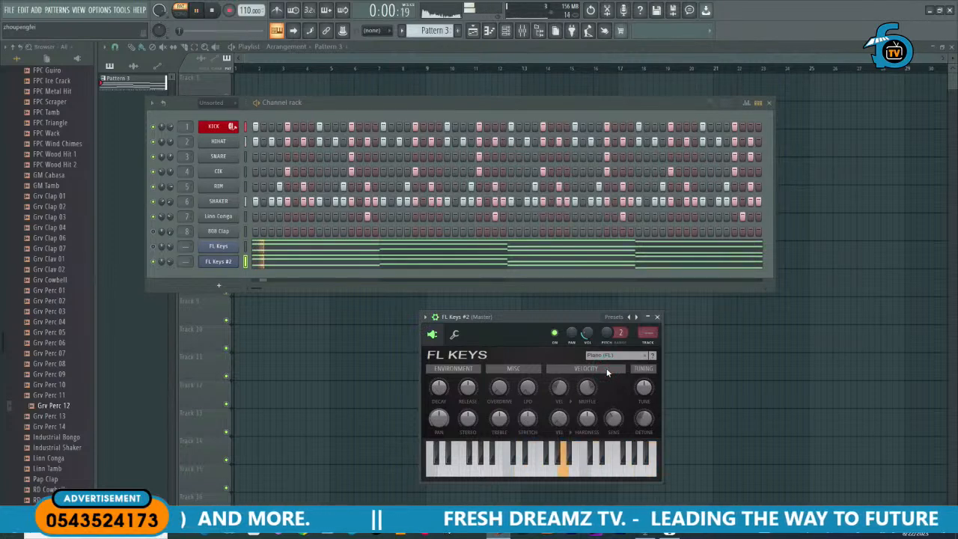
click(608, 355)
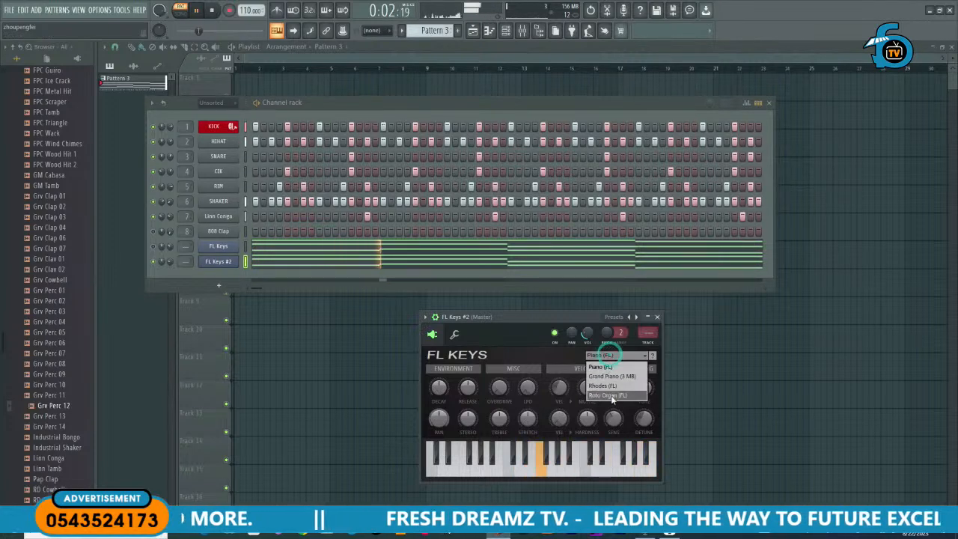
click(609, 395)
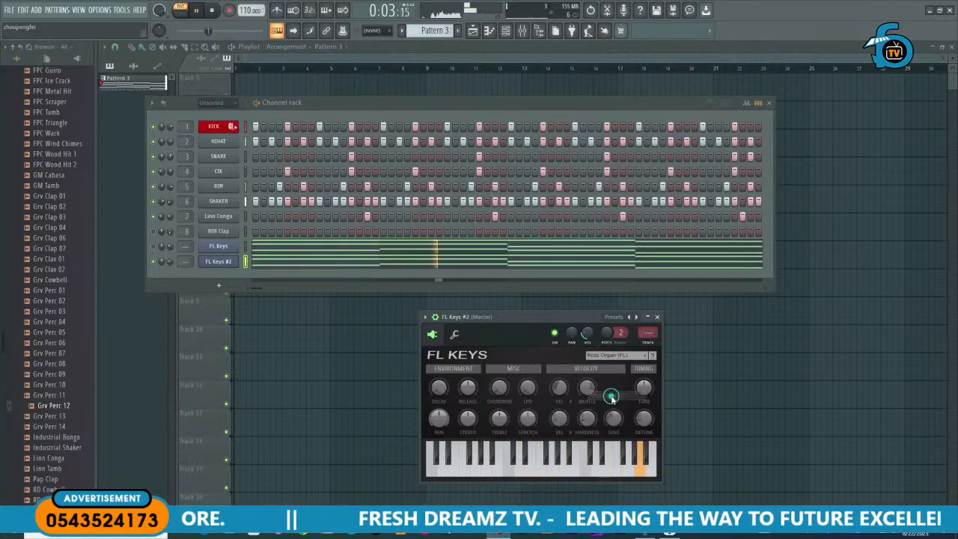
Step: Compare the Grand Piano, Piano and Roto Organ sounds during playback and settle on Rhodes (FL) for FL Keys #2
click(610, 356)
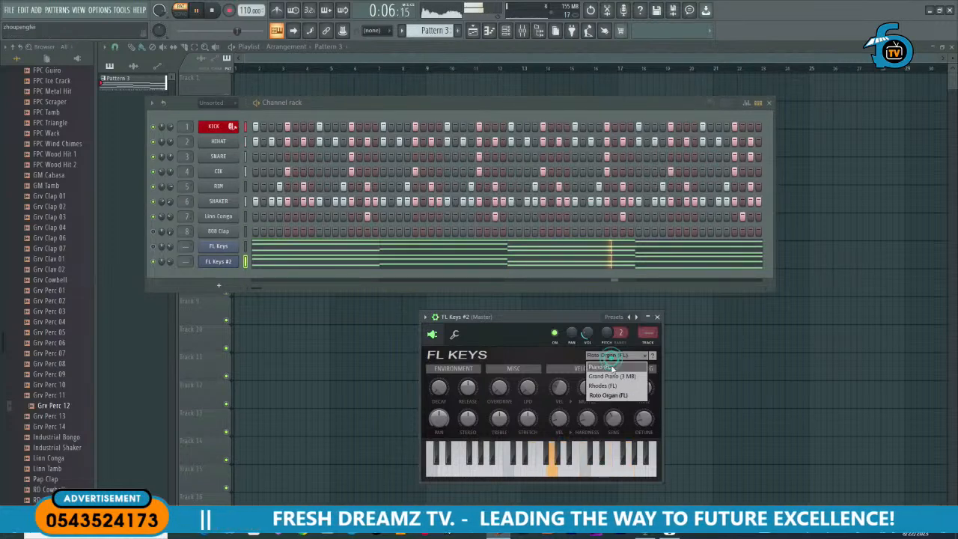
click(610, 386)
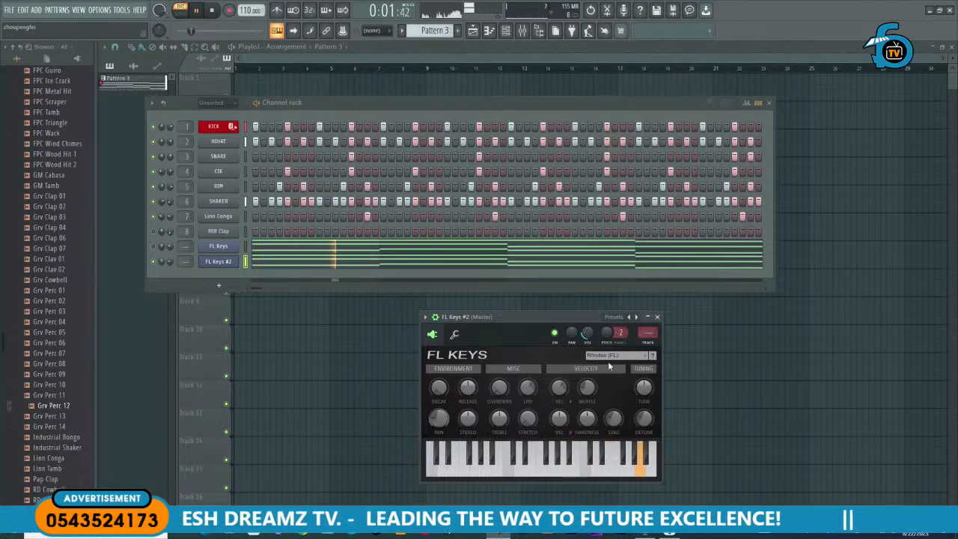
click(609, 356)
click(605, 372)
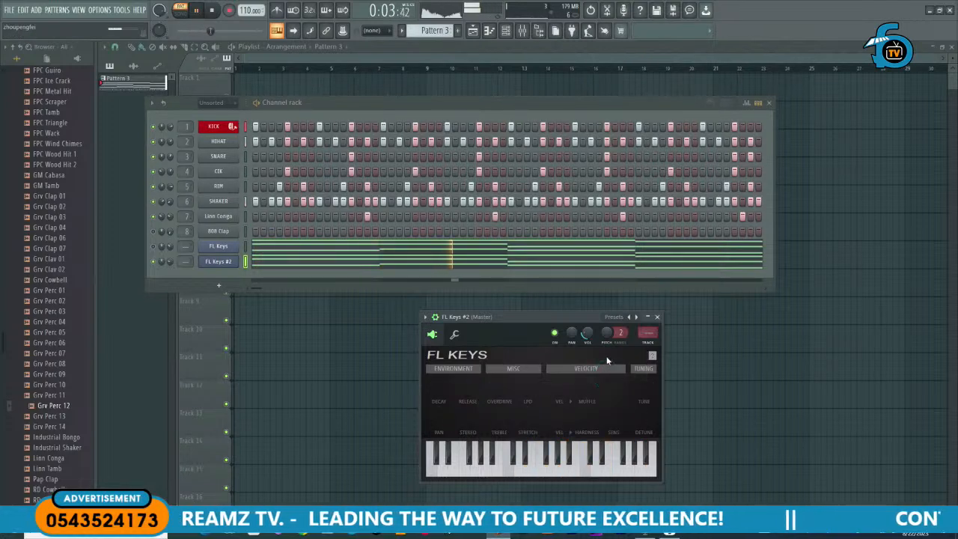
click(611, 356)
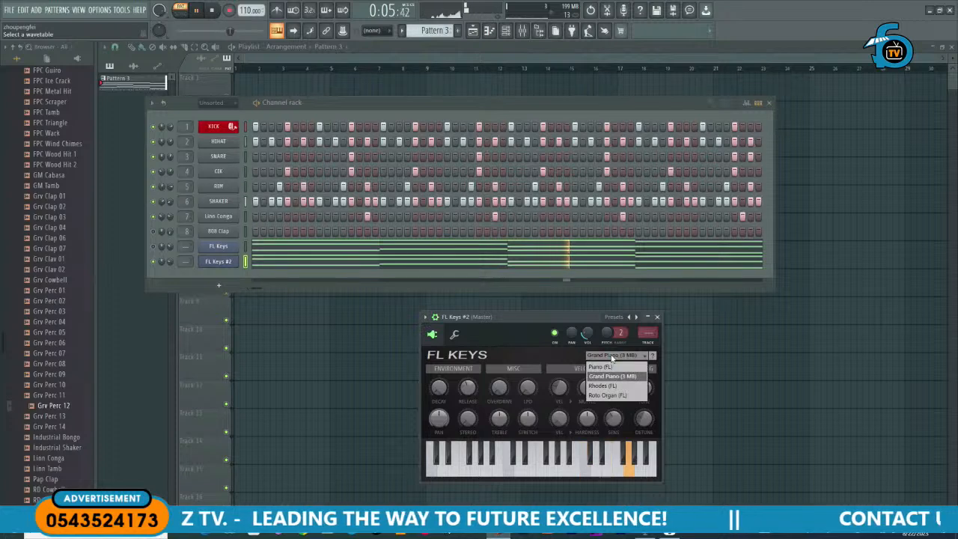
click(603, 367)
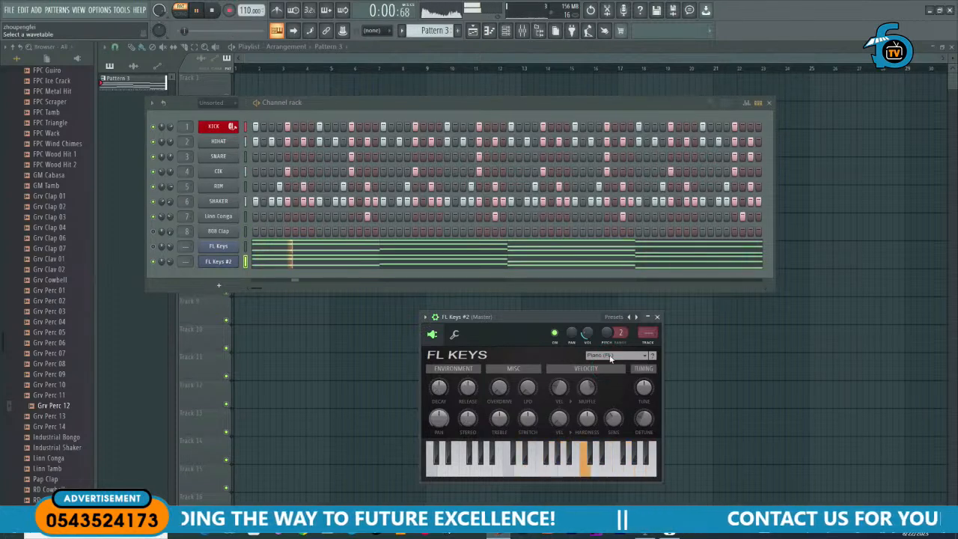
click(610, 357)
click(607, 394)
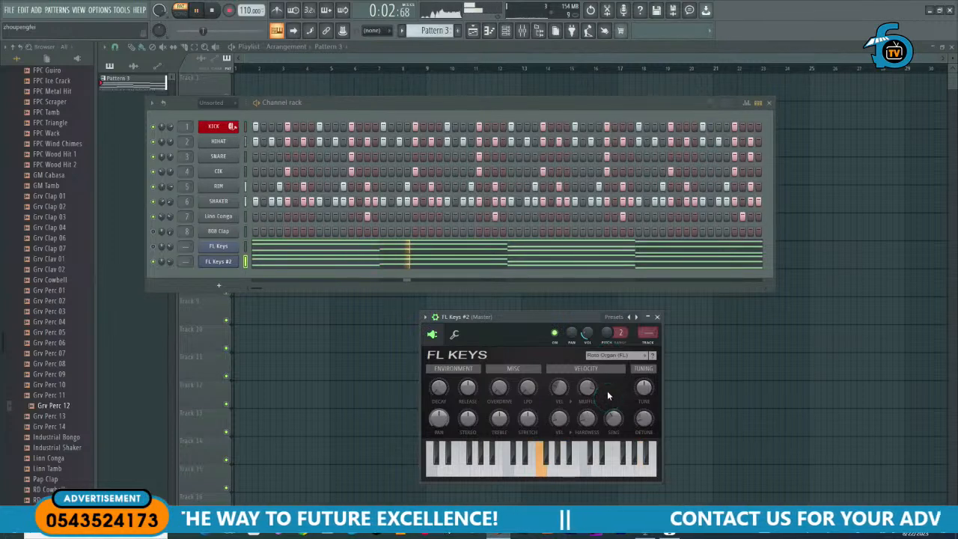
click(610, 356)
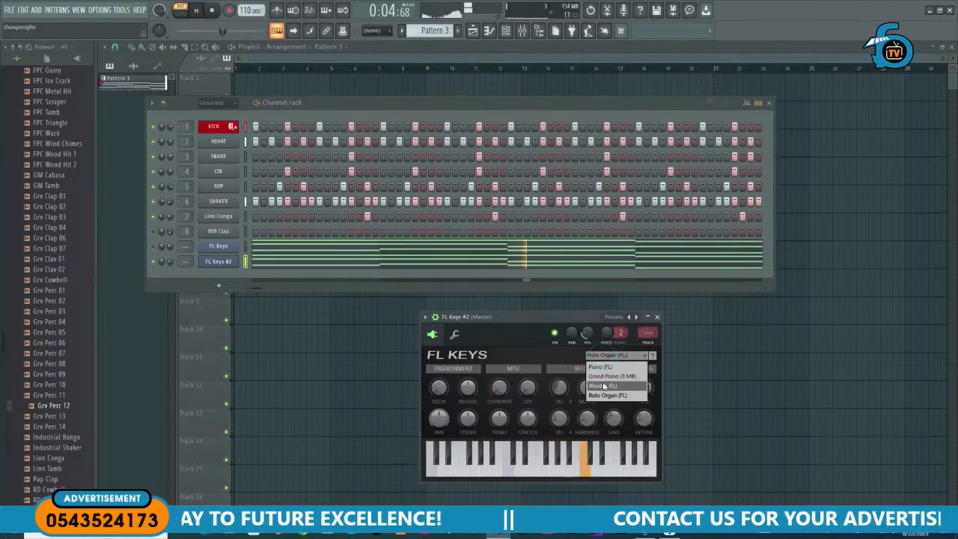
click(603, 385)
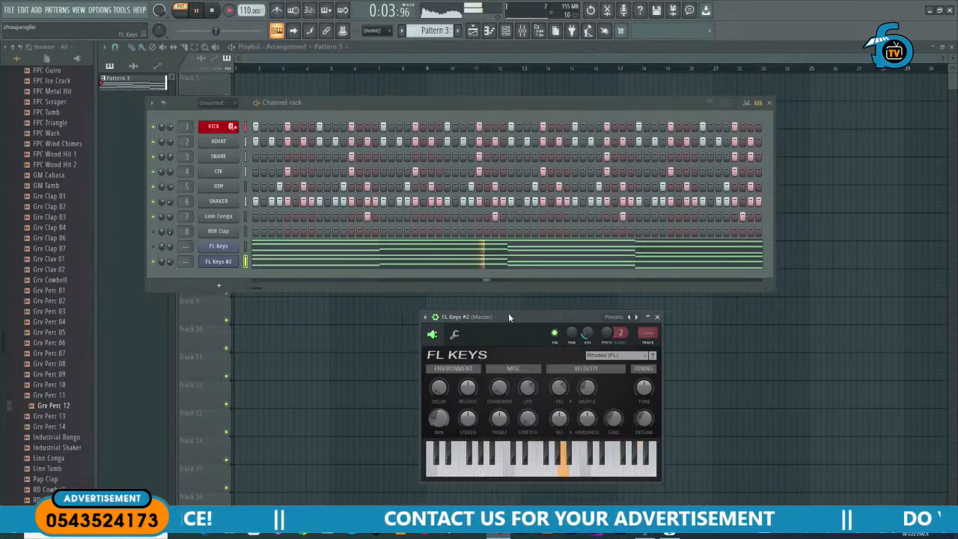
Step: Solo the FL Keys #2 channel in the channel rack while the pattern plays
drag(508, 317, 479, 240)
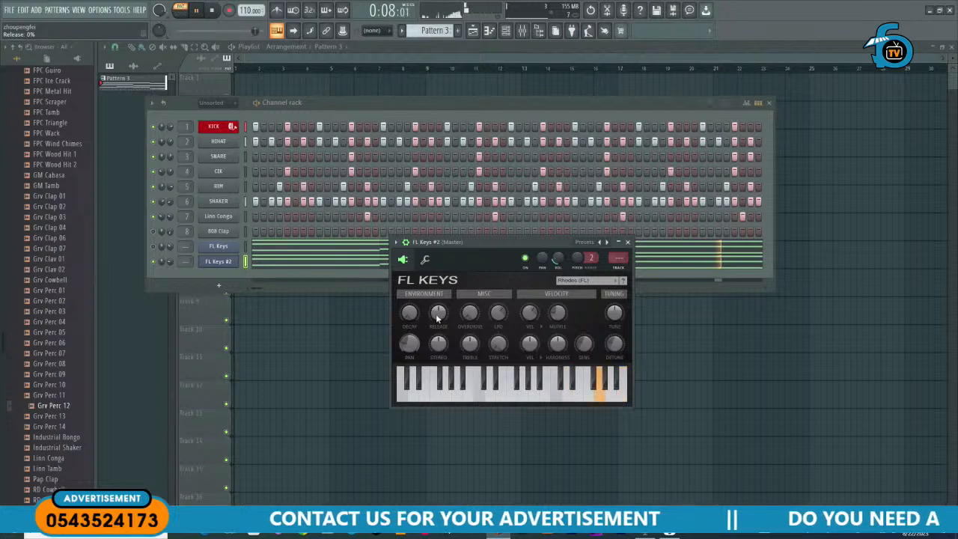
click(158, 267)
right_click(158, 267)
key(Escape)
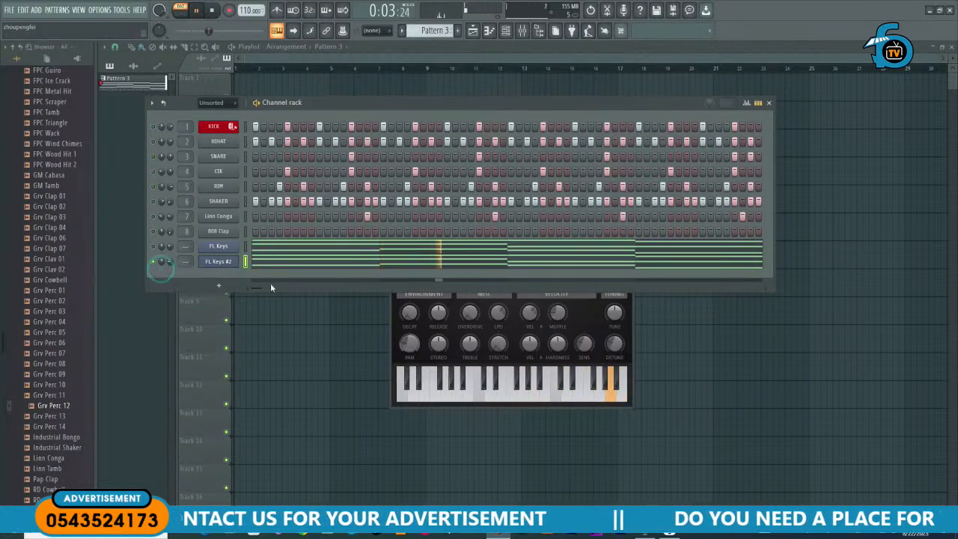
Step: Stop playback, bring the FL Keys #2 window back up and place it below the channel rack's note lanes
click(217, 261)
click(218, 262)
key(space)
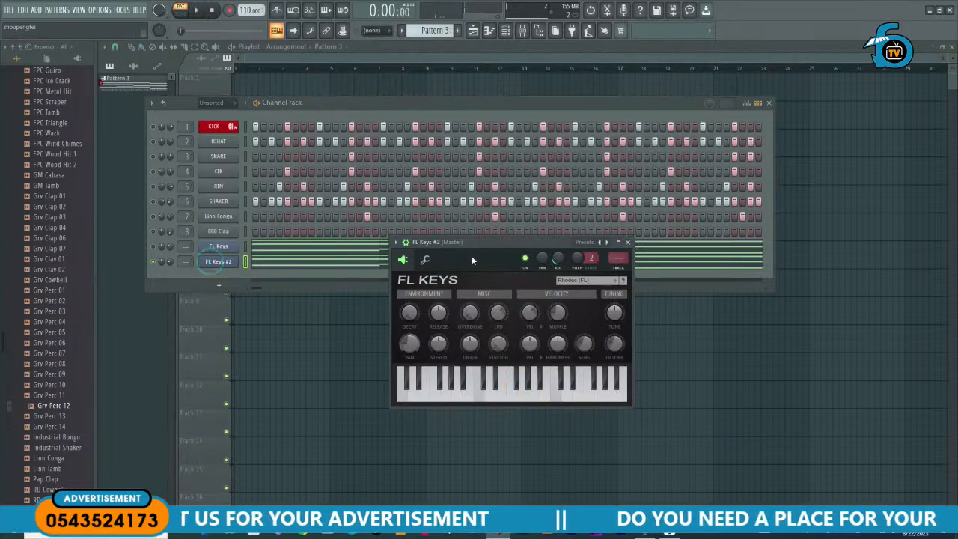
drag(468, 243, 407, 278)
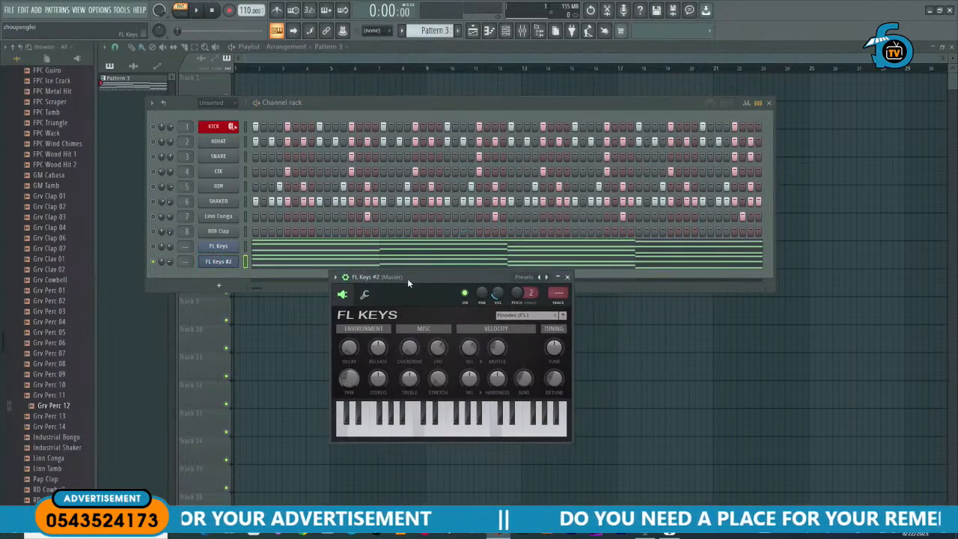
Step: Play the soloed pattern, adjust the decay of FL Keys #2 and raise its release to 100%
key(space)
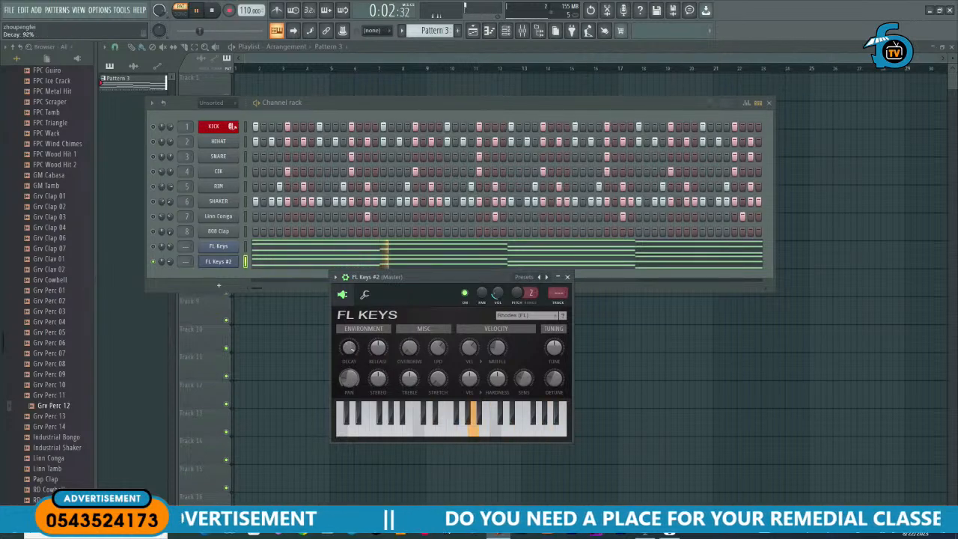
drag(352, 358, 378, 344)
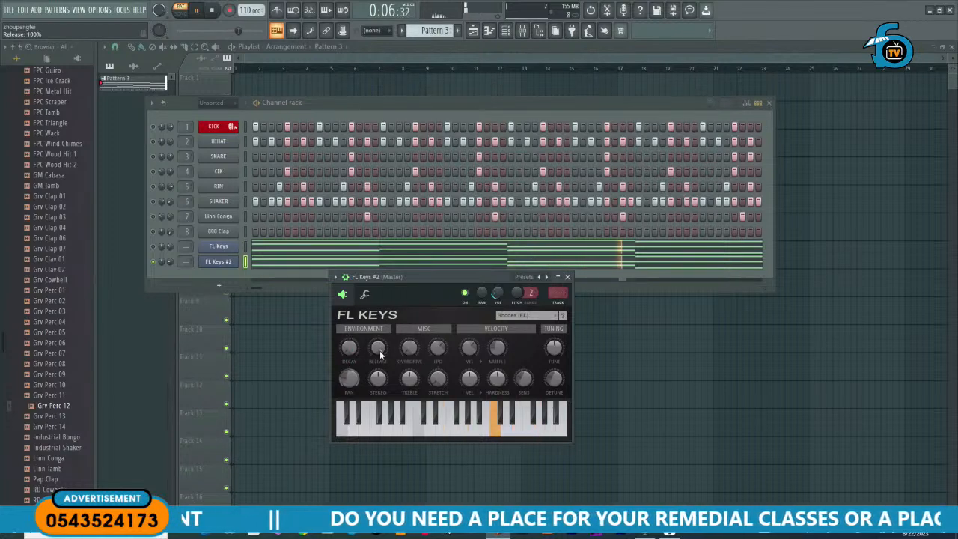
scroll(379, 355, down, 3)
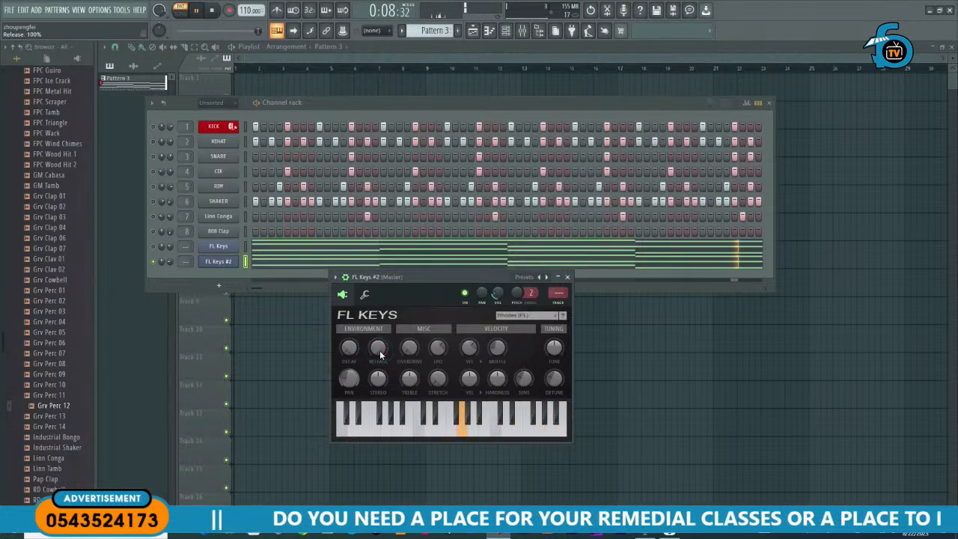
drag(381, 355, 381, 363)
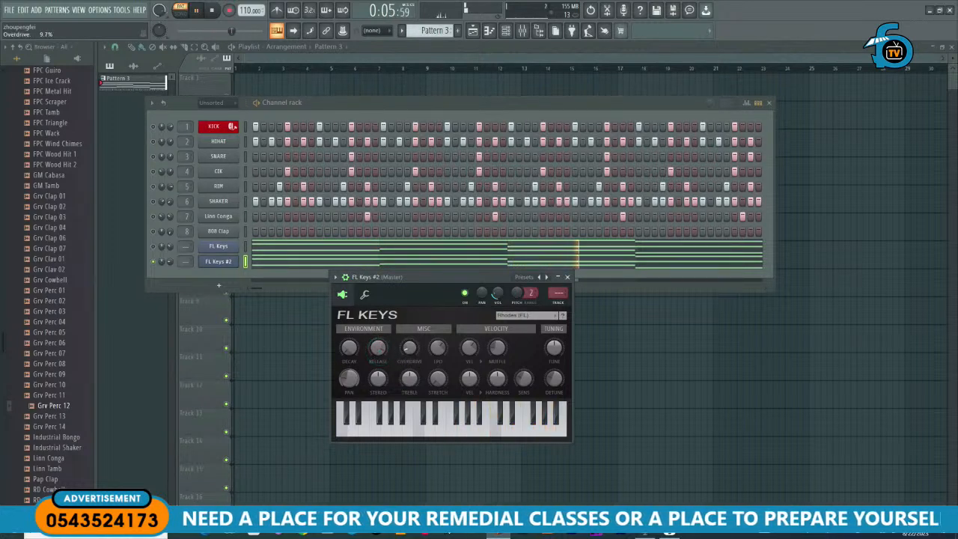
Step: Adjust the overdrive of FL Keys #2, trying values up to 75.6%, and change its upper velocity setting
click(405, 360)
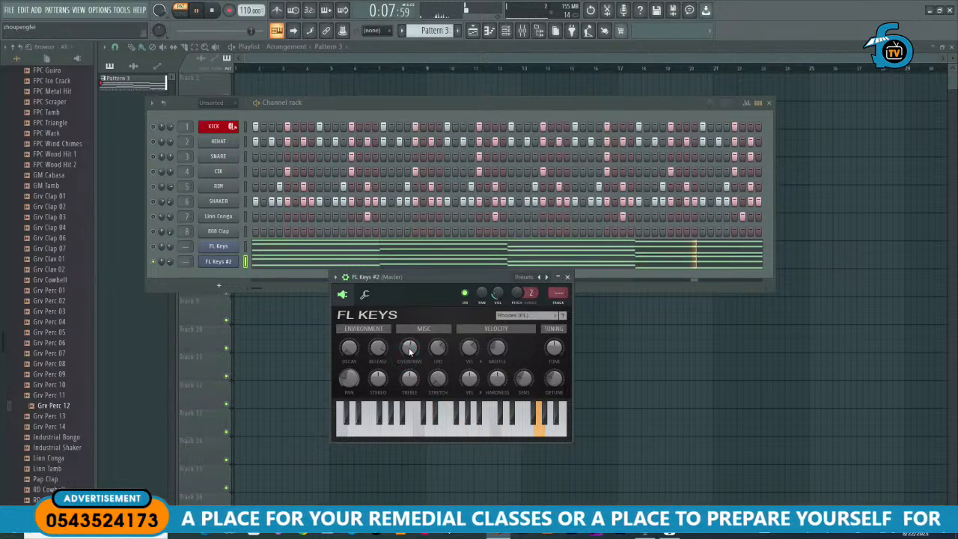
drag(405, 360, 410, 352)
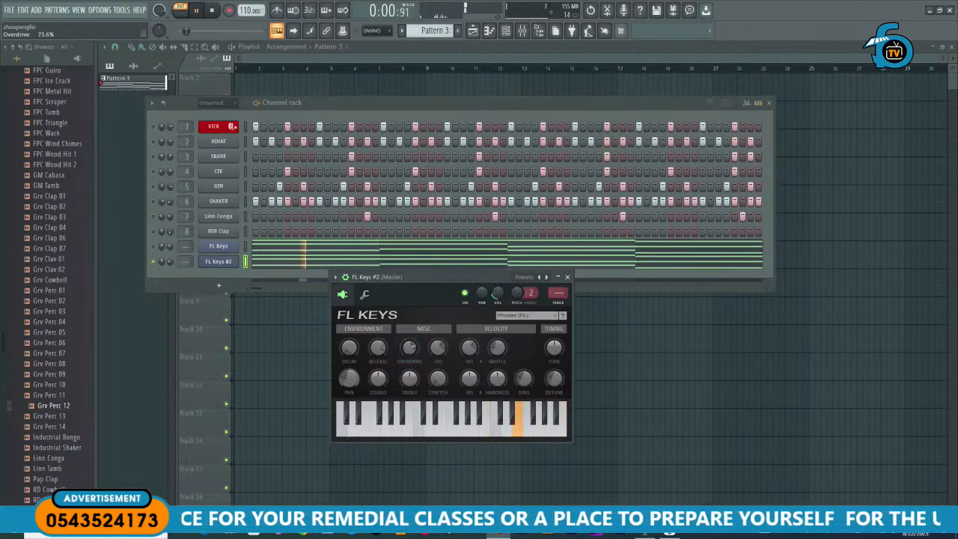
click(469, 347)
drag(468, 347, 474, 354)
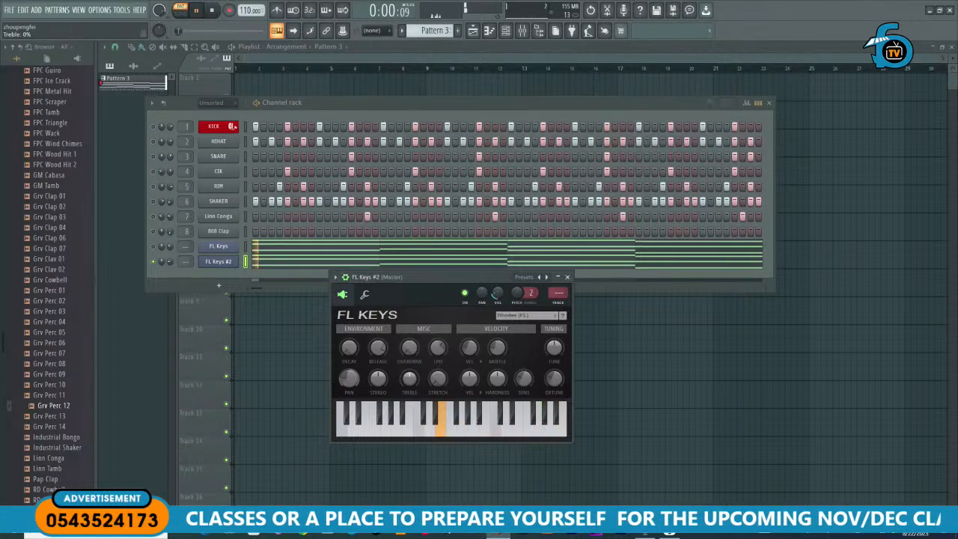
Step: Raise the treble of FL Keys #2 to 100% and close its instrument window
click(409, 389)
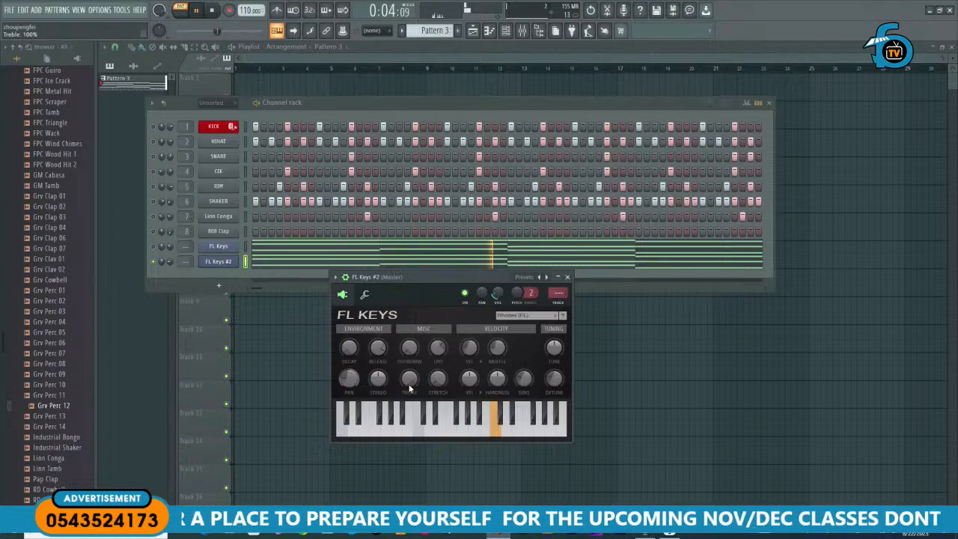
click(409, 390)
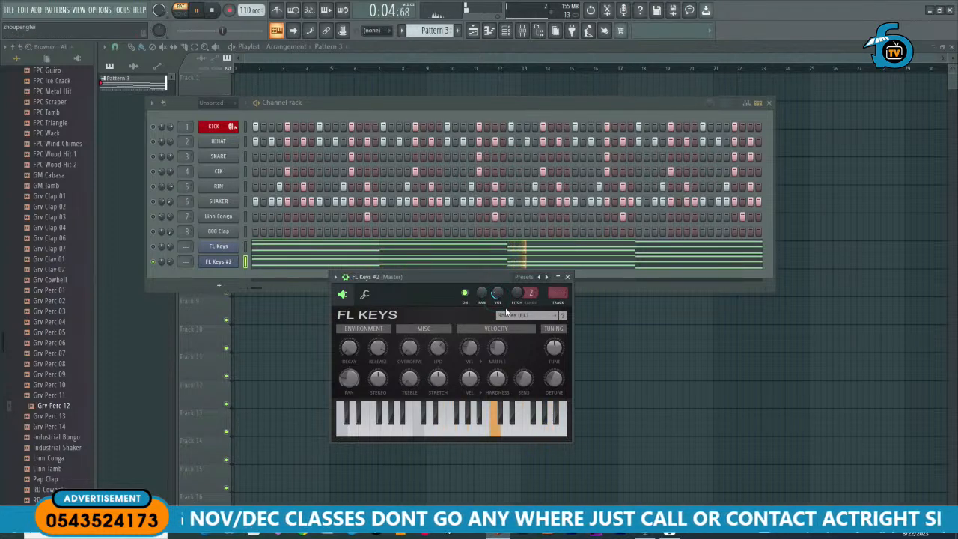
drag(451, 277, 491, 291)
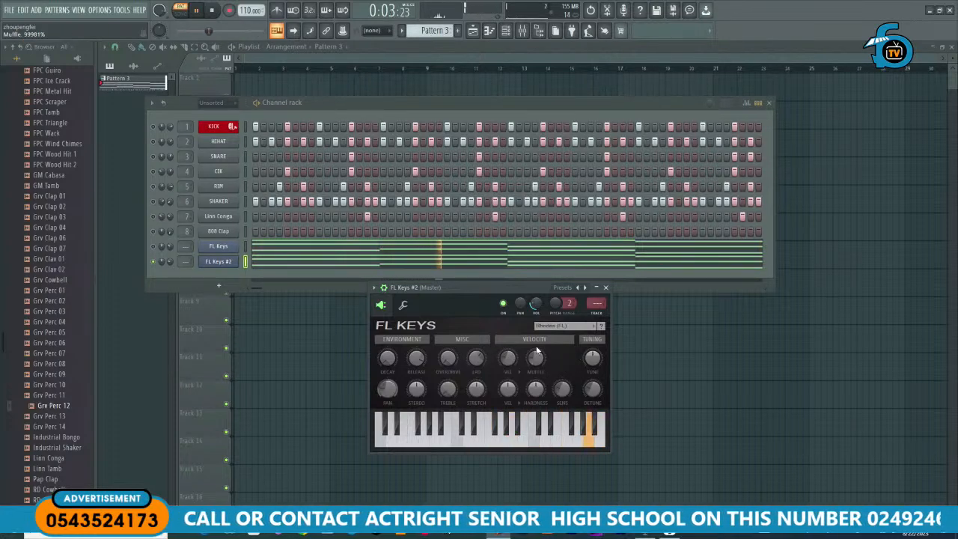
click(606, 287)
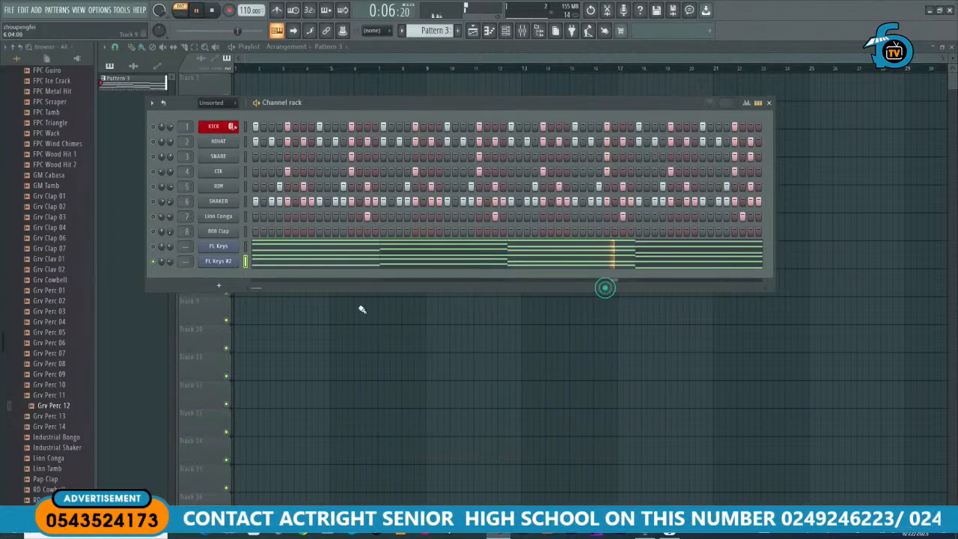
Step: Unmute the FL Keys channel so it plays with FL Keys #2, and adjust its volume
click(153, 248)
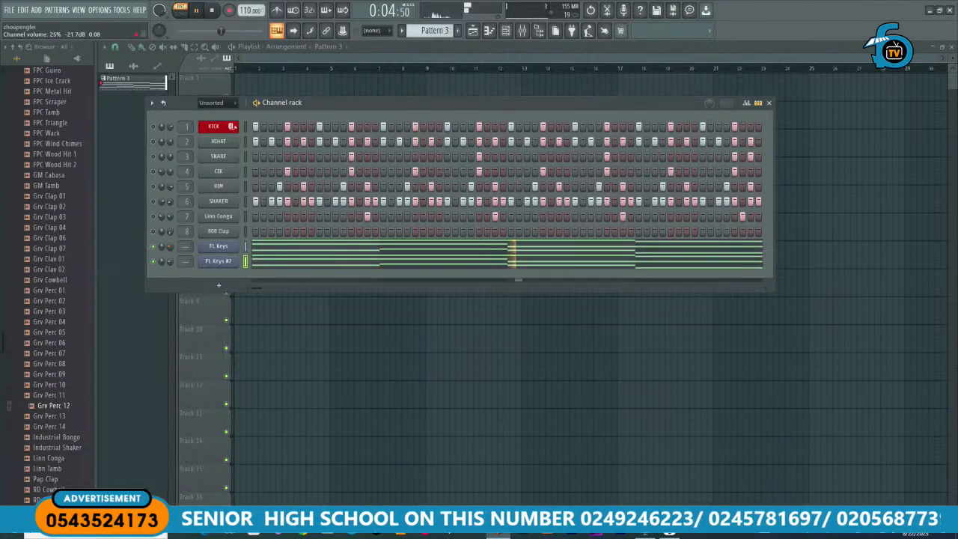
click(168, 246)
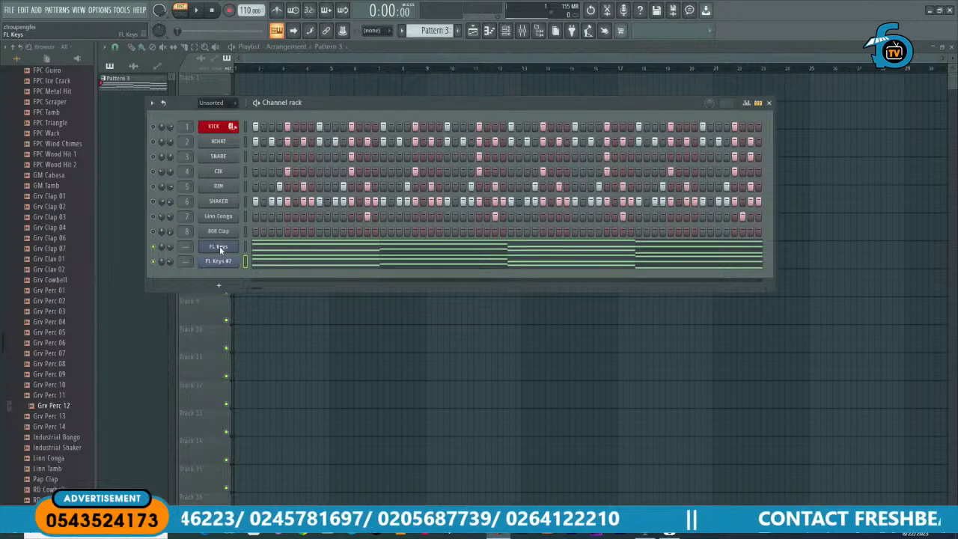
Step: Insert a Morphine synthesizer channel directly after the FL Keys channel
right_click(223, 252)
mouse_move(254, 315)
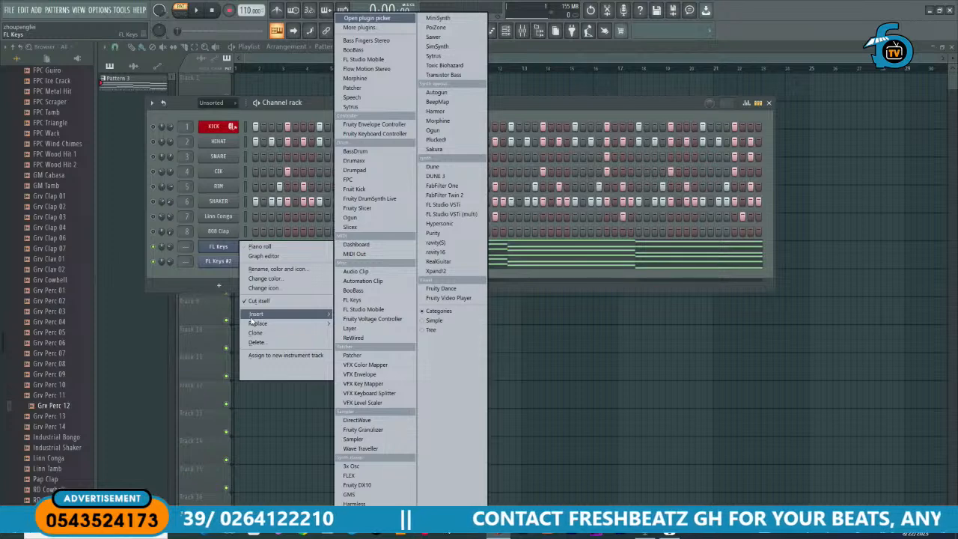
click(446, 121)
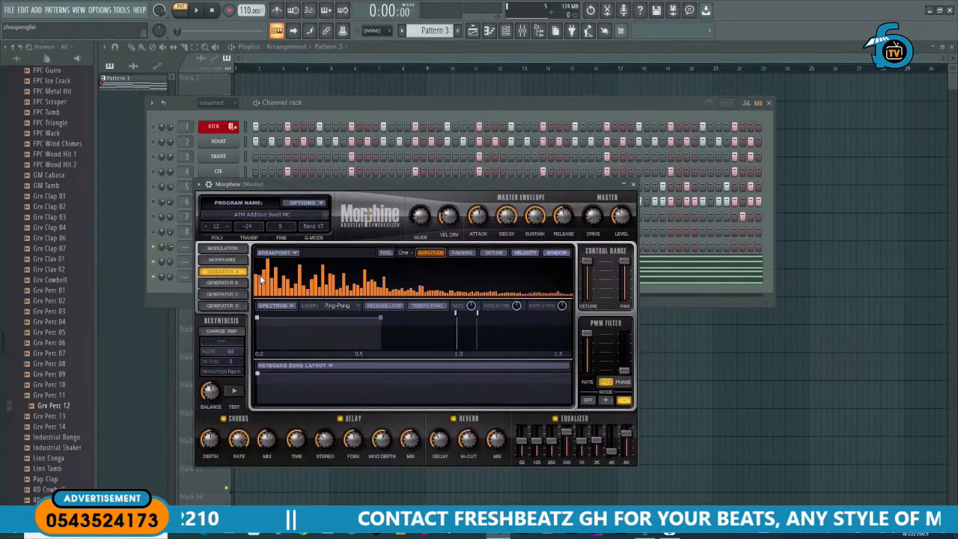
Step: Open Morphine's presets library and audition the PAD Ancient Air FG program from the Pads & Atmos bank
click(278, 212)
click(278, 213)
click(278, 212)
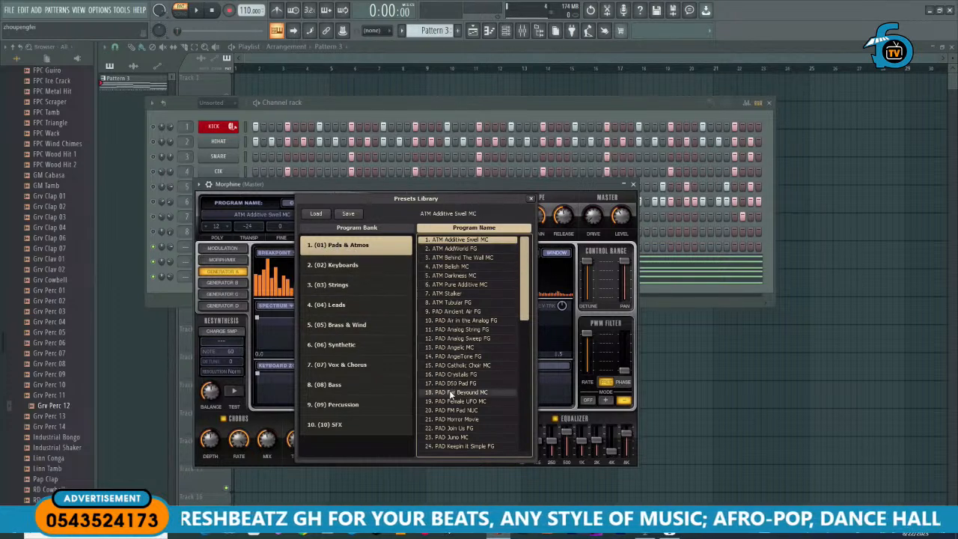
click(447, 310)
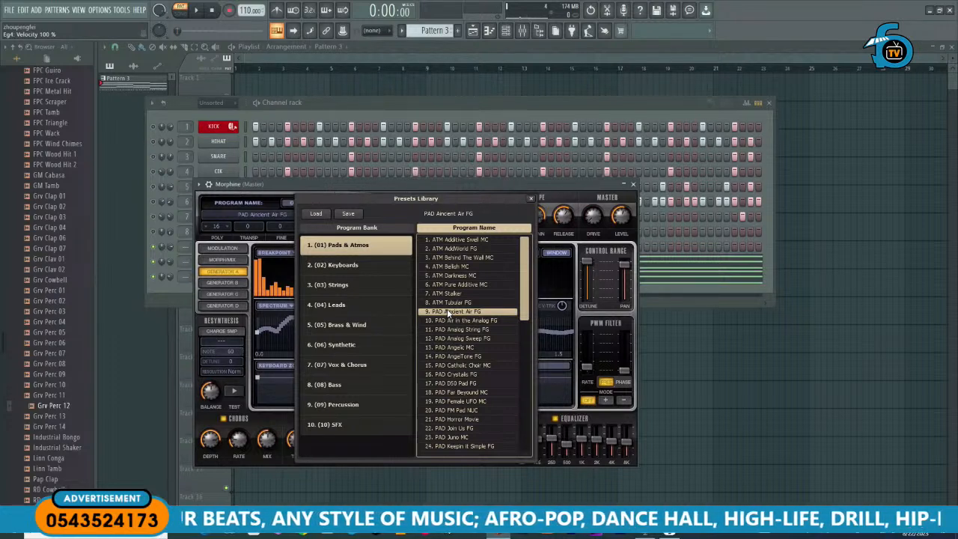
key(x)
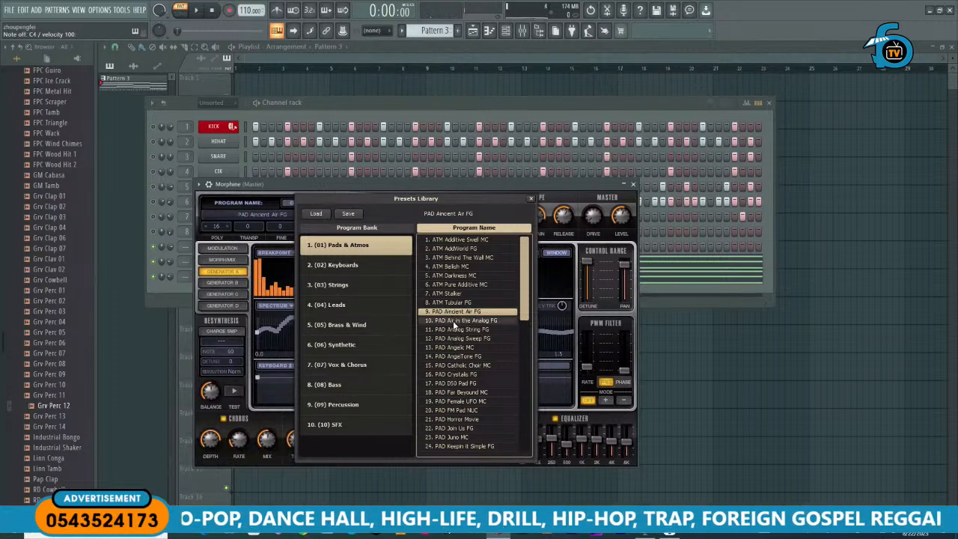
Step: Audition the pads from PAD Air in the Analog FG to PAD Keepin it Simple FG, and return to PAD Analog String FG
click(453, 321)
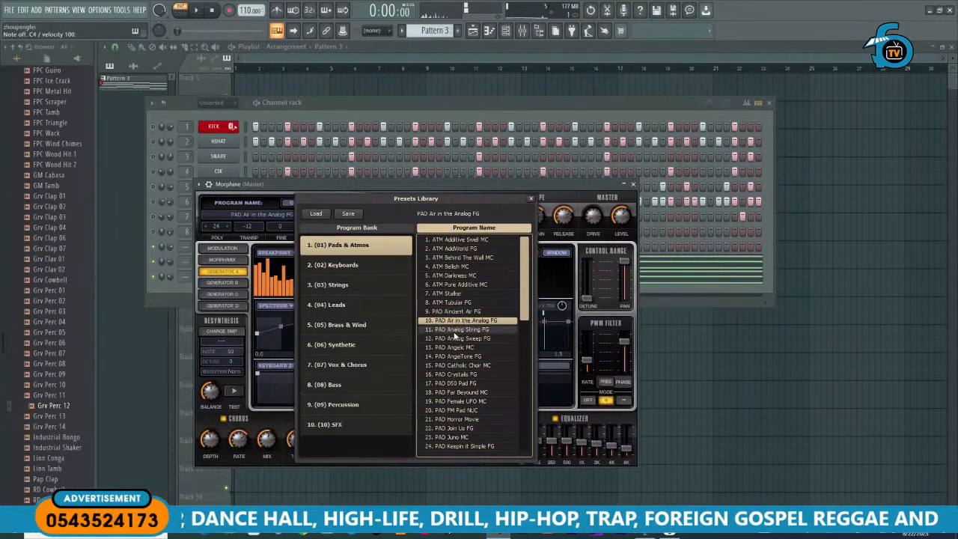
click(455, 330)
click(457, 338)
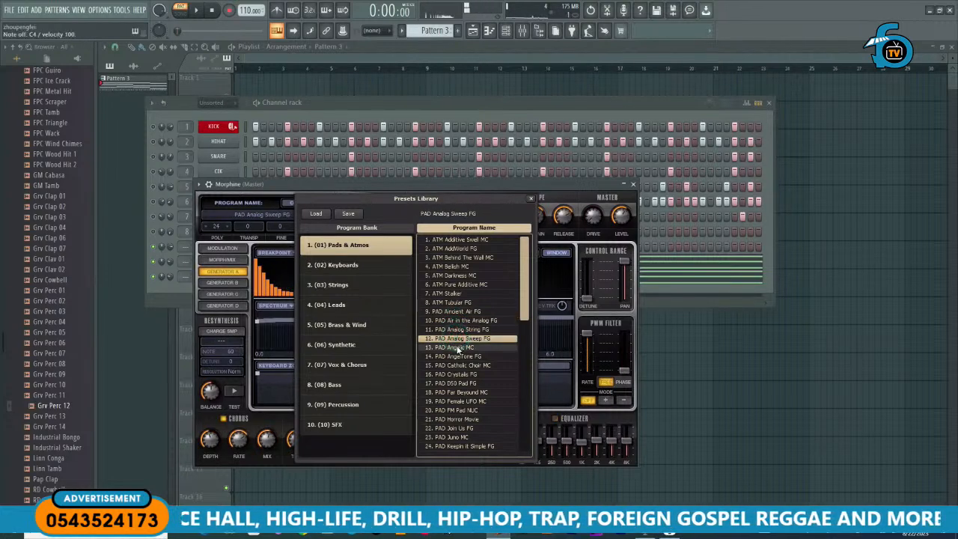
click(458, 348)
click(459, 357)
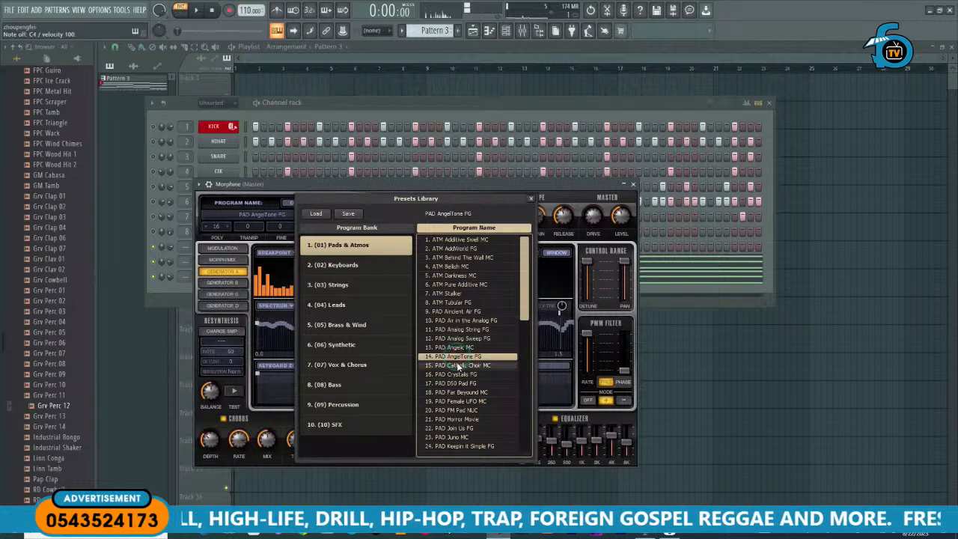
click(458, 366)
click(459, 373)
click(459, 383)
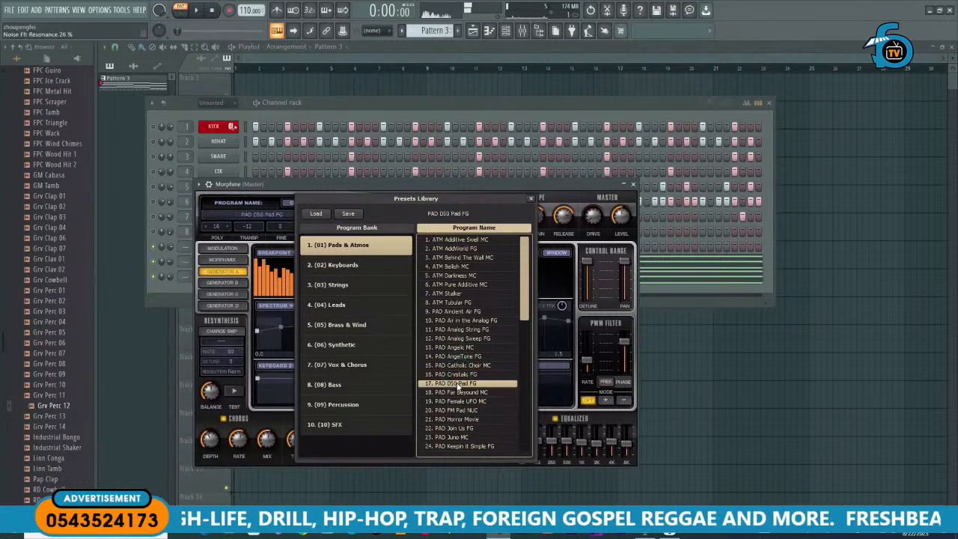
click(459, 393)
click(459, 402)
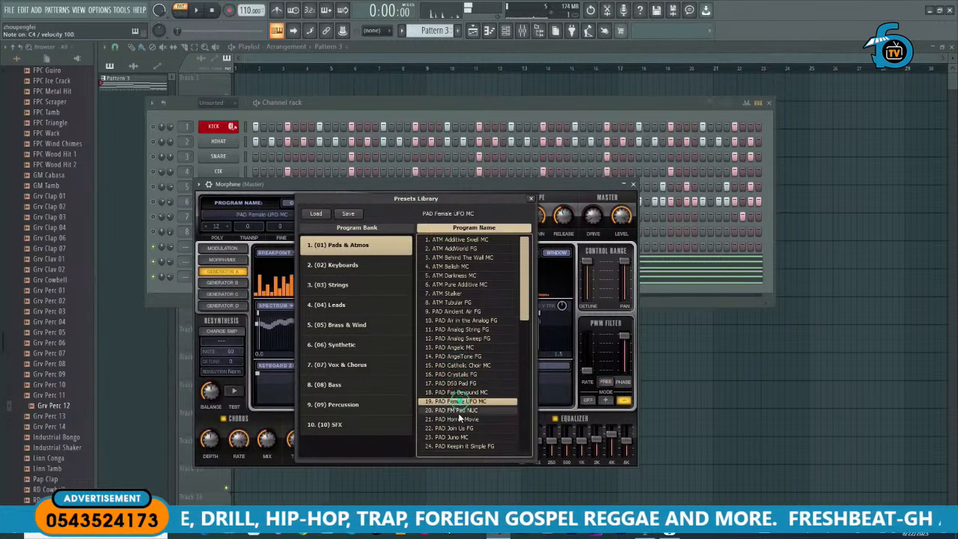
click(458, 411)
click(458, 419)
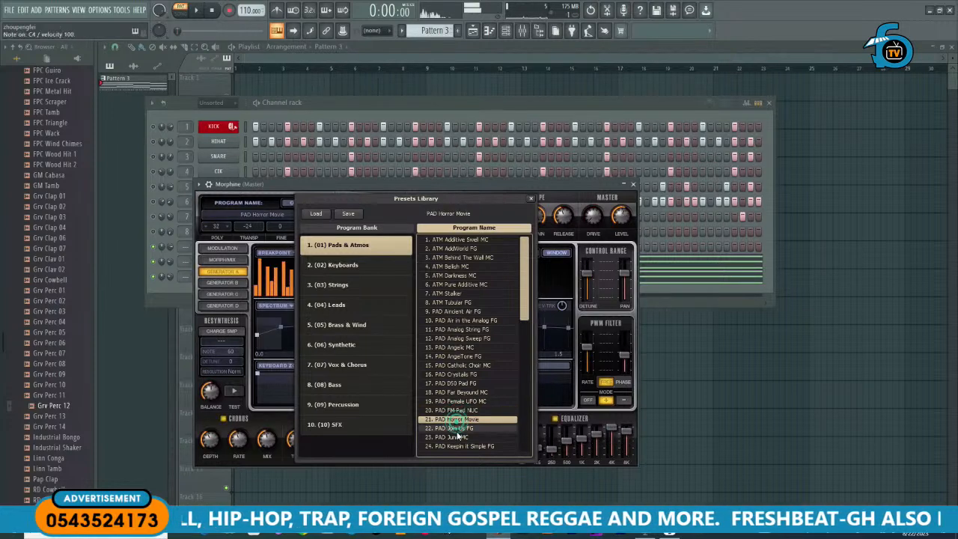
click(458, 430)
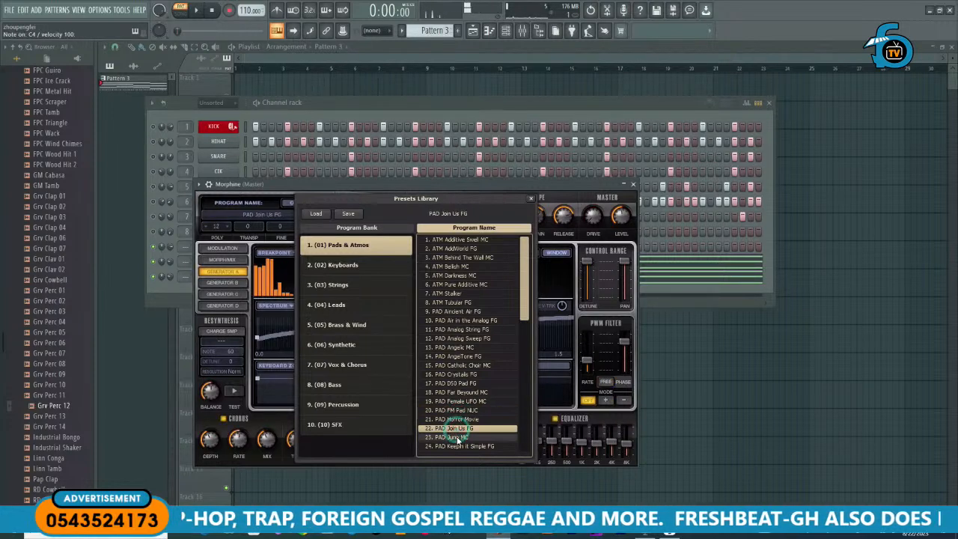
click(456, 437)
click(457, 446)
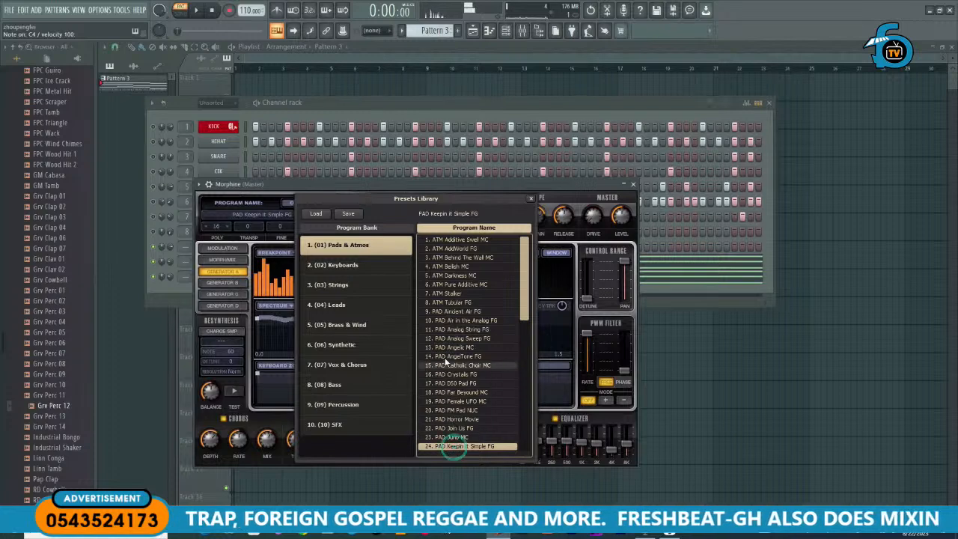
click(450, 320)
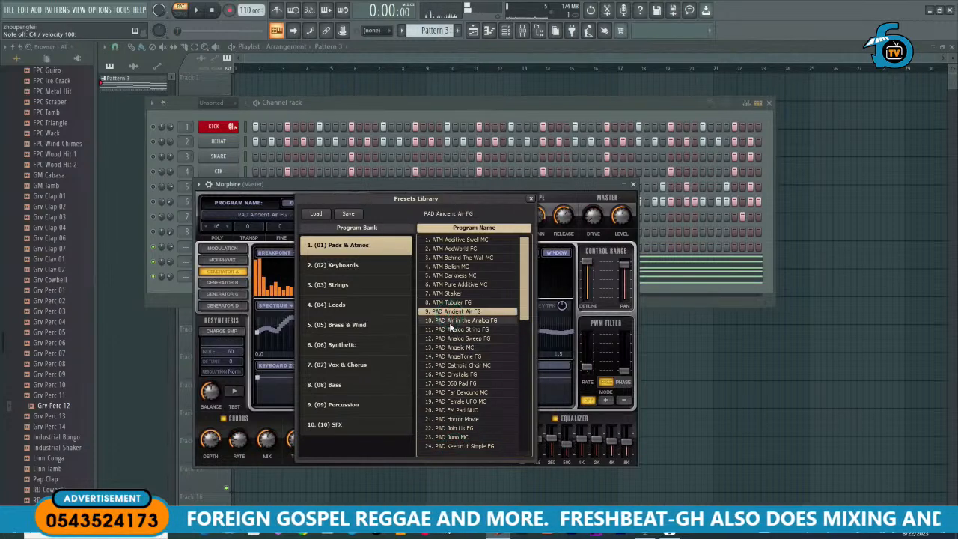
click(451, 330)
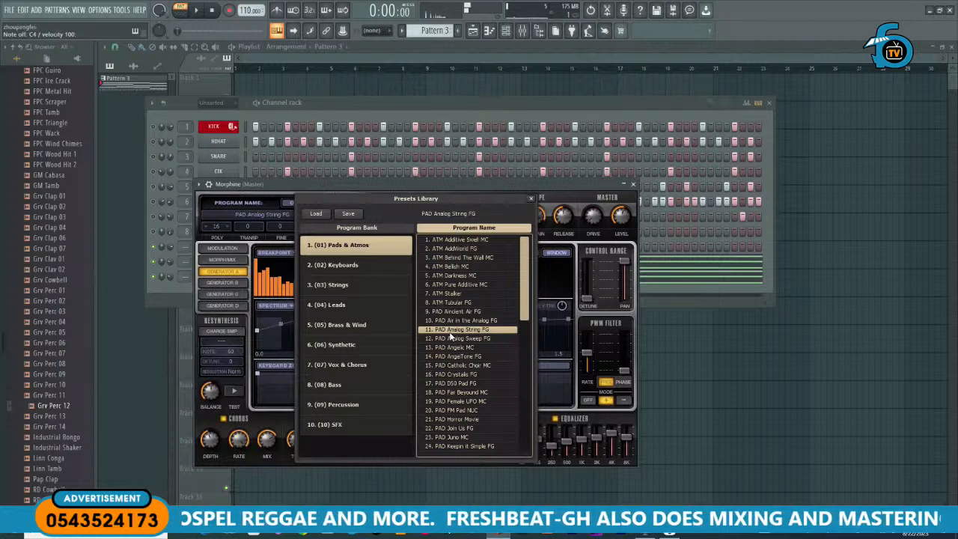
Step: Audition the pads at the end of the list from PAD WaterGlass FG back to PAD Sing To Sleep MC, ending on PAD Soundtrack Pad NUC
drag(526, 306, 526, 417)
scroll(464, 419, down, 2)
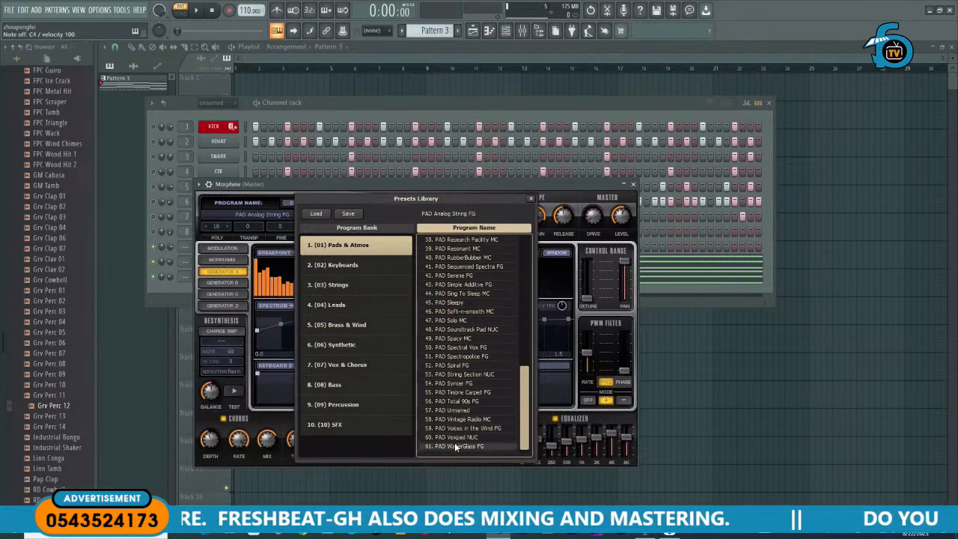
click(458, 445)
click(457, 437)
click(458, 428)
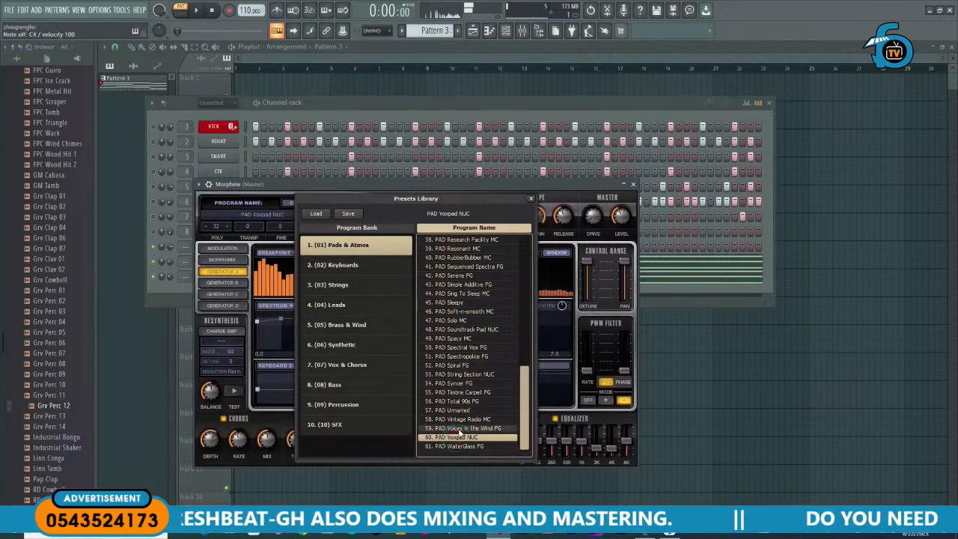
click(459, 420)
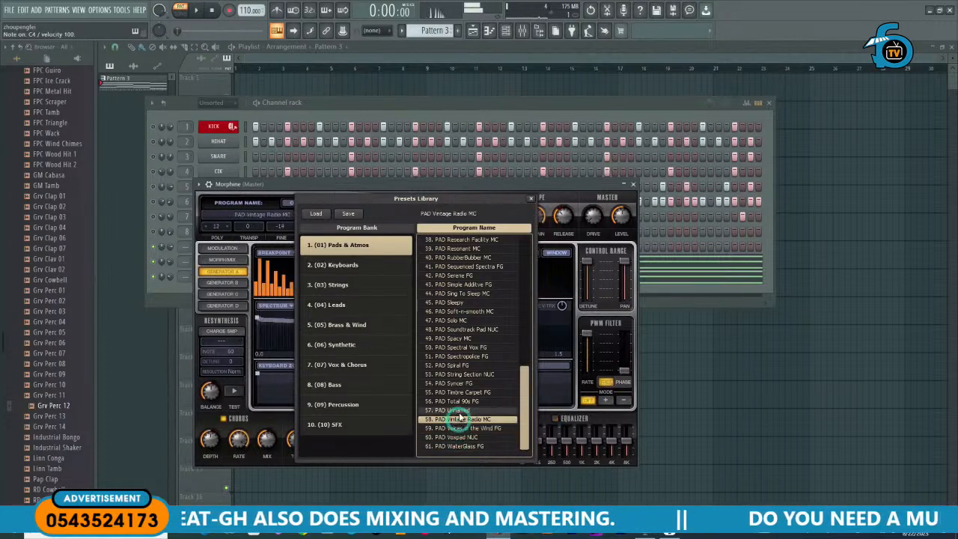
click(460, 411)
click(459, 402)
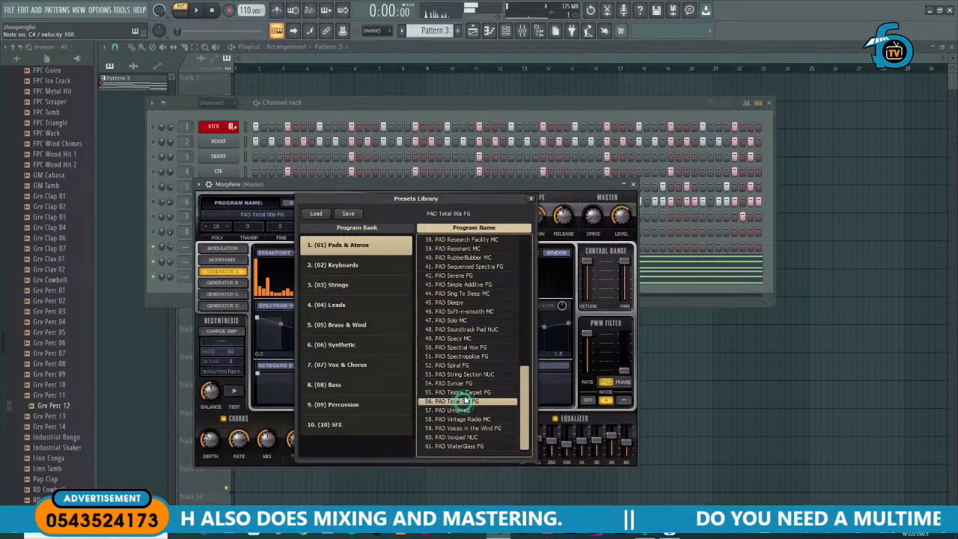
click(461, 393)
click(462, 383)
click(462, 374)
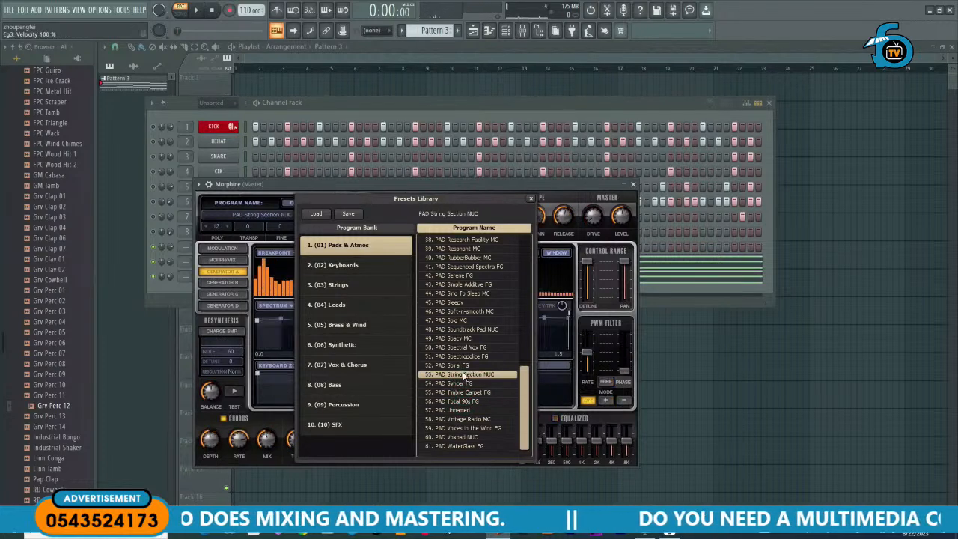
click(461, 366)
click(462, 356)
click(462, 348)
click(462, 339)
click(464, 329)
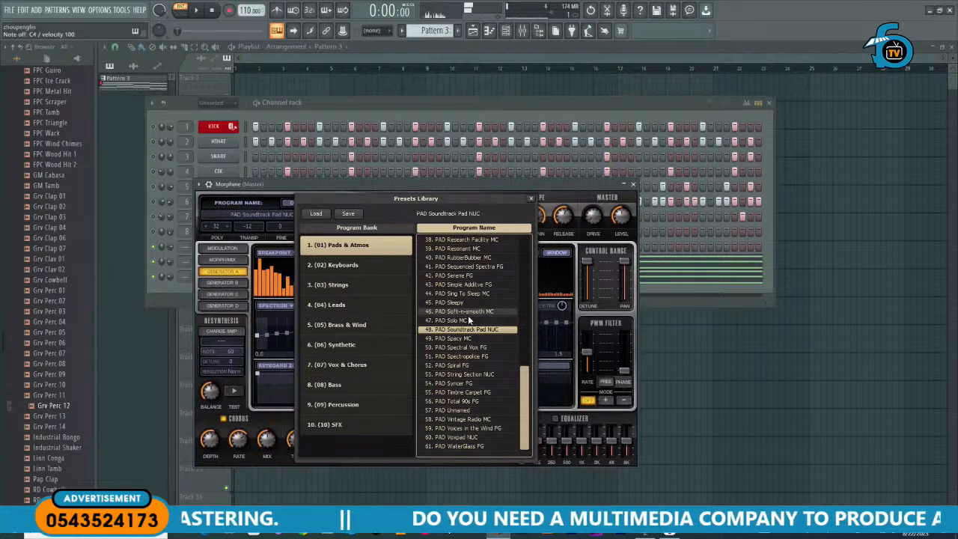
click(463, 294)
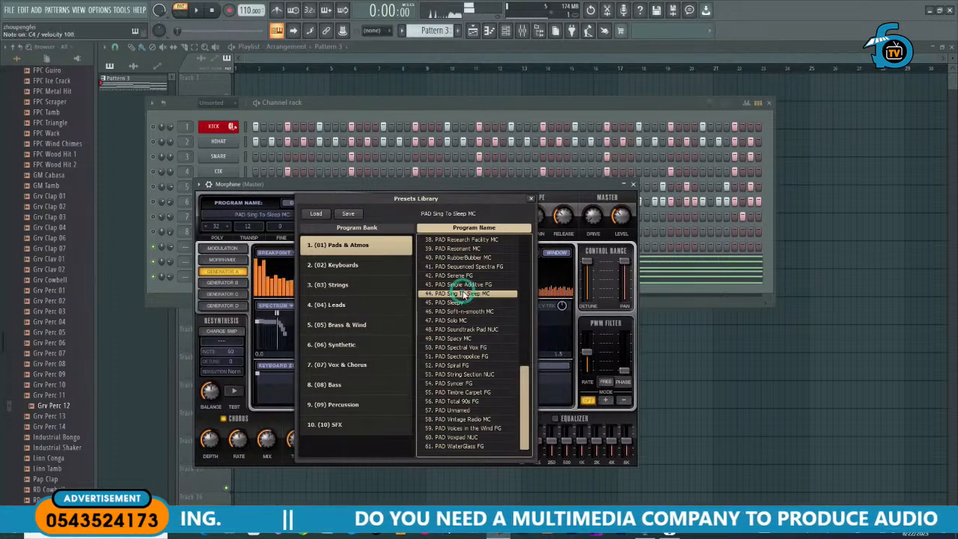
click(463, 330)
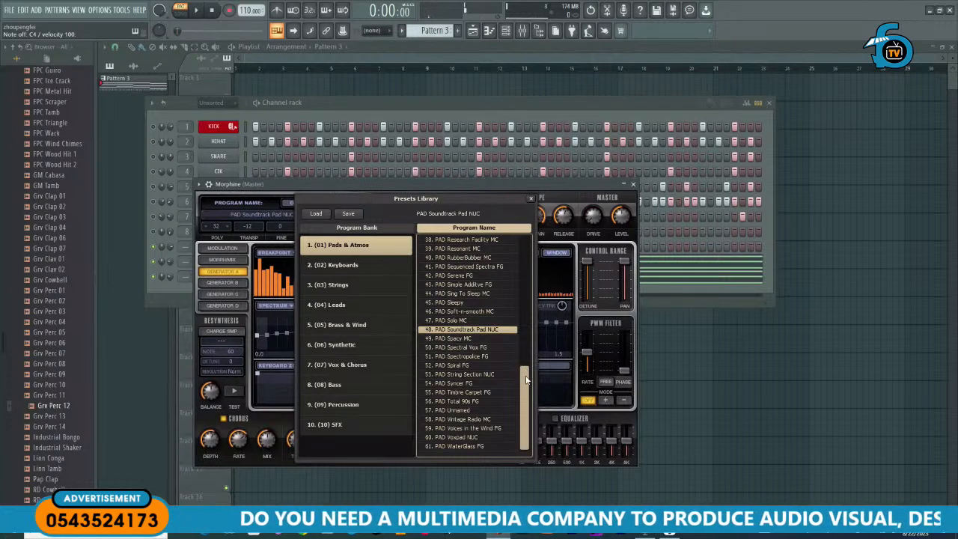
Step: Compare the pads from PAD Air in the Analog FG onward, choose PAD FM Pad NUC, and close the presets library
scroll(467, 275, up, 4)
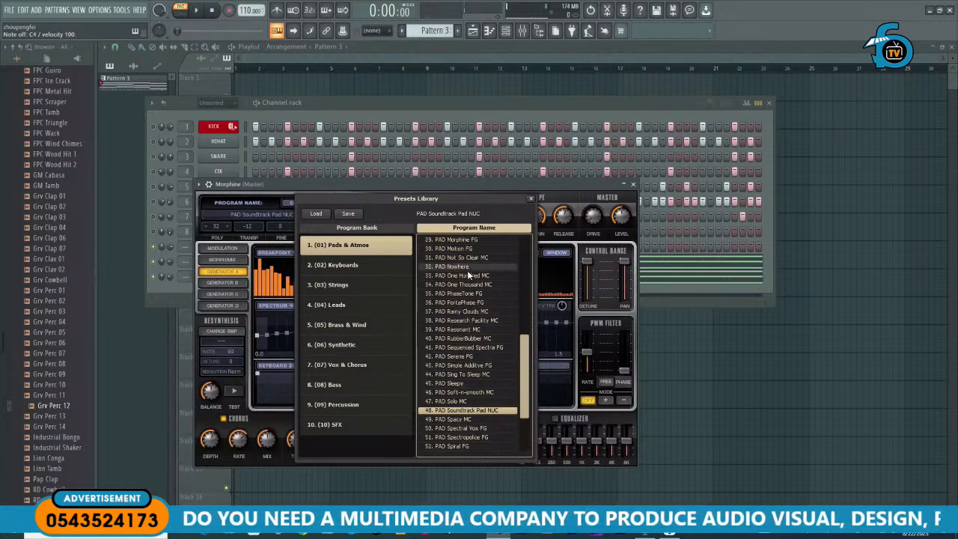
scroll(467, 272, up, 6)
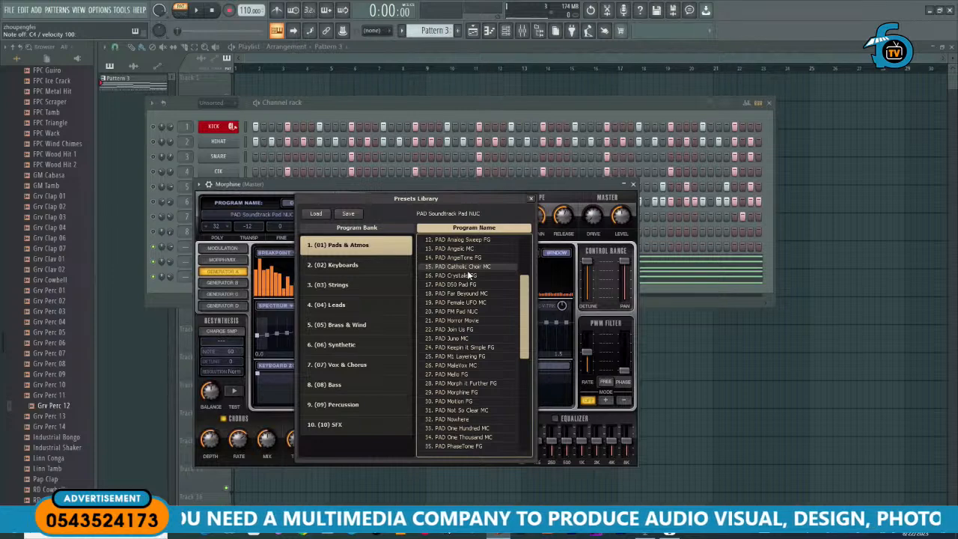
click(467, 268)
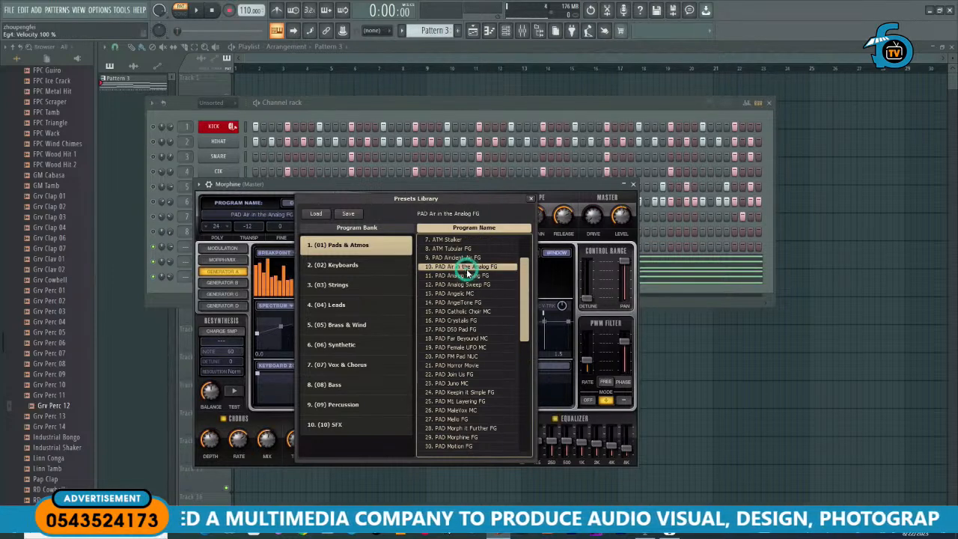
click(466, 285)
click(465, 293)
click(467, 302)
click(468, 312)
click(469, 320)
click(468, 329)
click(470, 339)
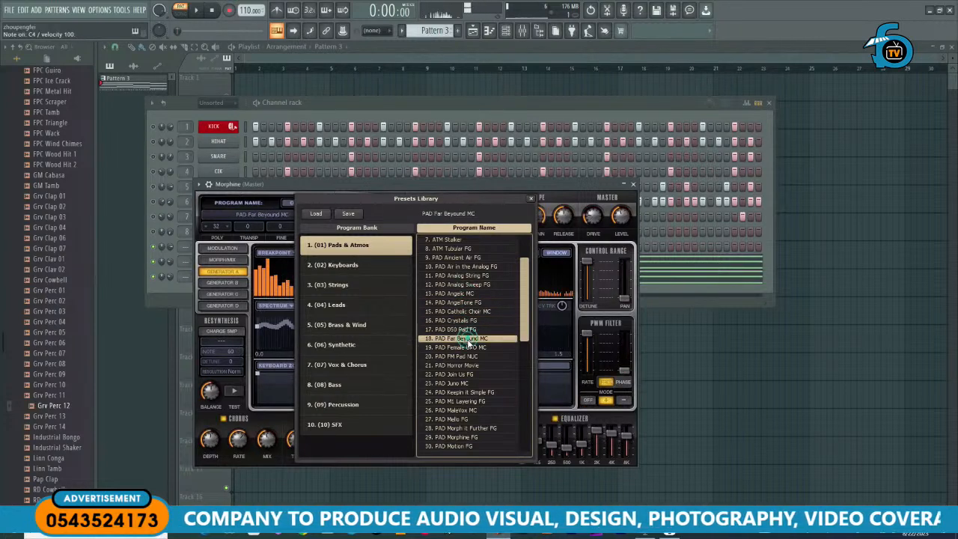
click(470, 347)
click(469, 356)
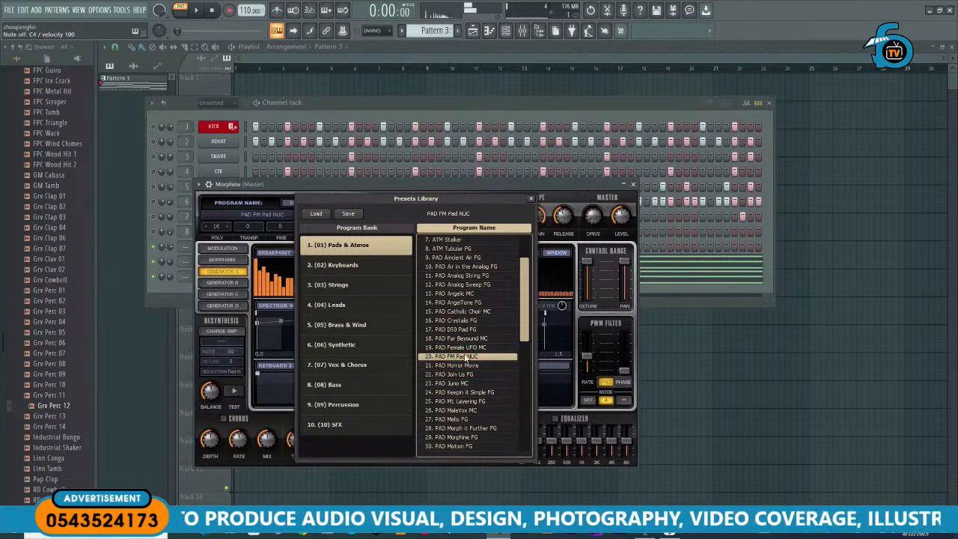
click(531, 198)
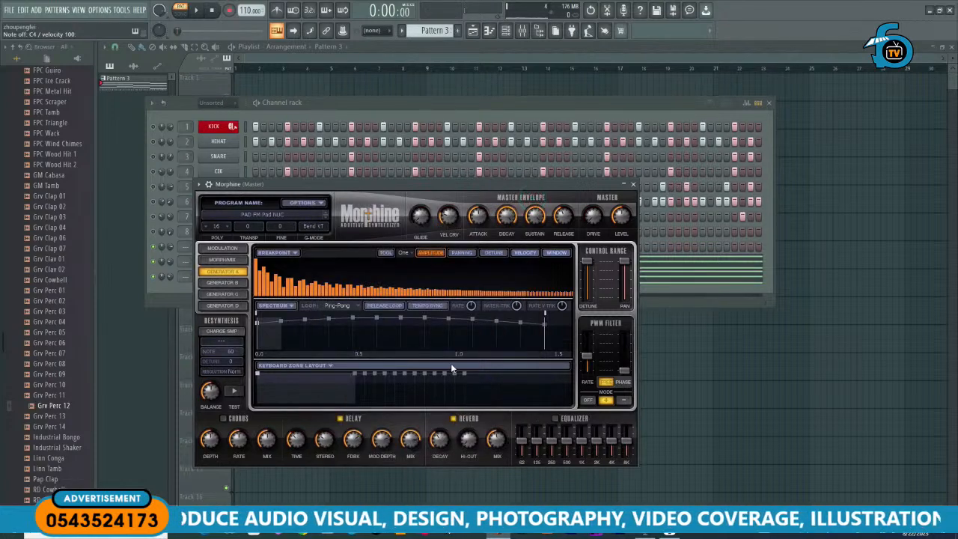
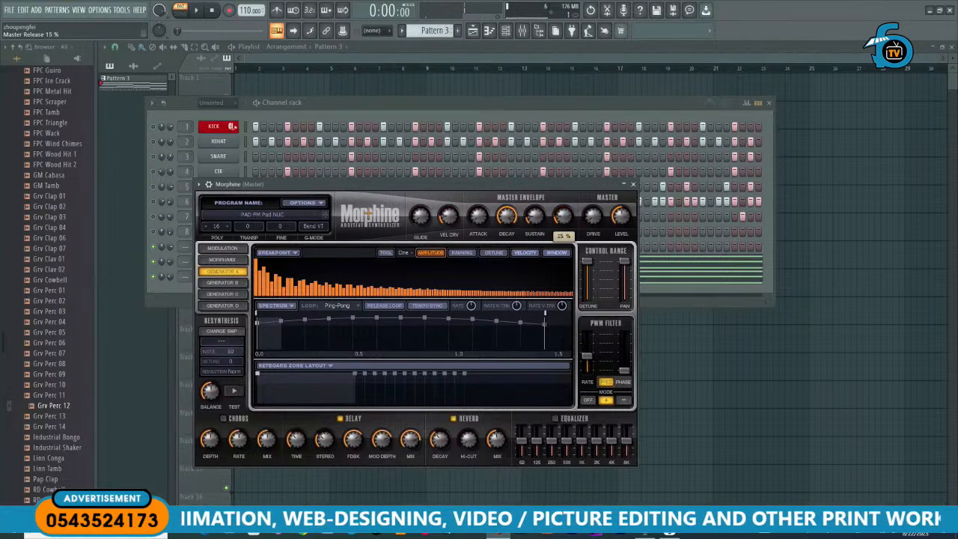
Step: Adjust Morphine's master envelope release while playing test notes
key(z)
drag(563, 220, 563, 218)
key(z)
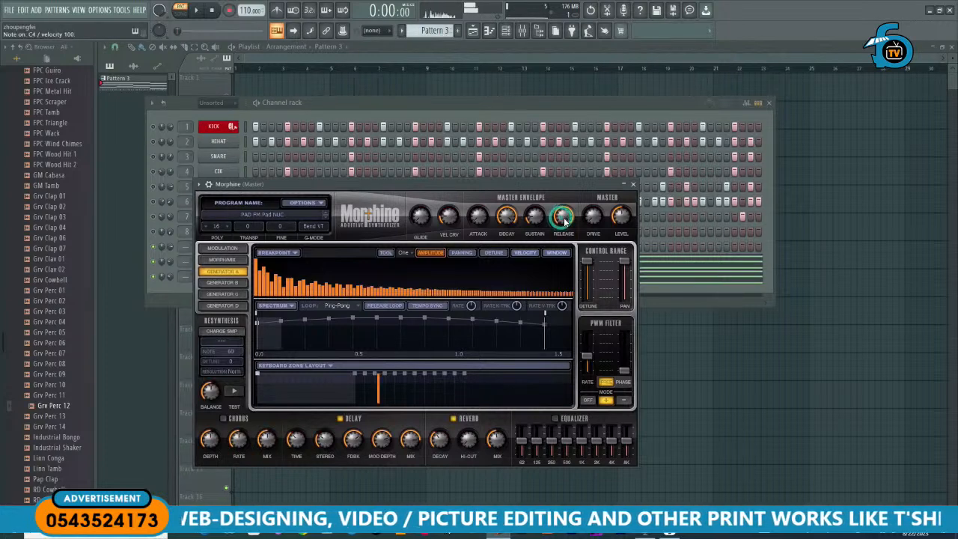
drag(563, 216, 563, 224)
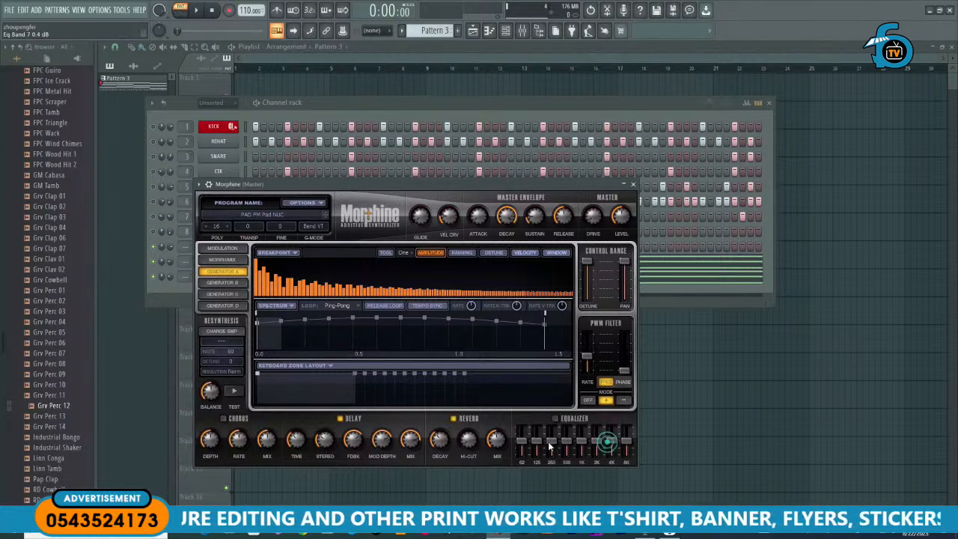
Step: Raise Morphine's 4K equalizer band to 4.4 dB, raise the 125 and 250 bands, lower the 62 and 1K bands, and close its window
drag(614, 446, 611, 434)
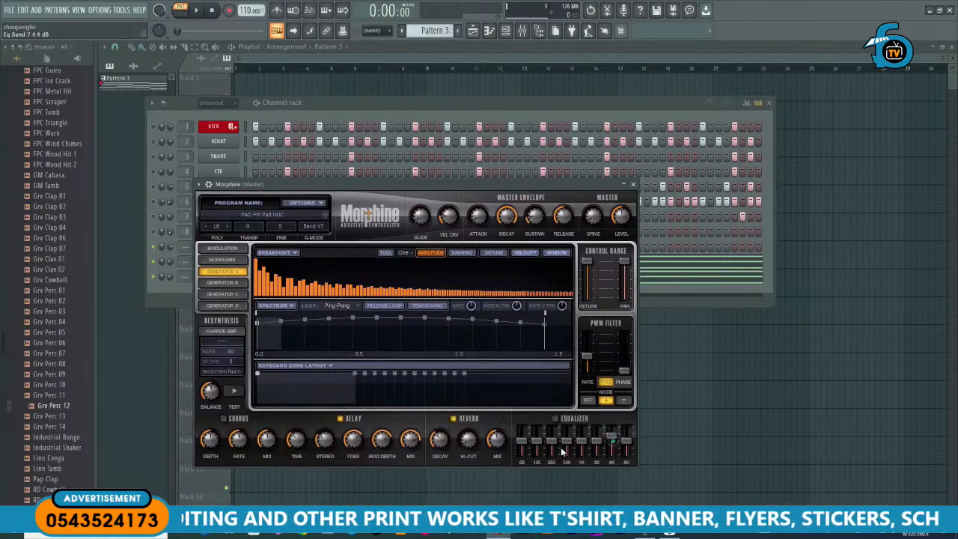
drag(552, 443, 522, 444)
drag(581, 438, 536, 443)
key(space)
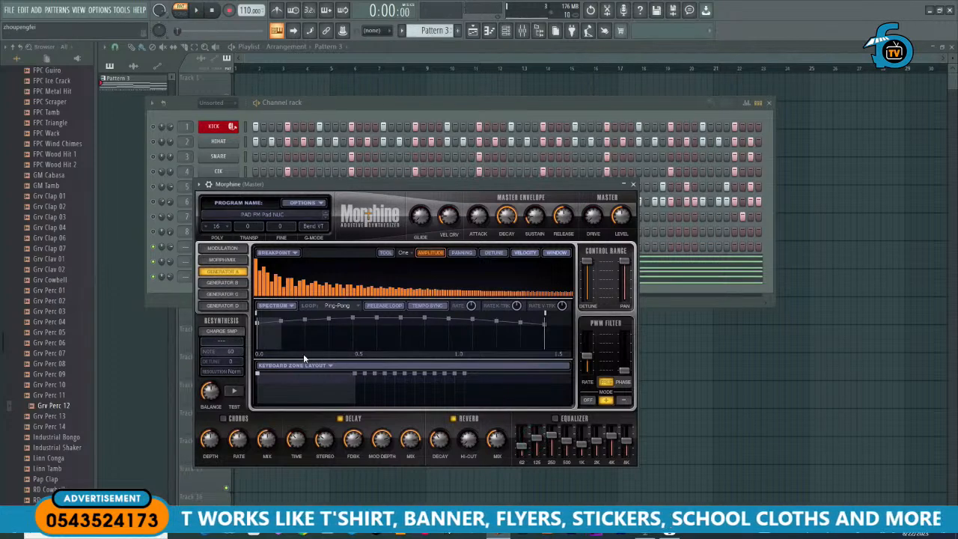
click(633, 186)
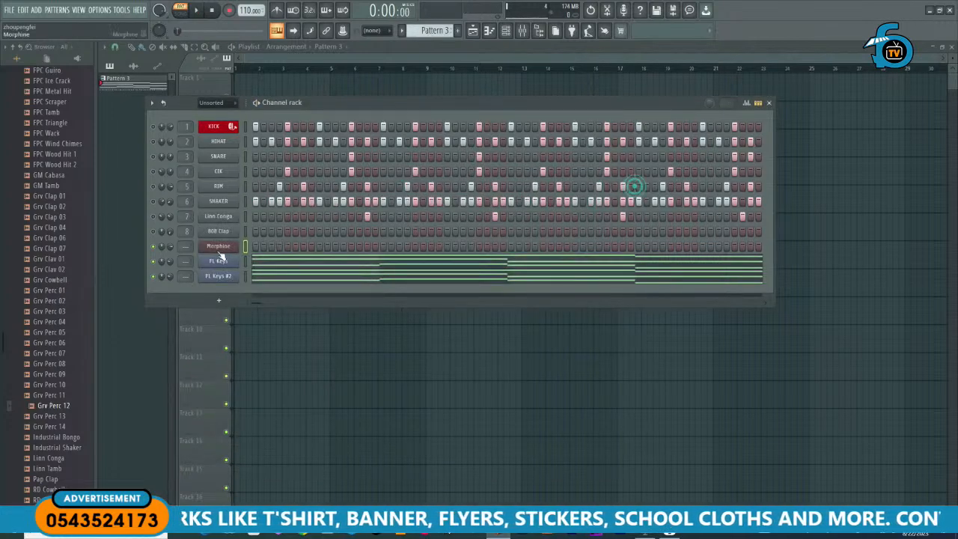
Step: Copy the FL Keys chord notes and paste them into the Morphine channel
right_click(216, 262)
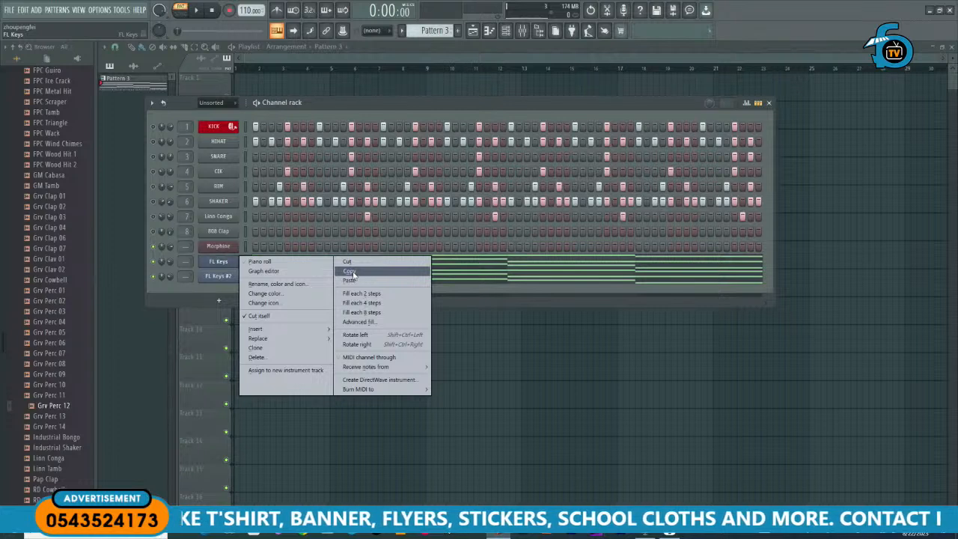
click(351, 271)
right_click(220, 247)
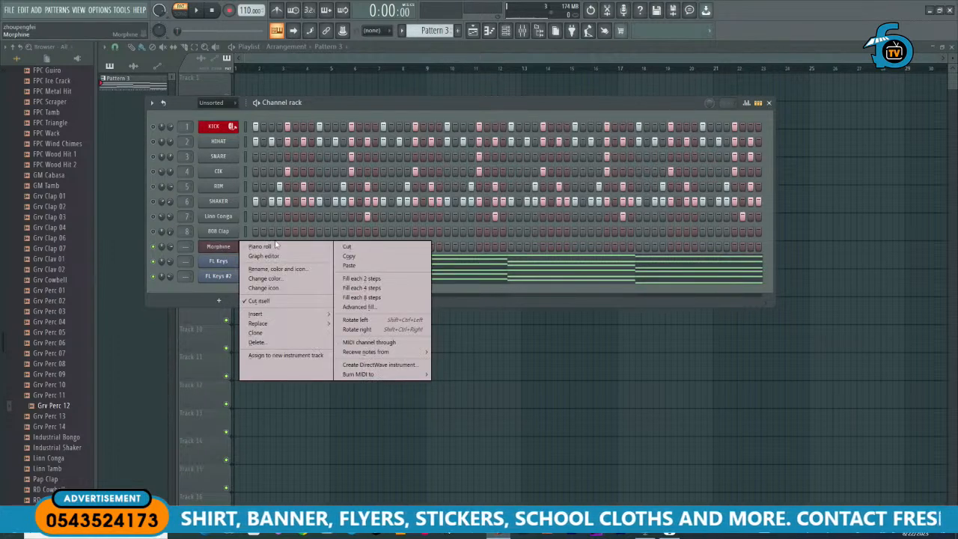
click(348, 265)
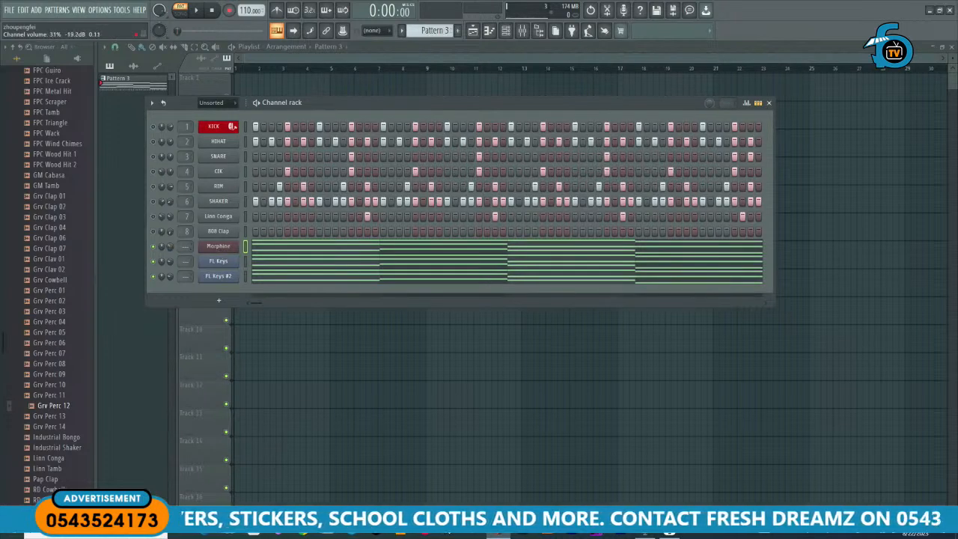
Step: Mute both FL Keys channels and play the pattern to hear Morphine's chords on their own
key(space)
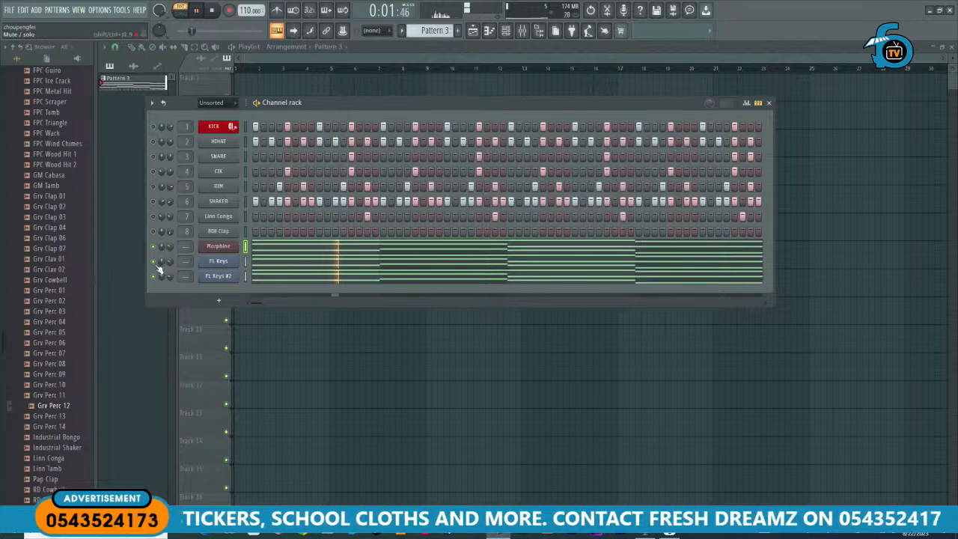
click(154, 276)
key(space)
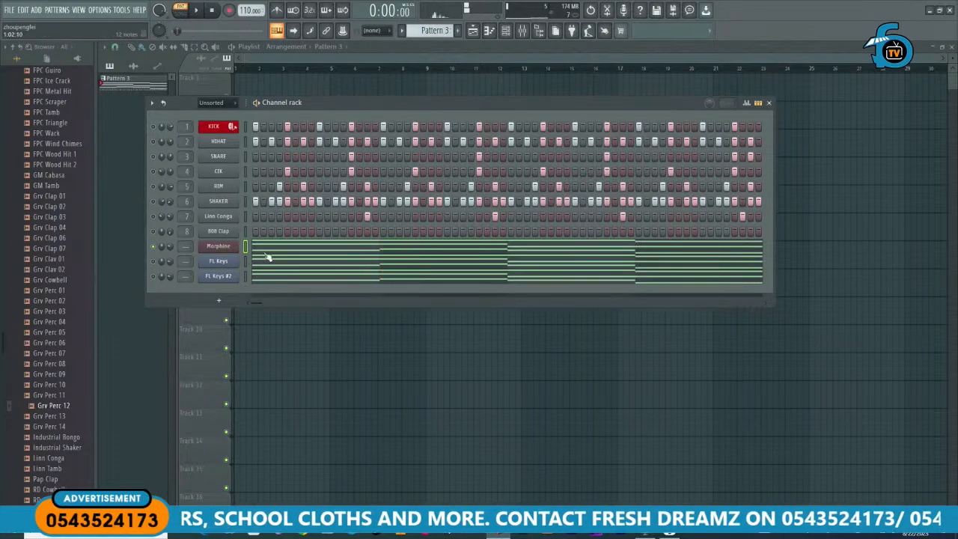
key(space)
key(space)
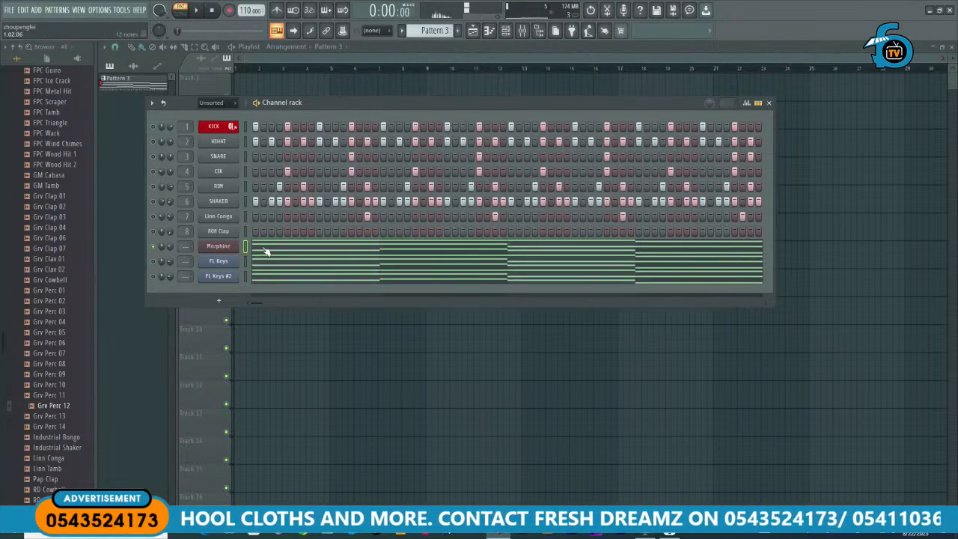
Step: Transpose all of Morphine's chord notes down one octave in the piano roll and play them back
click(265, 251)
scroll(352, 251, up, 3)
scroll(355, 247, down, 3)
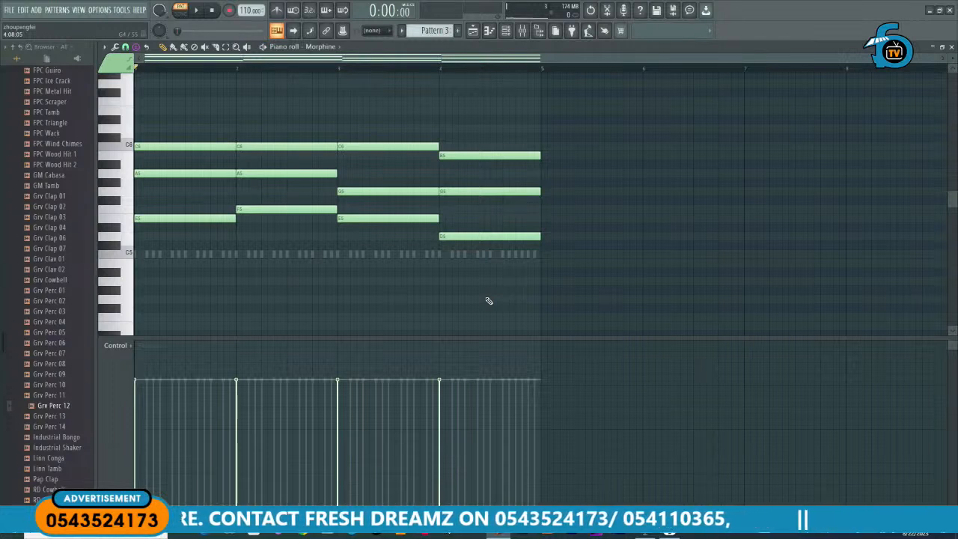
key(ctrl+Down)
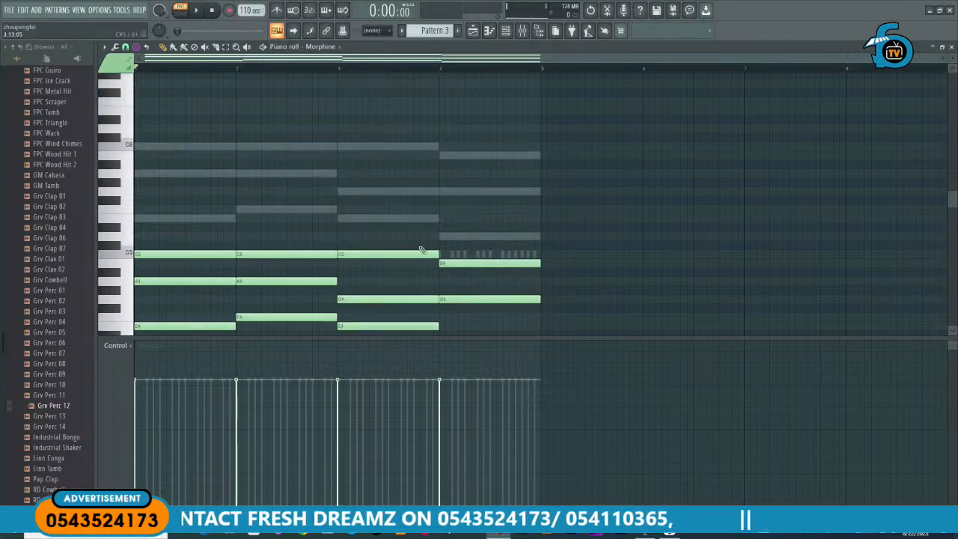
scroll(442, 224, down, 5)
key(space)
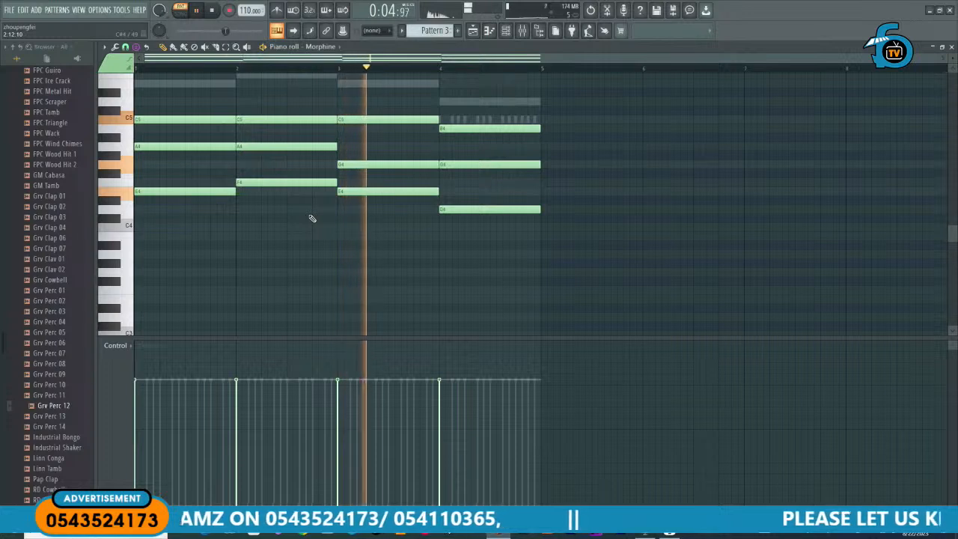
Step: Try Morphine's chords another octave lower during playback and move them back up an octave
key(ctrl+Down)
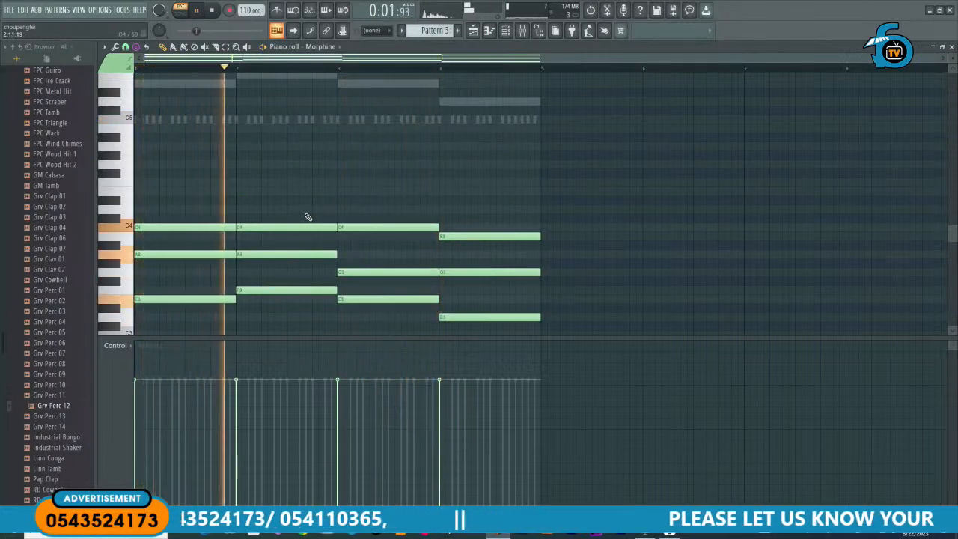
scroll(414, 211, down, 3)
key(ctrl+Up)
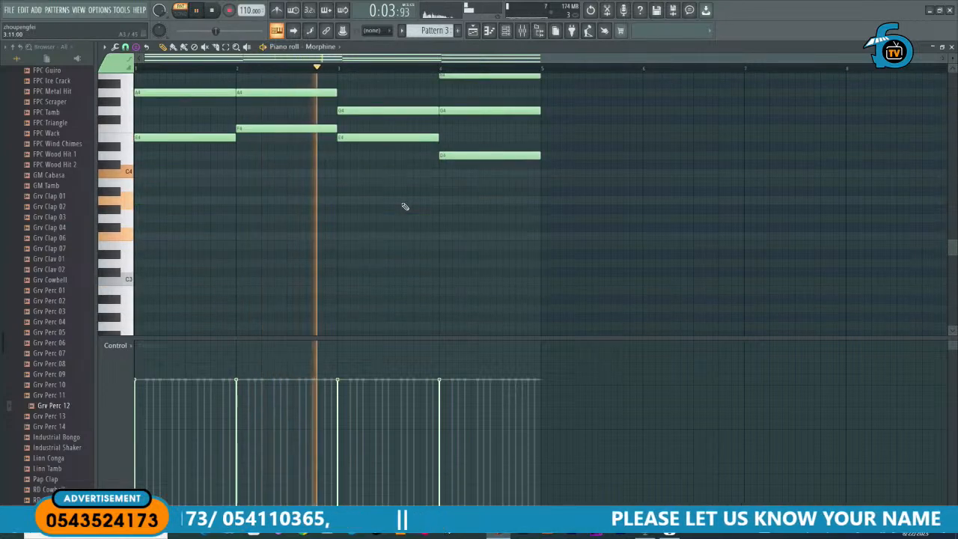
Step: Open Morphine's plugin window from the channel rack and lower its master level during playback
click(515, 31)
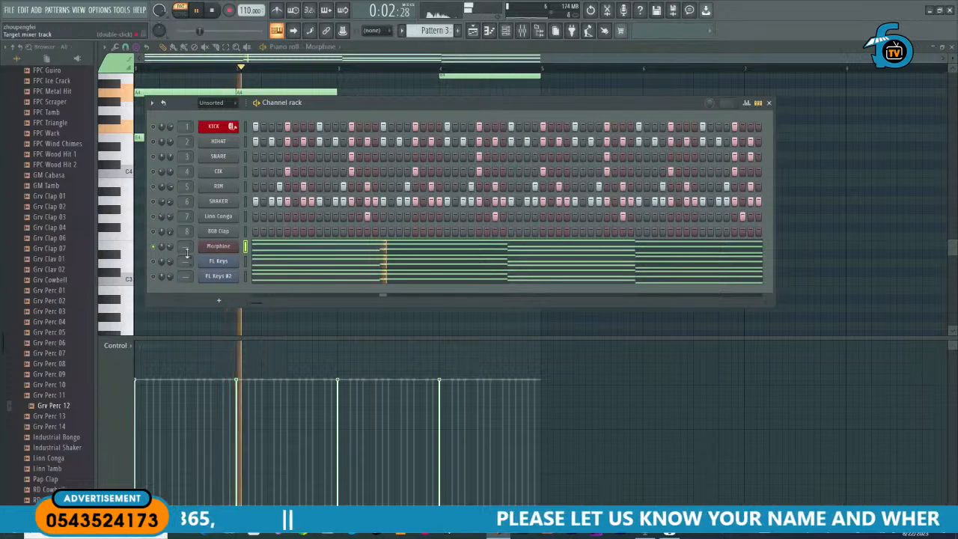
click(220, 254)
click(219, 252)
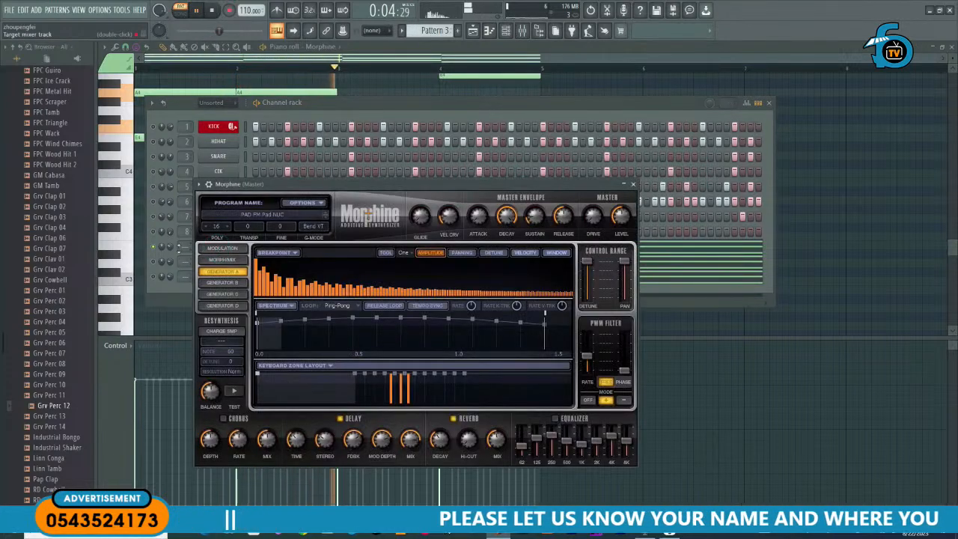
mouse_move(621, 234)
drag(622, 217, 622, 236)
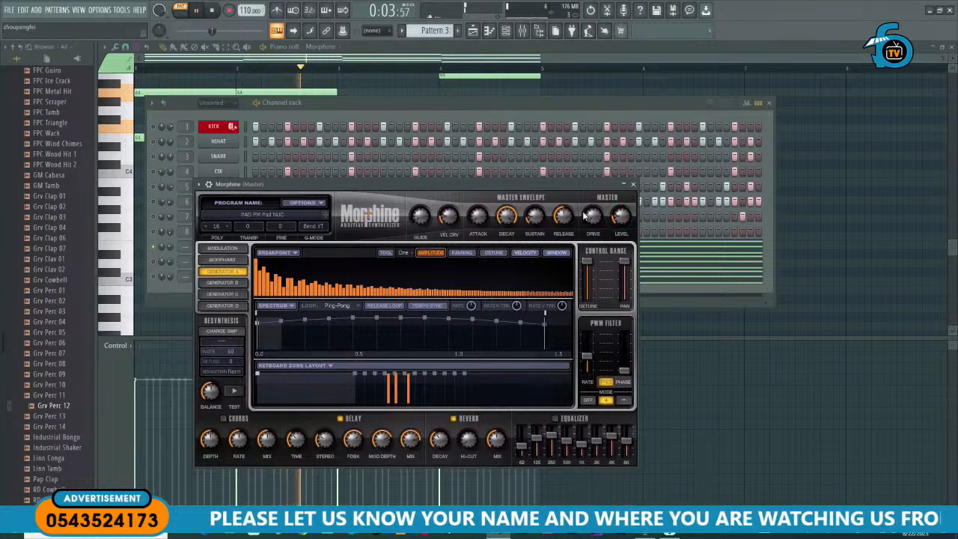
Step: Adjust Morphine's master envelope decay by ear, close its window and stop playback
drag(526, 188, 701, 171)
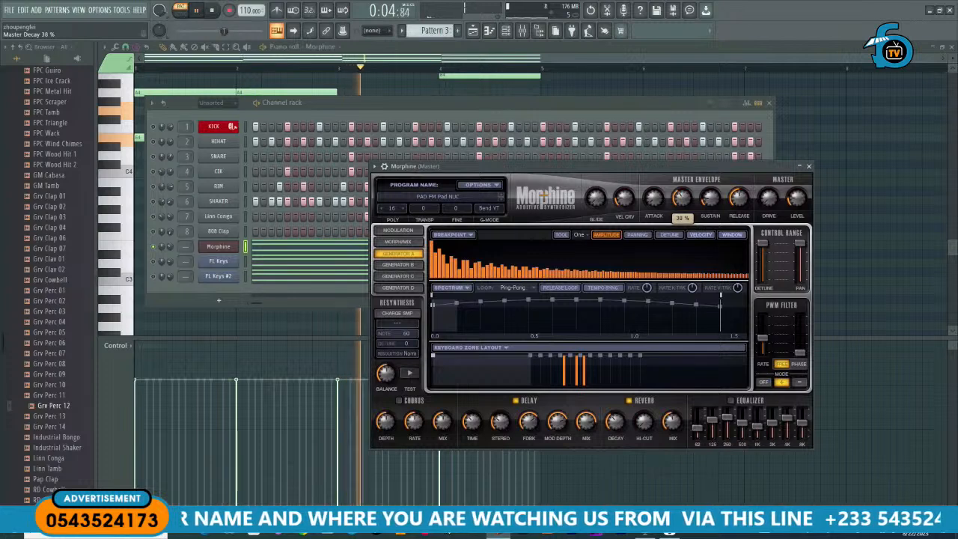
scroll(686, 202, down, 1)
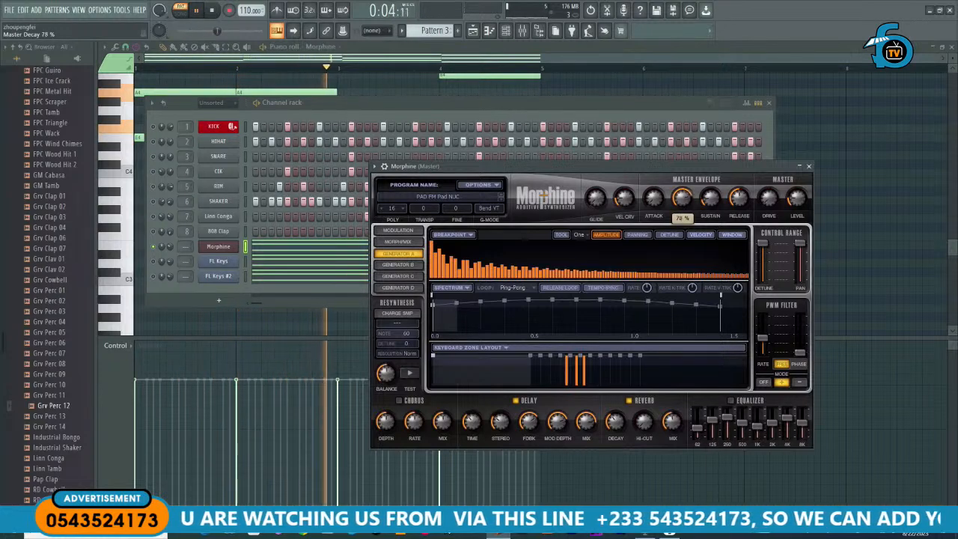
drag(683, 204, 684, 172)
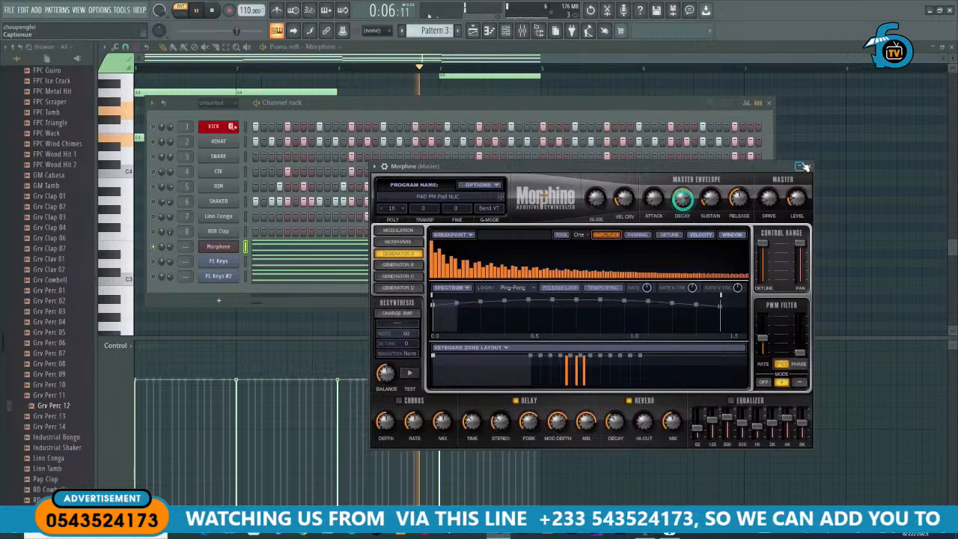
click(809, 167)
key(space)
Step: Clone the Morphine channel and copy Morphine's chord notes into the clone
right_click(228, 247)
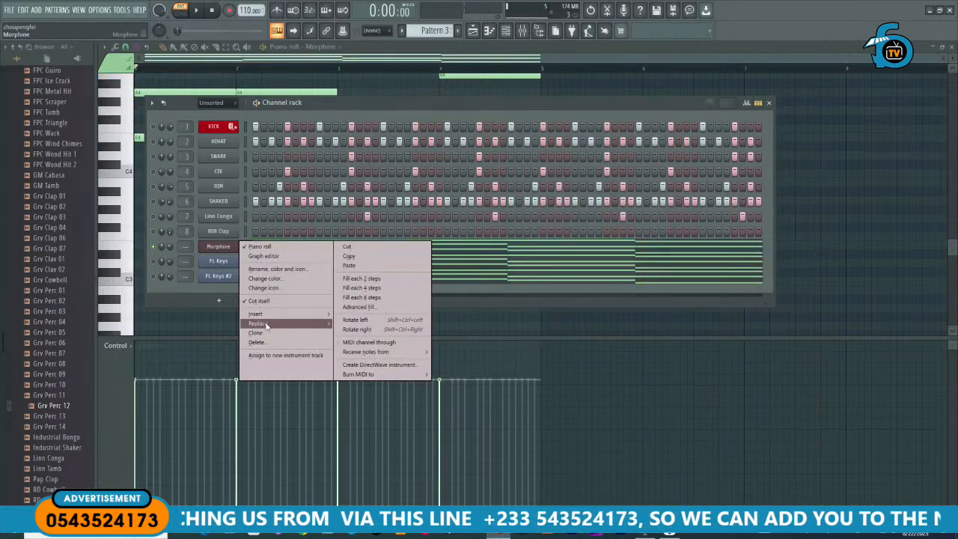
click(257, 332)
right_click(230, 247)
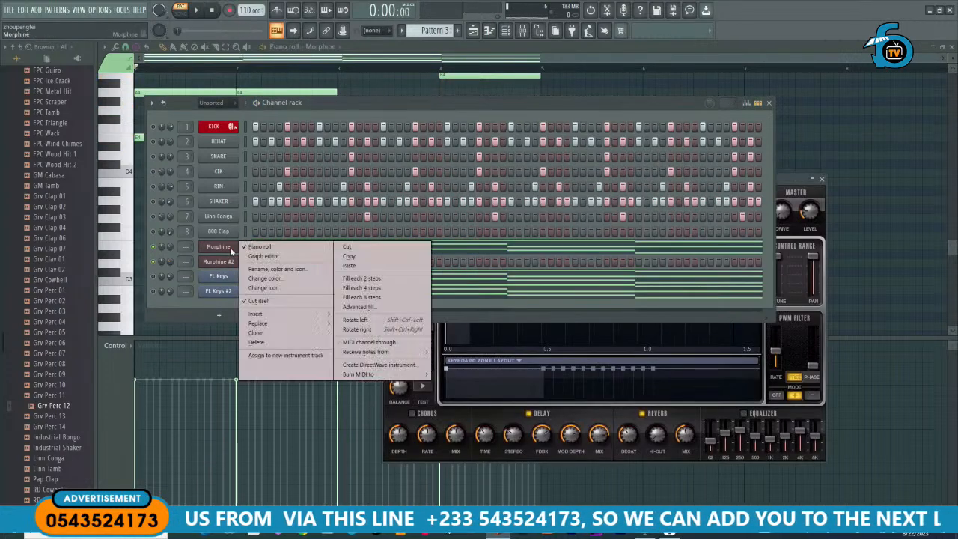
click(352, 257)
right_click(230, 262)
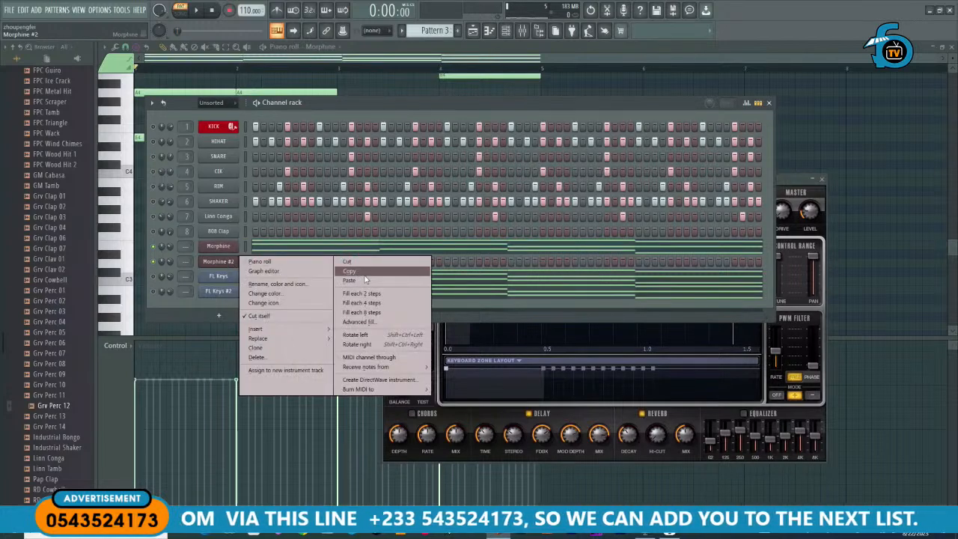
click(353, 281)
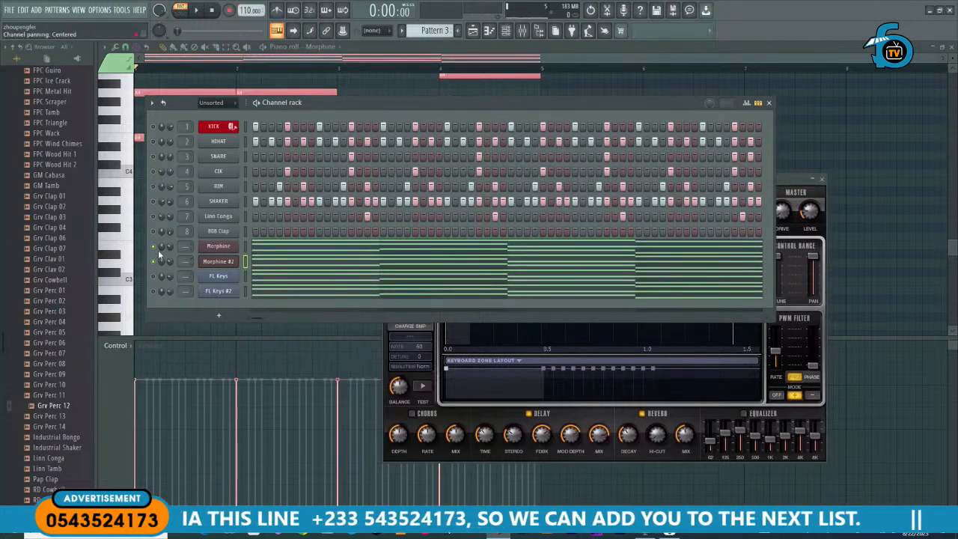
Step: Set Morphine #2's master decay to 34% and release to 79%, lower its sustain, and close its window
click(215, 261)
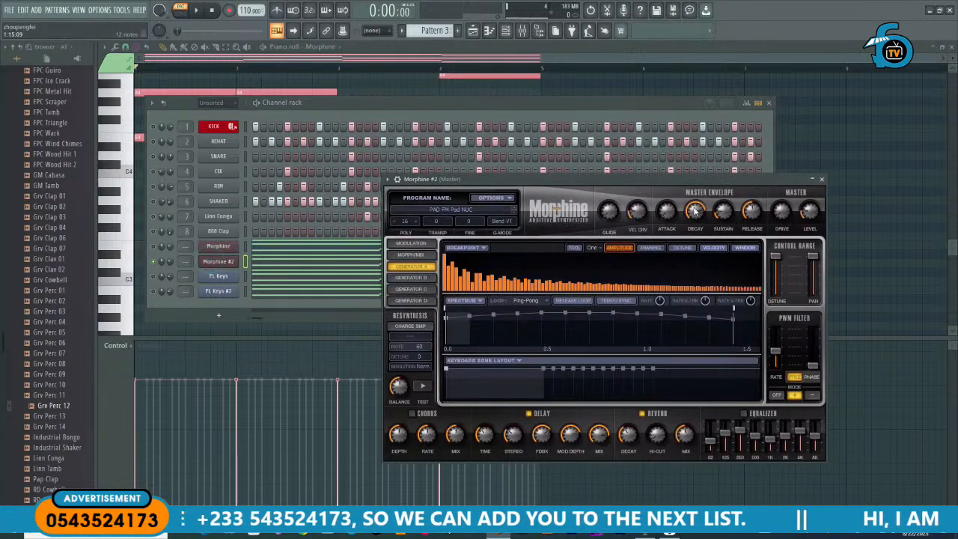
key(space)
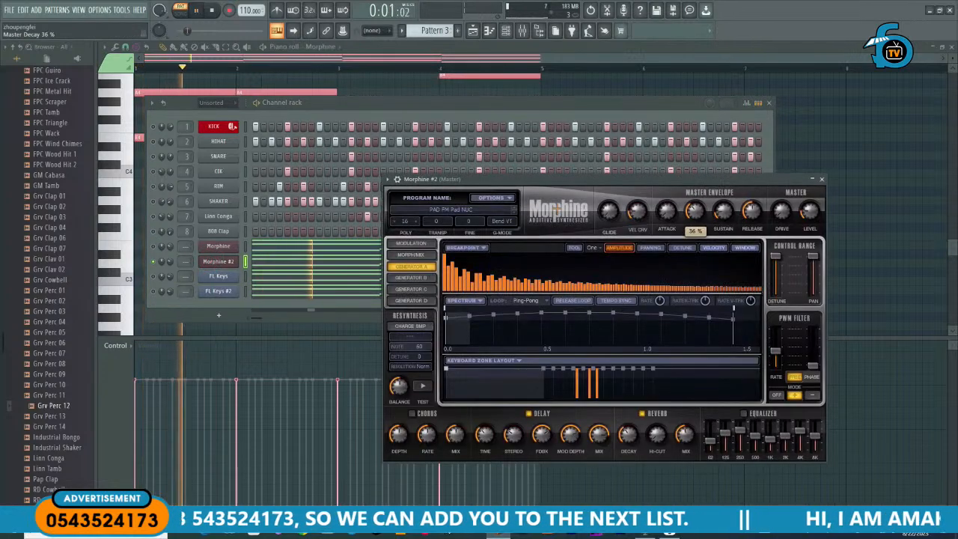
drag(695, 211, 704, 214)
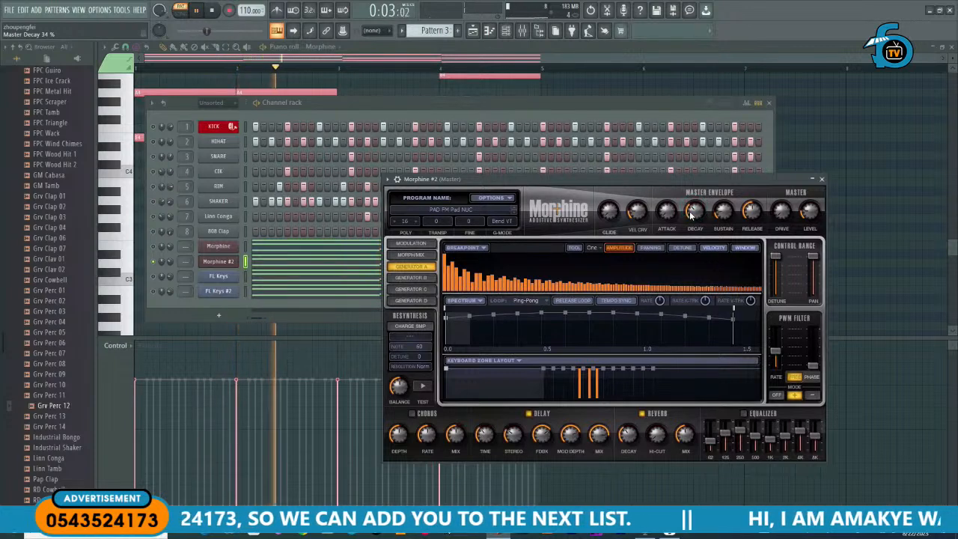
mouse_move(723, 211)
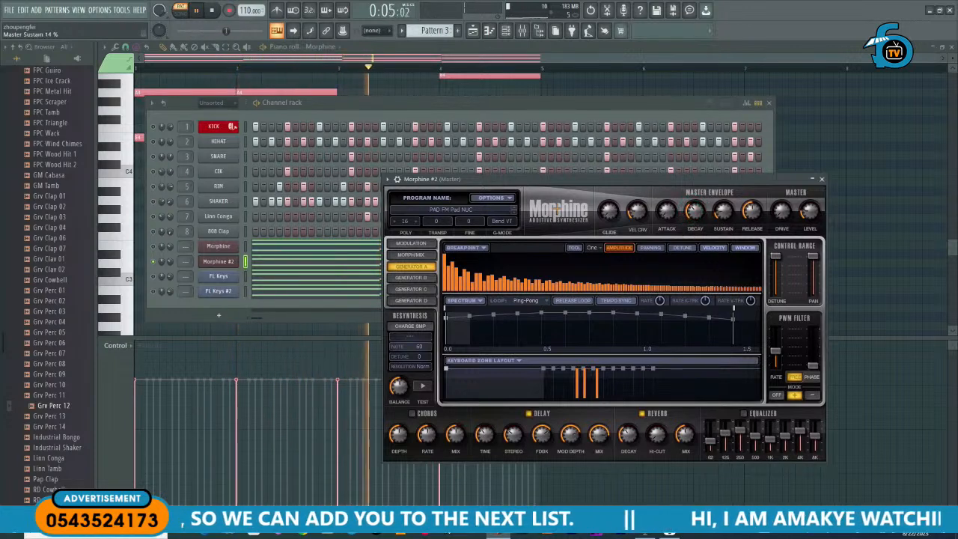
drag(724, 223, 725, 251)
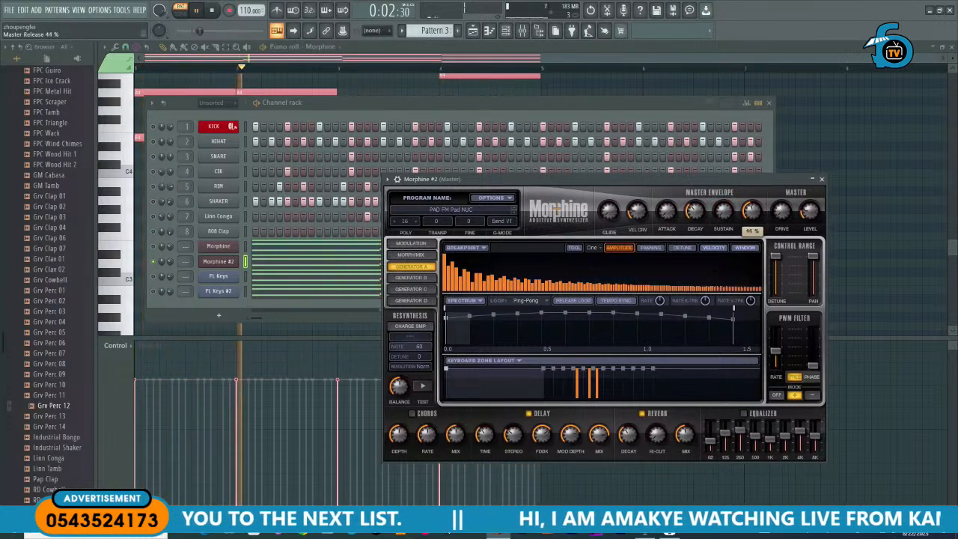
drag(751, 213, 751, 205)
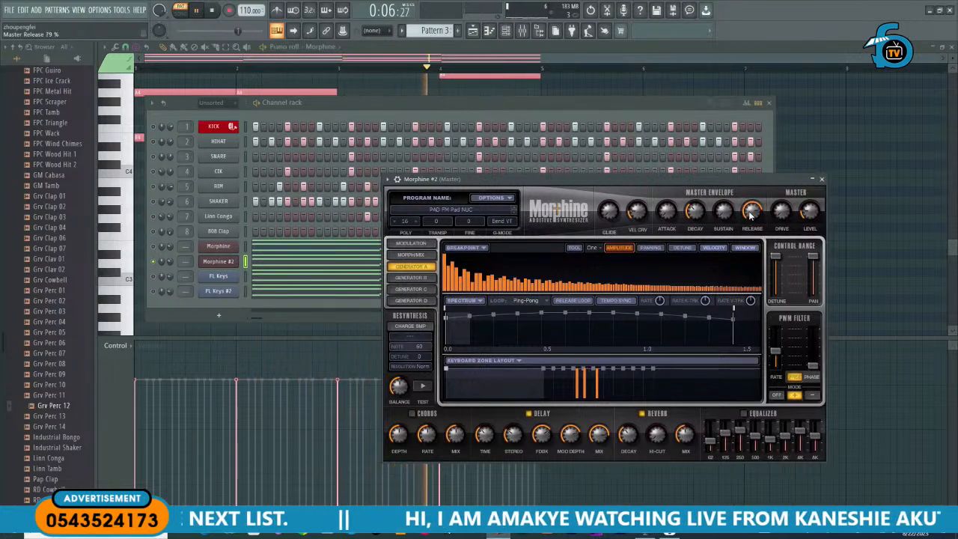
click(821, 181)
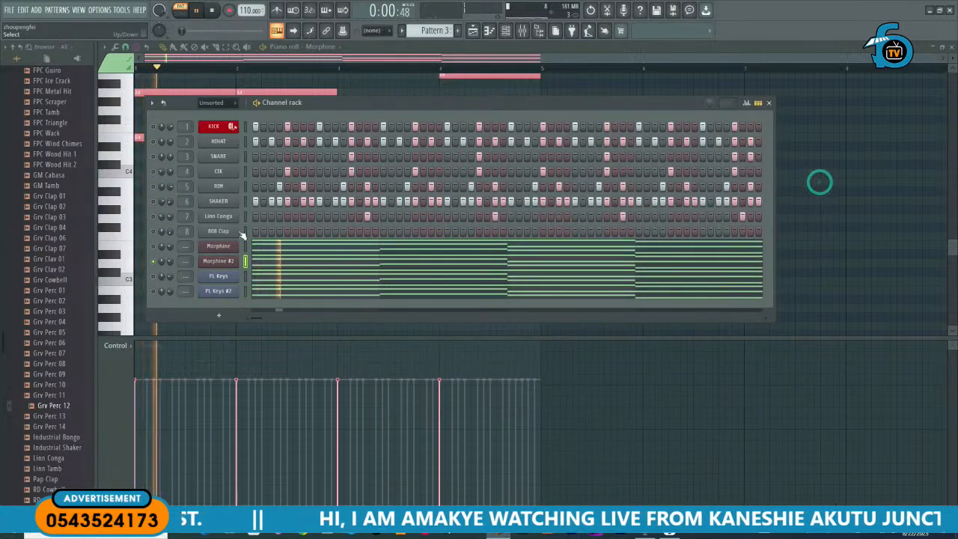
Step: Mute Morphine #2, unmute Morphine and both FL Keys channels, and play the layered chords together
click(153, 261)
key(space)
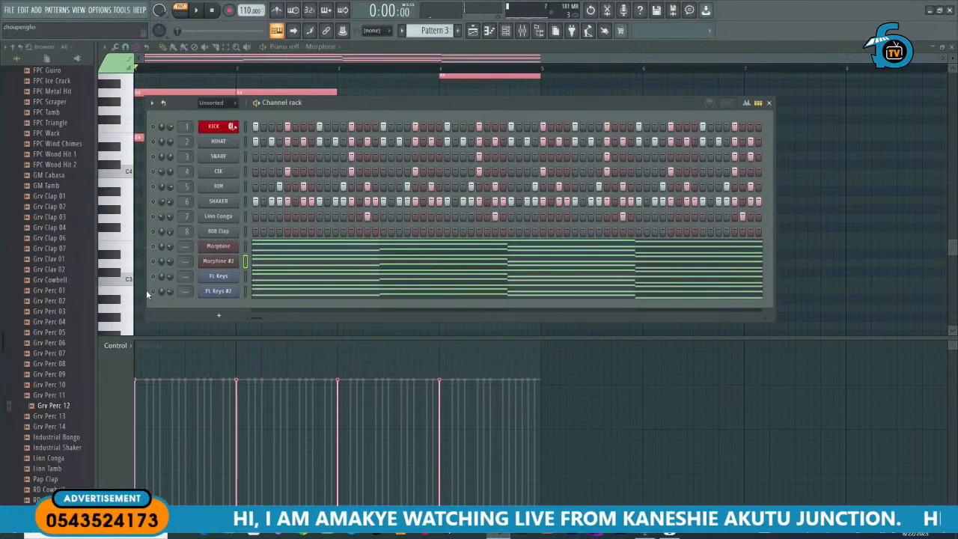
click(154, 247)
key(space)
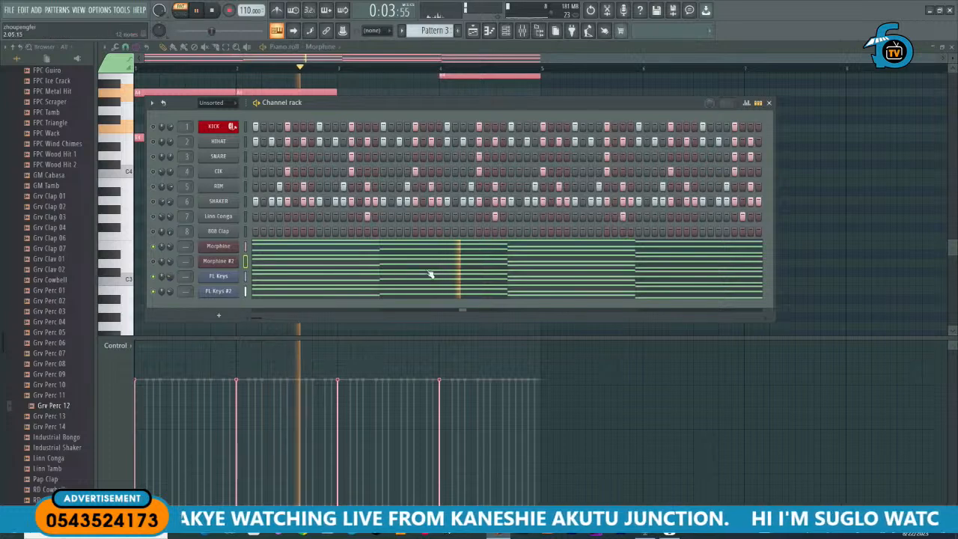
key(space)
Step: Unmute every channel by toggling solo on 808 Clap, and adjust the SHAKER channel's volume while the full pattern plays
right_click(154, 235)
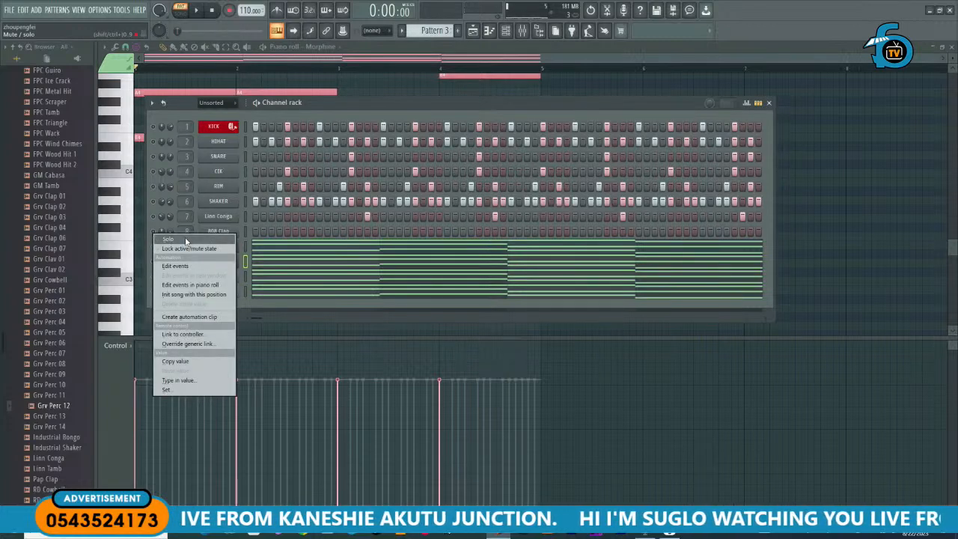
click(180, 239)
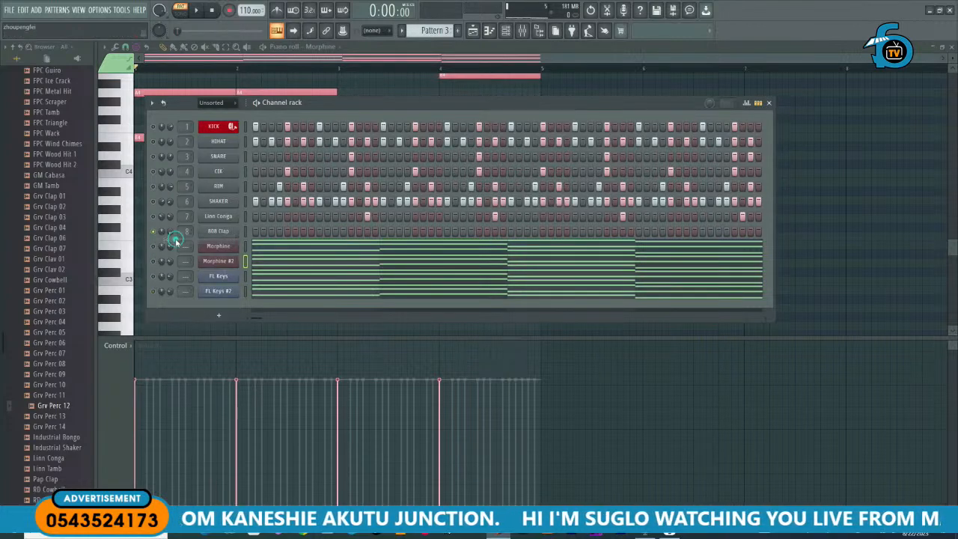
right_click(159, 234)
click(165, 236)
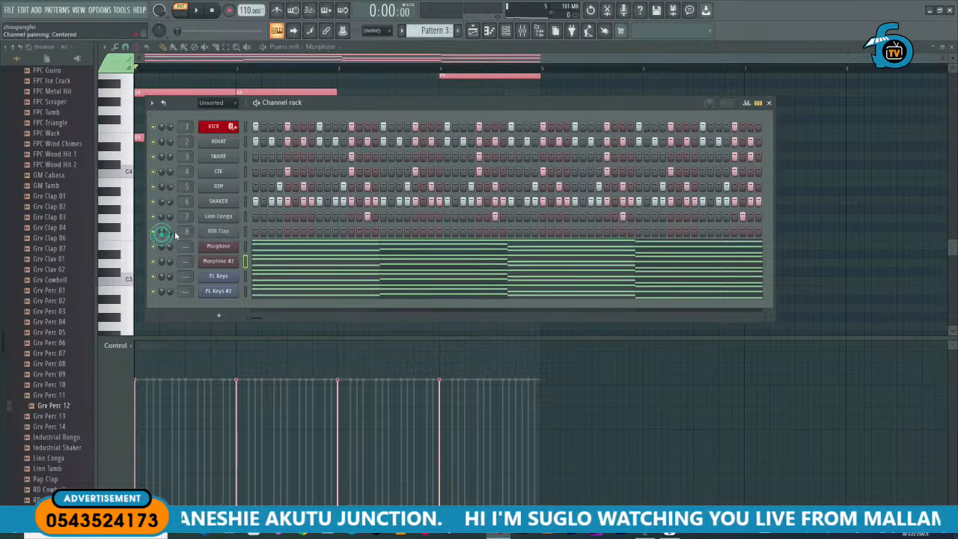
key(space)
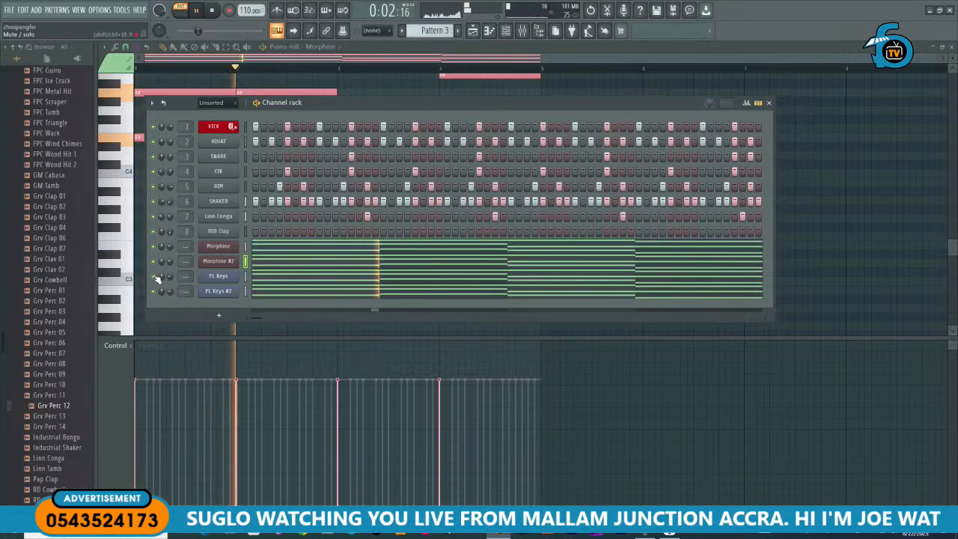
mouse_move(173, 204)
mouse_down()
mouse_move(173, 221)
mouse_move(171, 201)
mouse_up()
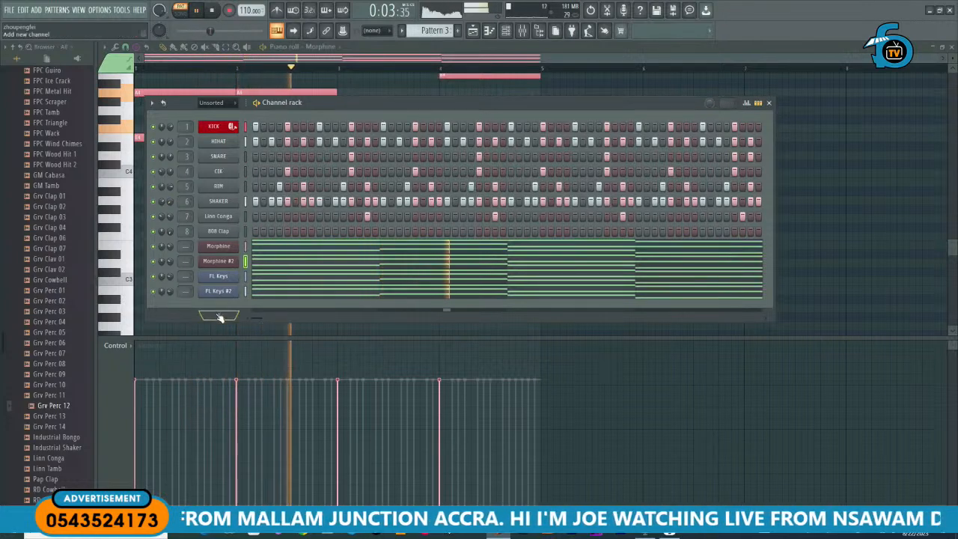
Step: Play the full pattern from the start to check the layered pads, keys and drums together
key(space)
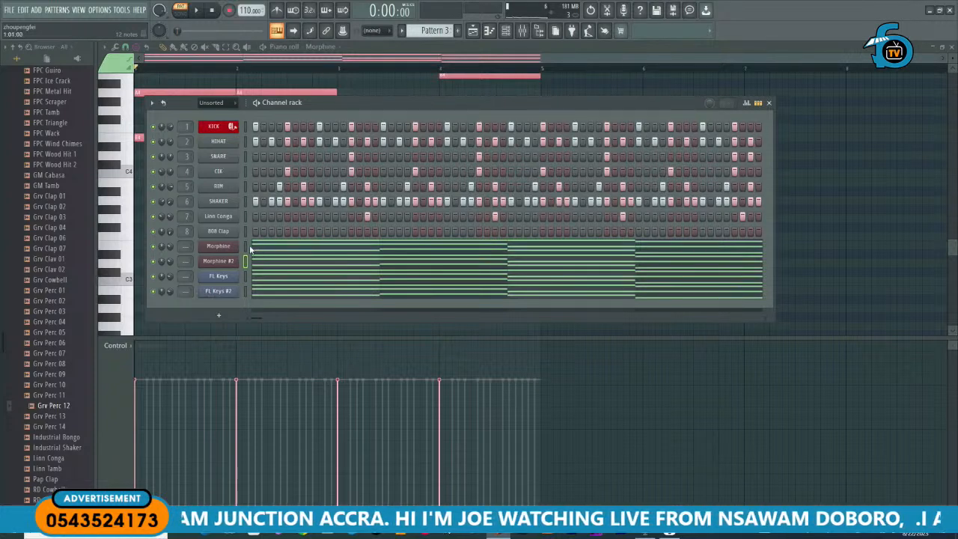
key(space)
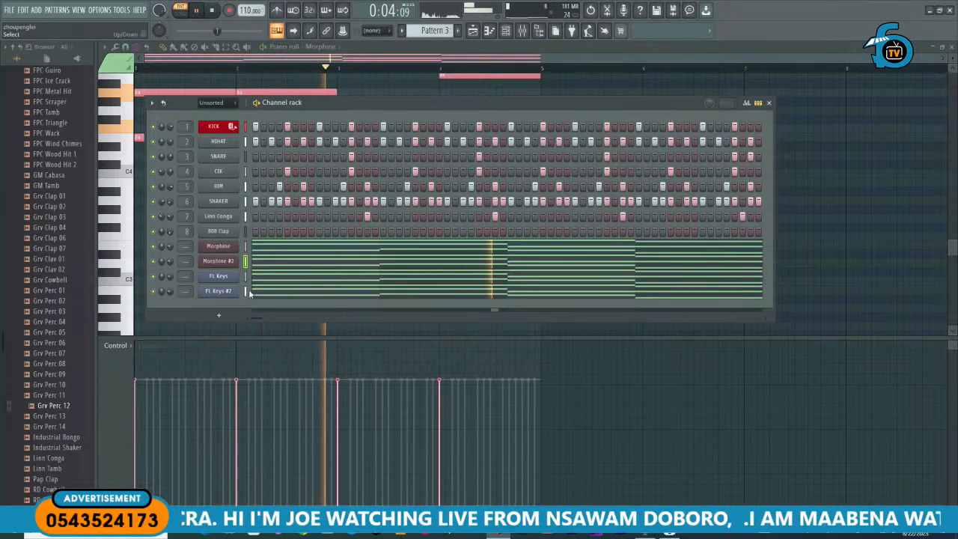
key(space)
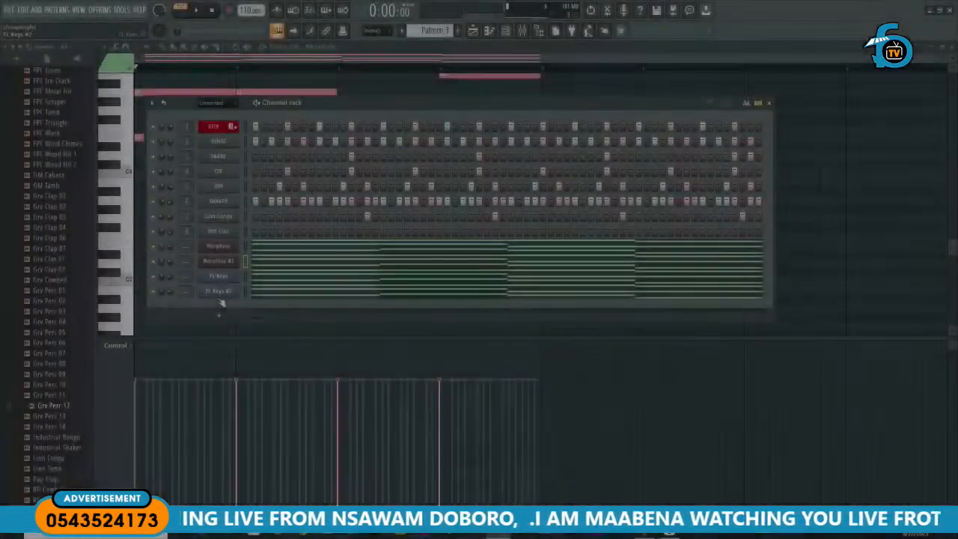
Step: Clone the Morphine #2 channel, close the clone's window, and copy Morphine #2's chord notes into the clone
right_click(218, 292)
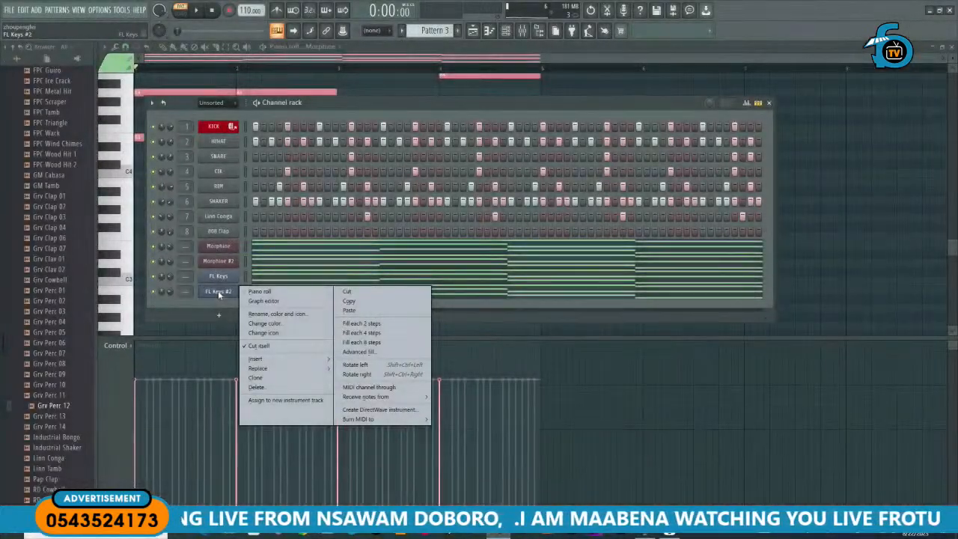
mouse_move(268, 360)
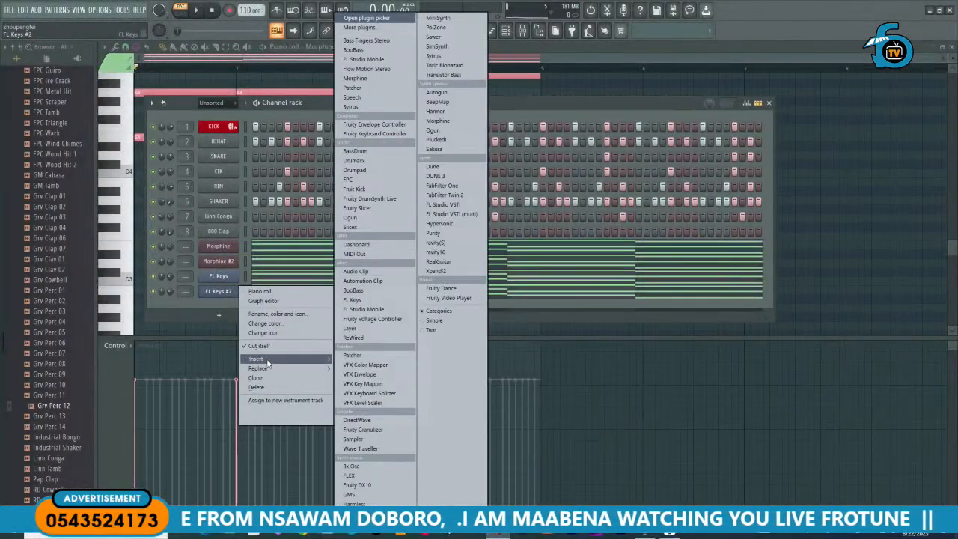
right_click(214, 264)
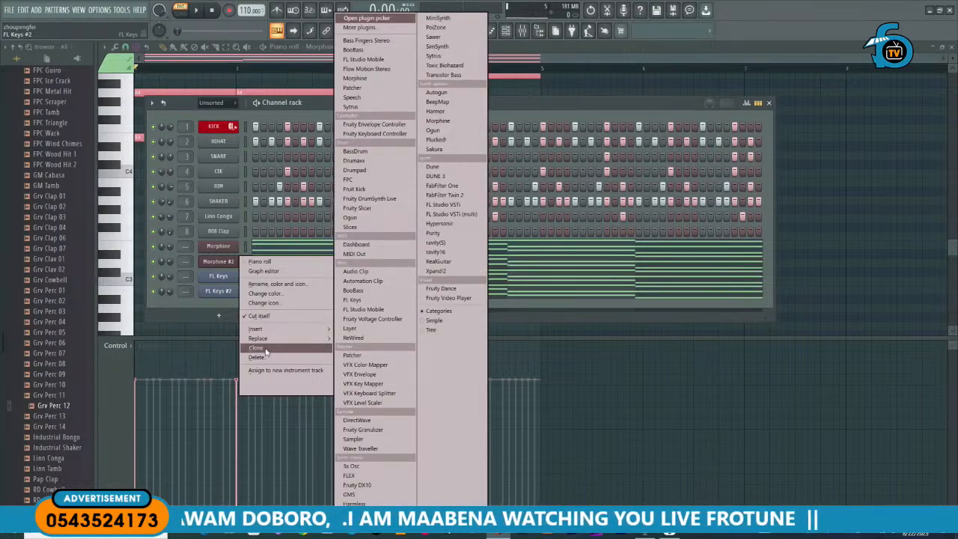
click(262, 348)
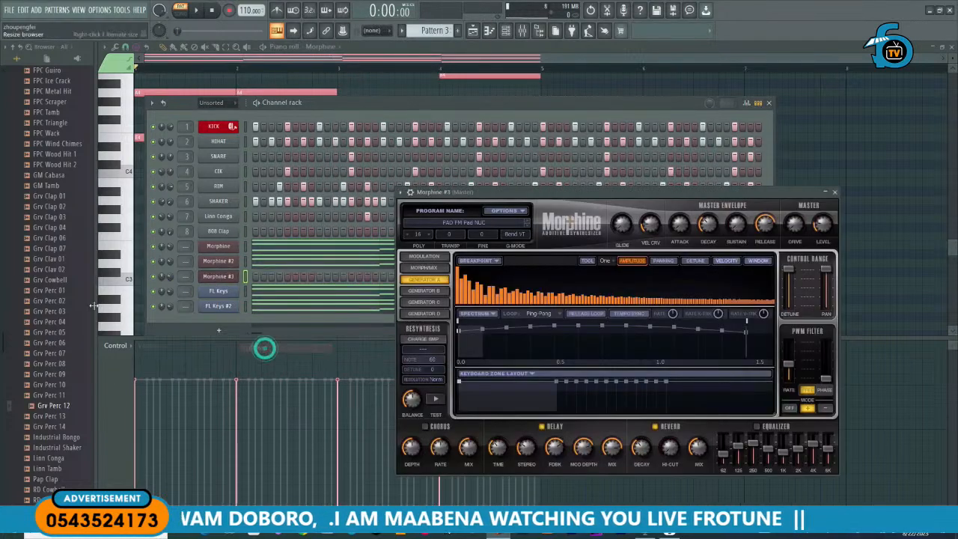
click(835, 192)
right_click(202, 259)
click(330, 271)
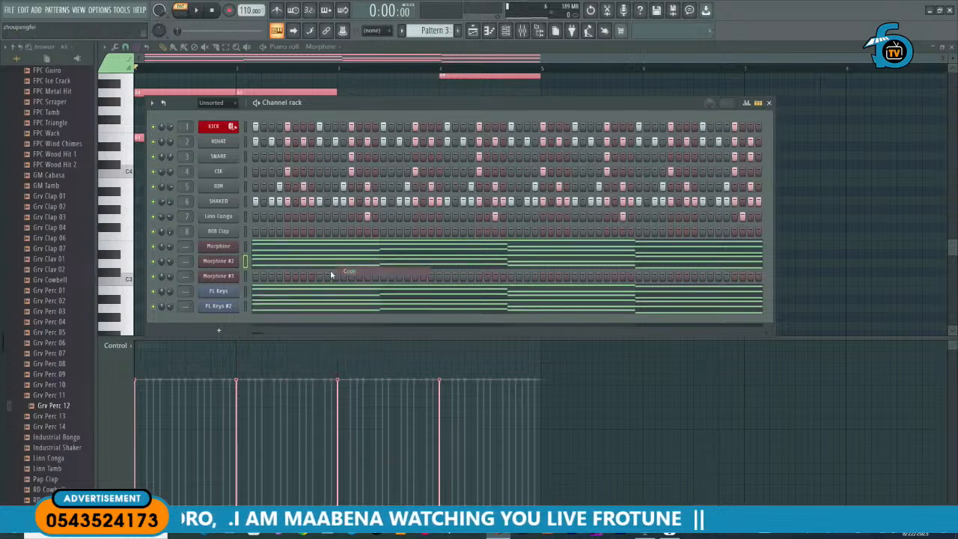
right_click(215, 274)
click(350, 298)
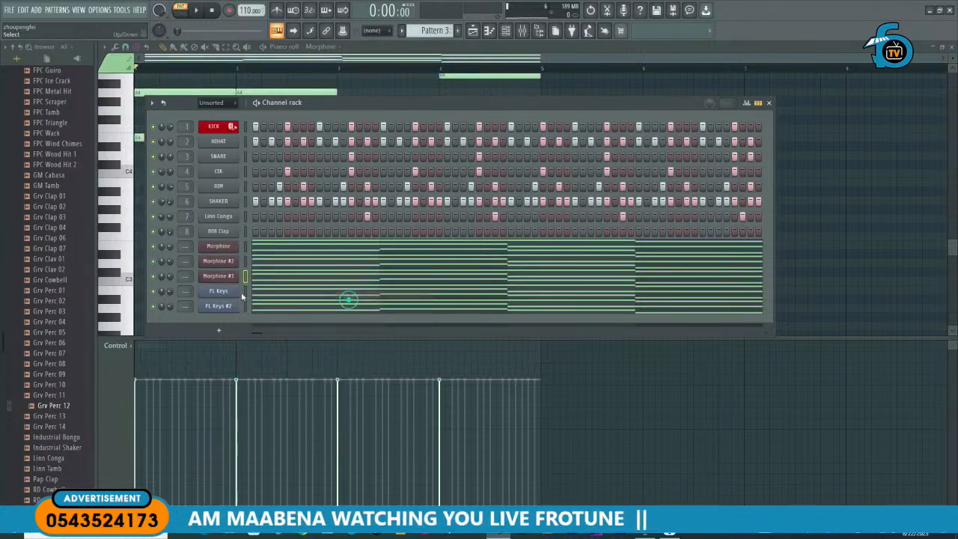
Step: Open the preset library of Morphine #3 and choose the (09) Percussion bank
right_click(221, 280)
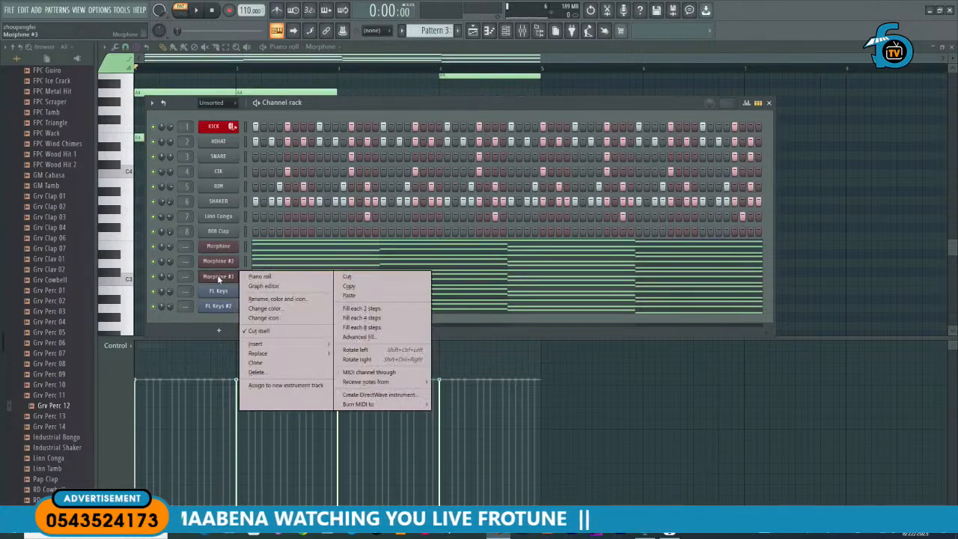
click(215, 283)
click(217, 278)
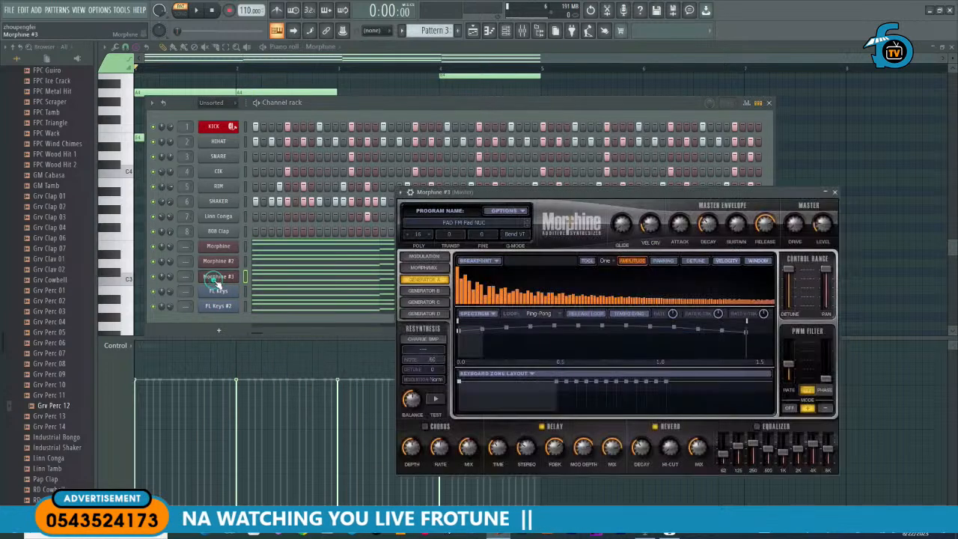
click(473, 227)
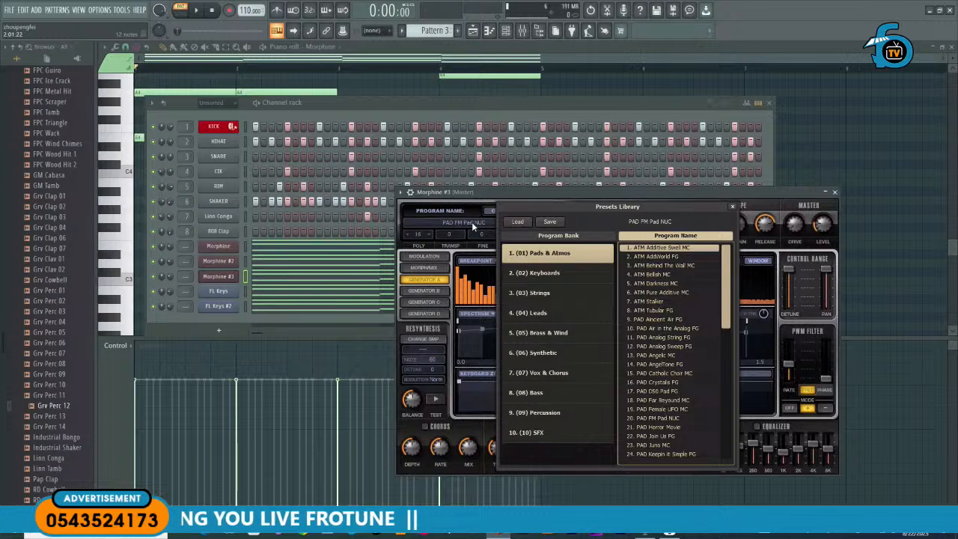
click(540, 411)
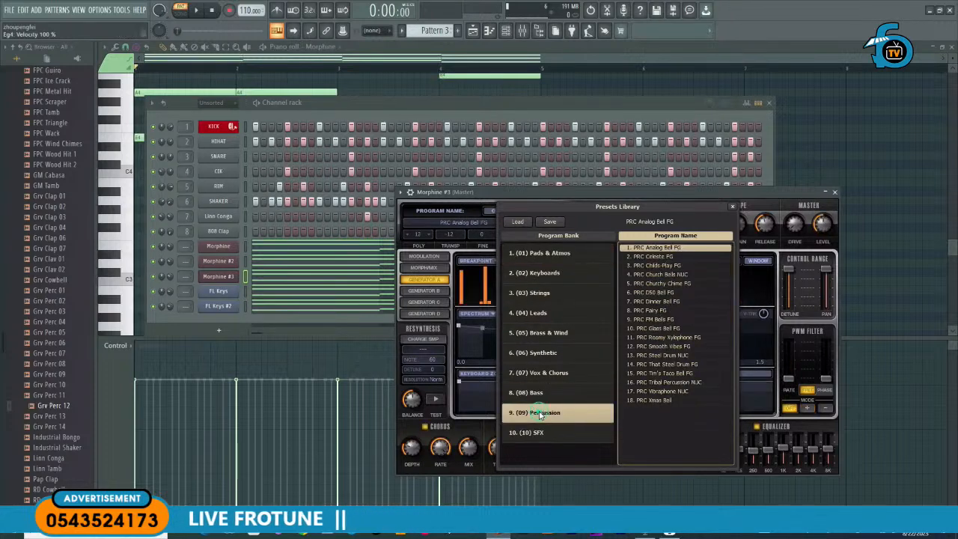
Step: Audition presets from PRC Vibraphone NUC upward, load PRC Smooth Vibes FG in Morphine #3, and close its windows
click(661, 391)
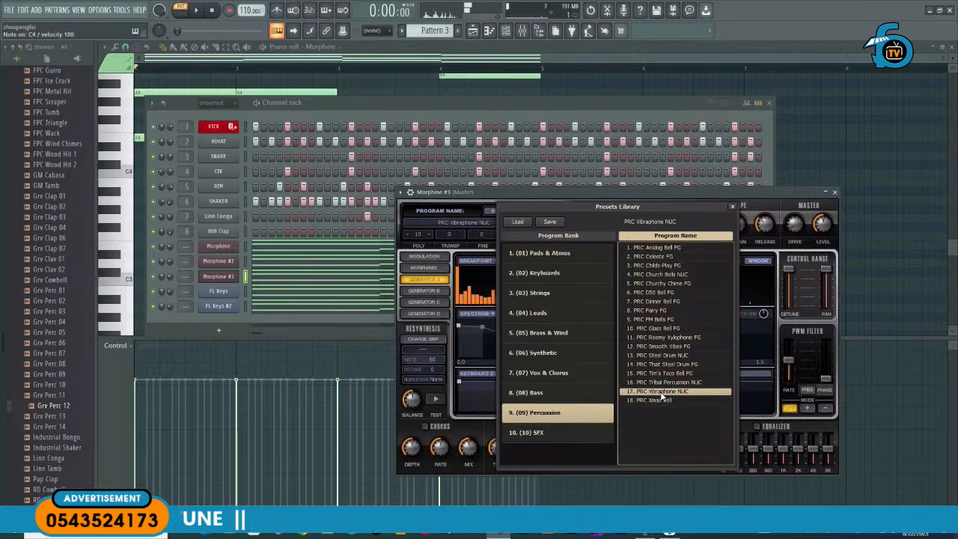
click(662, 383)
click(665, 374)
key(Up)
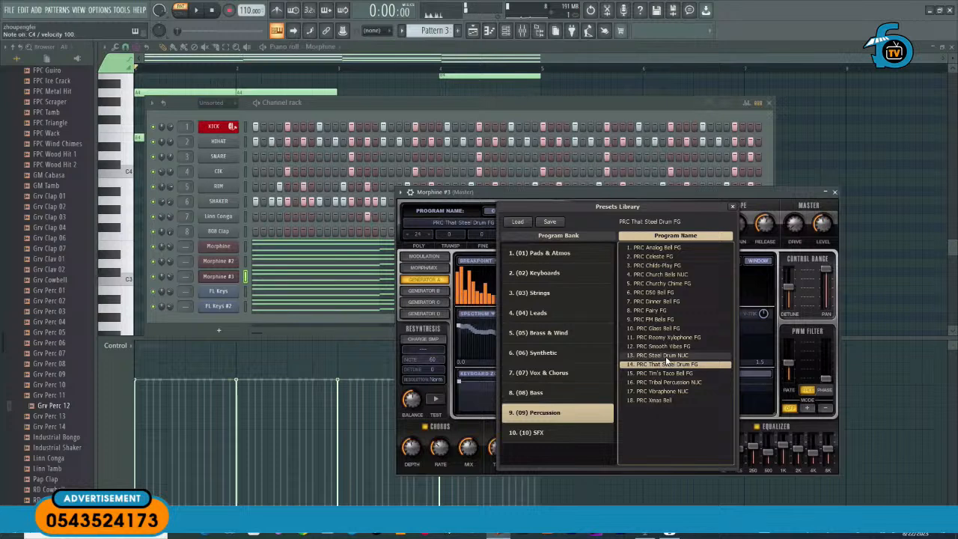
click(663, 356)
click(664, 346)
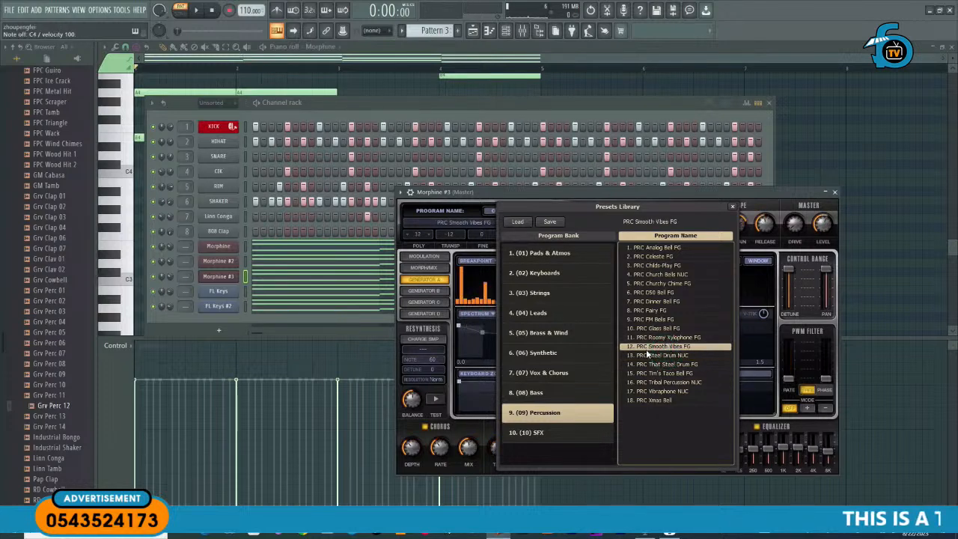
click(733, 208)
click(835, 193)
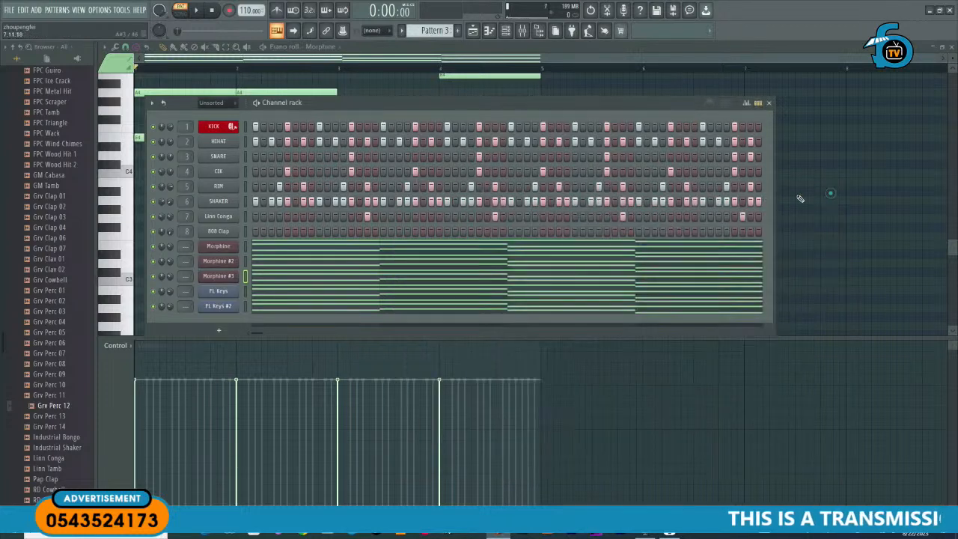
Step: Solo the Morphine #3 channel and open its notes in the piano roll
right_click(153, 277)
click(155, 277)
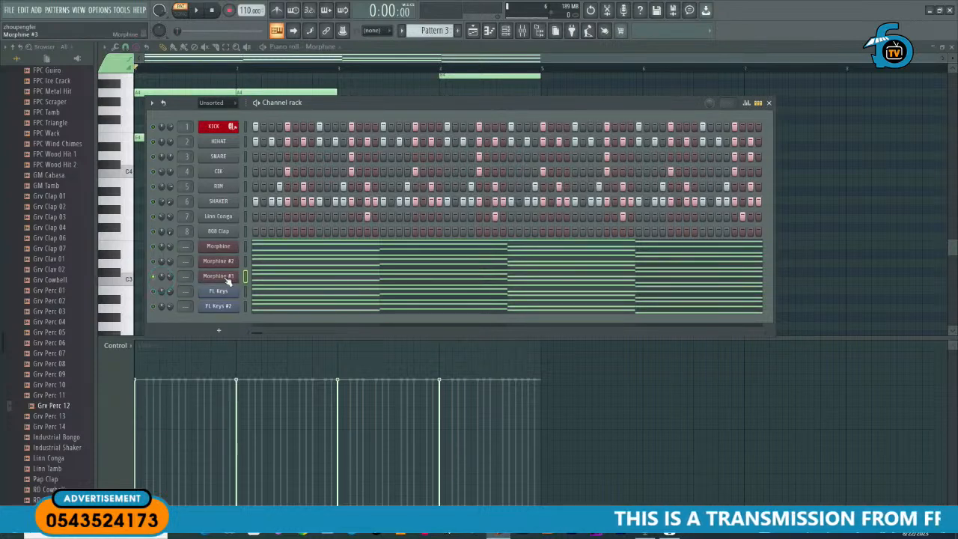
right_click(228, 279)
click(255, 277)
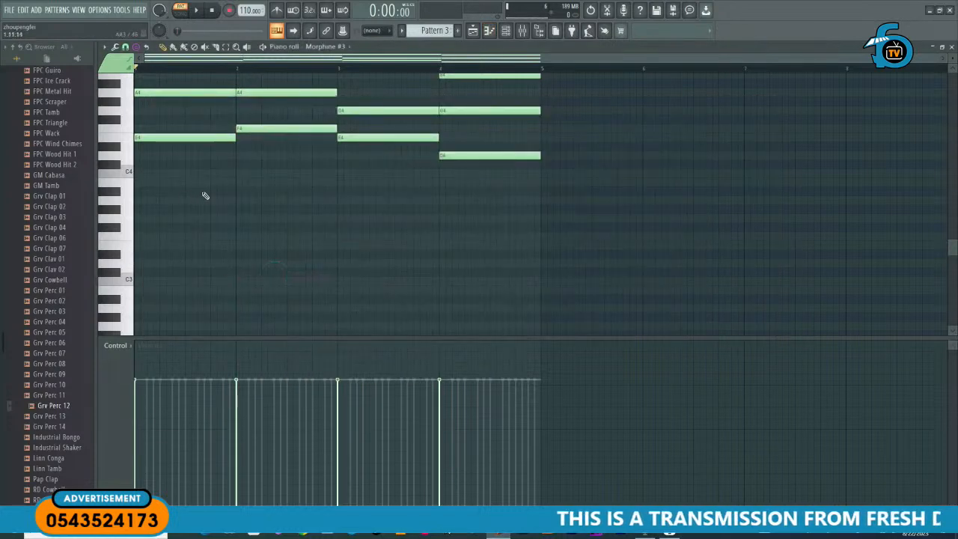
scroll(205, 196, up, 3)
key(ctrl+a)
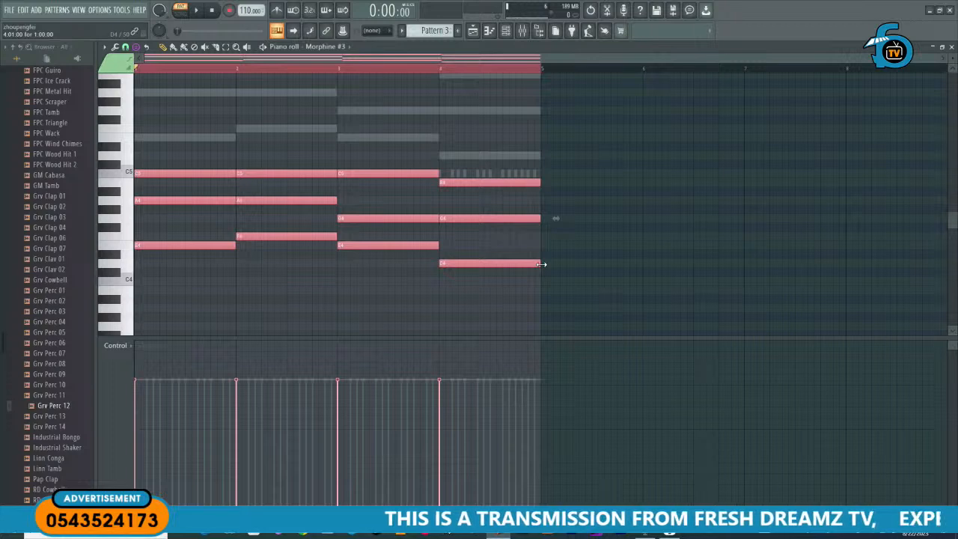
click(565, 321)
drag(567, 320, 107, 133)
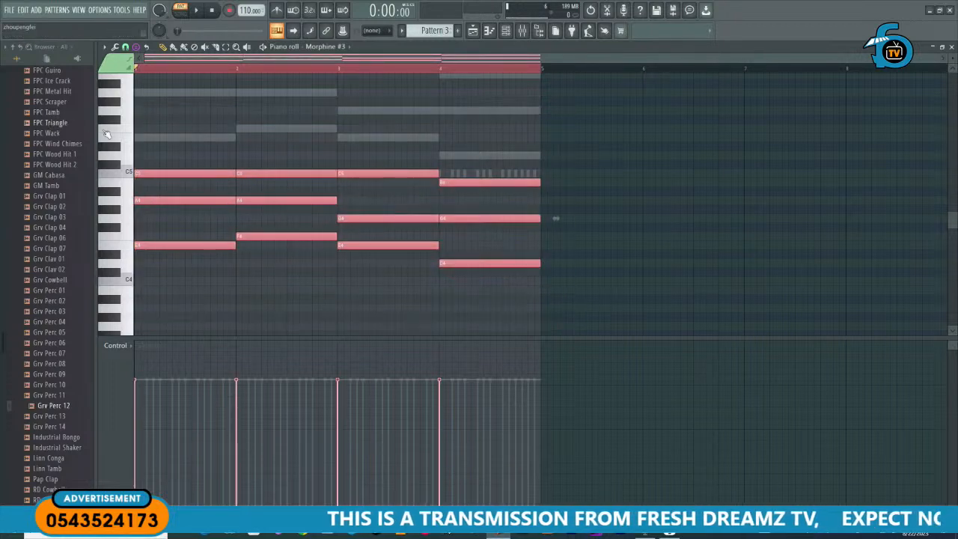
click(262, 270)
key(ctrl+v)
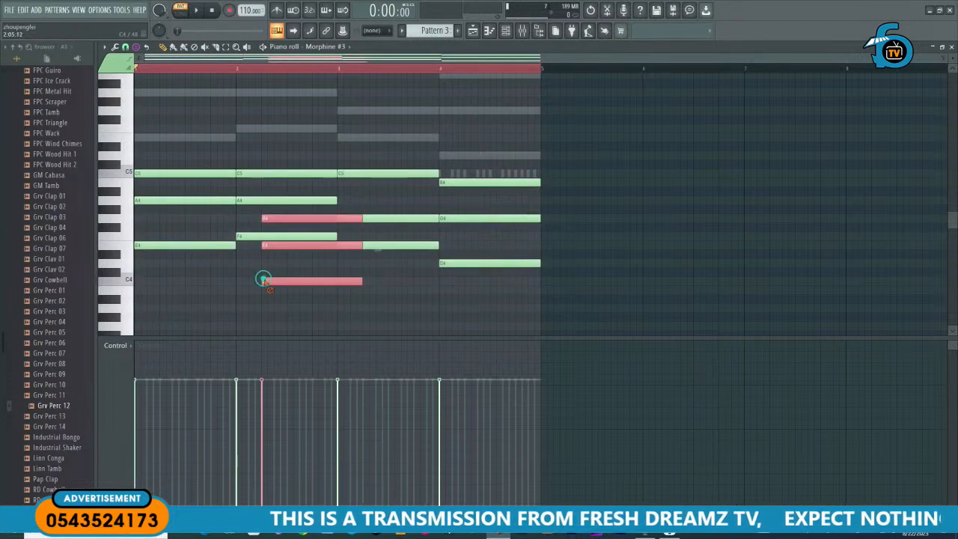
click(272, 279)
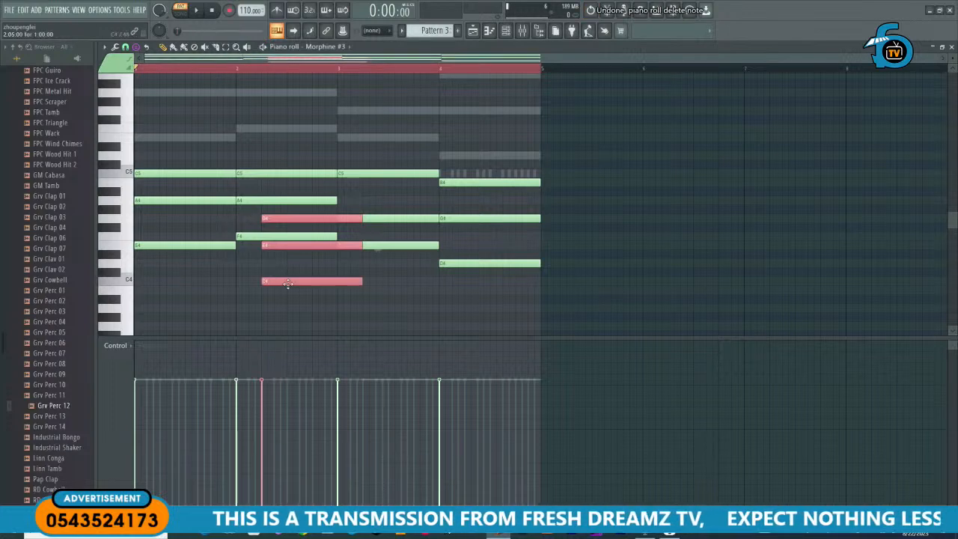
right_click(293, 281)
right_click(293, 245)
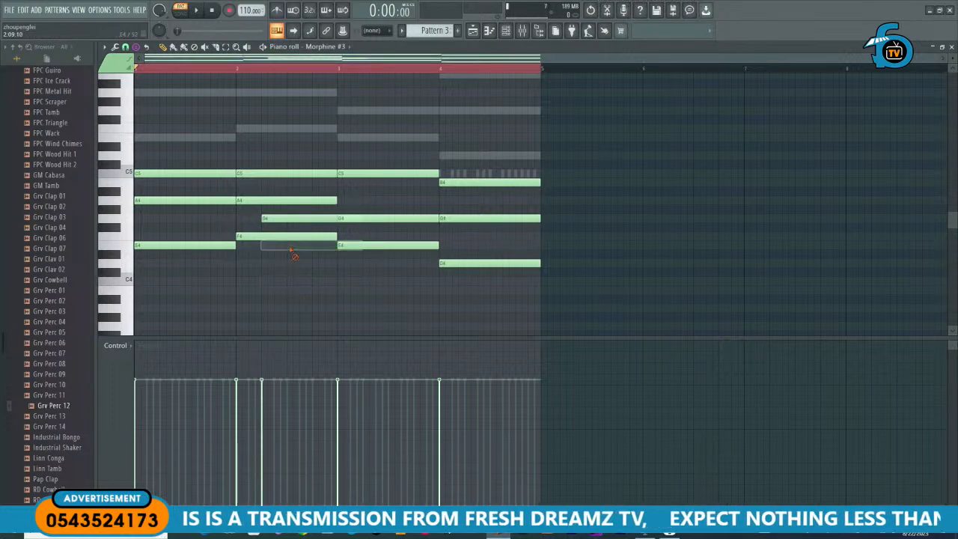
right_click(278, 218)
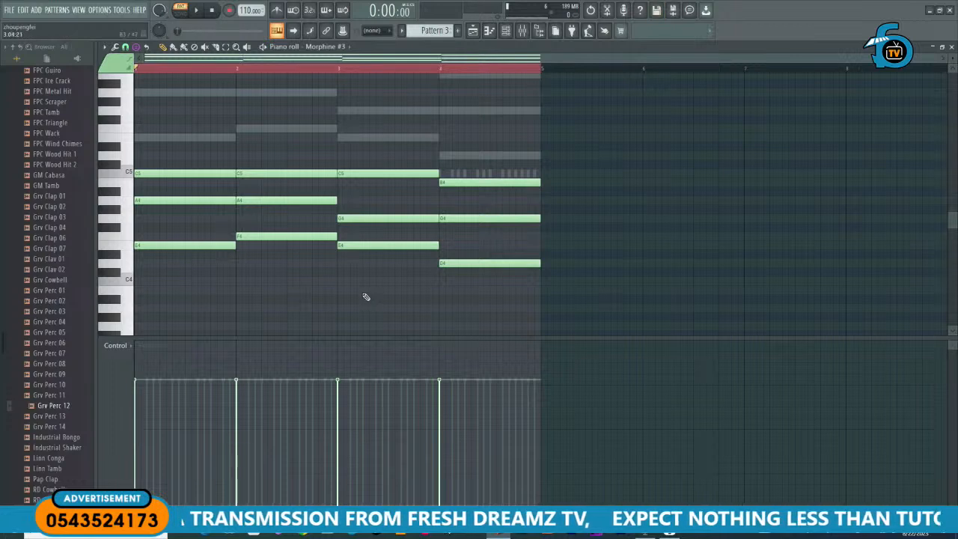
Step: Shorten all of Morphine #3's chord notes to one step each and play the resulting stabs
key(ctrl+a)
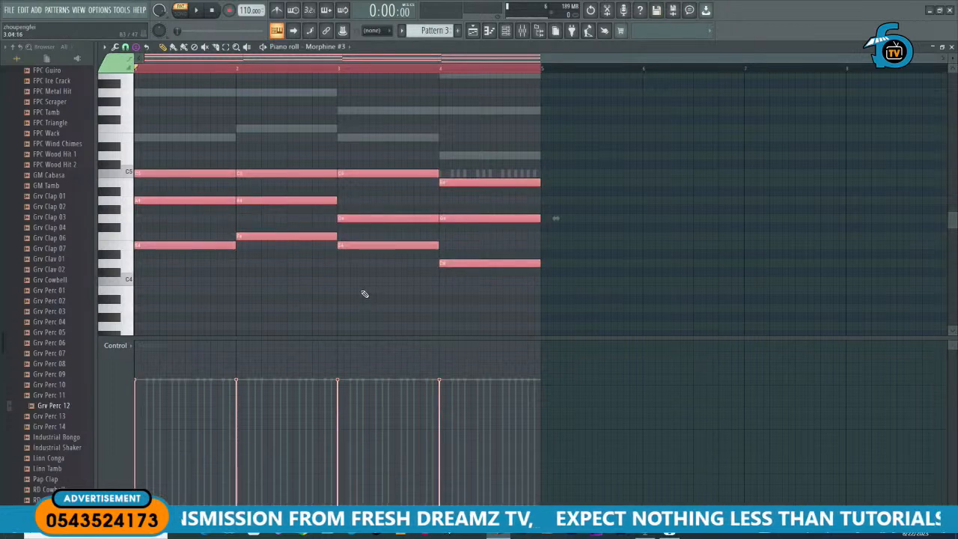
drag(540, 219, 448, 225)
key(space)
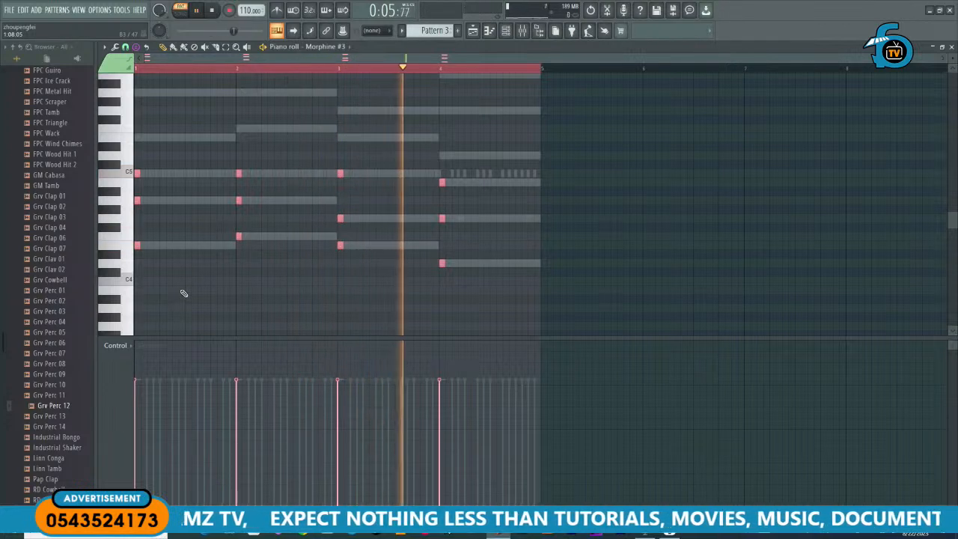
key(space)
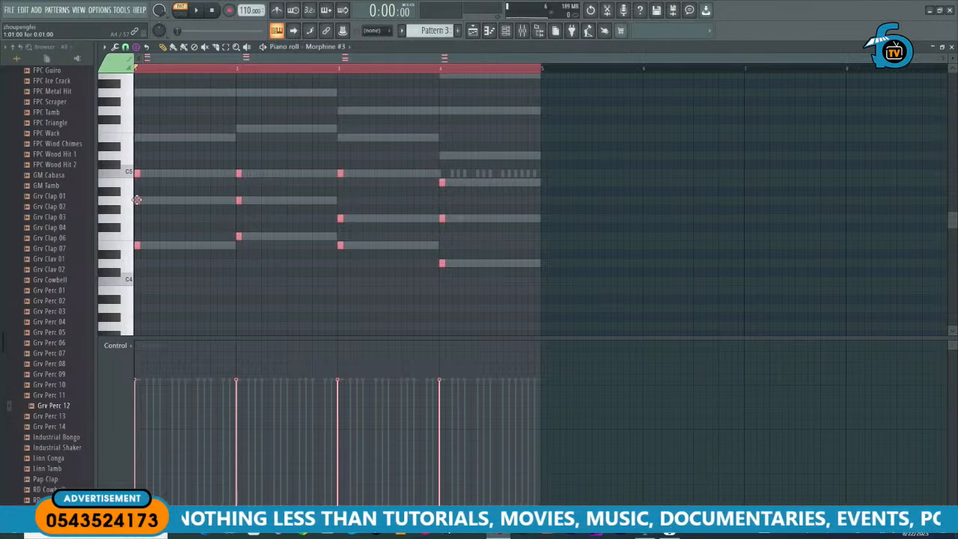
Step: Duplicate the one-step chord stabs onto steps 4 and 7 of every bar, playing the pattern after each copy
drag(137, 199, 154, 200)
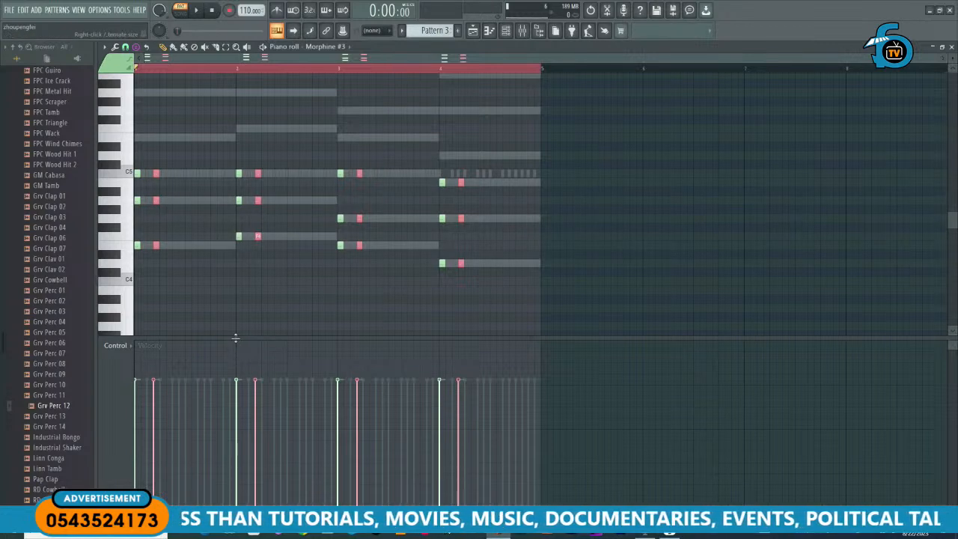
key(space)
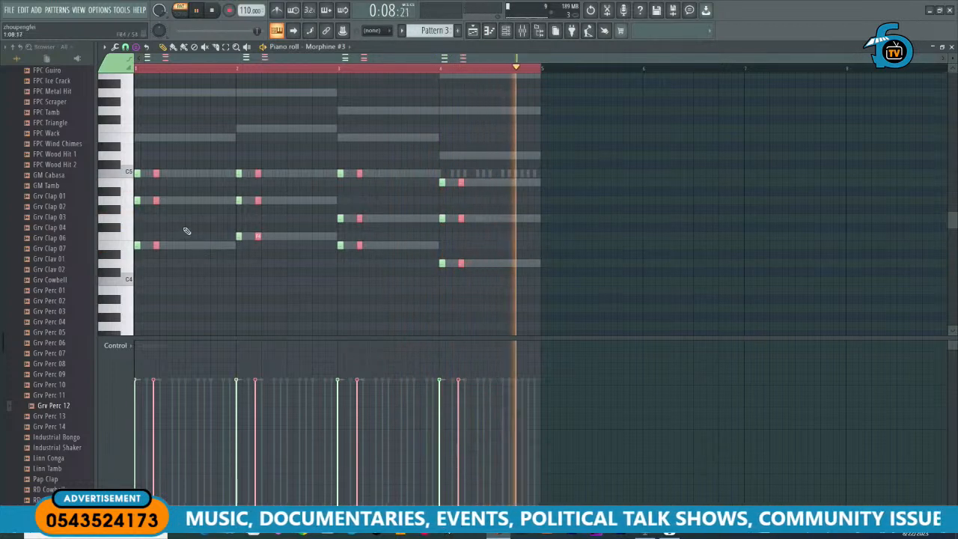
key(space)
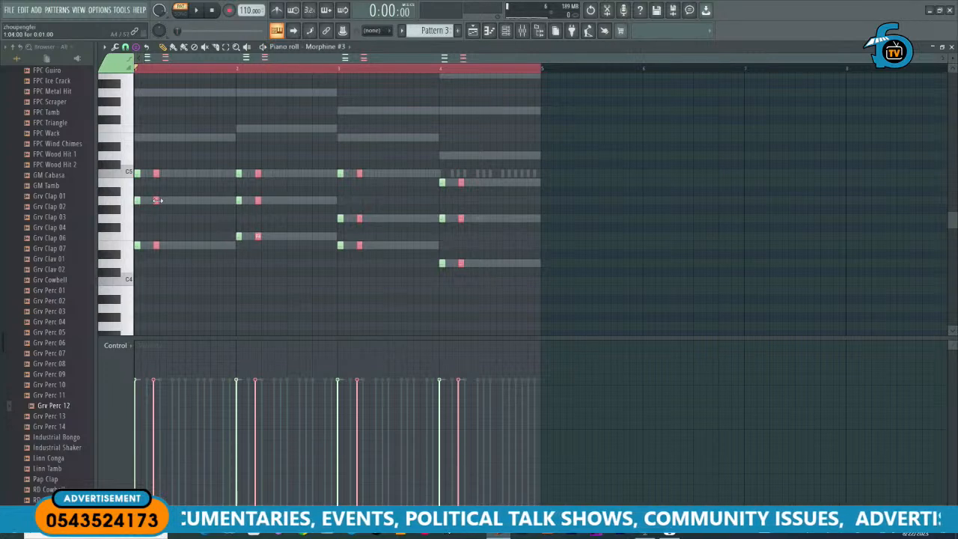
drag(156, 201, 174, 201)
key(space)
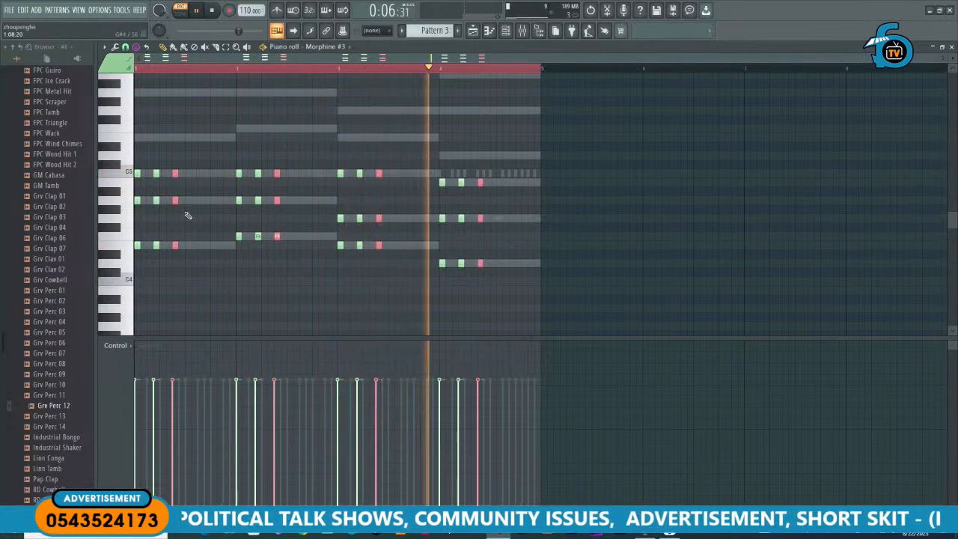
key(space)
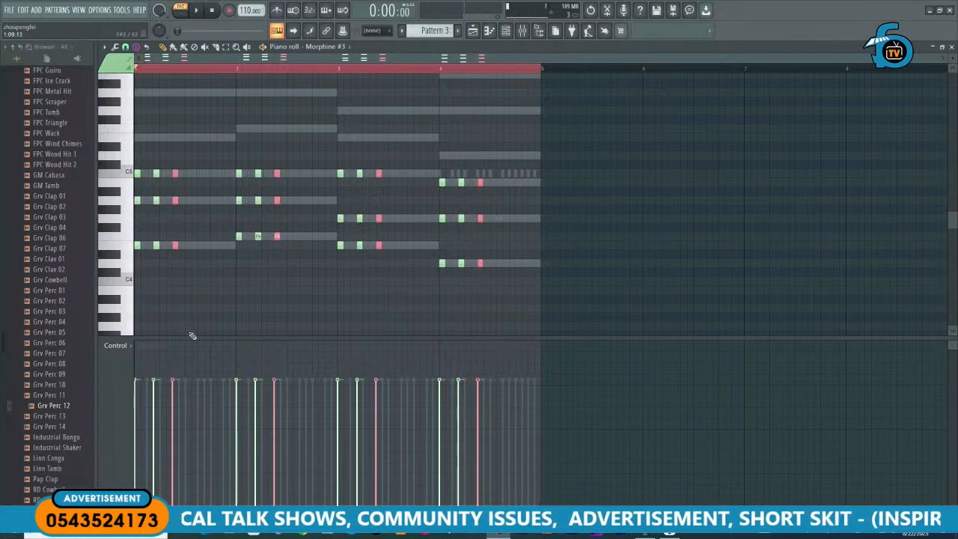
Step: Raise the lowest note of the step-7 stab in every bar by one octave, play the pattern, and return to the channel rack
drag(193, 221, 178, 272)
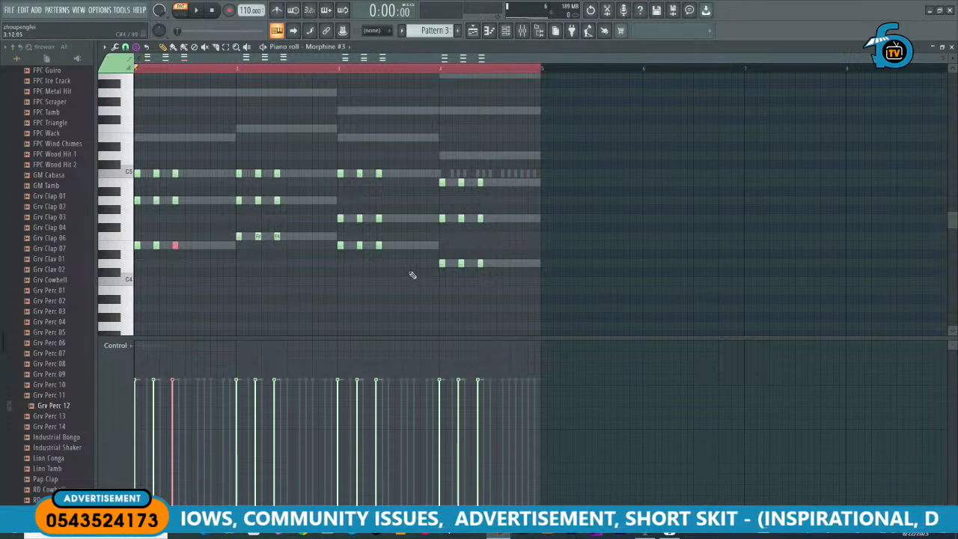
click(386, 246)
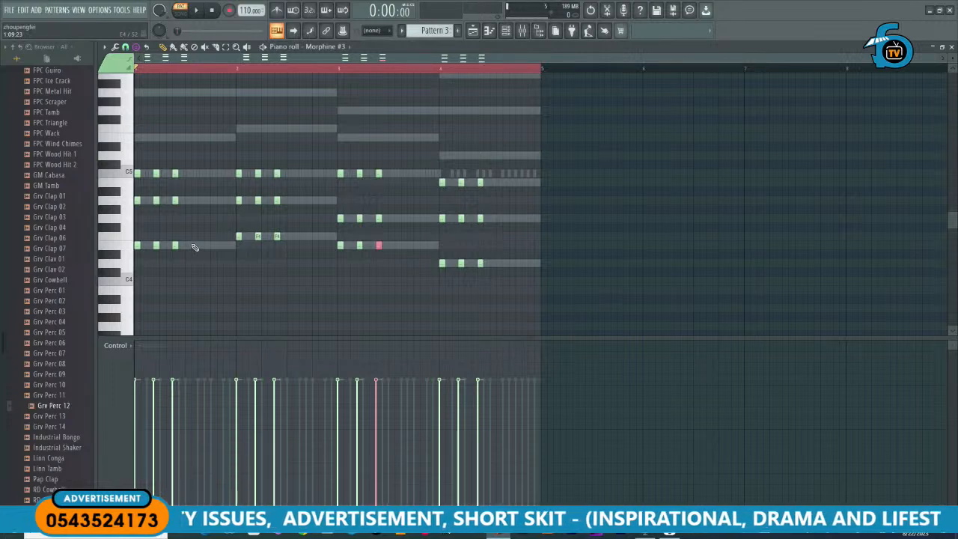
drag(192, 229, 177, 271)
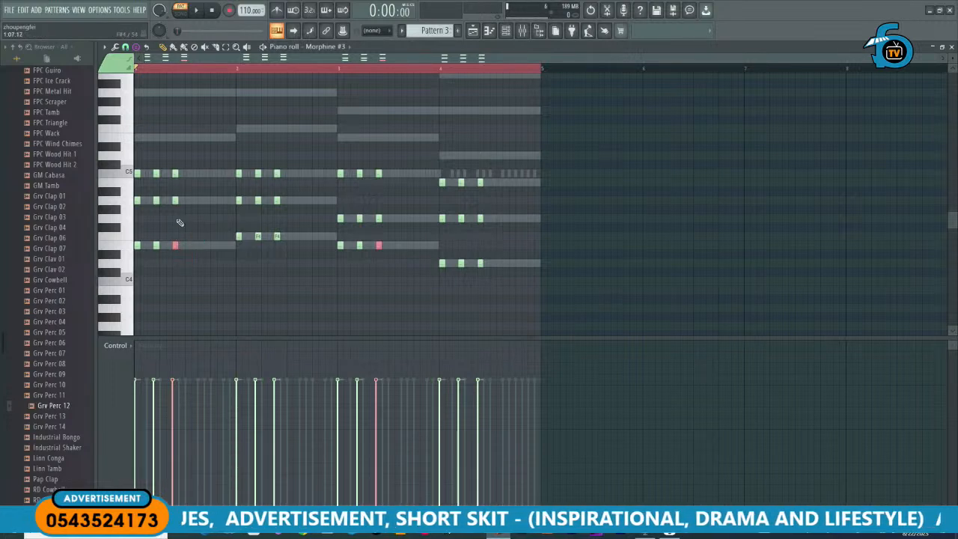
drag(298, 234, 274, 255)
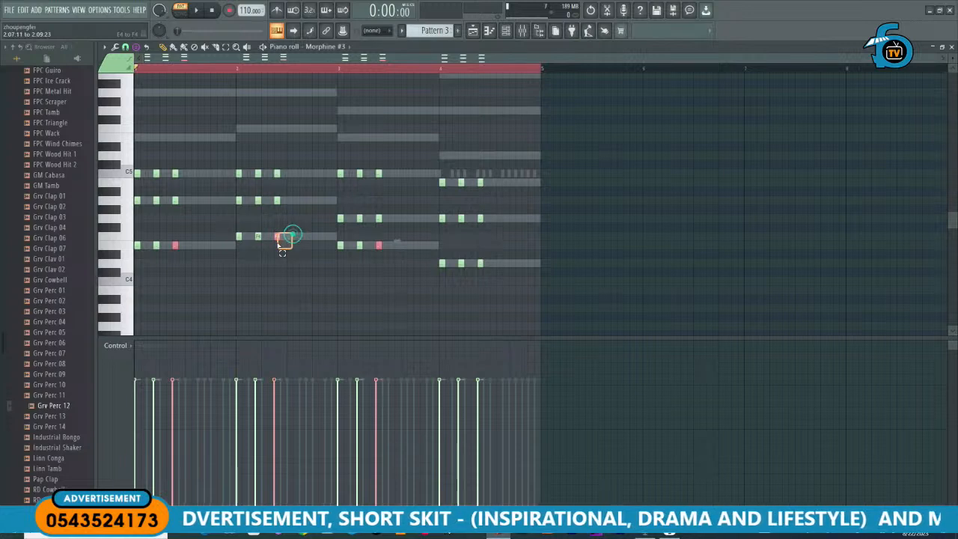
drag(491, 259, 481, 275)
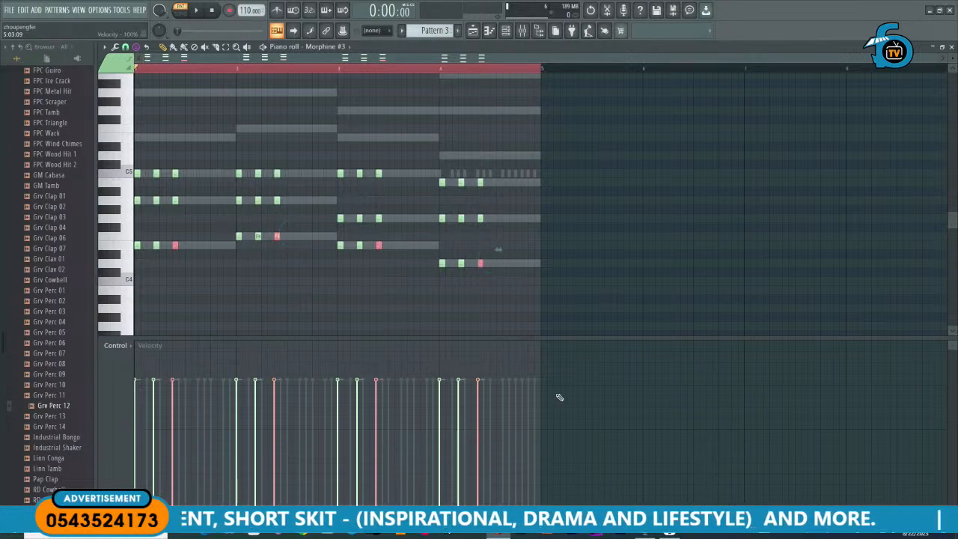
key(ctrl+Up)
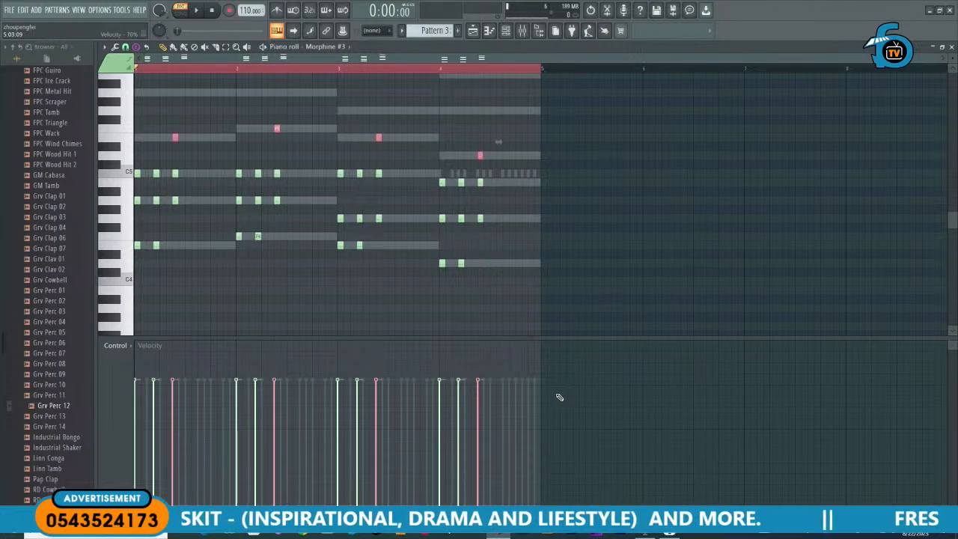
key(space)
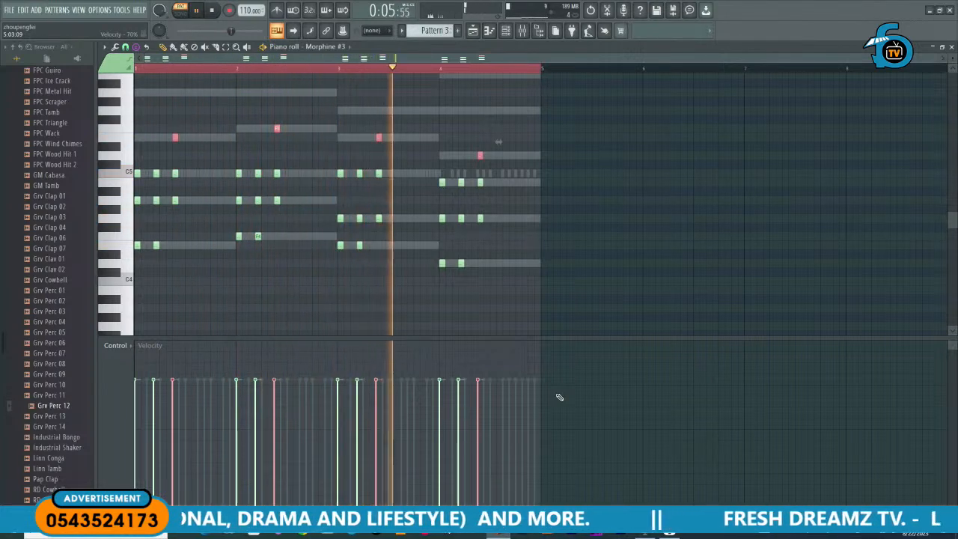
click(555, 300)
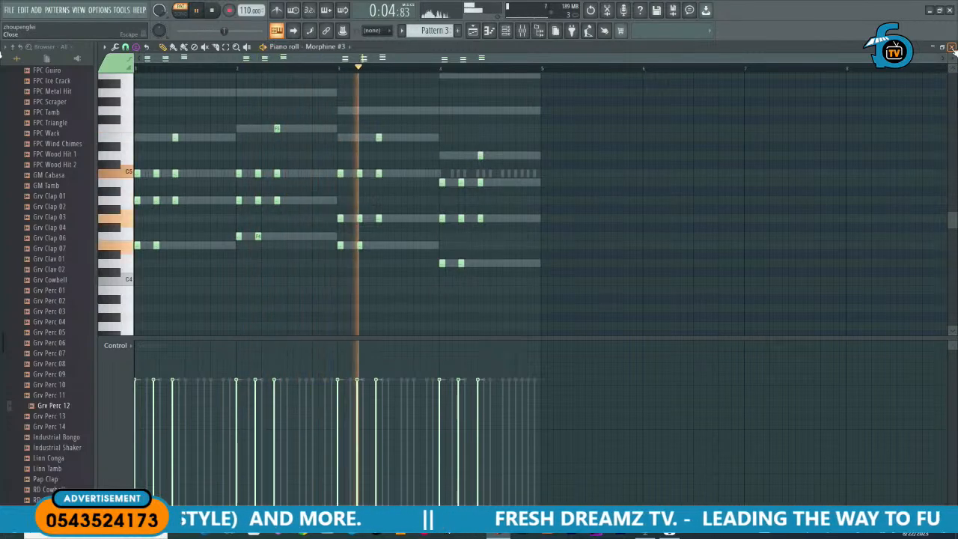
key(F6)
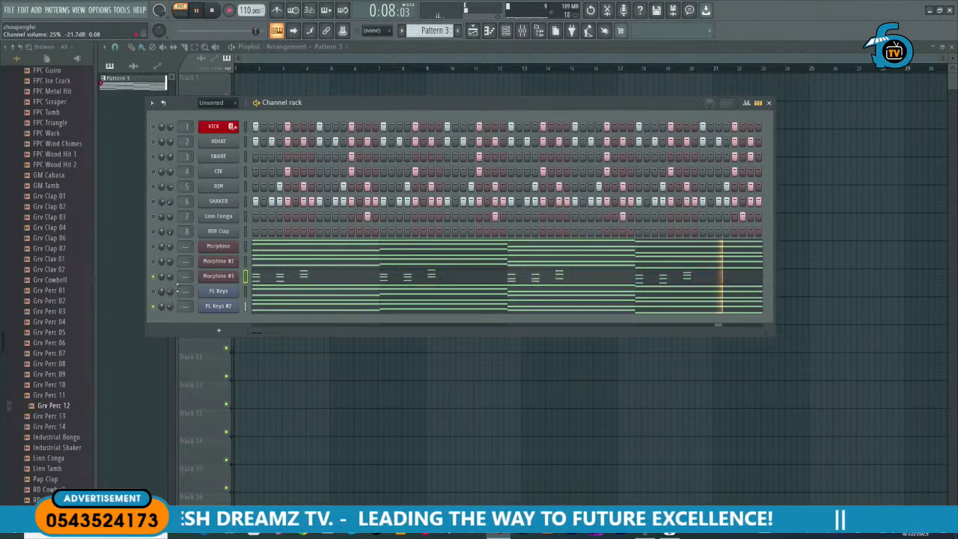
Step: Rename the Morphine #2 channel to SYNTH PAD and stop playback
right_click(219, 277)
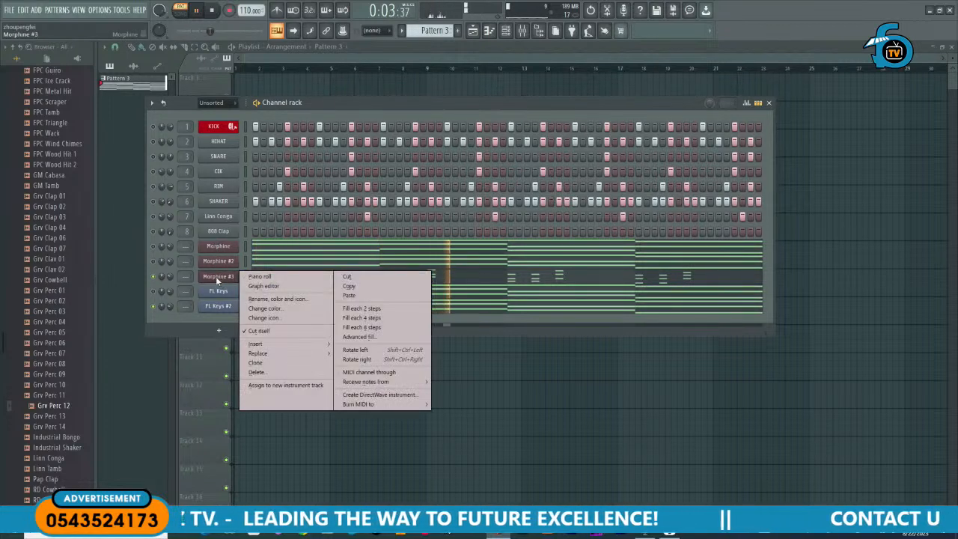
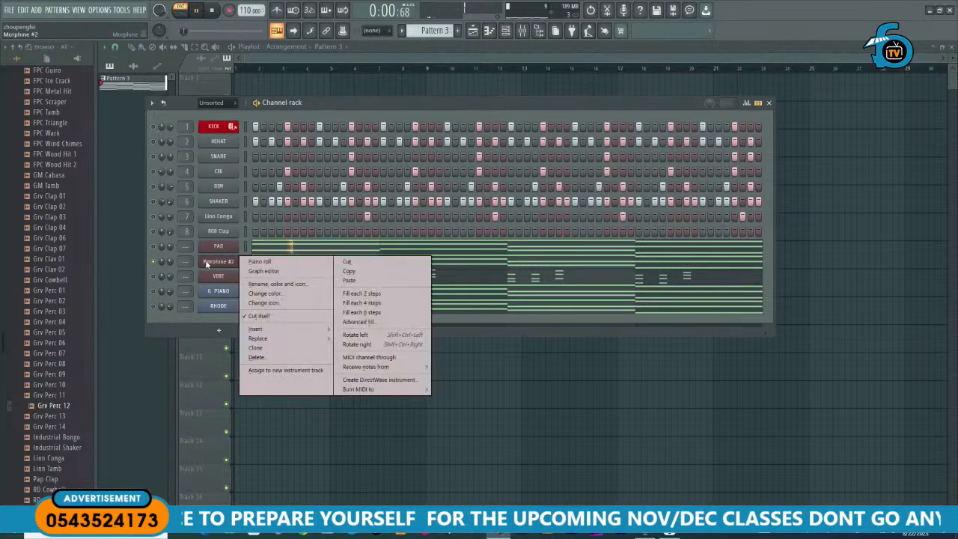
click(272, 287)
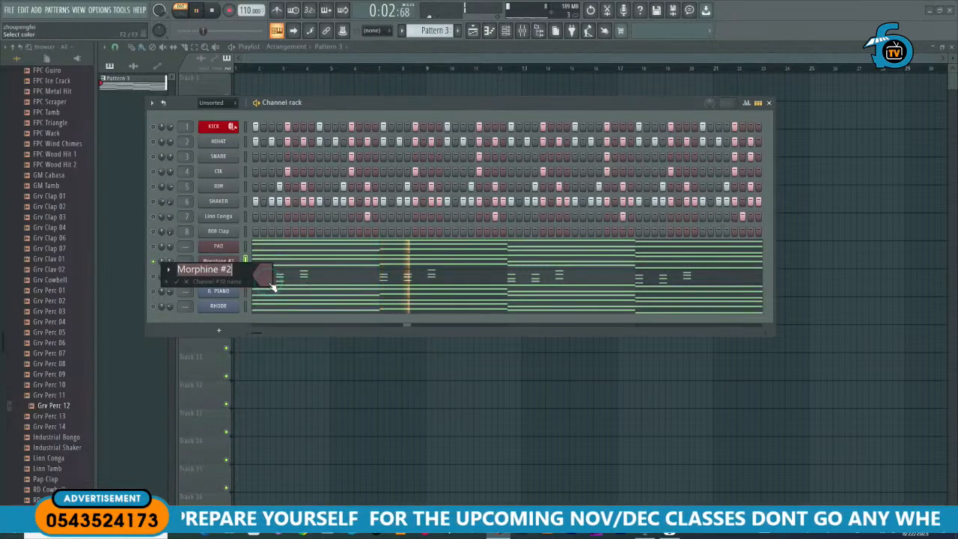
text(SYNTH)
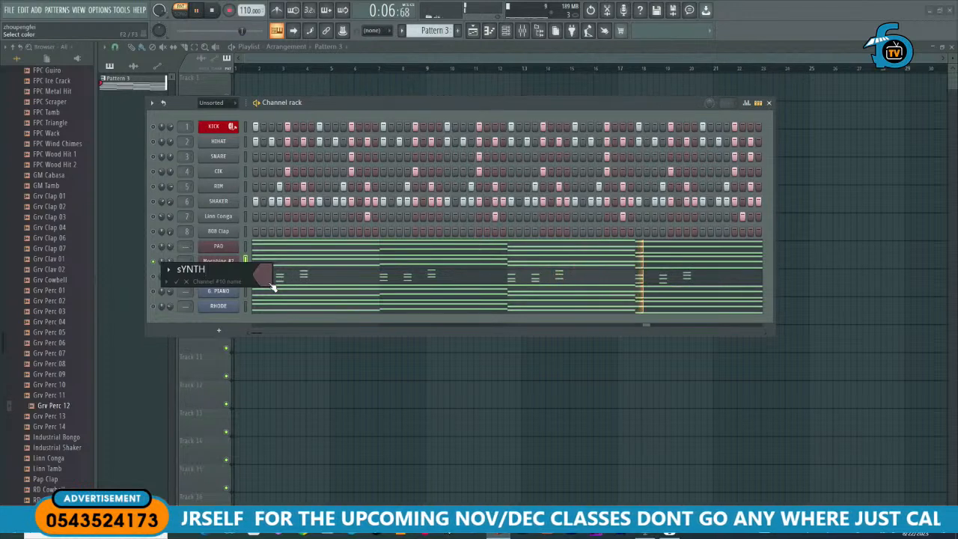
text( PAD)
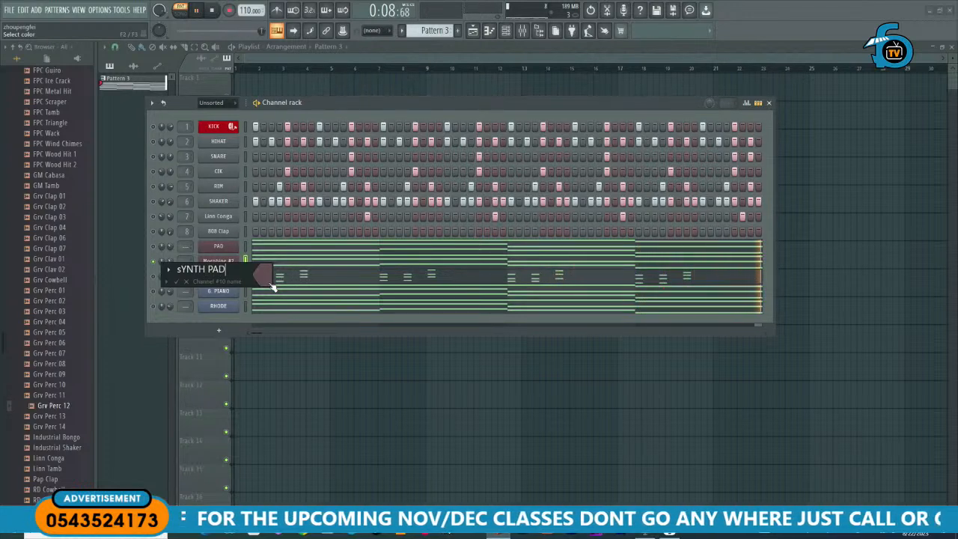
key(Home)
key(Delete)
text(S)
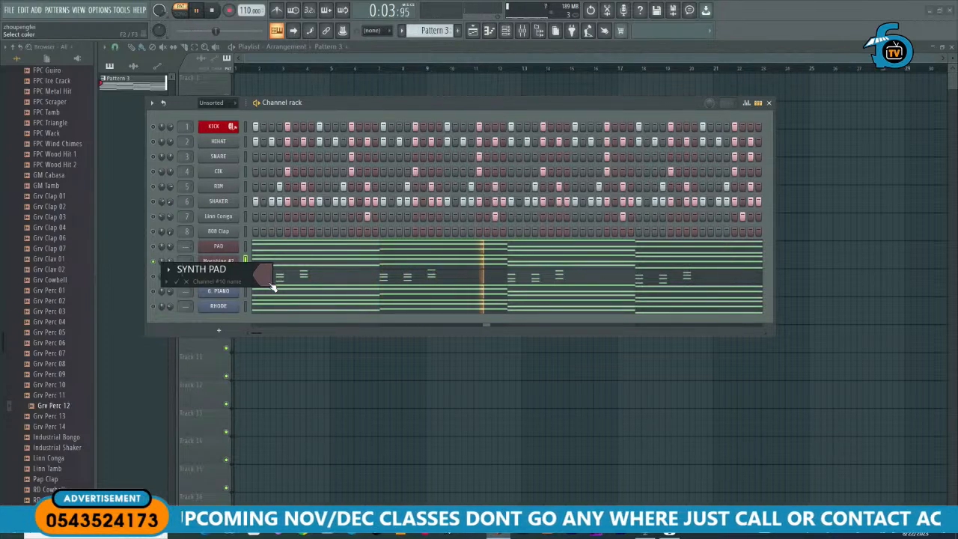
key(Return)
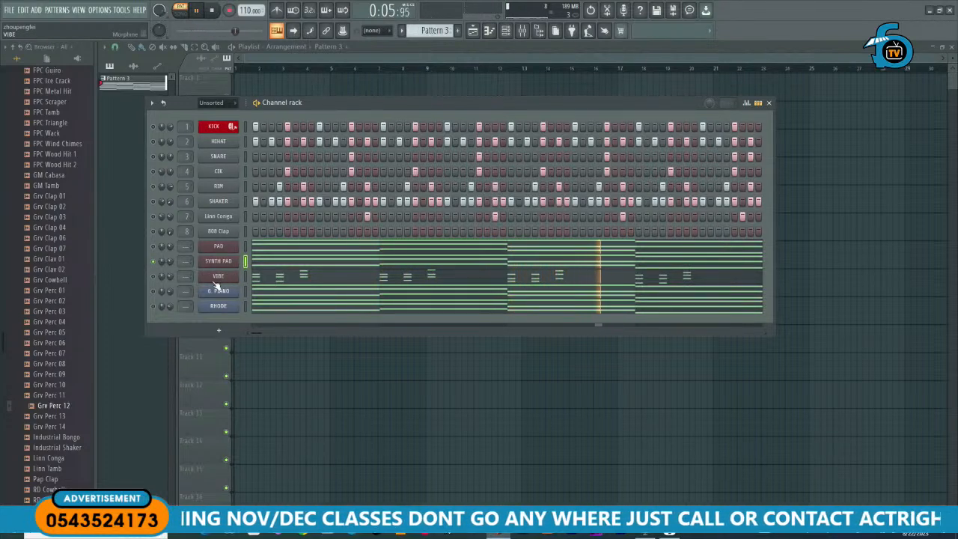
key(space)
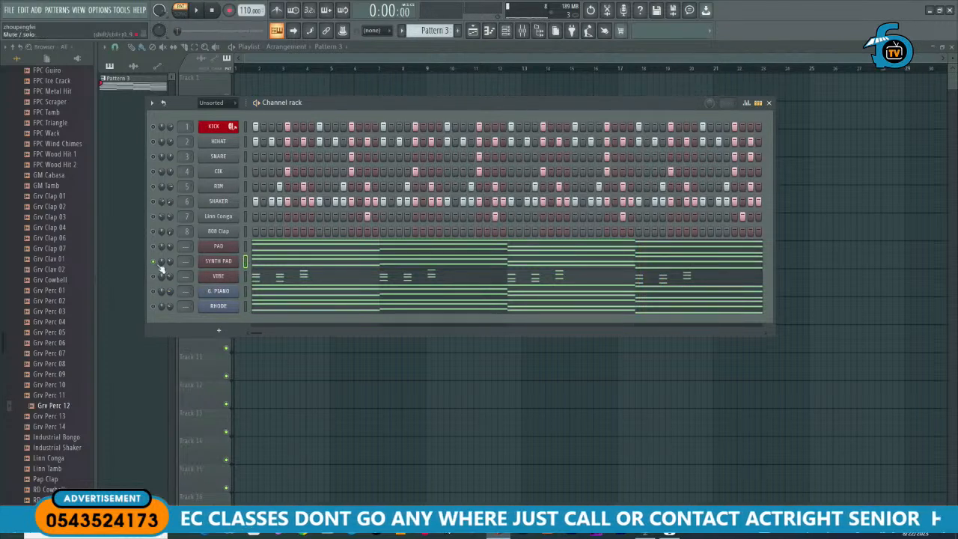
Step: Insert a new Morphine channel, load STR Acoustic Guitar NUC from the Strings bank, and close its window
right_click(224, 310)
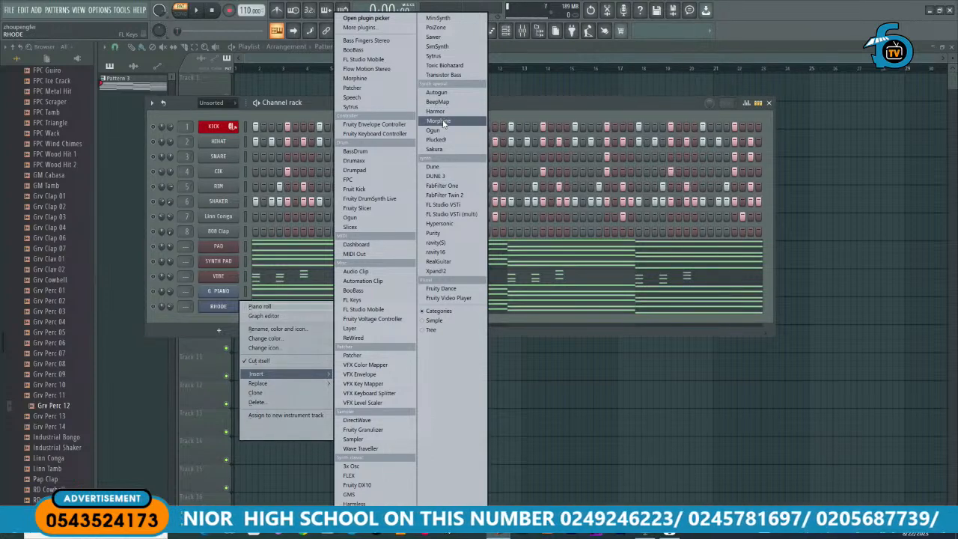
click(444, 121)
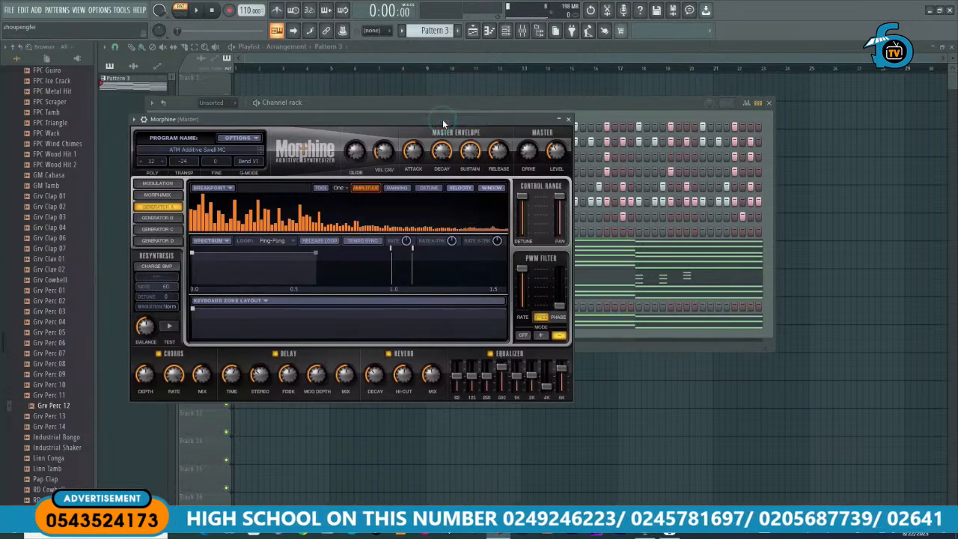
click(209, 150)
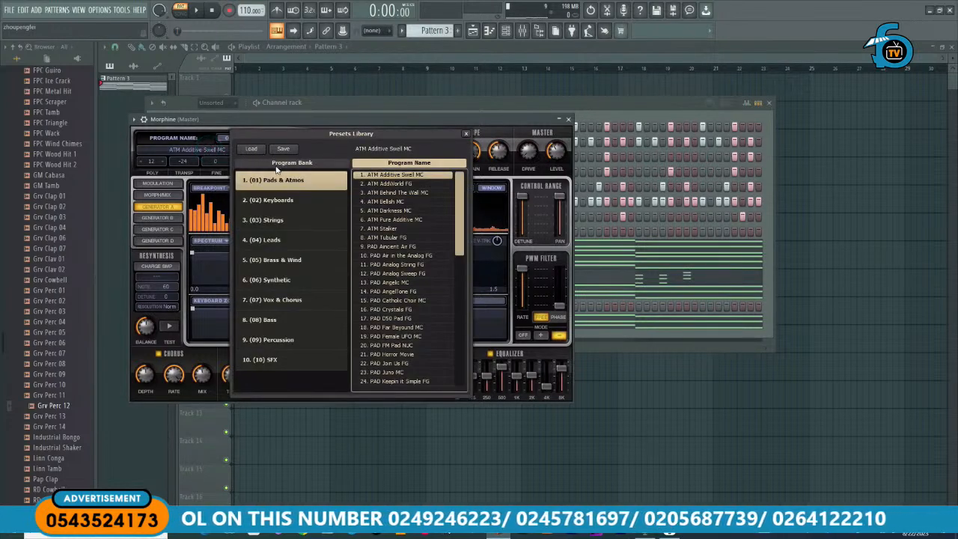
click(273, 223)
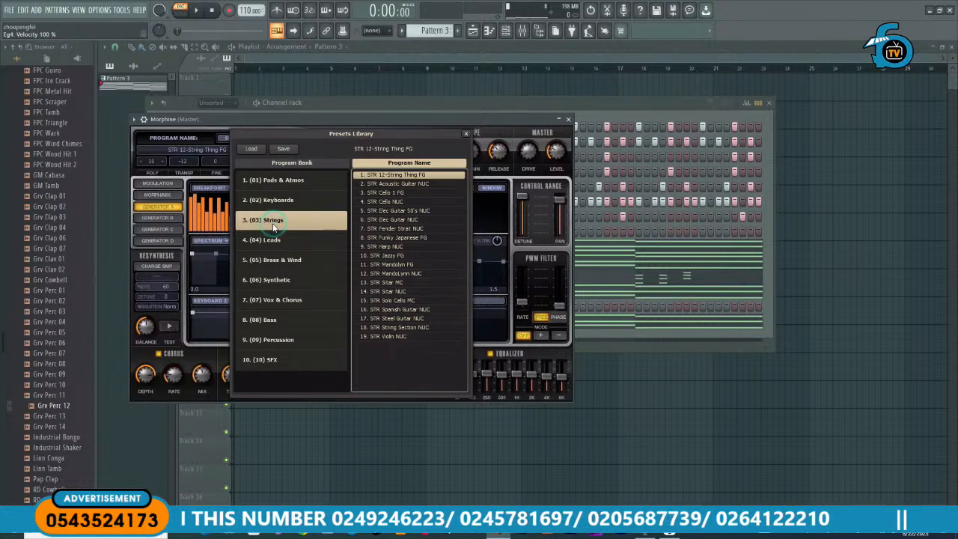
click(404, 184)
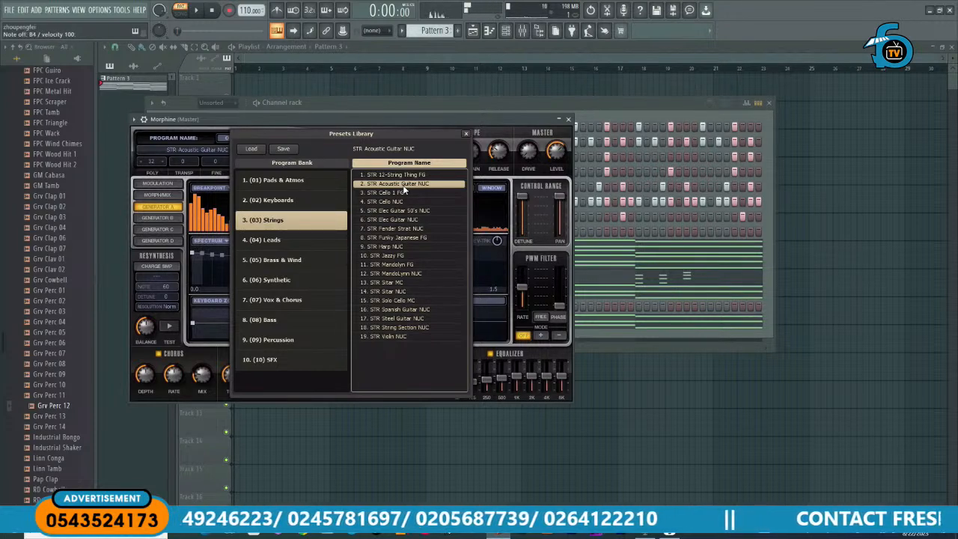
click(568, 119)
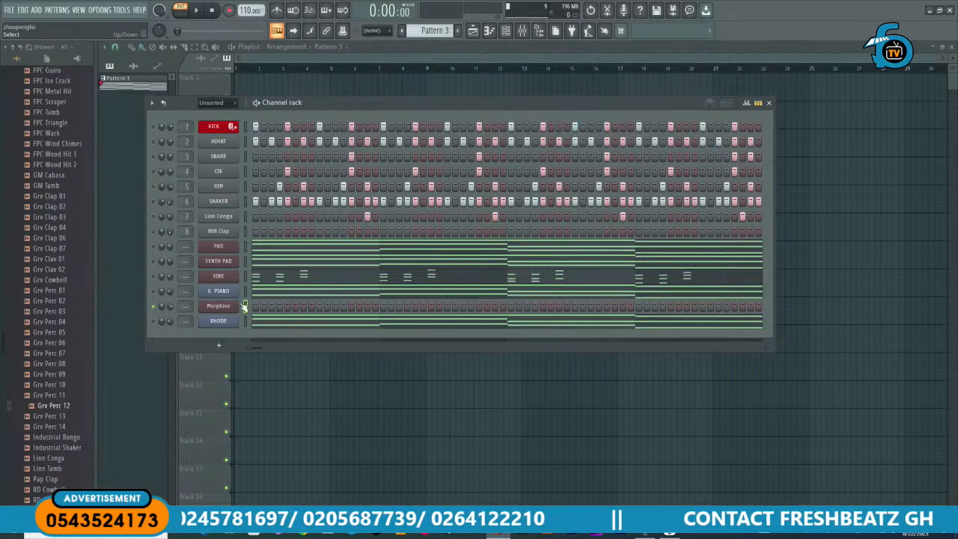
Step: Rename the new Morphine channel to L. GUITAR and move it below RHODE
right_click(215, 313)
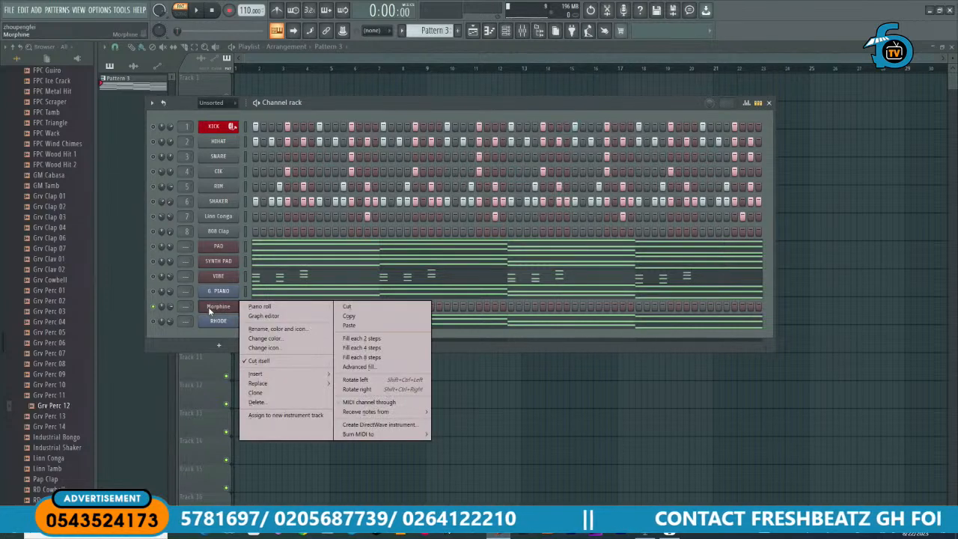
click(258, 328)
key(BackSpace)
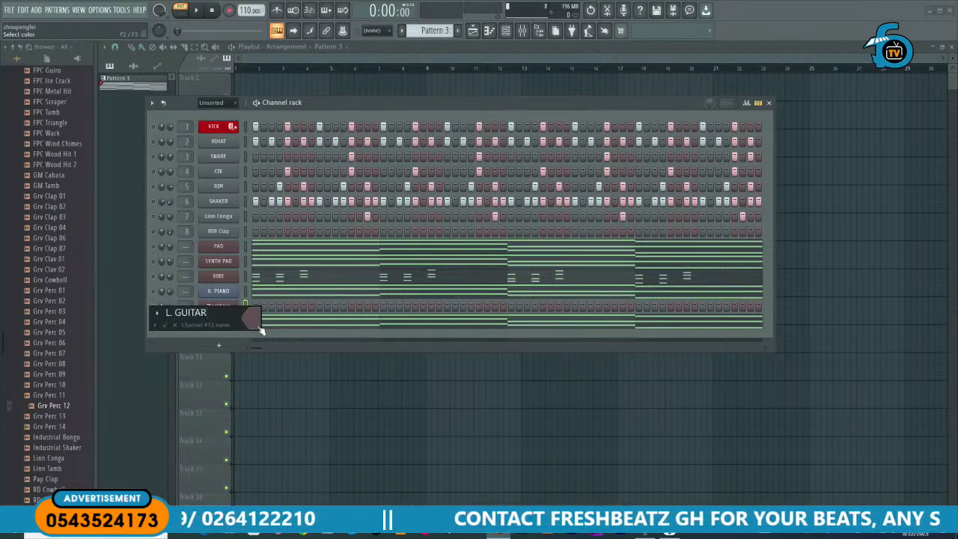
key(Return)
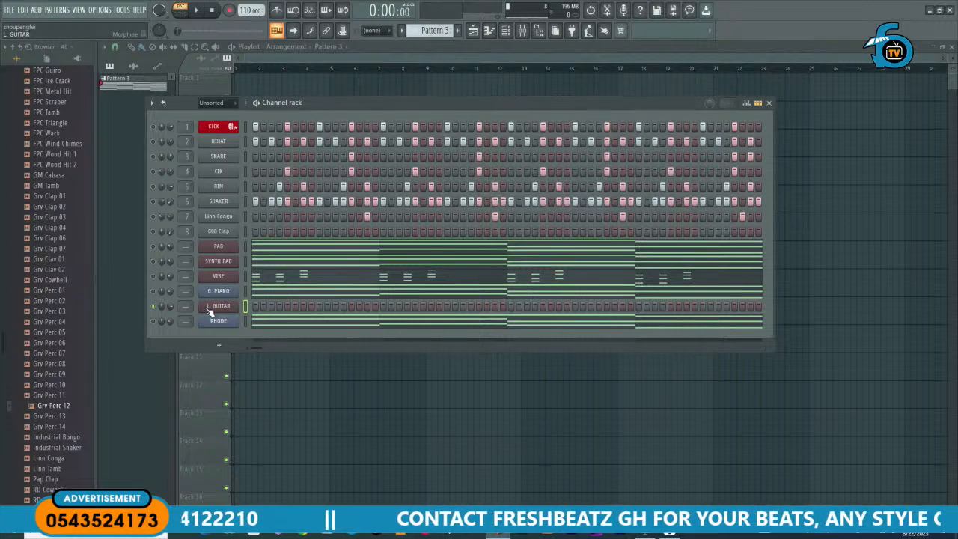
key(alt+Down)
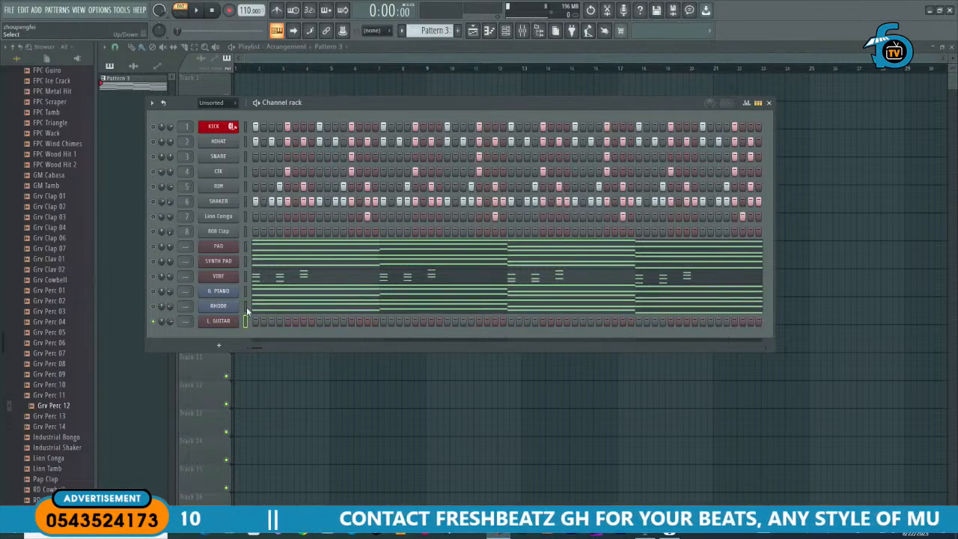
Step: Unmute the PAD, KICK, HIHAT, SNARE, CIK, RIM and G. PIANO channels and play the pattern
click(153, 247)
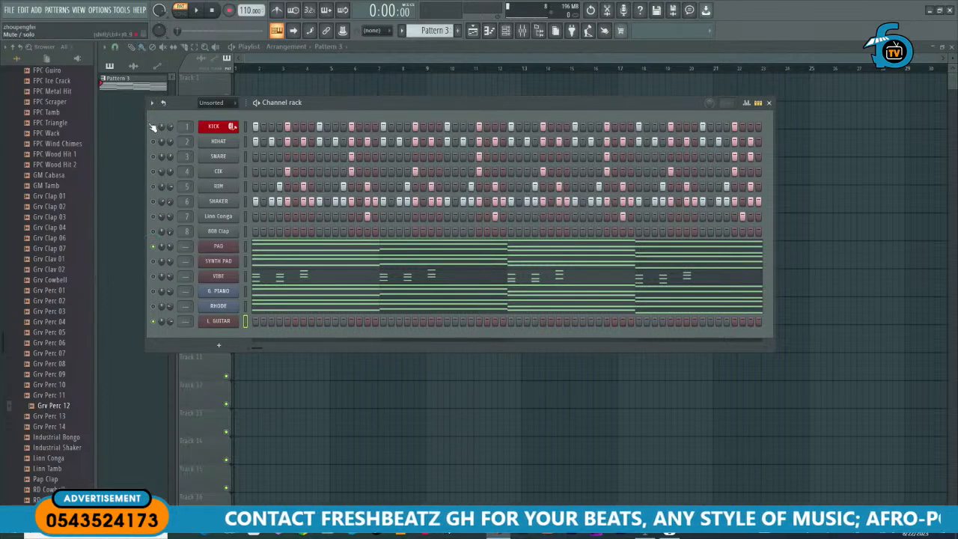
click(154, 127)
click(153, 141)
click(154, 156)
click(154, 172)
key(space)
click(153, 186)
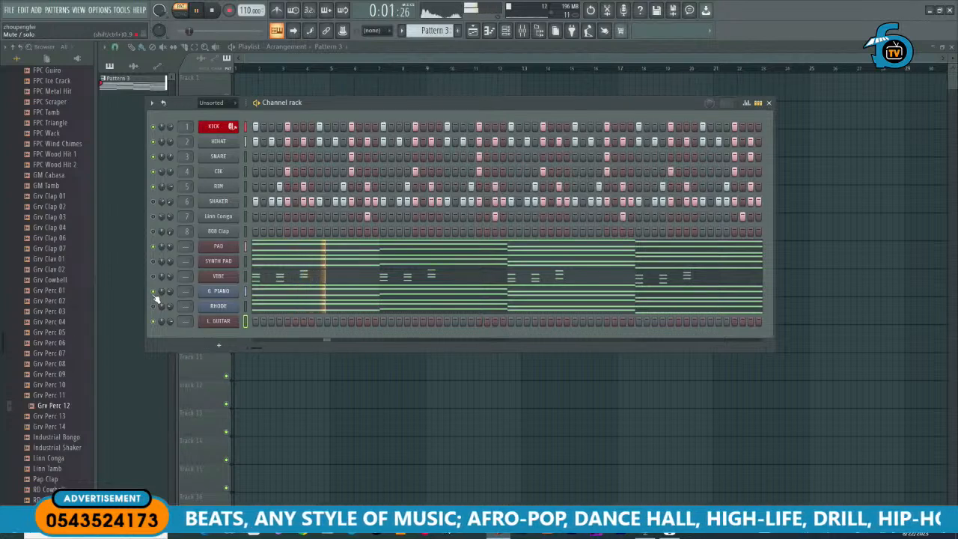
Step: Open the empty L. GUITAR channel in the piano roll around C5 and collapse the browser folders
click(227, 323)
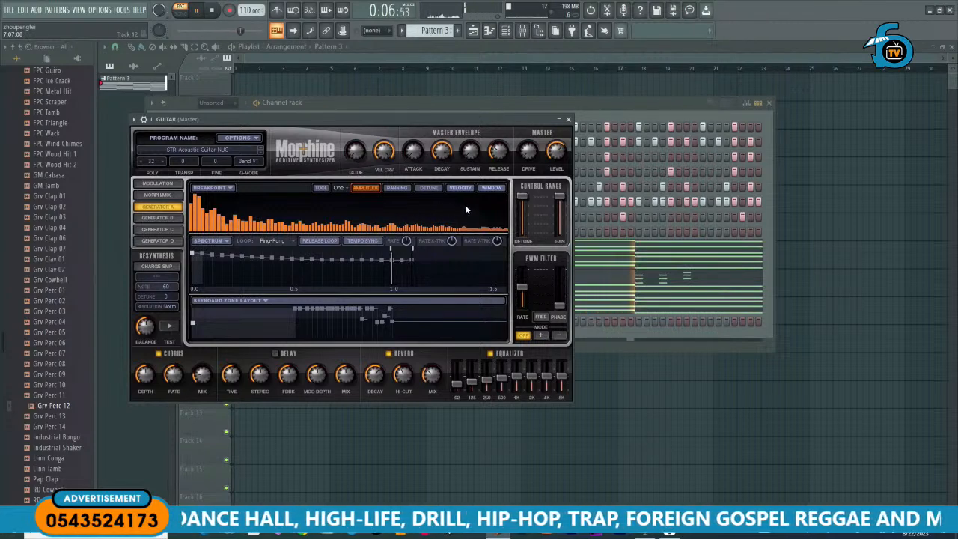
click(569, 119)
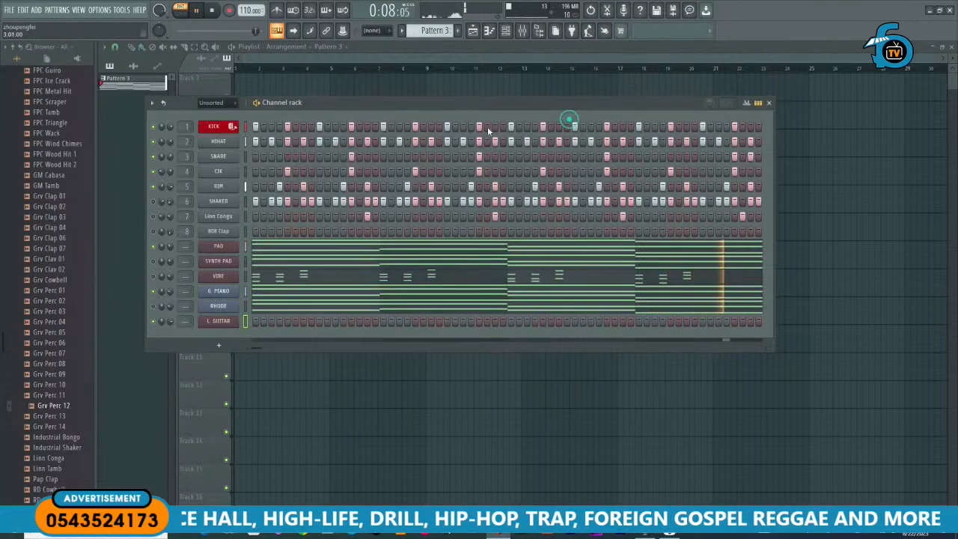
right_click(221, 323)
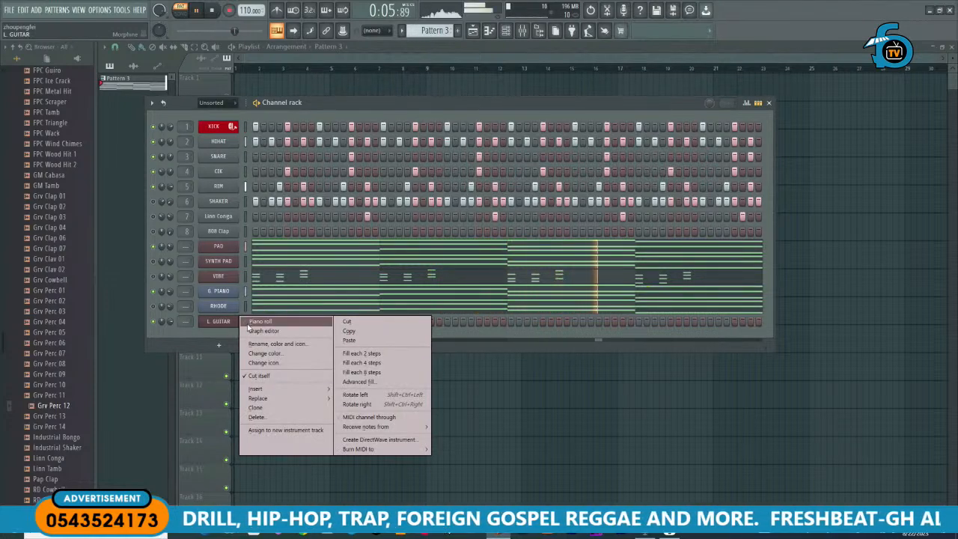
click(254, 322)
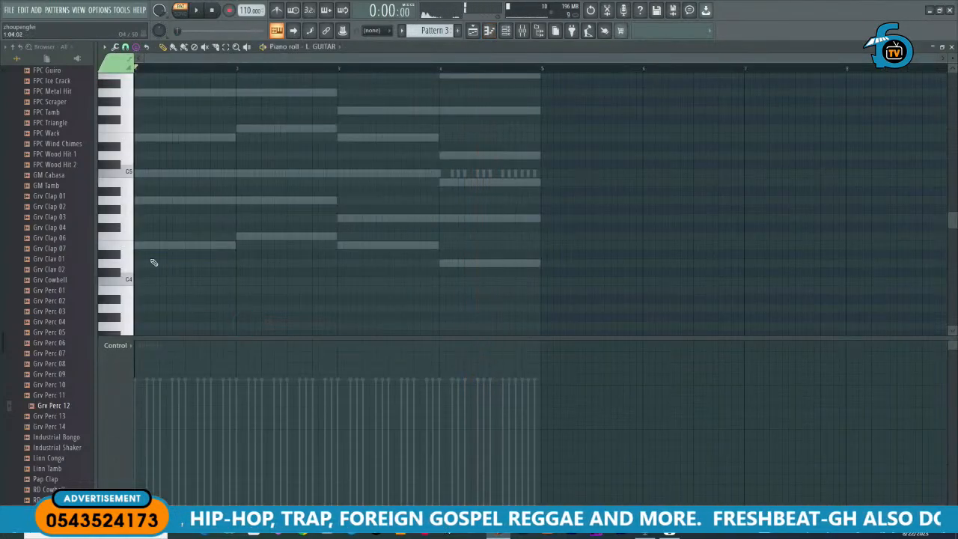
scroll(131, 238, up, 3)
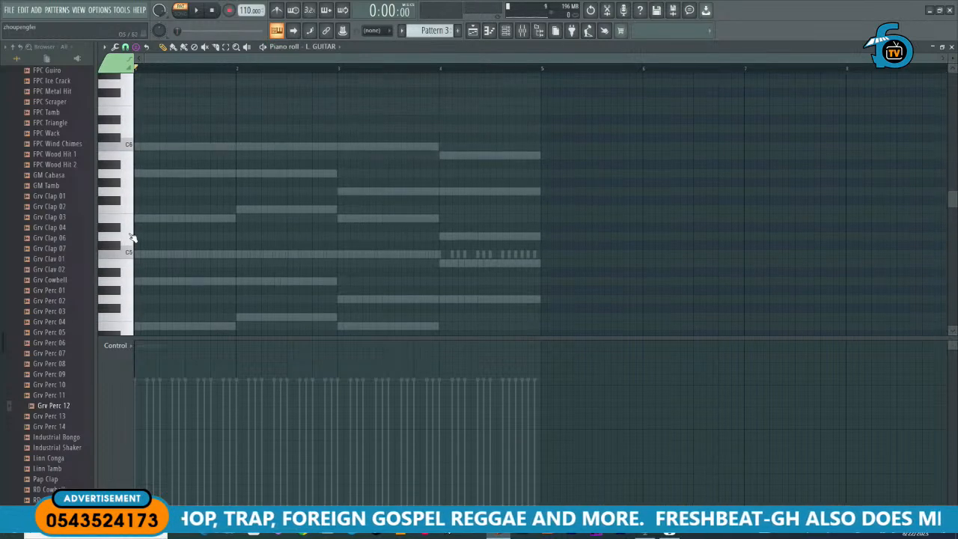
click(18, 47)
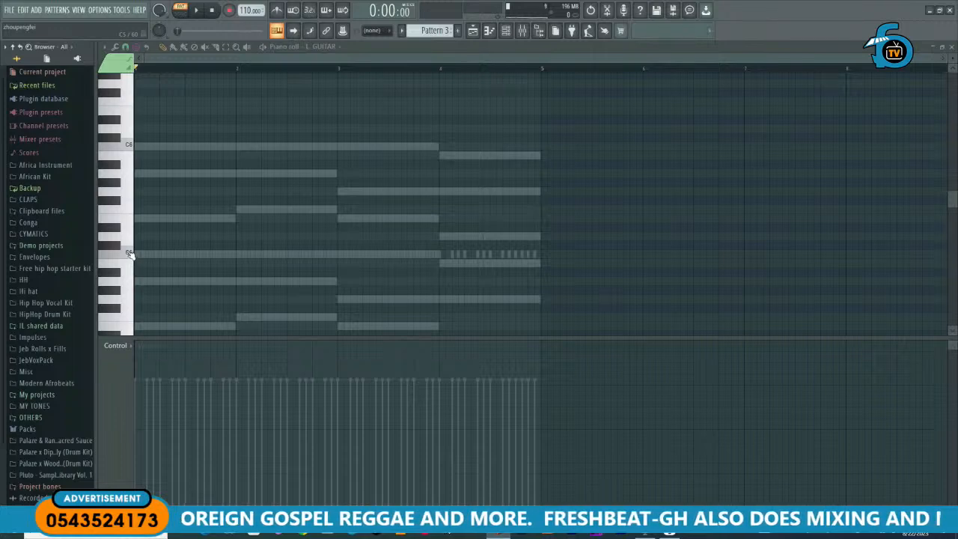
Step: Audition L. GUITAR notes from E5 up to E6 on the piano roll keyboard and play the pattern briefly
scroll(130, 249, up, 4)
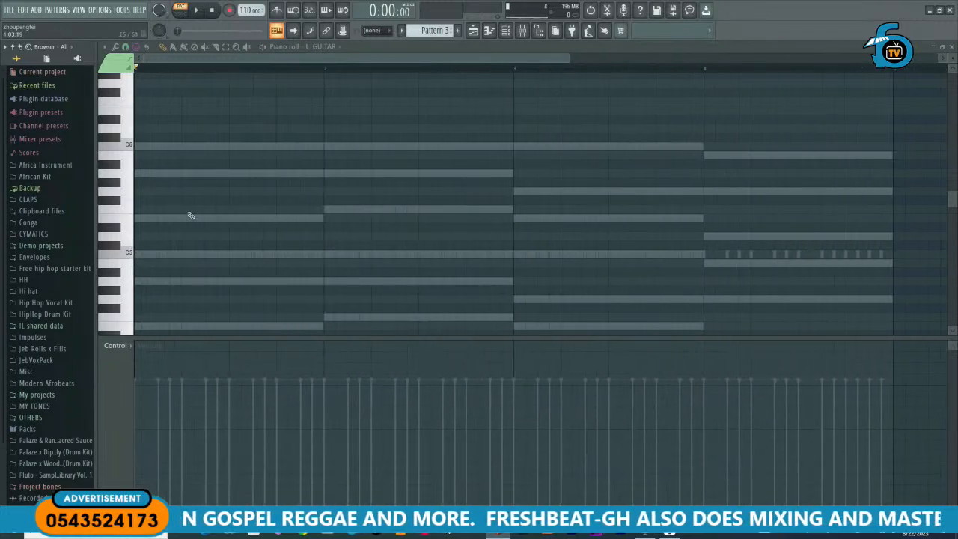
click(337, 60)
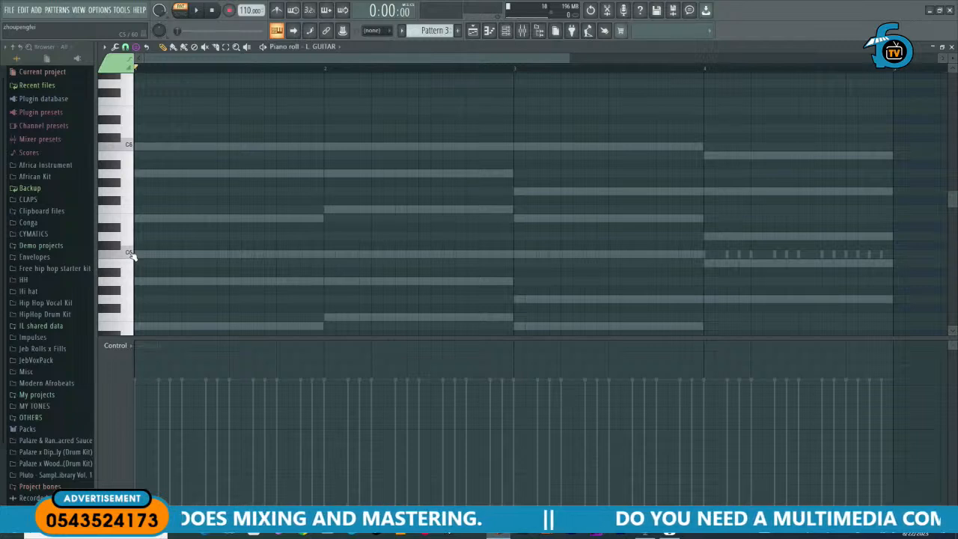
click(132, 226)
click(131, 147)
click(126, 192)
click(126, 222)
click(124, 207)
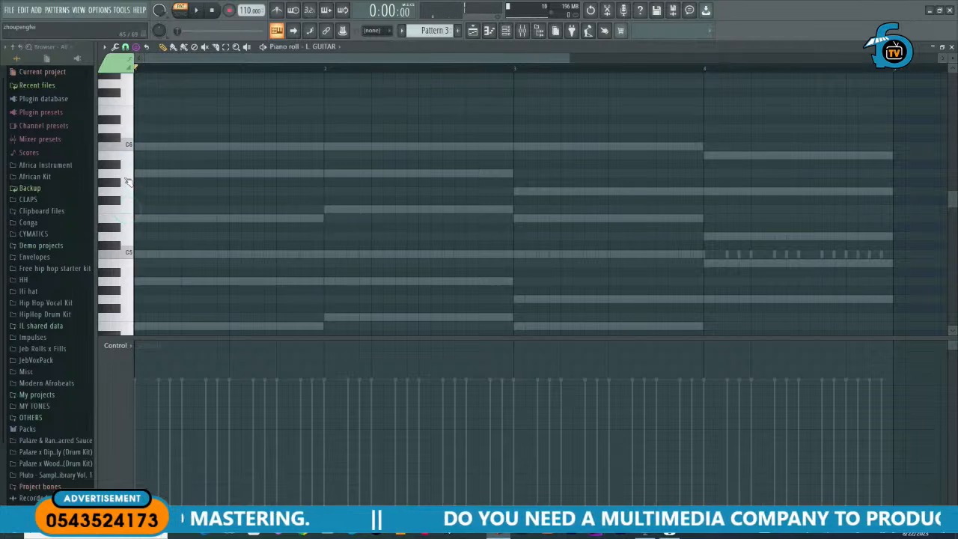
click(129, 150)
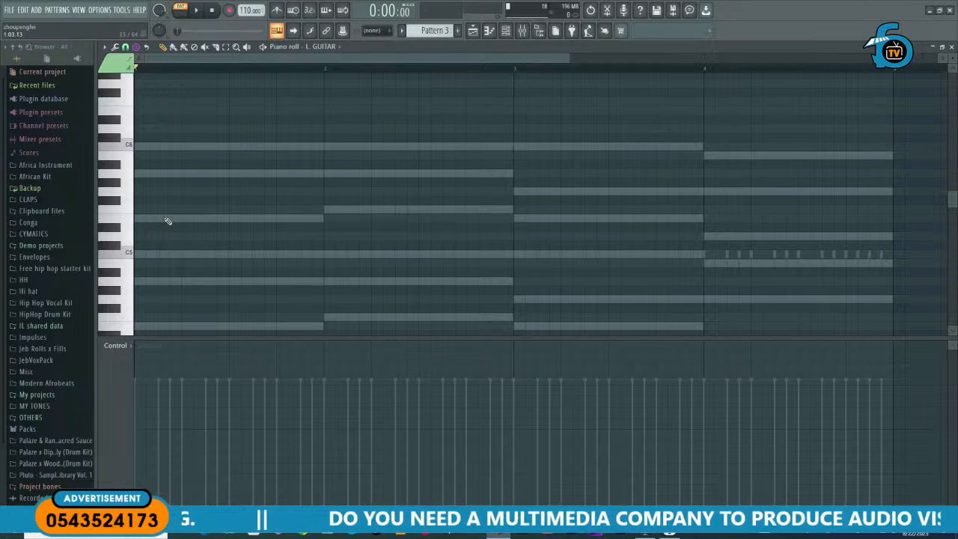
click(129, 223)
click(127, 146)
click(128, 199)
click(125, 219)
click(126, 210)
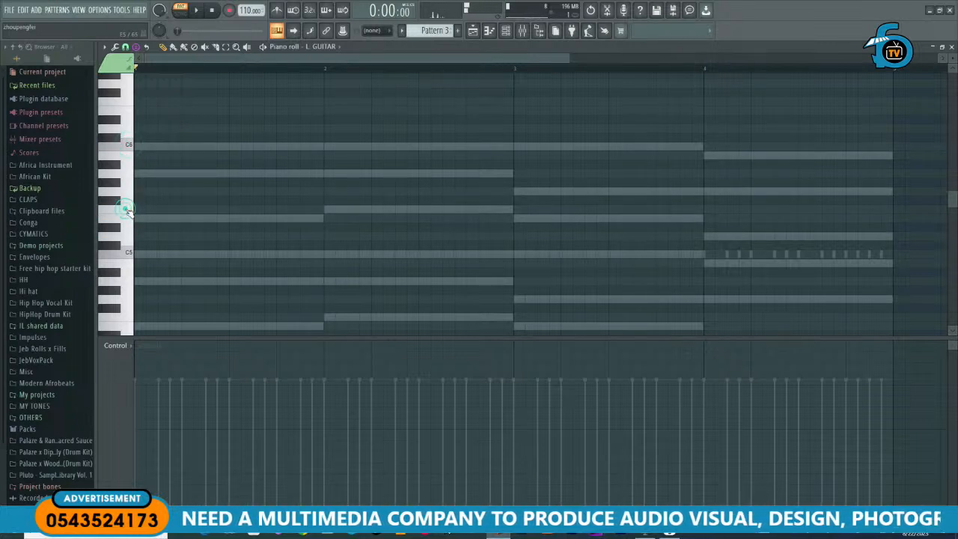
click(128, 143)
click(127, 114)
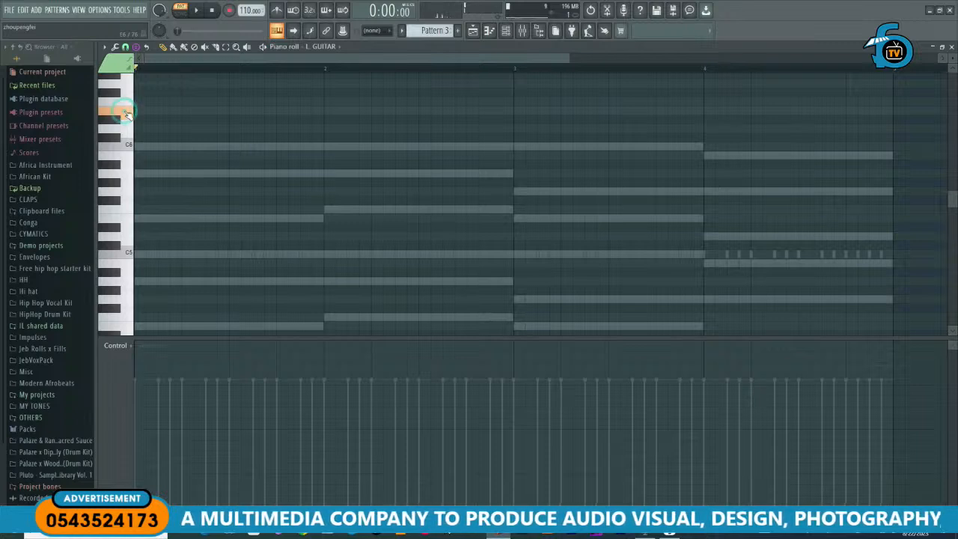
key(space)
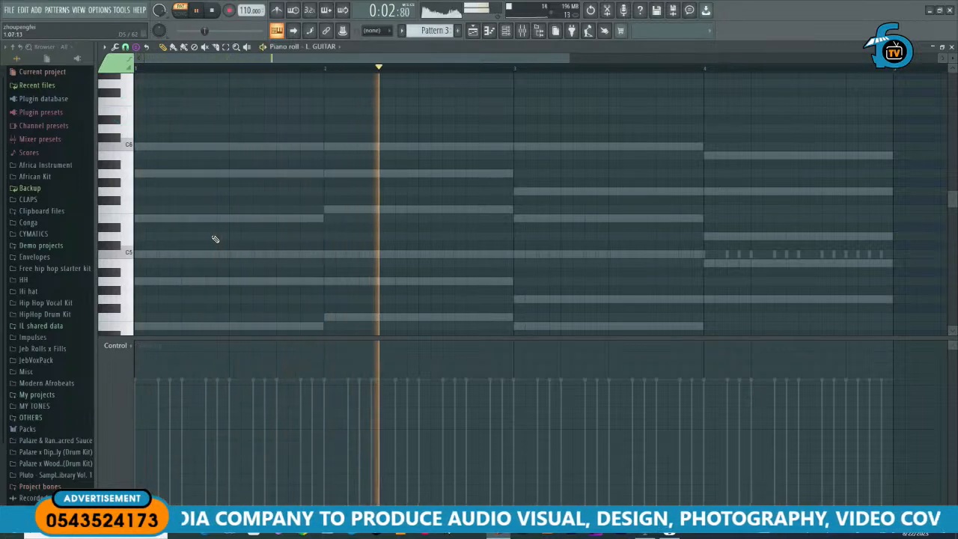
key(space)
click(199, 218)
right_click(200, 220)
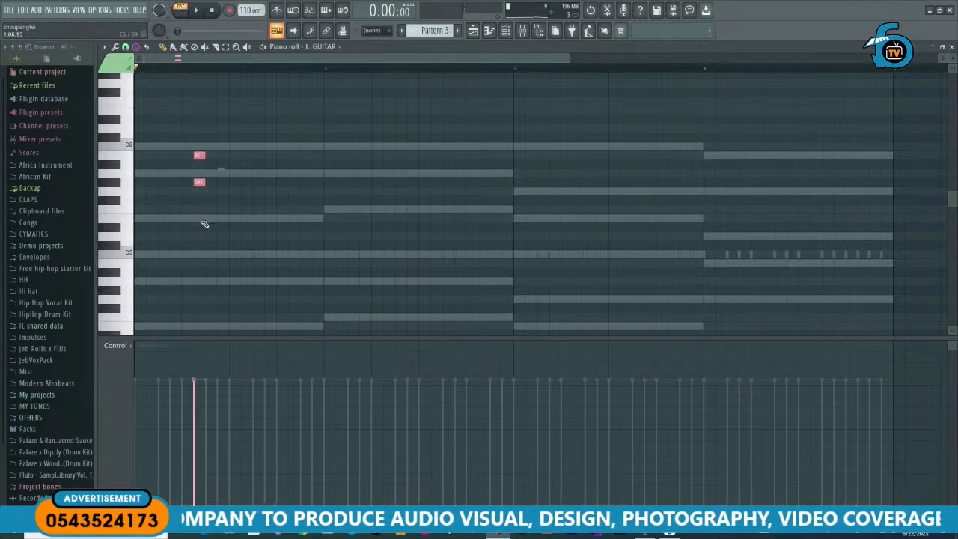
right_click(199, 182)
right_click(200, 154)
click(198, 155)
click(198, 181)
click(199, 217)
right_click(200, 218)
right_click(198, 182)
right_click(199, 155)
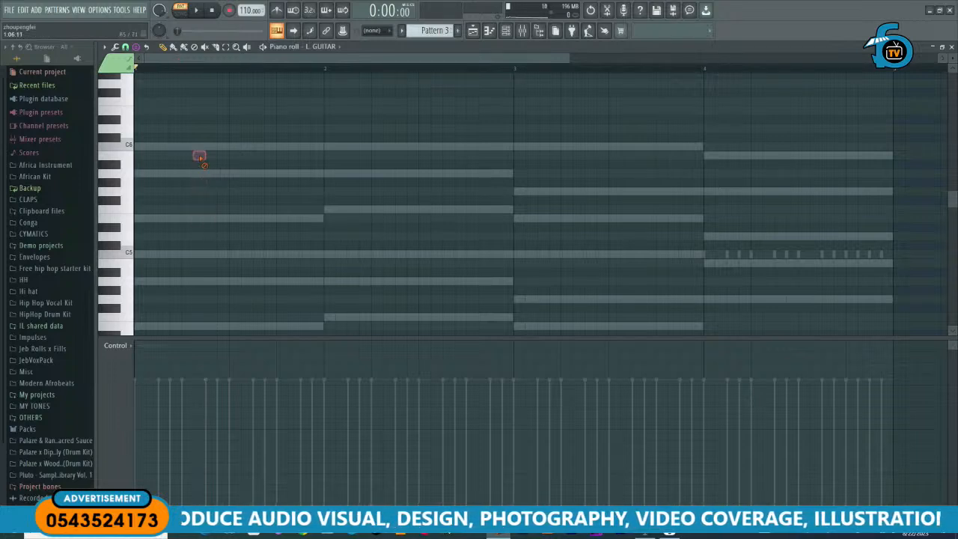
Step: Enable Only one for the stamp tool, set the stamp to (none), and test single-note drawing with a temporary note
click(136, 46)
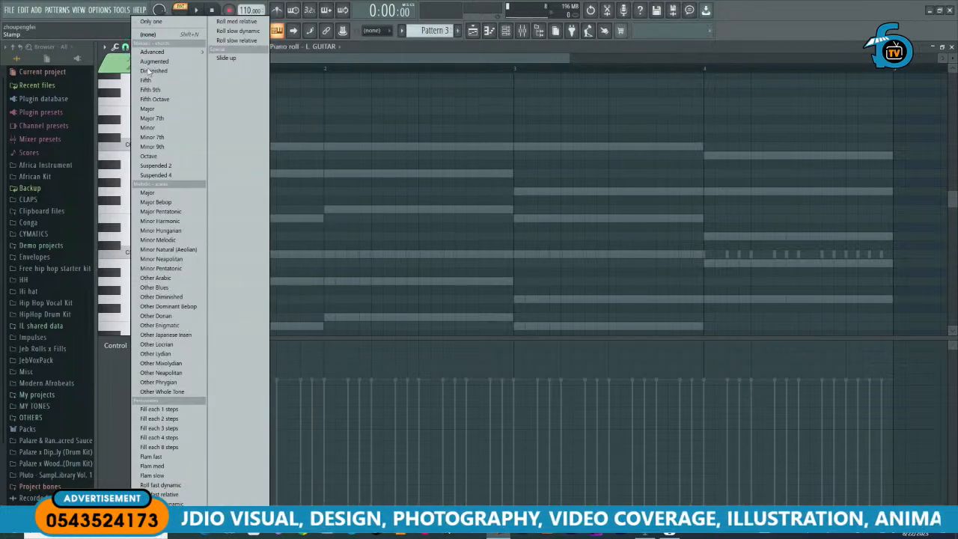
click(152, 22)
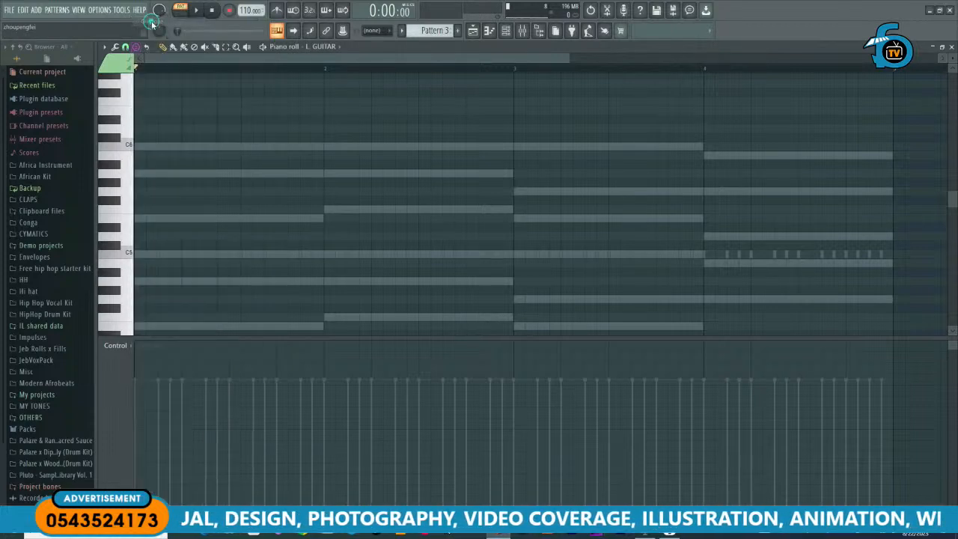
click(160, 219)
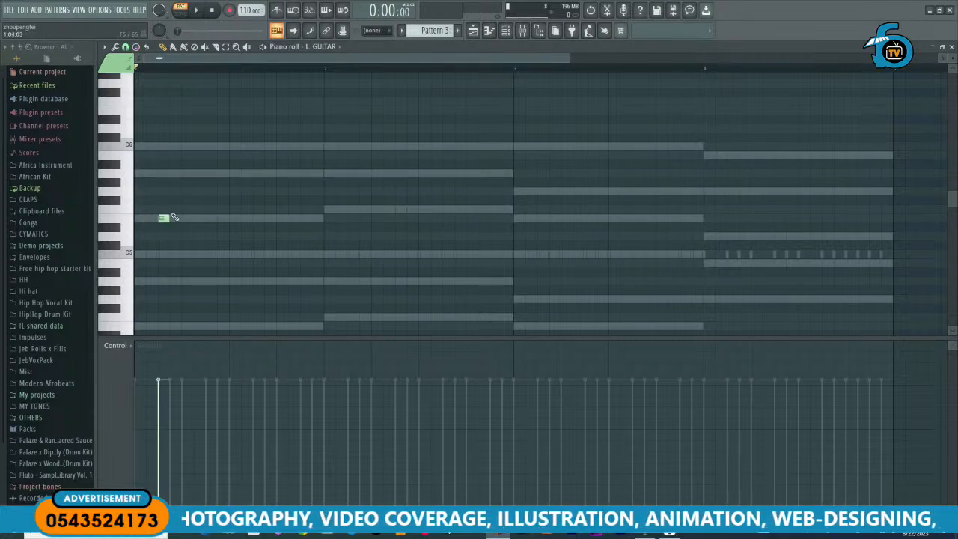
click(135, 47)
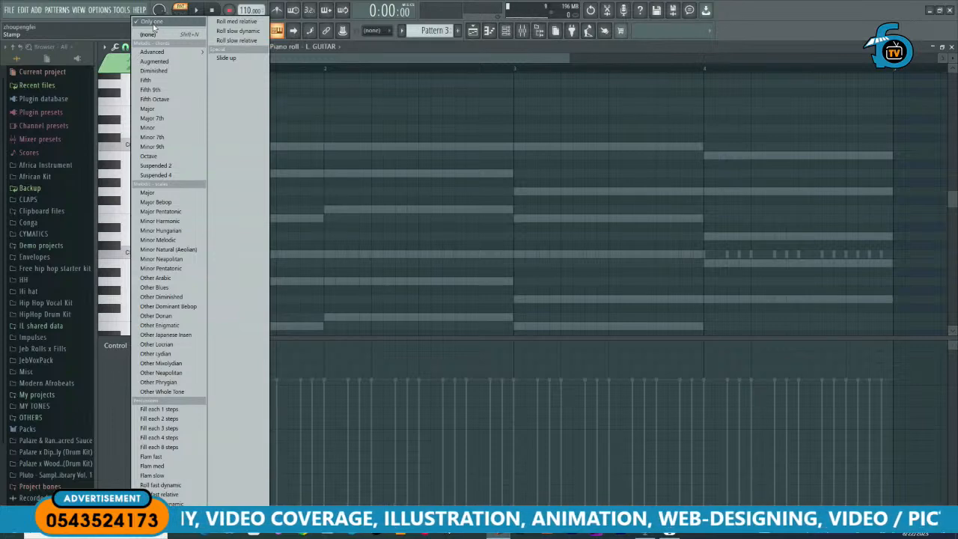
click(152, 35)
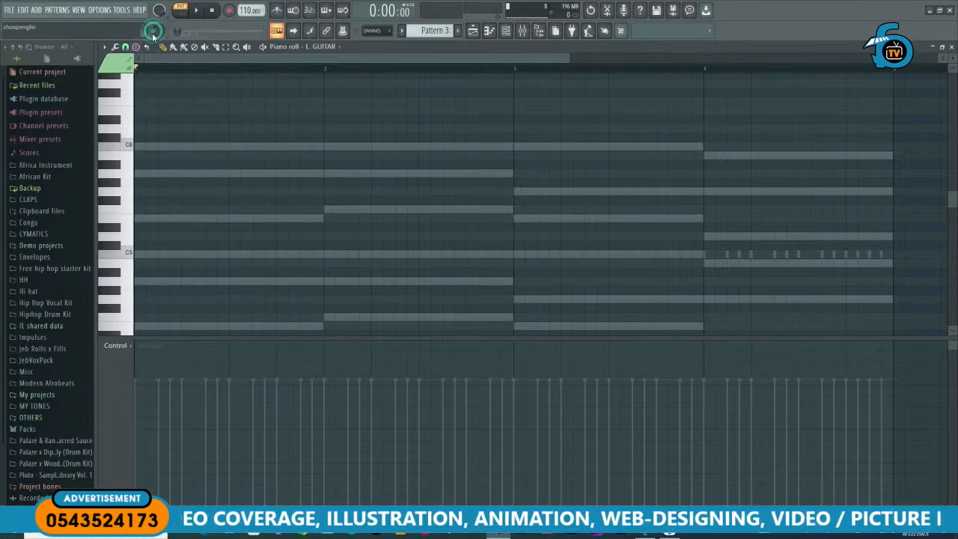
click(153, 210)
right_click(152, 210)
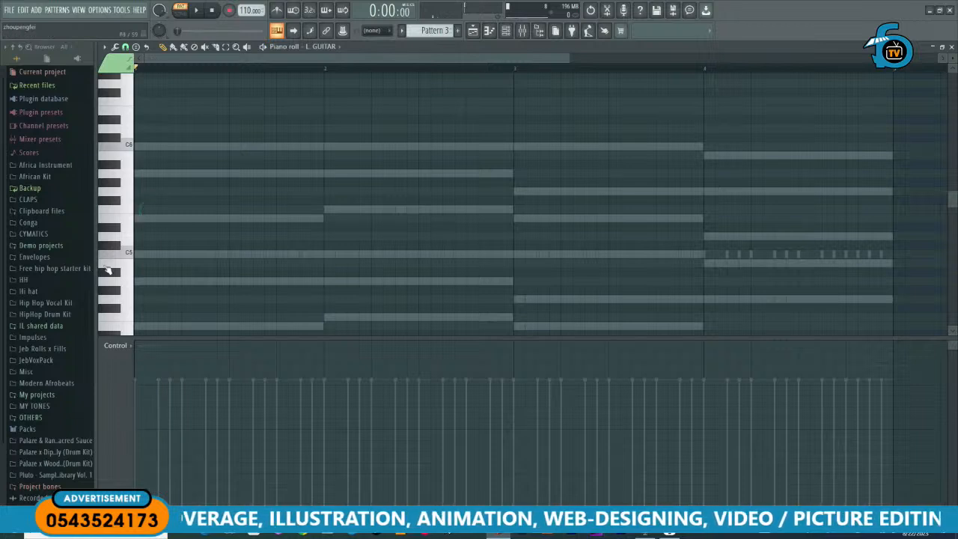
Step: Audition E5 and replay the start of the pattern to find the guitar's entry point
click(129, 219)
key(space)
key(space)
key(space)
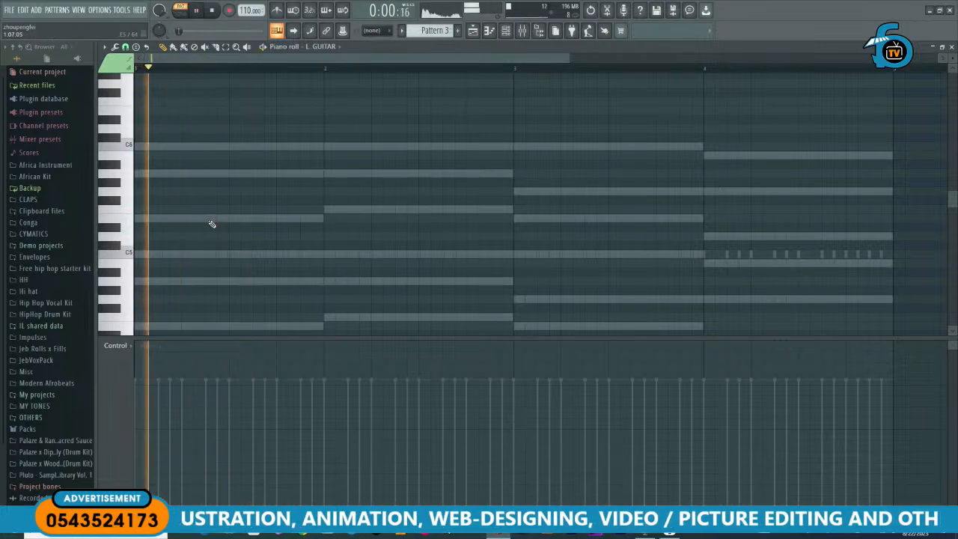
key(space)
key(space)
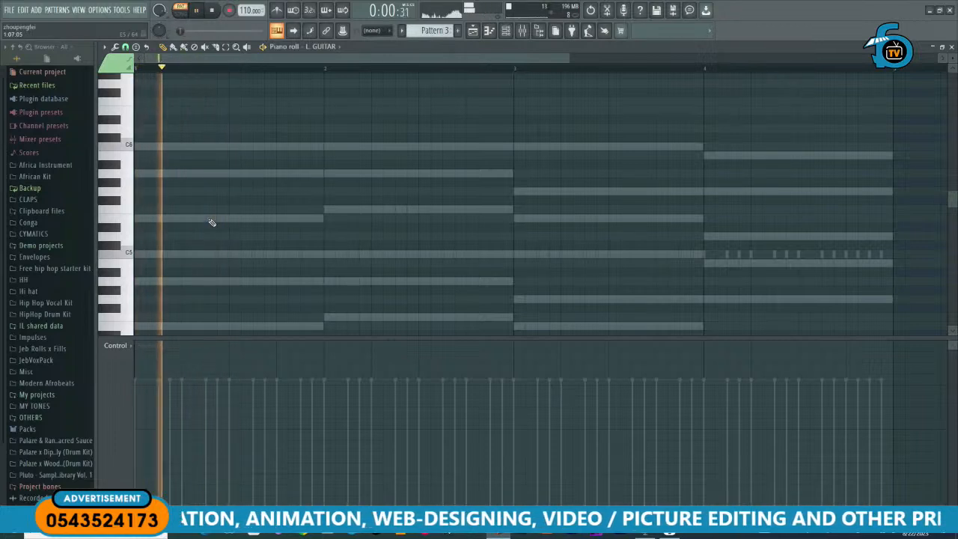
key(space)
key(space)
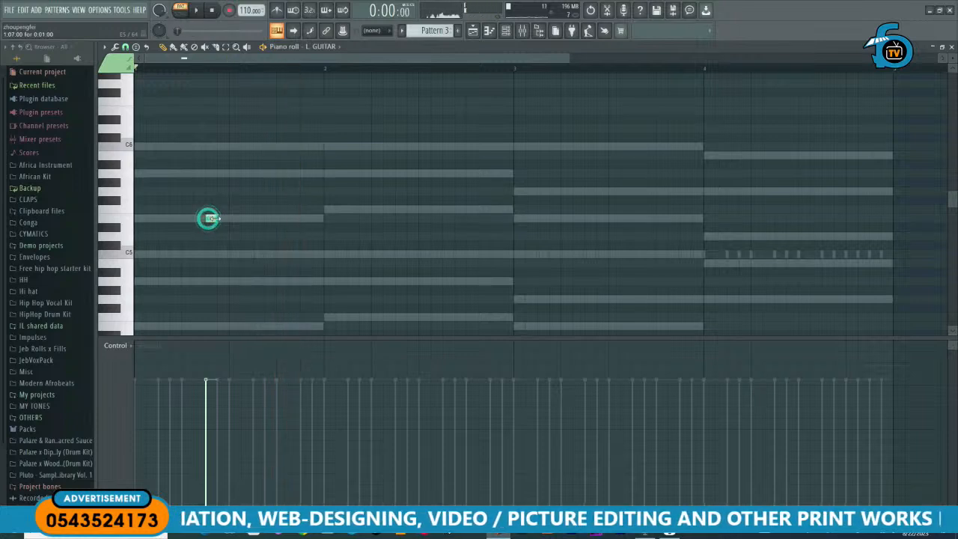
Step: Set the E5 guitar note to two steps long, move it to step 9 of bar 1, and check it by playing the pattern
drag(209, 219, 228, 228)
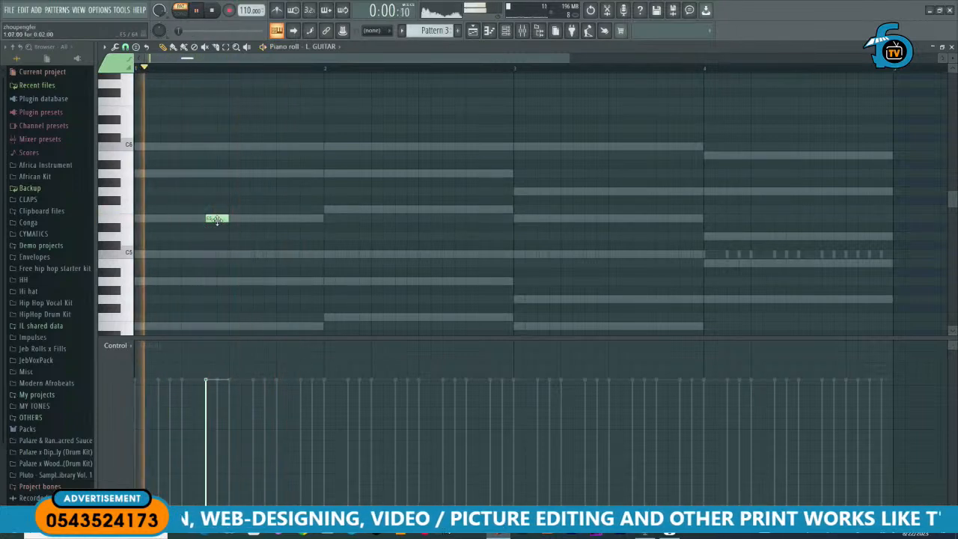
key(space)
drag(218, 219, 233, 219)
key(space)
key(space)
key(space)
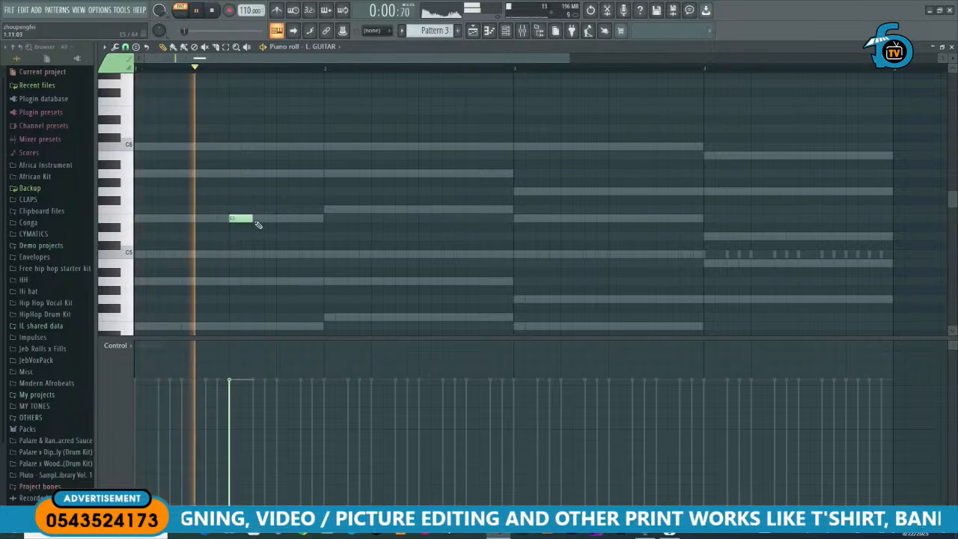
key(space)
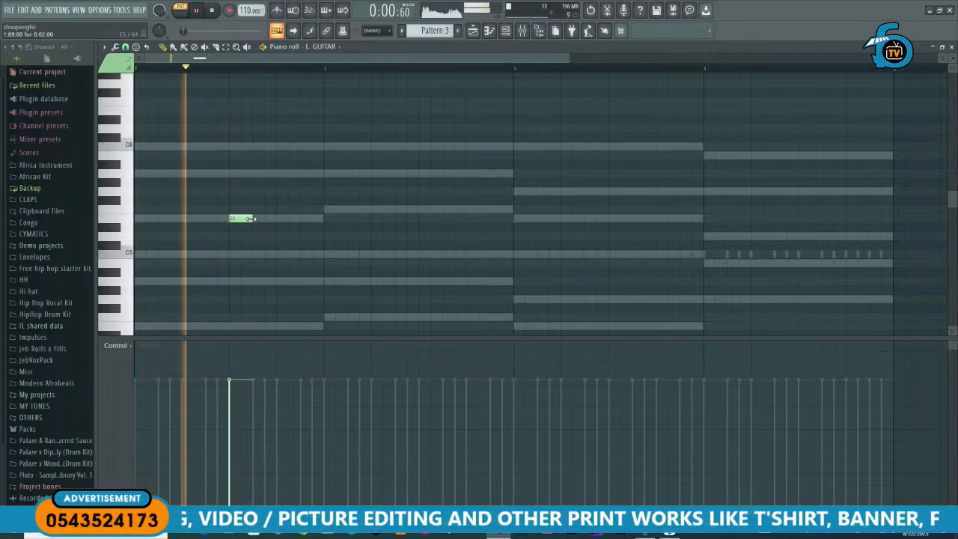
key(space)
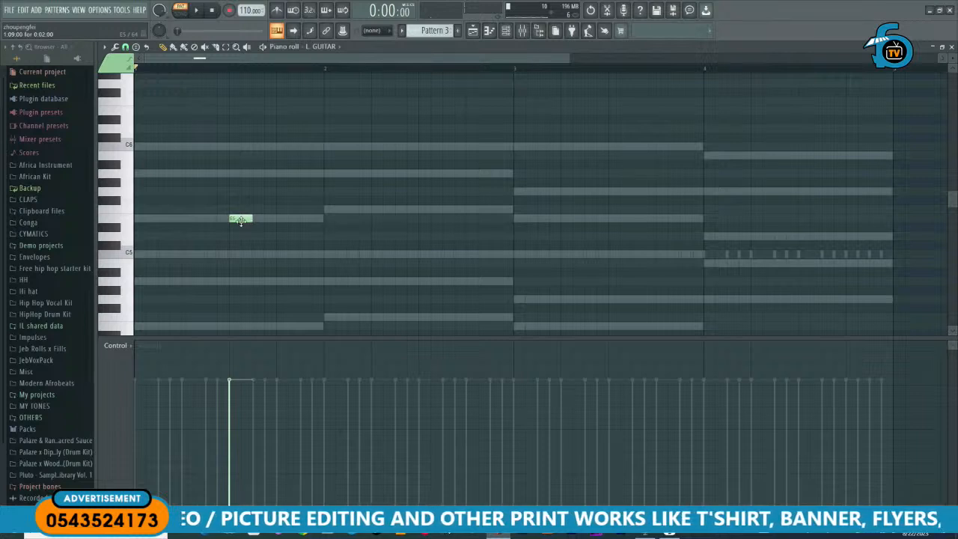
key(space)
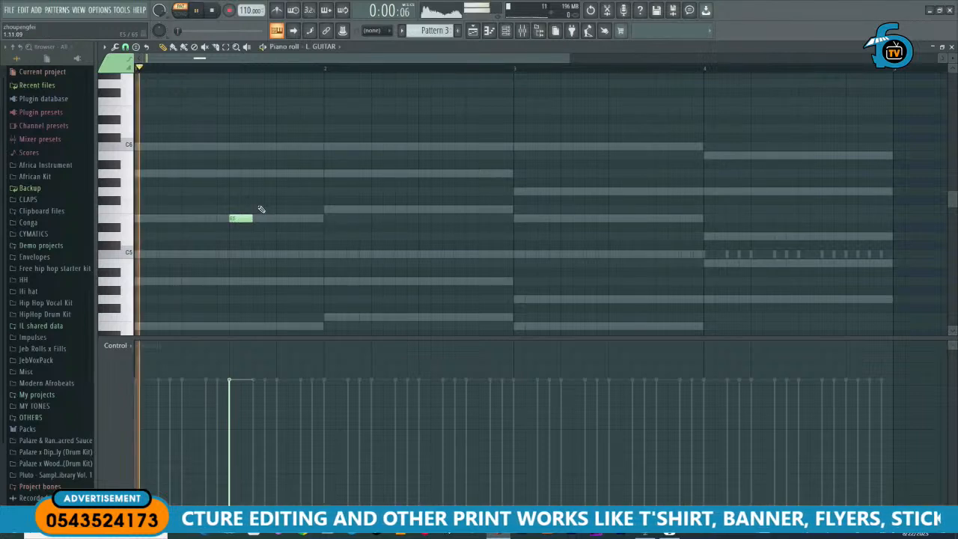
key(space)
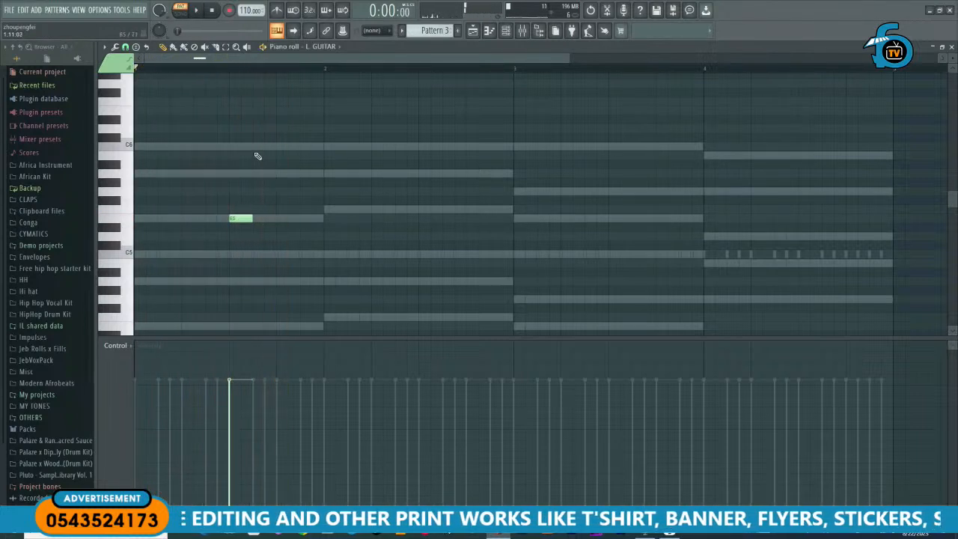
Step: Add a C6 note at step 12 of bar 1, shorten it to one step, and check it in playback
click(130, 146)
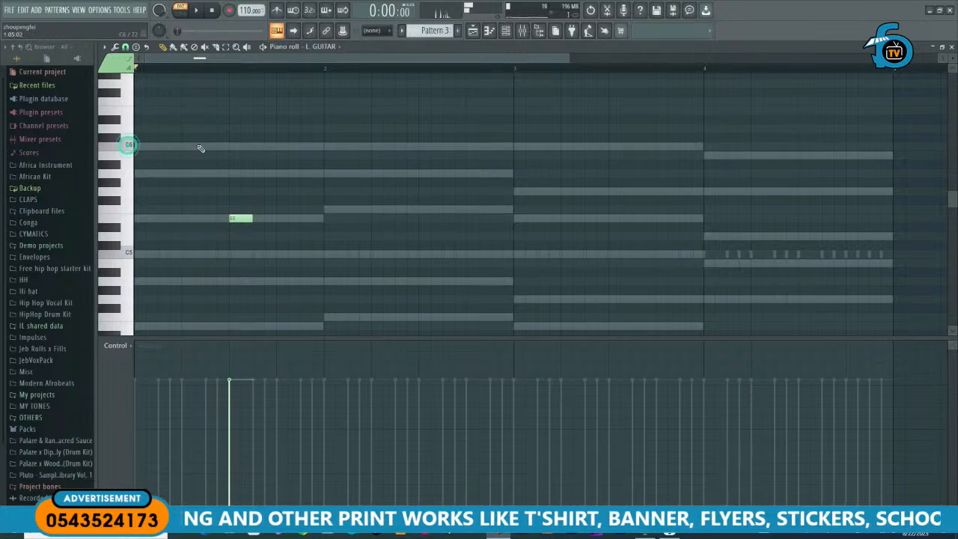
key(space)
click(258, 146)
key(space)
key(space)
drag(258, 146, 271, 146)
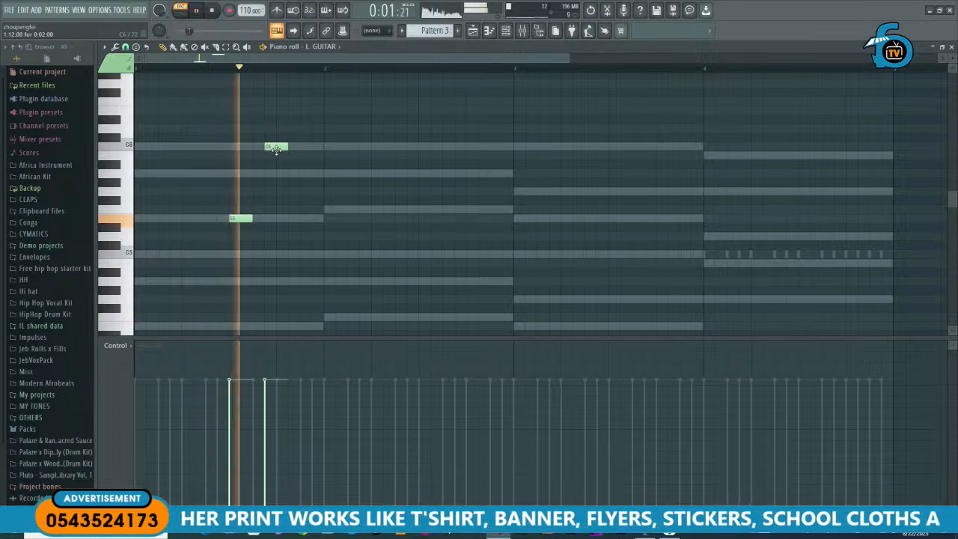
key(space)
key(space)
drag(285, 148, 276, 148)
key(space)
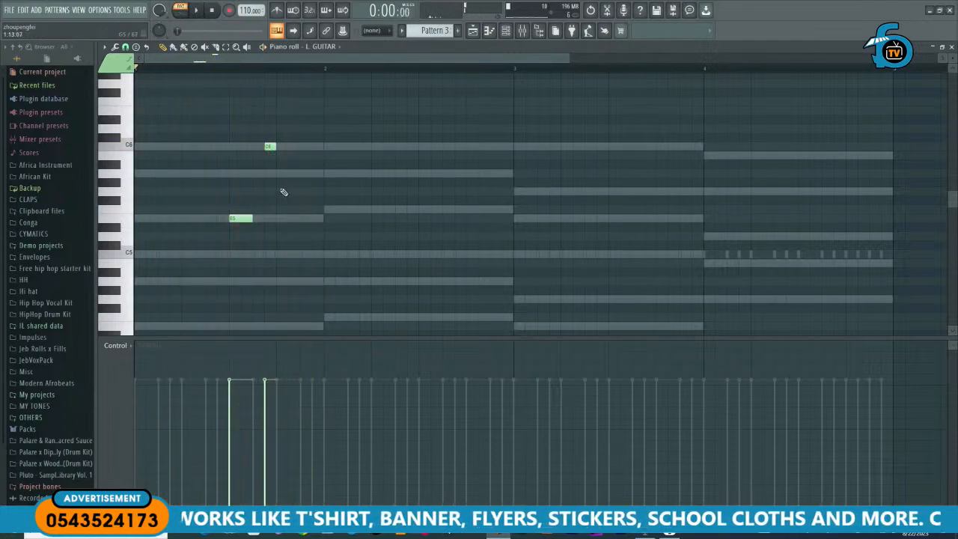
key(space)
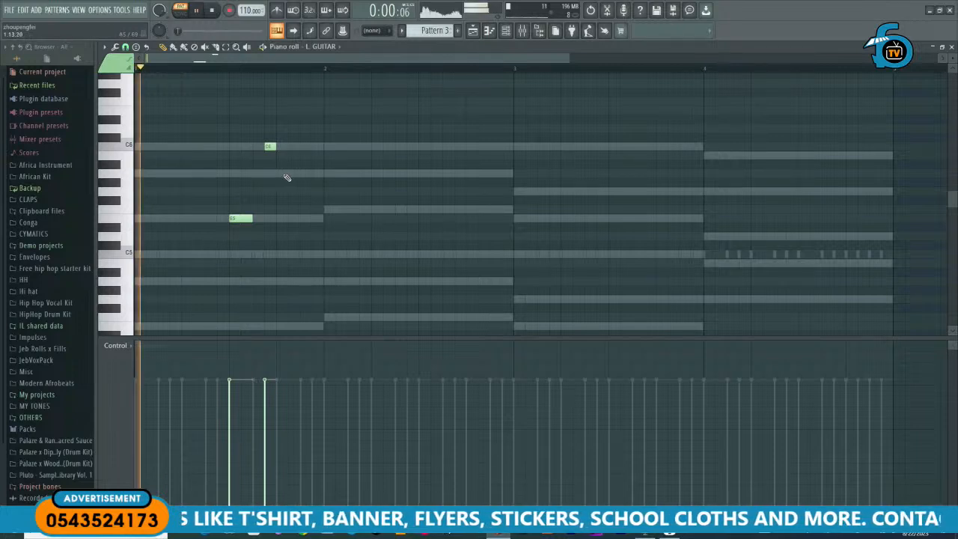
key(space)
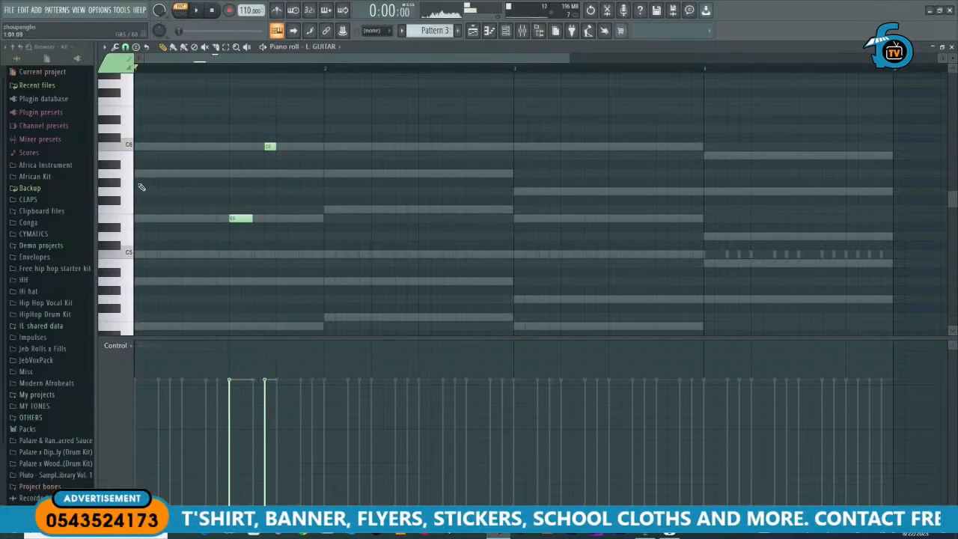
Step: Add a one-step G5 note at step 14 of bar 1 and check its timing in playback
click(280, 186)
drag(279, 191, 282, 199)
key(space)
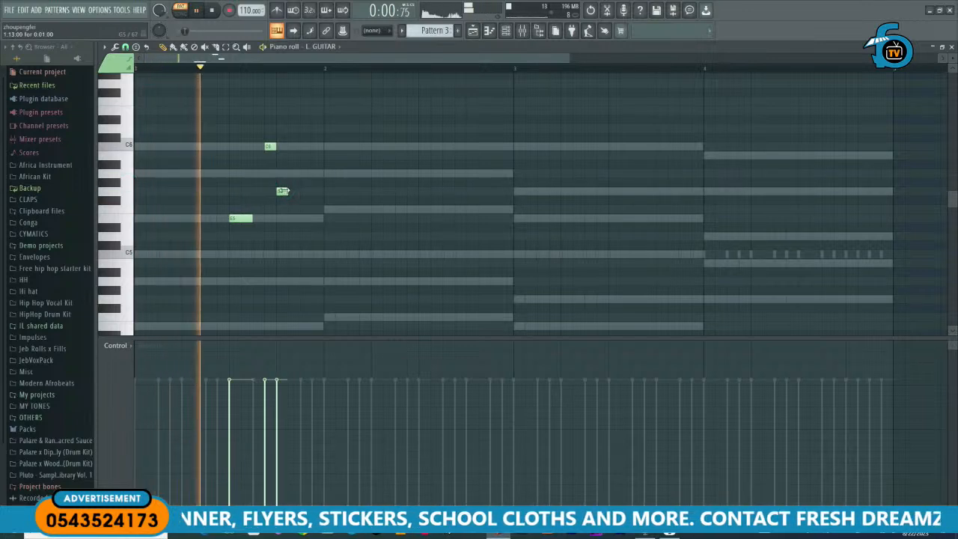
key(space)
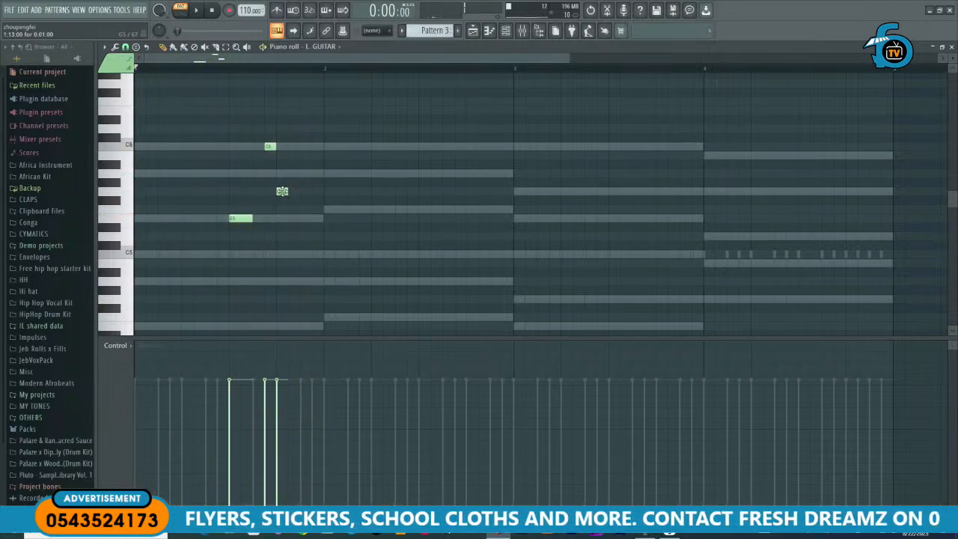
drag(281, 191, 292, 191)
key(space)
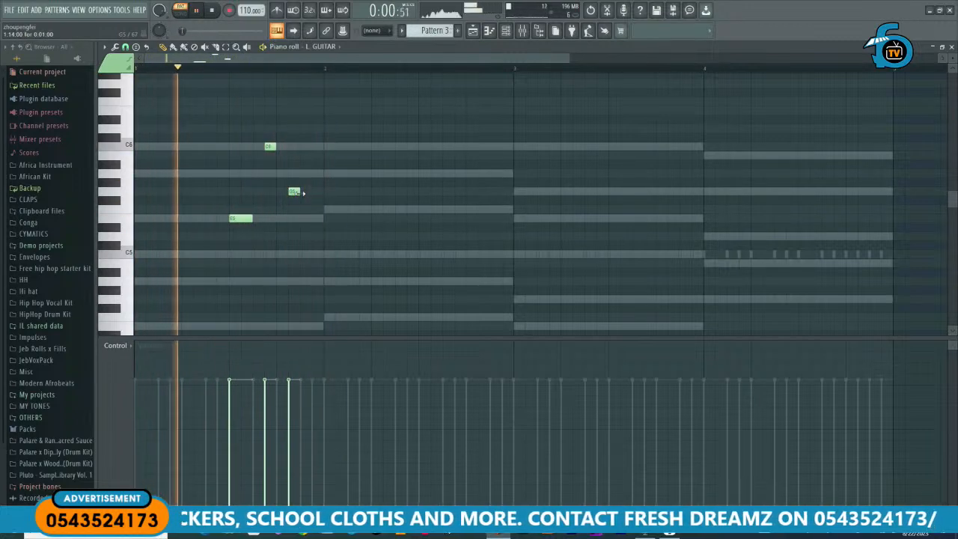
key(space)
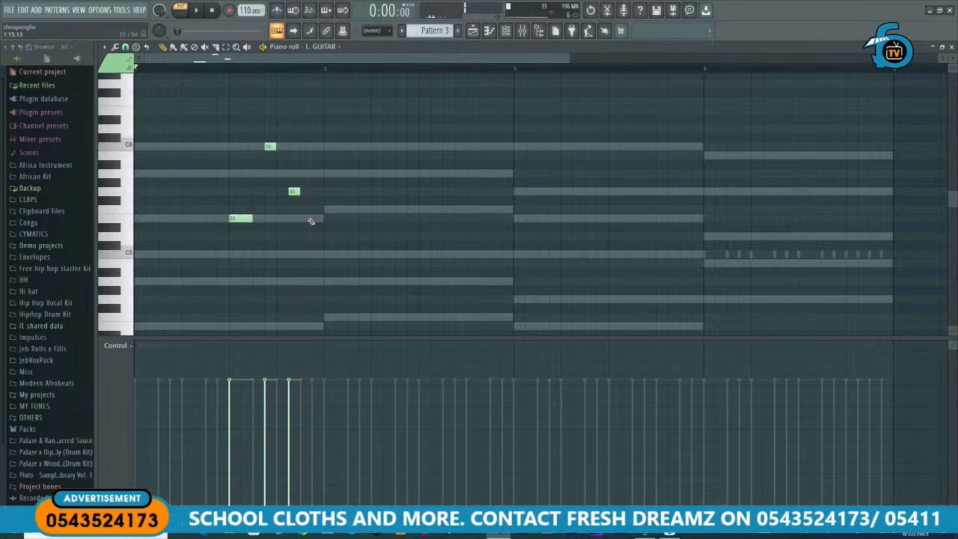
Step: Add a one-step E5 note at step 15 of bar 1 and play the guitar phrase
click(130, 278)
click(127, 219)
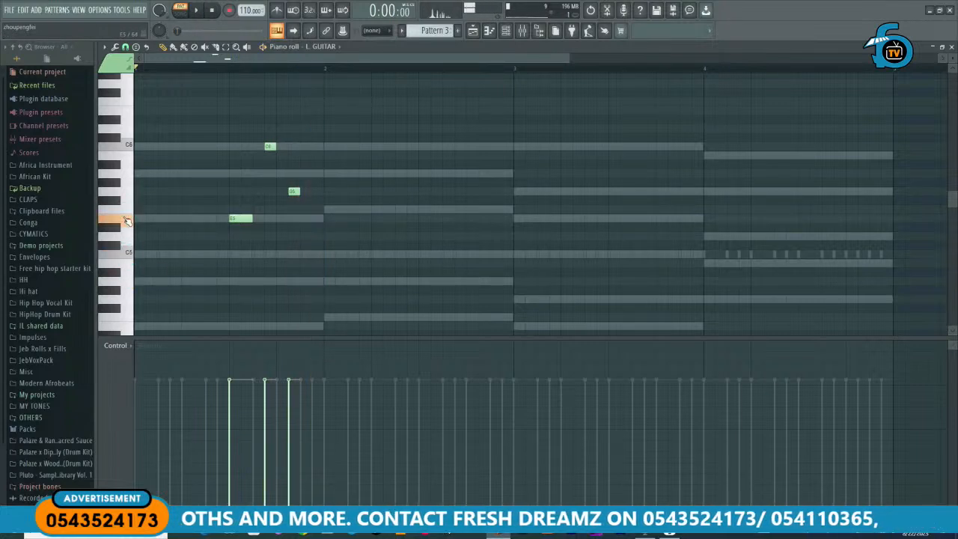
click(306, 219)
key(space)
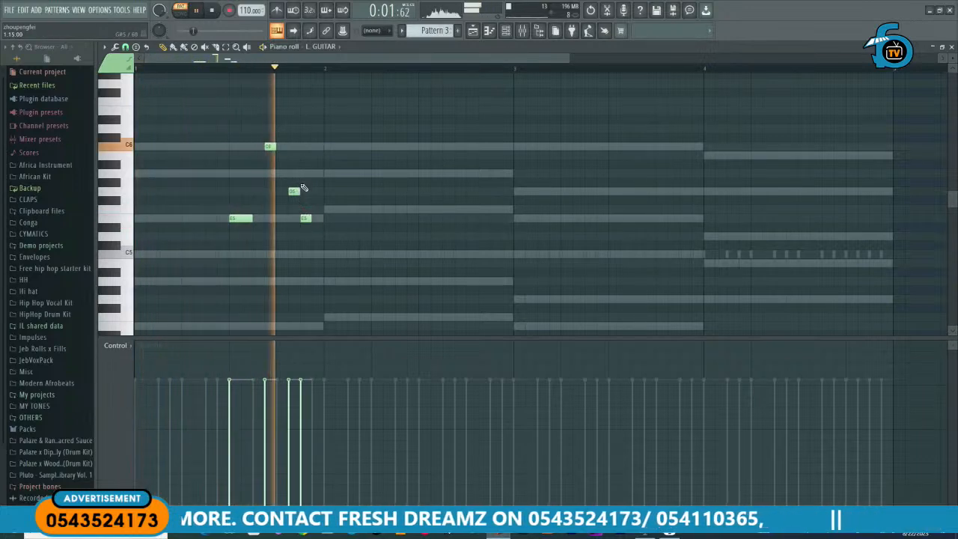
Step: Move the last E5 guitar note in bar 1 one step later to step 16 and check its timing in playback
key(space)
drag(303, 219, 312, 219)
key(space)
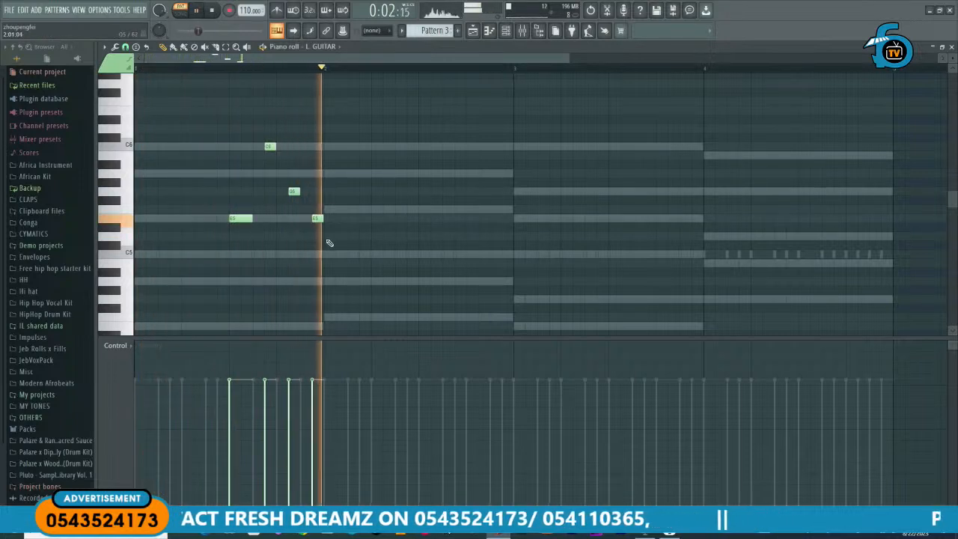
key(space)
Step: Add a two-step F5 note at the start of bar 2 and play the guitar phrase
click(327, 207)
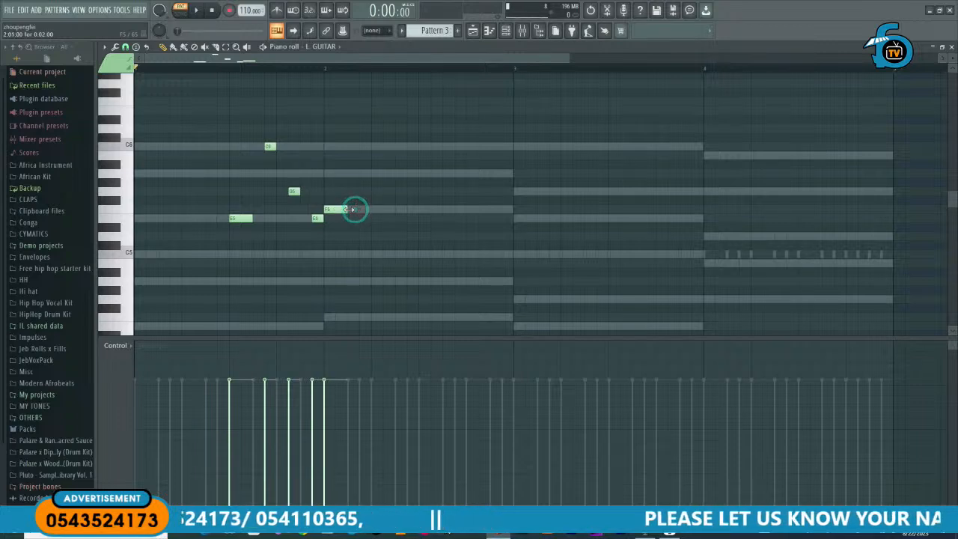
key(space)
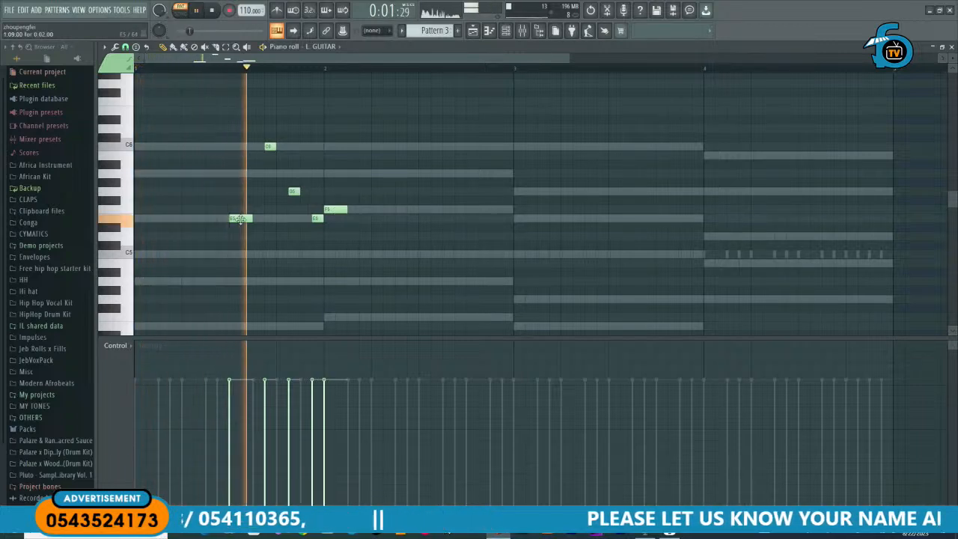
key(space)
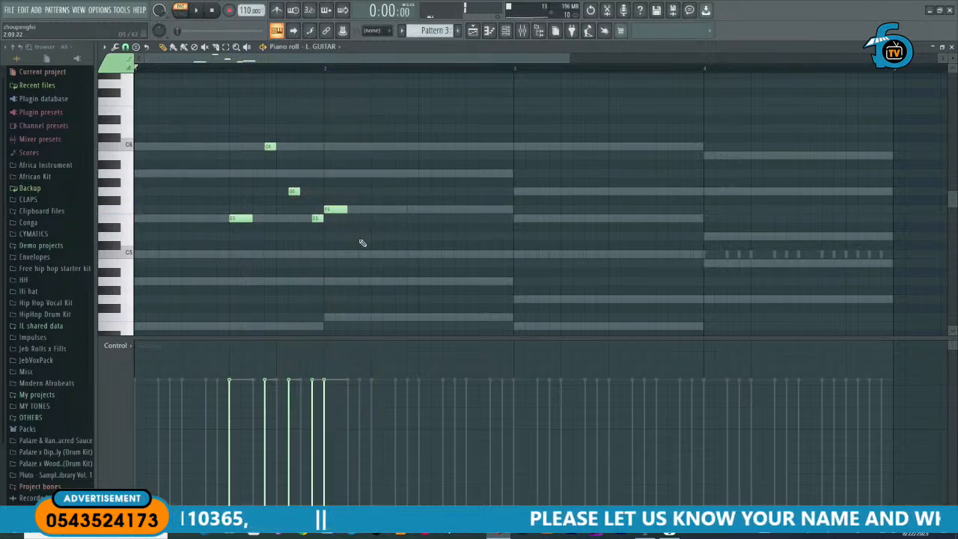
Step: Add a two-step C5 note in bar 2, move it to step 4, and check its timing in playback
click(357, 254)
key(space)
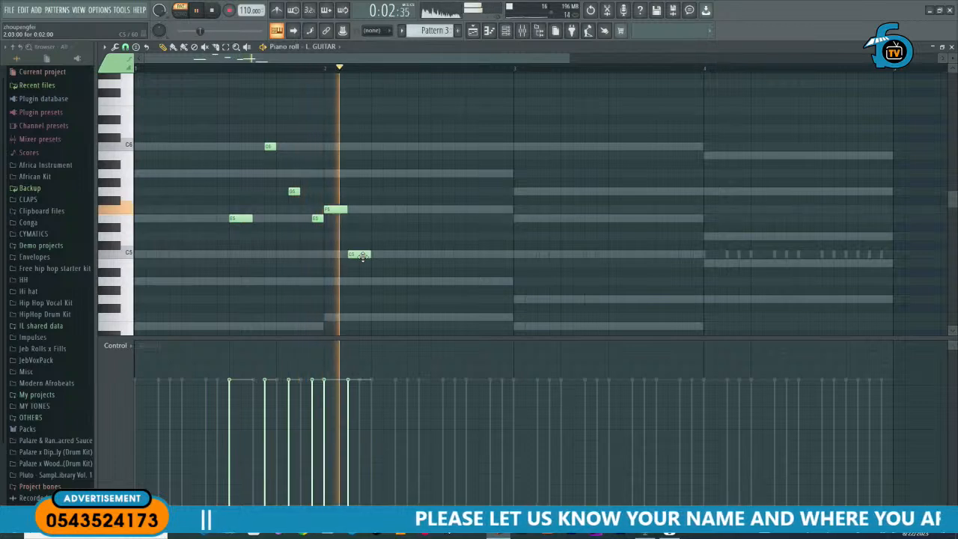
key(space)
key(space)
drag(355, 252, 373, 253)
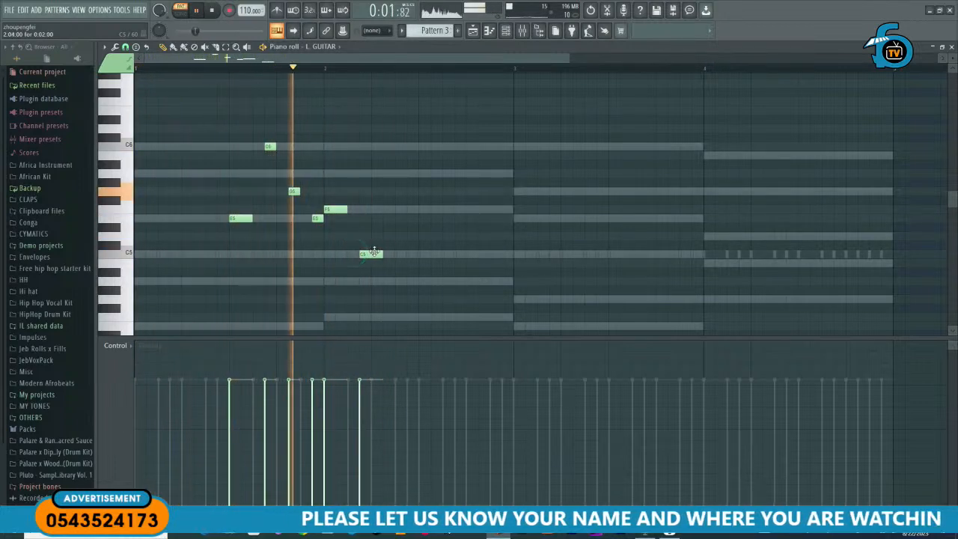
key(space)
Step: Add a two-step E5 note at step 7 of bar 2 and play the pattern
mouse_move(391, 231)
mouse_down()
mouse_move(402, 207)
mouse_move(402, 219)
mouse_up()
key(space)
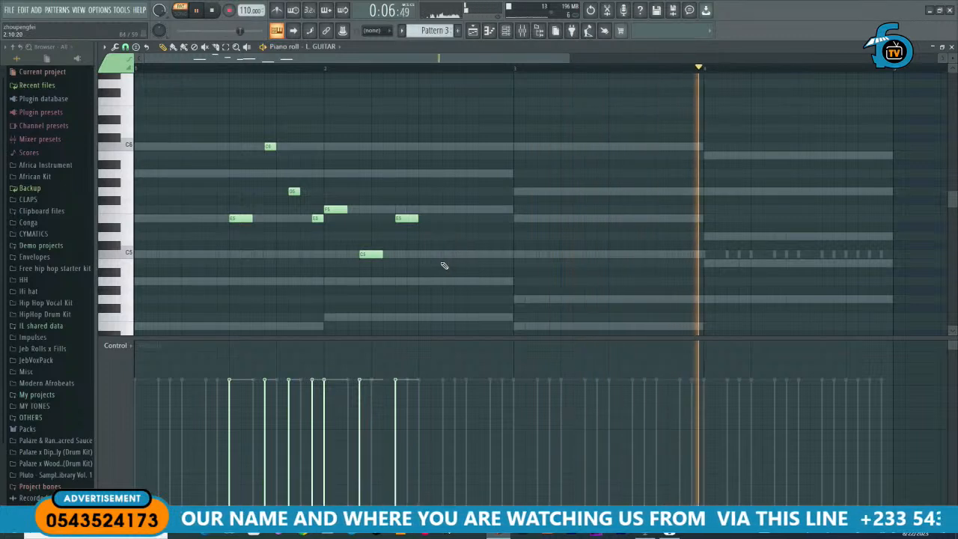
key(space)
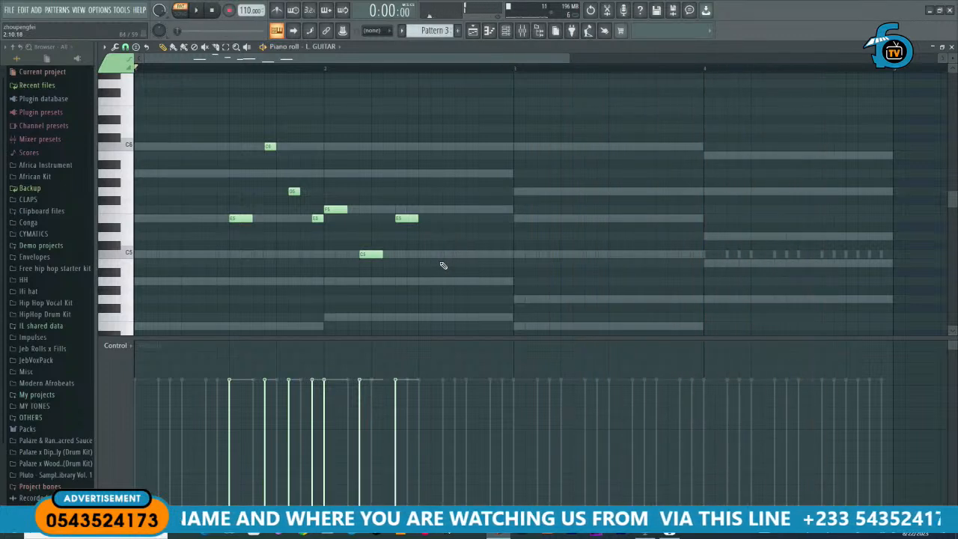
Step: Copy the whole guitar phrase from bars 1 and 2 to bars 3 and 4 and listen to both passes
drag(461, 276, 134, 87)
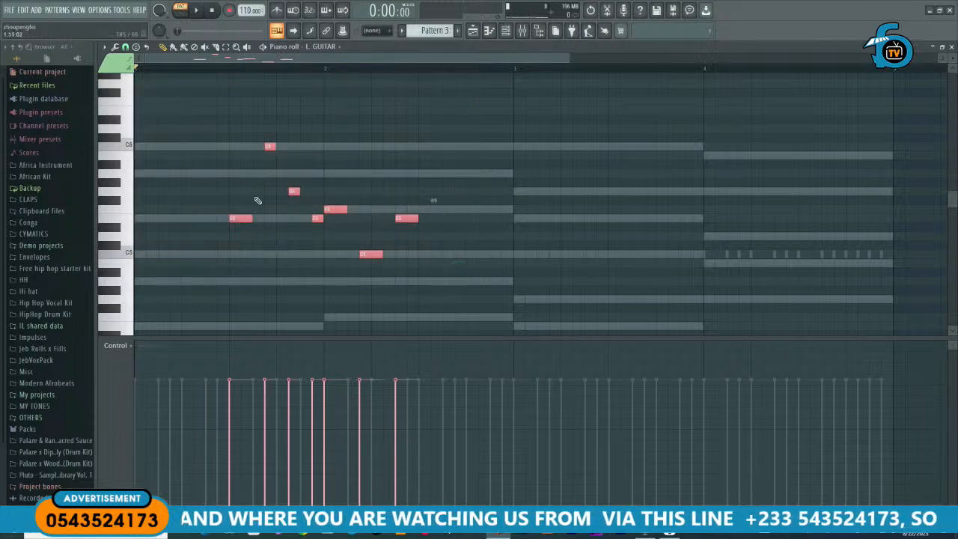
drag(239, 218, 617, 215)
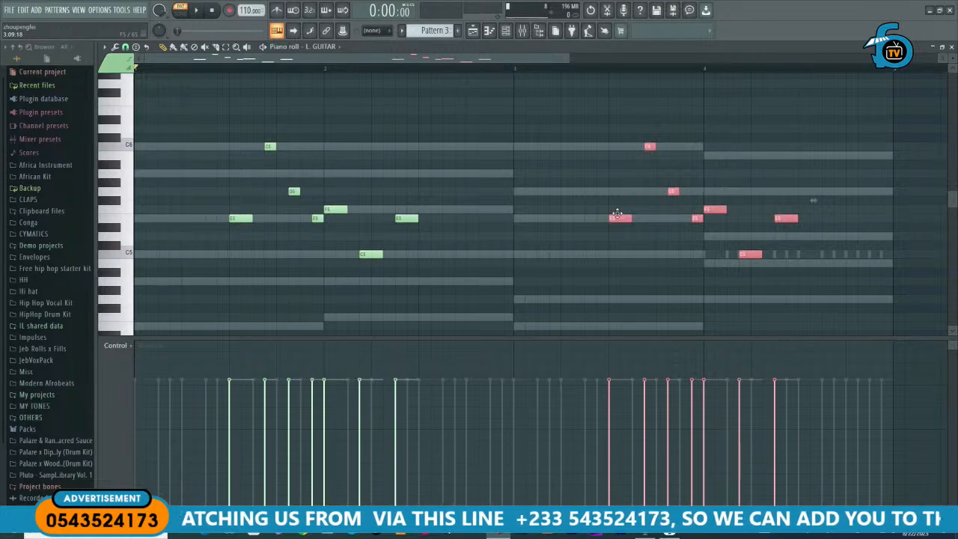
key(space)
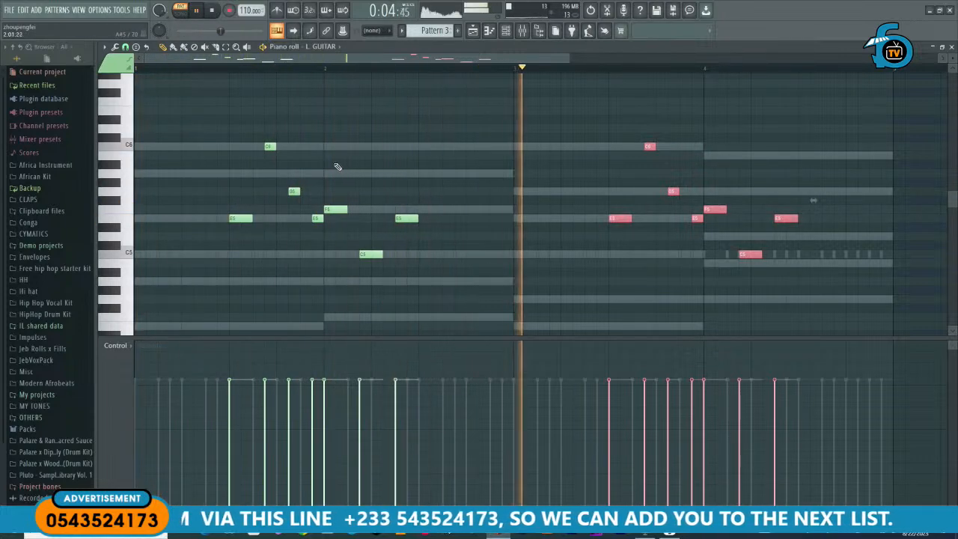
scroll(310, 172, down, 2)
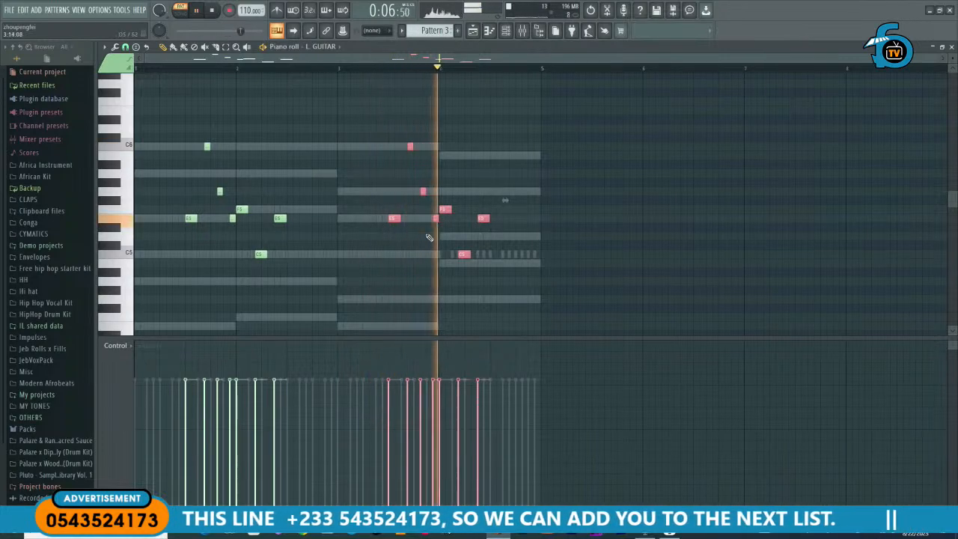
key(space)
Step: Set the playback start just before the copied phrase in bar 3 and listen from there
scroll(453, 218, up, 3)
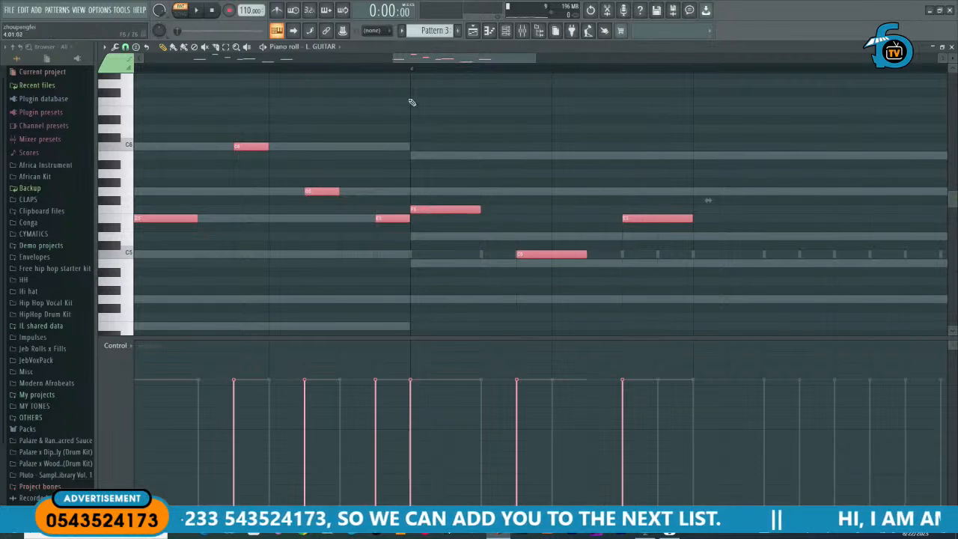
drag(420, 57, 404, 57)
click(207, 70)
key(space)
key(space)
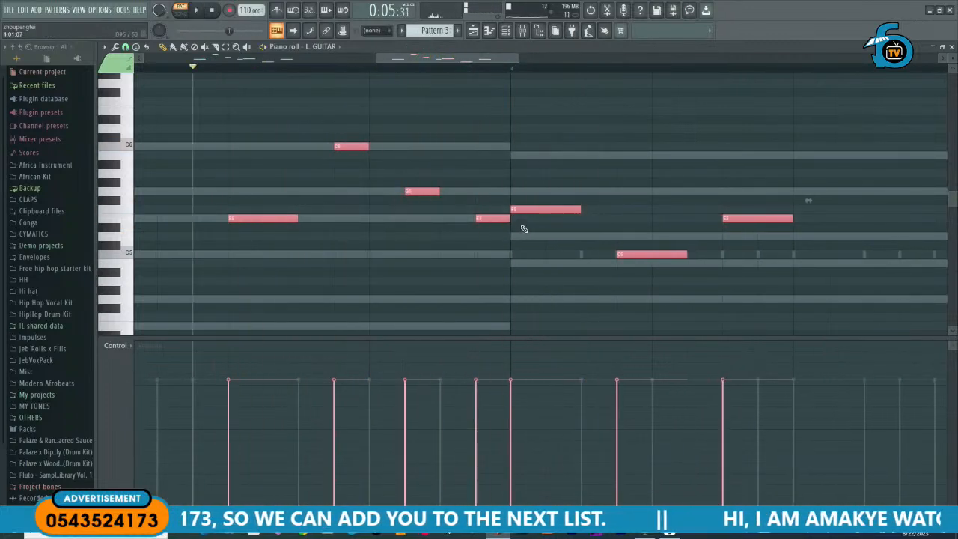
Step: Raise the F5 note at the start of bar 4 to G5, leaving no extra note below it, and check it in playback
click(519, 229)
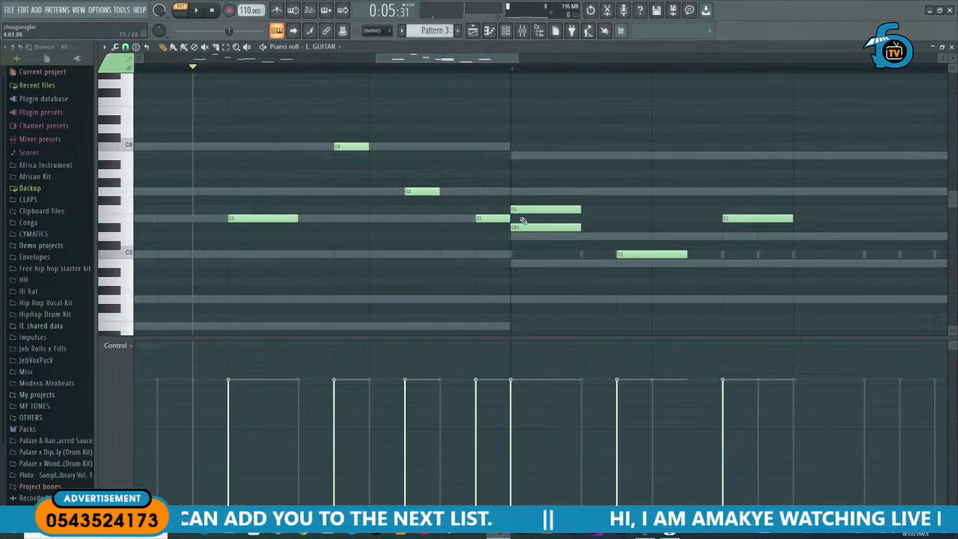
right_click(522, 221)
drag(522, 210, 526, 191)
key(space)
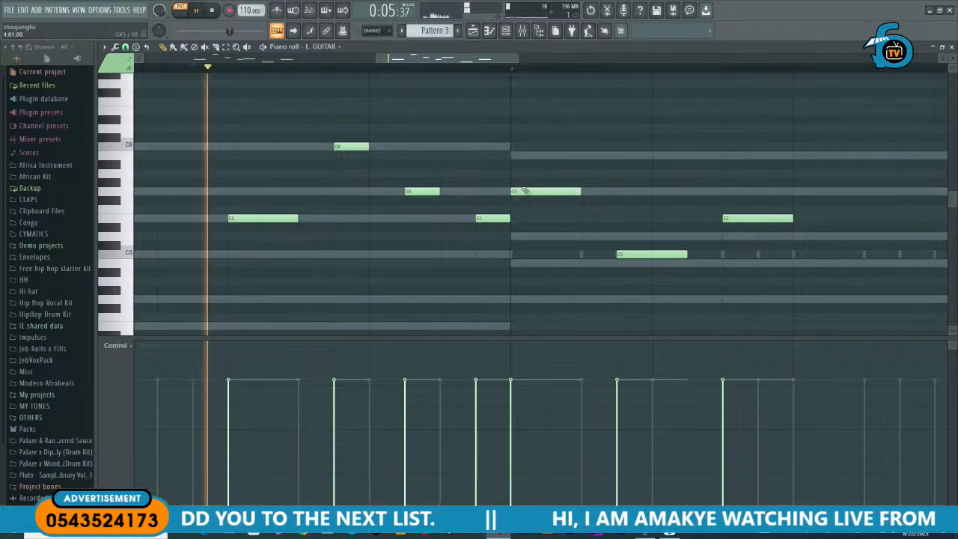
key(space)
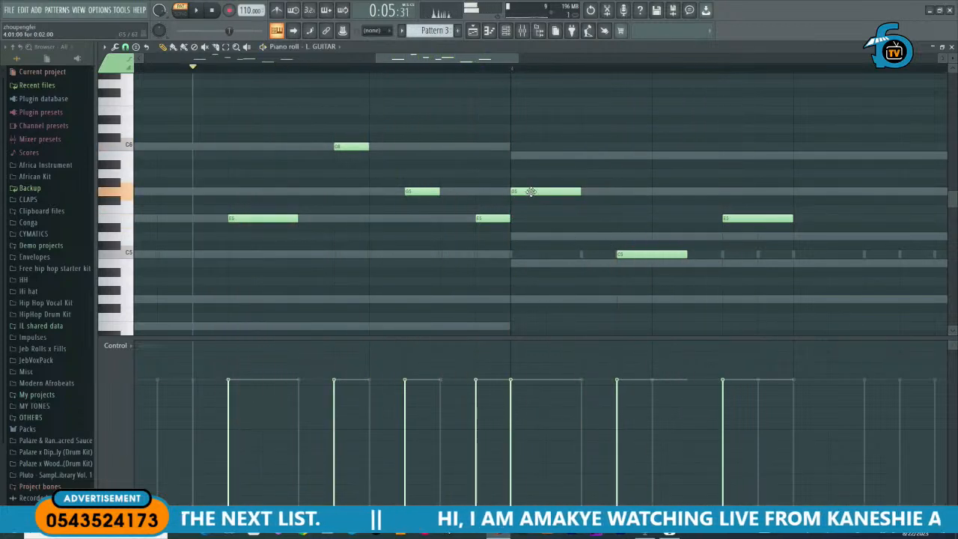
Step: Lower the C5 note at step 4 of bar 4 to B4 and check it in playback
scroll(530, 192, down, 4)
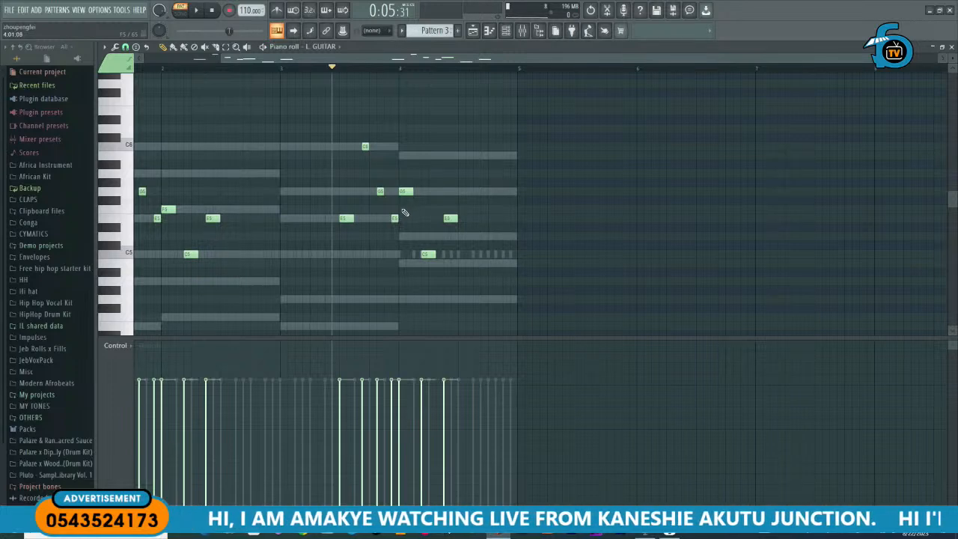
scroll(405, 199, up, 3)
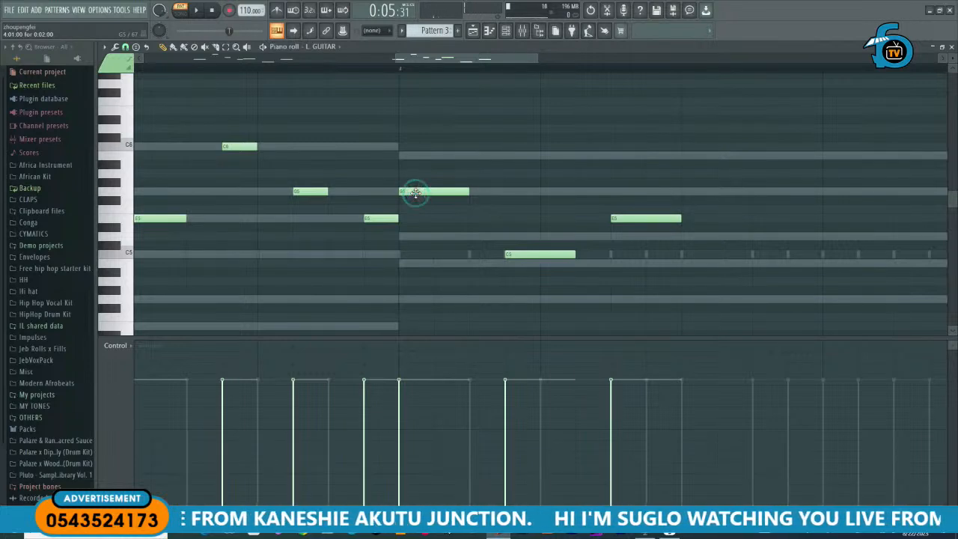
click(518, 253)
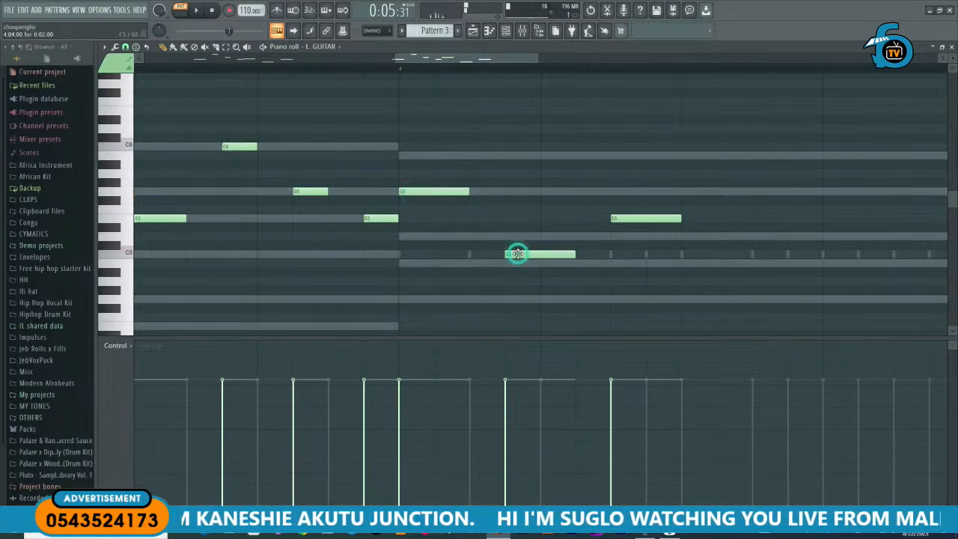
drag(518, 253, 518, 263)
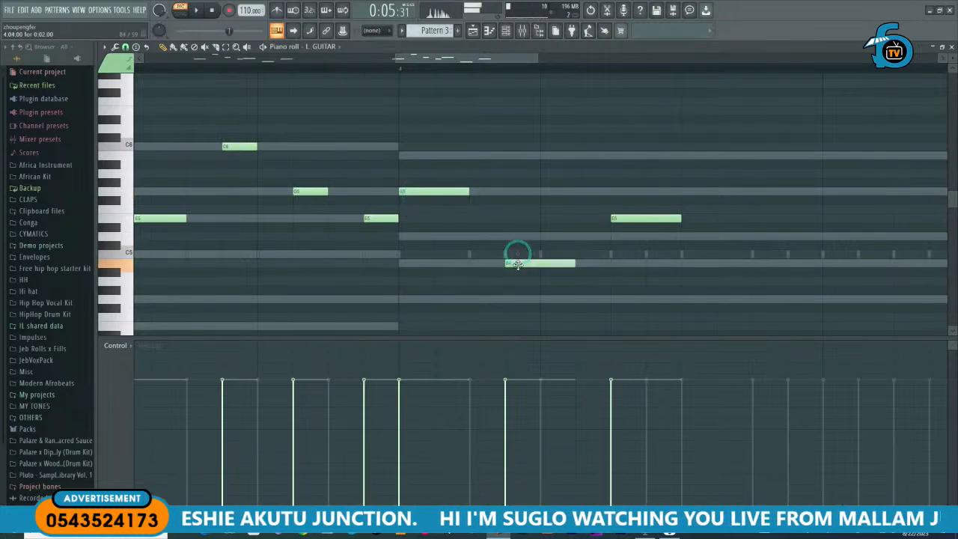
key(space)
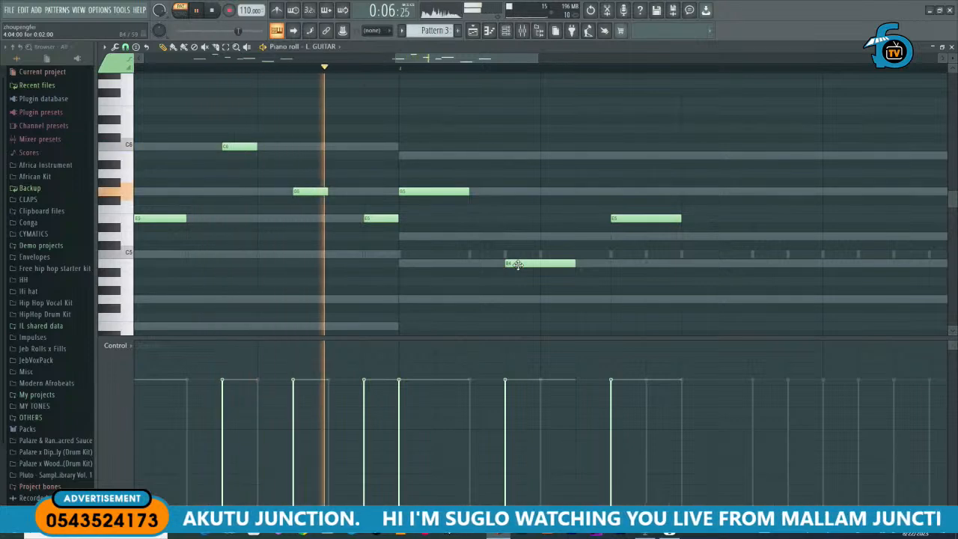
key(space)
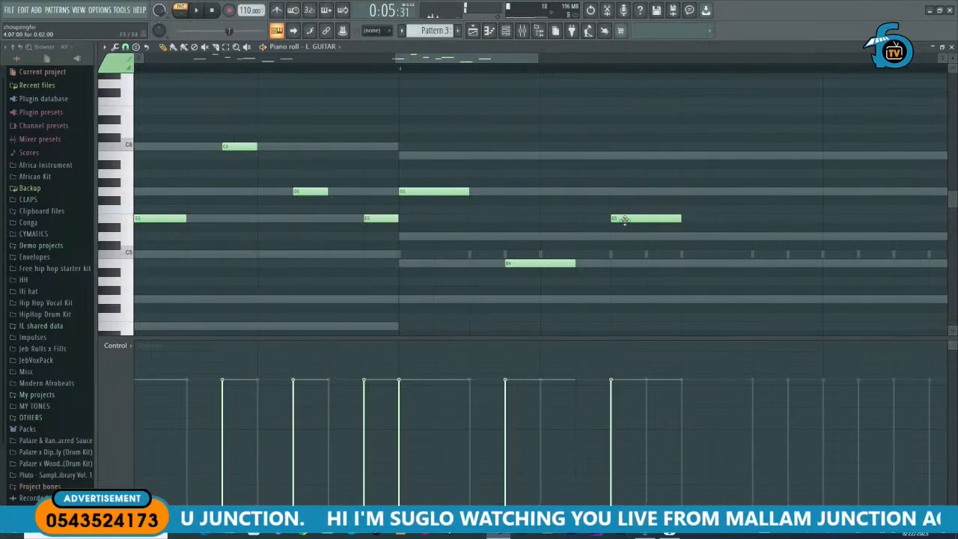
Step: Lower the E5 note at step 7 of bar 4 to D5 and reset playback to the pattern's start
click(626, 219)
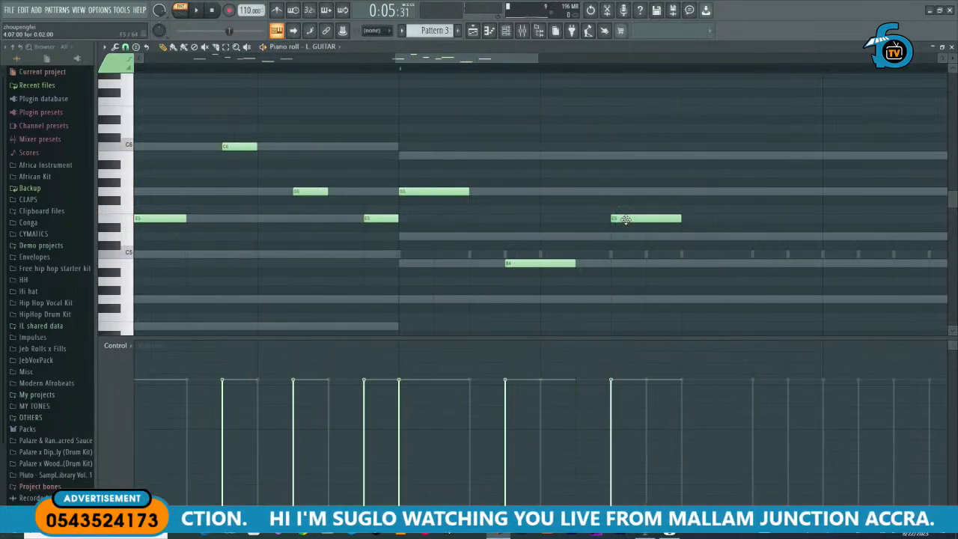
click(626, 220)
drag(626, 219, 626, 238)
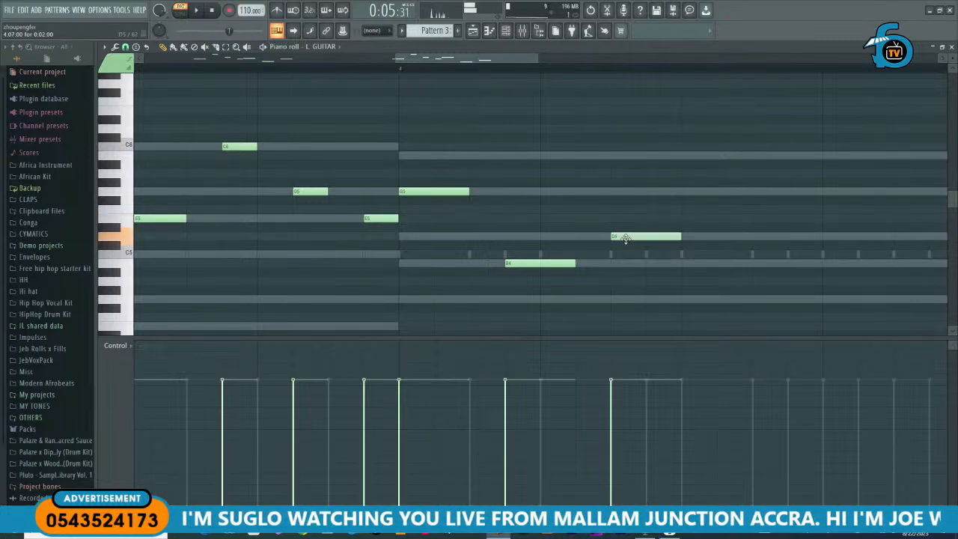
scroll(507, 278, down, 3)
key(space)
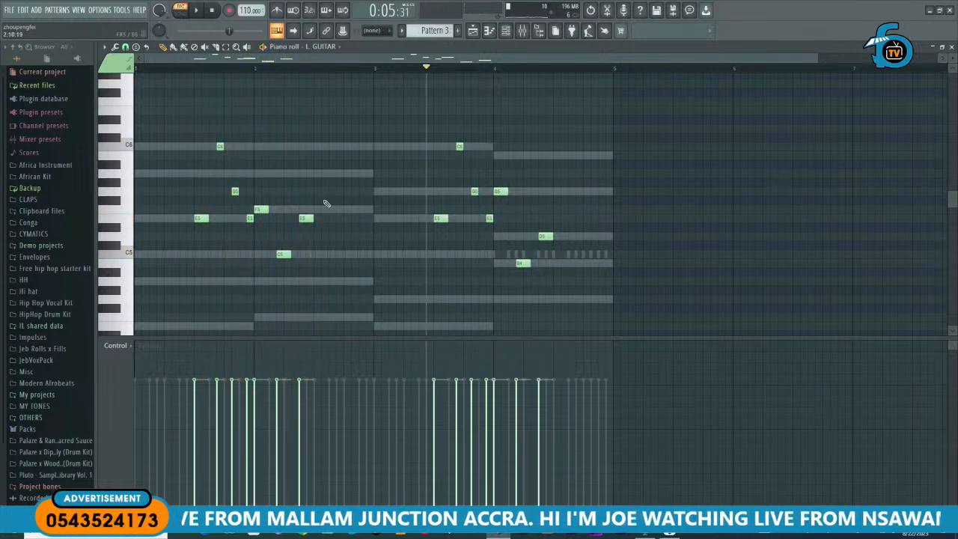
click(218, 9)
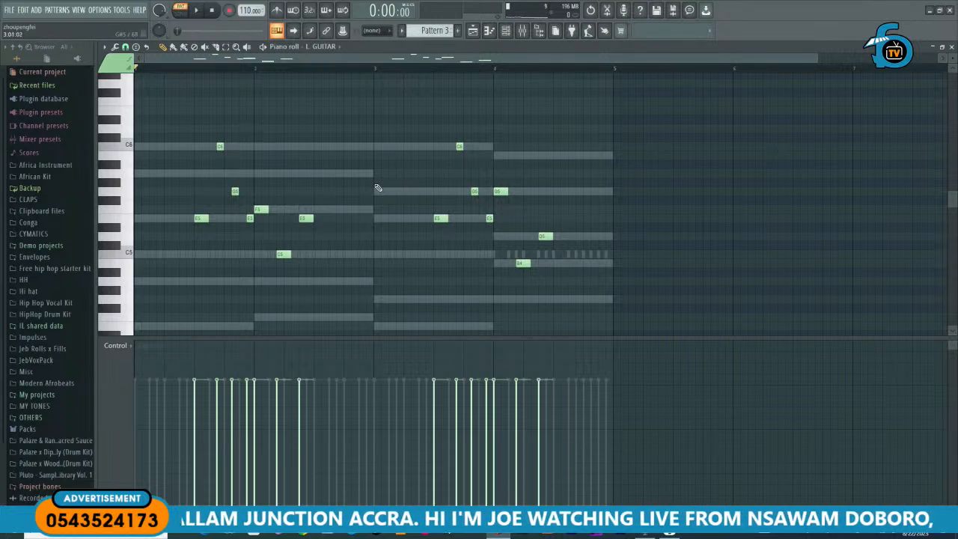
Step: Close the piano roll and set the L. GUITAR channel volume to 47% while the pattern plays
scroll(374, 186, down, 1)
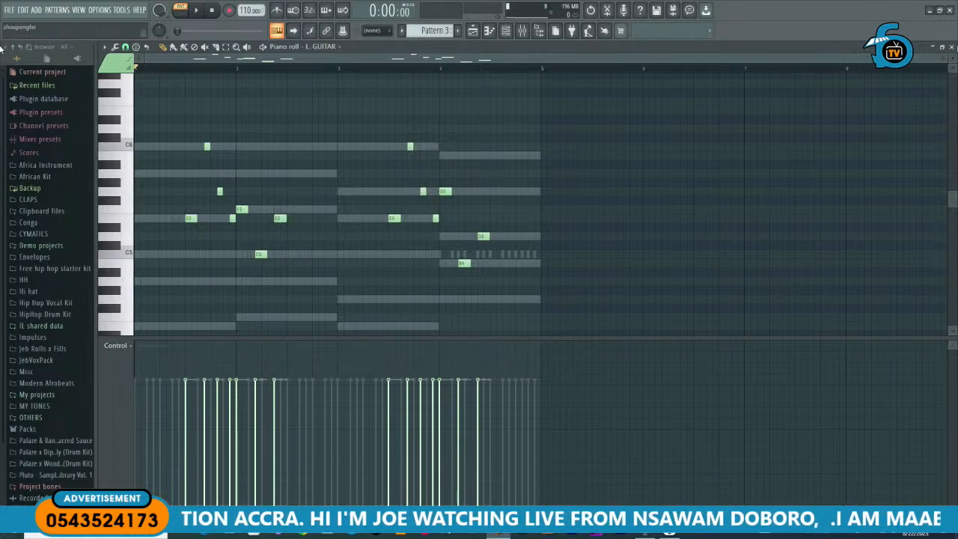
click(952, 47)
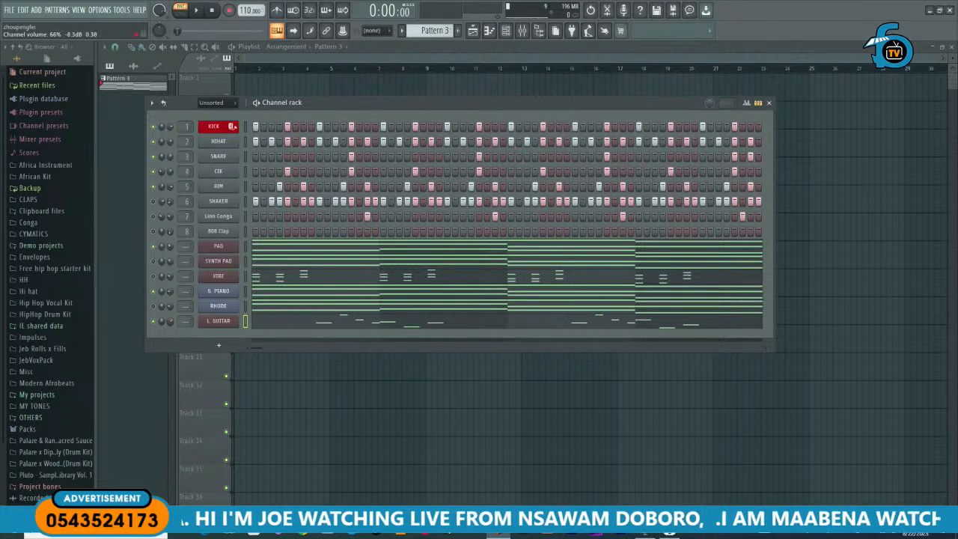
click(171, 322)
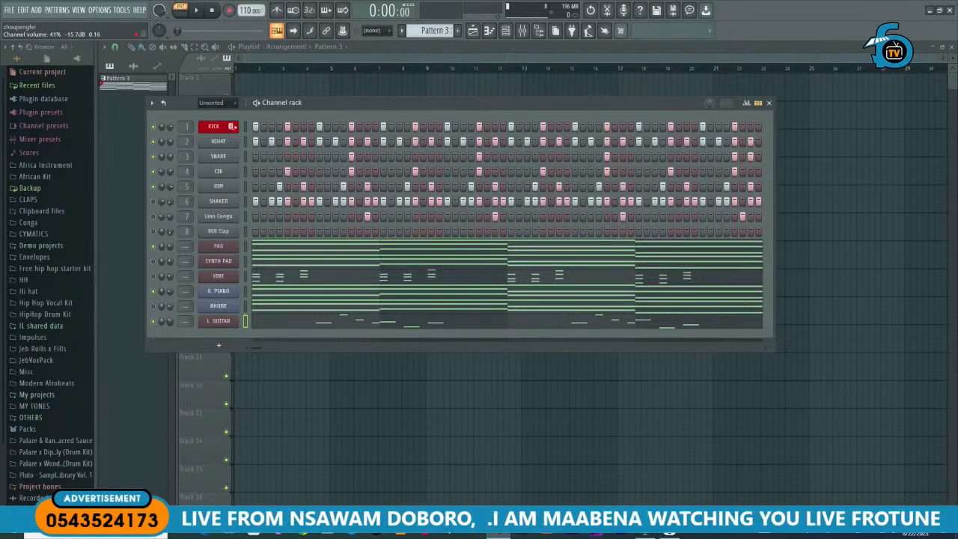
key(space)
drag(166, 325, 166, 319)
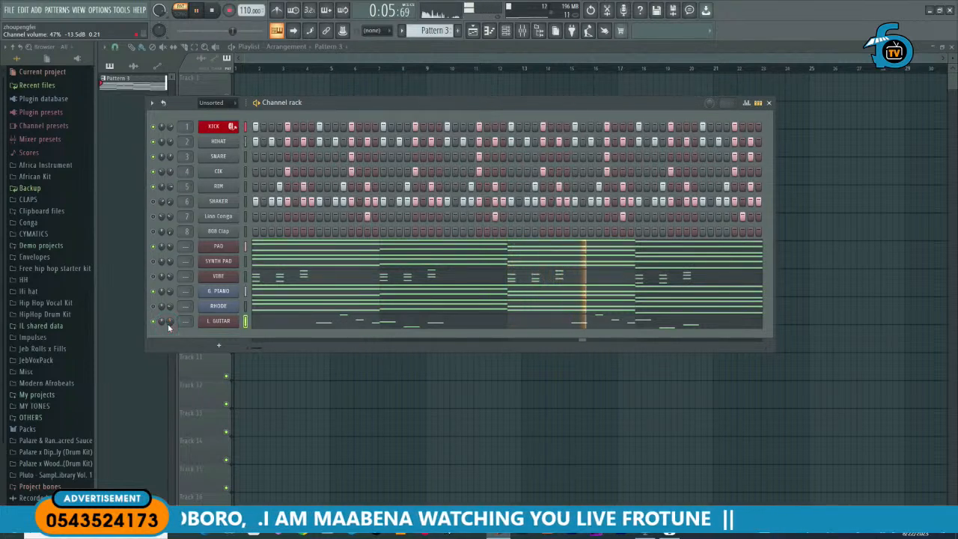
drag(169, 320, 169, 317)
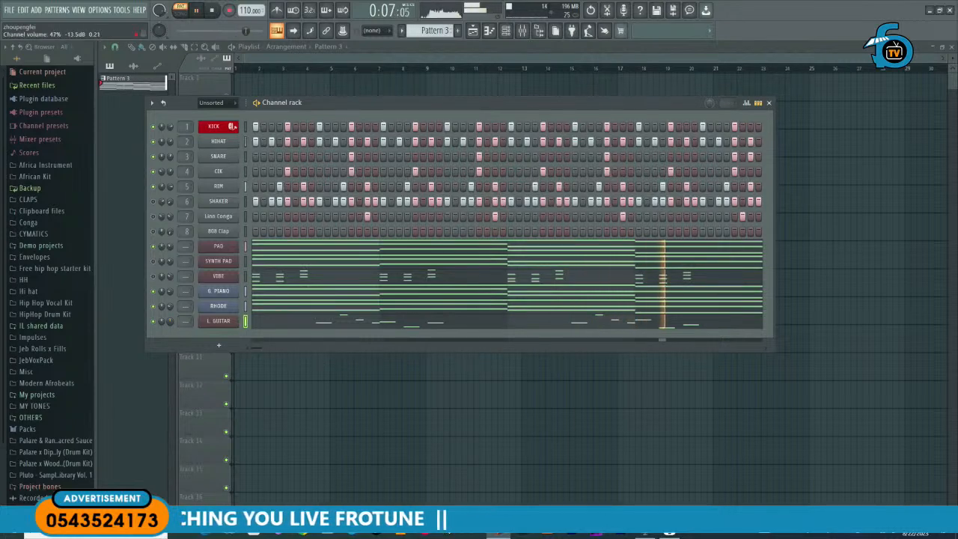
Step: Open the L. GUITAR channel's Morphine synth and adjust the master envelope release while the pattern plays
click(219, 321)
key(space)
click(219, 324)
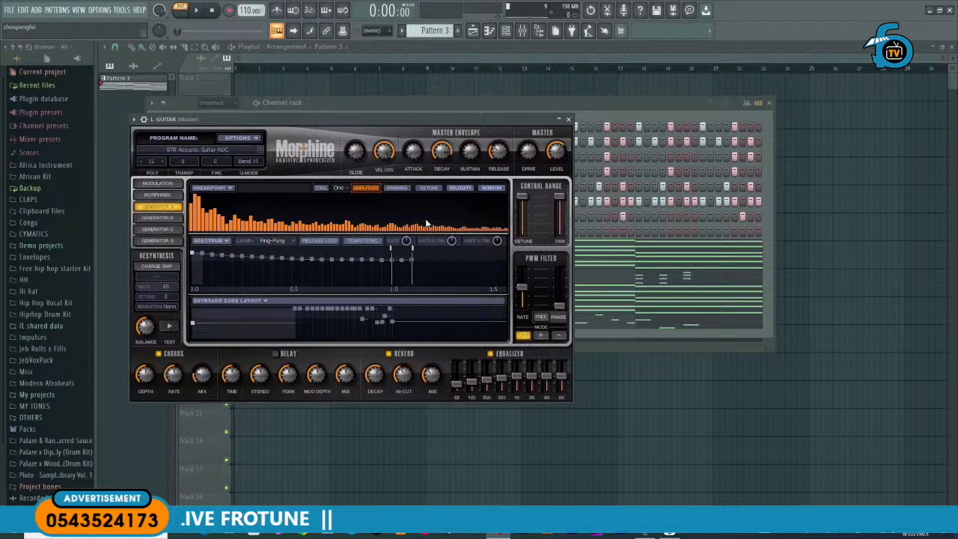
mouse_move(498, 157)
key(space)
drag(494, 156, 498, 134)
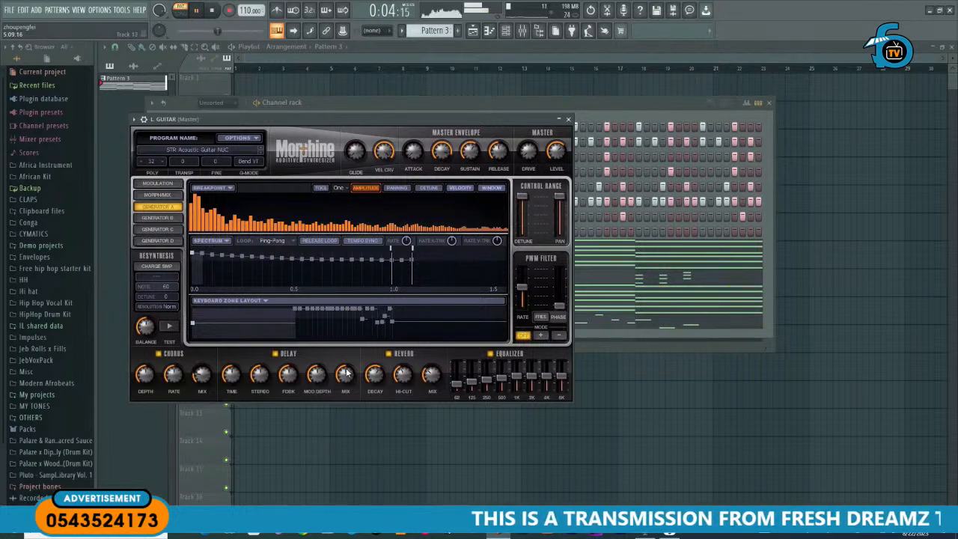
Step: Enable the guitar synth's delay, raise its mix to 58% and solo the L. GUITAR channel
mouse_move(347, 372)
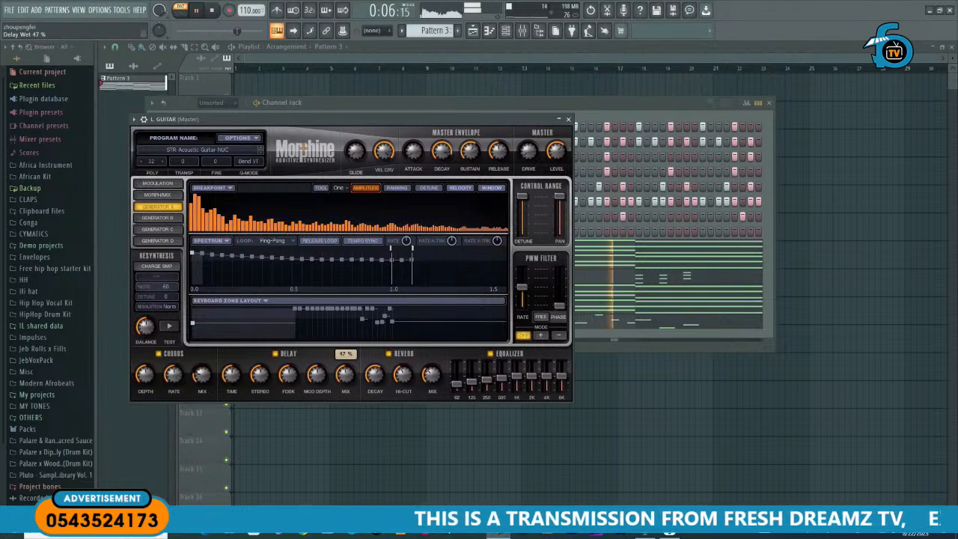
drag(345, 372, 345, 342)
drag(354, 126, 690, 163)
right_click(154, 326)
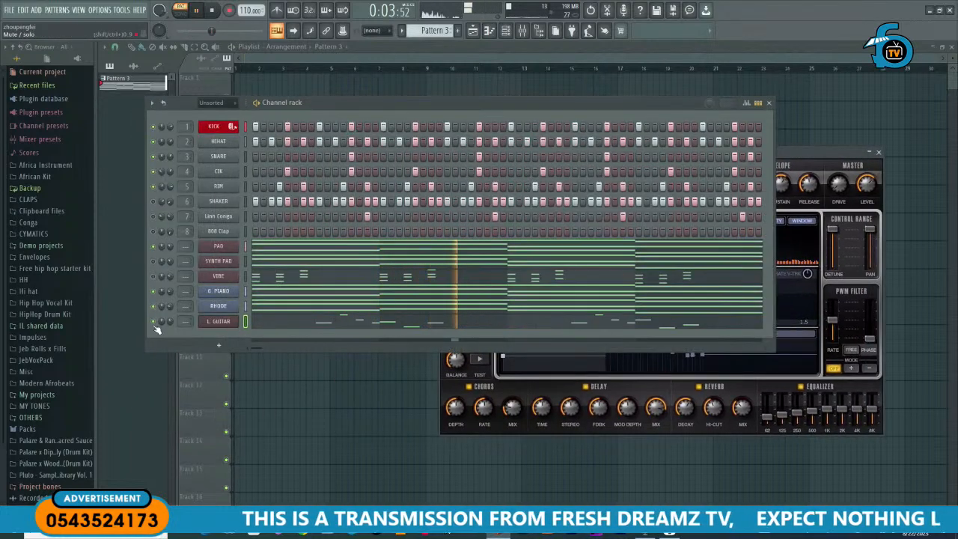
key(Escape)
click(799, 157)
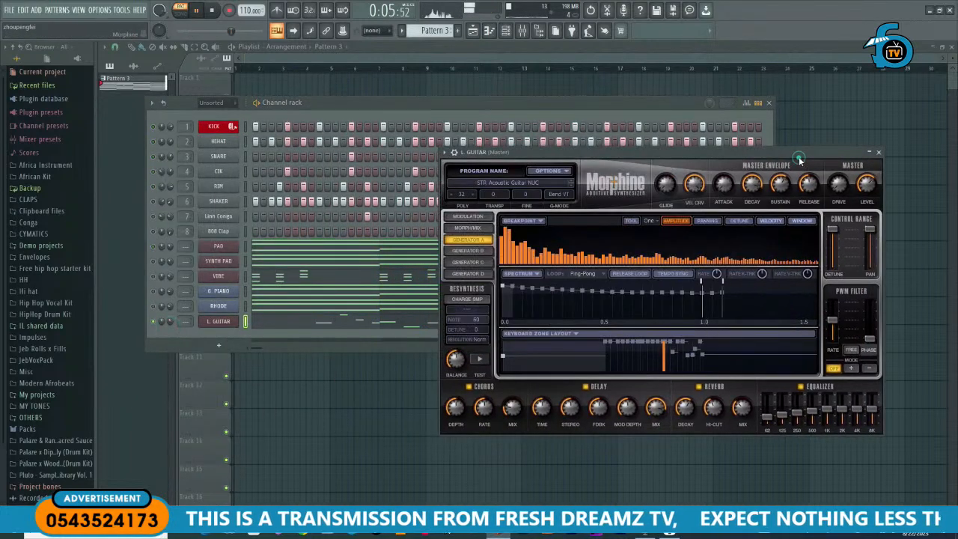
drag(708, 155, 566, 143)
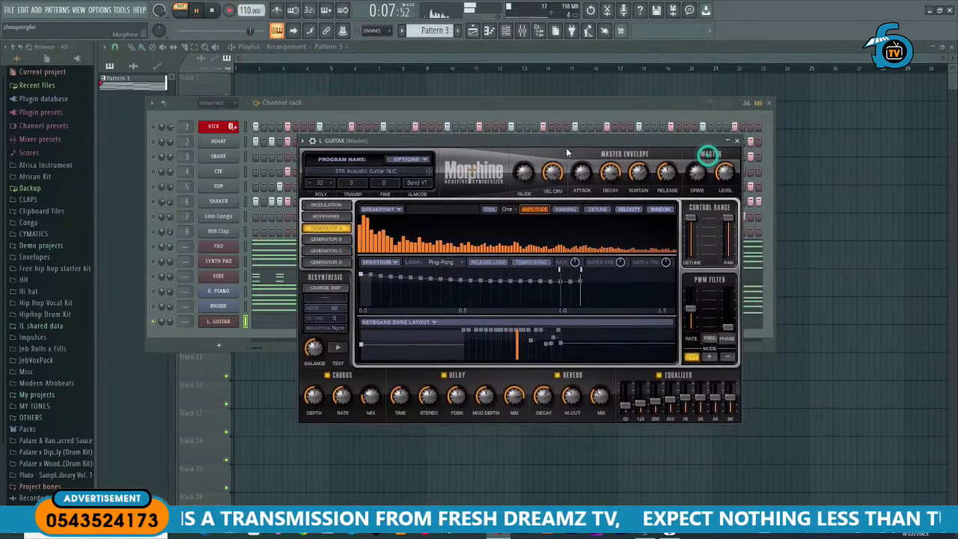
click(522, 407)
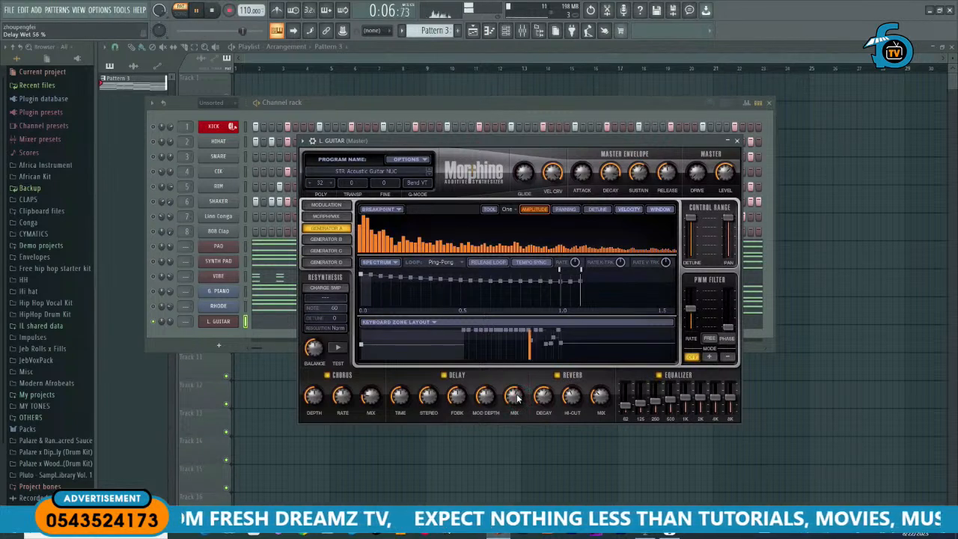
Step: Boost the guitar synth's 4K equalizer band to 5.8 dB, set the delay mix to 50%, and close the synth
drag(718, 403, 719, 396)
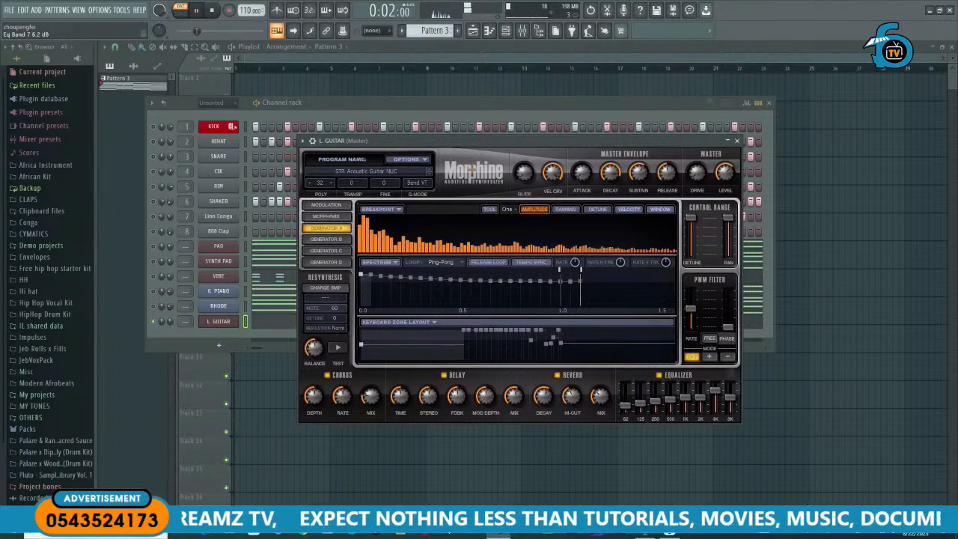
drag(715, 390, 715, 392)
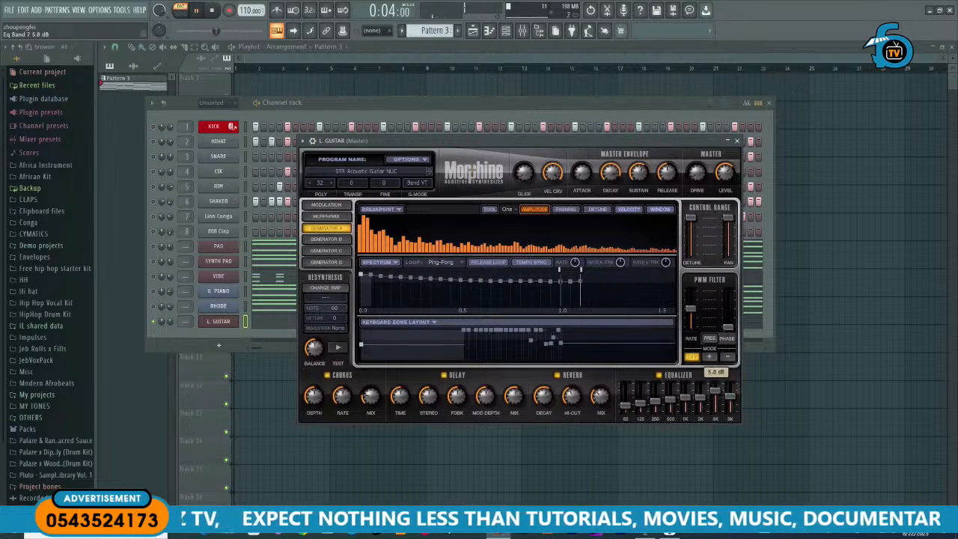
click(514, 396)
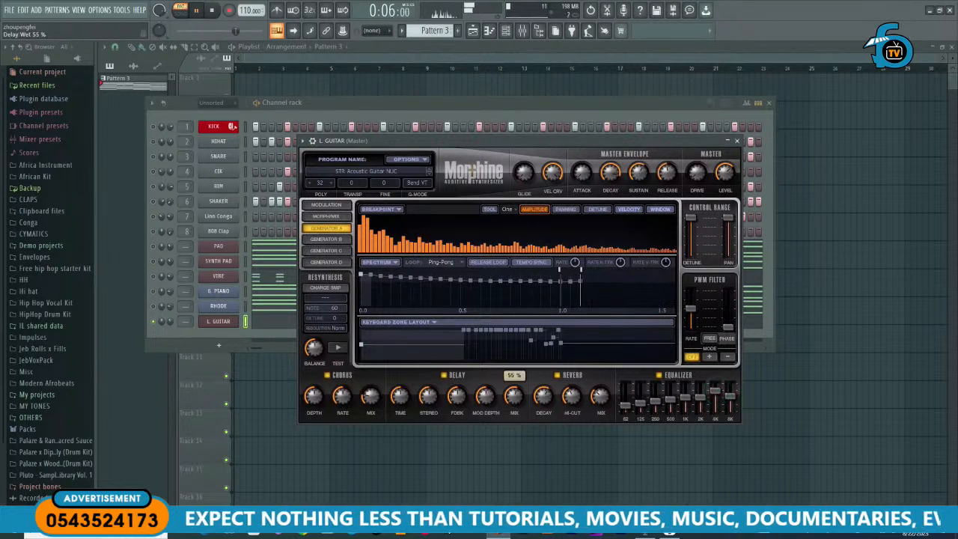
drag(514, 397, 510, 413)
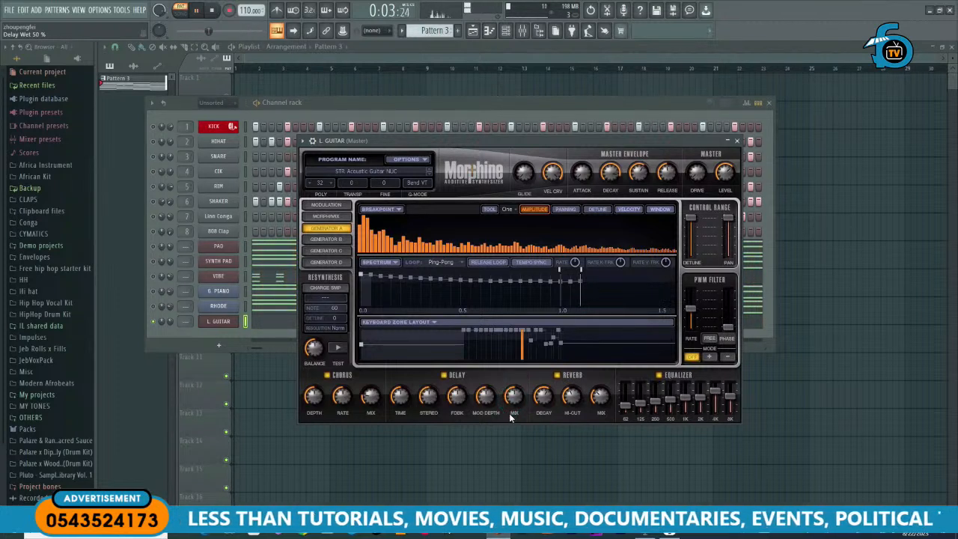
click(737, 142)
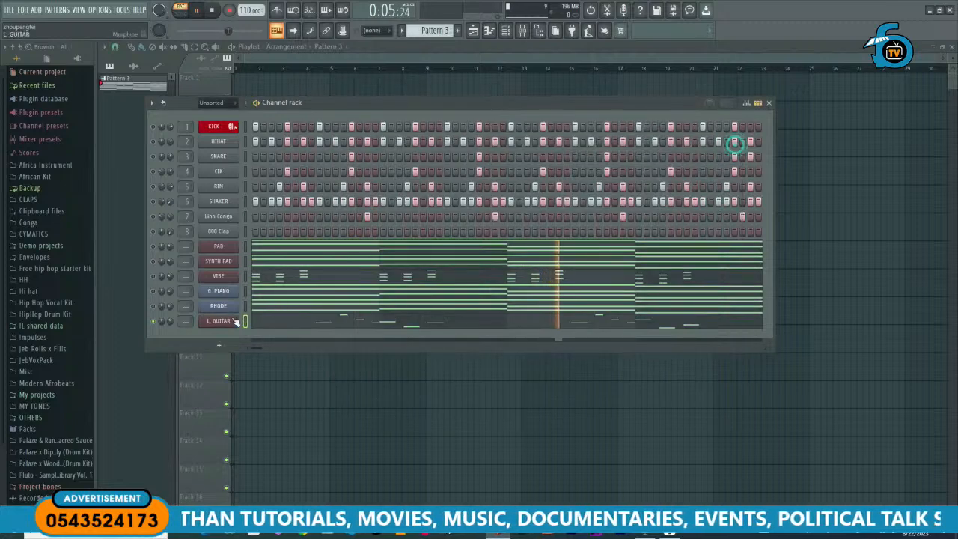
key(space)
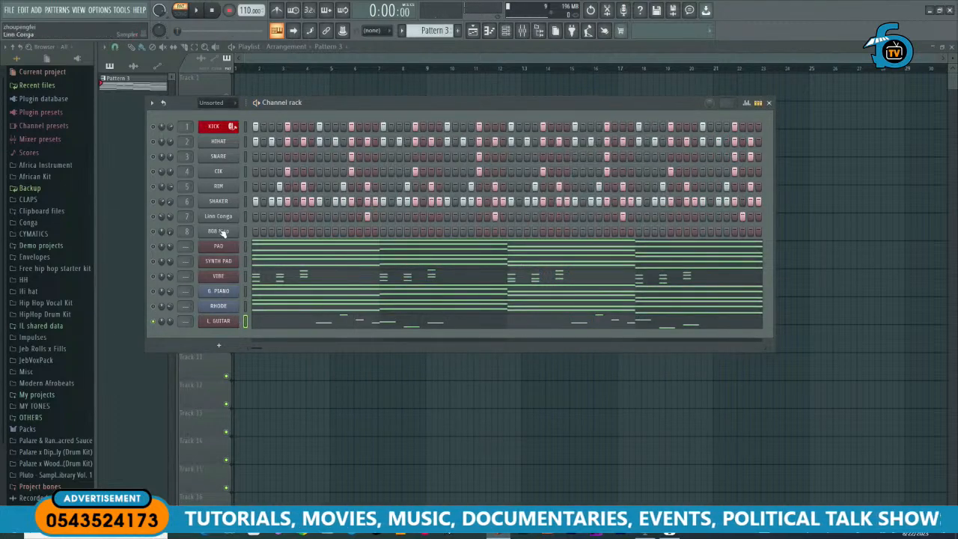
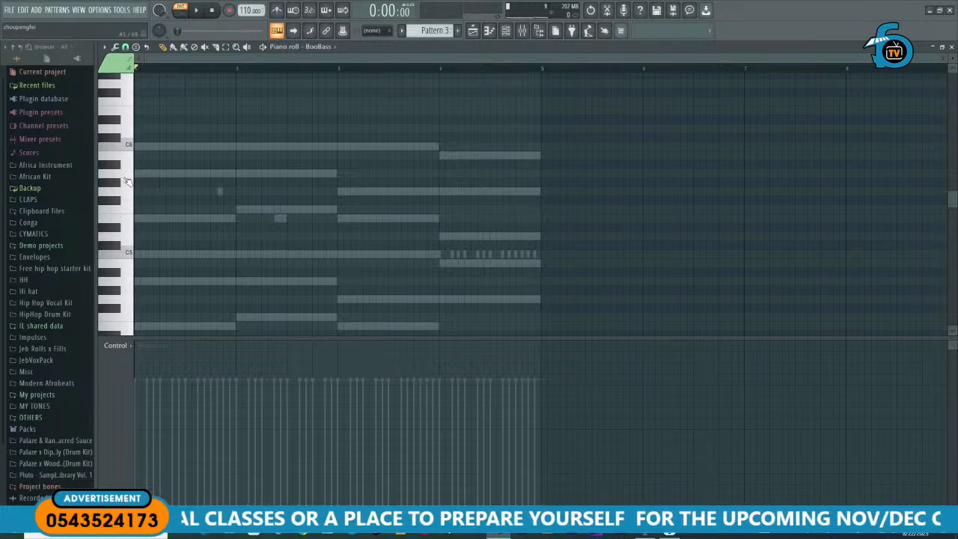
Step: Audition pitches for BooBass, place a one-step A4 note at the start of bar 1 and check it in playback
click(132, 176)
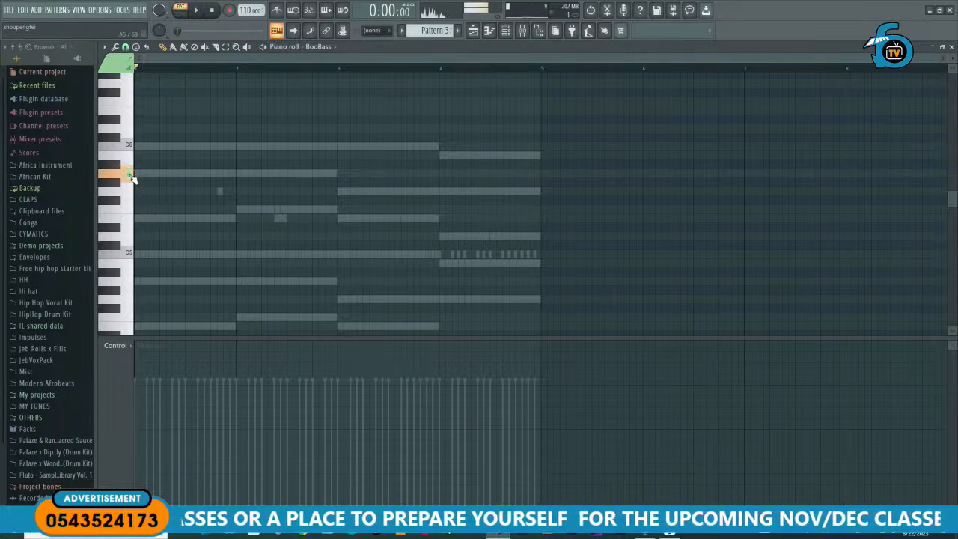
scroll(143, 183, down, 5)
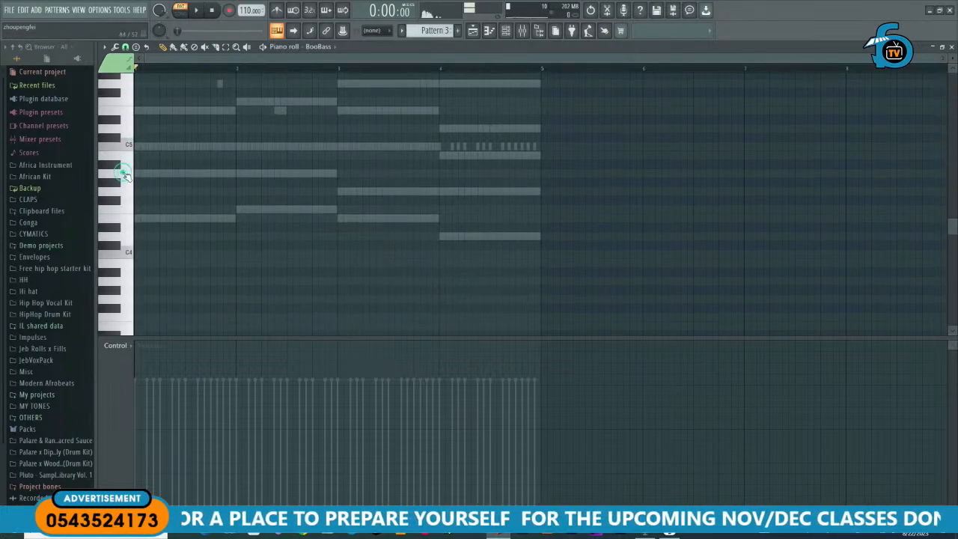
click(129, 288)
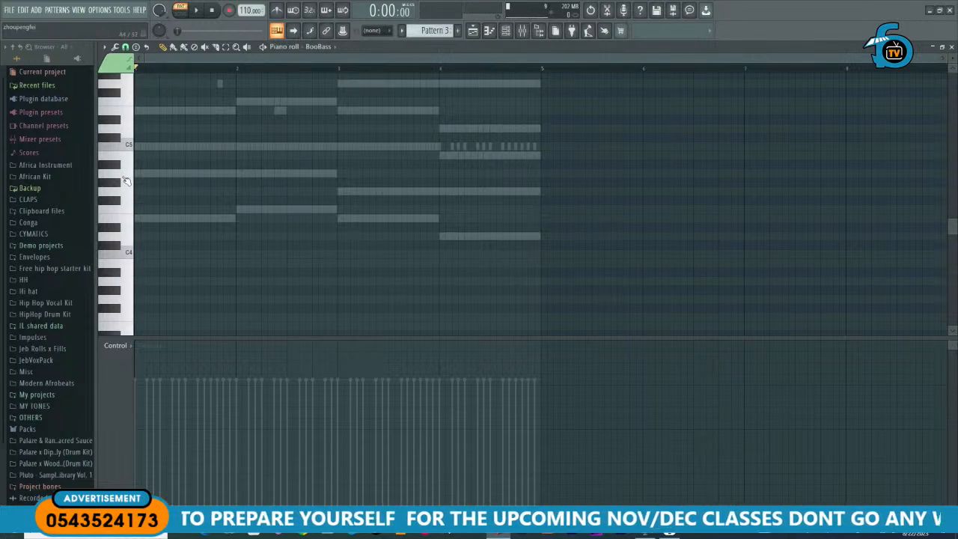
scroll(150, 180, up, 3)
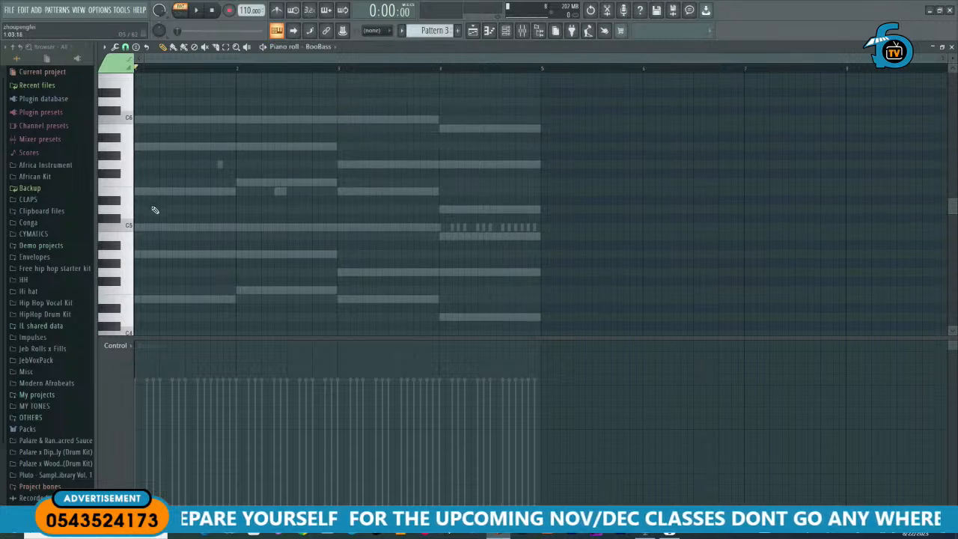
click(138, 228)
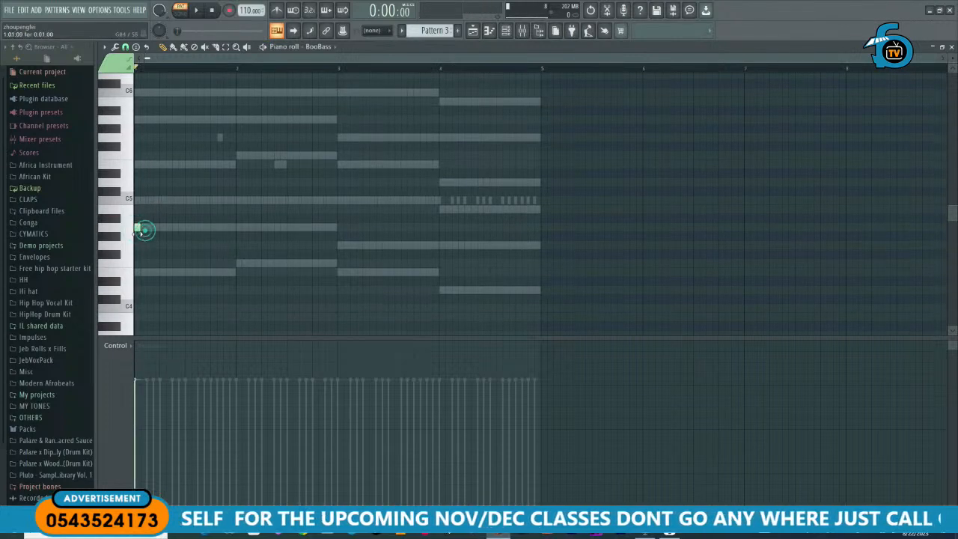
key(space)
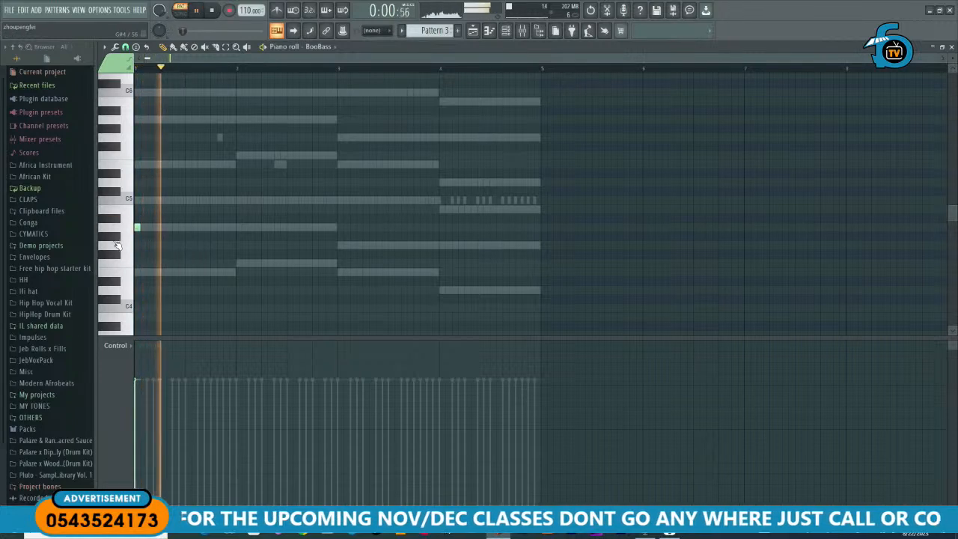
scroll(117, 245, up, 4)
key(space)
key(space)
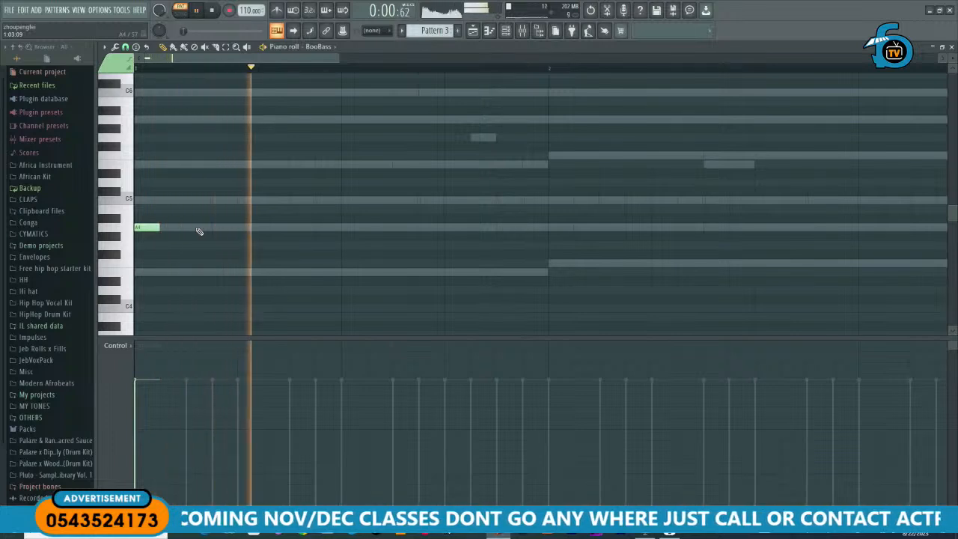
Step: Add a second one-step A4 bass note at step 4 of bar 1 and check it in playback
click(196, 228)
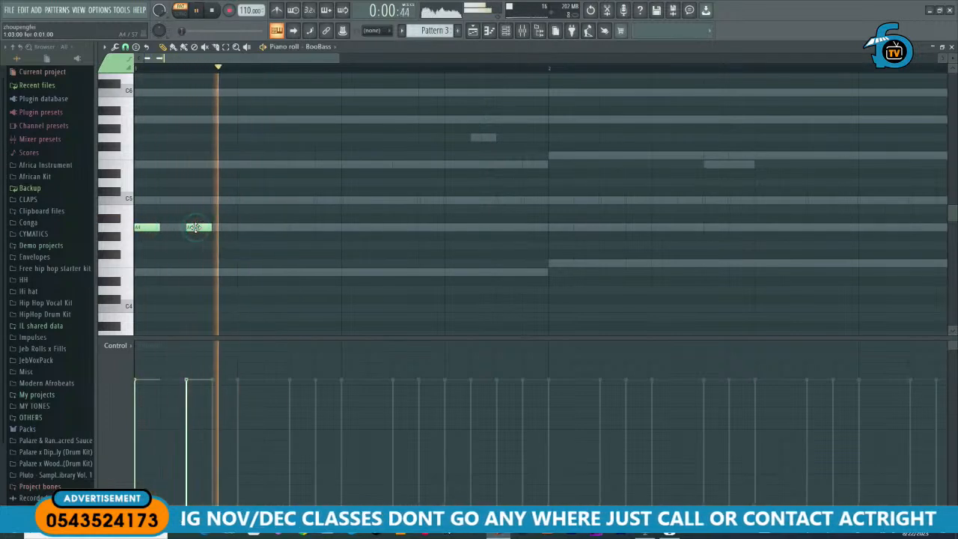
drag(195, 228, 263, 228)
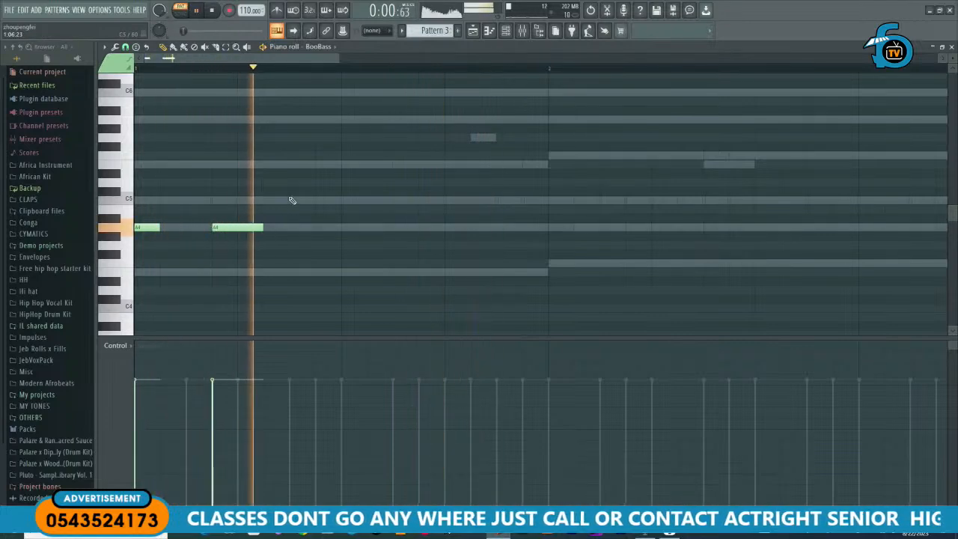
scroll(292, 201, down, 4)
key(space)
key(space)
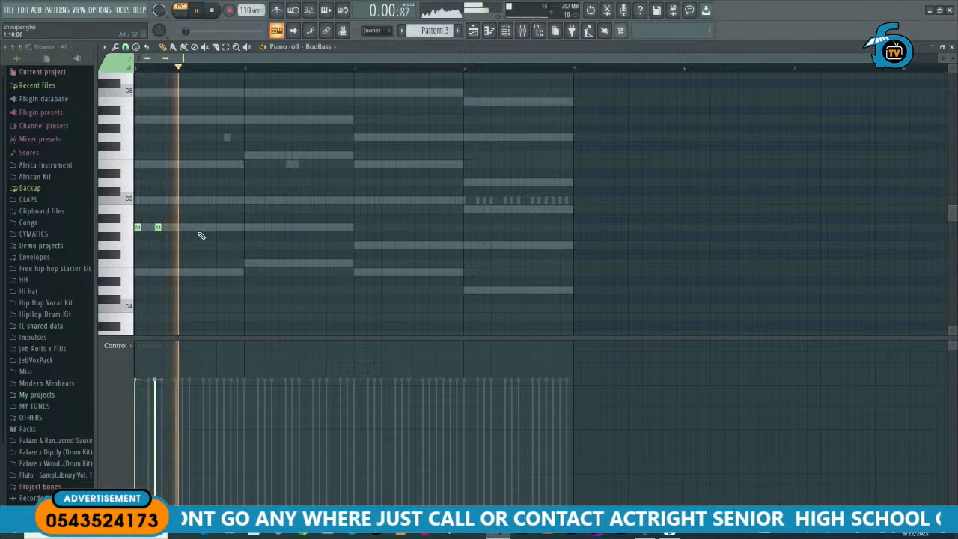
scroll(200, 236, down, 3)
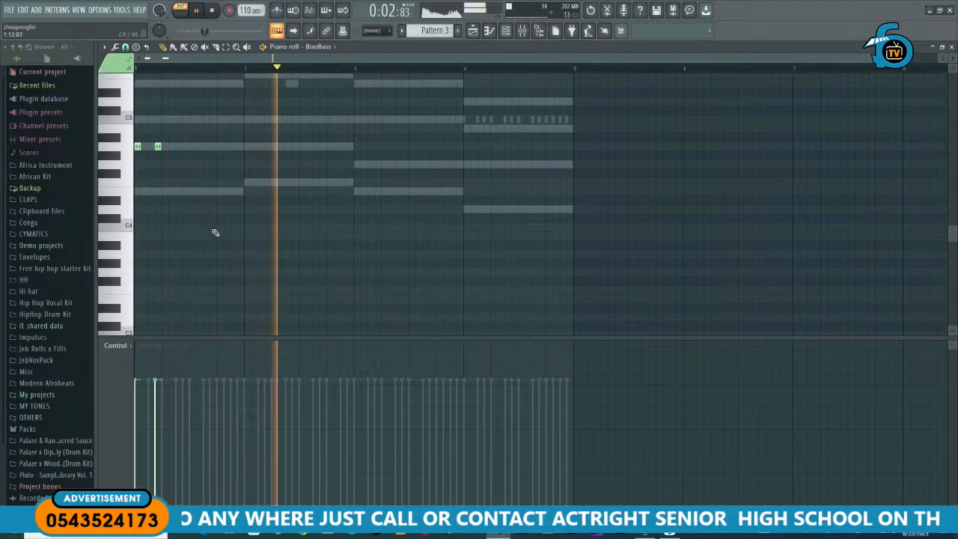
key(space)
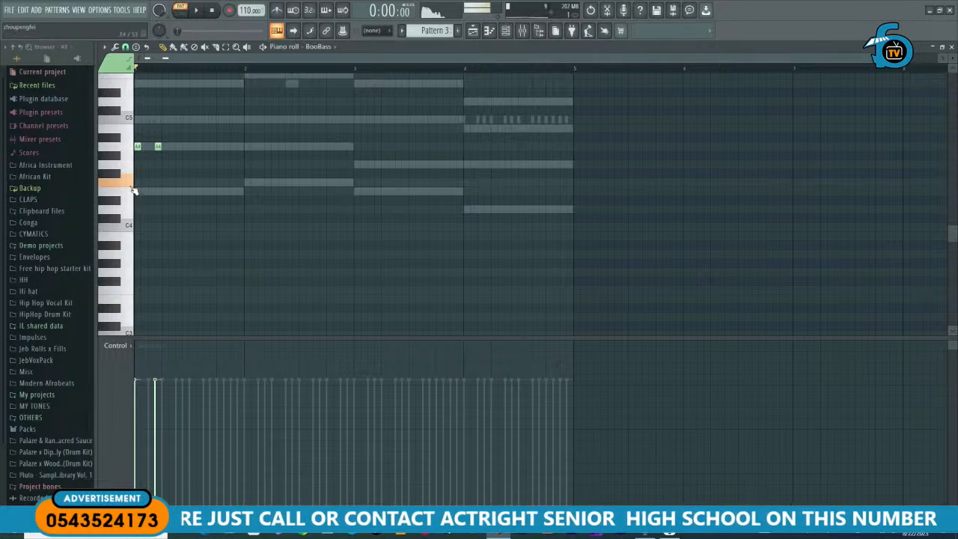
Step: Place F4 bass notes at steps 1 and 4 of bar 2 and check them in playback
click(247, 183)
click(268, 183)
key(space)
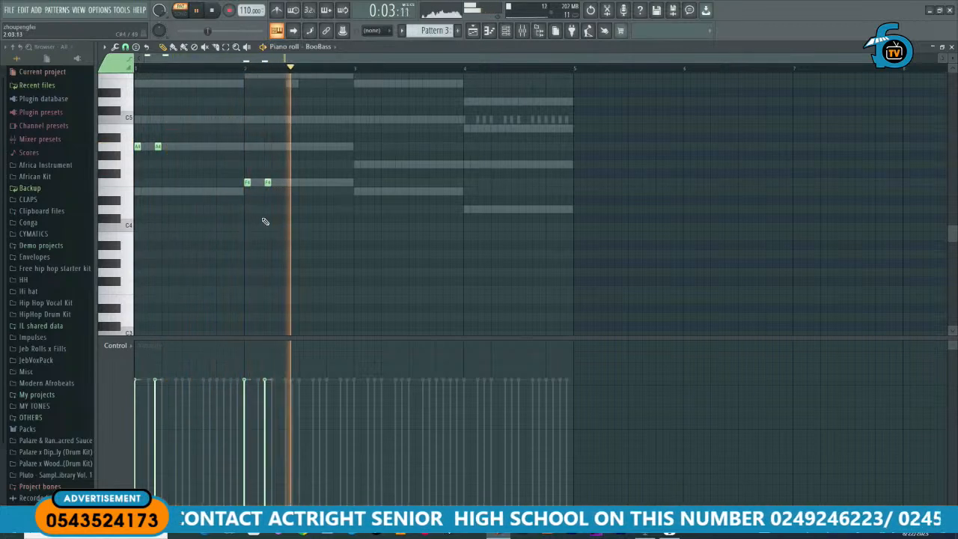
key(space)
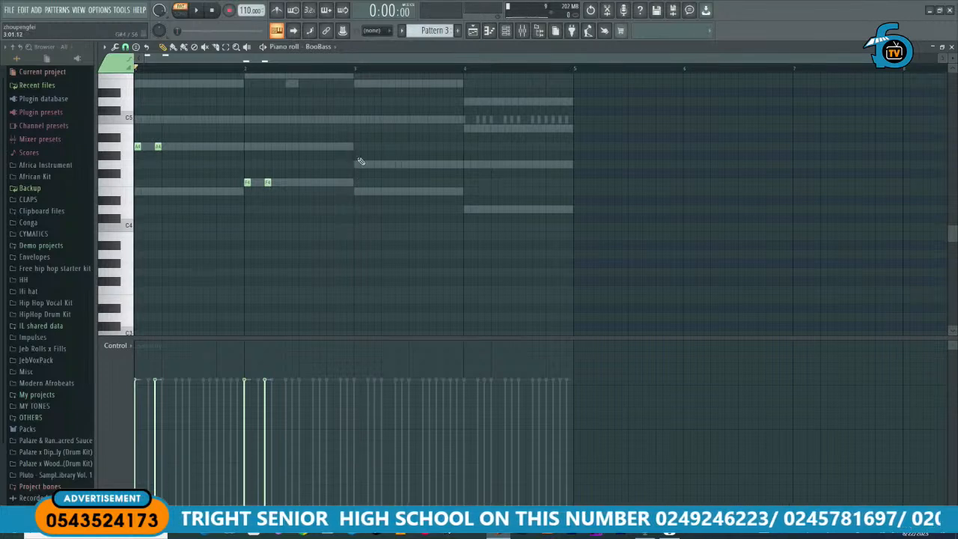
Step: Place C5 bass notes at steps 1 and 4 of bar 3 and check them in playback
click(358, 120)
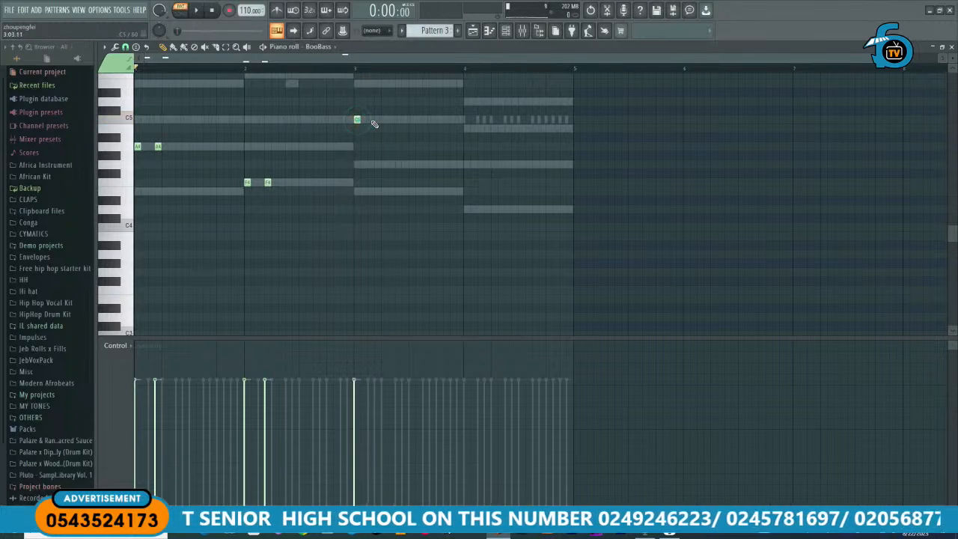
click(378, 121)
key(space)
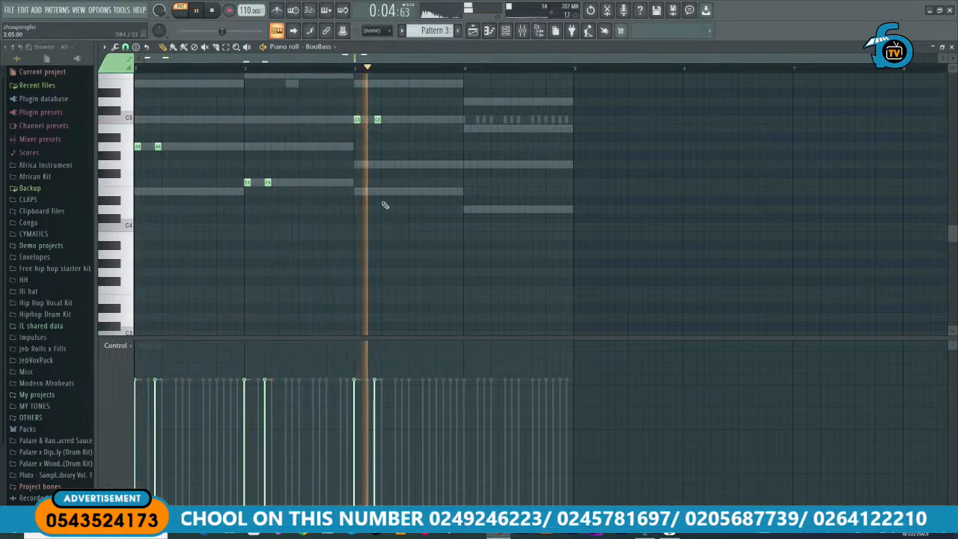
key(space)
Step: Place G4 bass notes at steps 1, 4, 13, 14 and 15 of bar 4, checking the bass line in playback
click(466, 164)
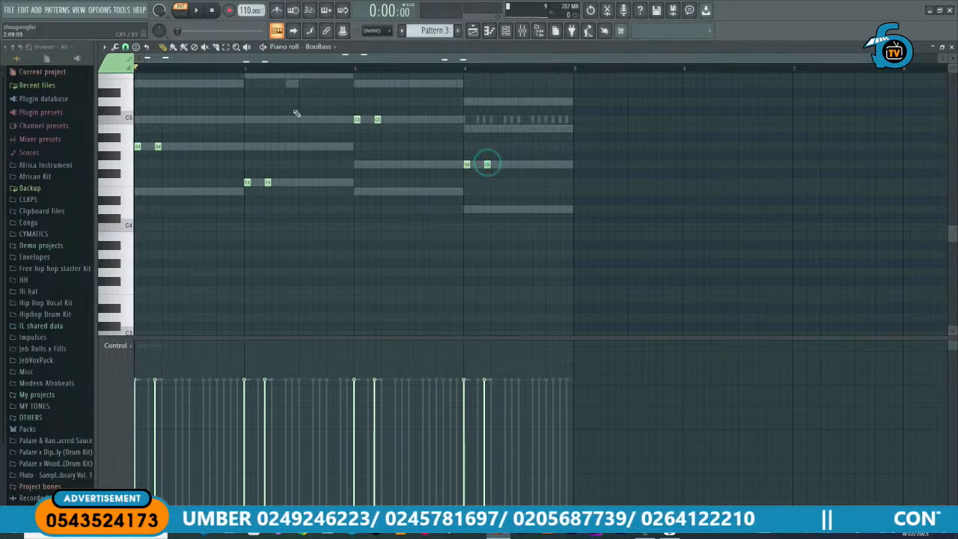
scroll(280, 187, up, 3)
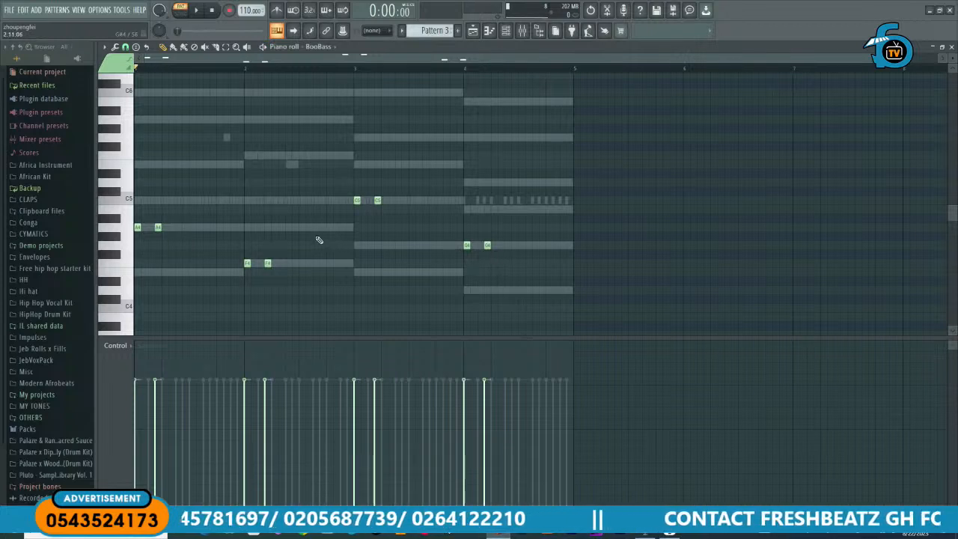
key(space)
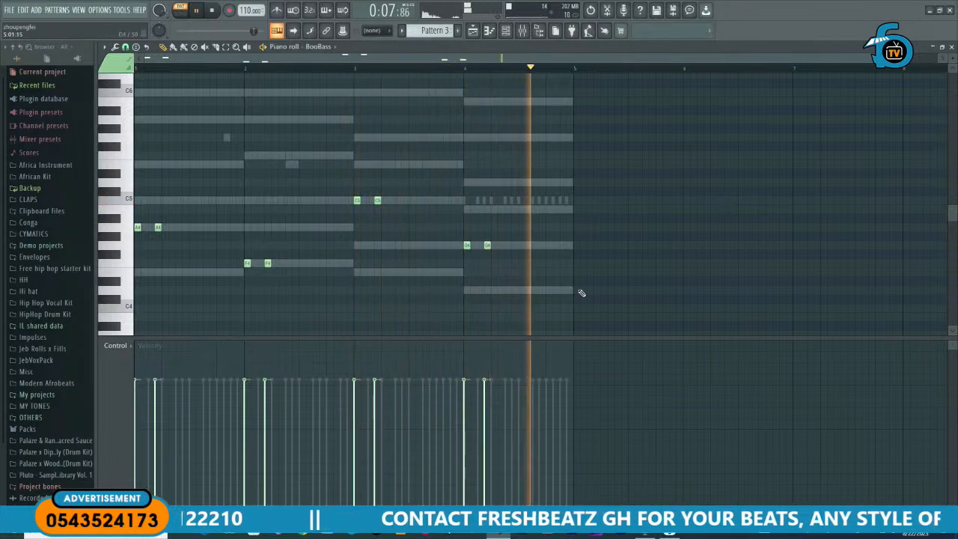
key(space)
click(549, 246)
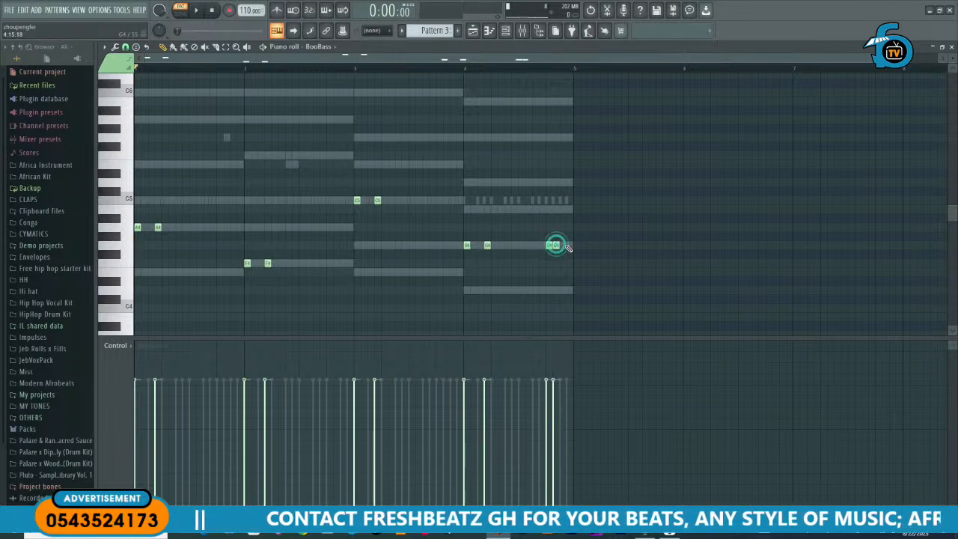
click(562, 246)
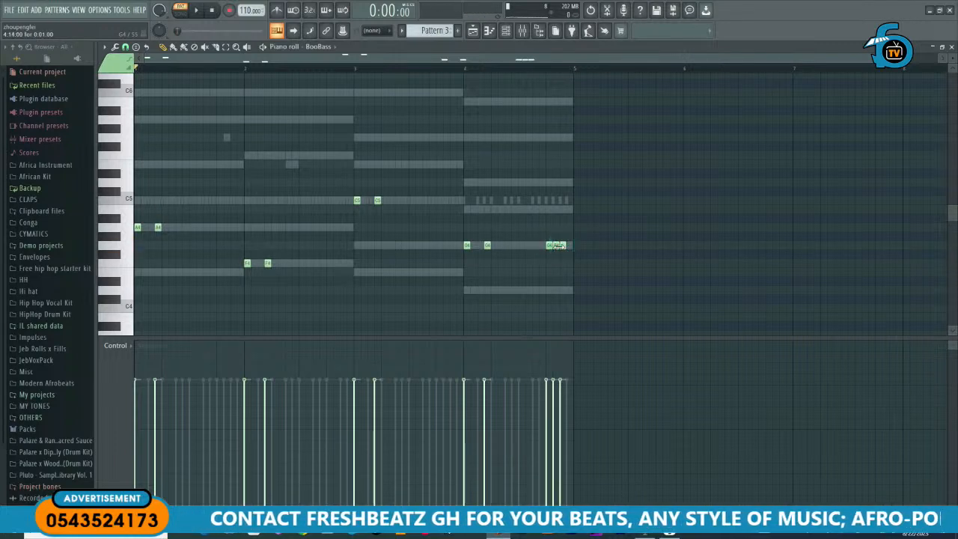
Step: Check the bass line in playback and add another G4 bass note at step 16 of bar 4
key(space)
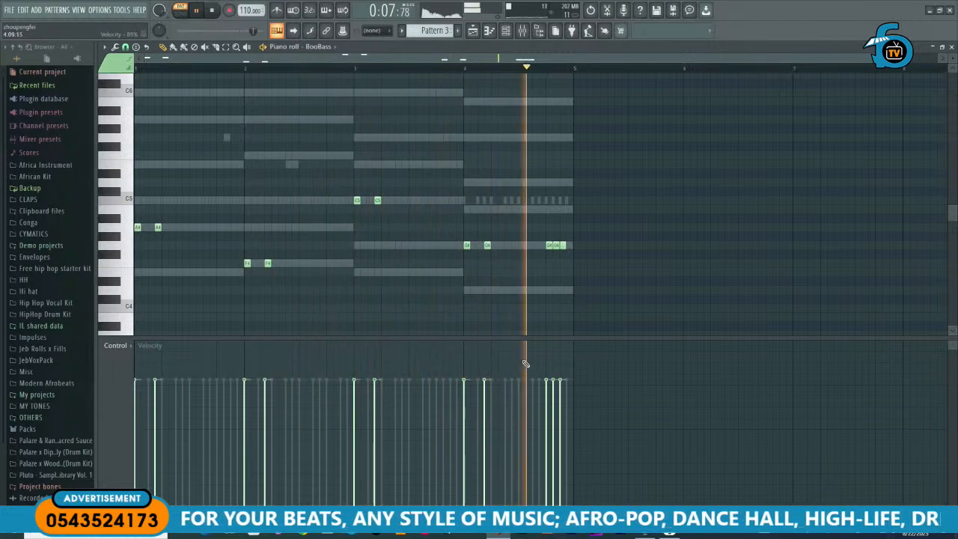
key(space)
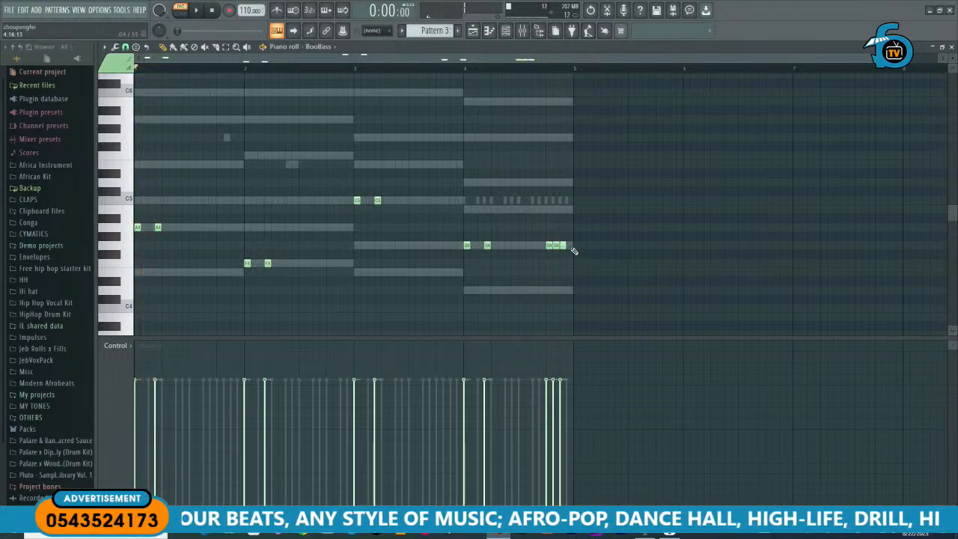
click(569, 246)
Step: Pan the last four G4 notes of bar 4 alternately about halfway right and left, and check them in playback
scroll(610, 310, up, 4)
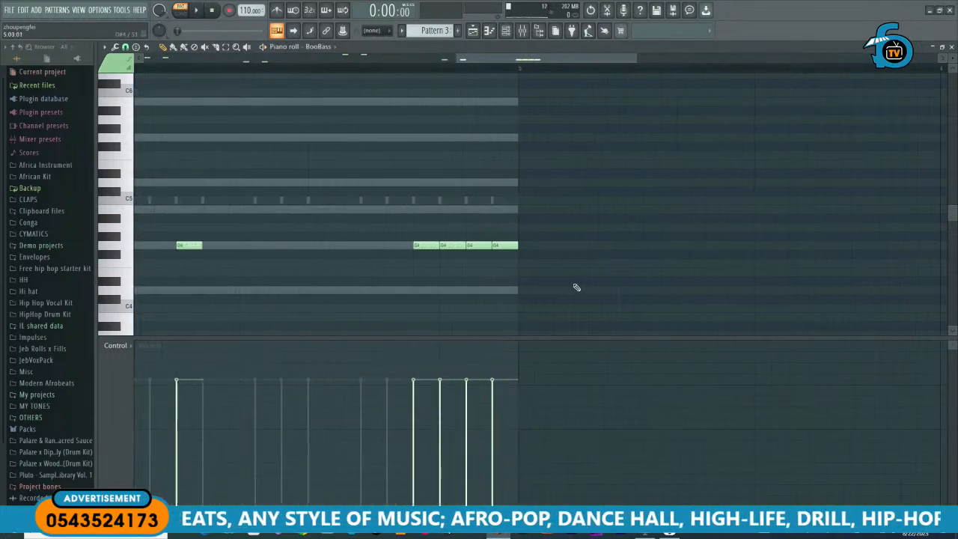
drag(545, 208, 353, 284)
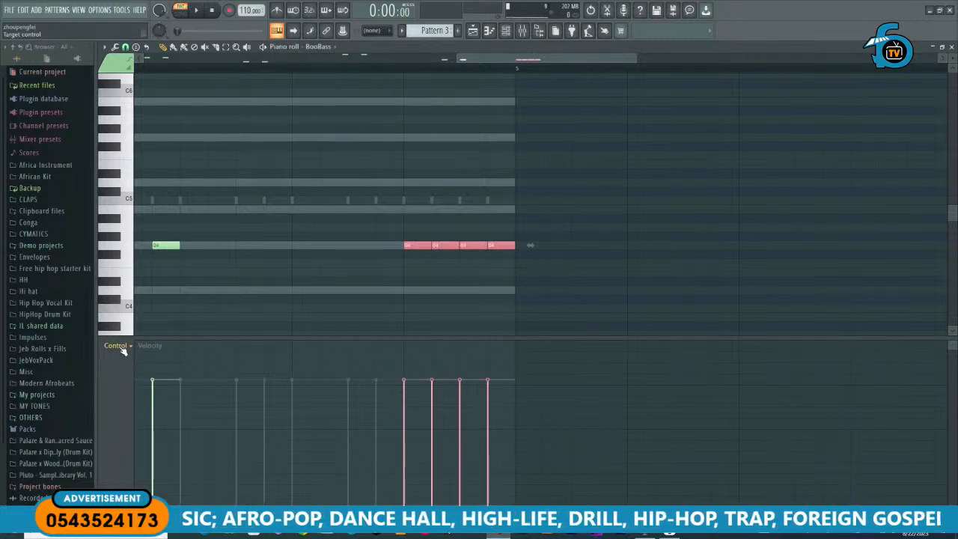
click(118, 347)
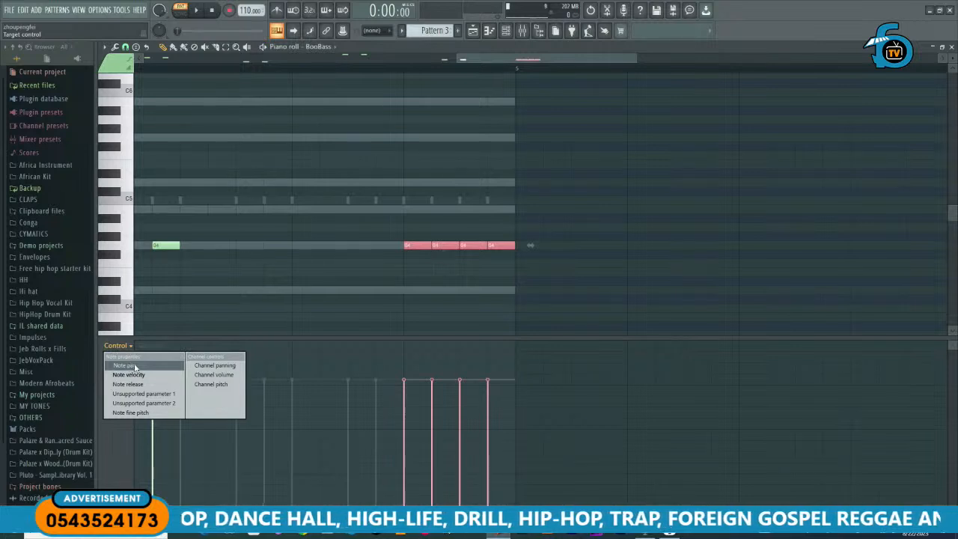
click(136, 367)
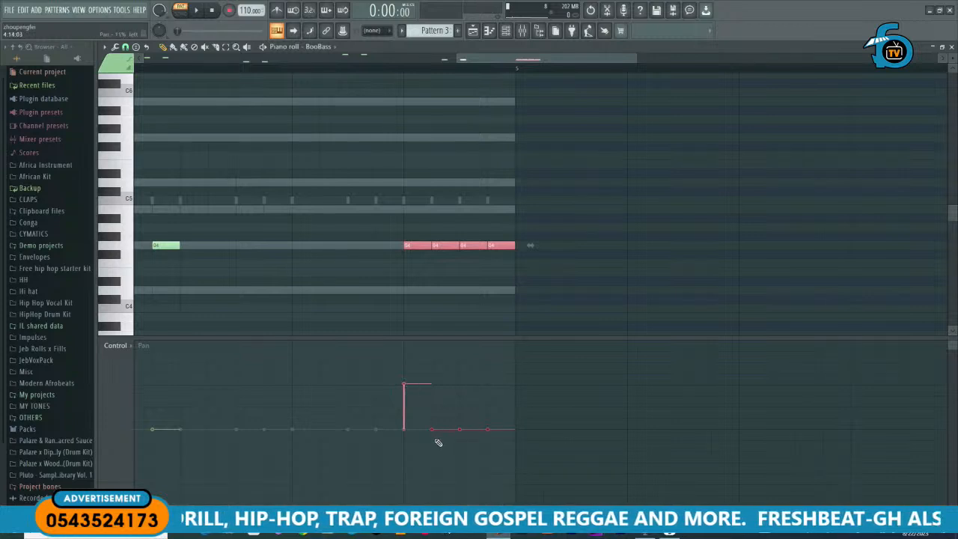
drag(435, 449, 435, 471)
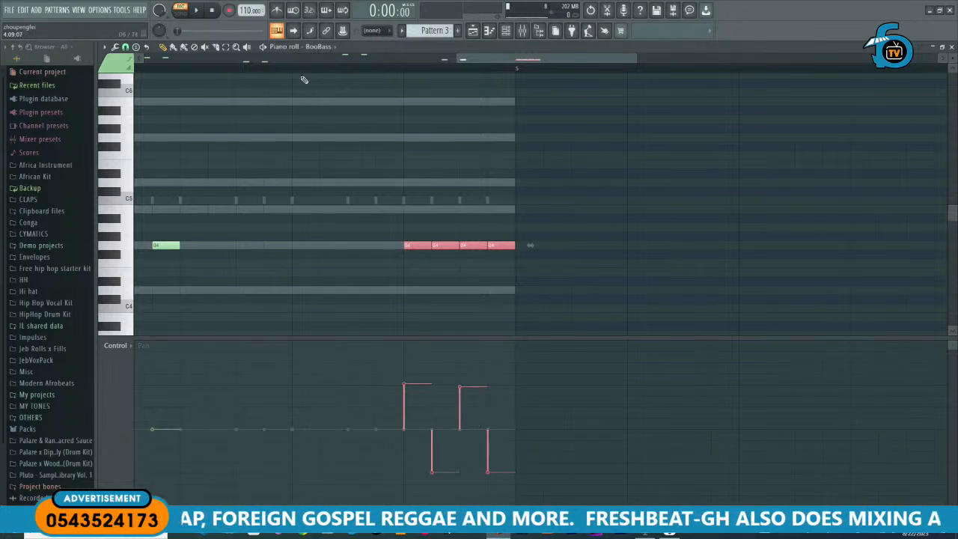
key(space)
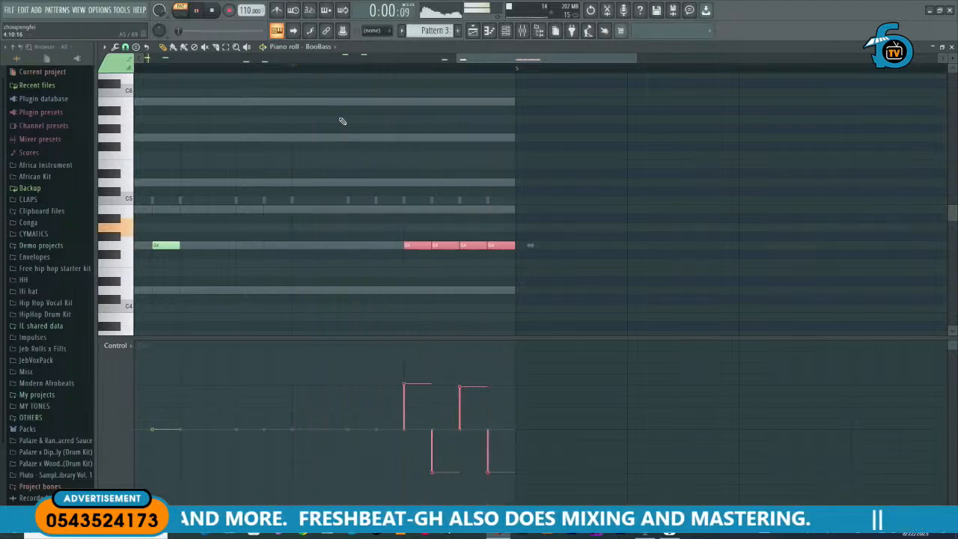
key(space)
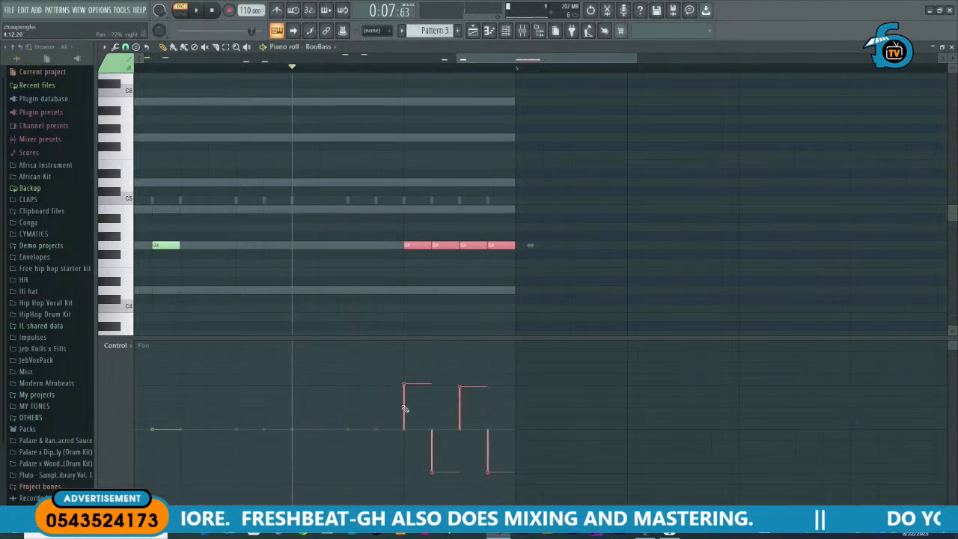
Step: Try panning the last four G4 notes alternately fully right and fully left, and check them in playback
drag(405, 365, 405, 339)
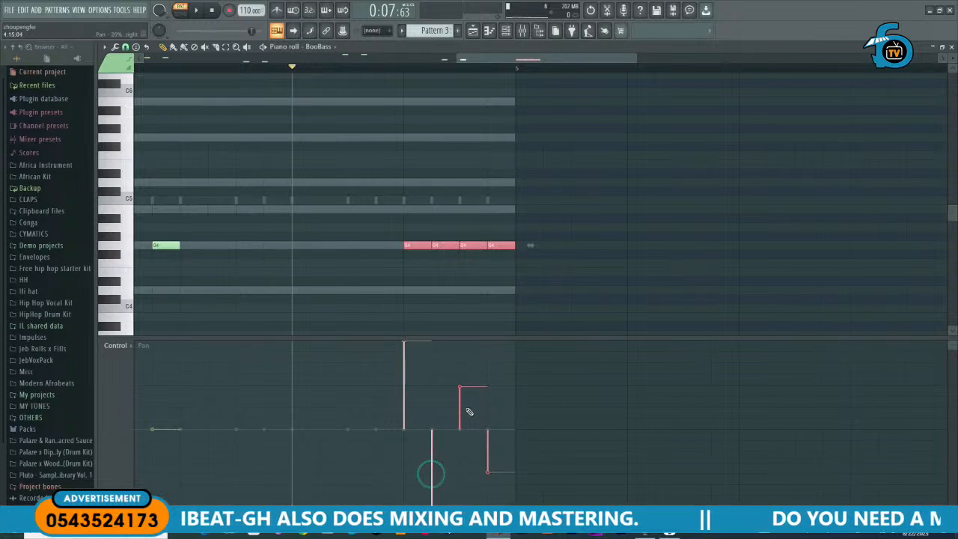
drag(460, 386, 463, 293)
key(space)
key(space)
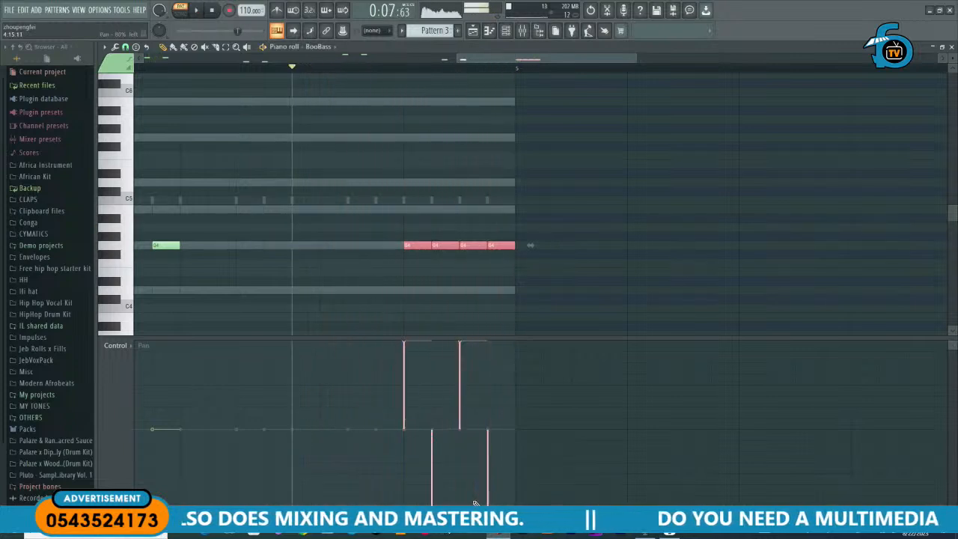
Step: Reduce the alternating right and left pan of the last four G4 notes to about half and close the piano roll
drag(410, 347, 411, 391)
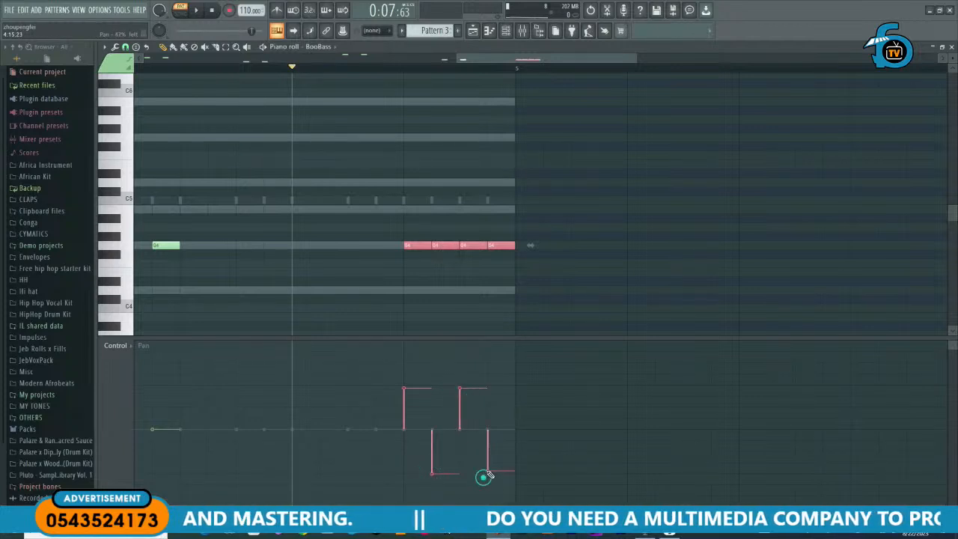
ctrl+scroll(534, 239, down, 5)
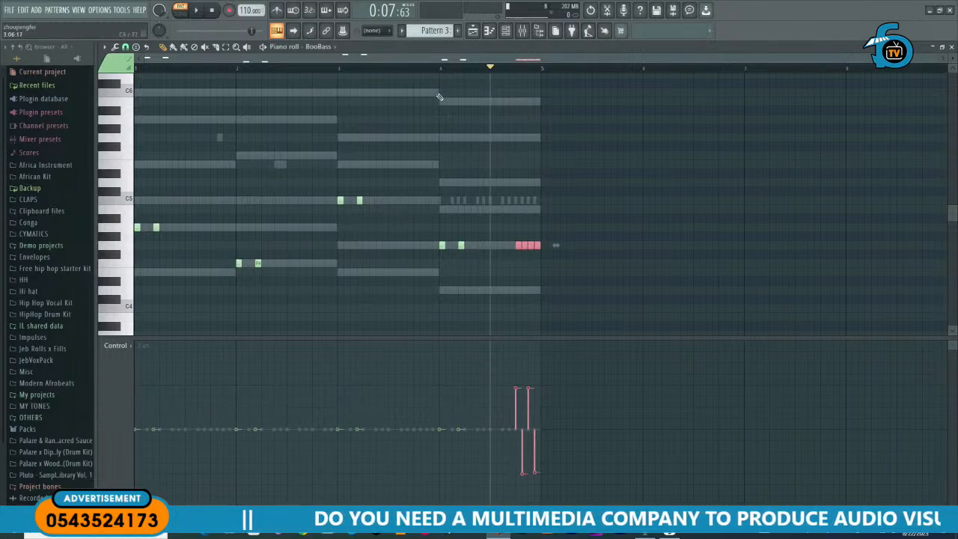
click(952, 46)
Step: Play the pattern, unmute the L. GUITAR channel and adjust its volume
key(space)
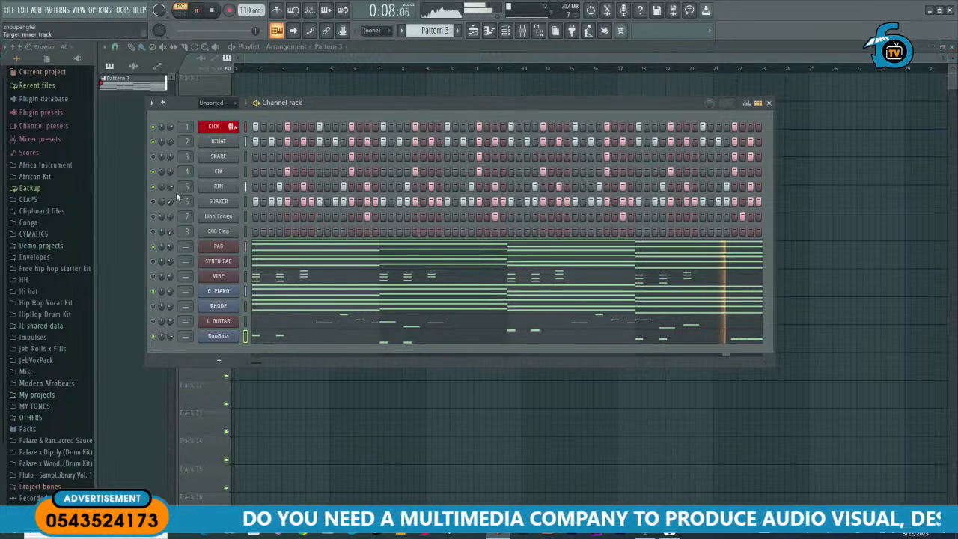
click(153, 320)
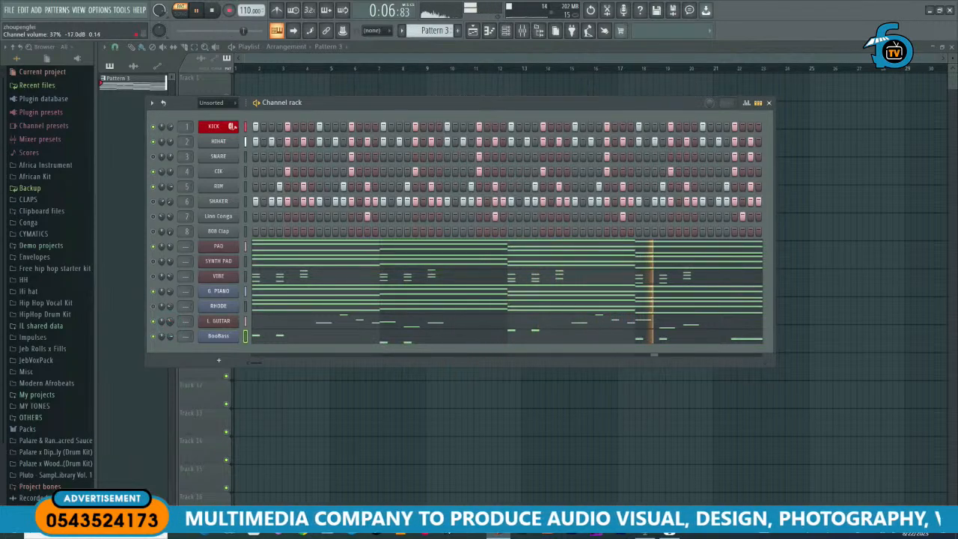
click(170, 320)
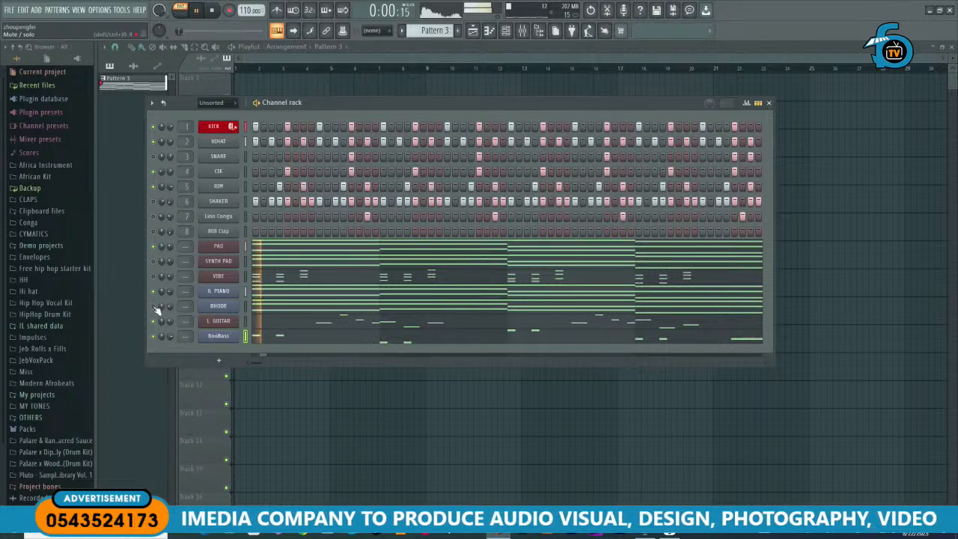
Step: Unmute the RHODE, VIBE and SYNTH PAD channels and adjust the RHODE and SYNTH PAD volumes during playback
click(153, 306)
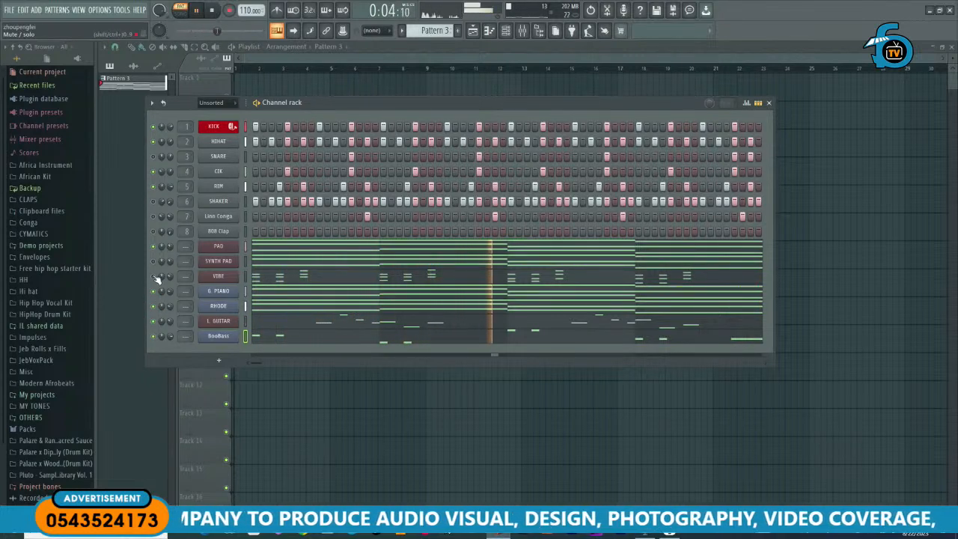
click(154, 277)
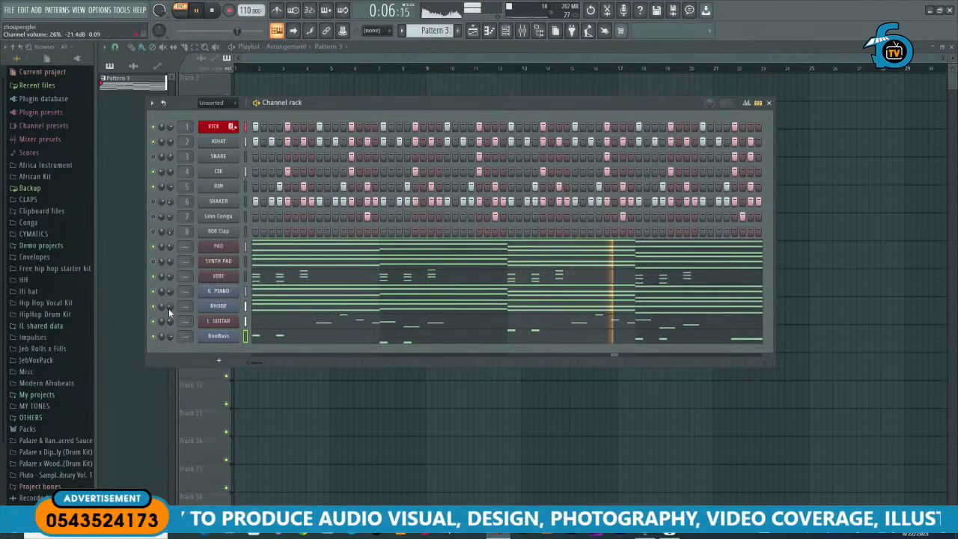
click(168, 305)
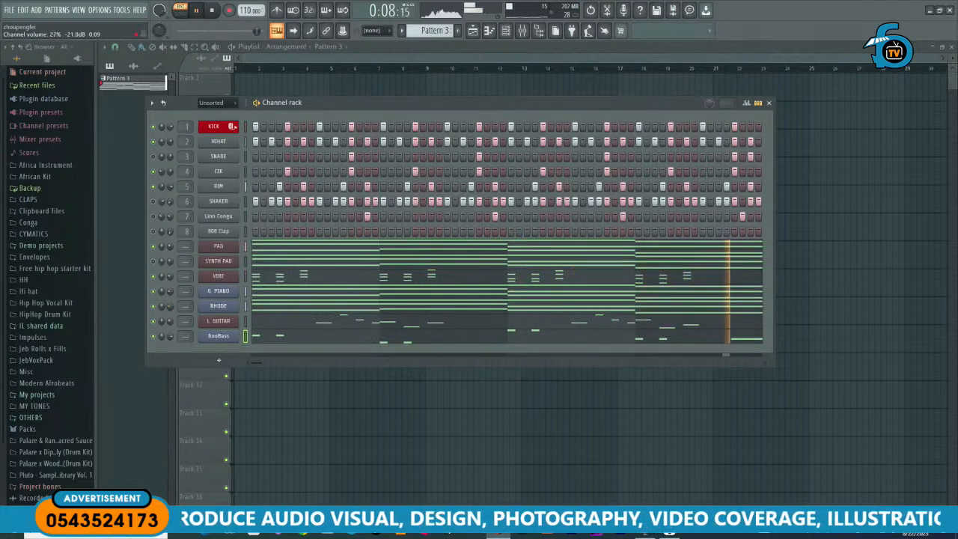
click(155, 261)
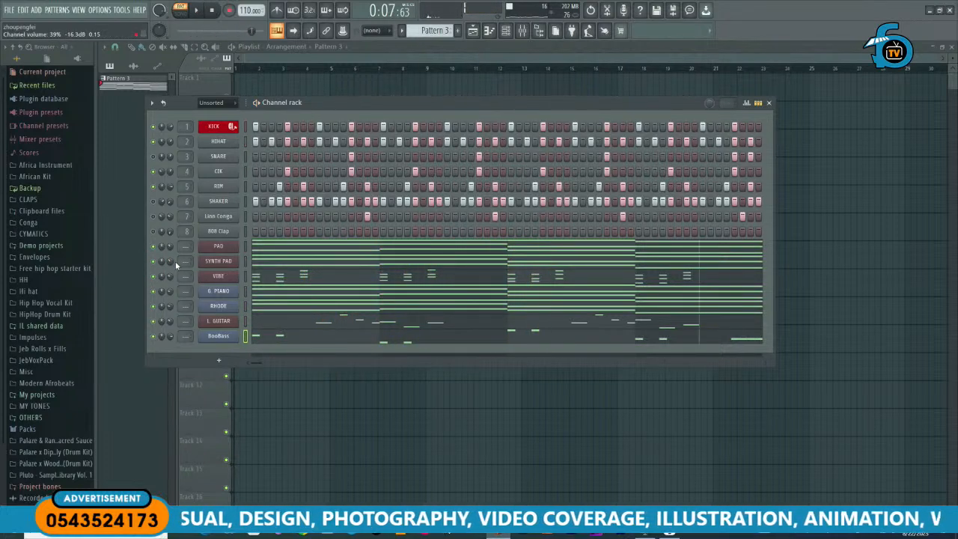
click(168, 263)
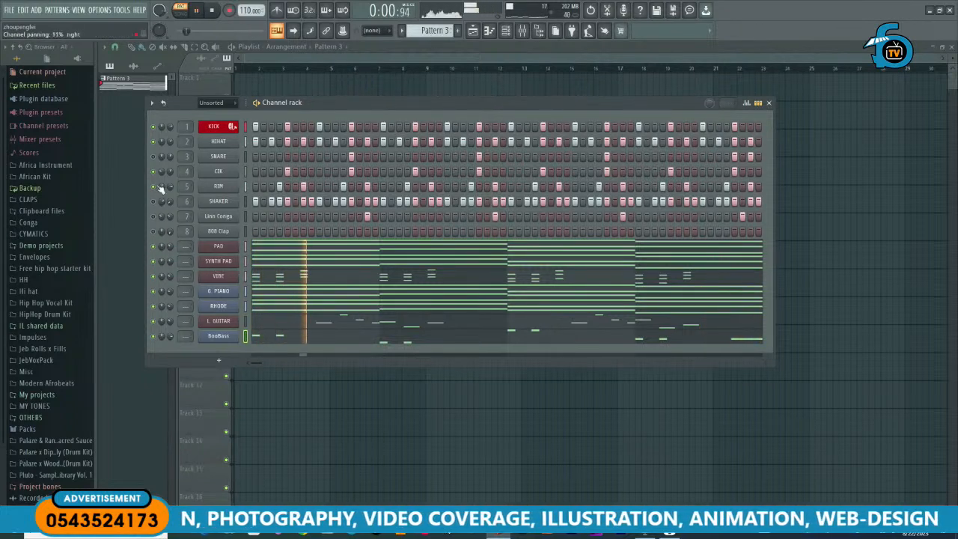
Step: Unmute the SNARE, SHAKER and Linn Conga channels
click(154, 156)
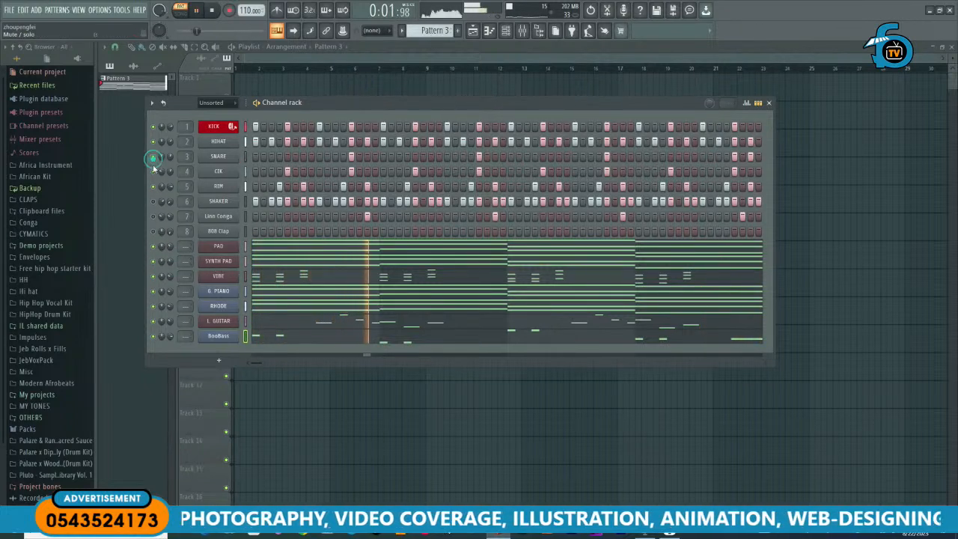
click(154, 202)
click(153, 216)
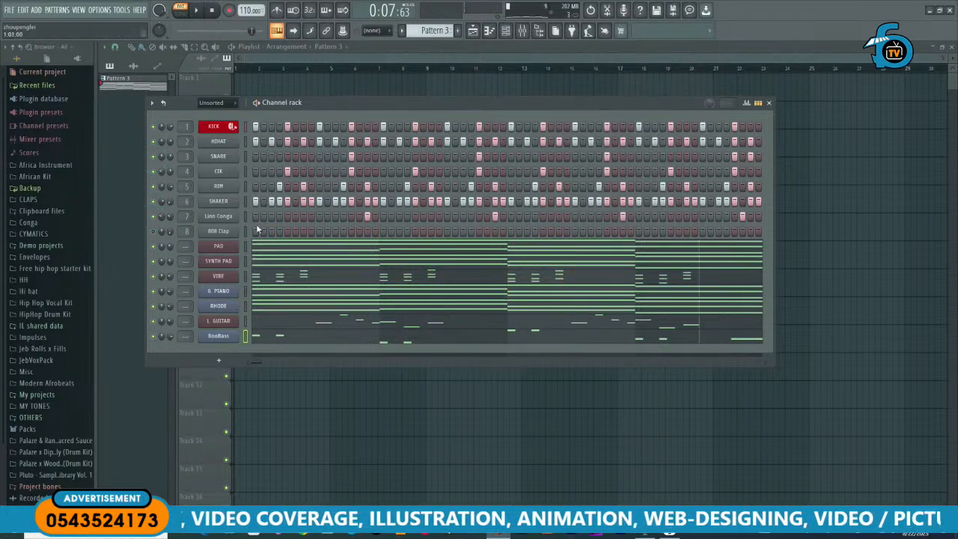
Step: Reposition the channel rack and insert a Morphine synth channel from the BooBass channel
drag(371, 101, 404, 81)
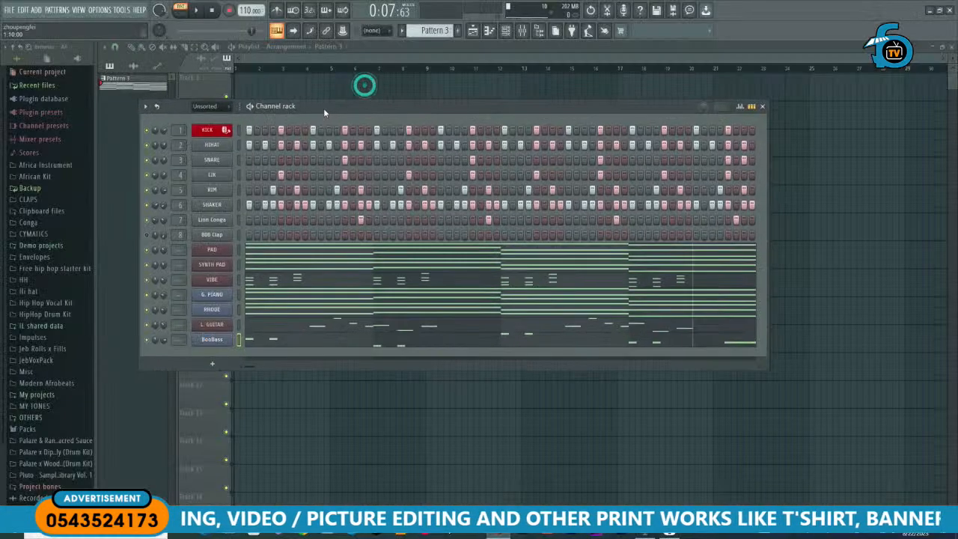
drag(323, 108, 283, 81)
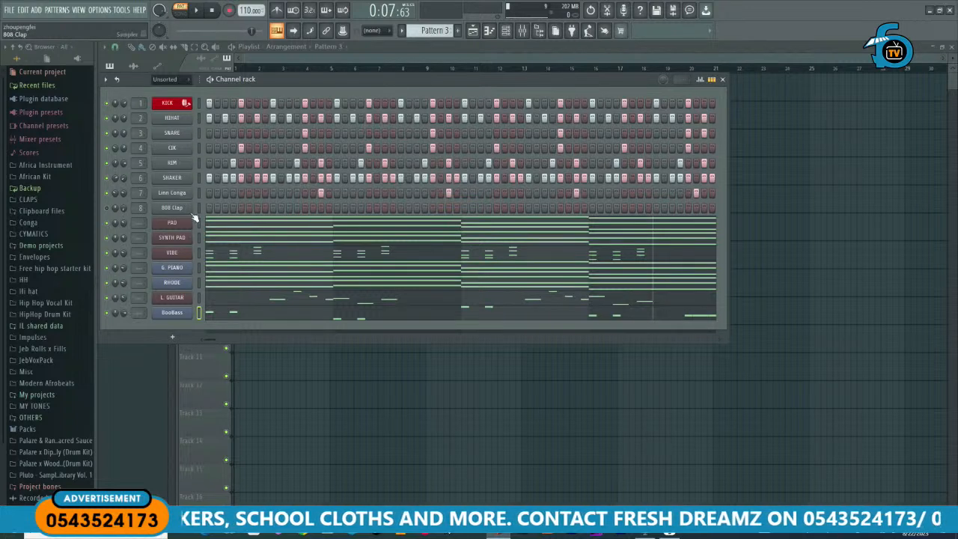
right_click(174, 315)
mouse_move(247, 381)
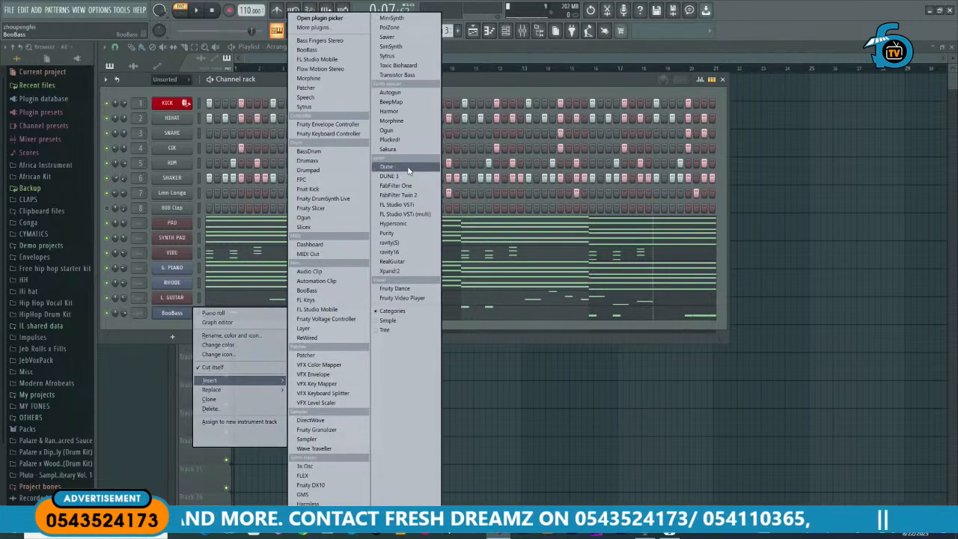
click(393, 121)
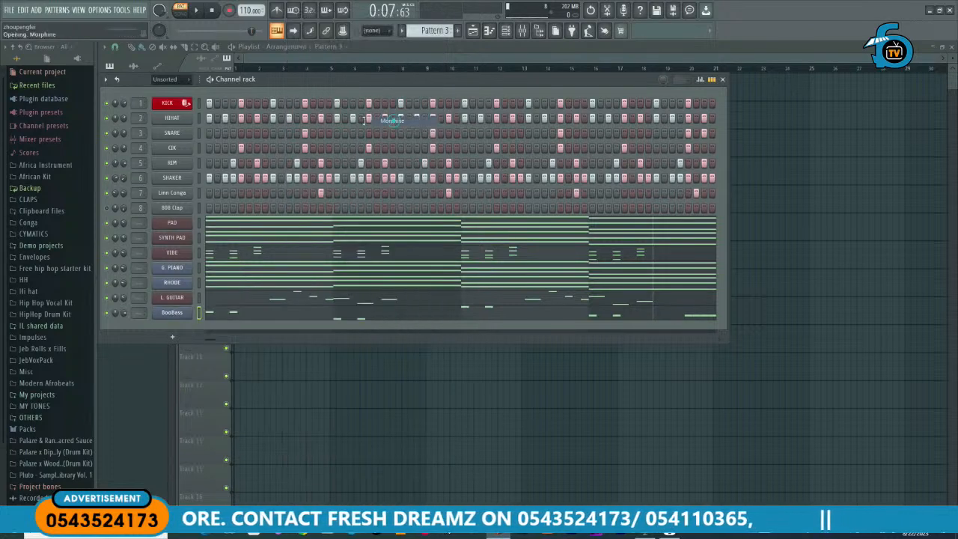
Step: Audition the trombone presets in Morphine's Brass & Wind bank, load BRS Tromboner FG and close the plugin
click(249, 177)
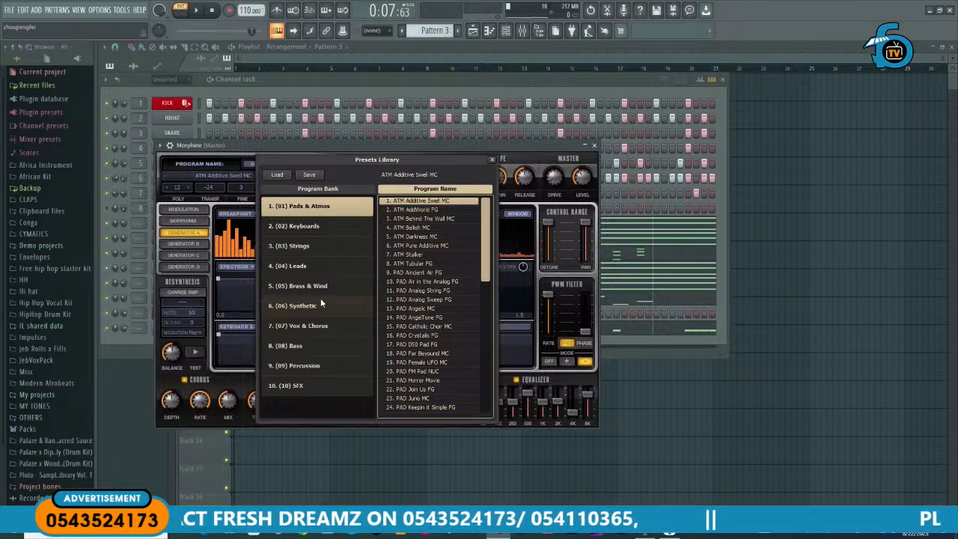
click(293, 286)
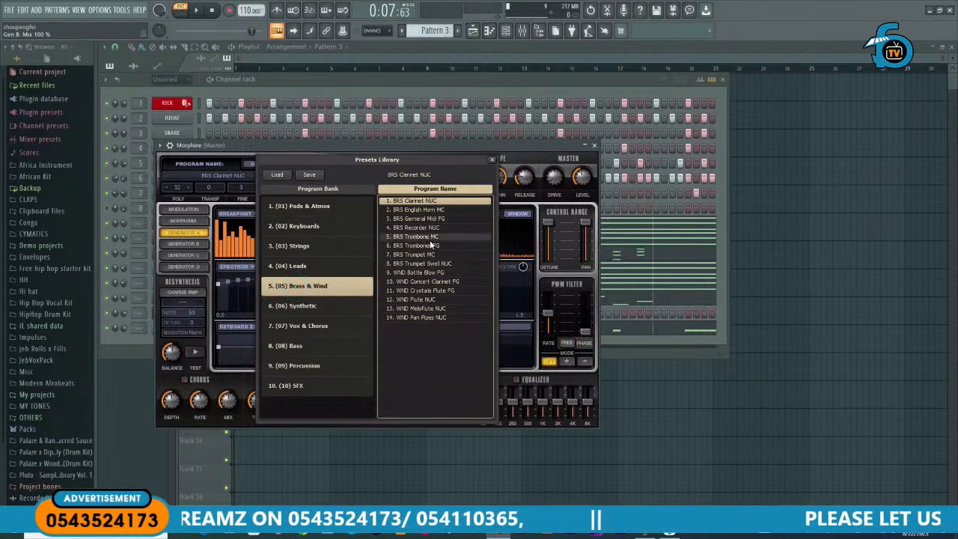
click(428, 238)
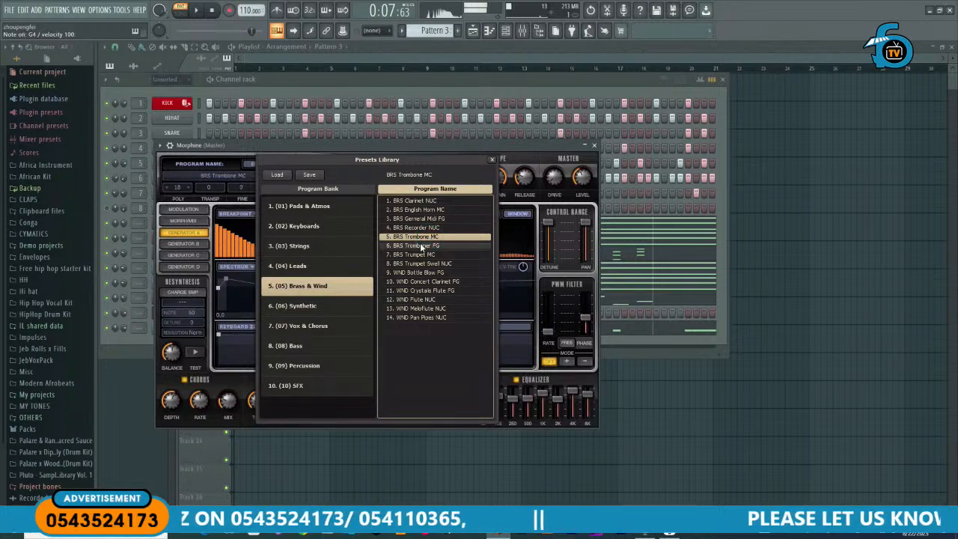
click(422, 247)
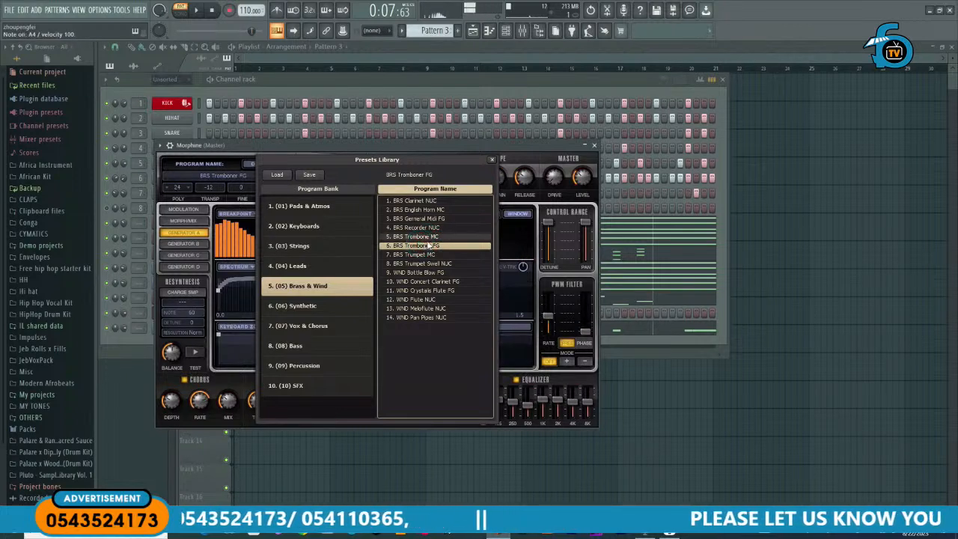
click(595, 146)
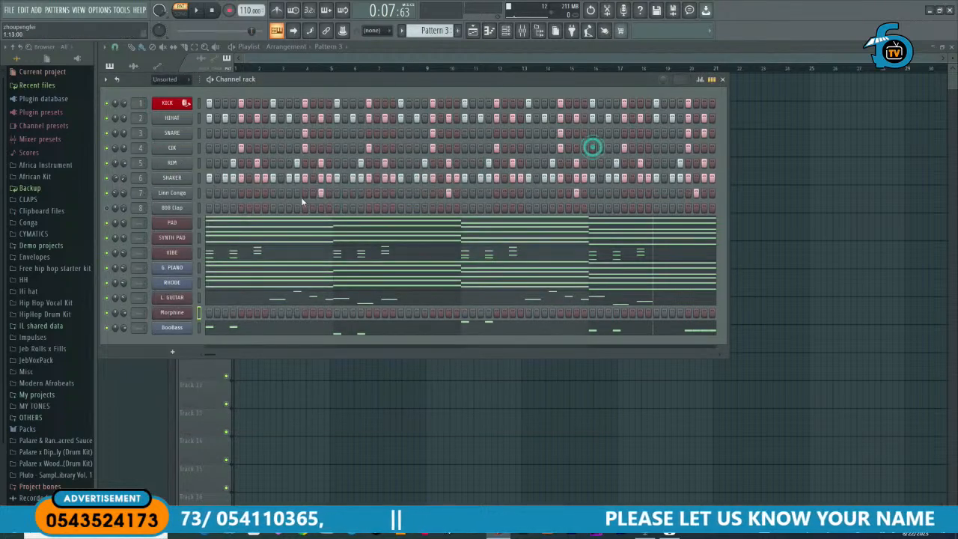
Step: Rename the Morphine channel as TROMBONE
right_click(166, 315)
click(240, 335)
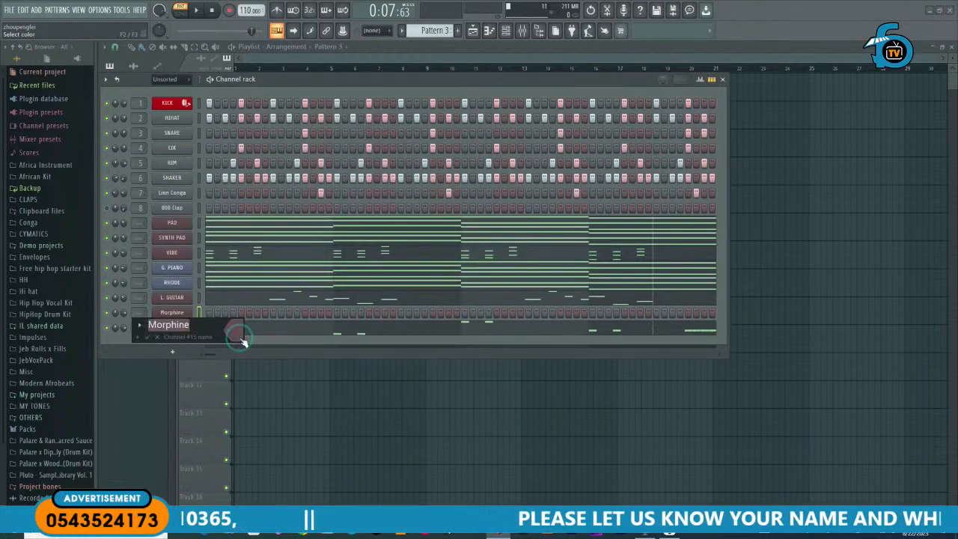
key(BackSpace)
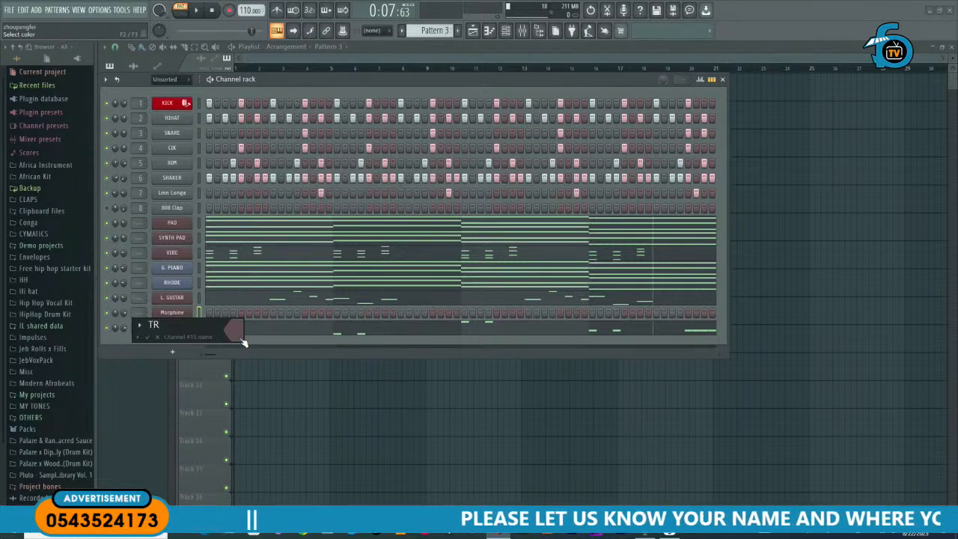
text(TROMBONE)
key(Return)
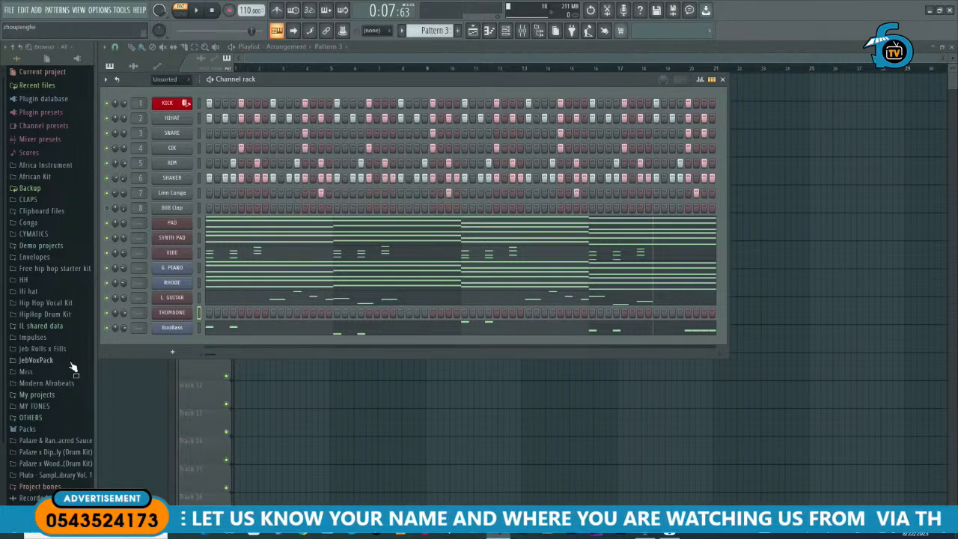
Step: Expand the Packs folder in the browser to look through its sample categories
click(39, 430)
scroll(39, 419, down, 5)
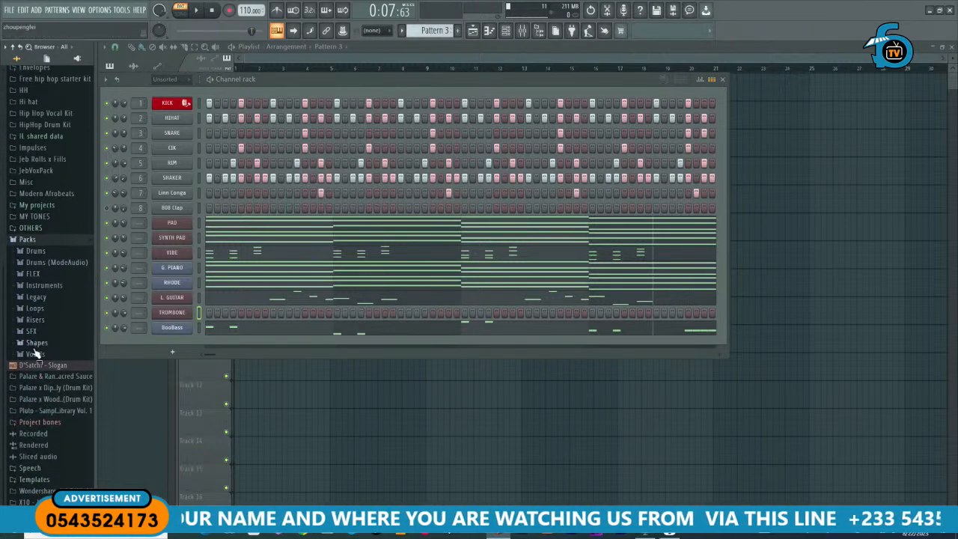
Step: Open the Vintage drum samples under Packs, Legacy, Drums in the sample browser
click(35, 253)
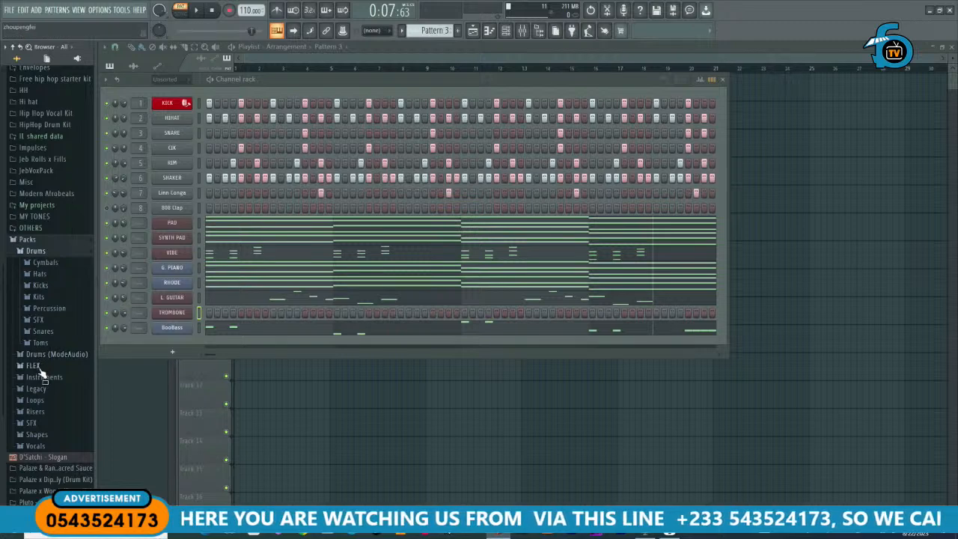
click(35, 251)
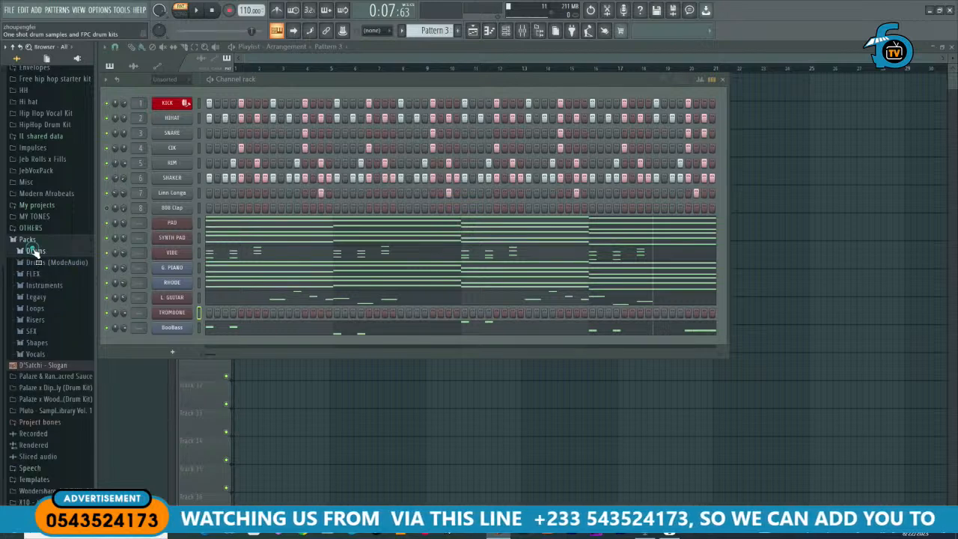
click(36, 297)
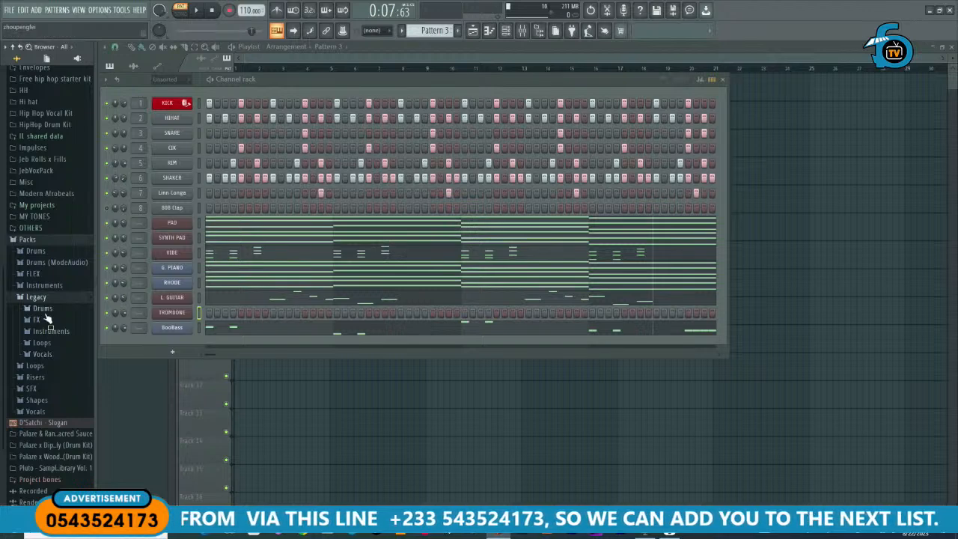
click(43, 310)
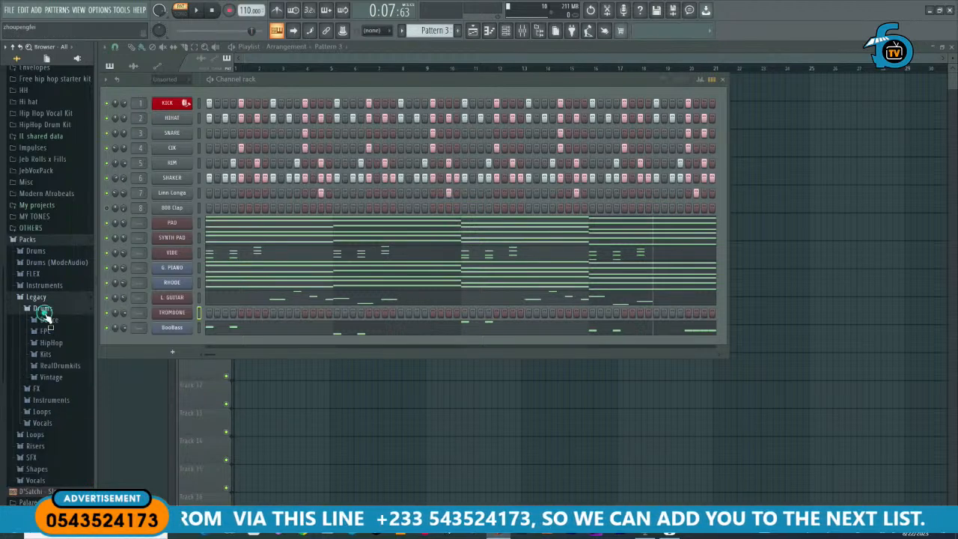
click(48, 379)
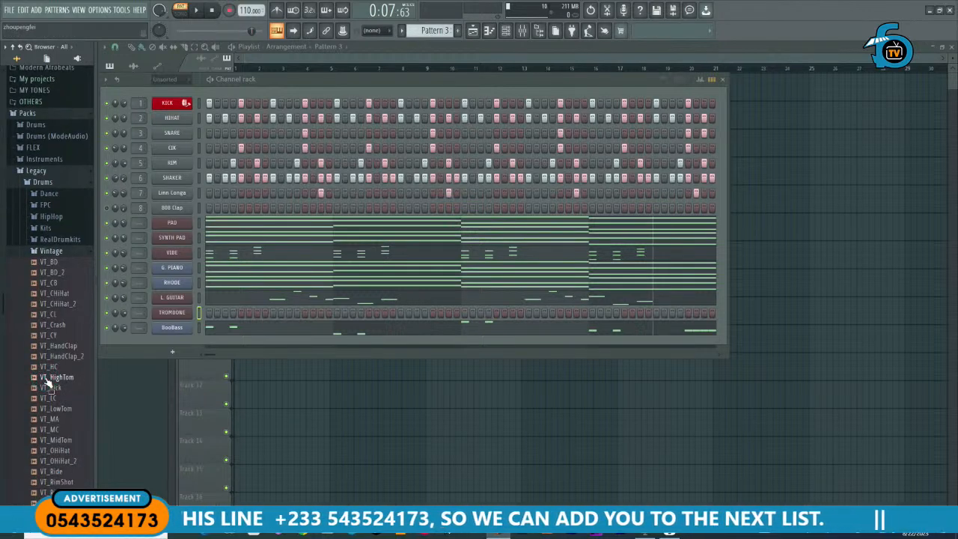
Step: Audition the VT_CL sample and load it onto the 808 Clap channel in place of the current sound
click(49, 316)
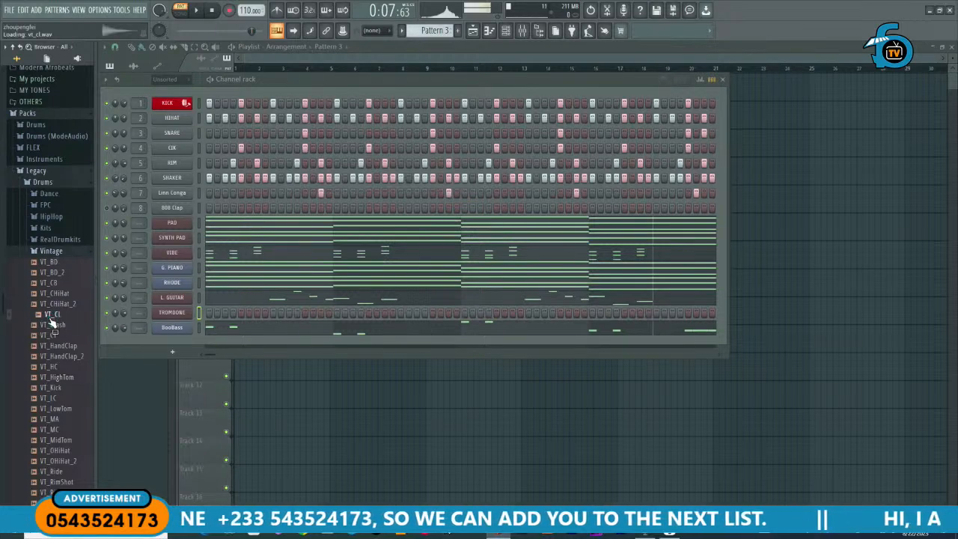
click(50, 318)
click(50, 317)
click(51, 318)
drag(51, 318, 173, 209)
Step: Audition the VT_MA sample and add it as a new channel below BooBass
scroll(60, 382, down, 2)
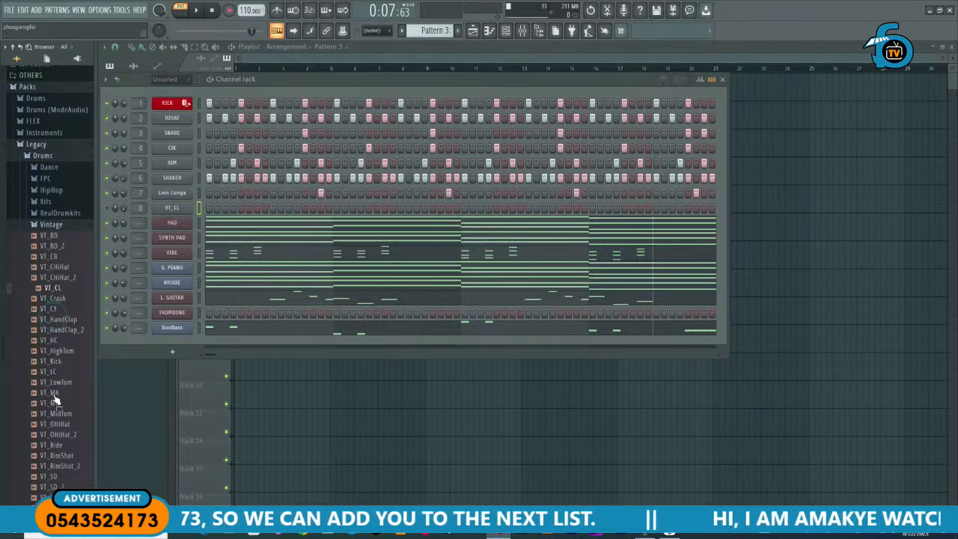
click(57, 358)
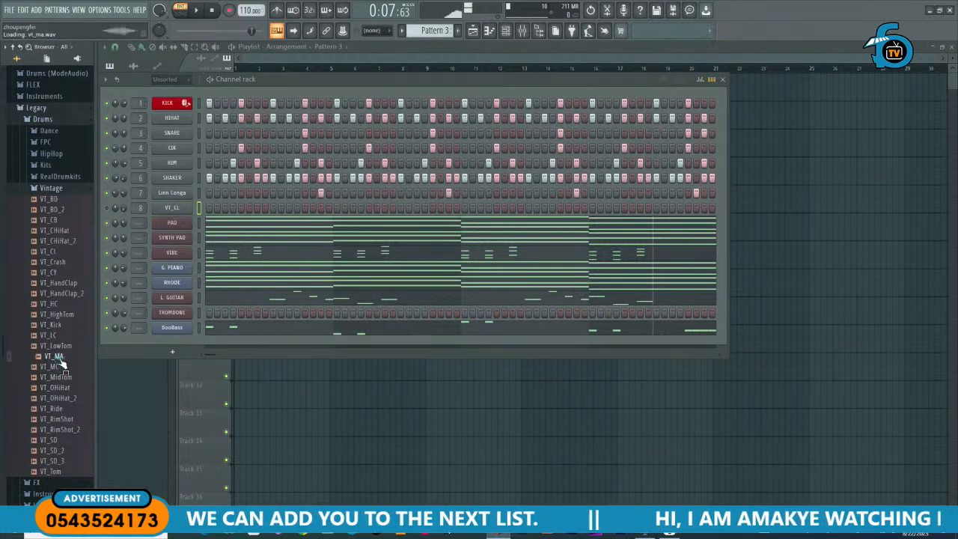
drag(57, 358, 153, 338)
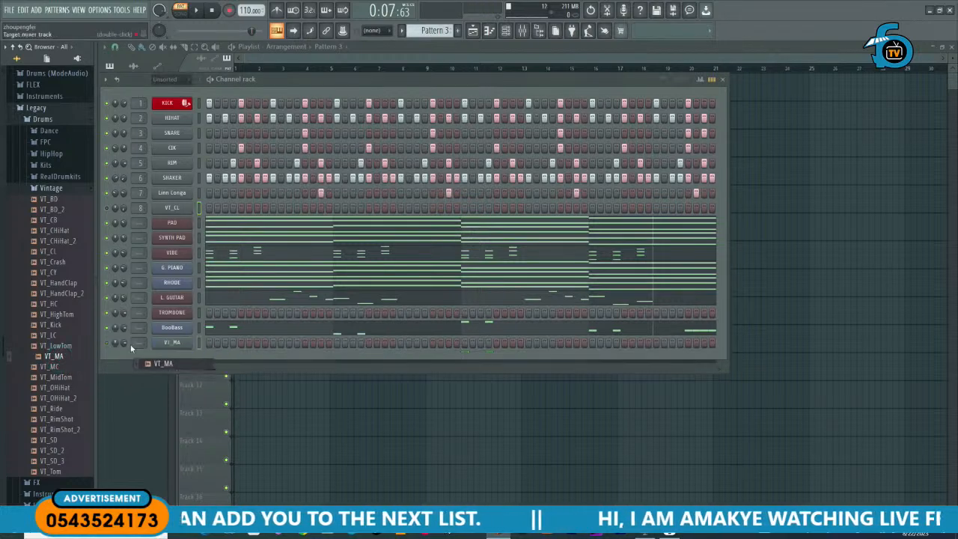
Step: Audition the open hi-hat samples, add VT_OHiHat as a new channel below VT_MA, and collapse the Legacy folder
click(60, 388)
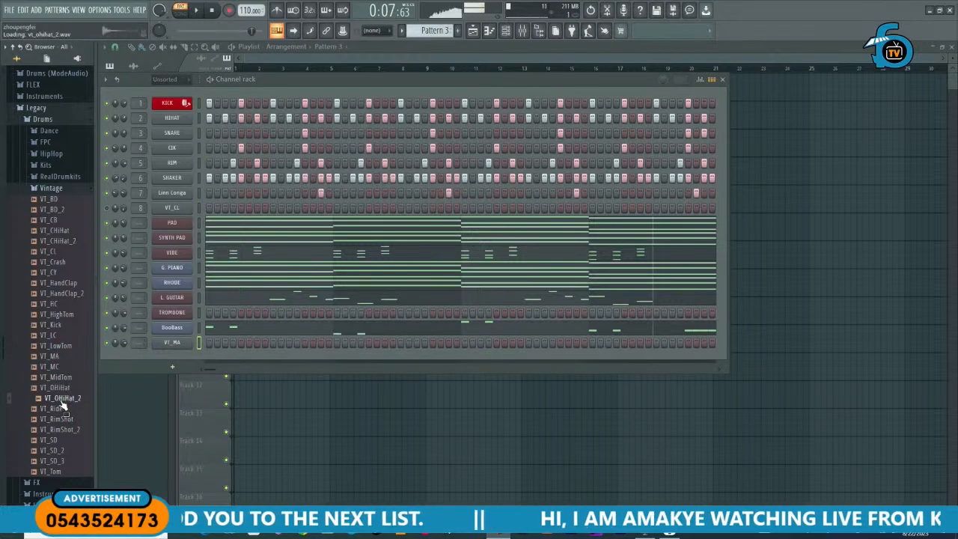
click(65, 399)
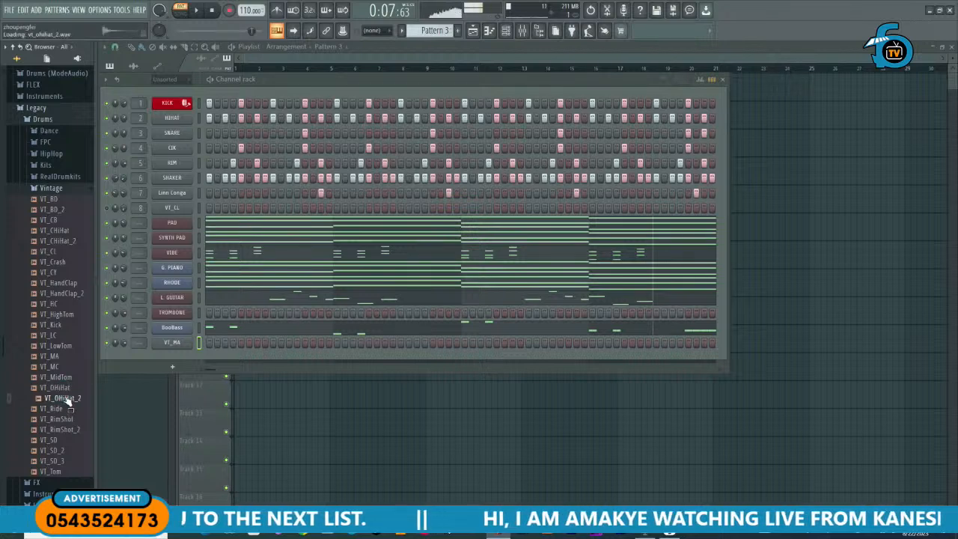
drag(60, 388, 181, 352)
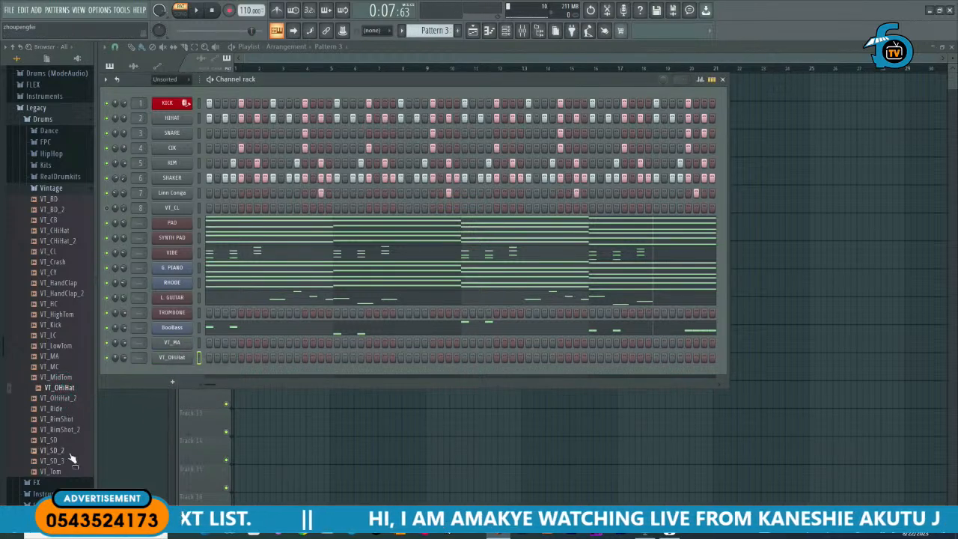
click(56, 189)
click(39, 171)
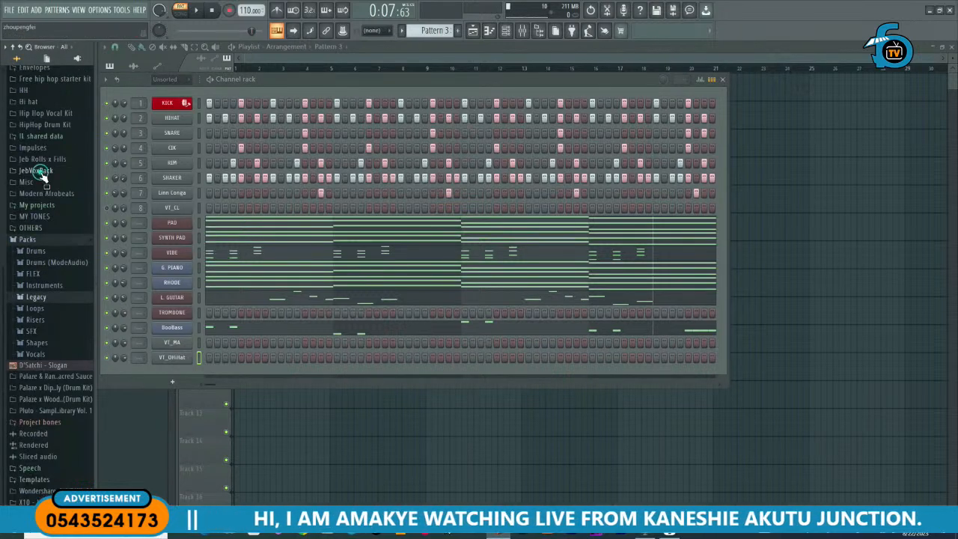
Step: Increase the VT_OHiHat sample's fade-out and trim, and set its channel volume to 45%
click(172, 358)
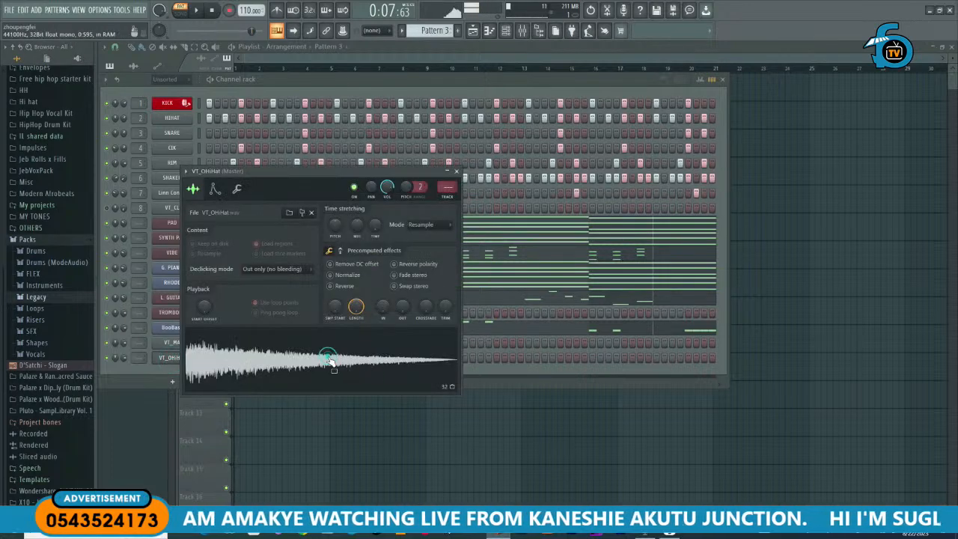
drag(401, 318, 449, 286)
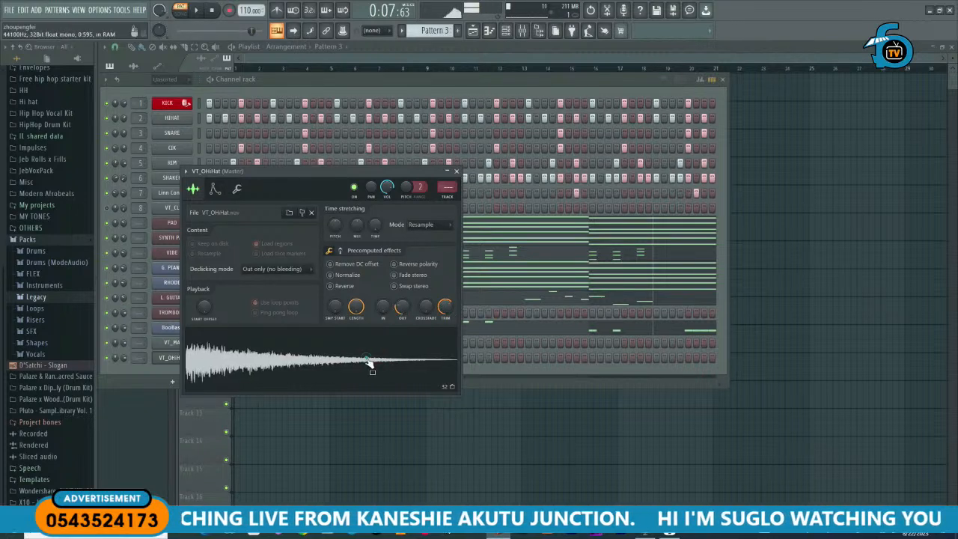
click(365, 359)
drag(387, 188, 386, 193)
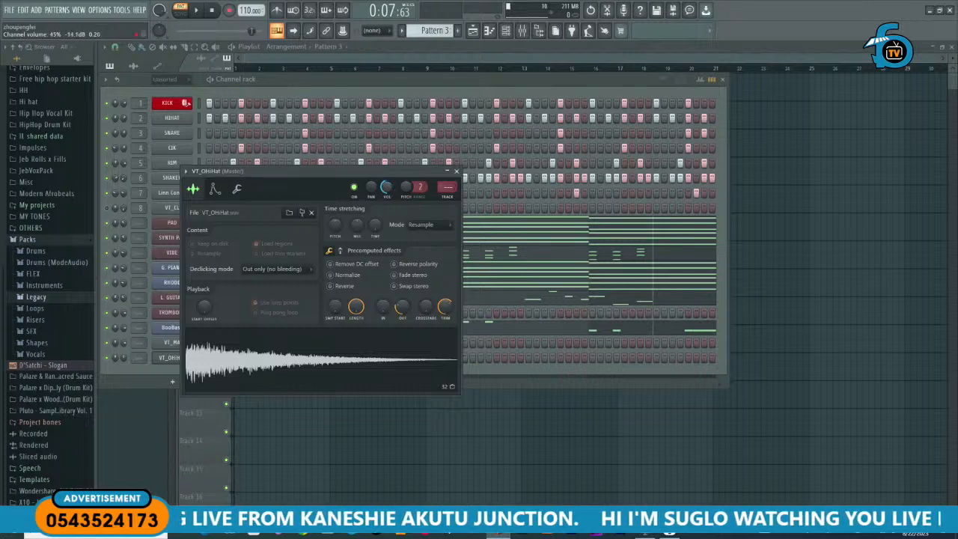
click(456, 172)
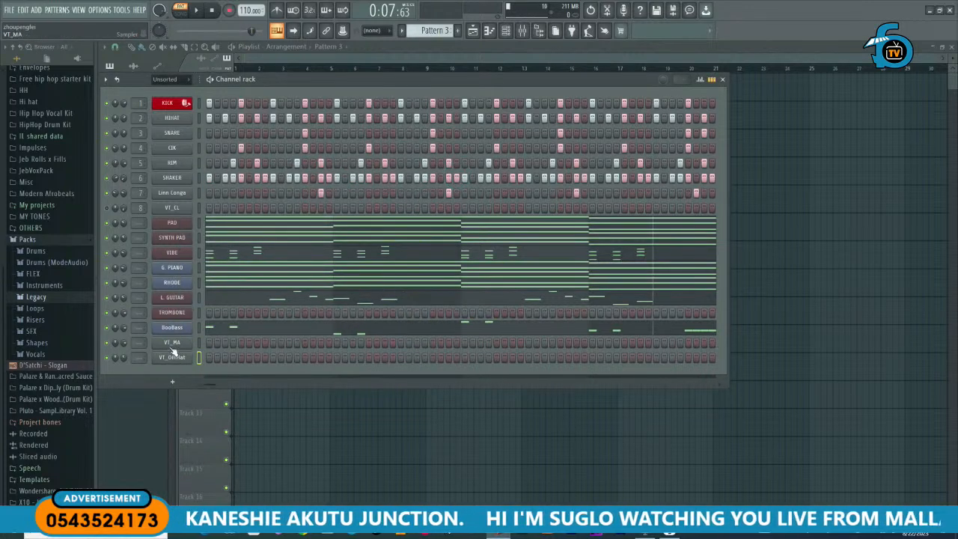
Step: Program VT_MA hits every four steps from step 1, and VT_OHiHat hits every four steps from step 3
click(208, 342)
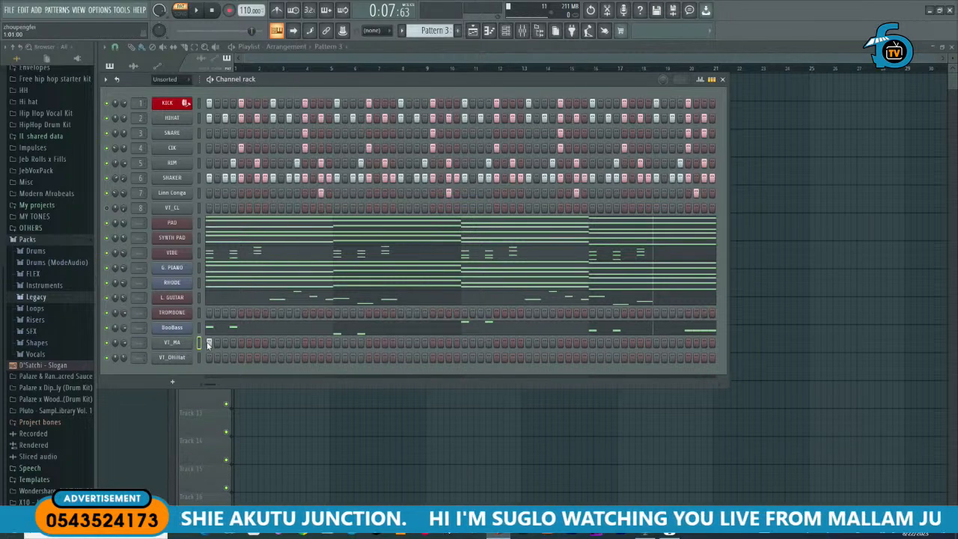
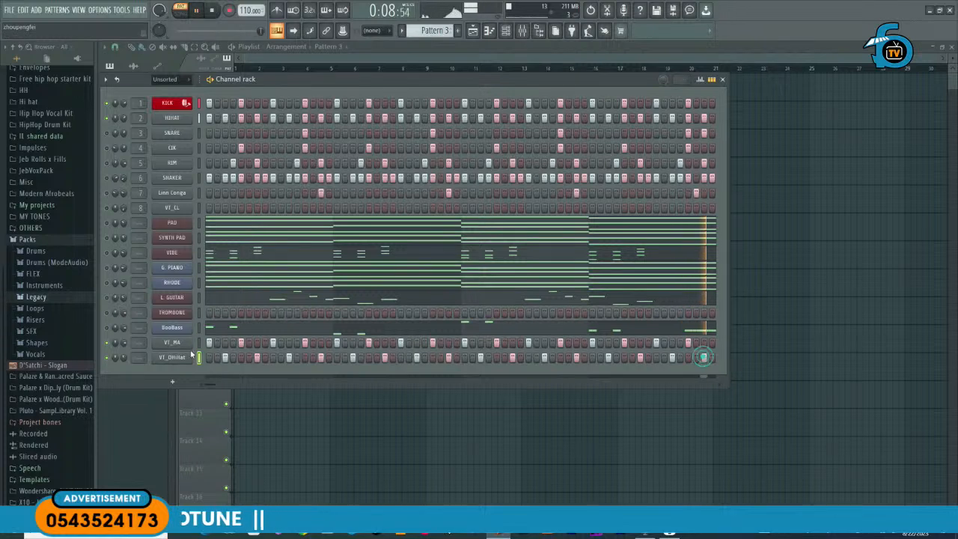
Step: Balance the VT_MA and VT_OHiHat volumes during playback, with VT_OHiHat at about 50%, and unmute the RIM and SHAKER channels
scroll(126, 358, down, 3)
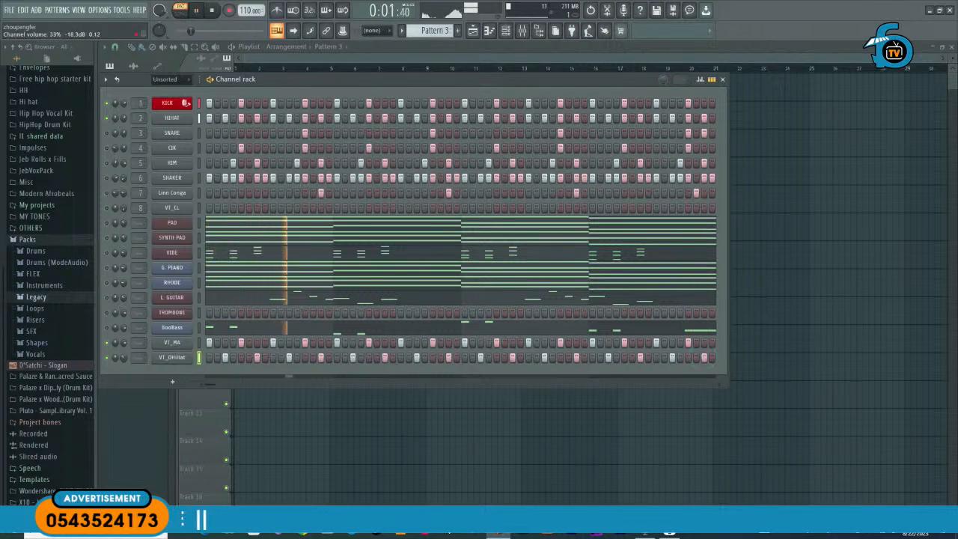
drag(124, 352, 123, 325)
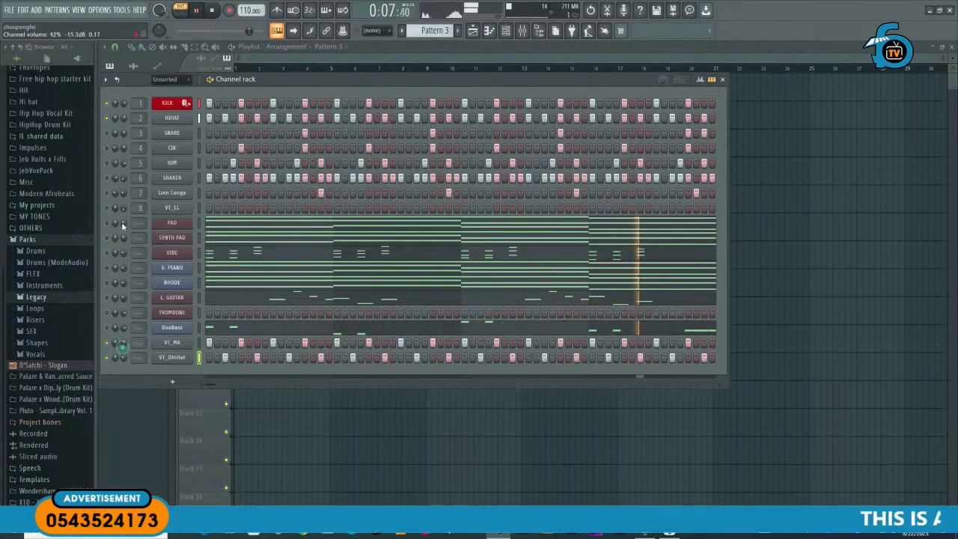
click(107, 178)
click(107, 164)
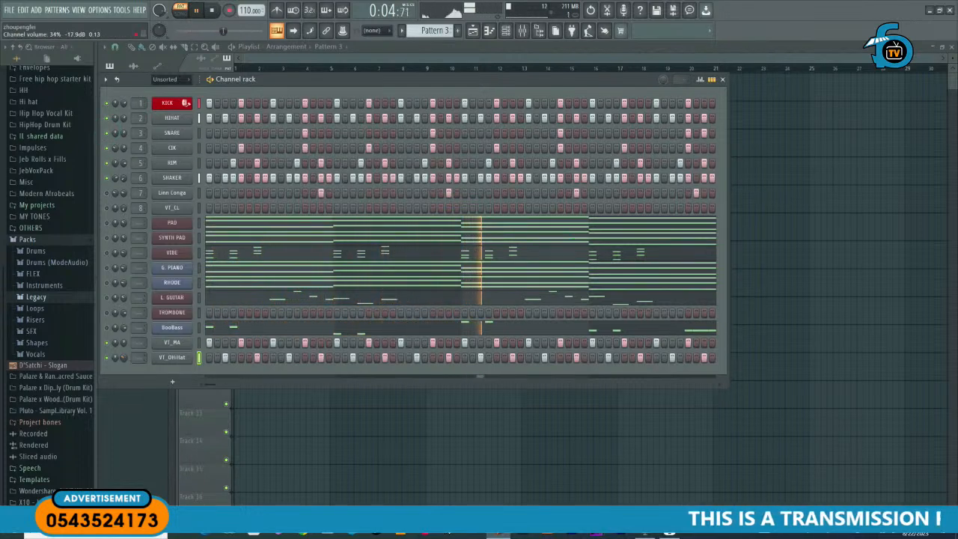
drag(123, 357, 123, 342)
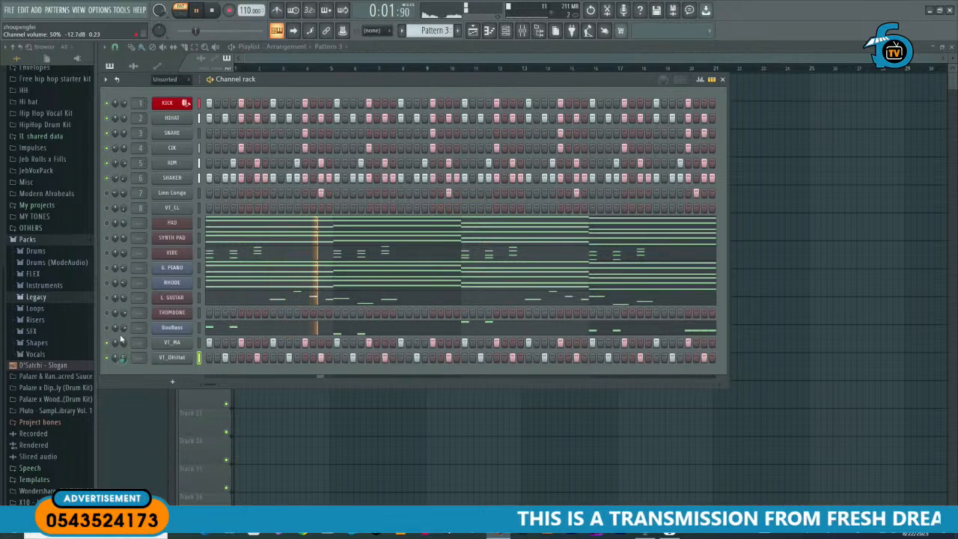
Step: Unmute the PAD channel and write one-step A5 notes on the third step of every beat in TROMBONE bars 1 and 2
click(105, 224)
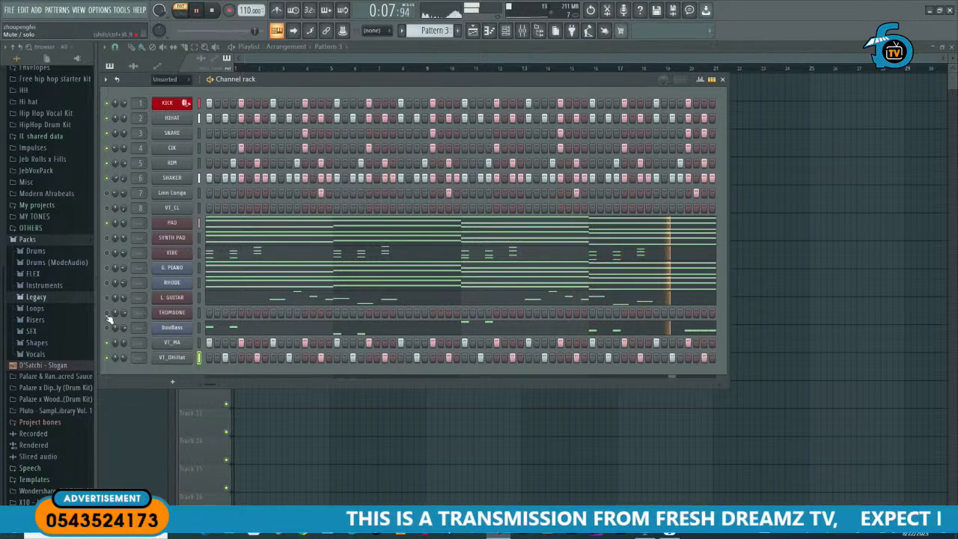
right_click(197, 312)
click(222, 314)
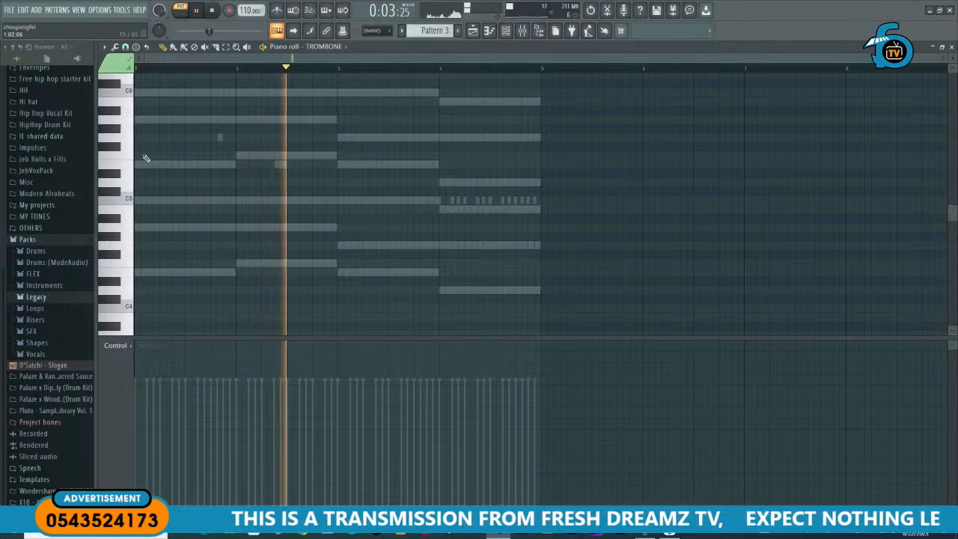
scroll(131, 140, up, 3)
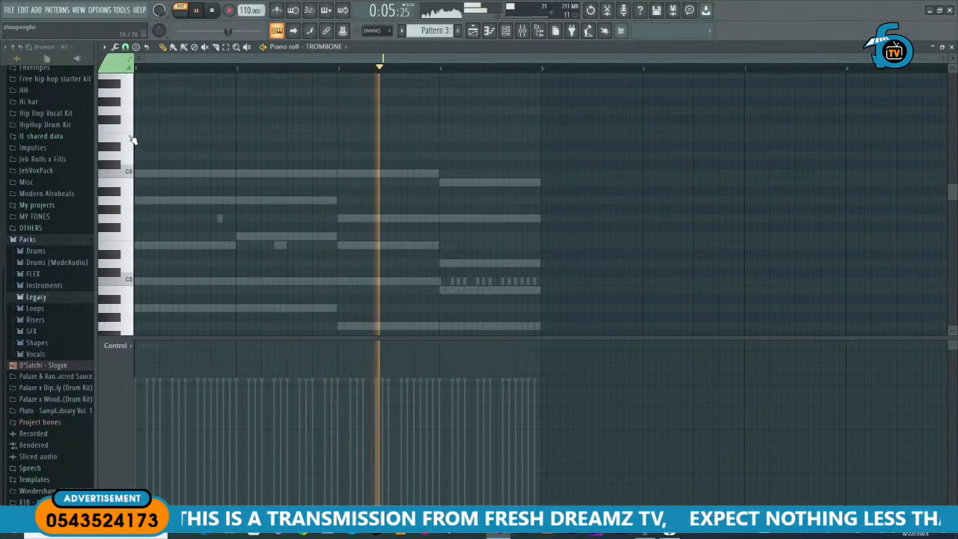
ctrl+scroll(143, 224, up, 3)
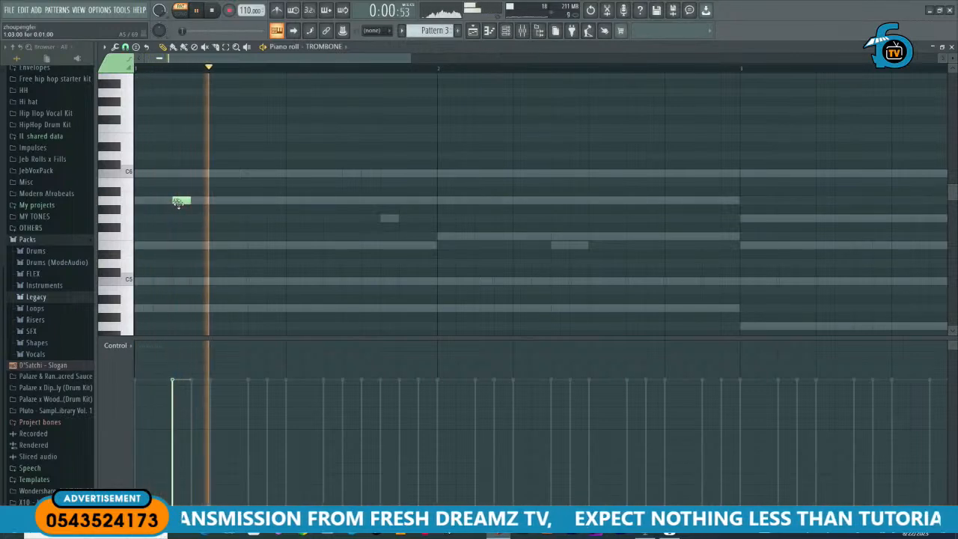
key(space)
click(253, 201)
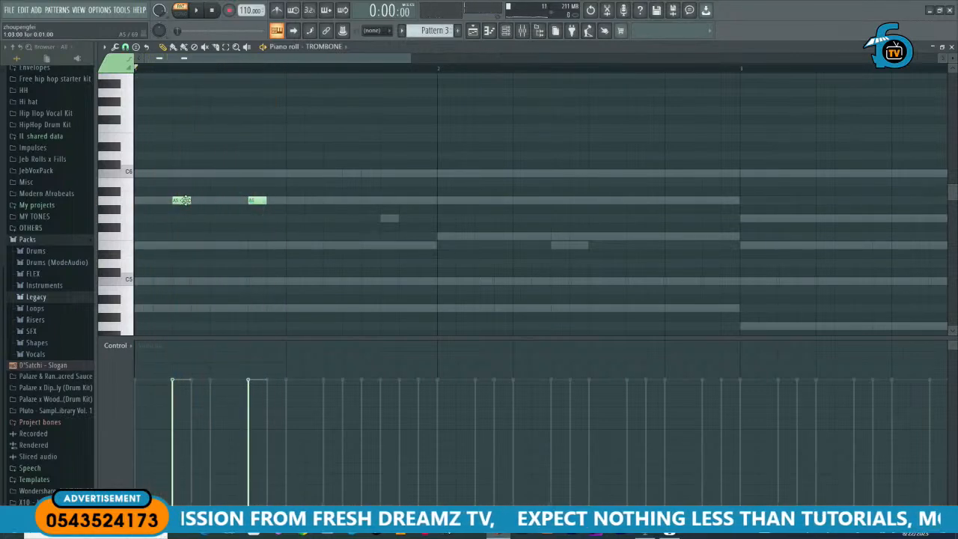
ctrl+scroll(239, 214, down, 2)
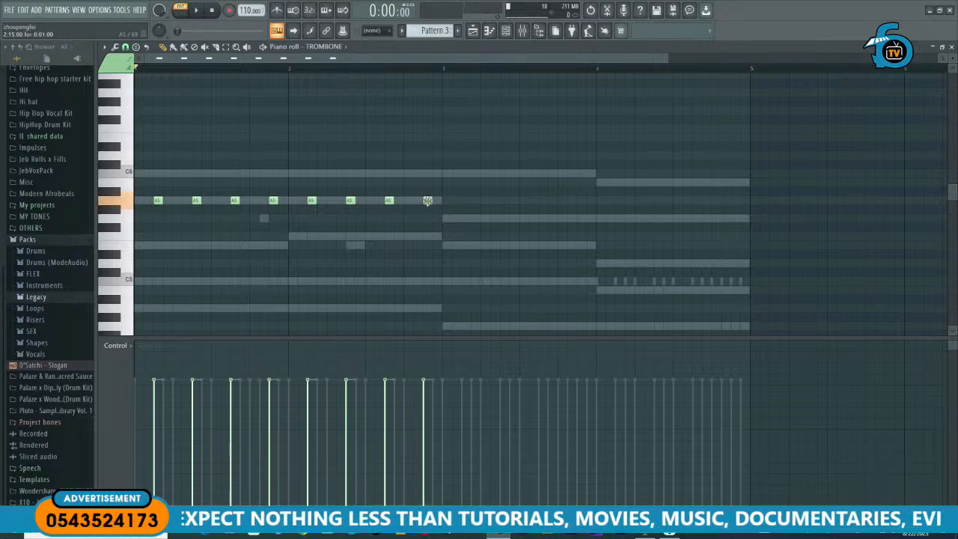
Step: Duplicate the eight A5 notes into bars 3 and 4, play the pattern, and set the channel volume to 64% in the channel rack
drag(453, 171, 466, 202)
key(space)
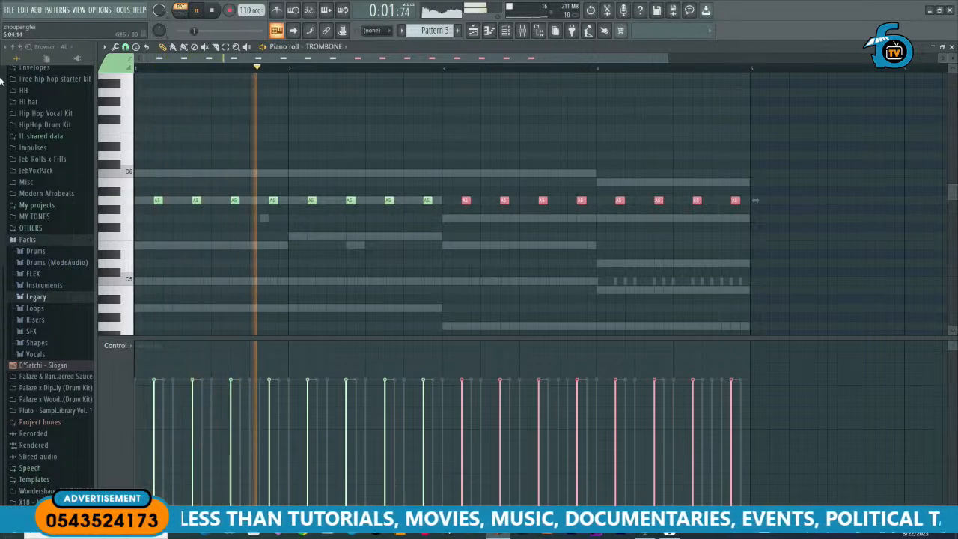
key(F6)
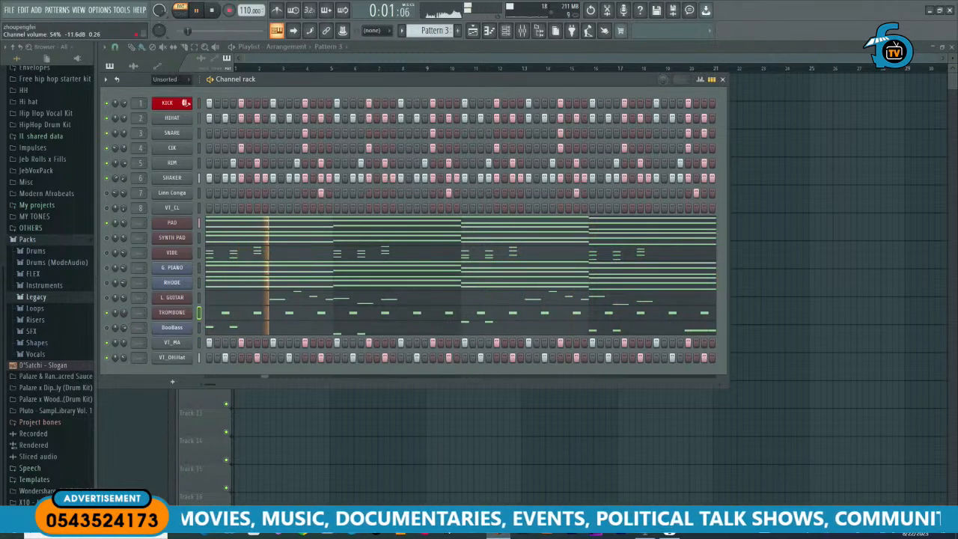
scroll(124, 312, down, 1)
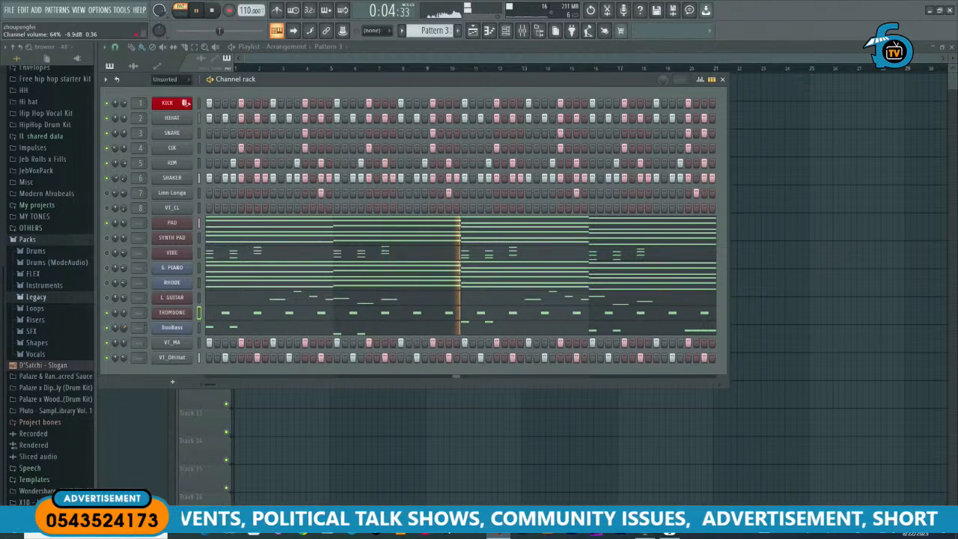
Step: Replace the BooBass instrument with the Morphine synthesizer
right_click(170, 332)
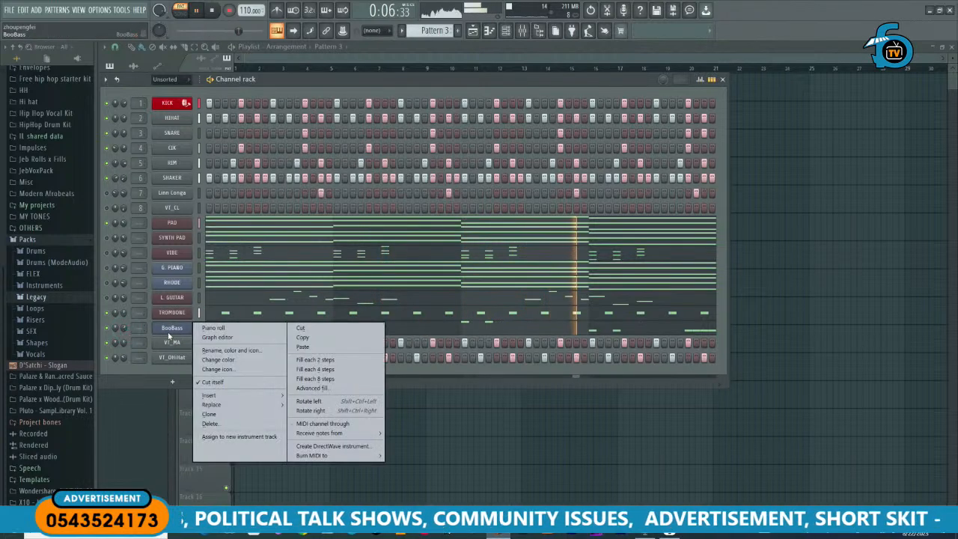
mouse_move(223, 405)
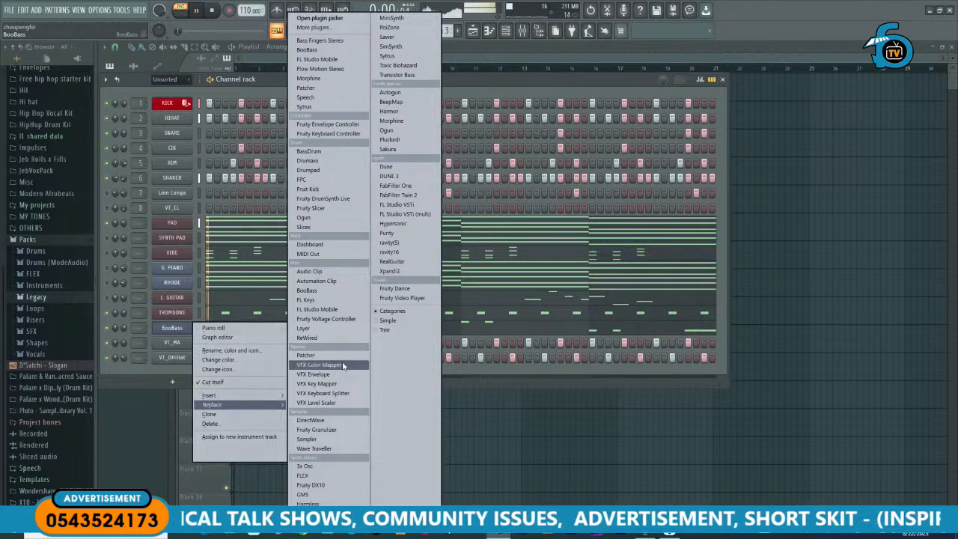
click(392, 121)
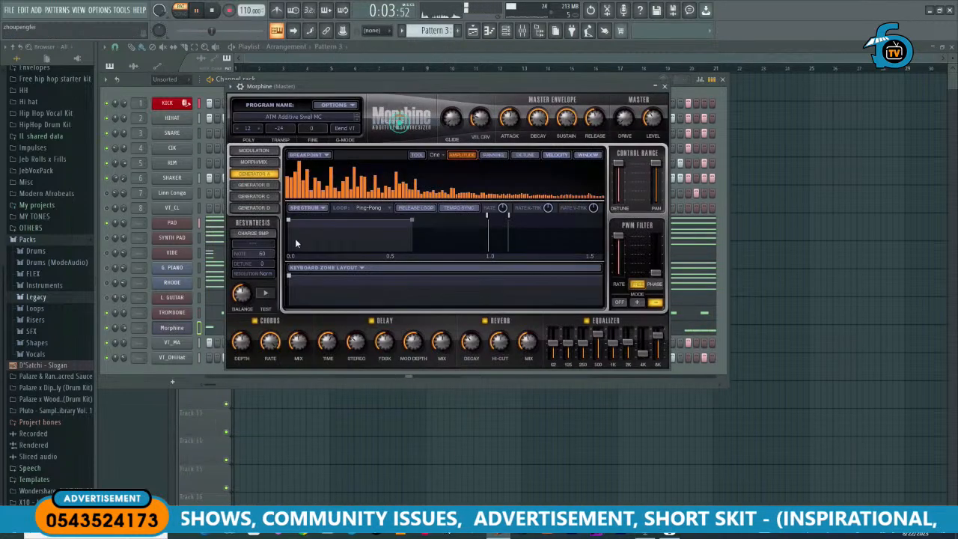
Step: Open Morphine's preset library at the Bass bank and audition presets from BAS Upright Bass NUC up to BAS Loose Strings FG
click(295, 114)
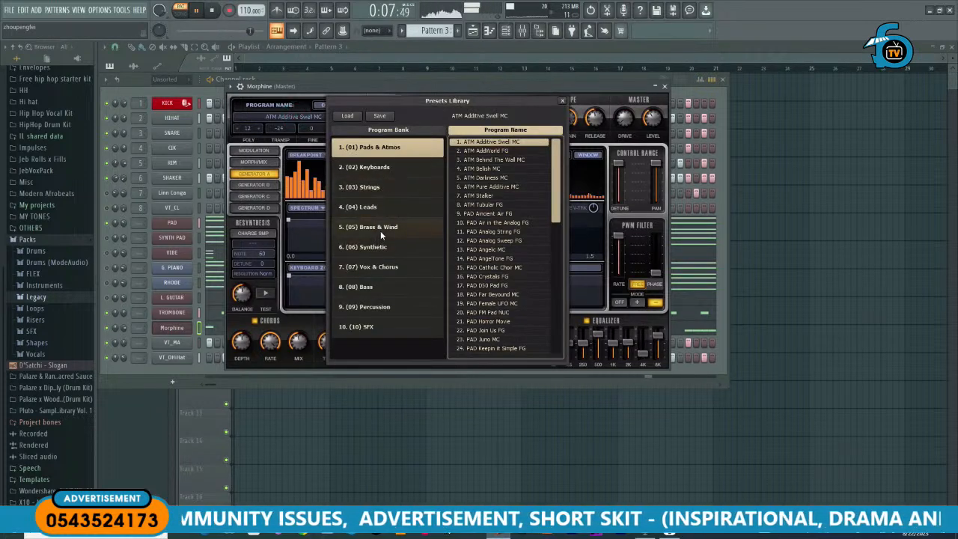
click(366, 287)
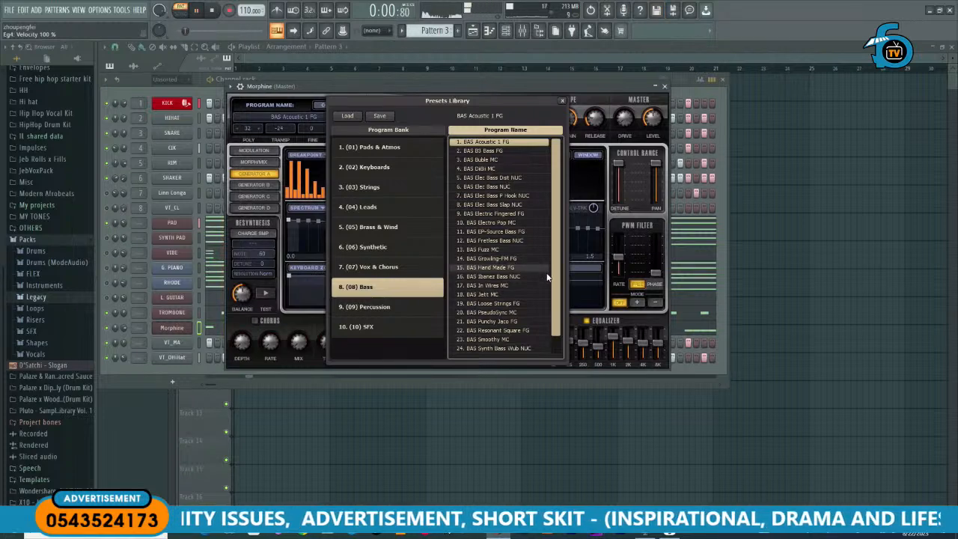
scroll(558, 295, down, 1)
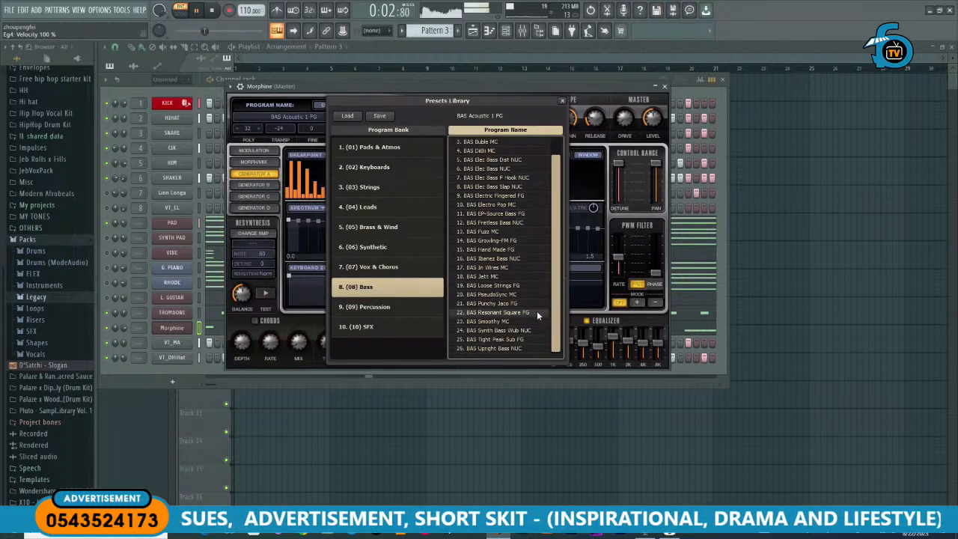
click(507, 348)
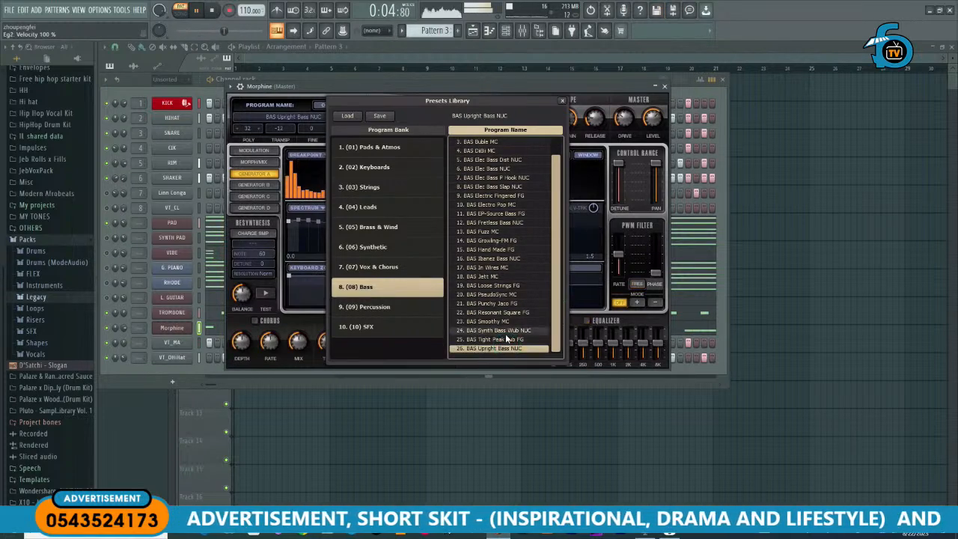
click(507, 340)
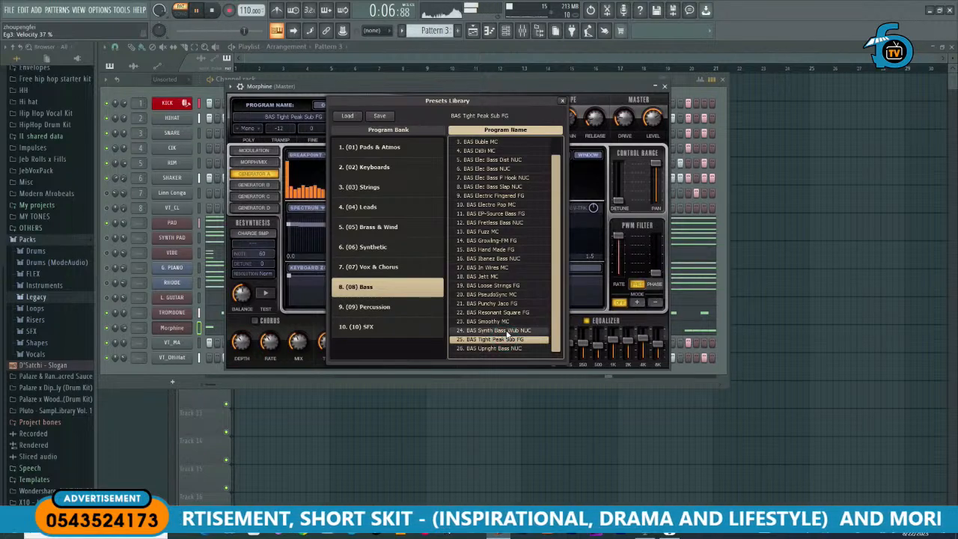
click(508, 321)
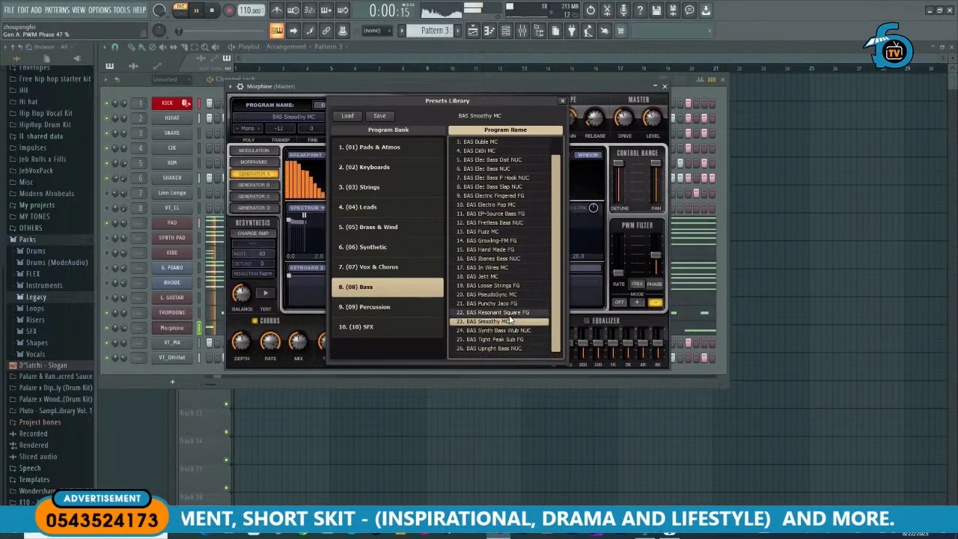
click(511, 313)
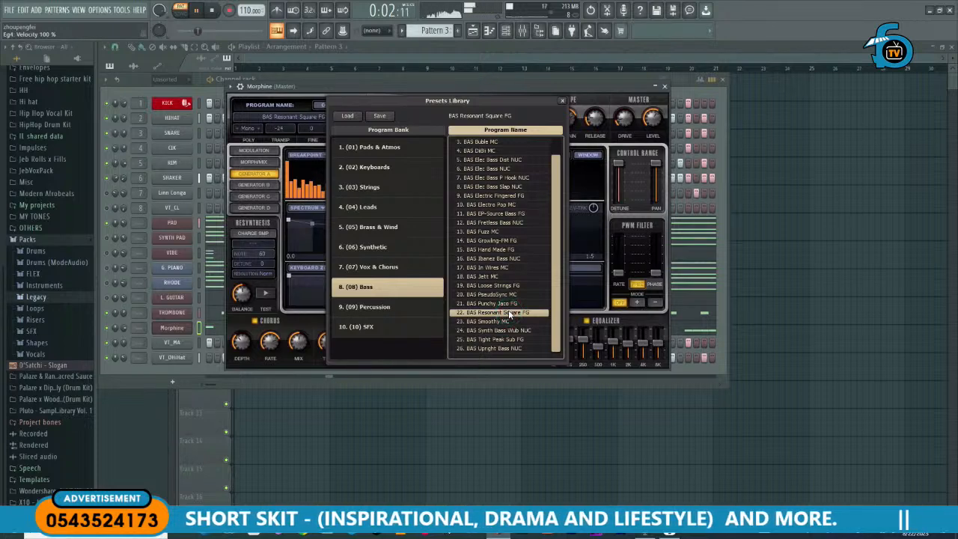
click(510, 304)
click(510, 295)
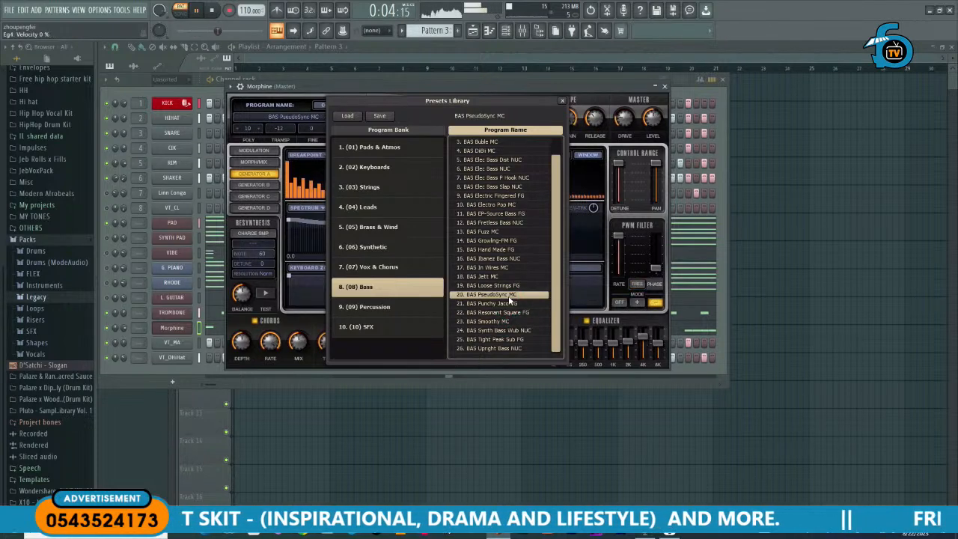
click(510, 288)
Step: Audition the BAS Elec Bass presets Slap, P Hook, plain and Dist, and load the BAS B3 Bass FG preset
scroll(495, 254, up, 2)
click(509, 205)
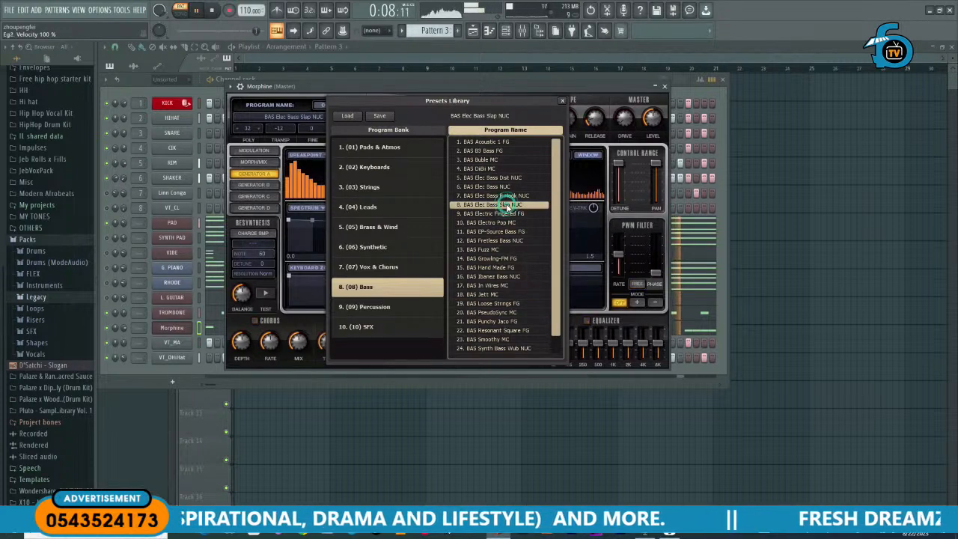
click(500, 195)
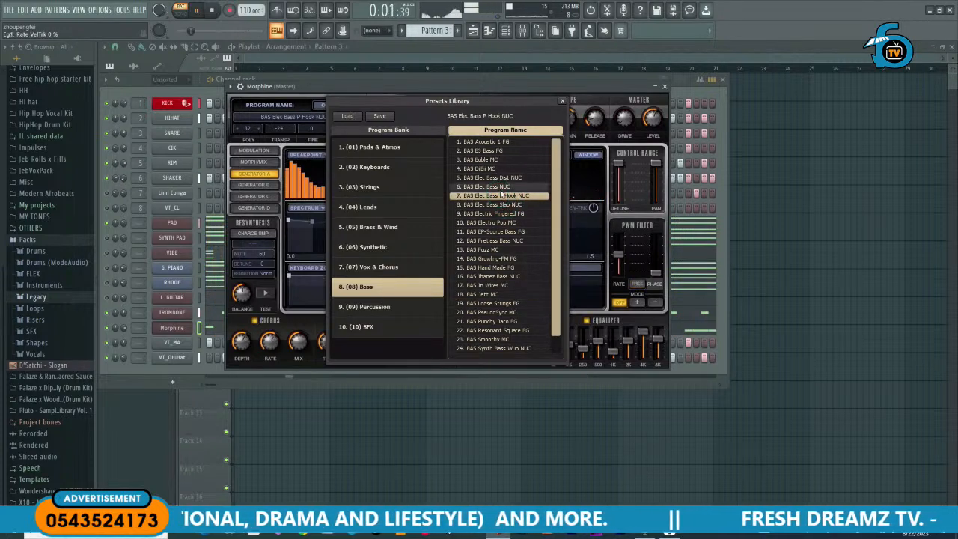
click(500, 186)
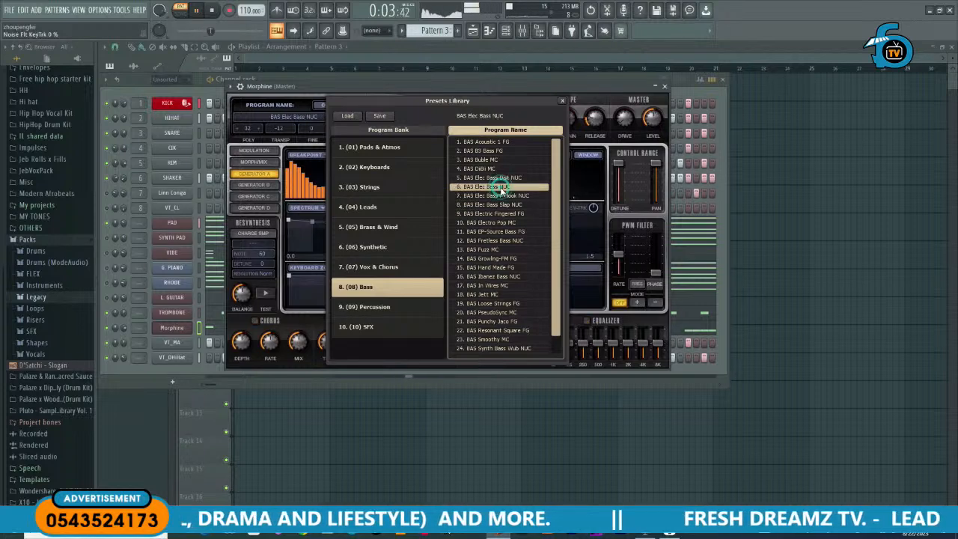
click(503, 178)
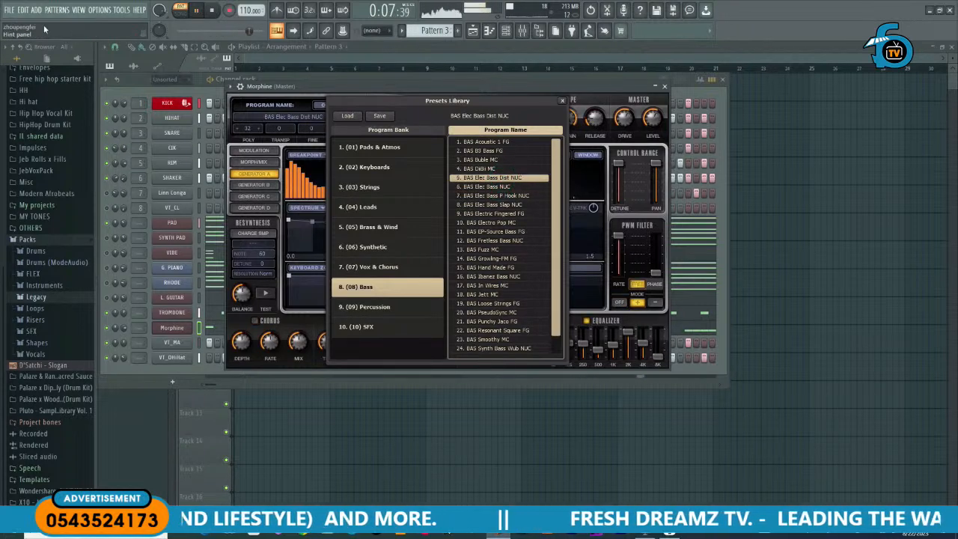
click(493, 152)
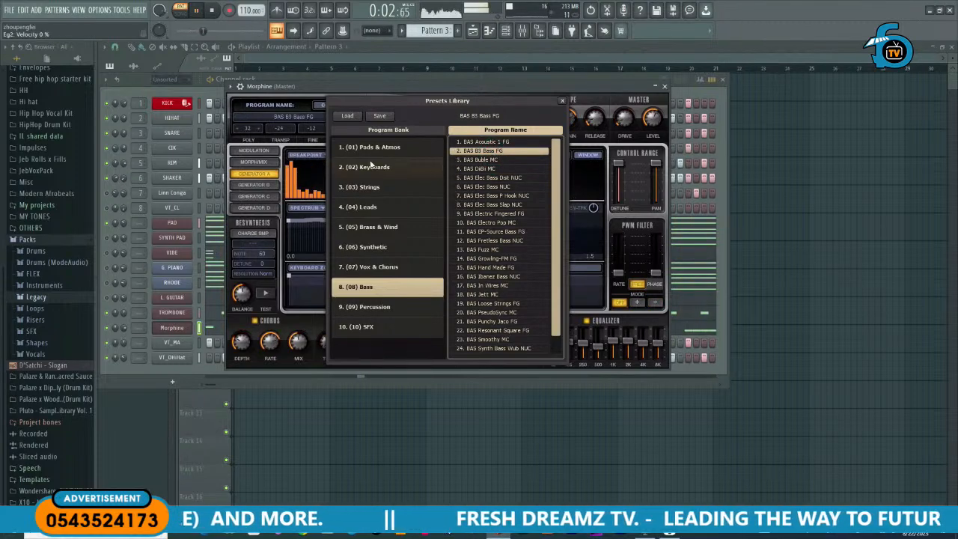
Step: Save the project as fL sTUDIO cLASS 1.flp
click(10, 10)
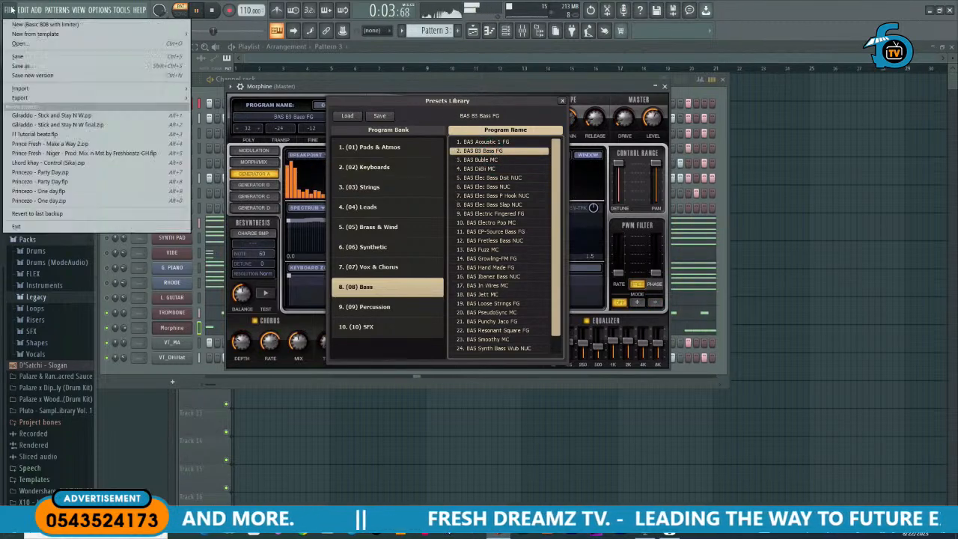
click(20, 58)
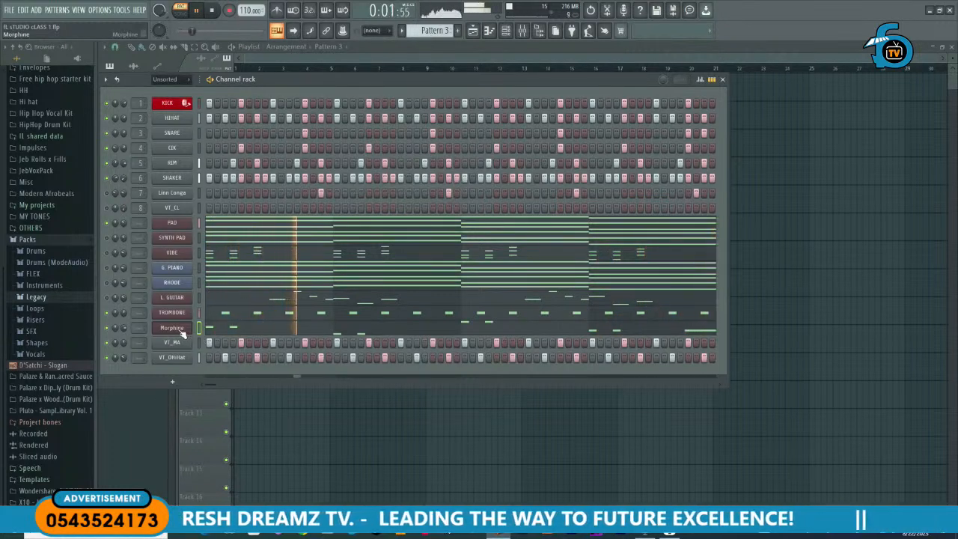
Step: Rename the Morphine channel as BASS
right_click(181, 333)
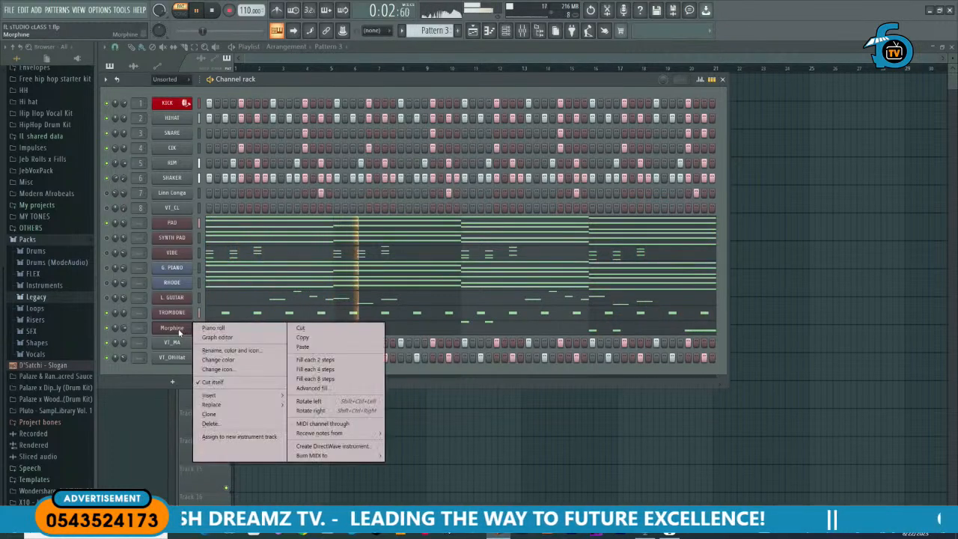
click(220, 351)
text(bA)
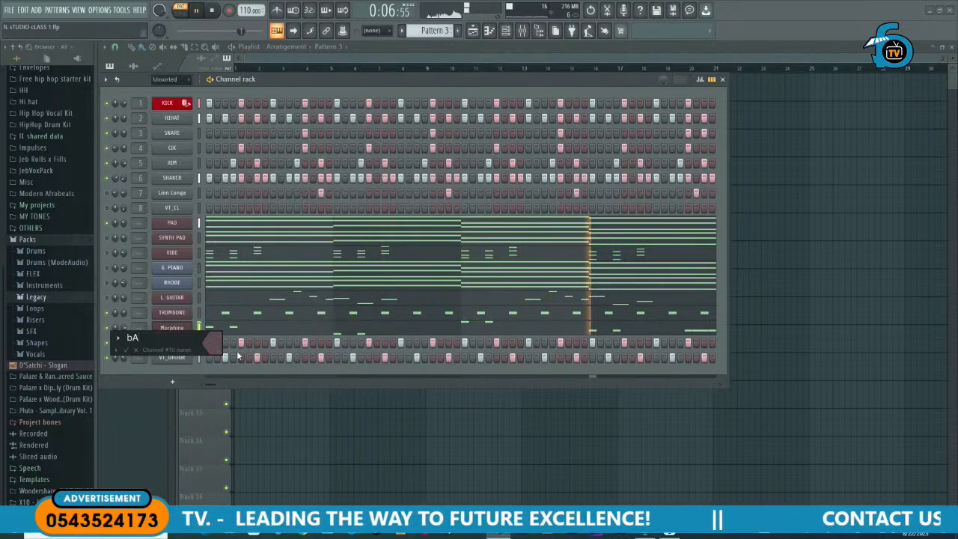
key(BackSpace)
text(BASS)
key(Return)
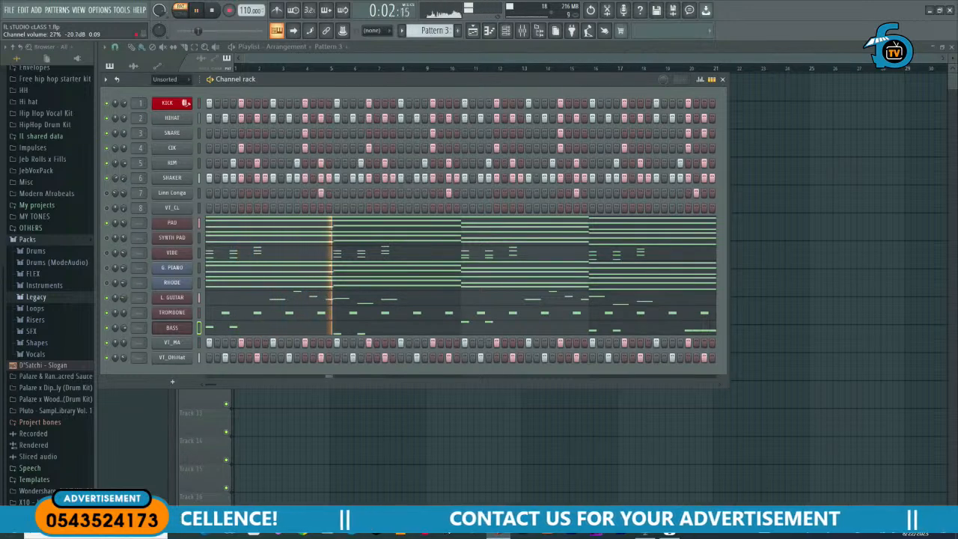
Step: Unmute the remaining muted channels, including G. PIANO, SYNTH PAD and Linn Conga, while the pattern plays, and stop playback
click(107, 268)
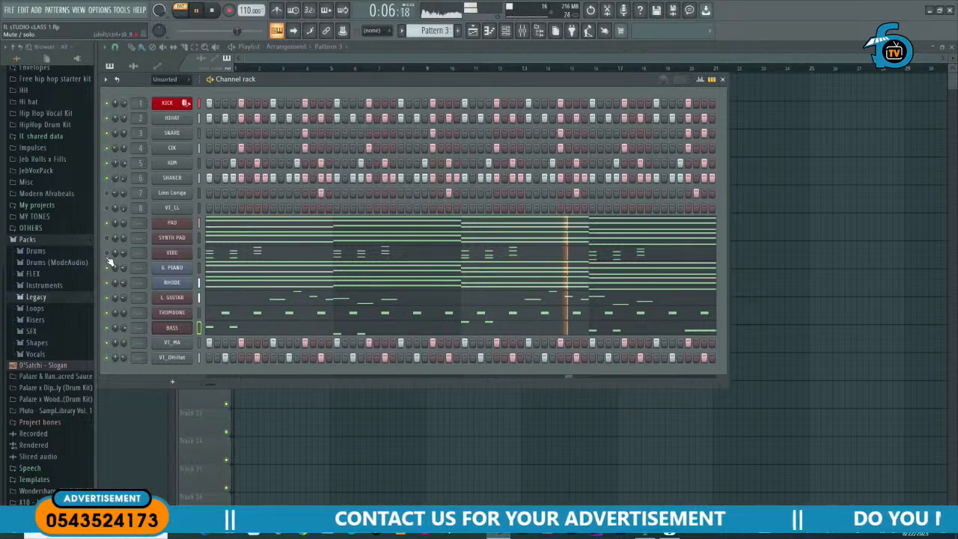
click(107, 238)
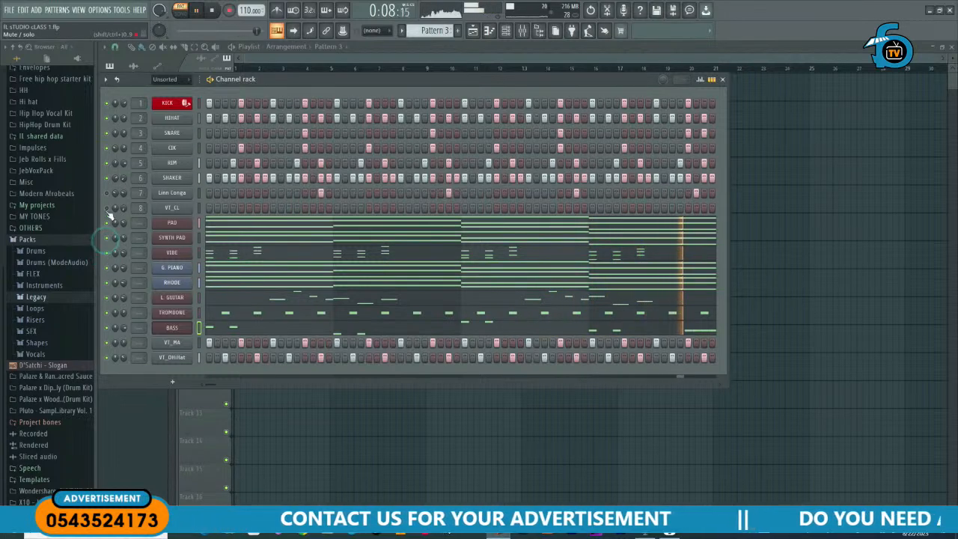
click(108, 192)
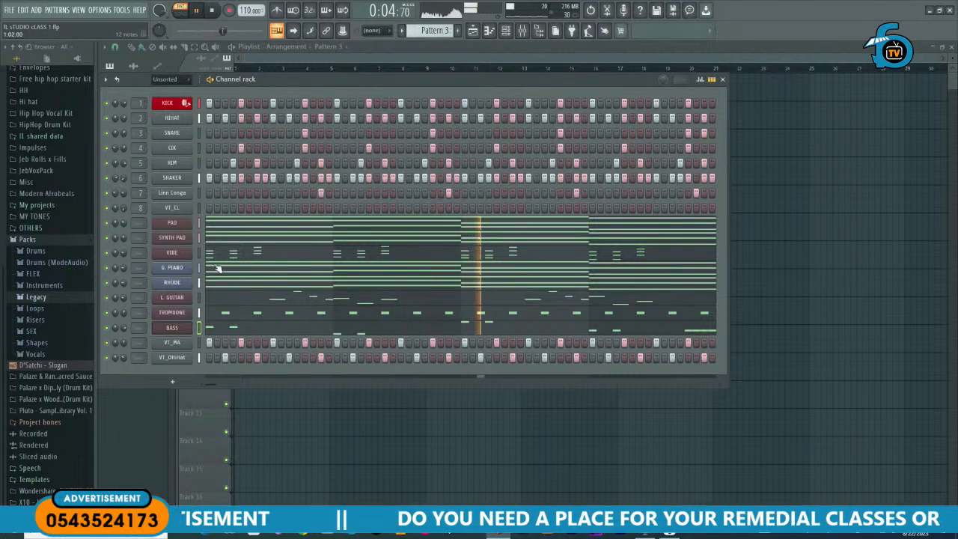
key(space)
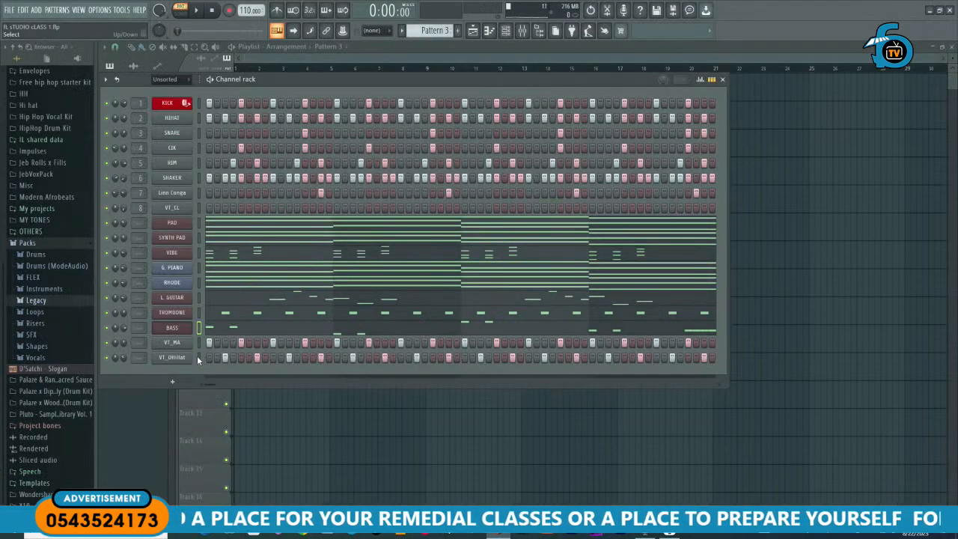
Step: Select all channels in Pattern 3 and move their notes and steps into the empty Pattern 1
right_click(198, 357)
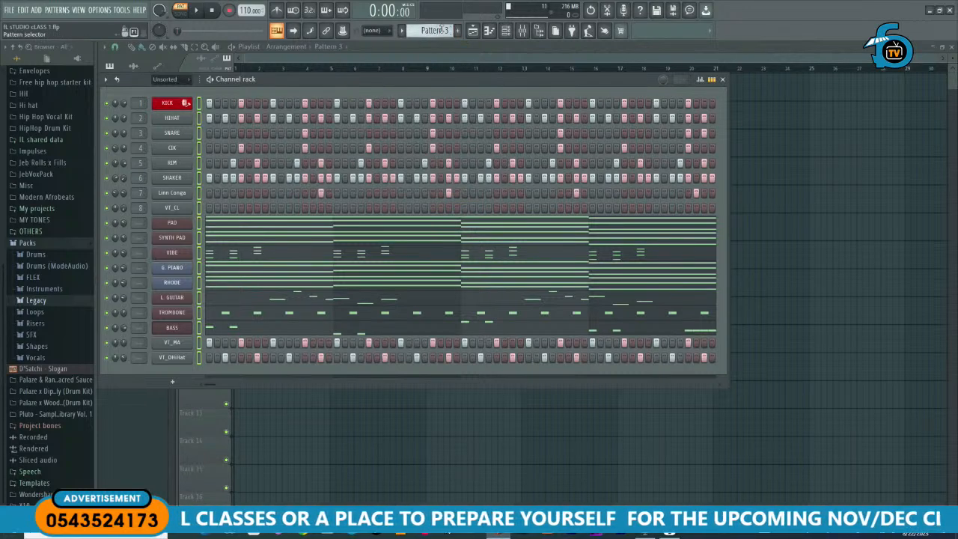
scroll(441, 30, down, 1)
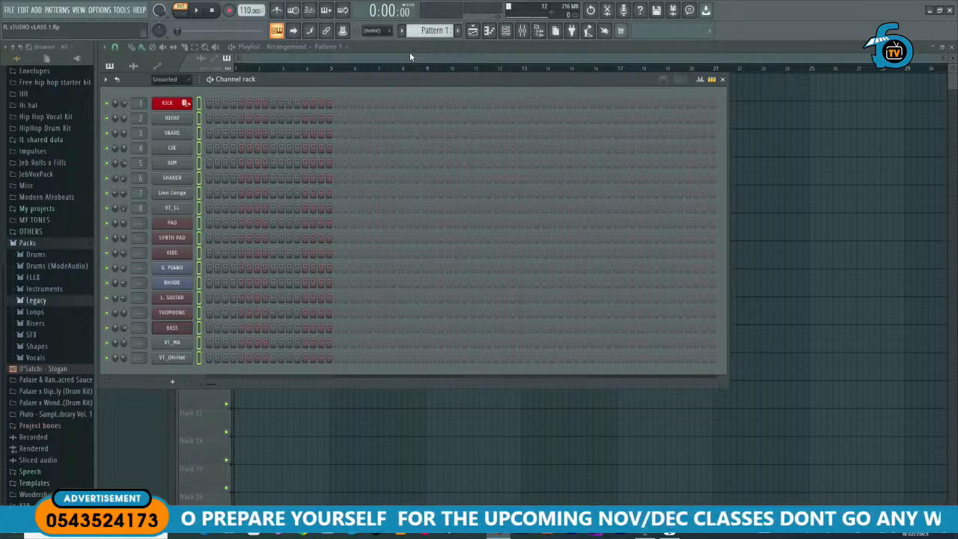
Step: Move the steps of the drum channels KICK through Linn Conga from Pattern 1 to Pattern 2
click(199, 105)
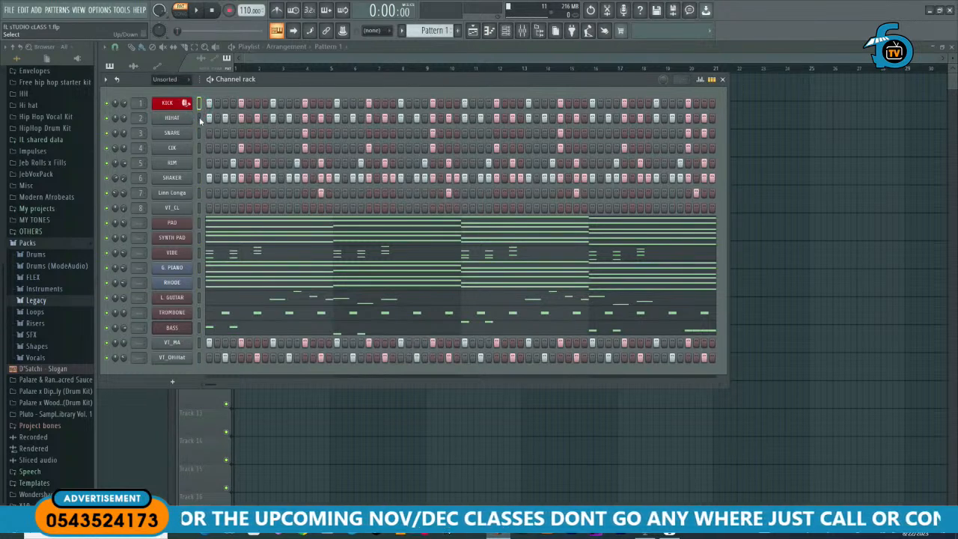
drag(201, 164, 201, 183)
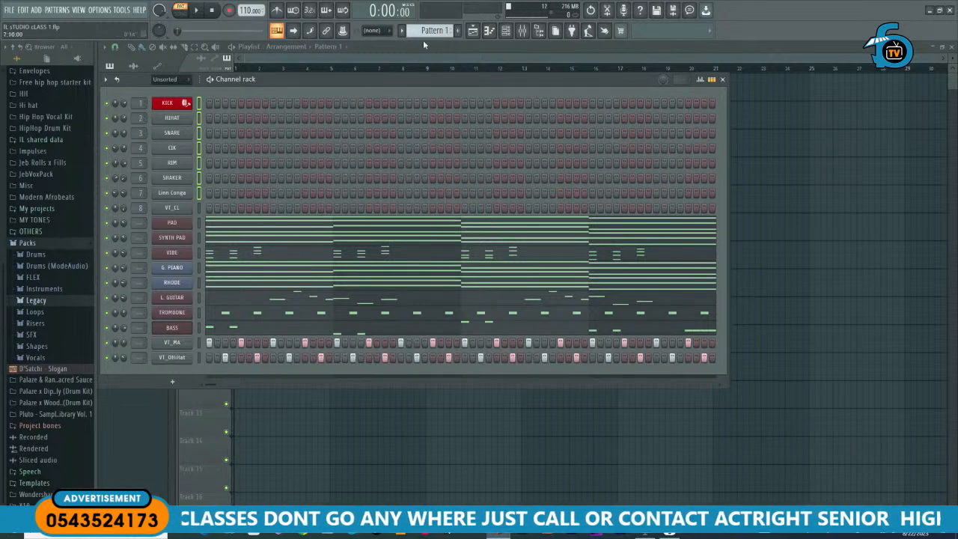
scroll(432, 30, down, 1)
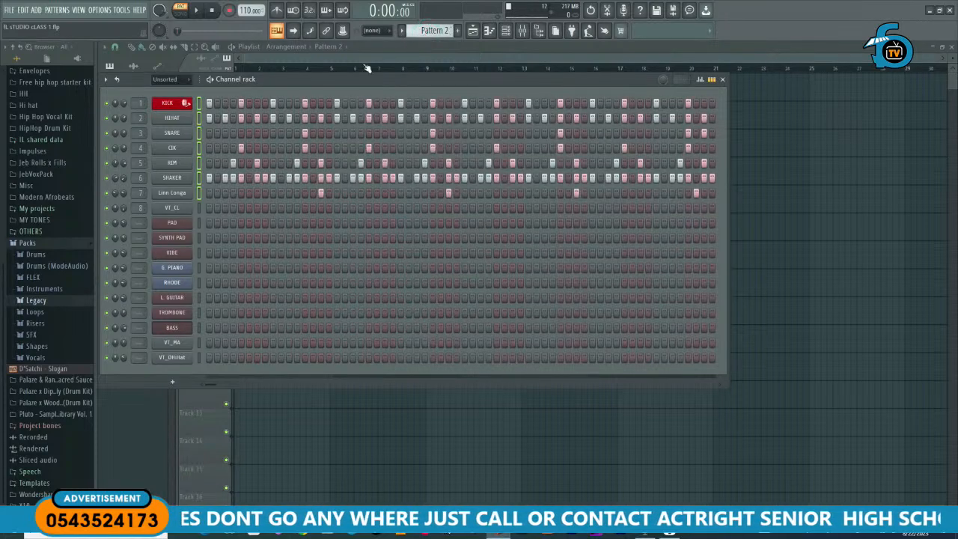
Step: Move the VT_MA and VT_OHiHat steps from Pattern 1 to Pattern 3
scroll(437, 31, up, 1)
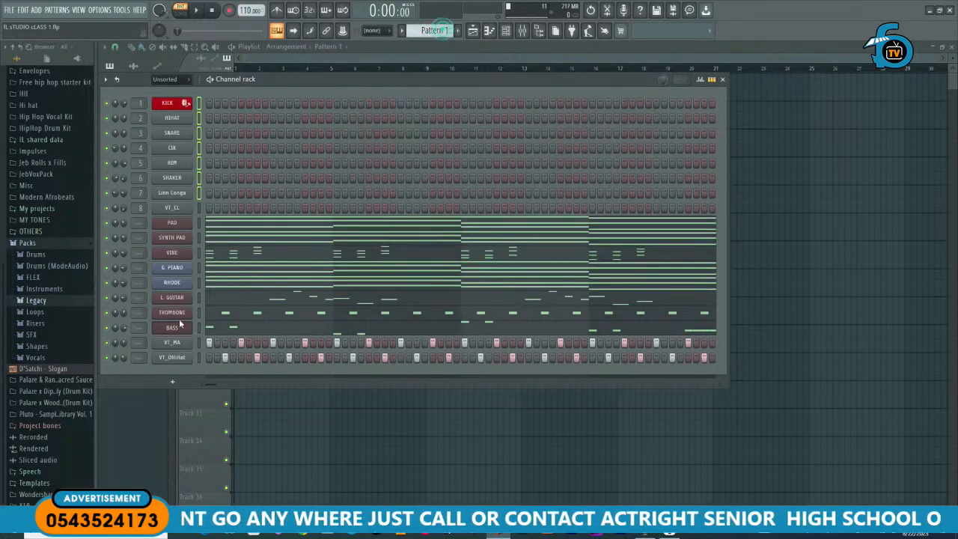
drag(200, 343, 201, 365)
key(ctrl+x)
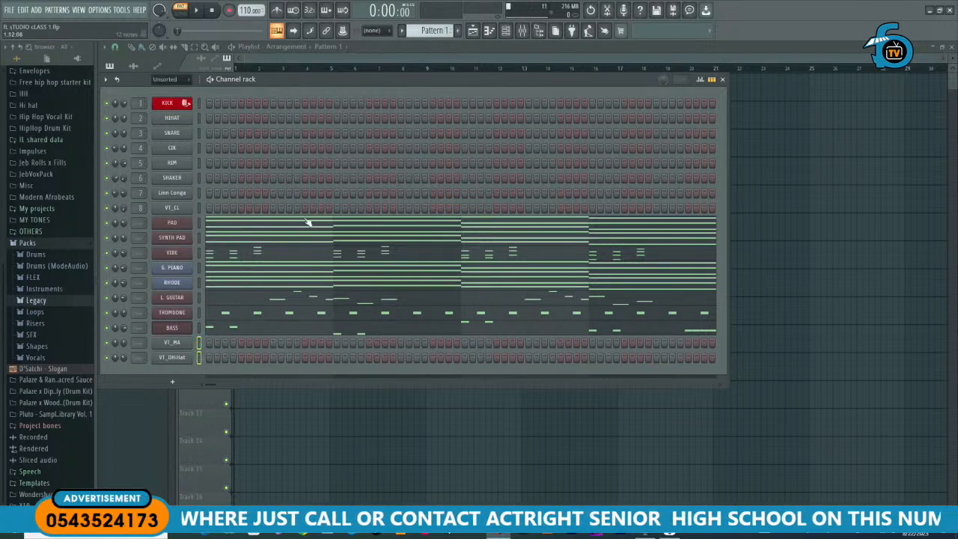
scroll(436, 31, down, 2)
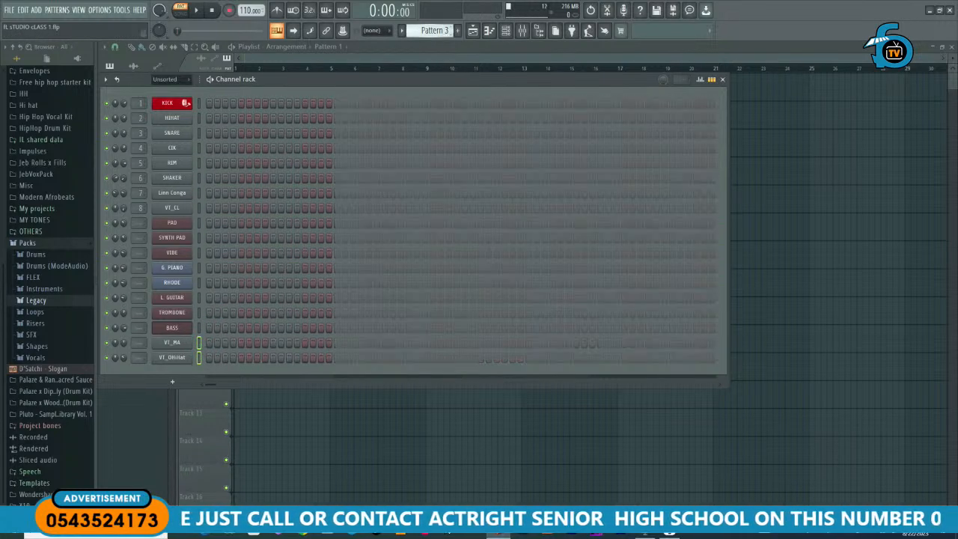
key(ctrl+v)
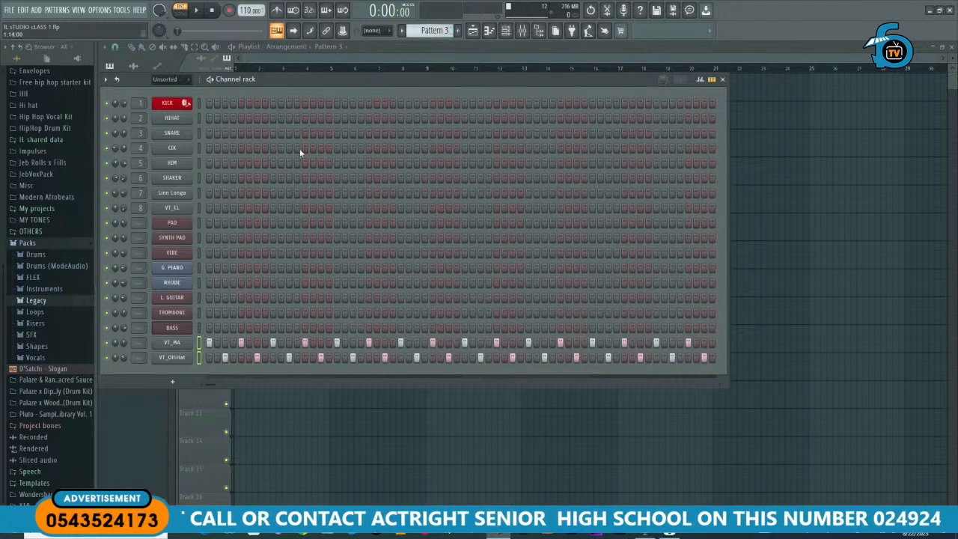
Step: Move the notes of every channel except PAD from Pattern 1 to the empty Pattern 4
scroll(432, 34, up, 2)
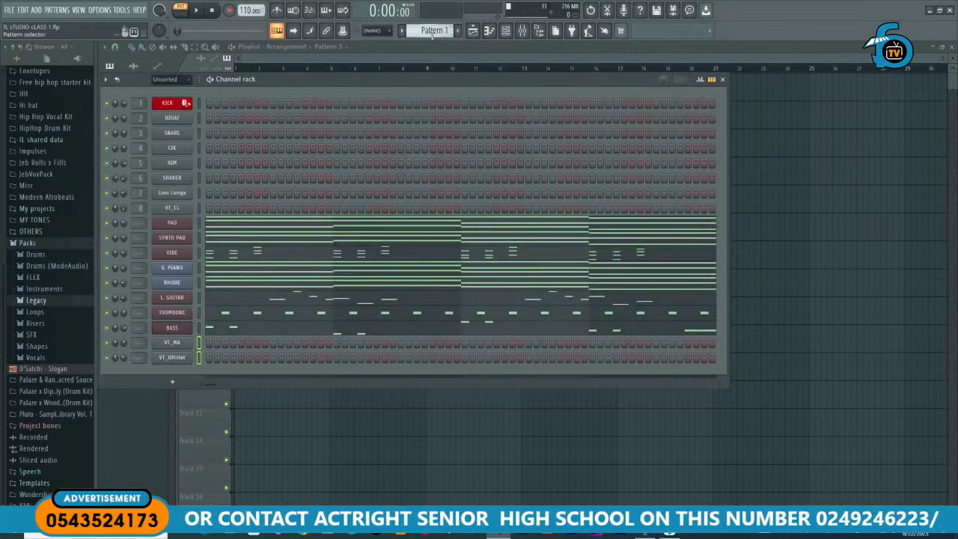
click(201, 331)
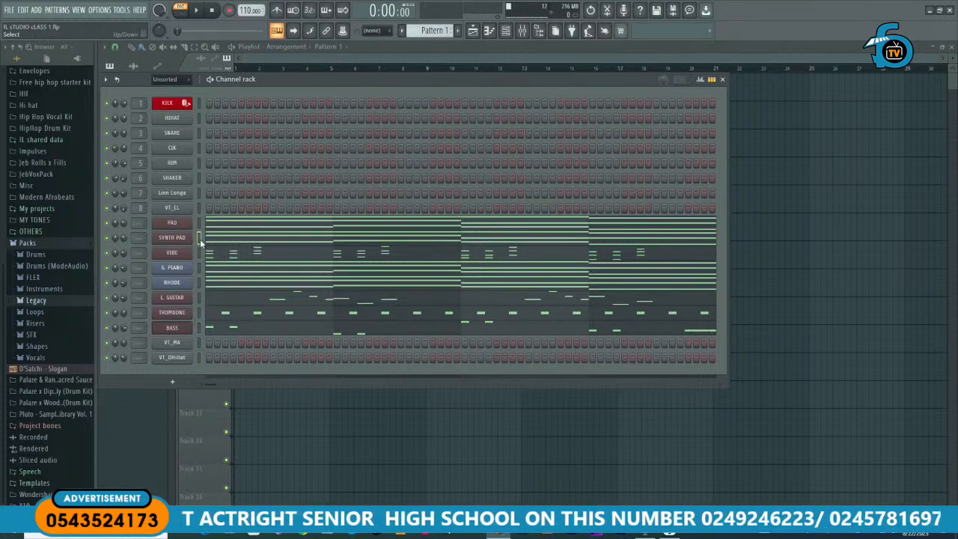
key(ctrl+a)
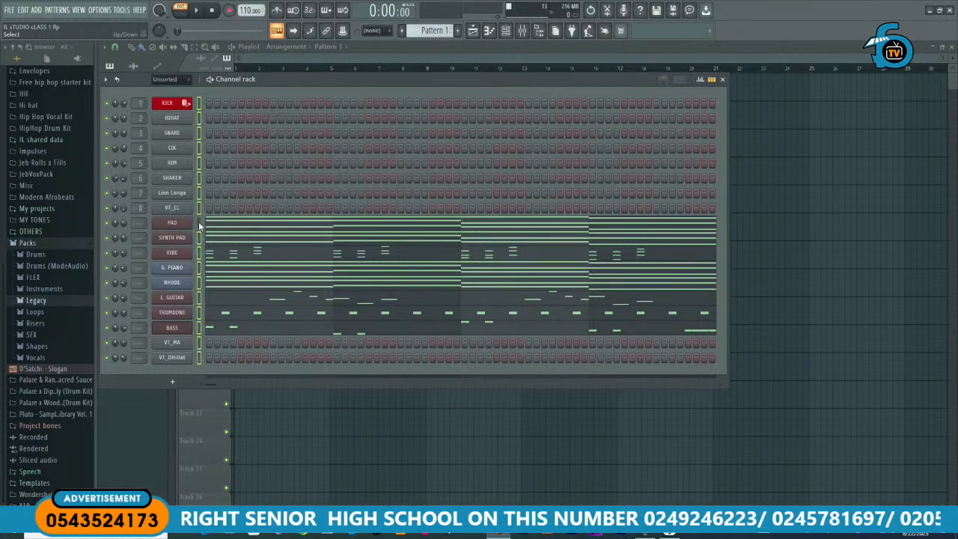
click(199, 223)
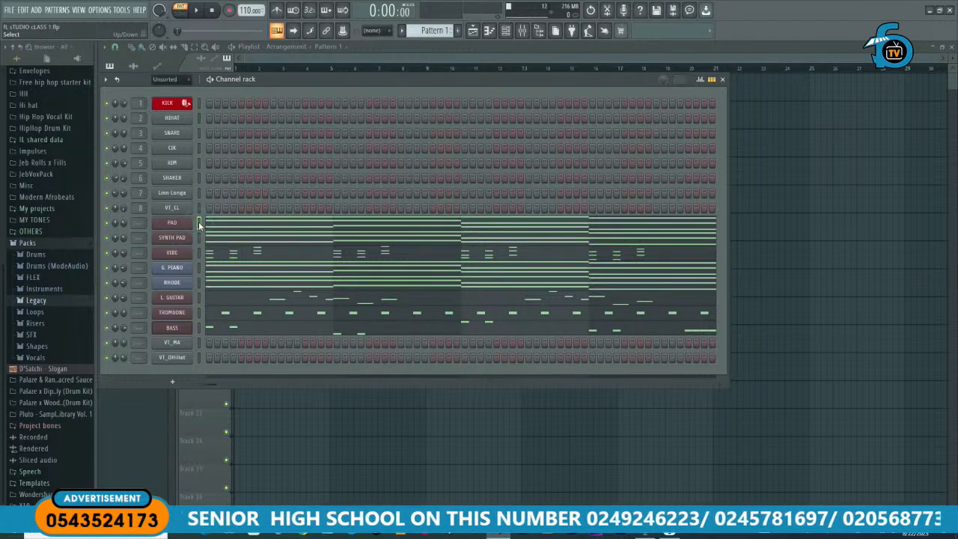
click(199, 223)
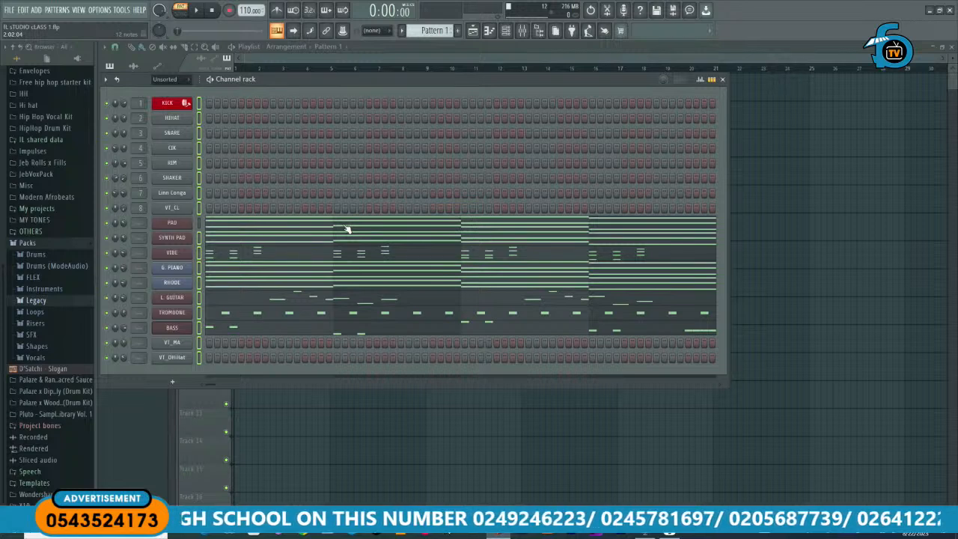
key(ctrl+x)
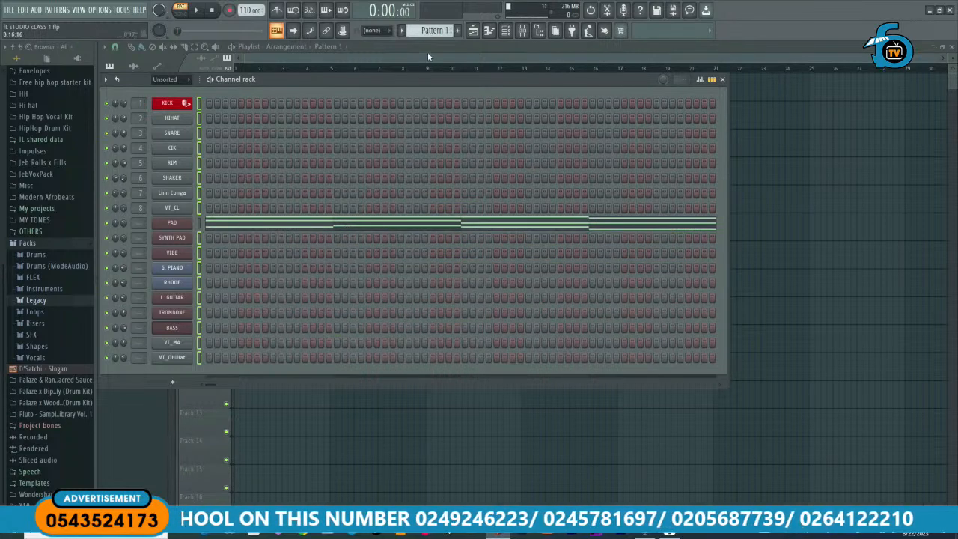
scroll(432, 30, down, 1)
scroll(434, 30, down, 1)
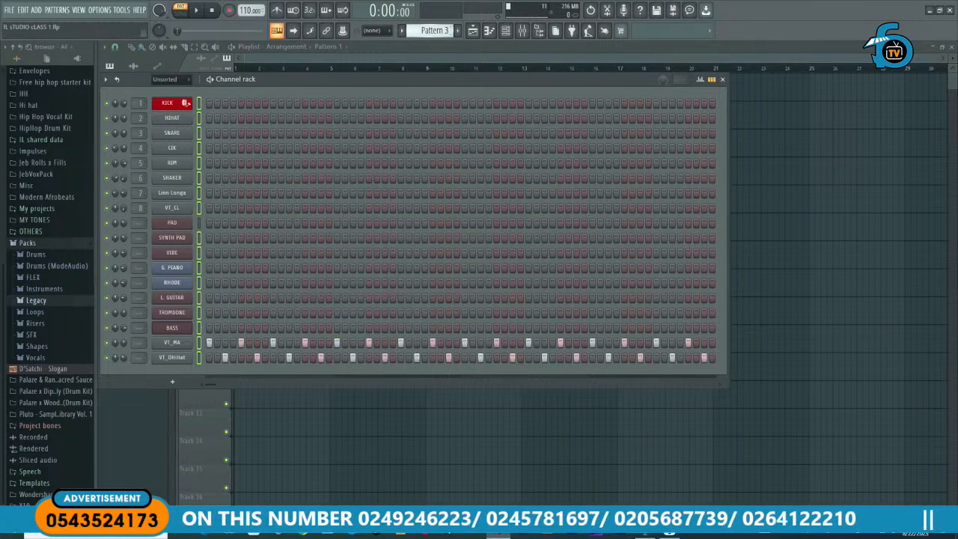
scroll(435, 31, down, 1)
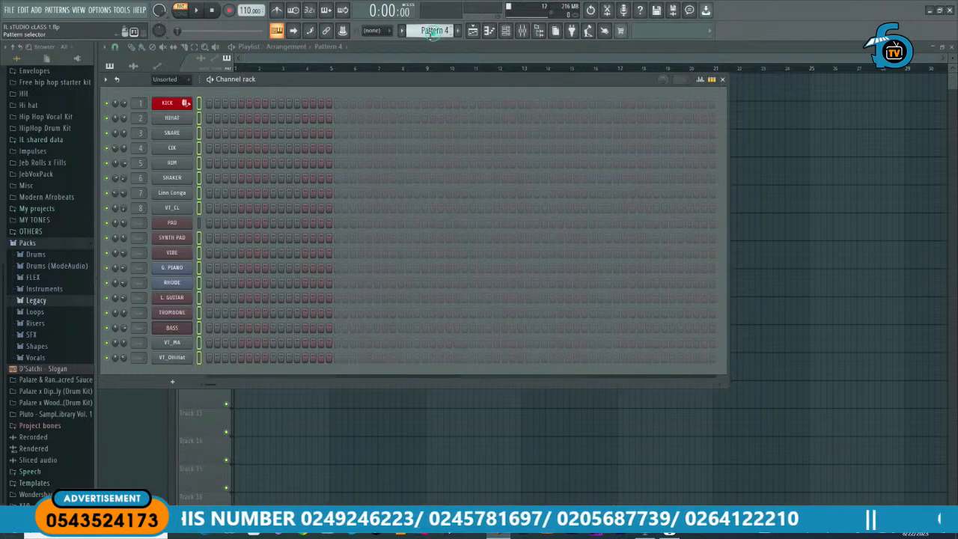
key(ctrl+v)
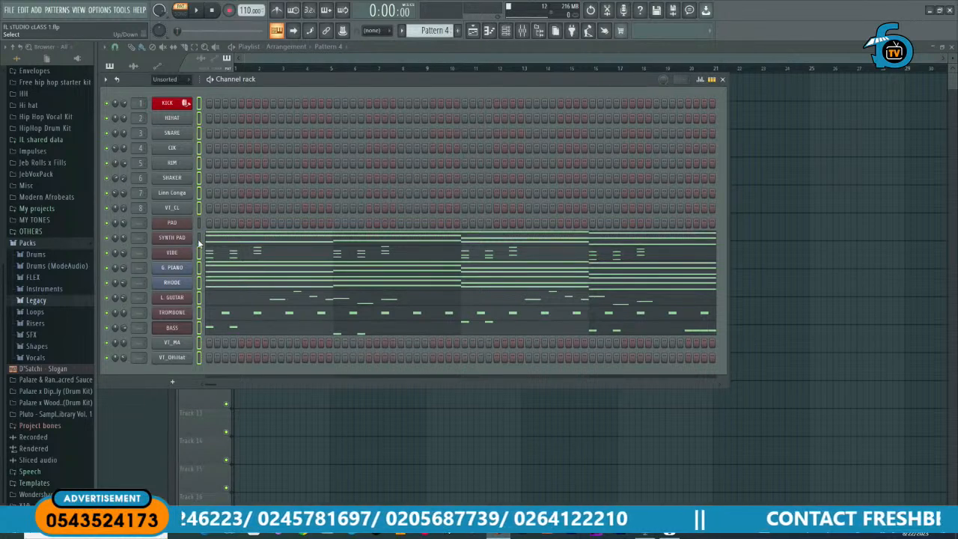
Step: Move the VIBE through BASS notes from Pattern 4 to Pattern 5, and the G. PIANO through BASS notes from Pattern 5 to Pattern 6
key(ctrl+x)
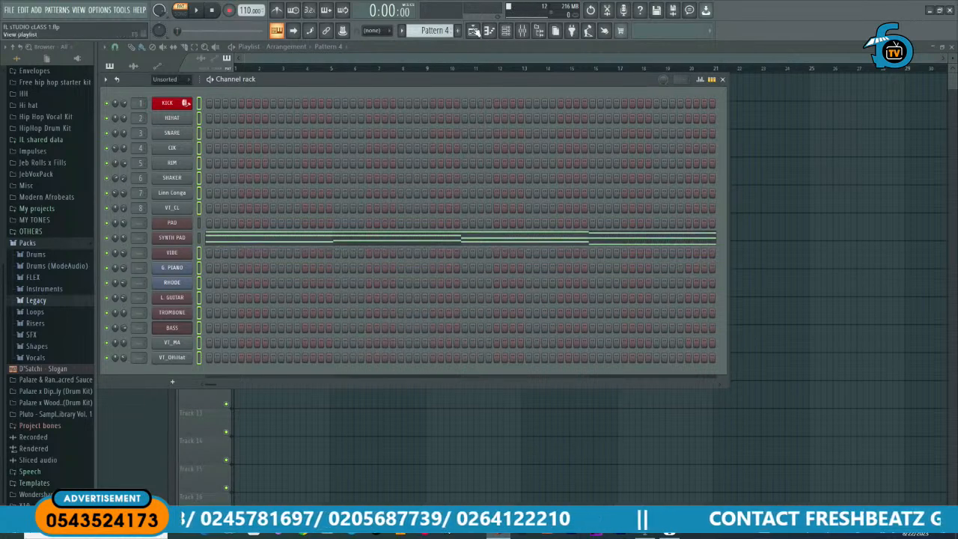
scroll(443, 31, down, 1)
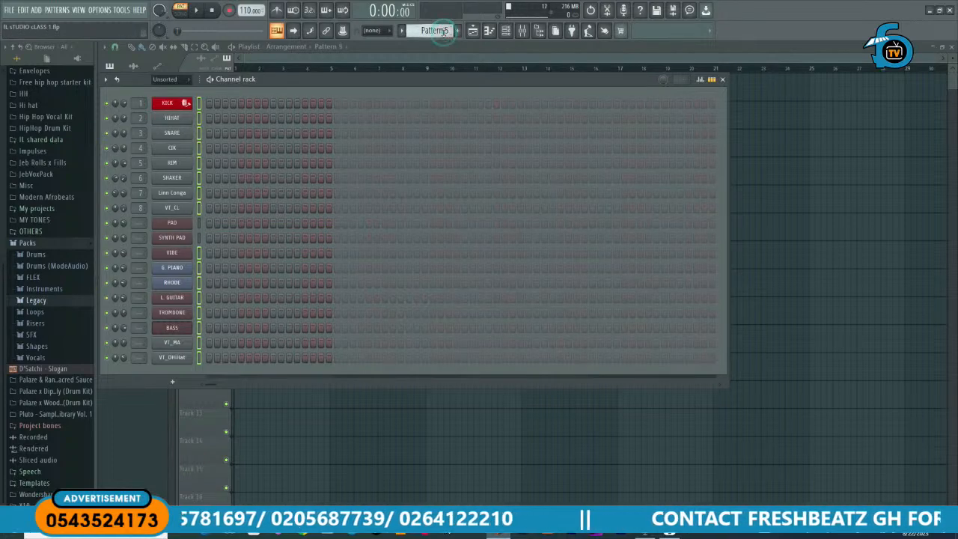
key(ctrl+v)
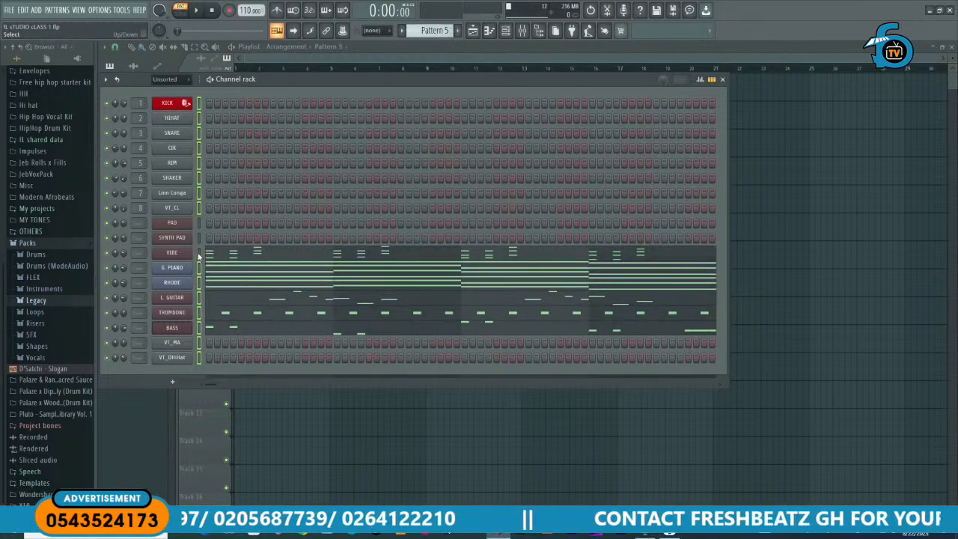
key(ctrl+x)
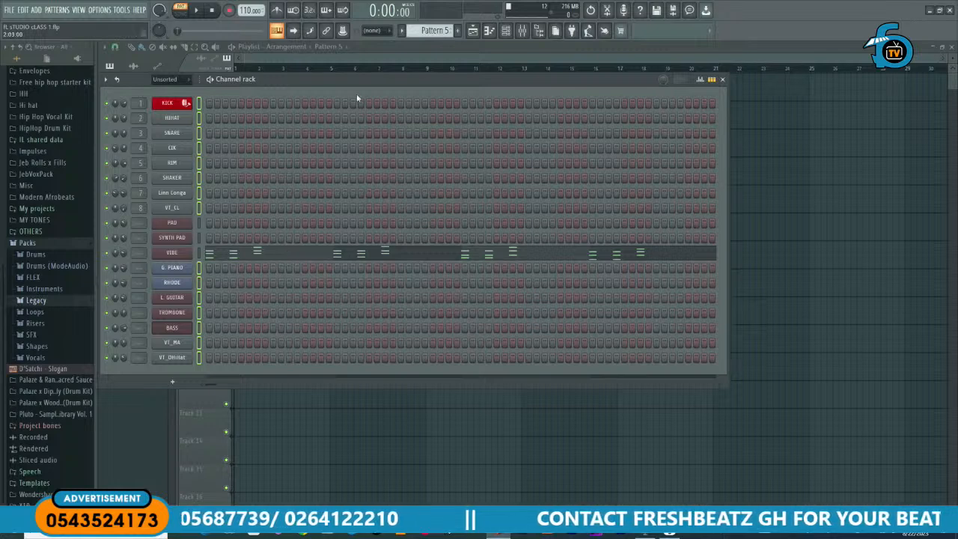
scroll(438, 30, down, 1)
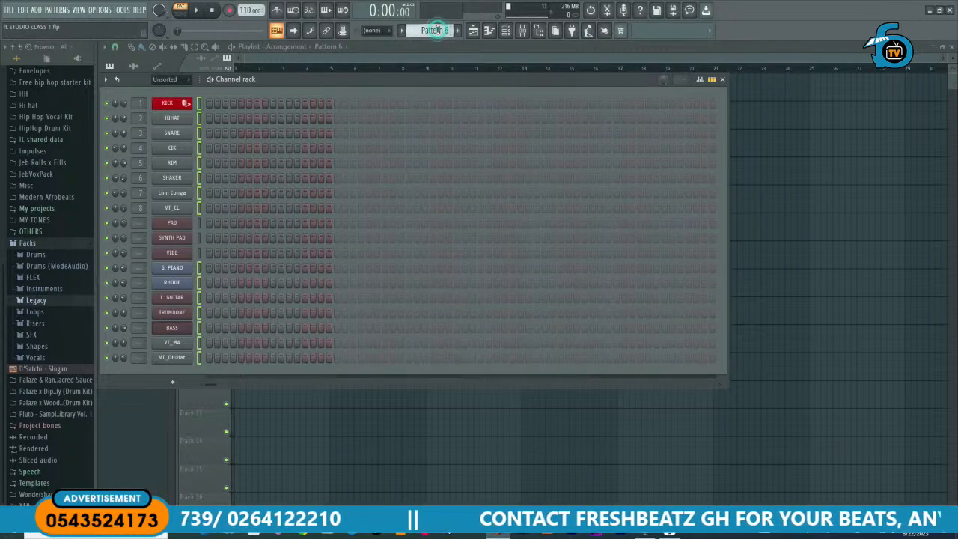
key(ctrl+v)
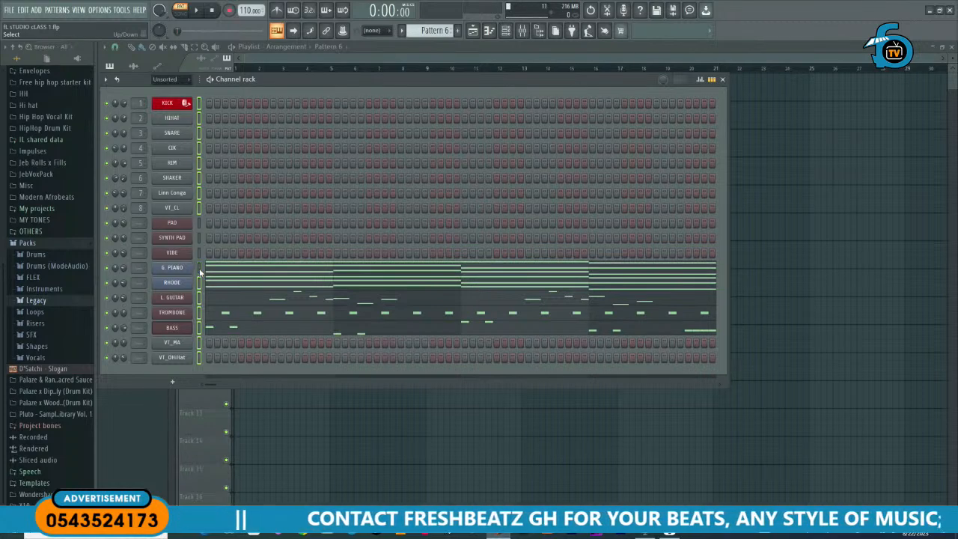
Step: Move the RHODE through BASS notes from Pattern 6 to Pattern 7, and the L. GUITAR through BASS notes from Pattern 7 to Pattern 8
key(ctrl+z)
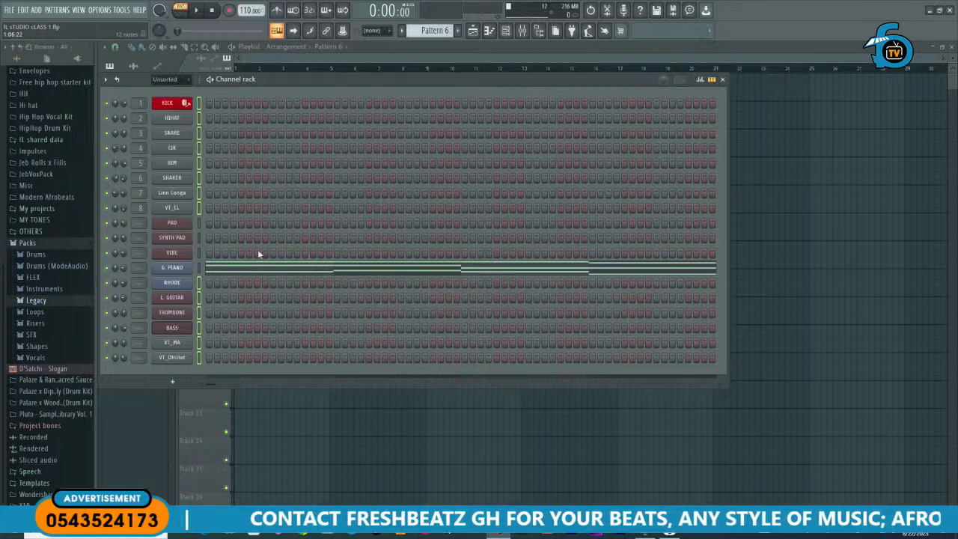
scroll(433, 31, down, 1)
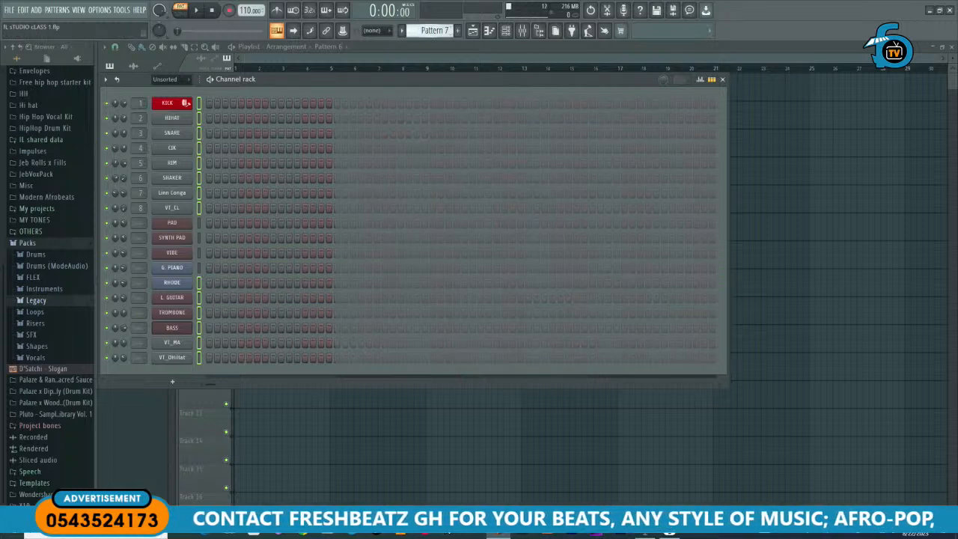
key(ctrl+v)
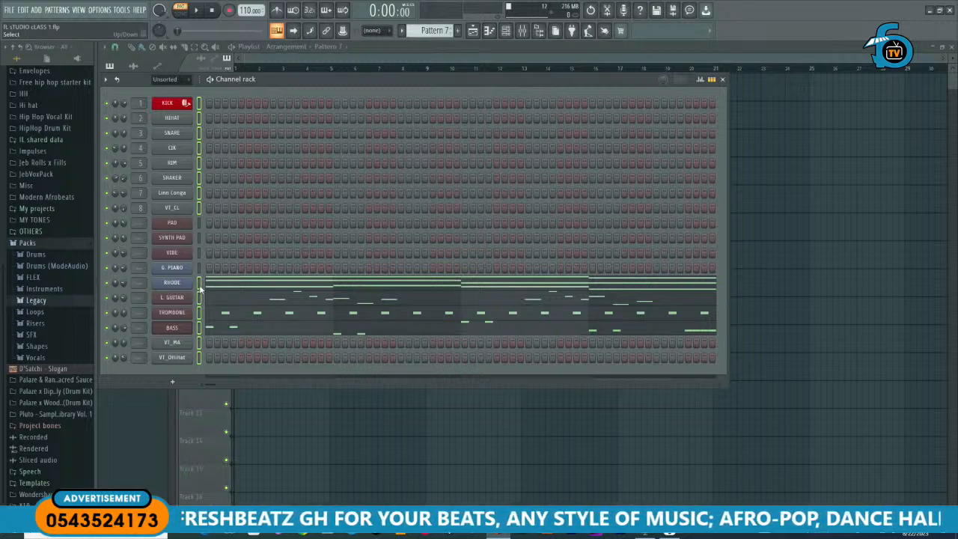
key(ctrl+x)
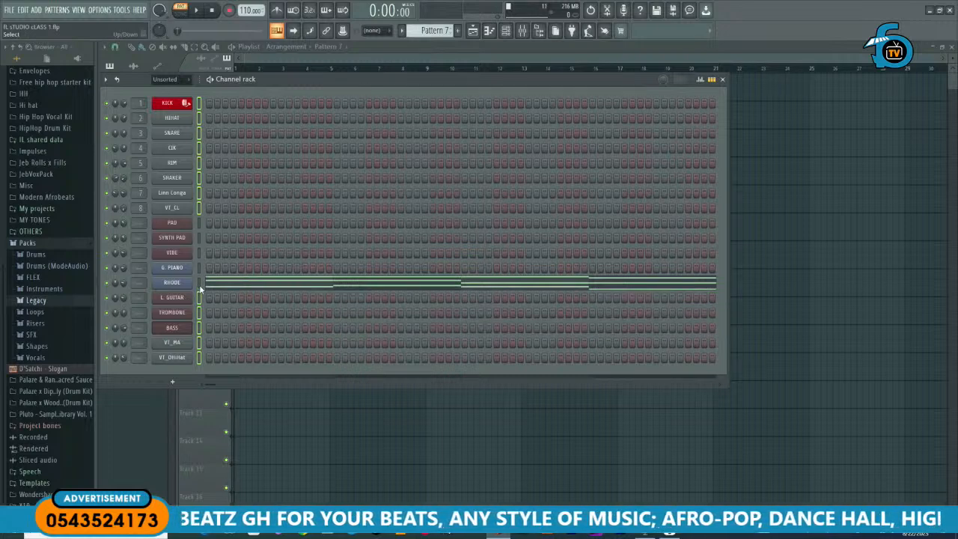
scroll(433, 30, down, 1)
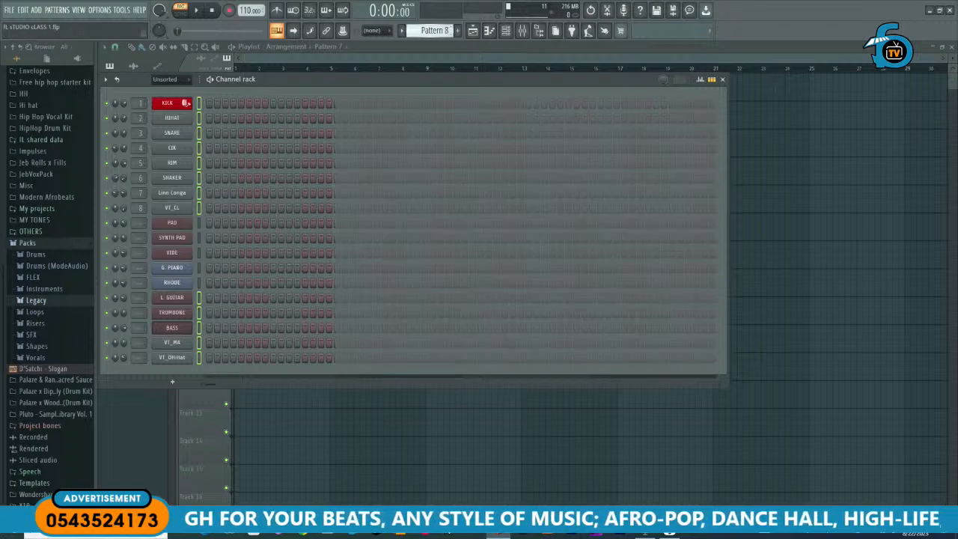
key(ctrl+v)
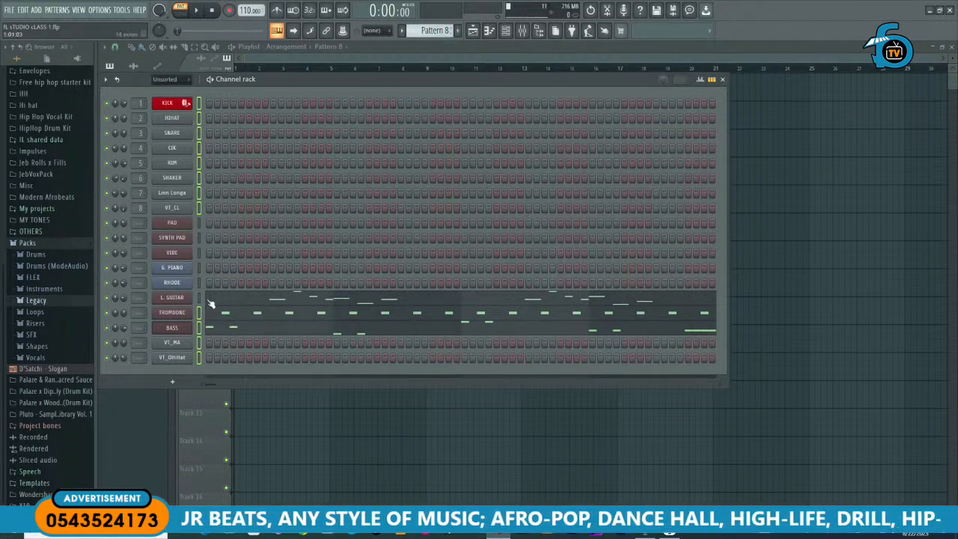
Step: Move the TROMBONE and BASS notes from Pattern 8 to Pattern 9, and the BASS notes from Pattern 9 to Pattern 10
key(ctrl+z)
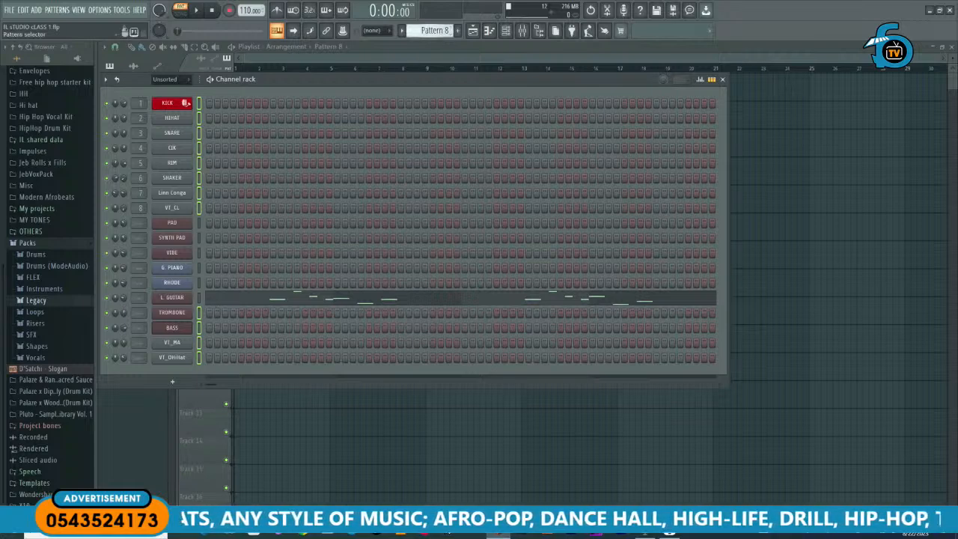
scroll(435, 31, down, 1)
click(440, 32)
key(ctrl+v)
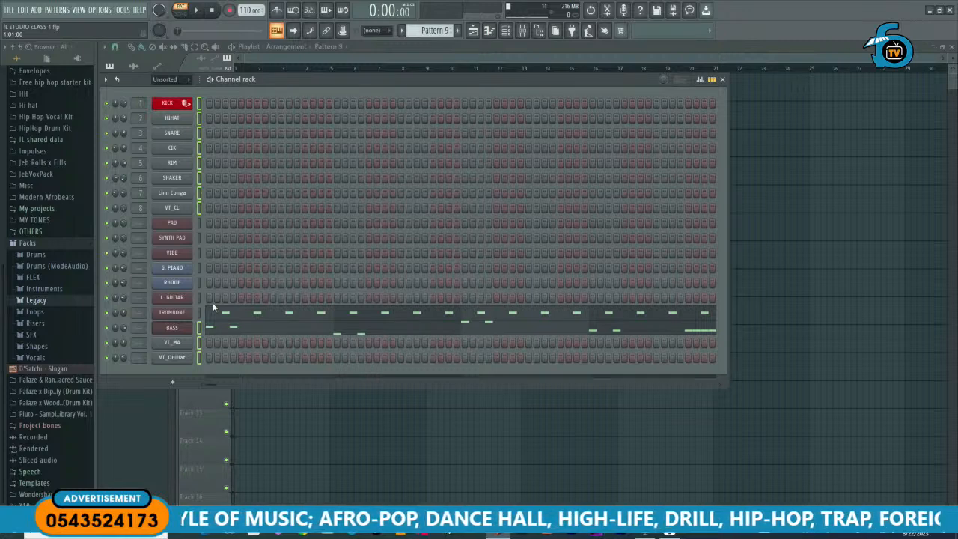
key(ctrl+x)
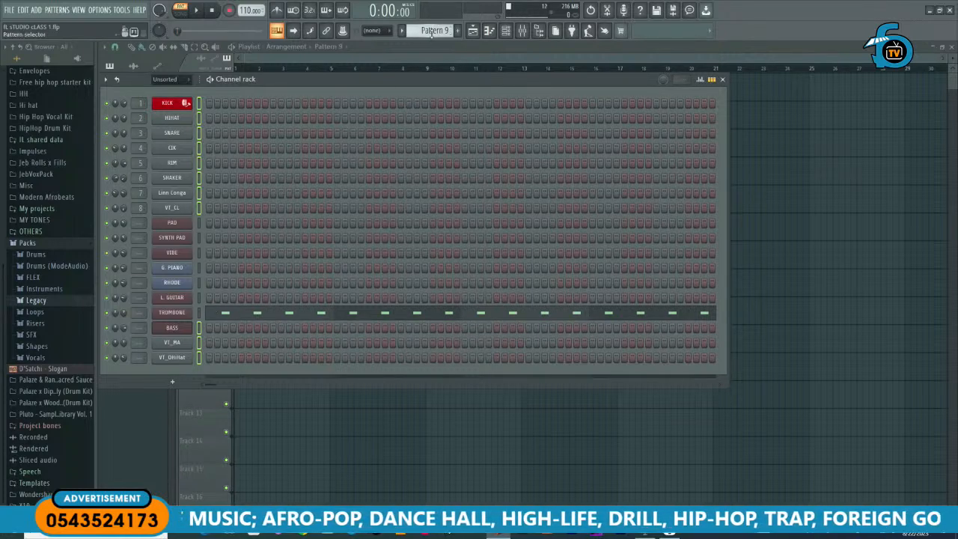
scroll(431, 33, down, 2)
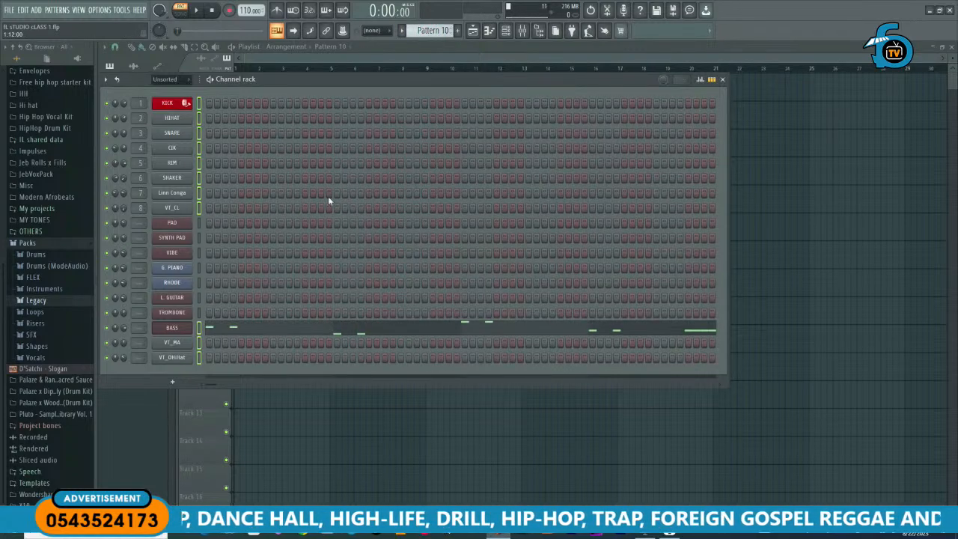
Step: Return to Pattern 1 and play back Patterns 1 and 2 in turn to check the separated PAD and drum parts
scroll(433, 23, down, 2)
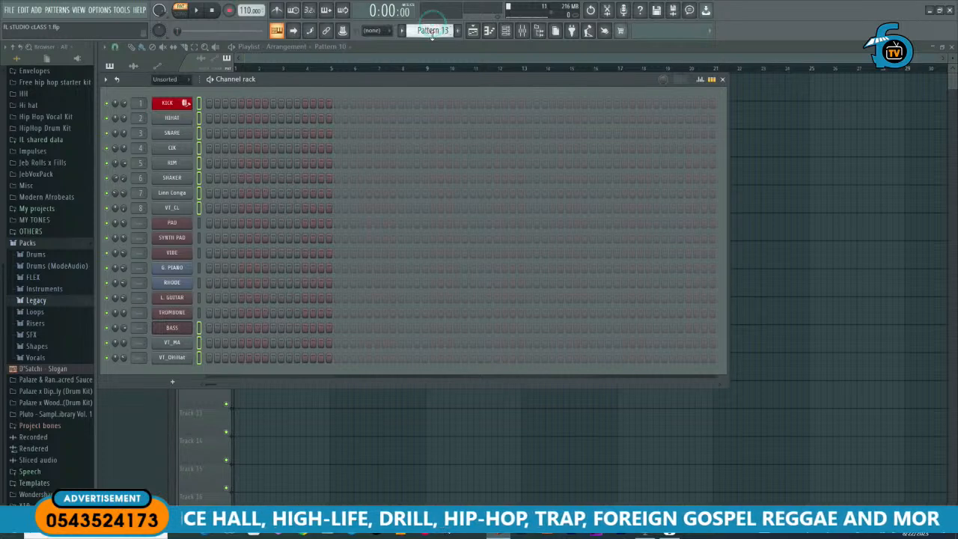
scroll(432, 30, up, 11)
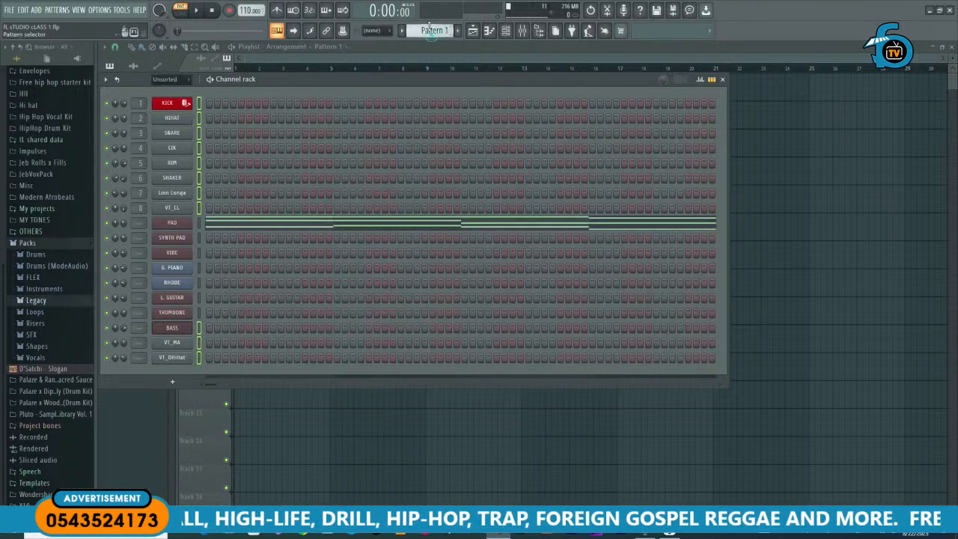
click(196, 10)
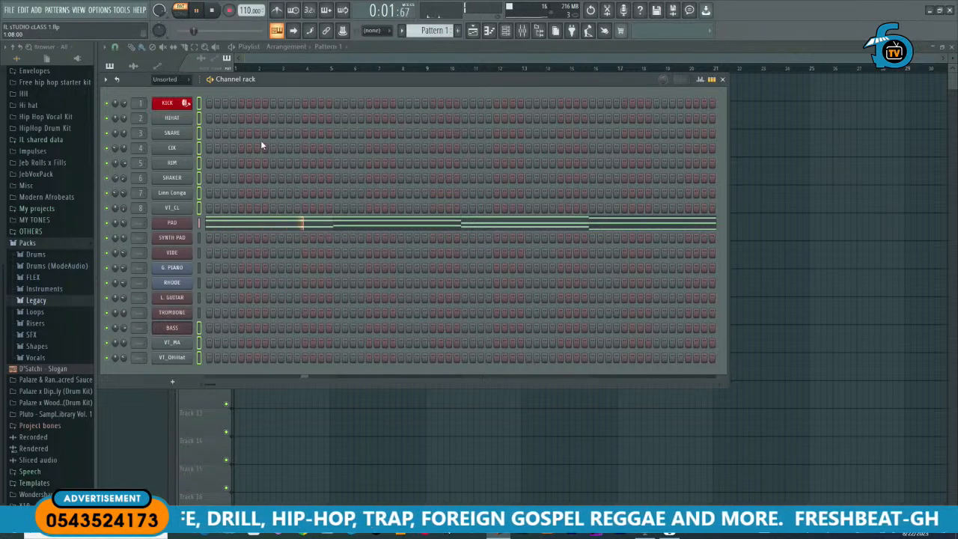
key(space)
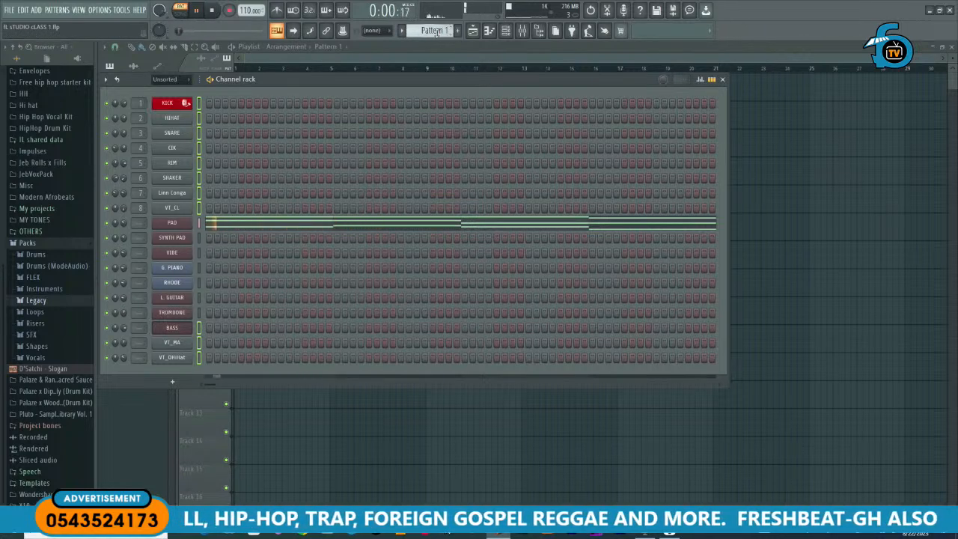
scroll(436, 32, down, 1)
key(space)
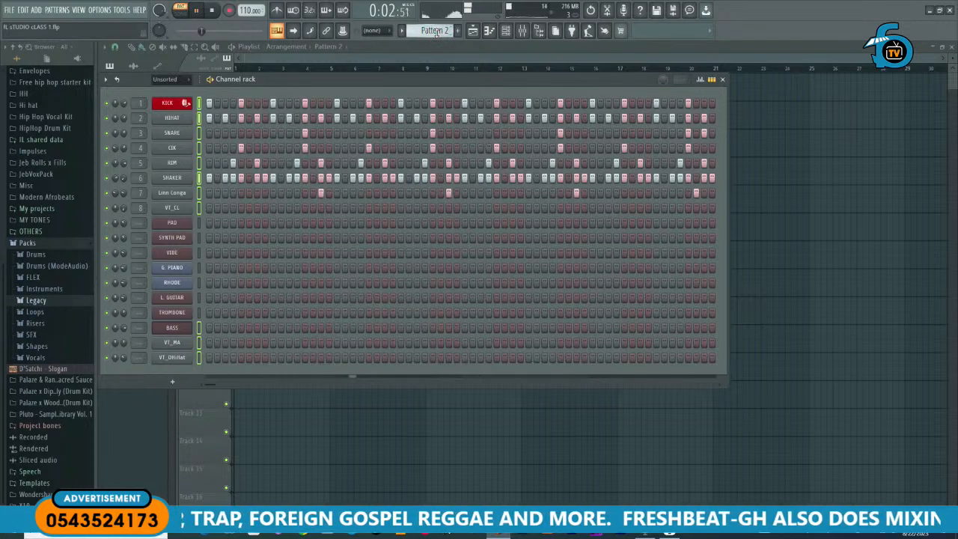
key(space)
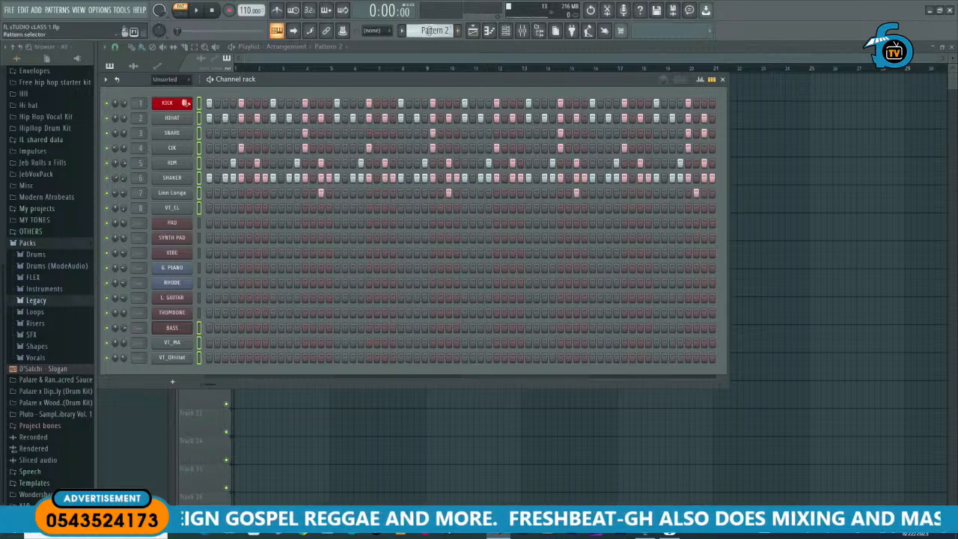
Step: Play back Patterns 3, 4 and 5 in turn to check the VT percussion, SYNTH PAD and VIBE parts
scroll(435, 31, down, 1)
key(space)
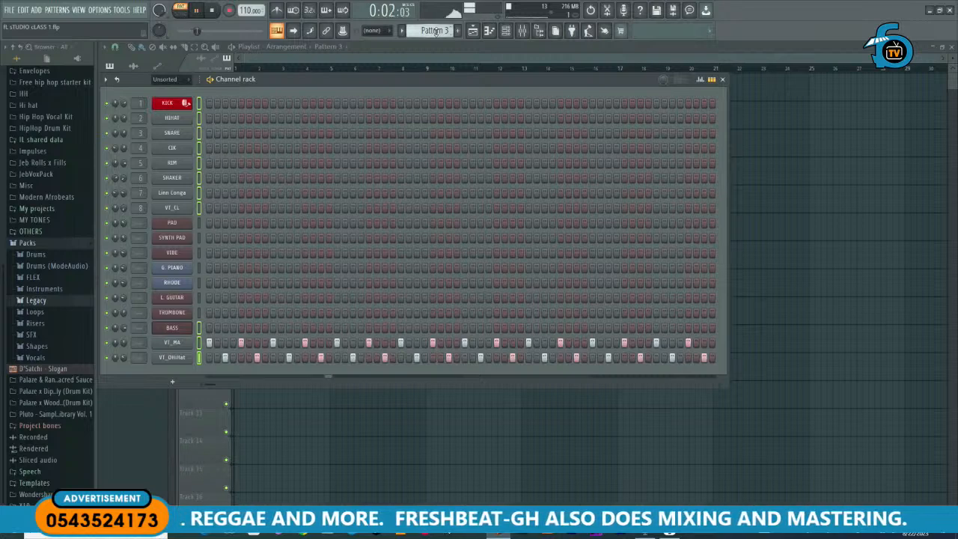
key(space)
scroll(435, 31, down, 1)
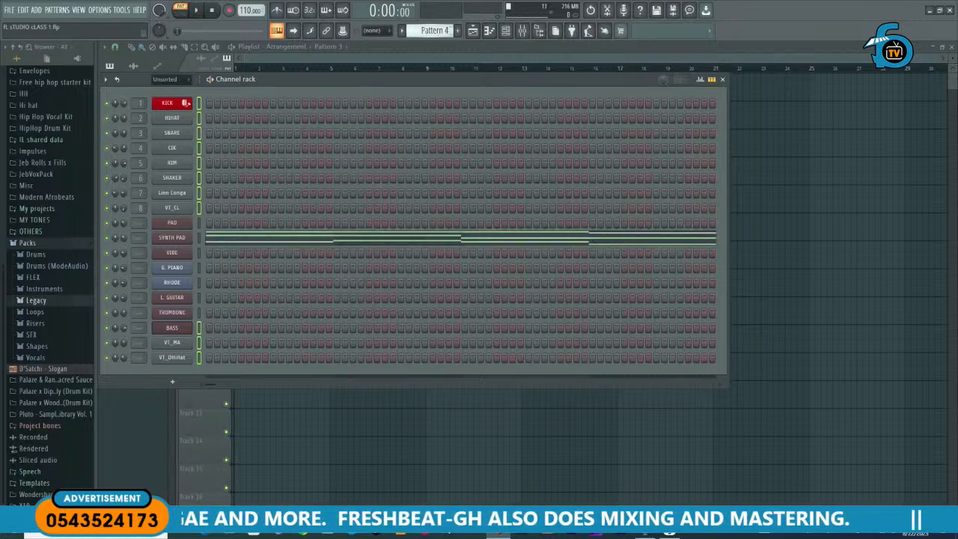
key(space)
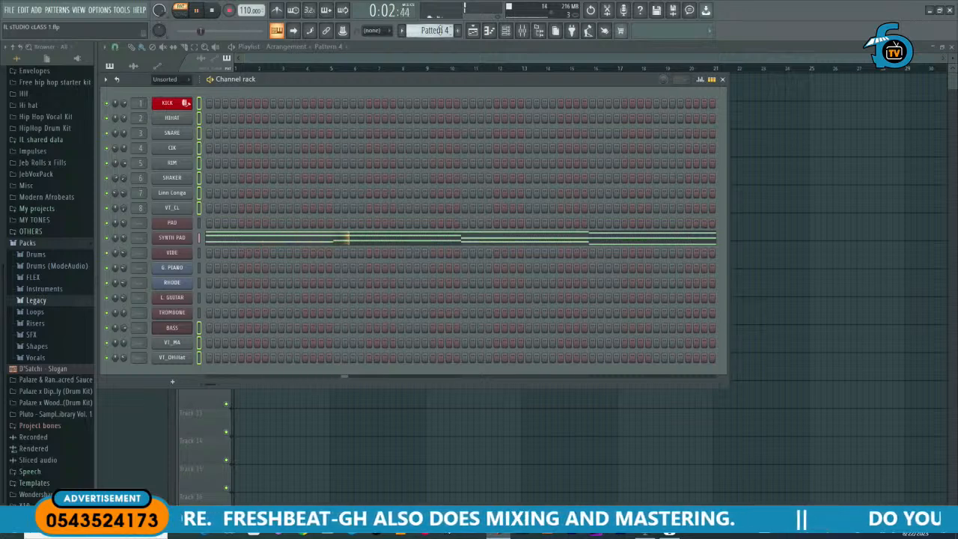
key(space)
scroll(438, 31, down, 1)
key(space)
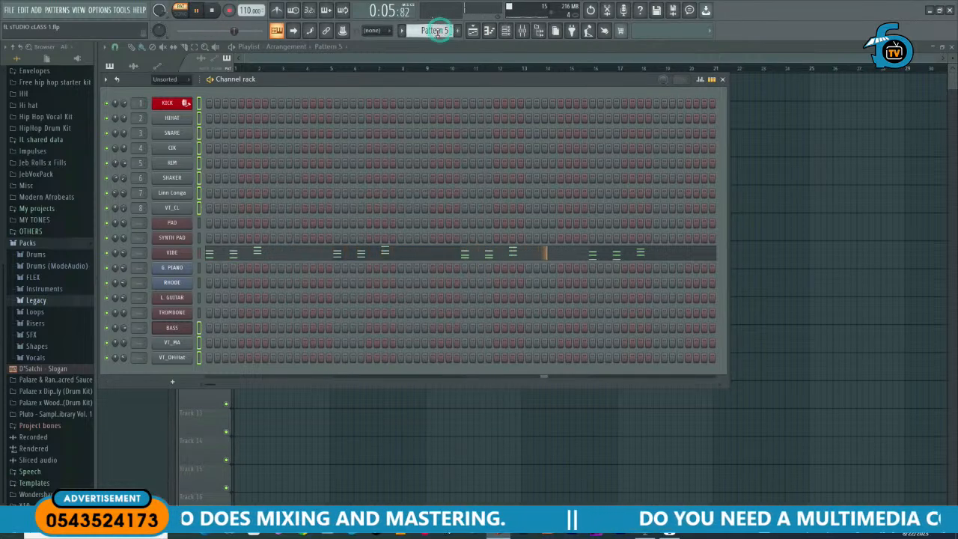
Step: Play back Patterns 6, 7 and 8 in turn to check the G. PIANO, RHODE and L. GUITAR parts
scroll(438, 30, down, 1)
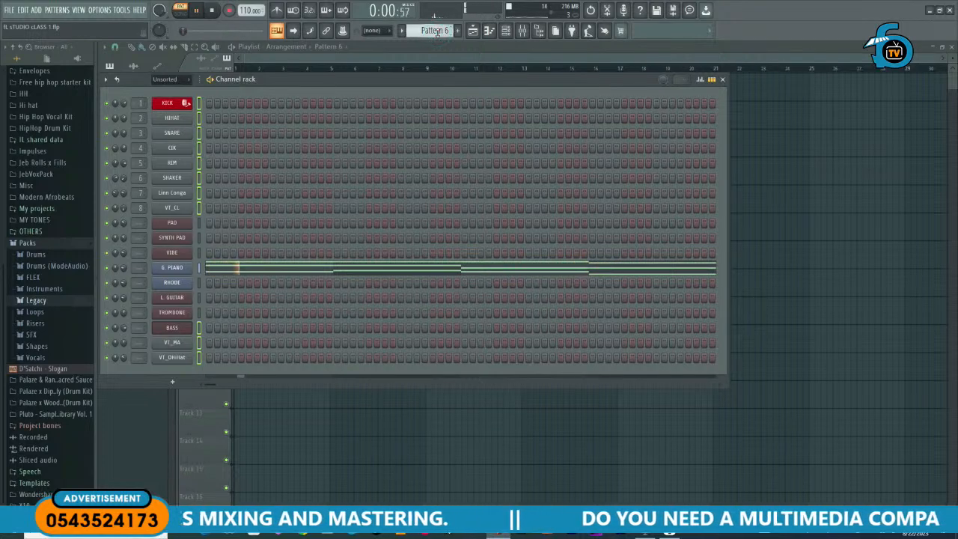
scroll(438, 31, down, 1)
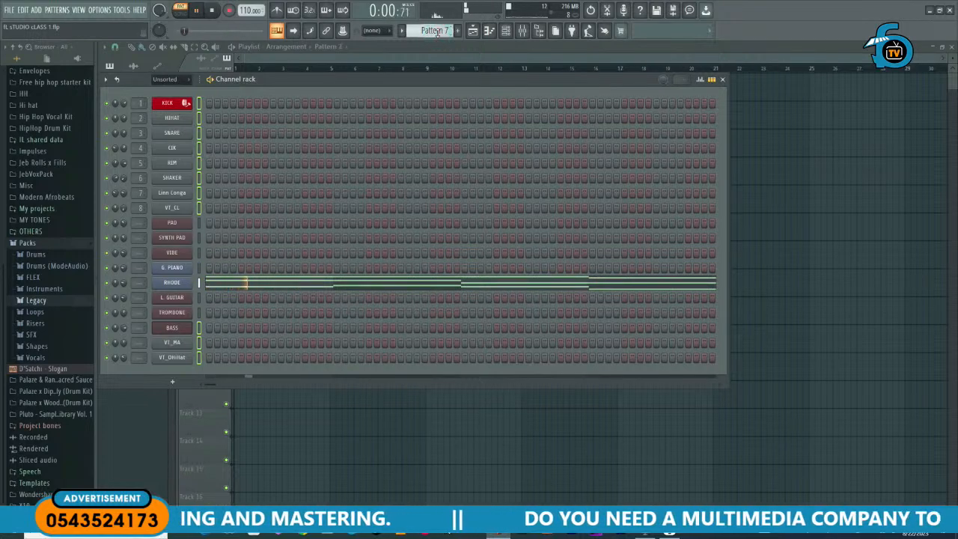
scroll(438, 30, down, 1)
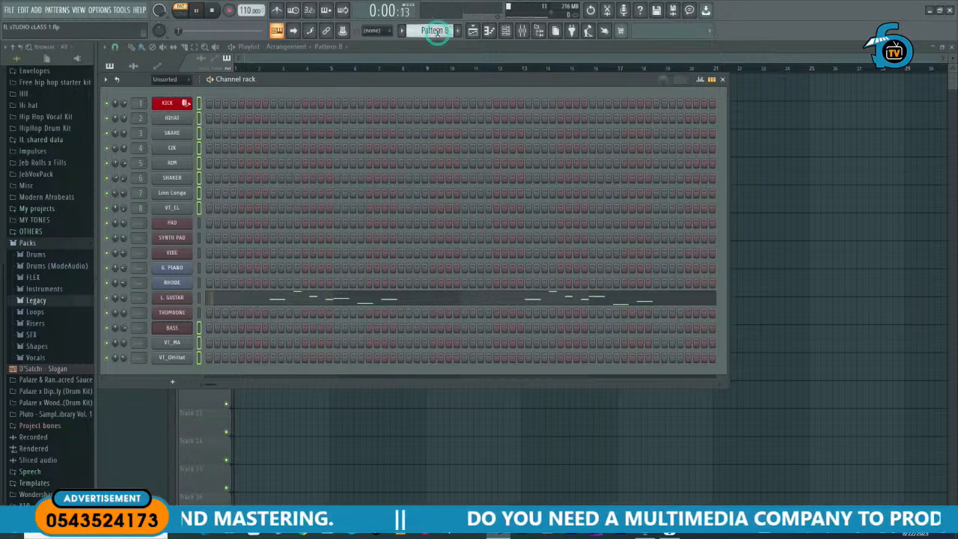
Step: Play back Patterns 9 and 10 to check the TROMBONE and BASS parts, return to Pattern 1 and stop playback
scroll(438, 30, down, 1)
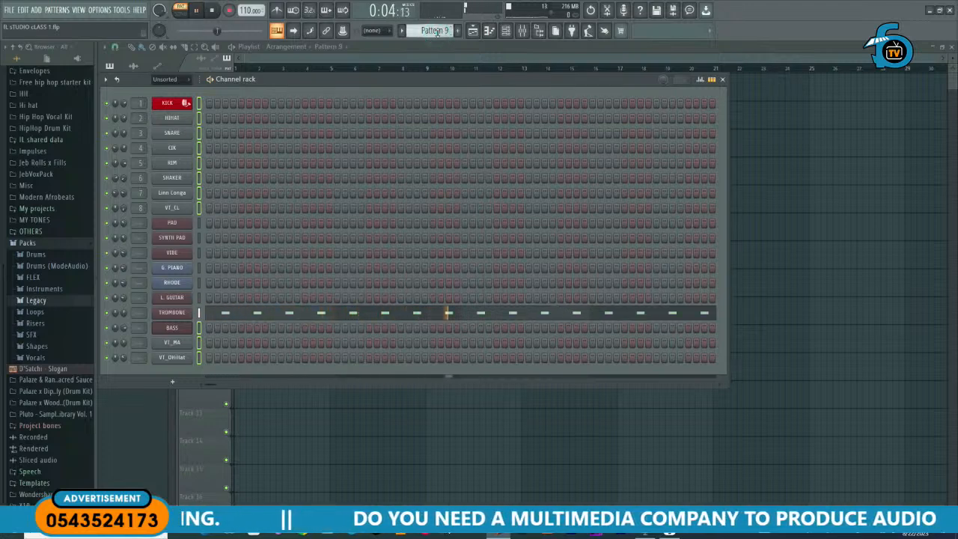
scroll(438, 31, down, 1)
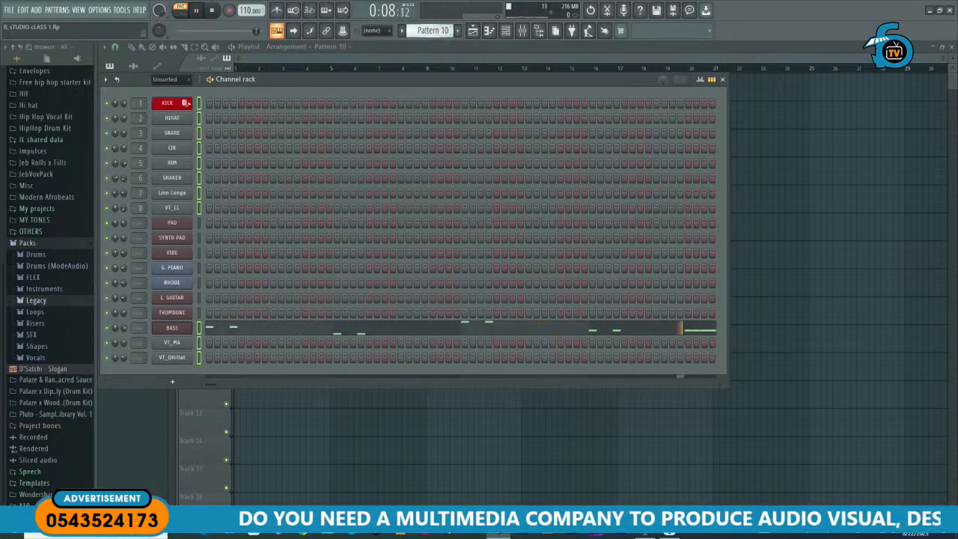
scroll(438, 31, down, 1)
scroll(438, 31, up, 10)
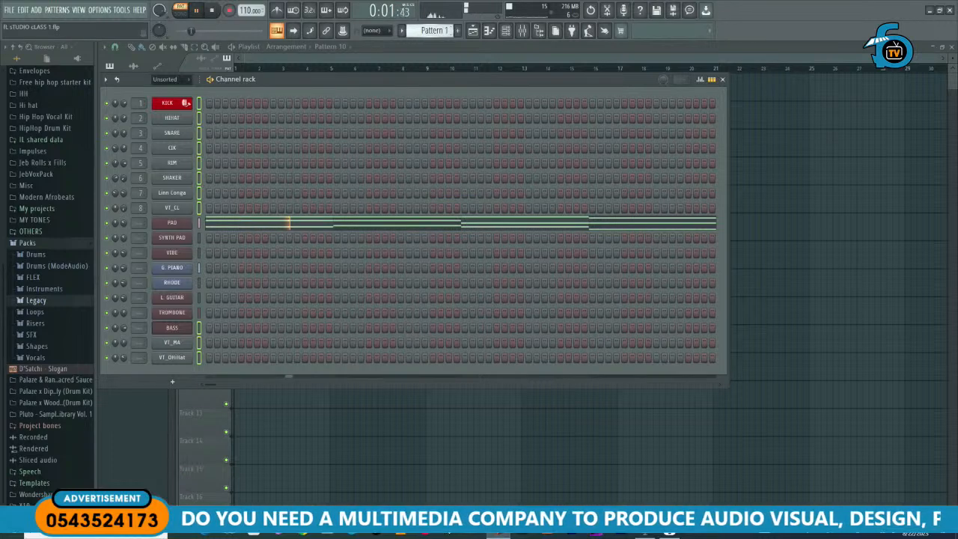
key(space)
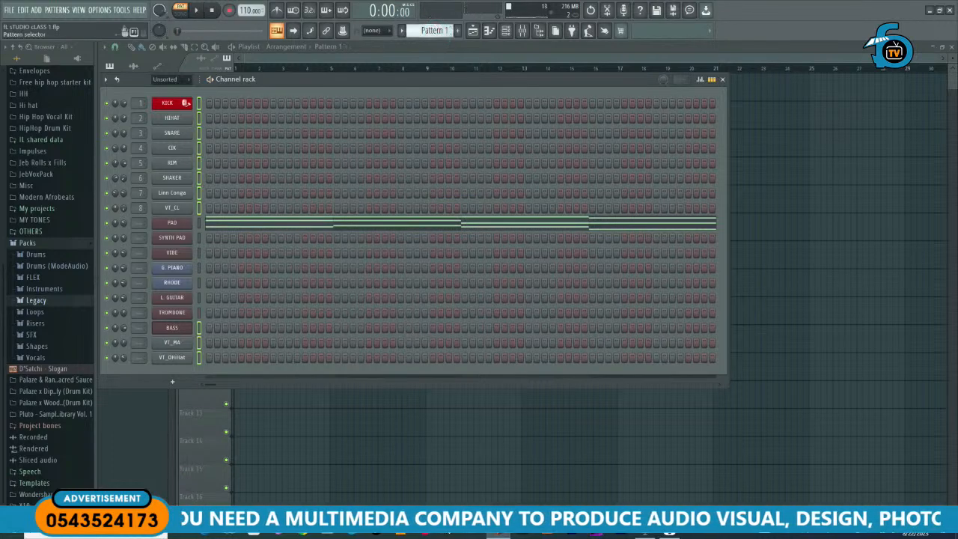
double_click(310, 78)
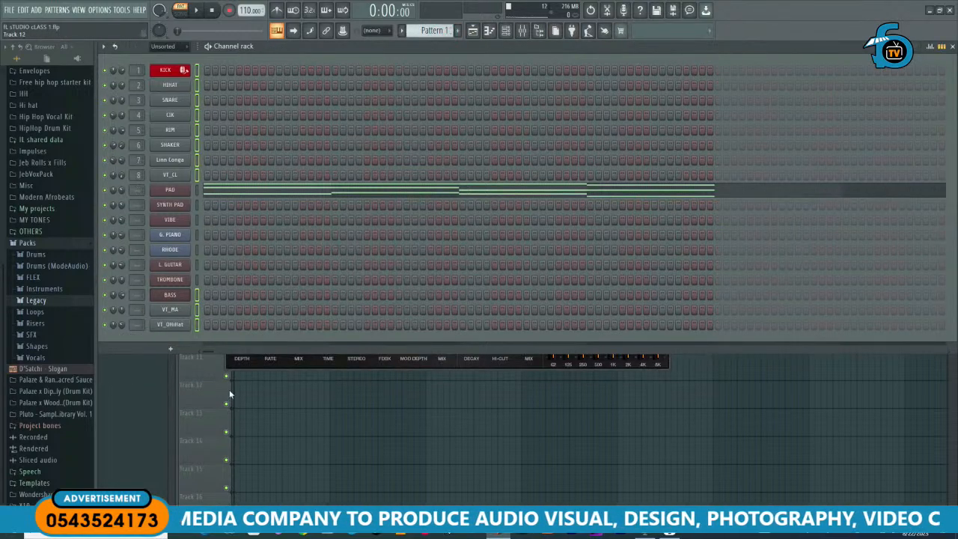
click(197, 402)
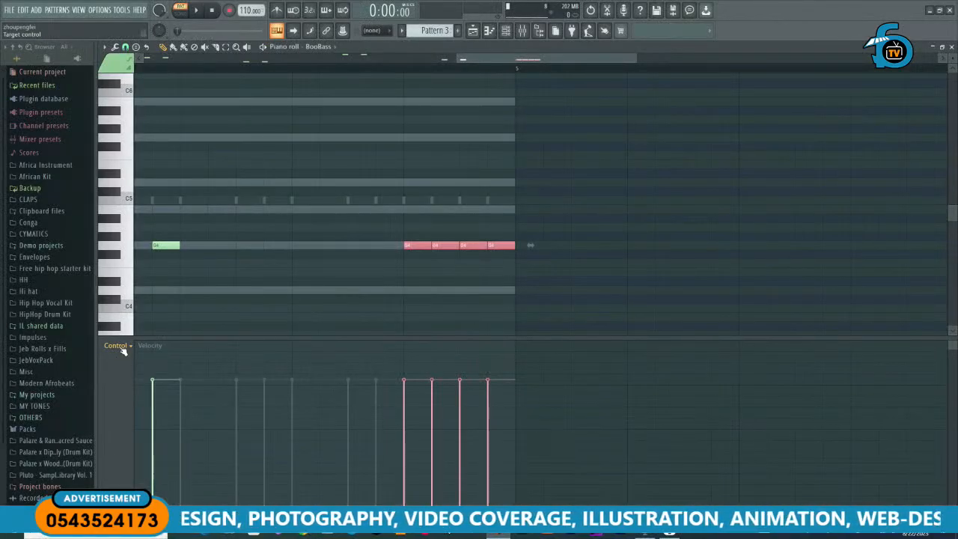
Step: Show note pan for BooBass and pan the last four notes alternately right and left by about 50%, starting right
click(118, 346)
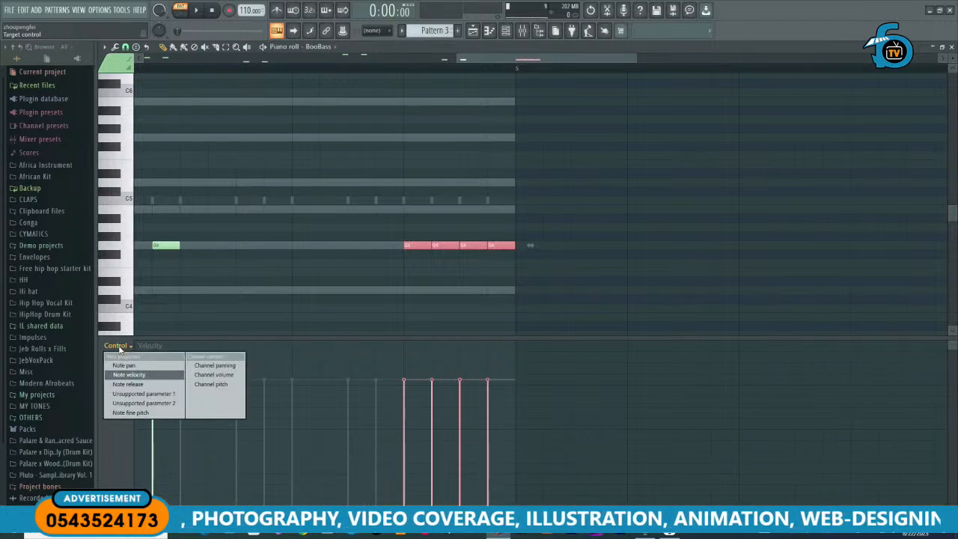
click(127, 365)
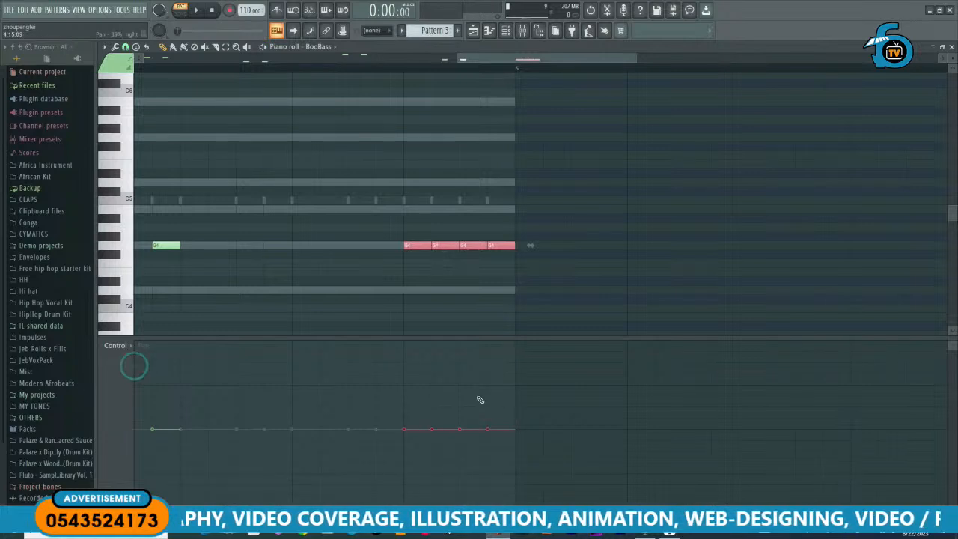
drag(409, 419, 407, 395)
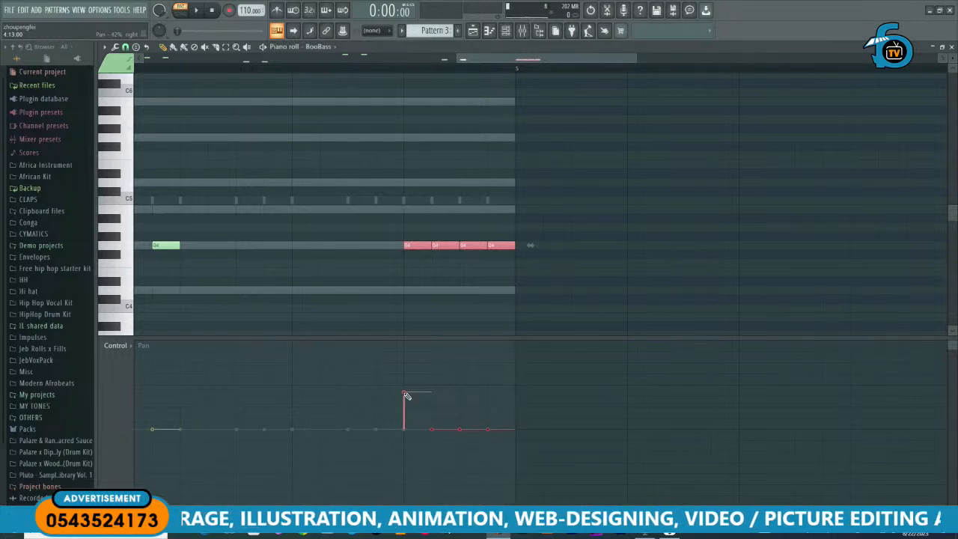
drag(407, 395, 409, 384)
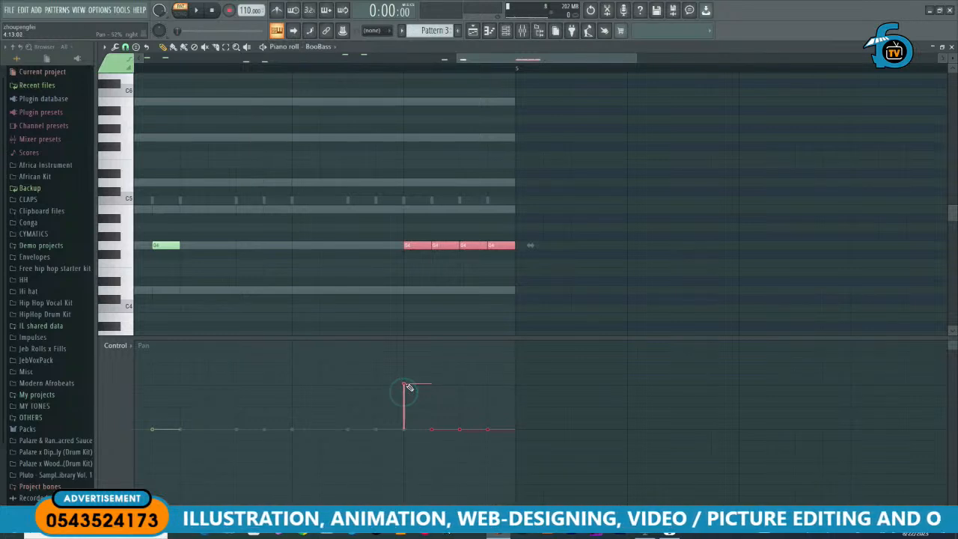
mouse_move(437, 443)
mouse_down()
mouse_move(438, 471)
mouse_move(434, 434)
mouse_move(438, 476)
mouse_up()
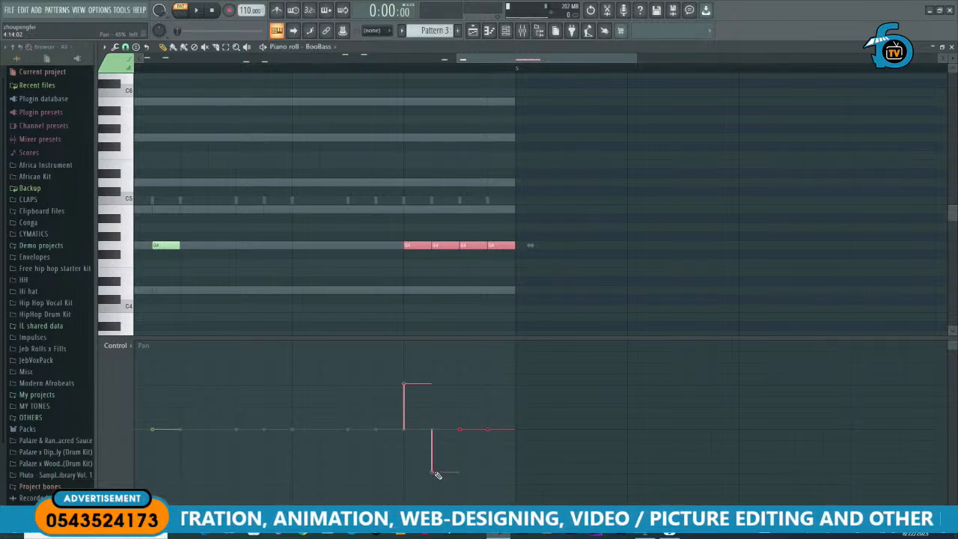
drag(460, 430, 460, 388)
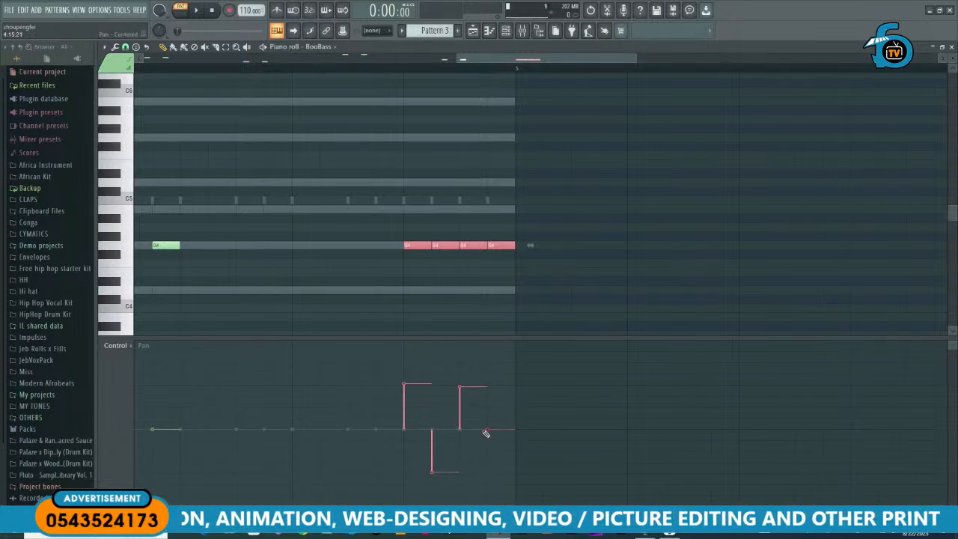
drag(492, 431, 488, 472)
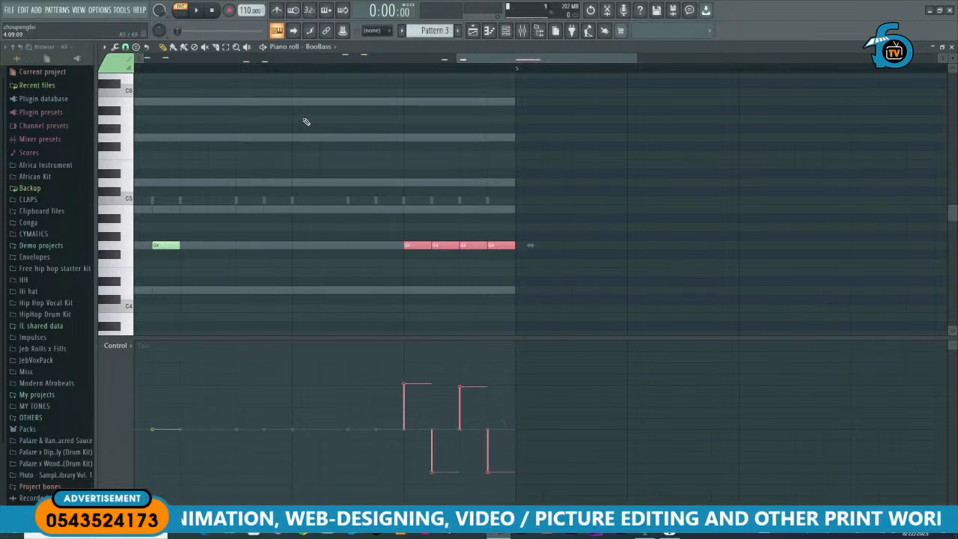
Step: Play back the panned BooBass notes at the end of Pattern 3 and close the piano roll
key(space)
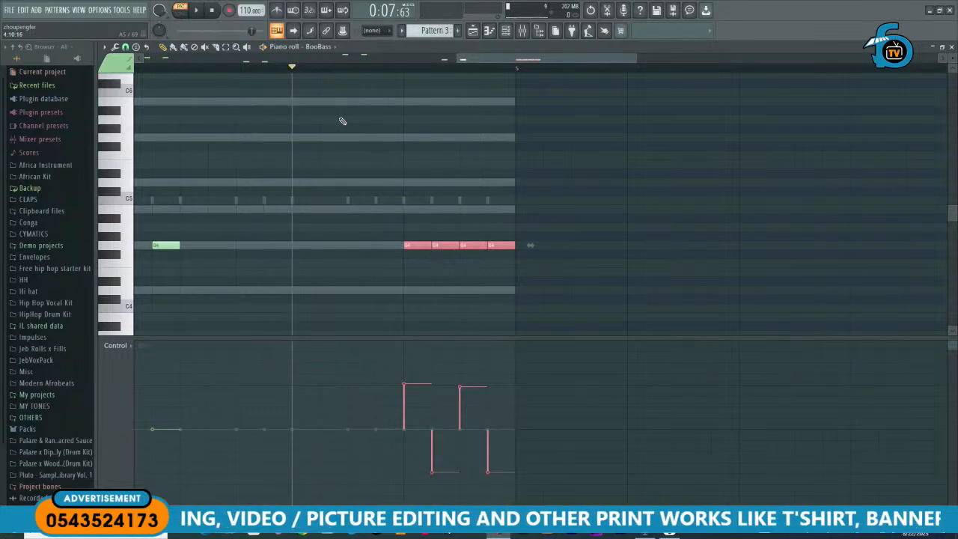
key(space)
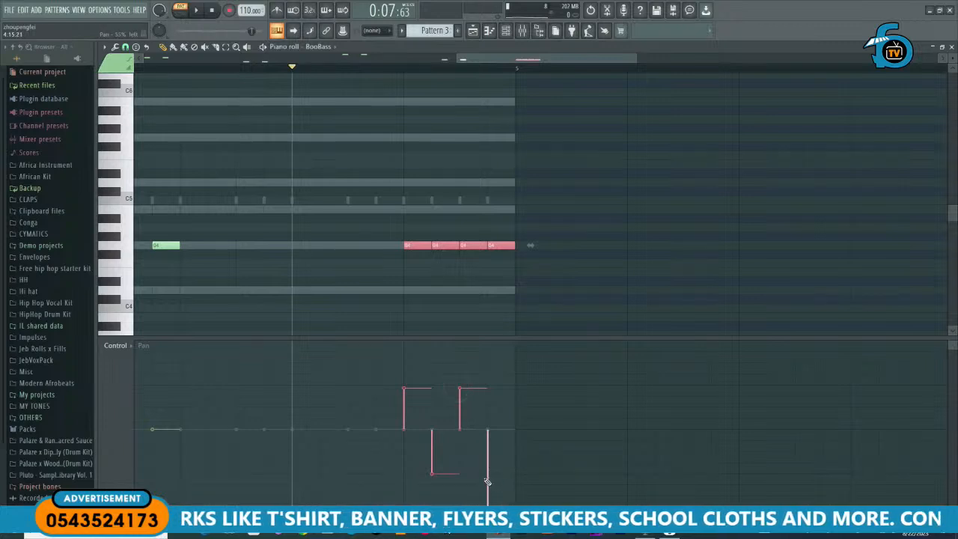
ctrl+scroll(531, 240, down, 5)
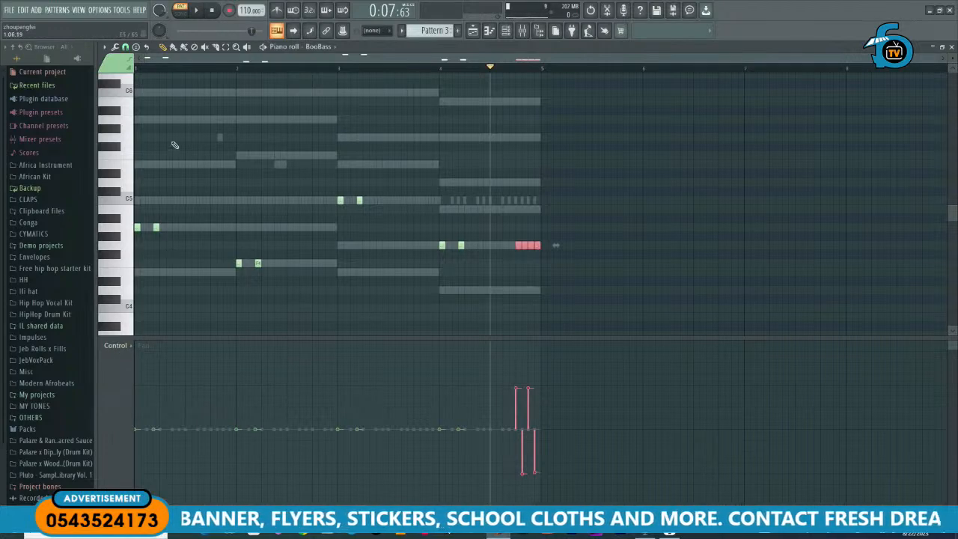
click(952, 47)
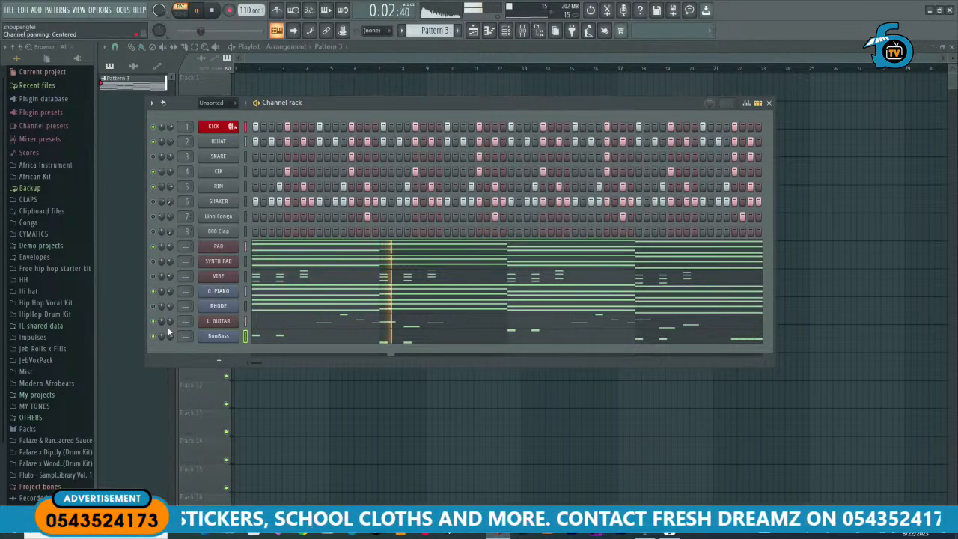
Step: Set the L. GUITAR channel volume to 37%, bring the muted SYNTH PAD and Linn Conga channels back in, and stop playback
scroll(170, 322, down, 3)
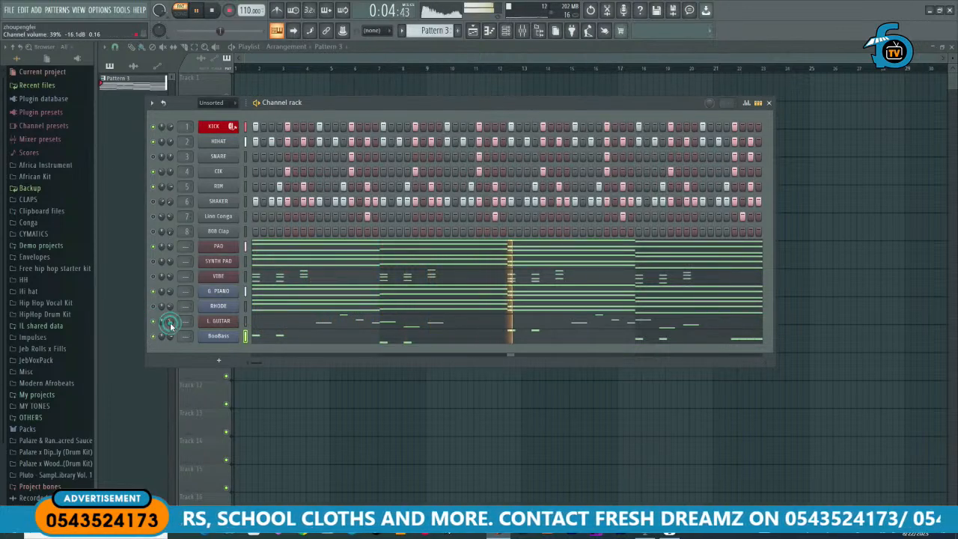
scroll(170, 321, down, 1)
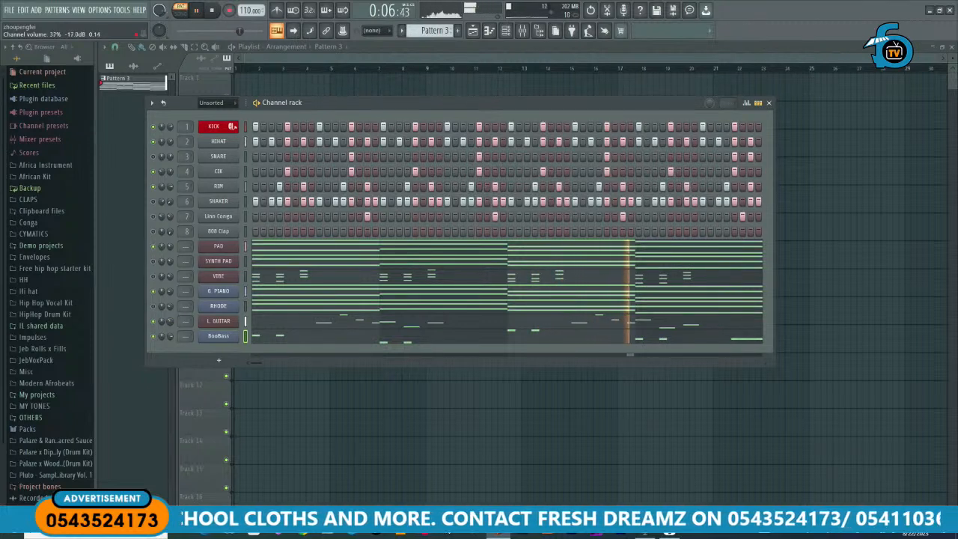
click(170, 263)
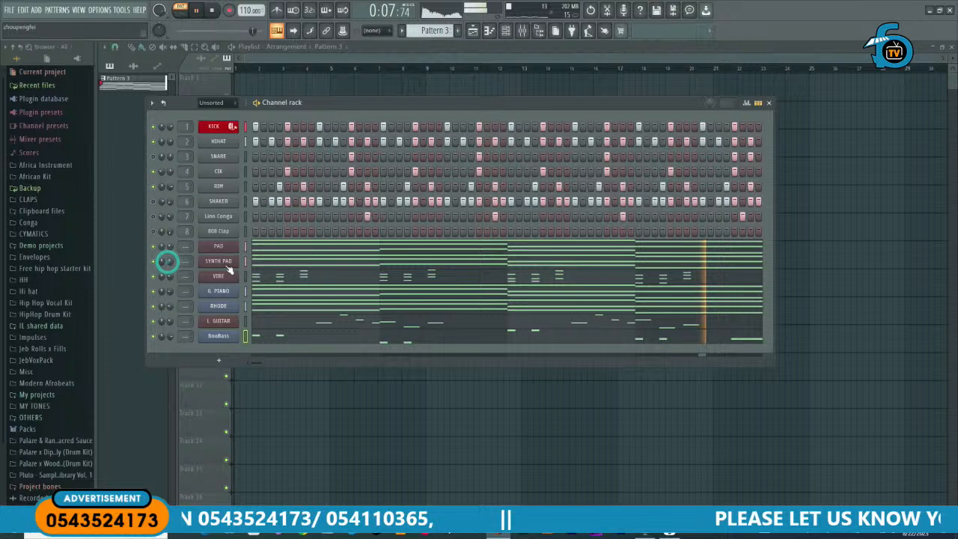
click(155, 216)
key(space)
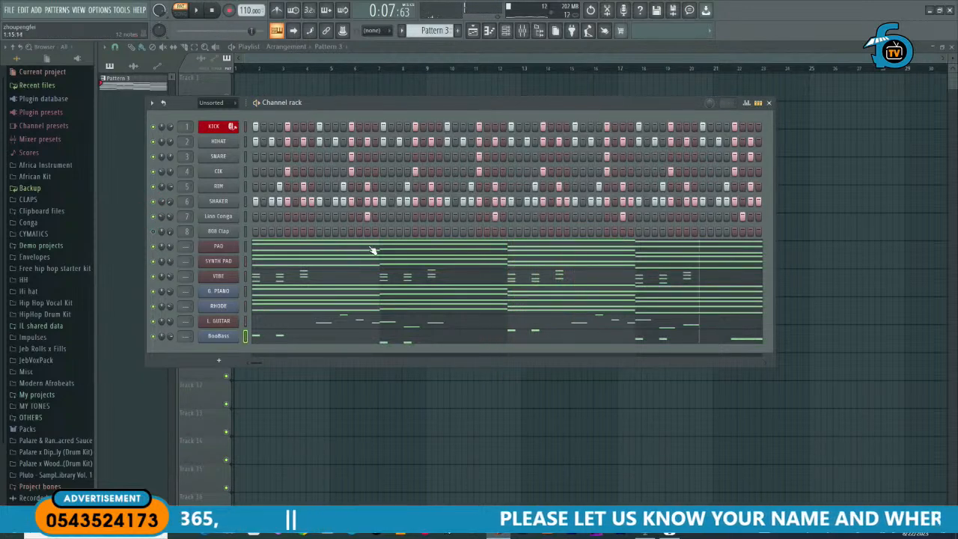
drag(372, 101, 404, 81)
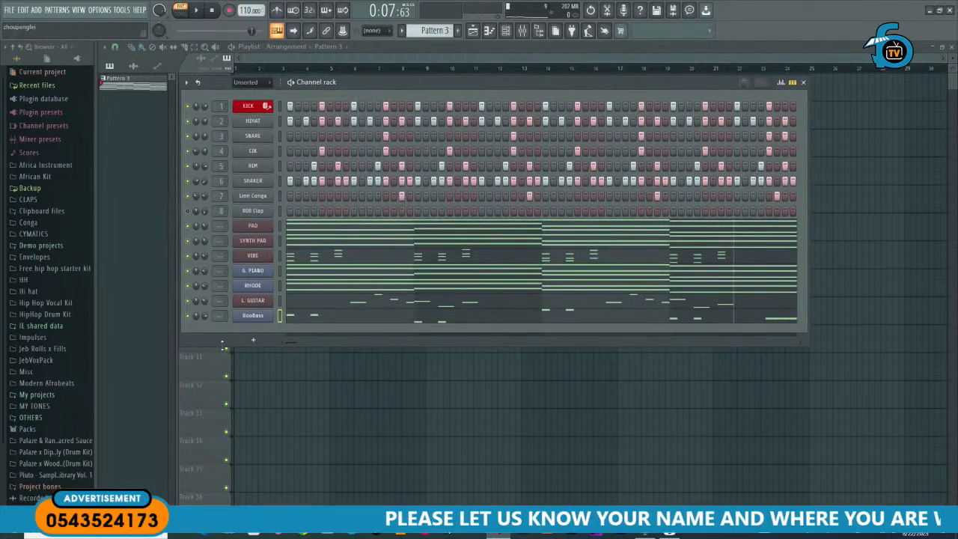
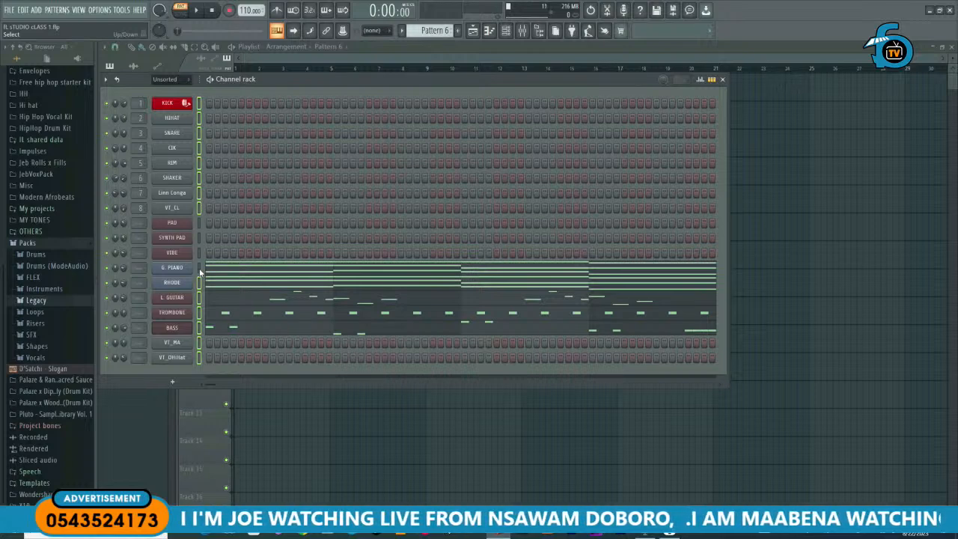
Step: Move the RHODE through BASS notes from Pattern 6 to Pattern 7, and the L. GUITAR through BASS notes from Pattern 7 to Pattern 8
key(ctrl+x)
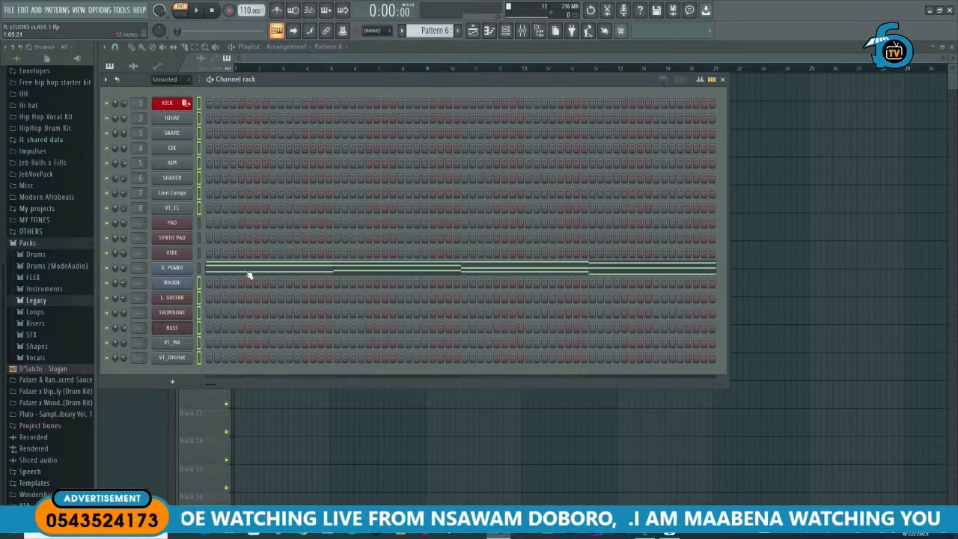
scroll(434, 31, down, 1)
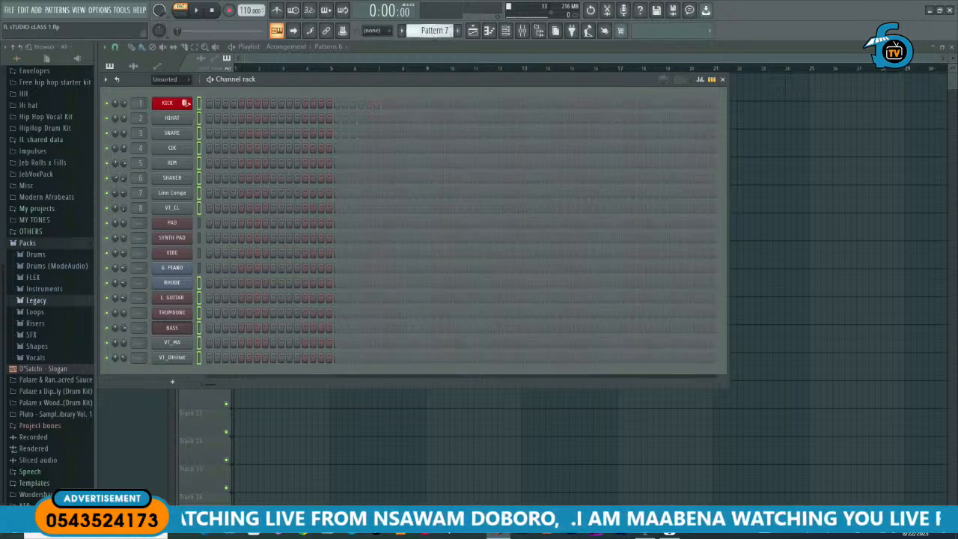
key(ctrl+v)
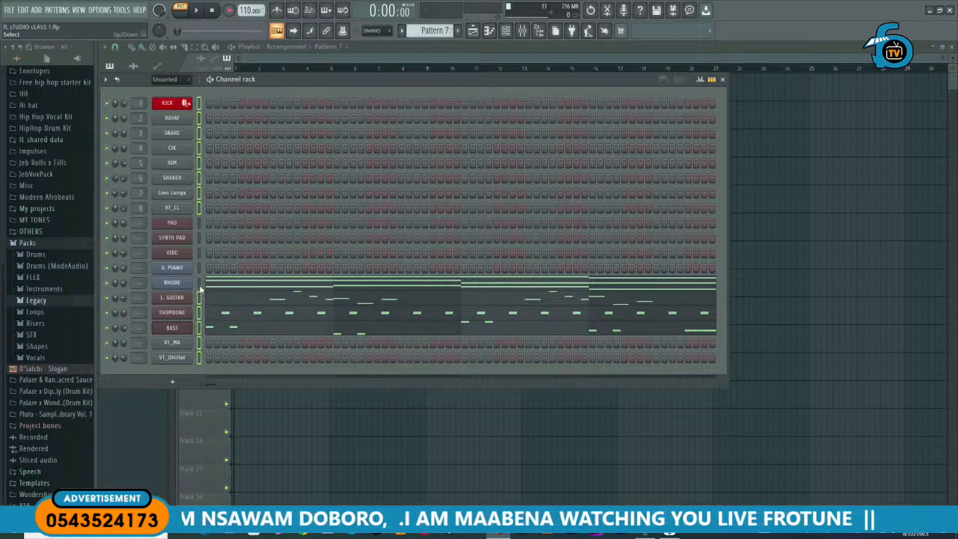
key(ctrl+x)
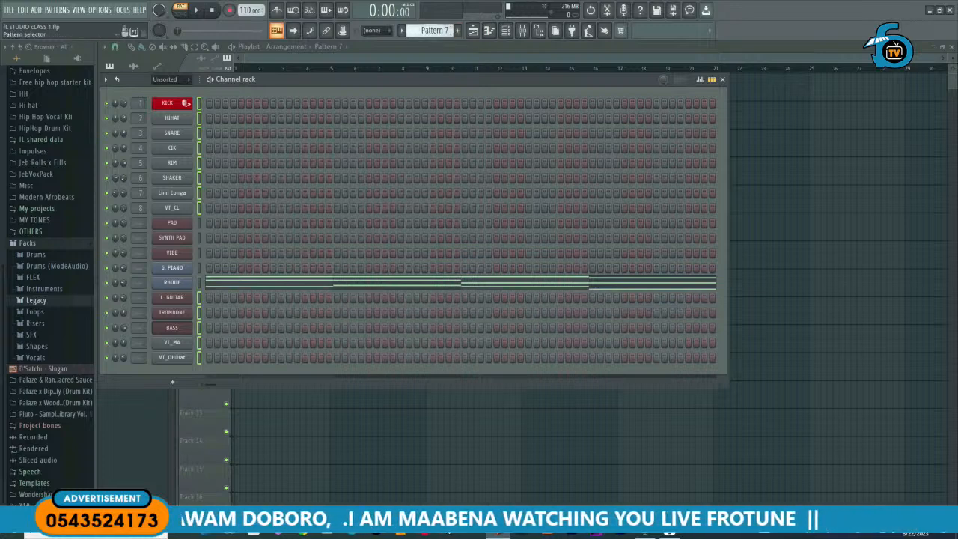
scroll(434, 30, down, 1)
key(ctrl+v)
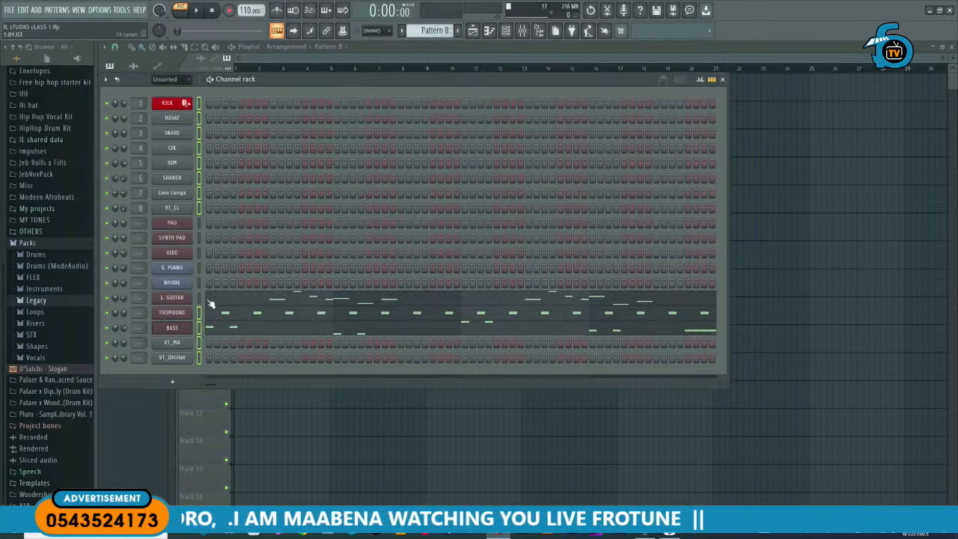
Step: Move the TROMBONE and BASS notes from Pattern 8 to Pattern 9, and the BASS notes from Pattern 9 to Pattern 10
key(ctrl+x)
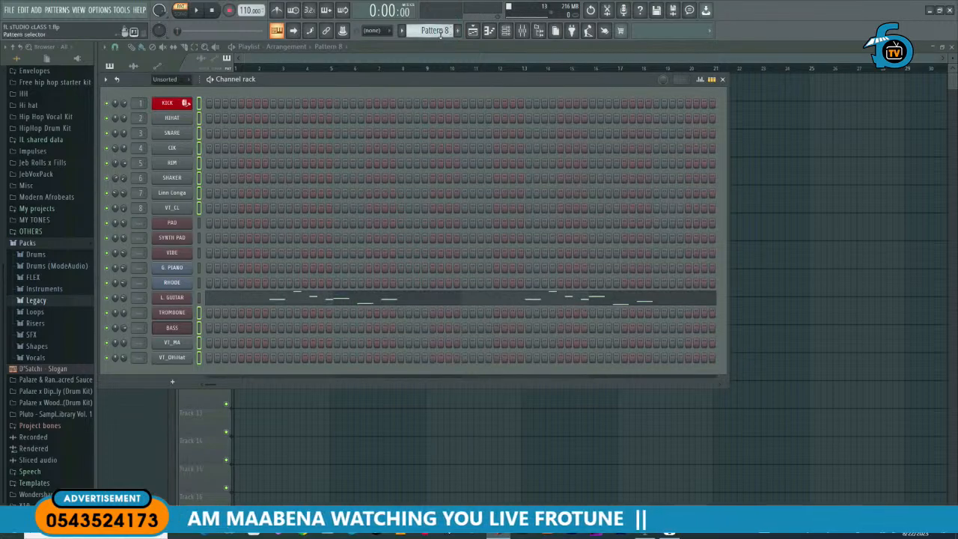
scroll(438, 31, down, 1)
key(ctrl+v)
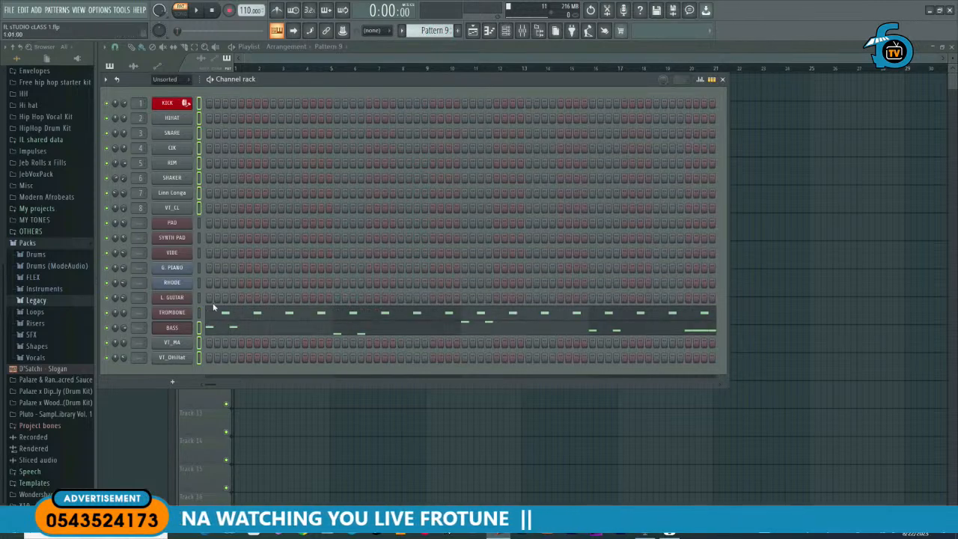
key(ctrl+z)
scroll(433, 30, down, 2)
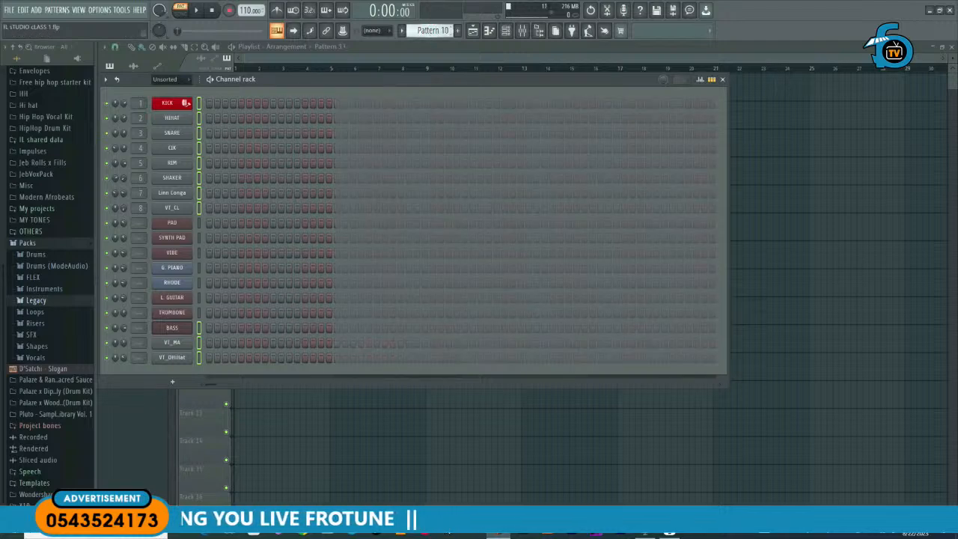
scroll(432, 31, up, 1)
scroll(432, 32, down, 1)
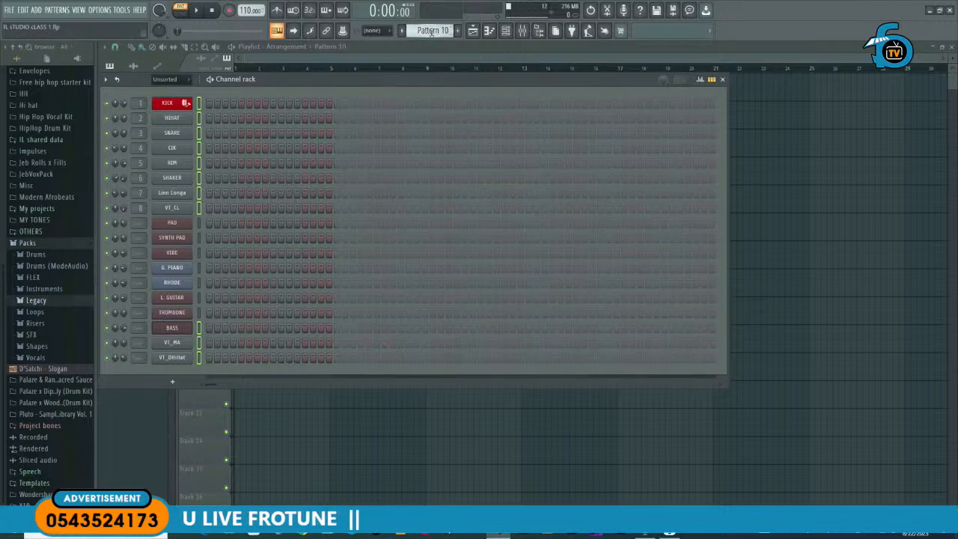
key(ctrl+v)
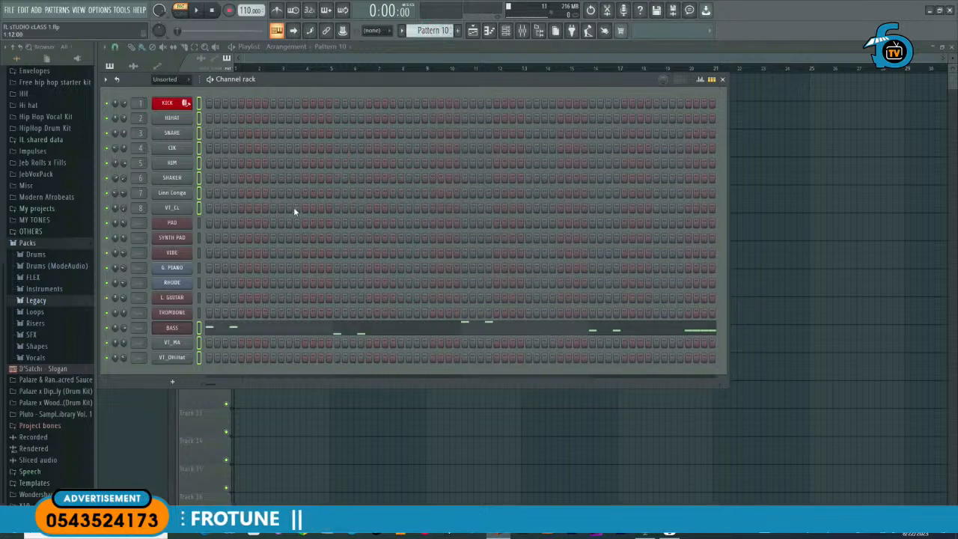
Step: Play back Patterns 1 through 4 one after another to check the PAD, drum, VT_MA/VT_OHiHat and SYNTH PAD parts
scroll(432, 30, down, 2)
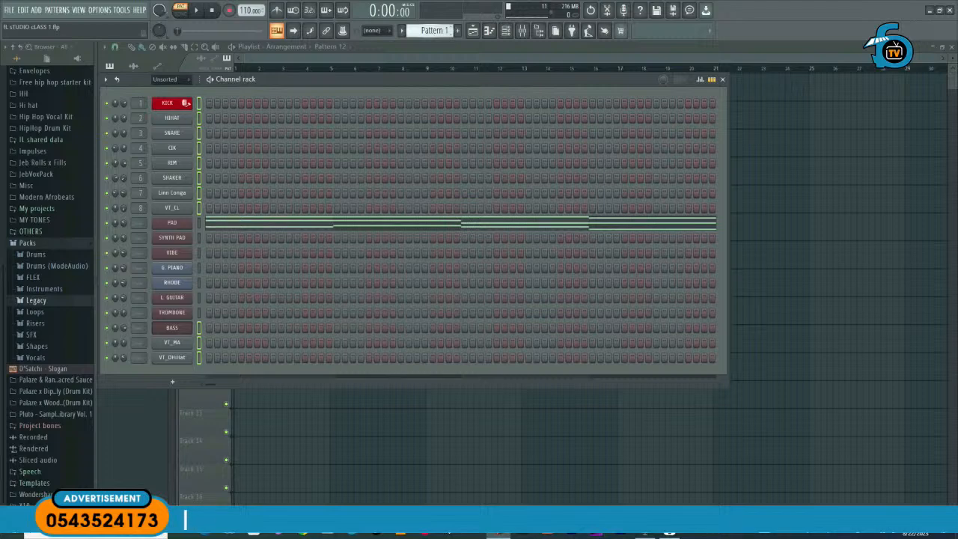
click(198, 11)
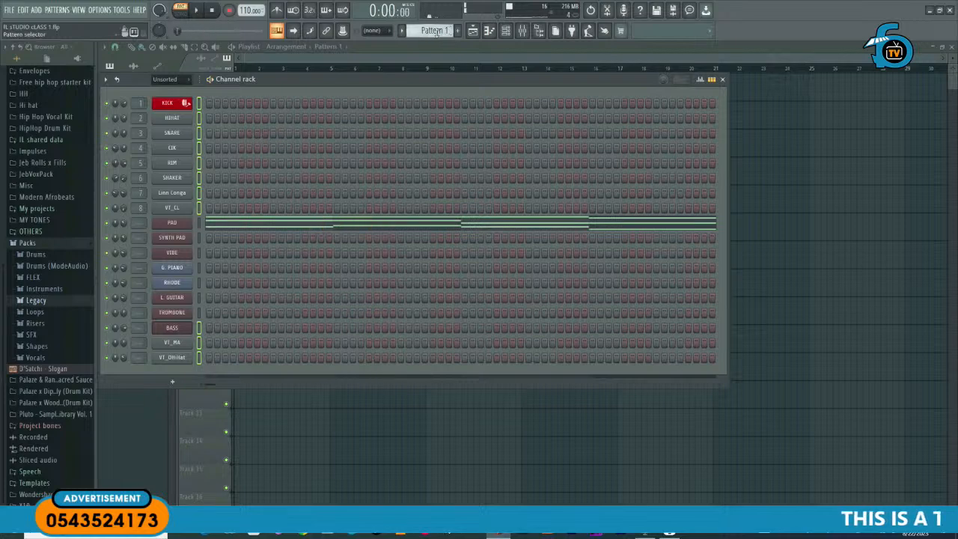
scroll(436, 32, down, 1)
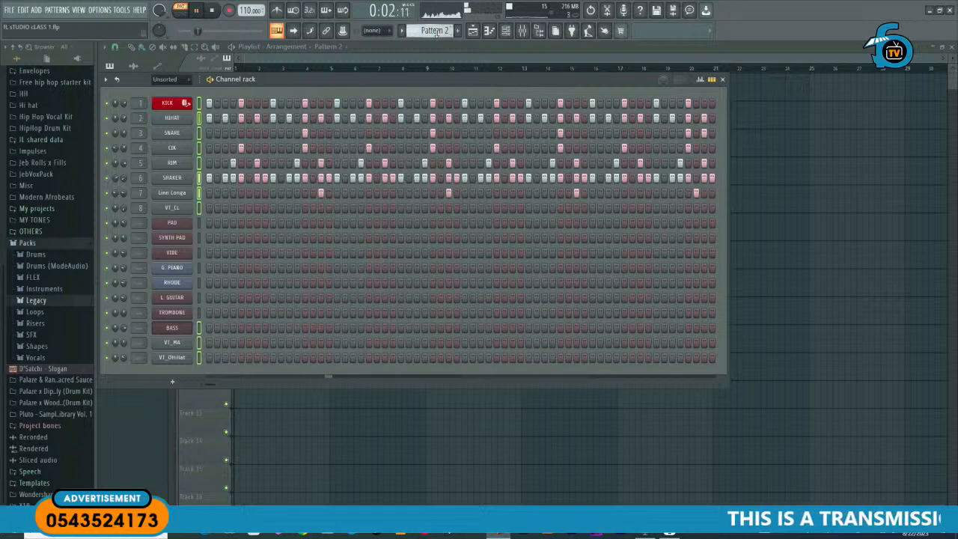
key(space)
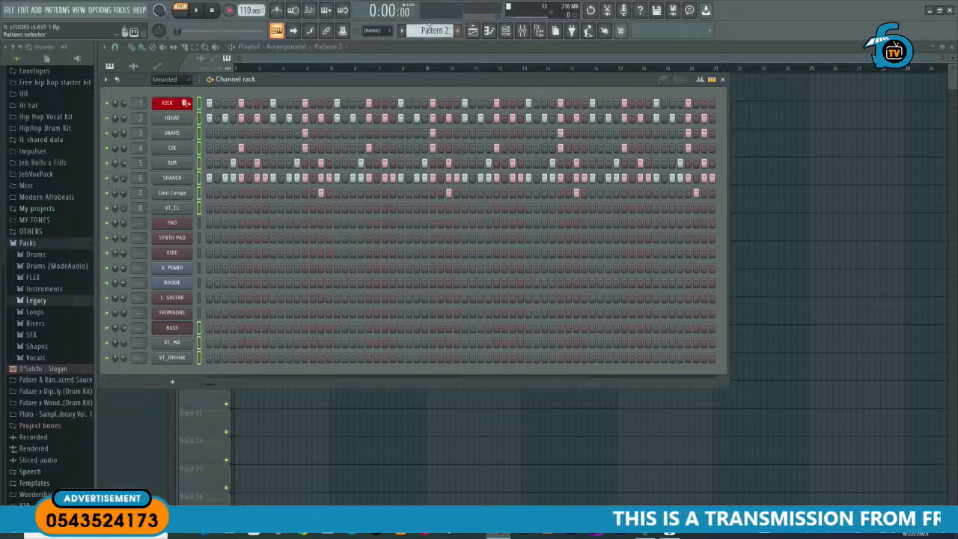
scroll(435, 32, down, 1)
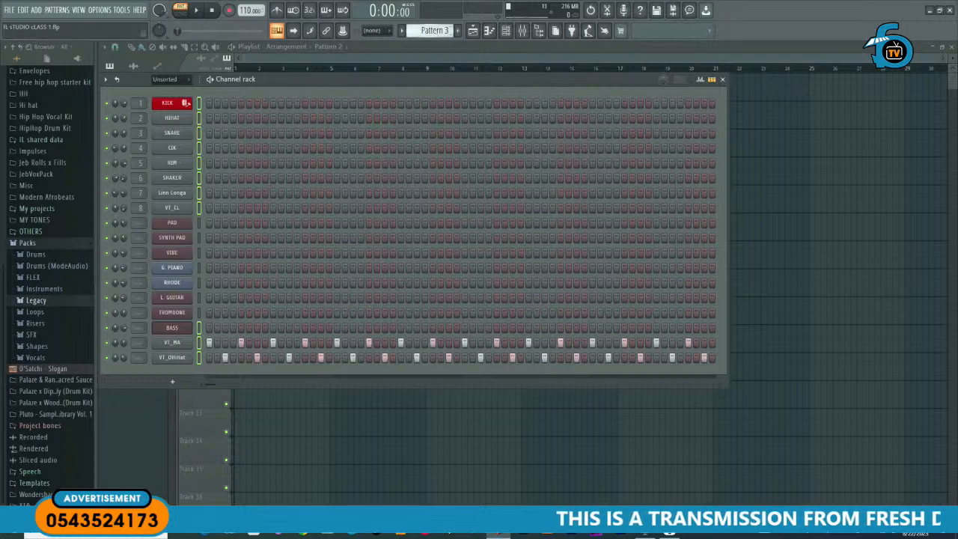
key(space)
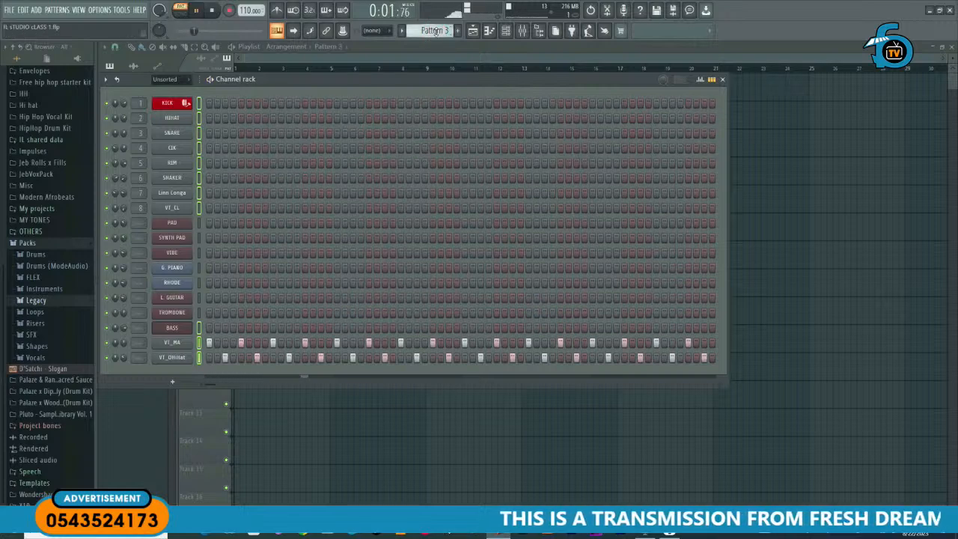
key(space)
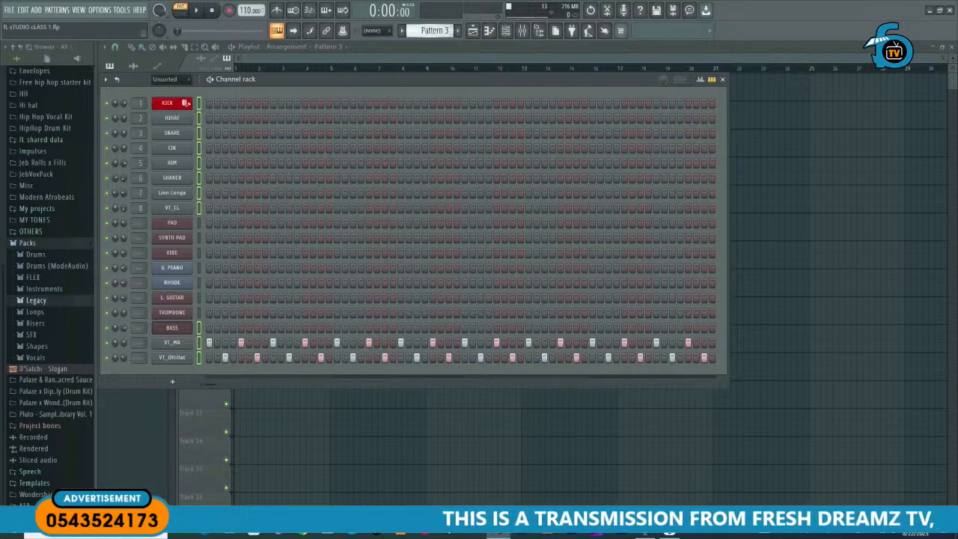
scroll(438, 30, down, 1)
key(space)
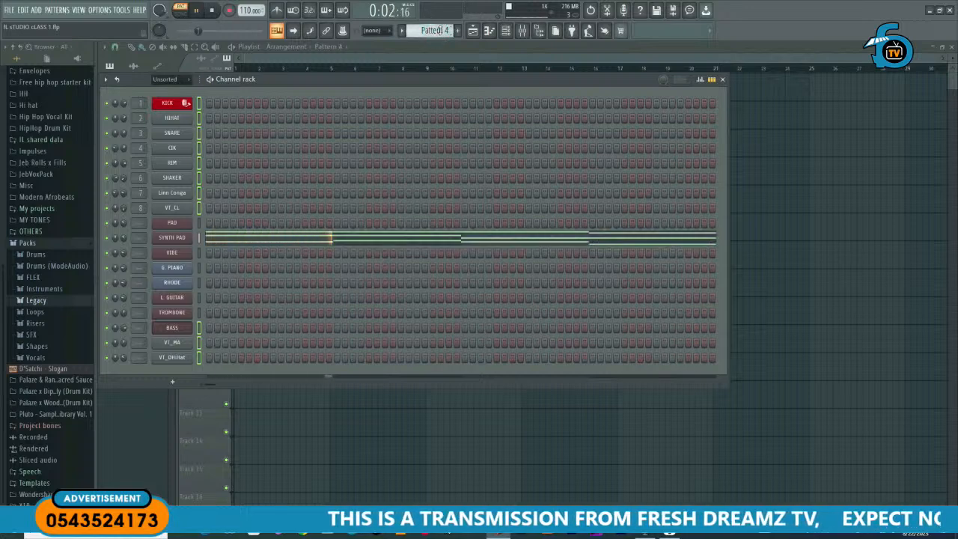
key(space)
Step: Play back Patterns 5 through 10 in sequence to check VIBE through BASS, return to Pattern 1 and stop playback
scroll(440, 31, down, 1)
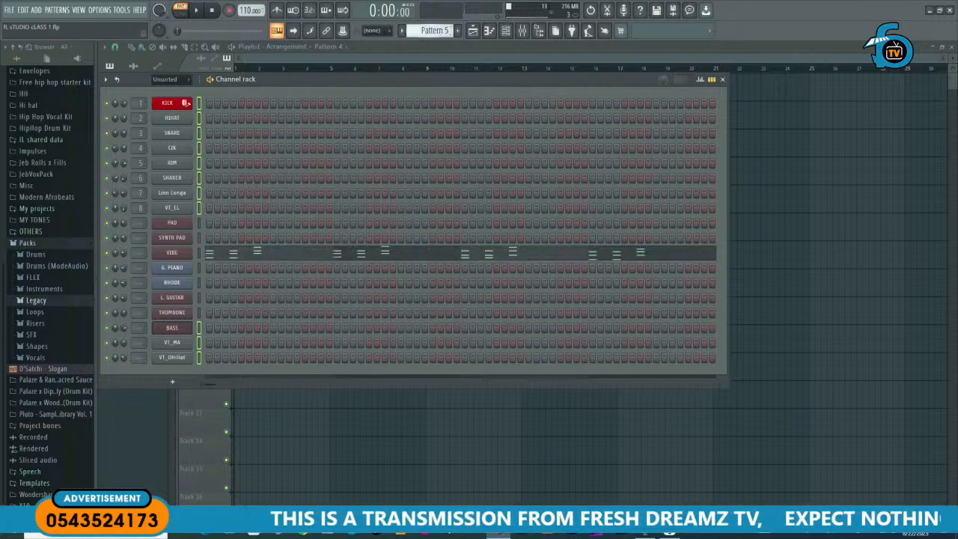
key(space)
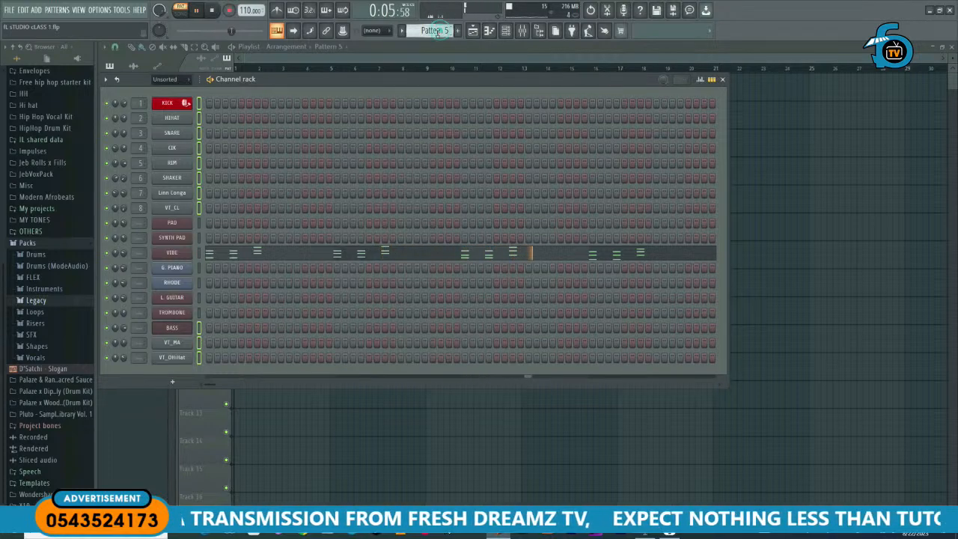
scroll(438, 32, down, 1)
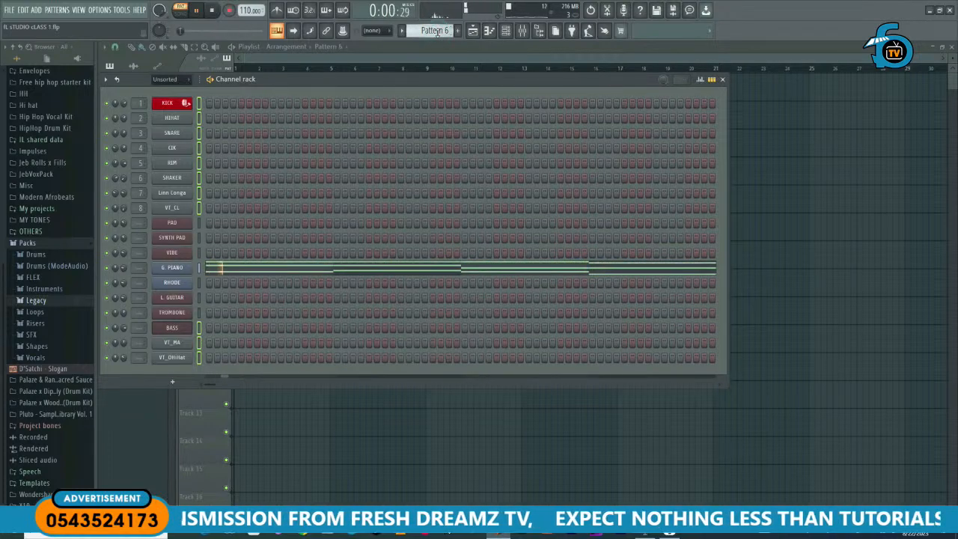
scroll(438, 31, down, 1)
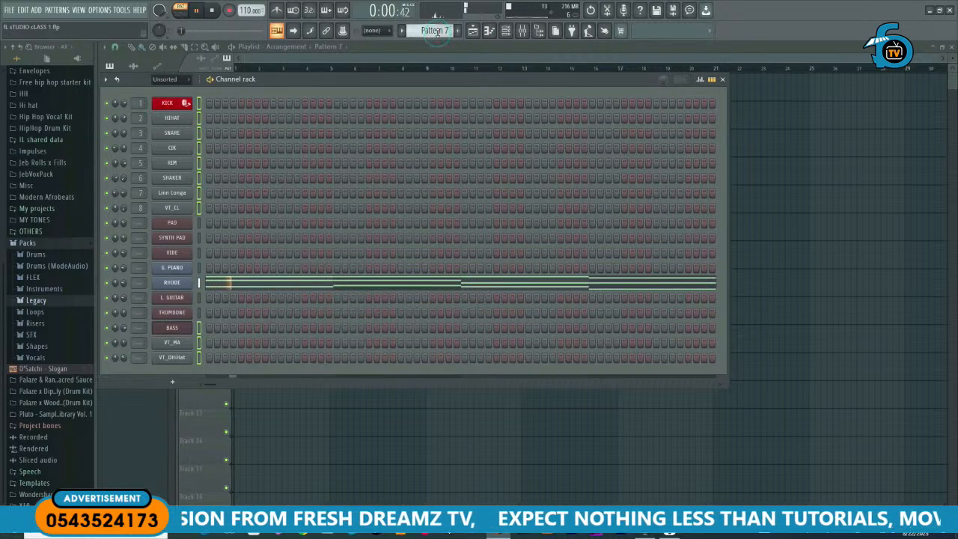
scroll(438, 32, down, 1)
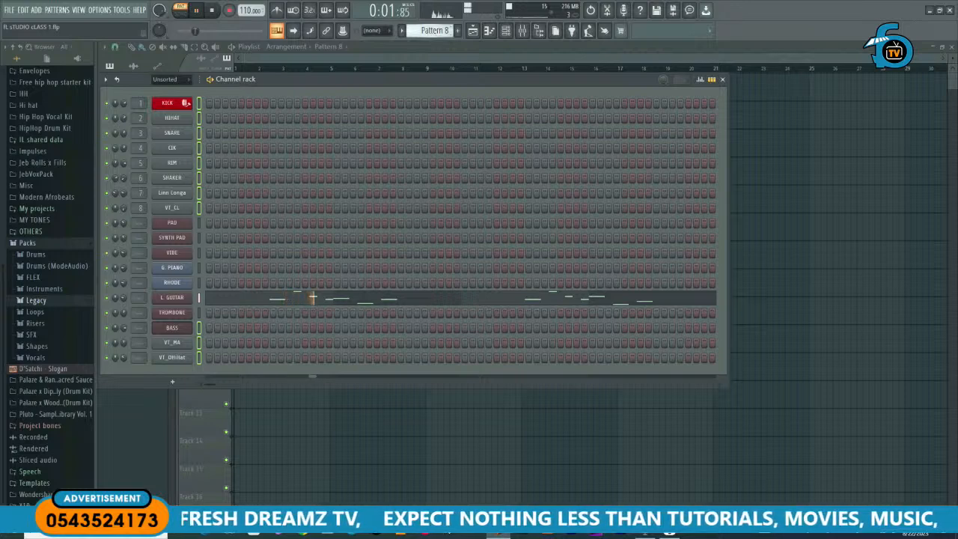
scroll(438, 32, down, 1)
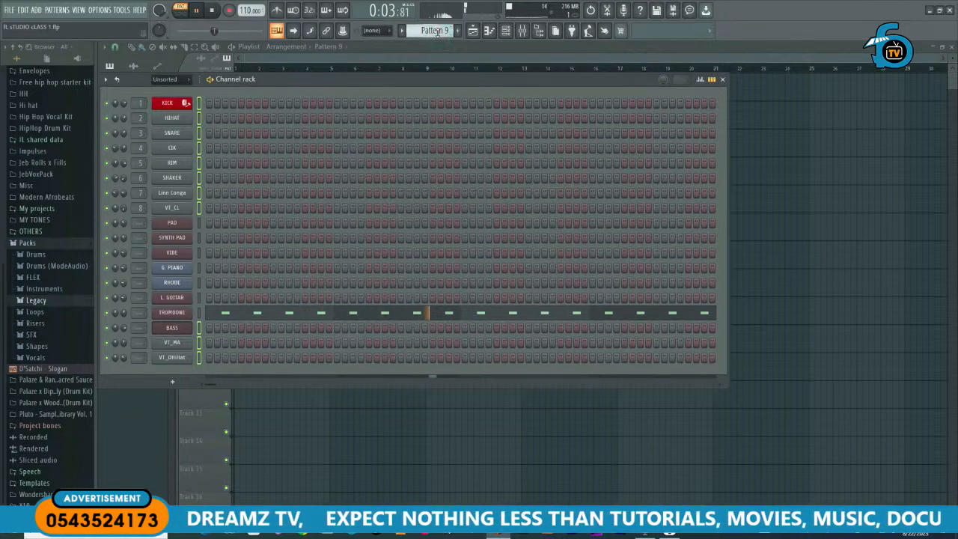
scroll(438, 32, down, 1)
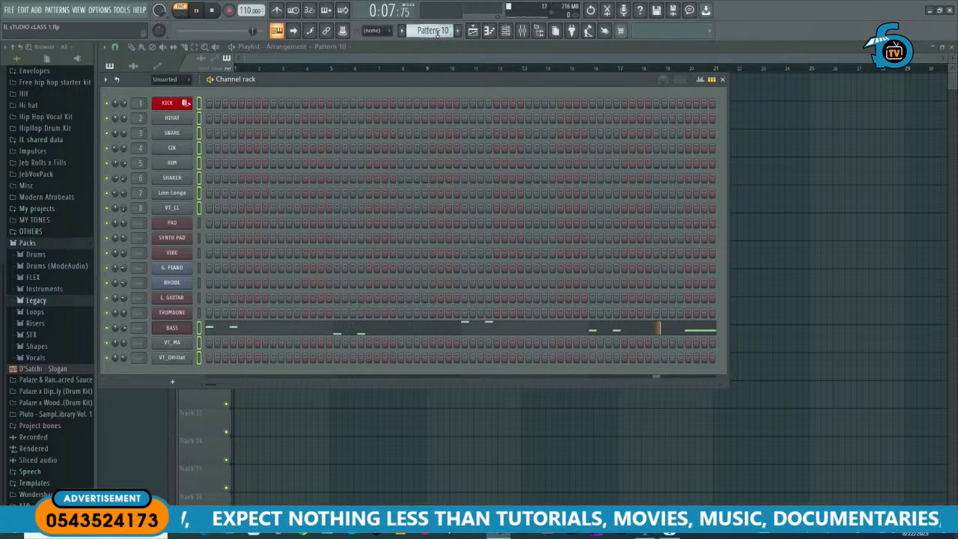
scroll(438, 31, down, 1)
scroll(438, 32, down, 1)
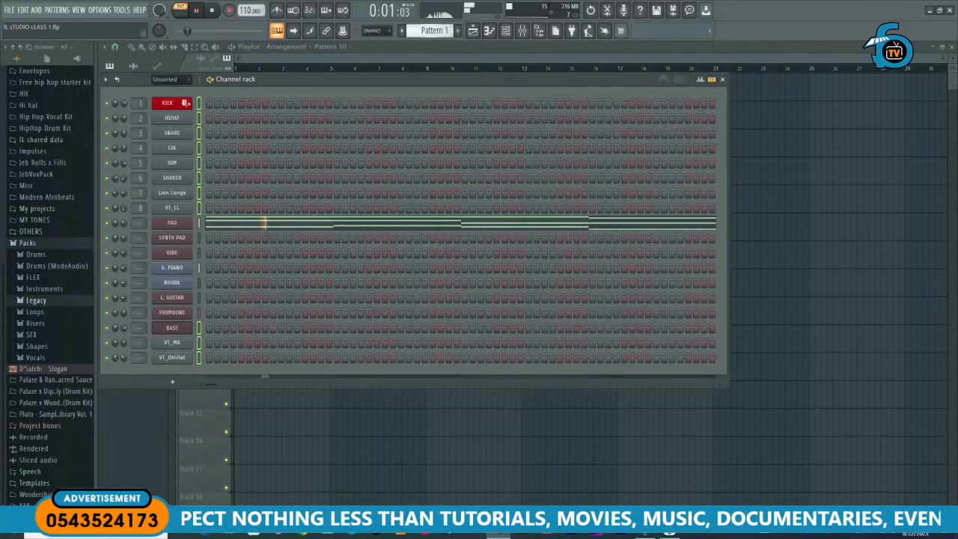
key(space)
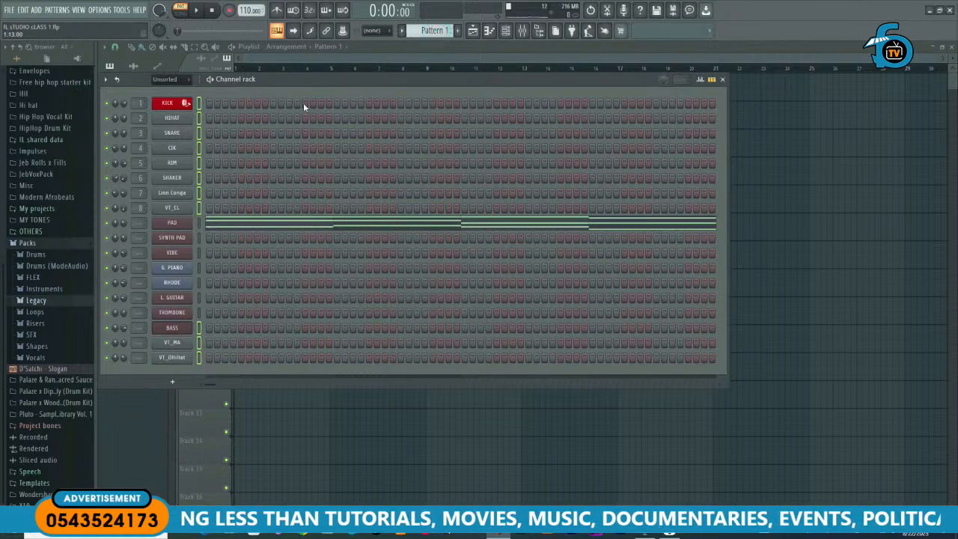
Step: Maximize the channel rack and bring the playlist to the front
double_click(310, 77)
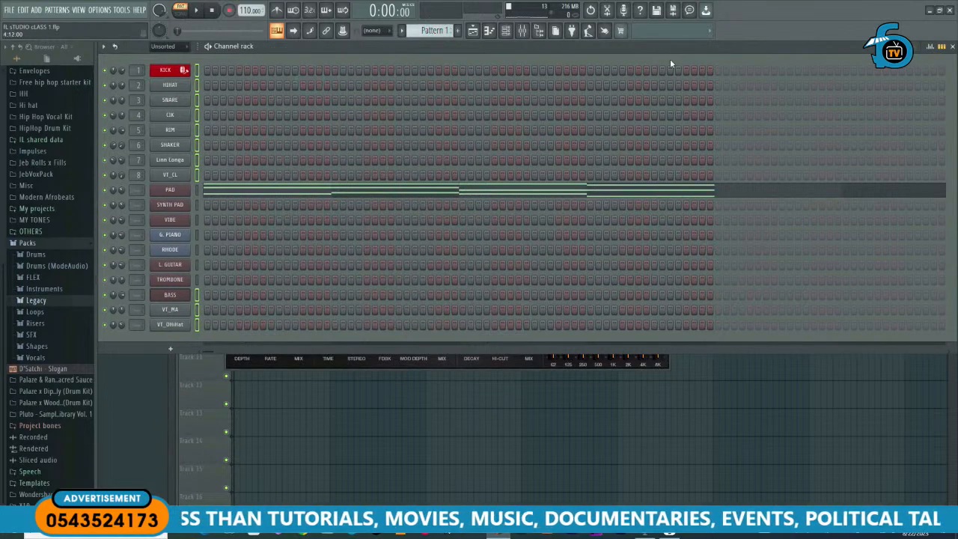
click(441, 33)
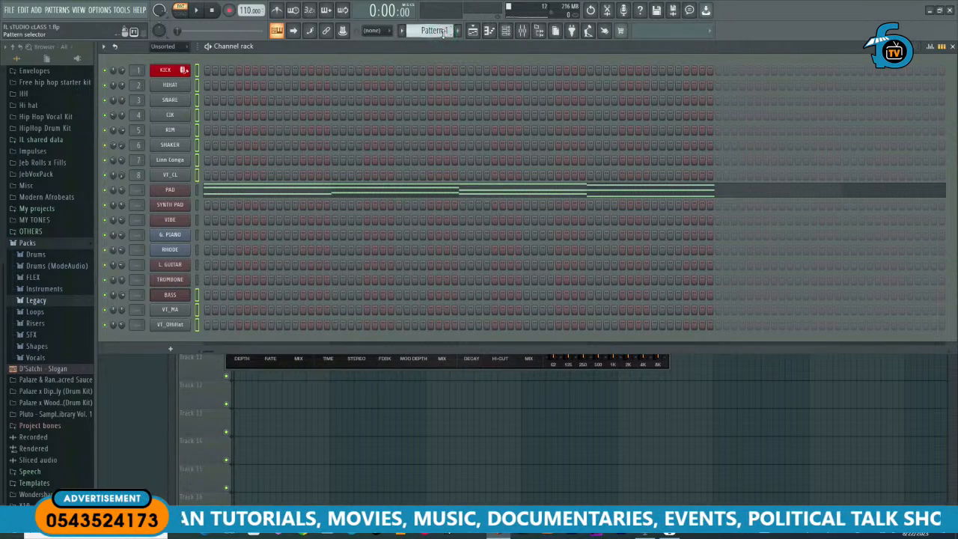
click(196, 396)
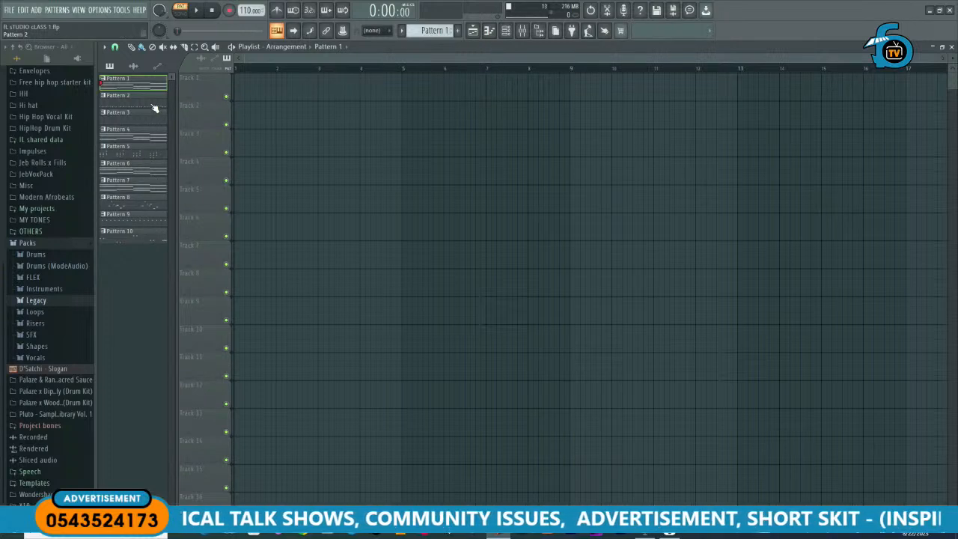
Step: Try placing a Pattern 1 clip at bar 1 of Track 3 during playback, stop playback and delete the clip
click(199, 11)
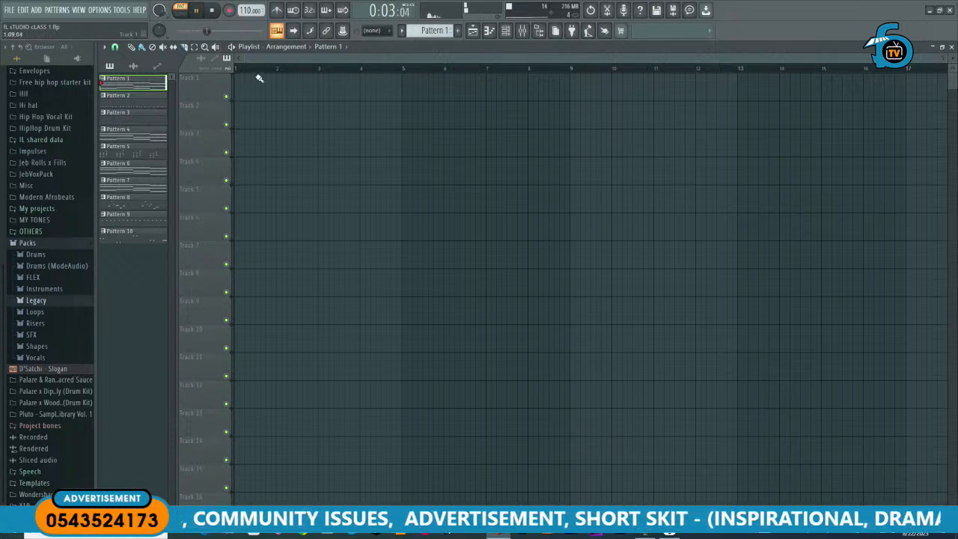
click(241, 141)
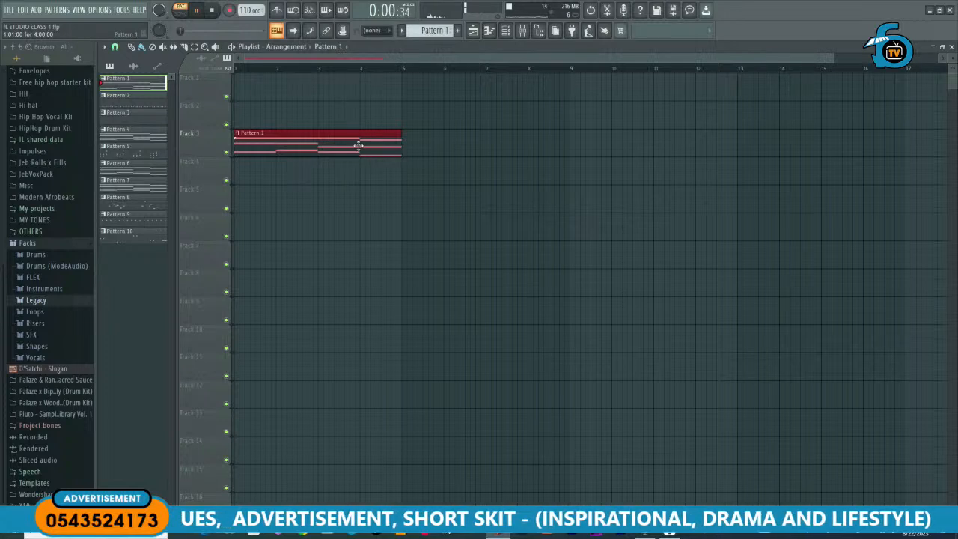
key(space)
right_click(274, 148)
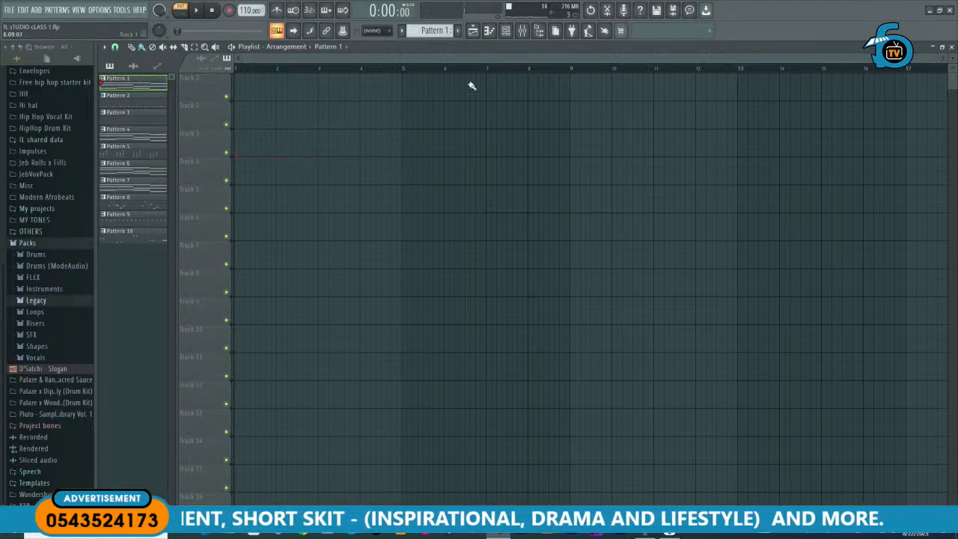
Step: Move the VT_MA and VT_OHiHat channels up in the channel rack to sit directly below VT_CL
click(504, 33)
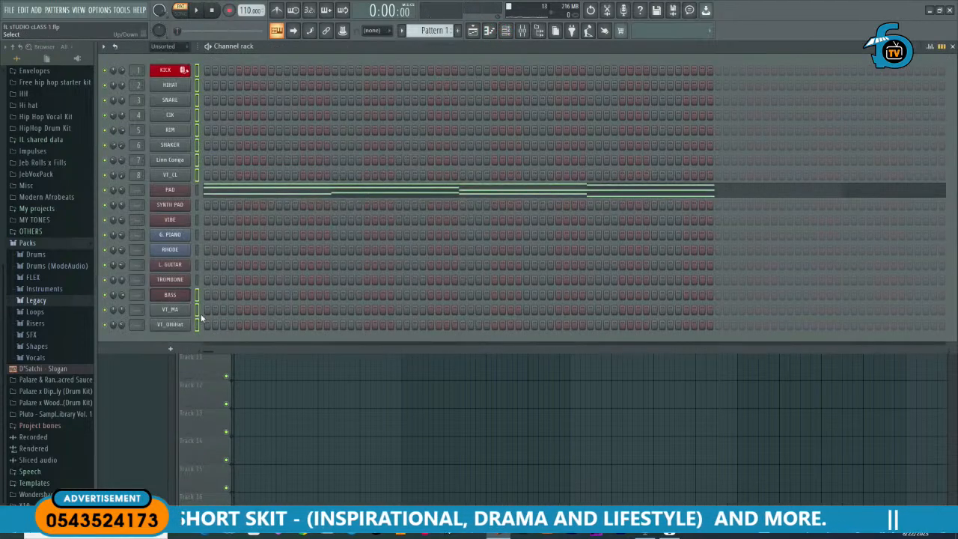
click(198, 191)
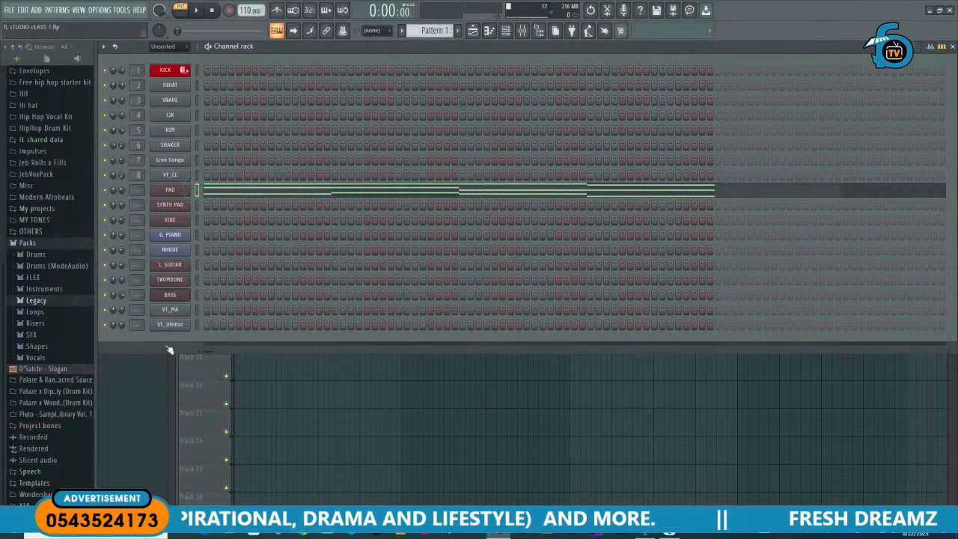
drag(196, 313, 197, 324)
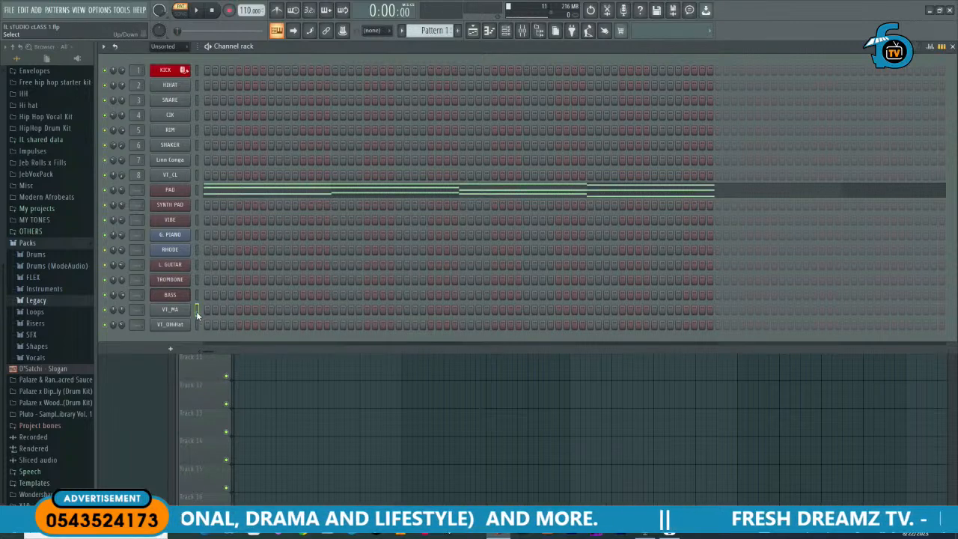
key(alt+Up)
key(alt+Up)
key(alt+Up)
key(alt+Up)
key(alt+Up)
key(alt+Up)
key(alt+Up)
key(alt+Up)
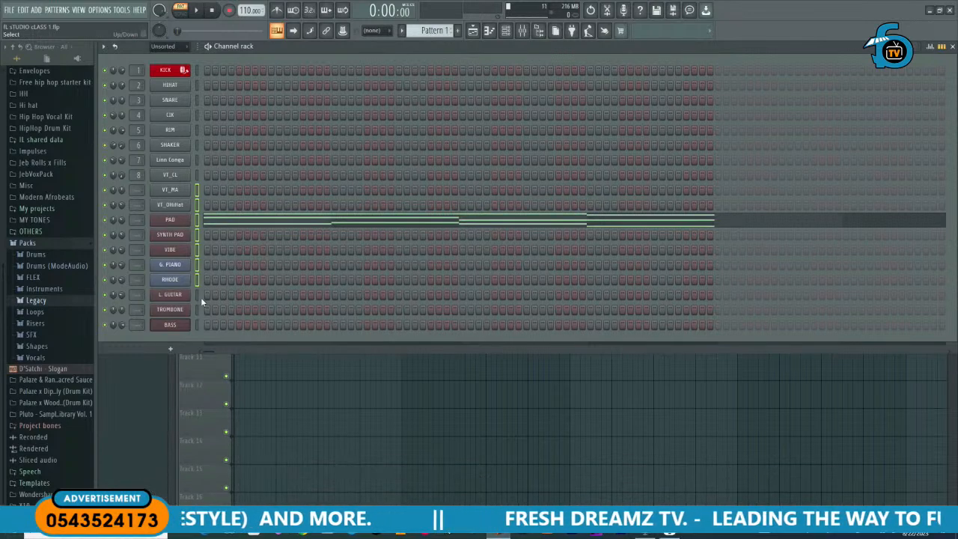
Step: Select the VT_MA through BASS channels and route them to consecutive mixer tracks starting from Insert 9
drag(199, 314, 197, 325)
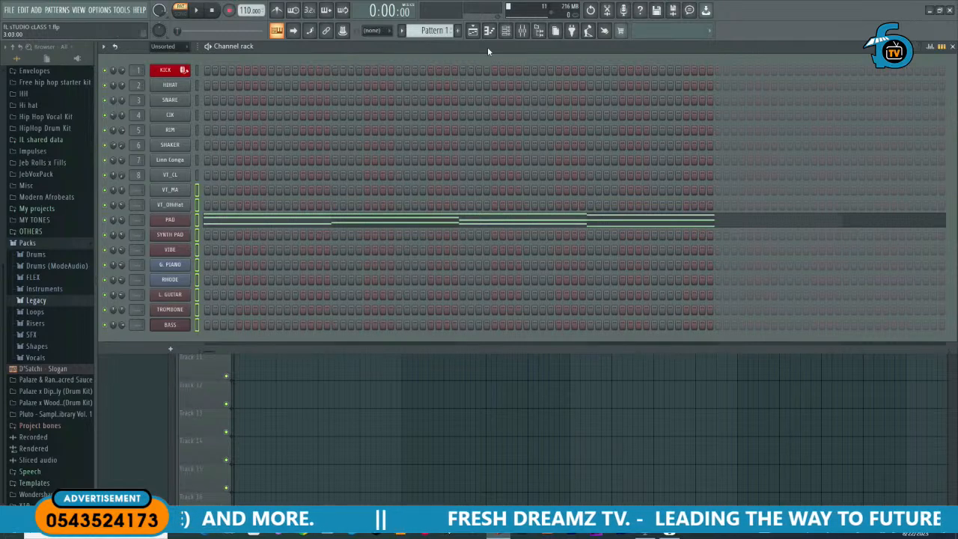
click(522, 30)
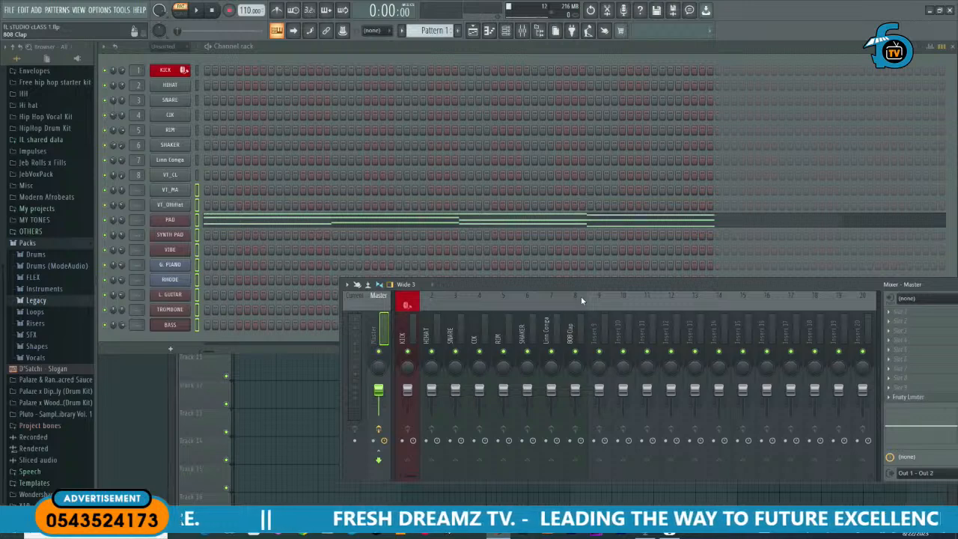
right_click(596, 335)
mouse_move(623, 341)
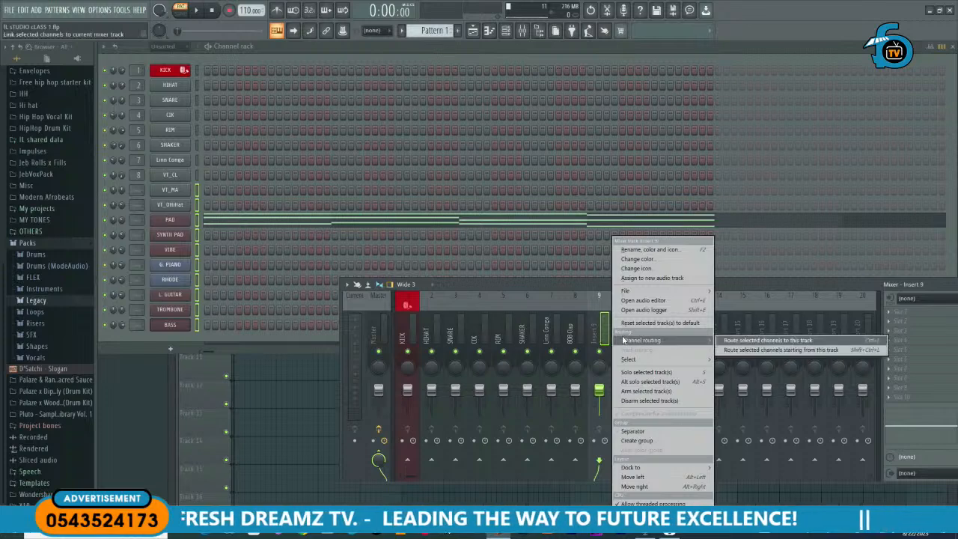
click(789, 350)
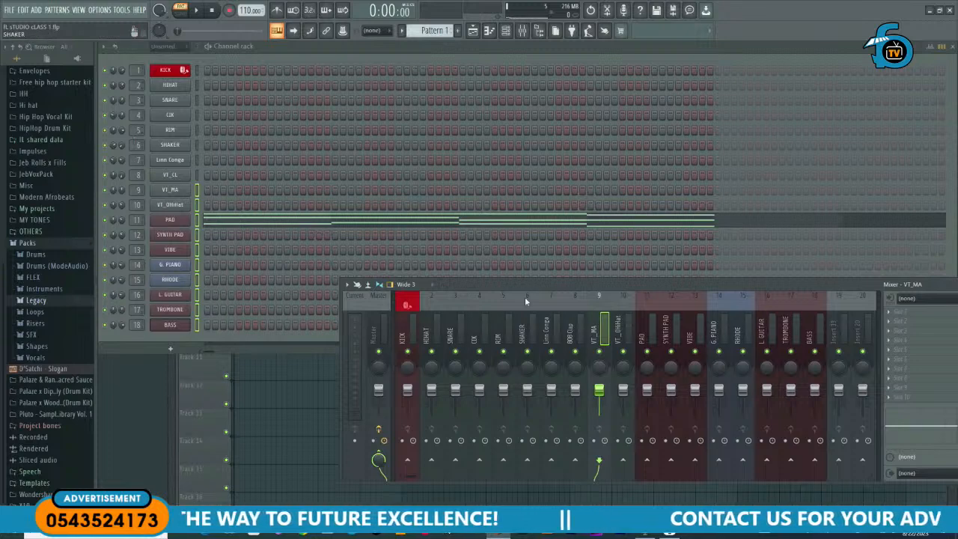
Step: Play Pattern 1 to check its signal in the mixer, and close the mixer and channel rack
key(space)
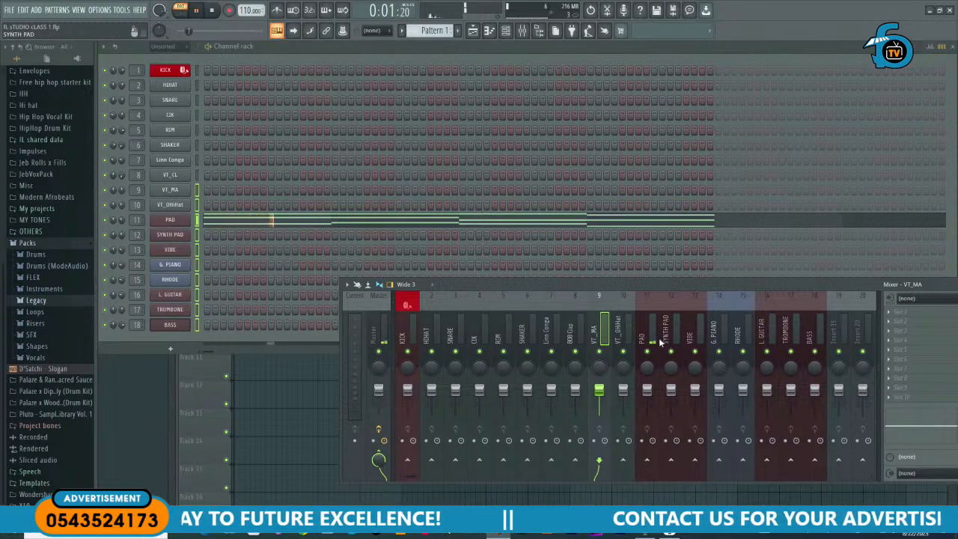
drag(663, 289, 495, 324)
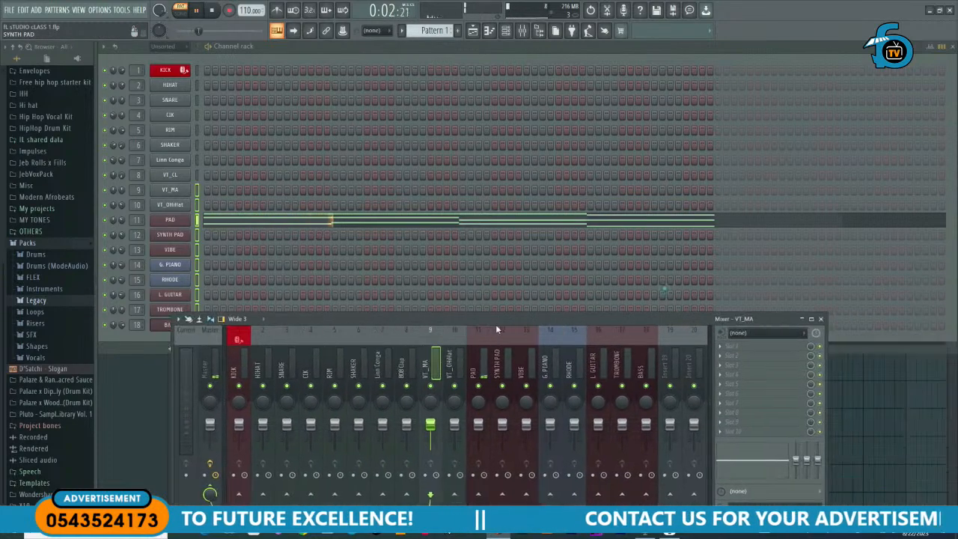
click(820, 319)
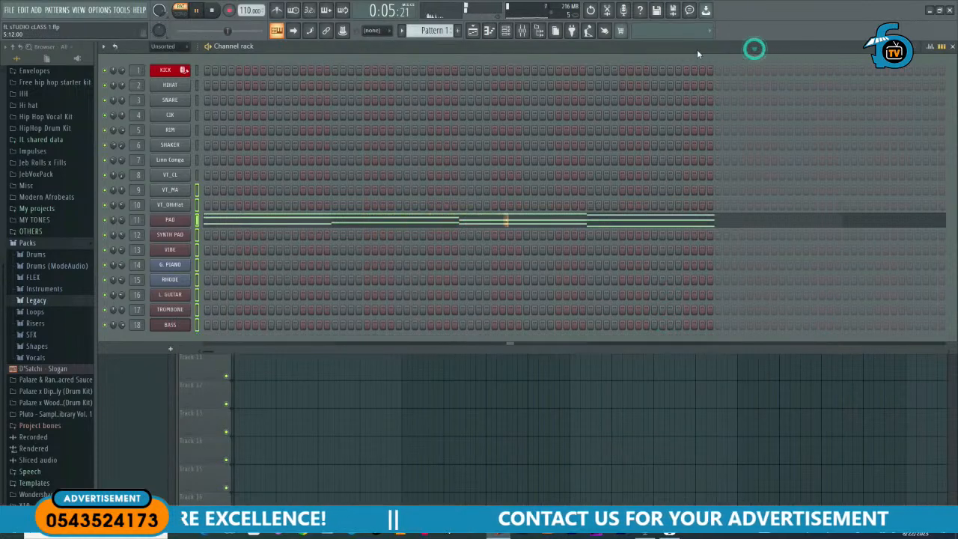
click(952, 47)
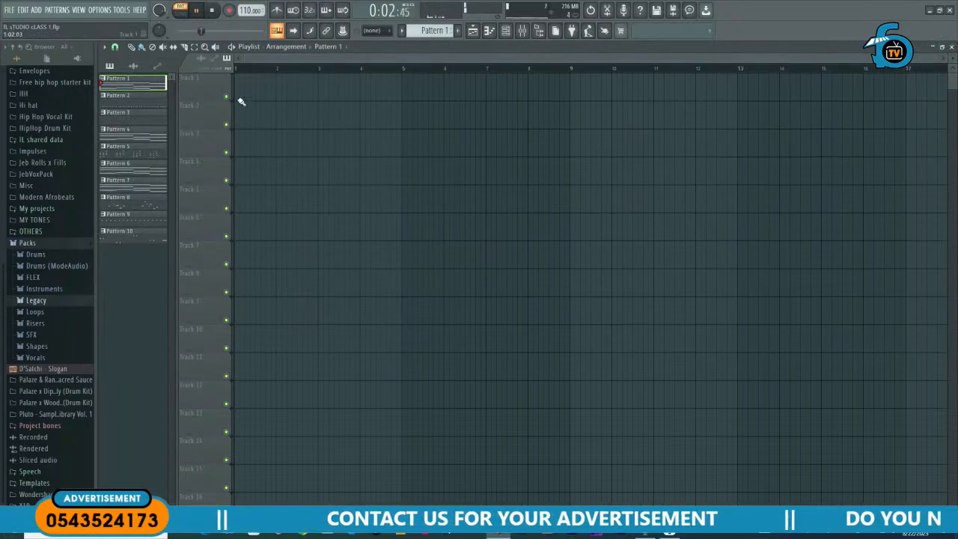
Step: Save the project under the new name PROD CLASS 1 in the GERALDO folder
click(9, 10)
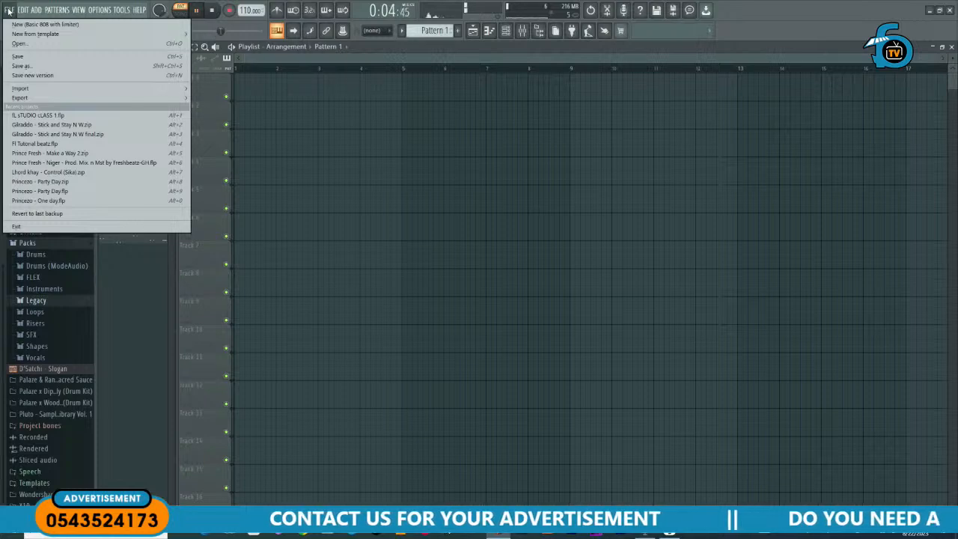
click(21, 67)
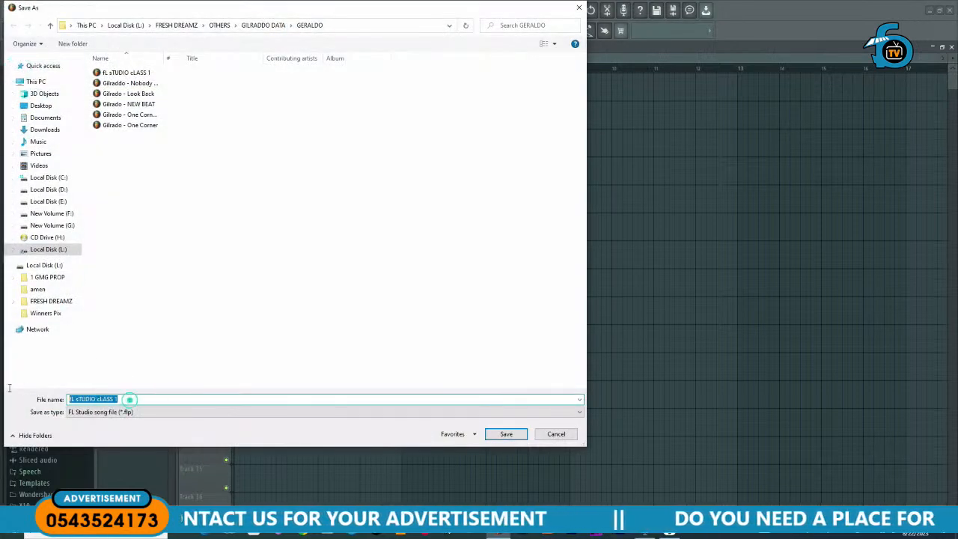
key(BackSpace)
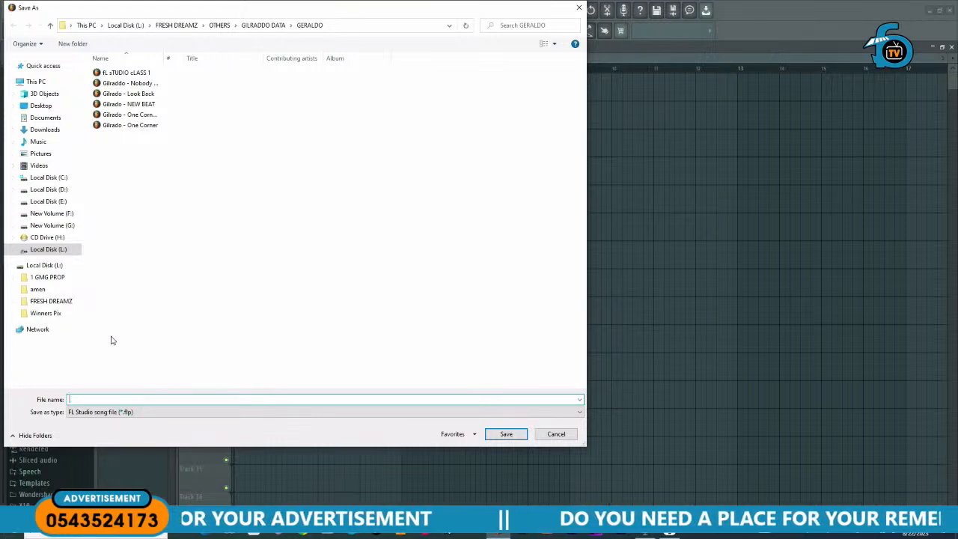
text(R)
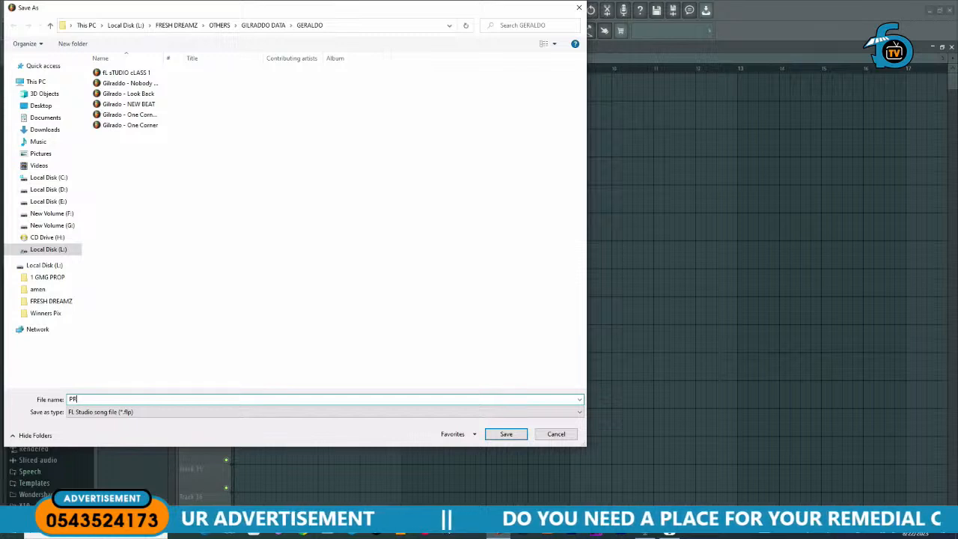
text(OD CLASS 1)
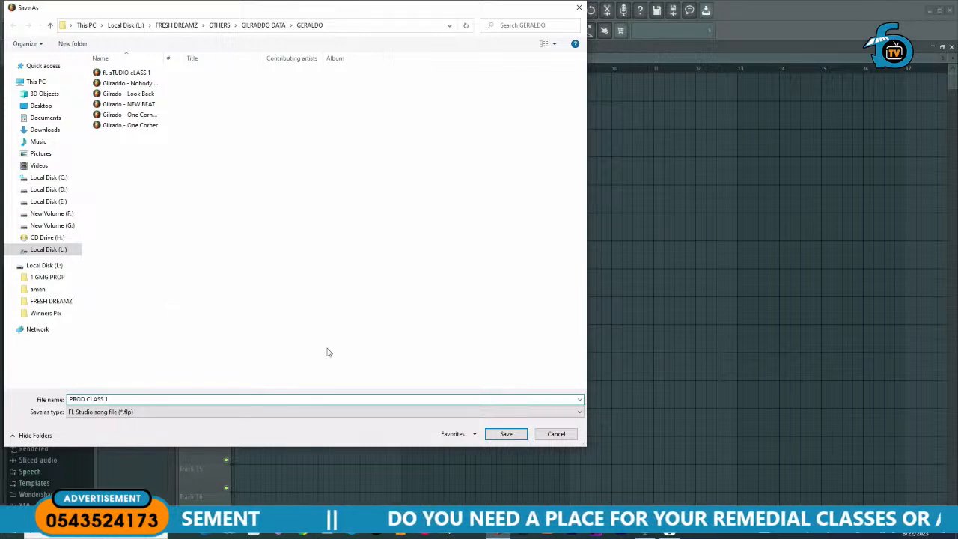
click(505, 436)
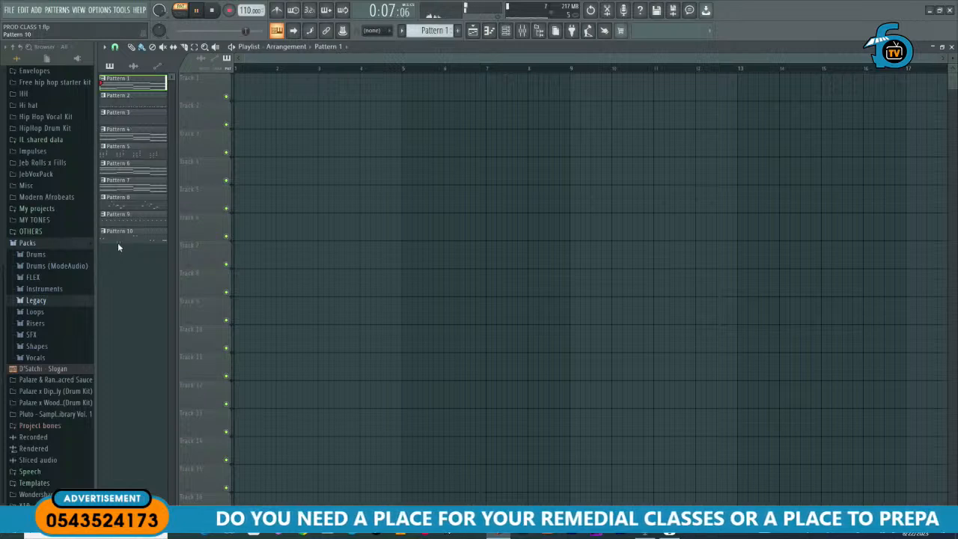
Step: Audition Patterns 2 and 3 from the playlist's pattern list
click(127, 102)
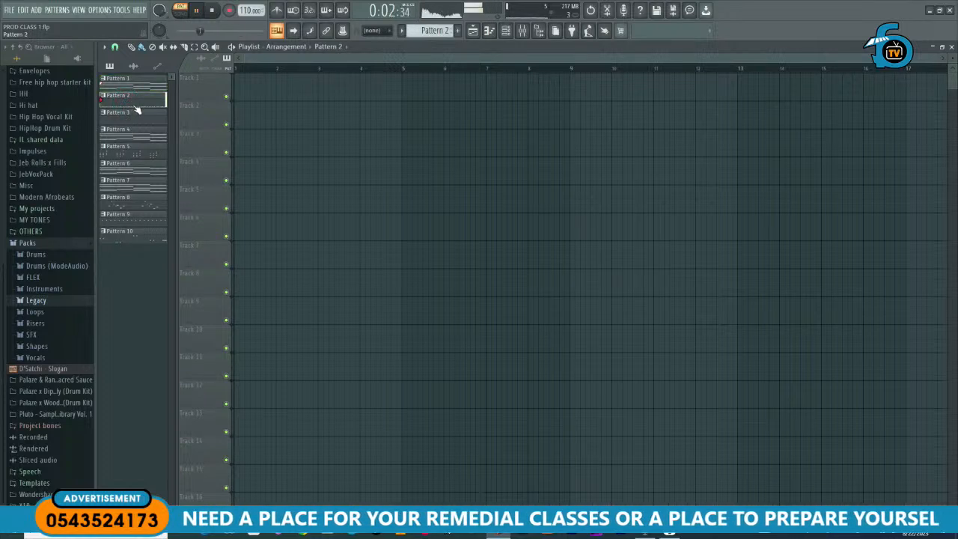
click(131, 118)
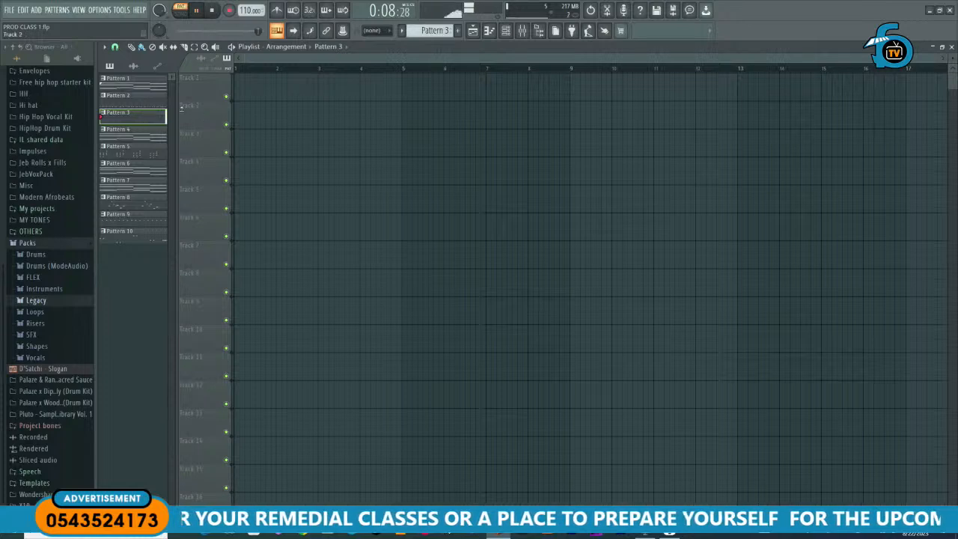
click(140, 114)
Step: Place Pattern 1 on Track 2 and Pattern 3 on Track 1 at bar 1, and play them in song mode
click(138, 86)
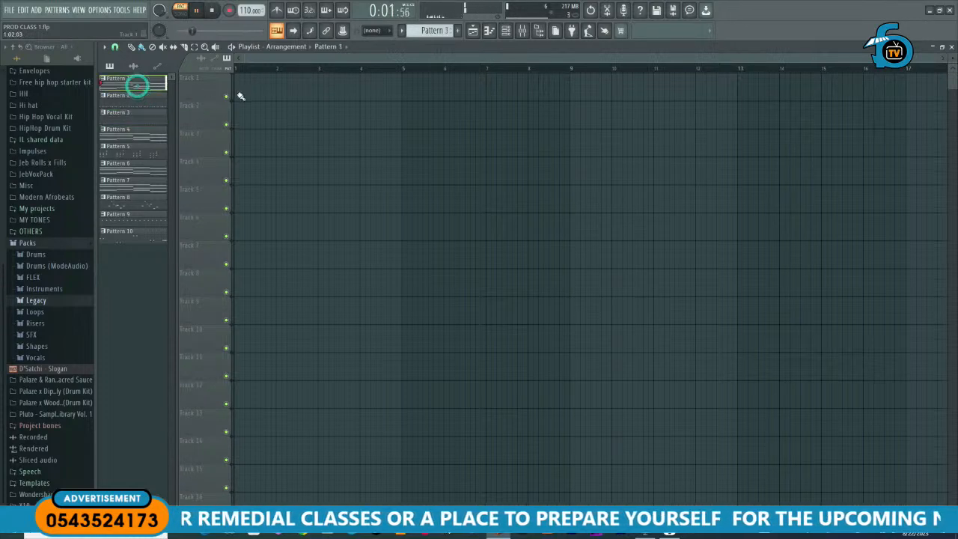
click(239, 115)
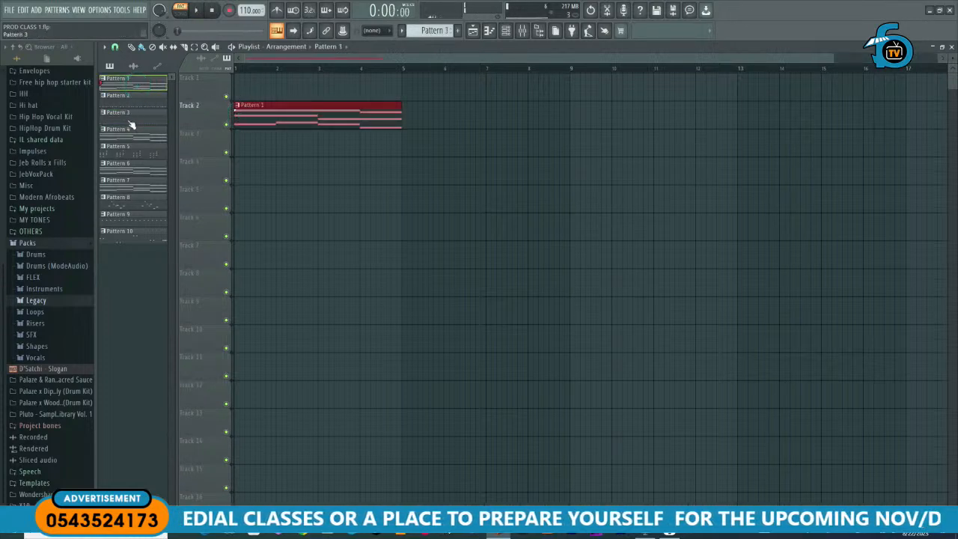
click(240, 97)
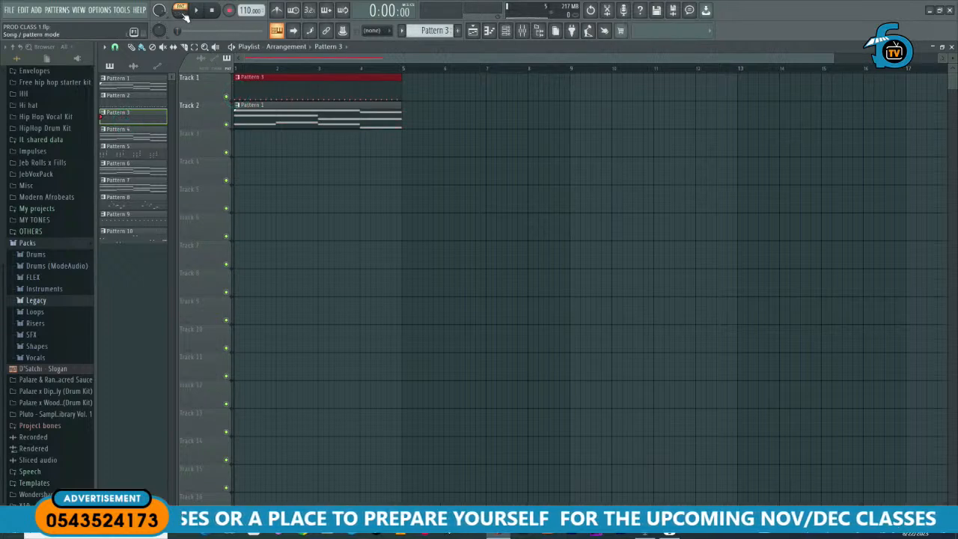
key(space)
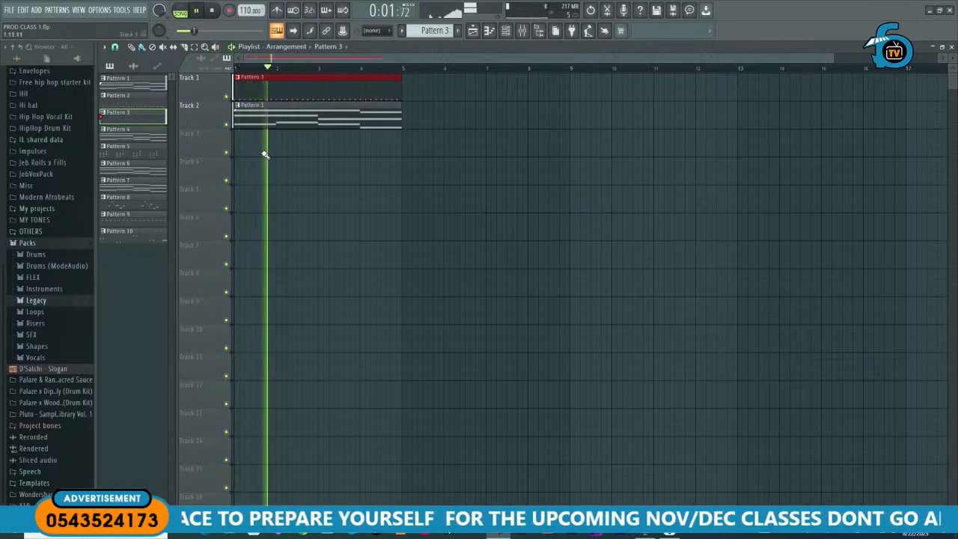
key(space)
Step: Try the Pattern 3 clip at bar 3 during playback, return it to bar 1, and try trimming its start to bar 2
drag(289, 91, 367, 86)
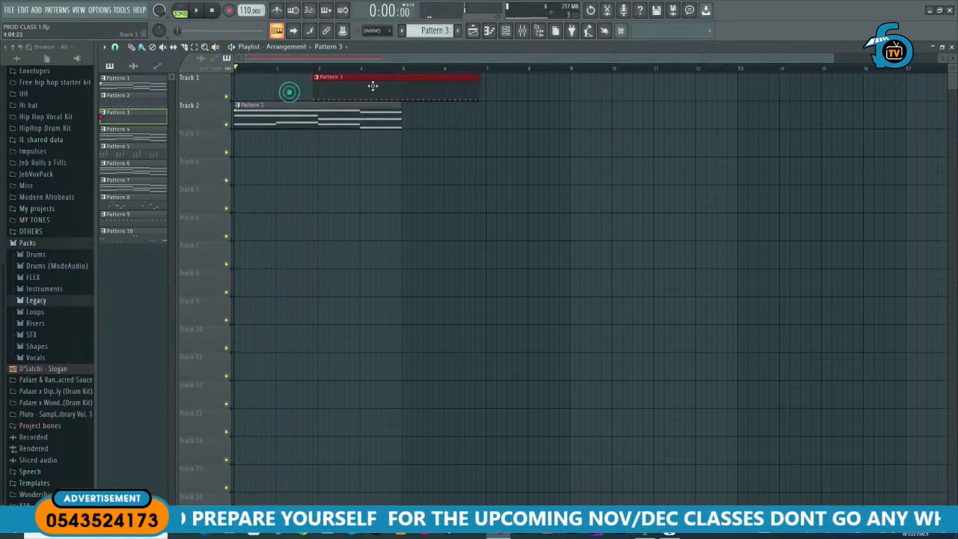
key(space)
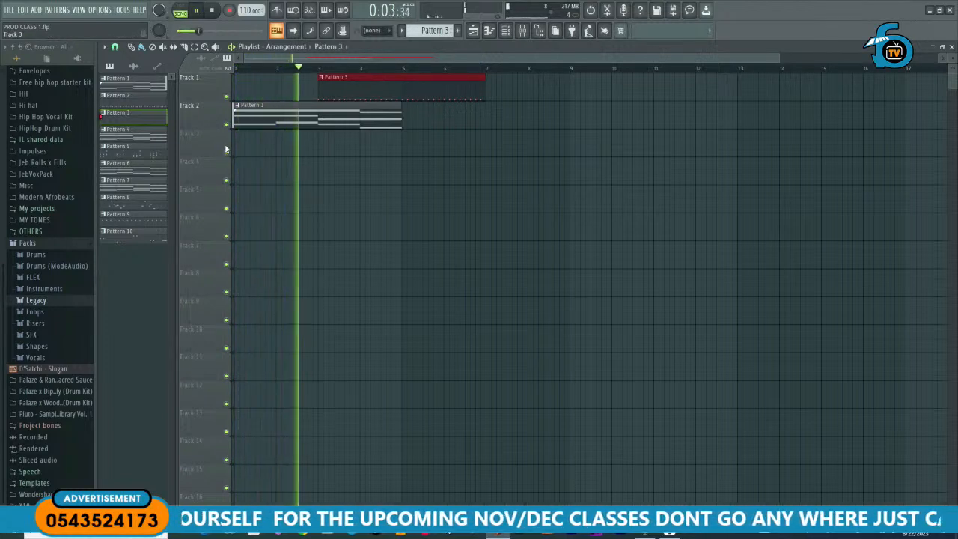
key(space)
drag(333, 90, 238, 96)
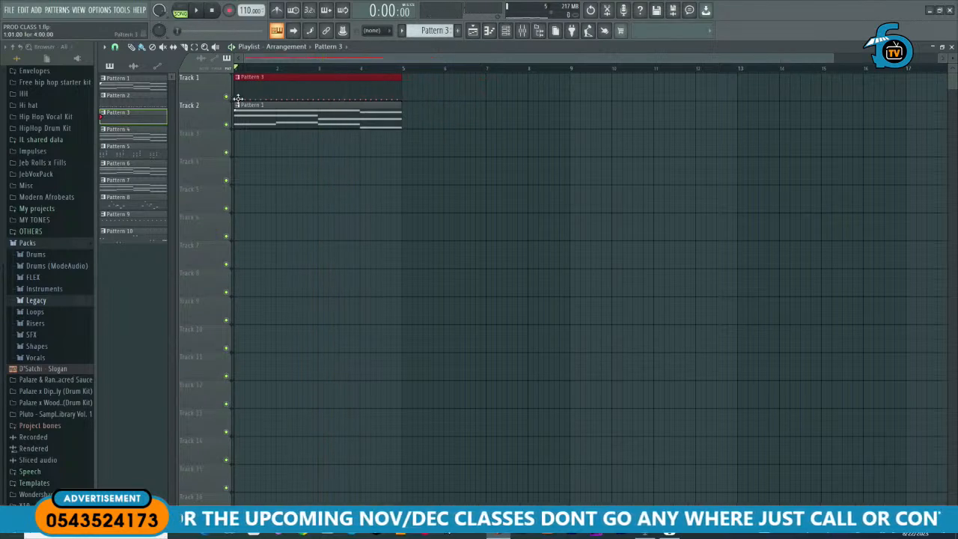
drag(253, 95, 234, 94)
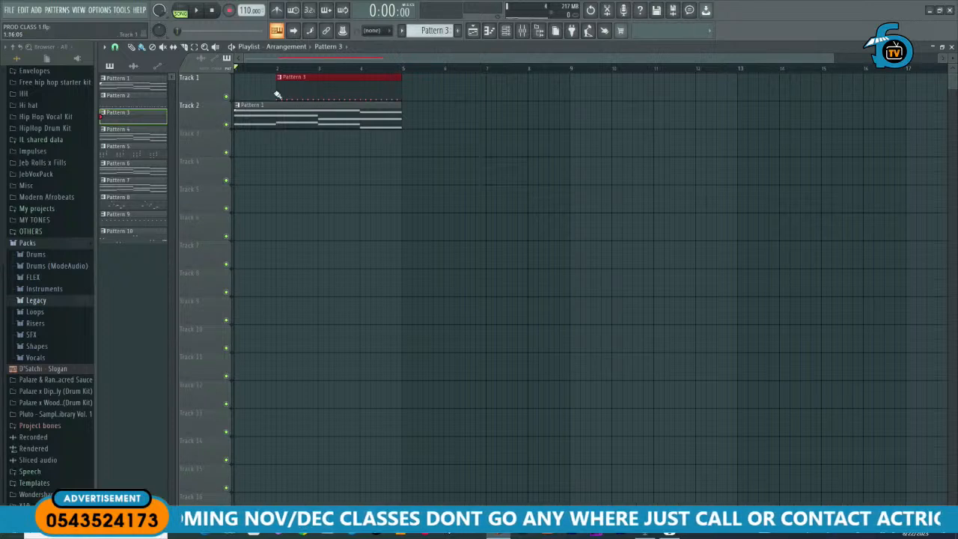
drag(275, 90, 274, 90)
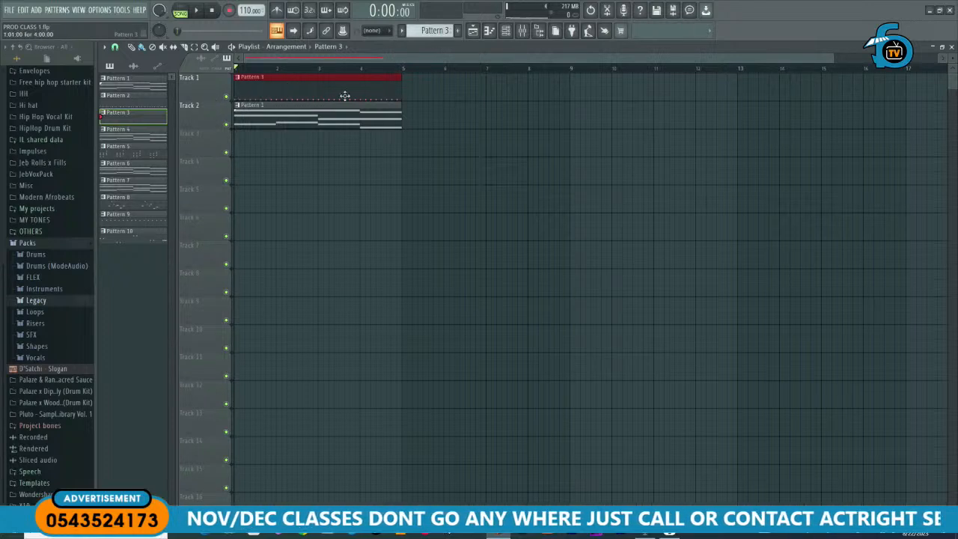
Step: Shape Pattern 3's VT_MA note velocities into a gradual rise from near zero at bar 1 up to bar 4, and play the result
click(237, 79)
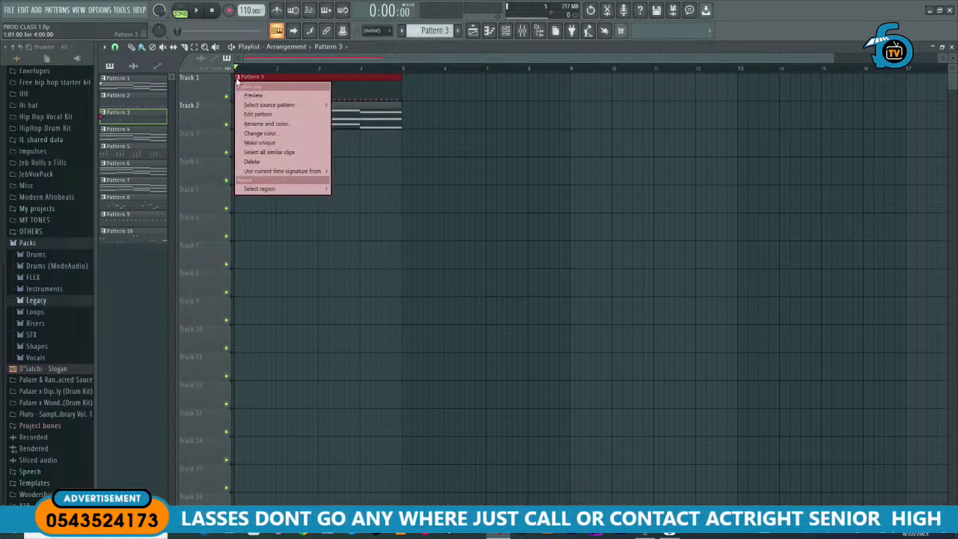
click(346, 81)
double_click(336, 81)
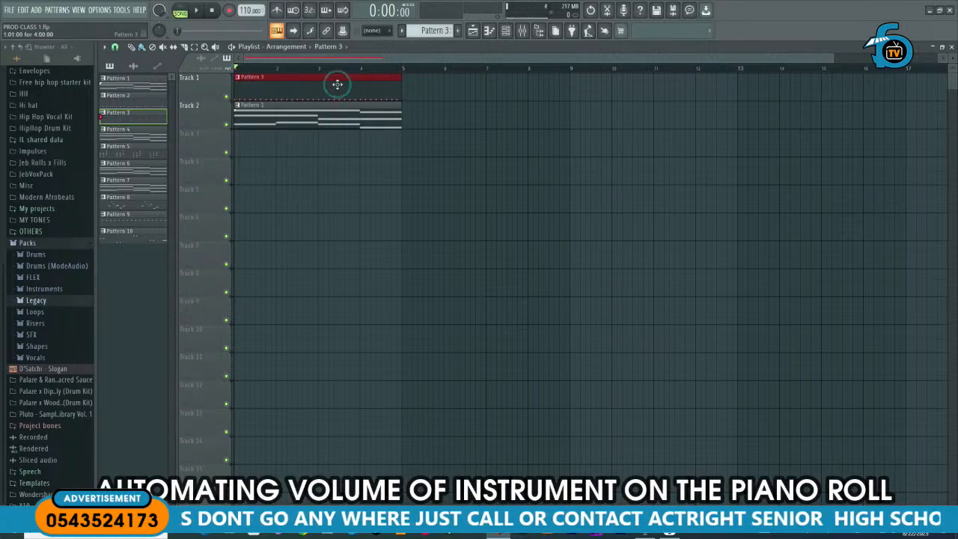
key(ctrl+b)
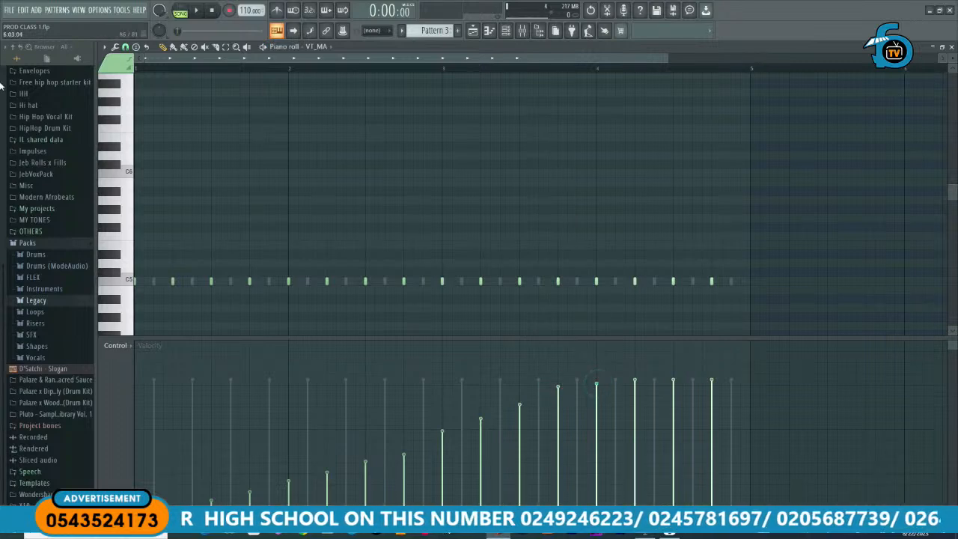
click(951, 55)
key(space)
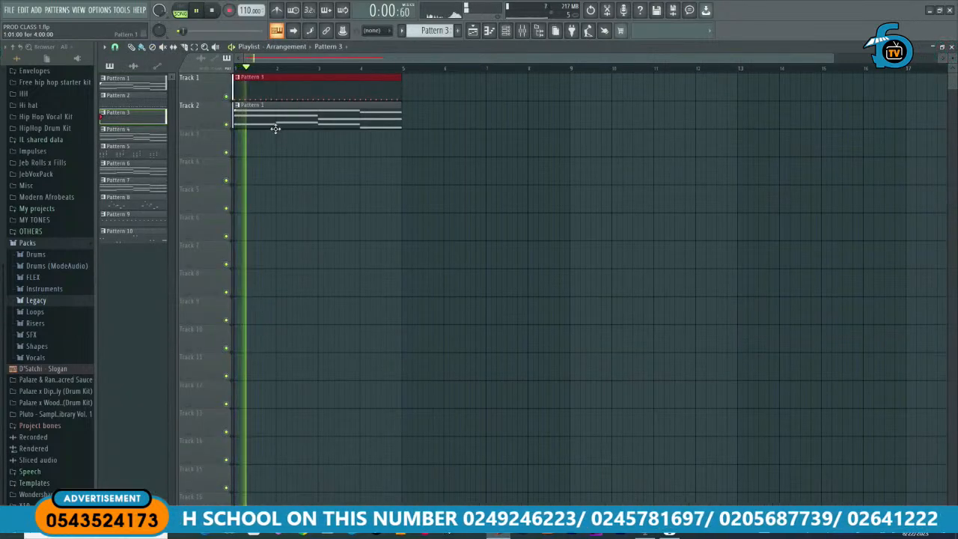
key(space)
Step: Give Pattern 3's VT_OHiHat notes a matching velocity rise from bar 1 up to bar 4 in the piano roll
double_click(257, 98)
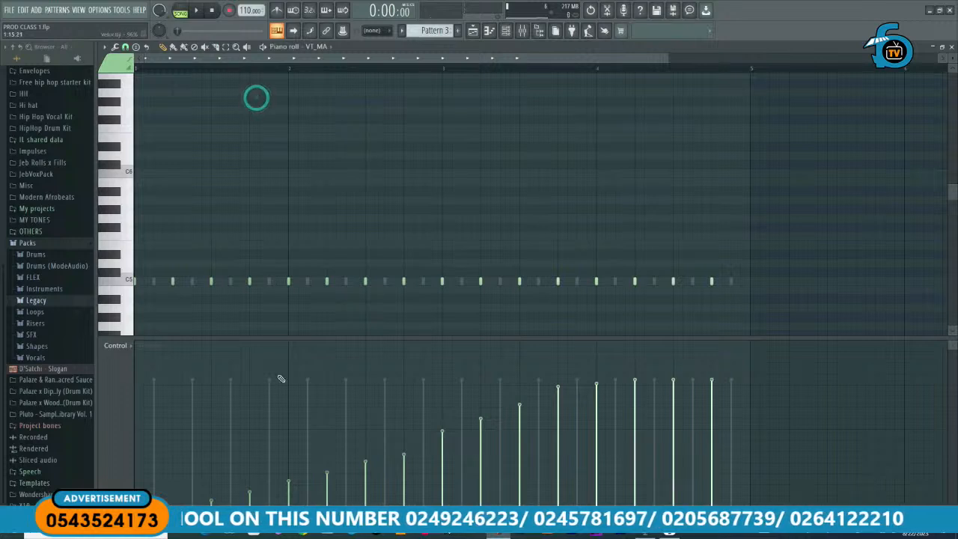
click(334, 47)
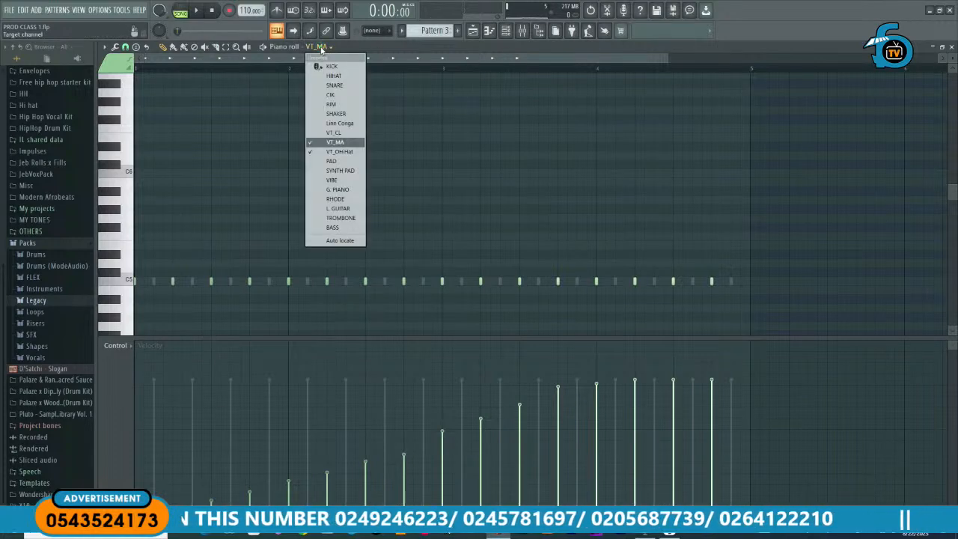
click(326, 152)
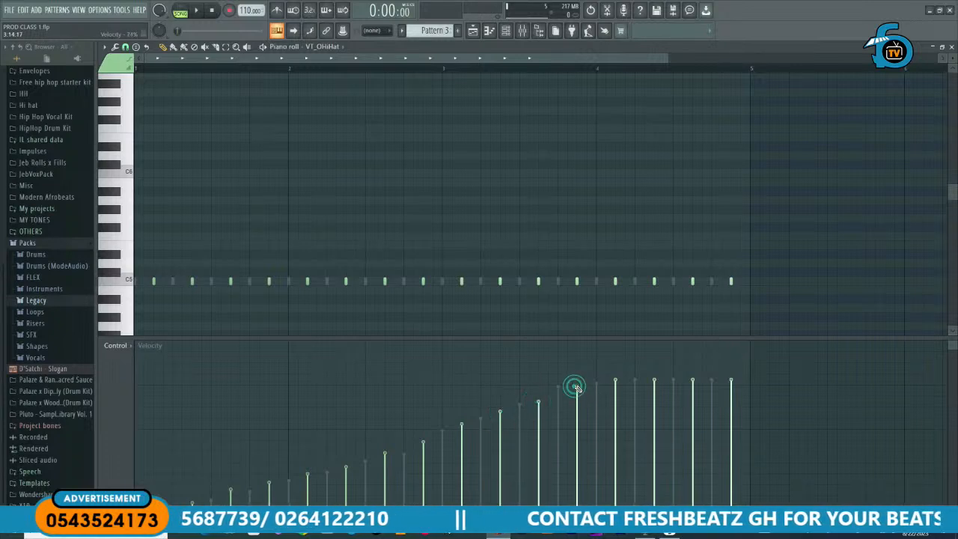
click(951, 47)
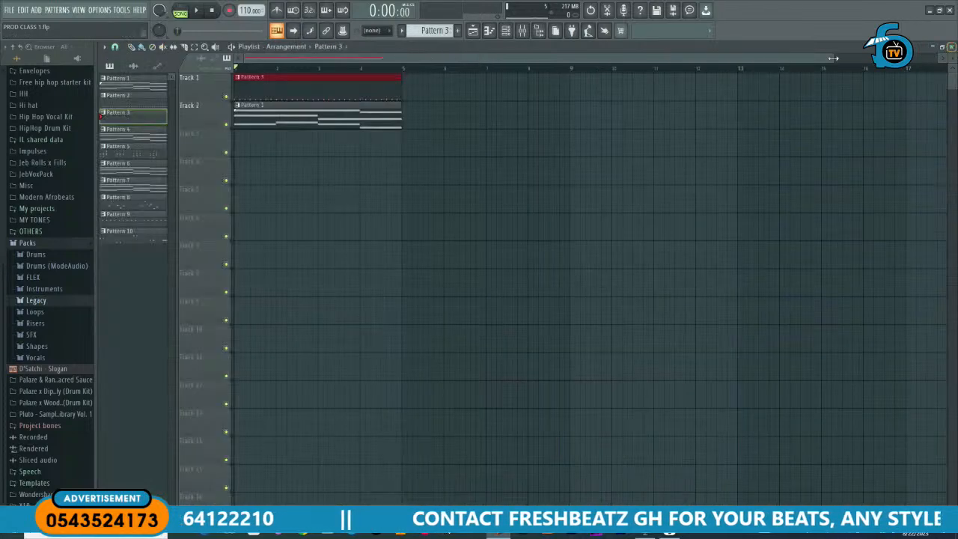
Step: Play the arrangement to check the fade-in and show the channel rack for Pattern 3
key(space)
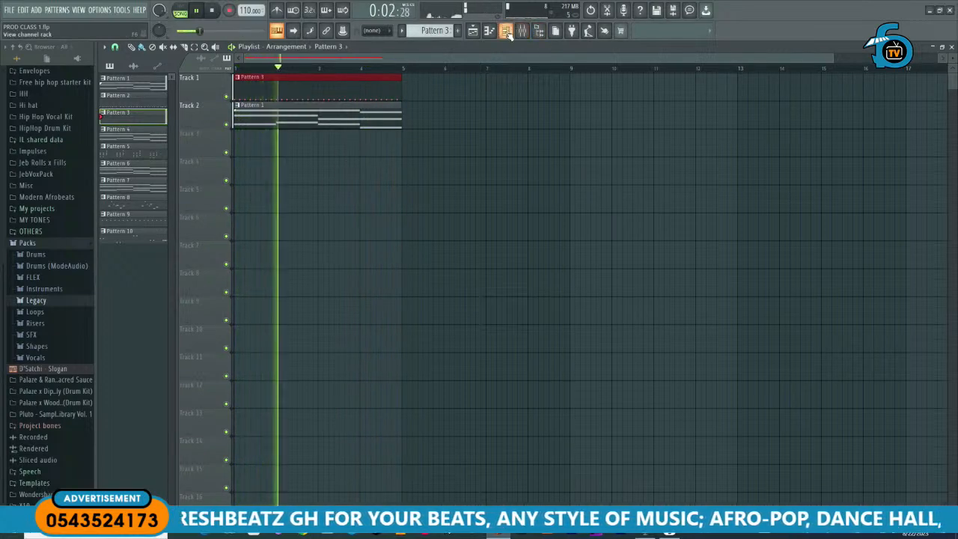
key(F6)
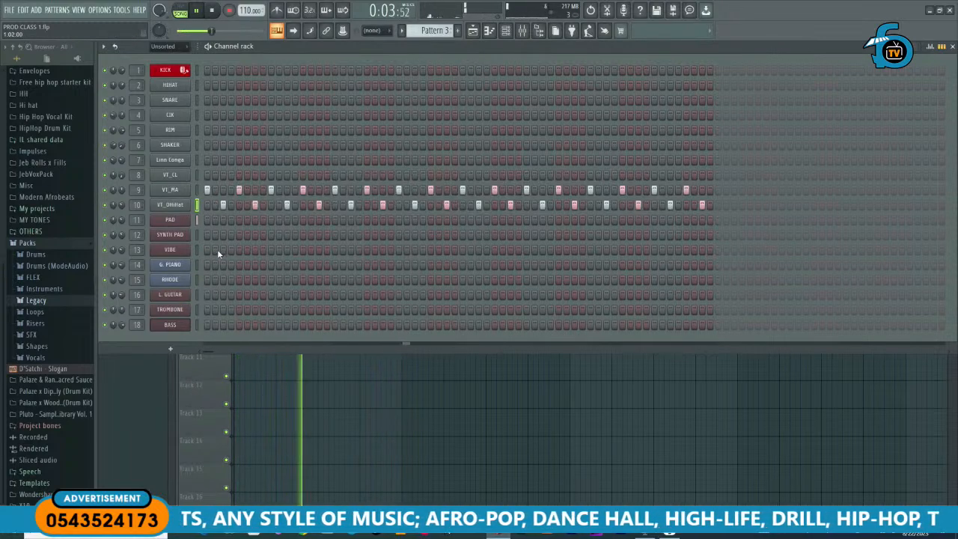
Step: Return to the playlist and audition Pattern 2 on its own in pattern mode
click(207, 366)
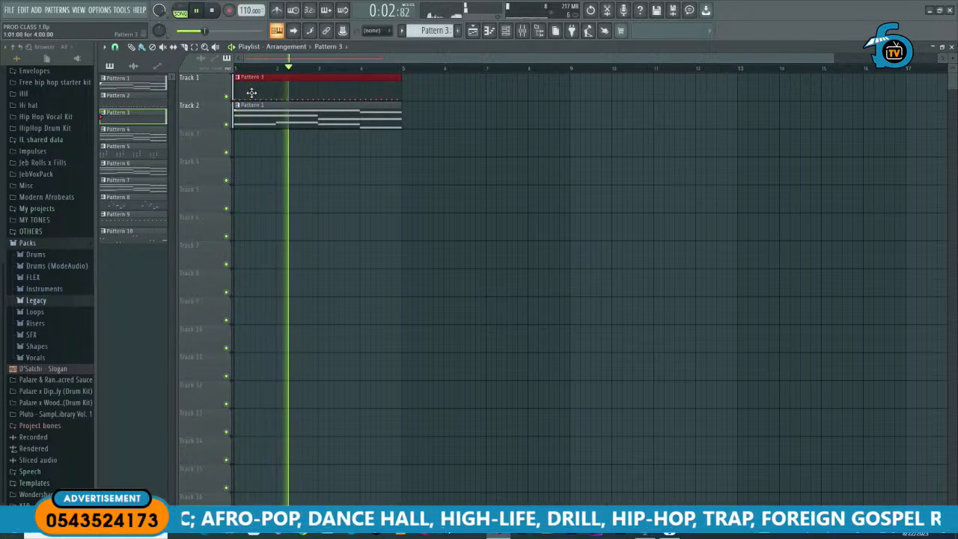
click(149, 102)
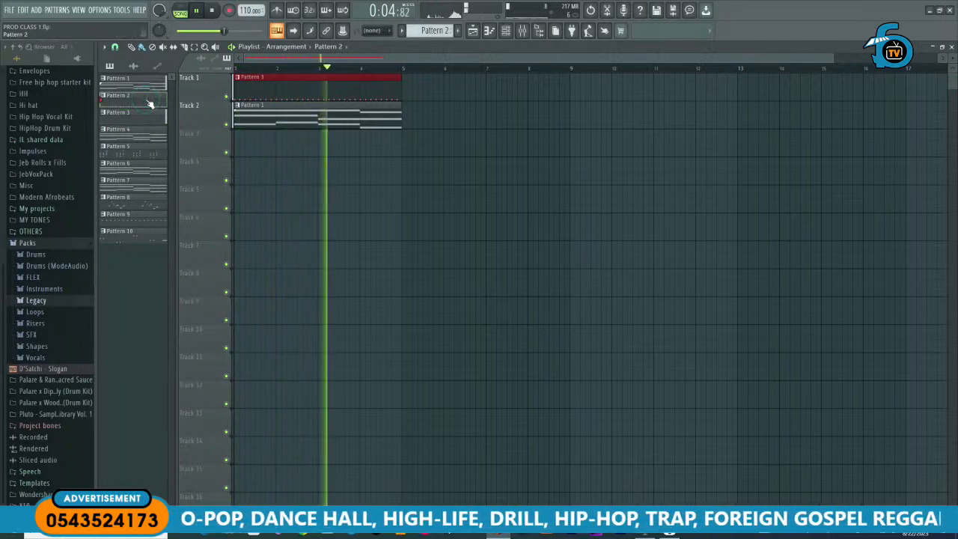
click(180, 11)
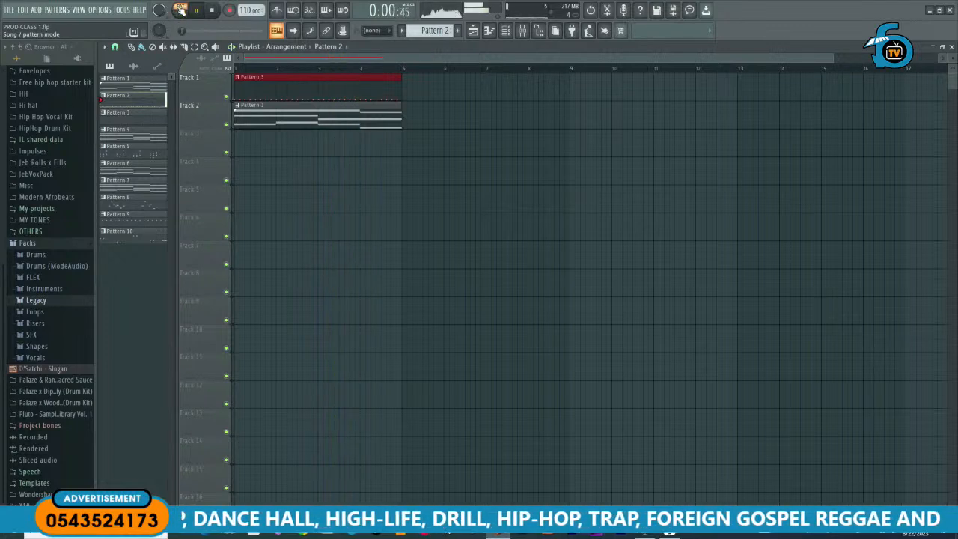
key(space)
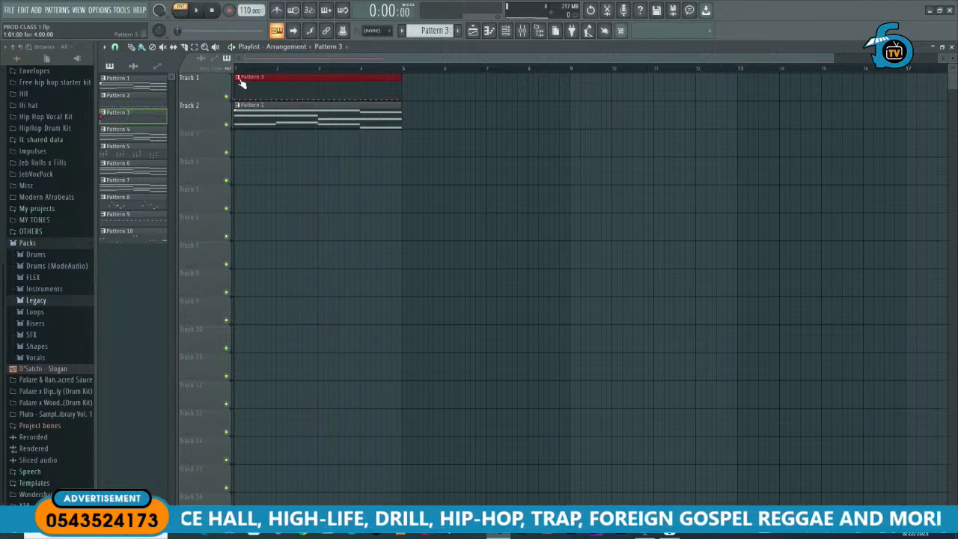
Step: Make the Pattern 3 clip on Track 1 unique so the intro uses its own pattern copy
right_click(238, 81)
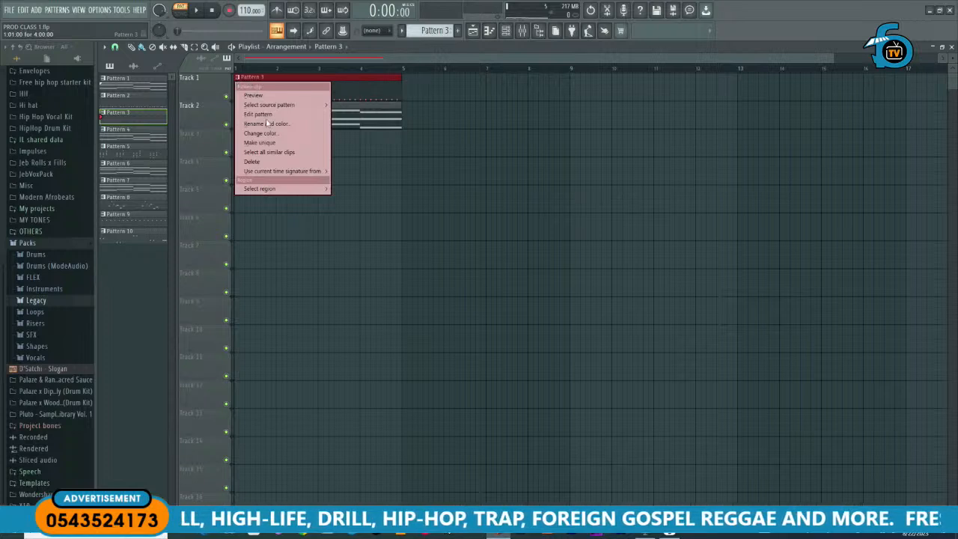
click(262, 142)
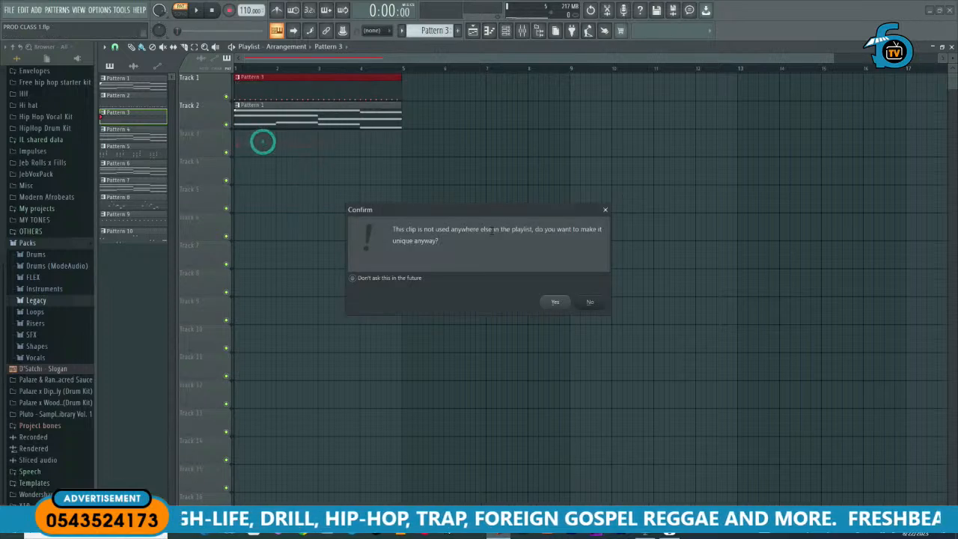
click(555, 302)
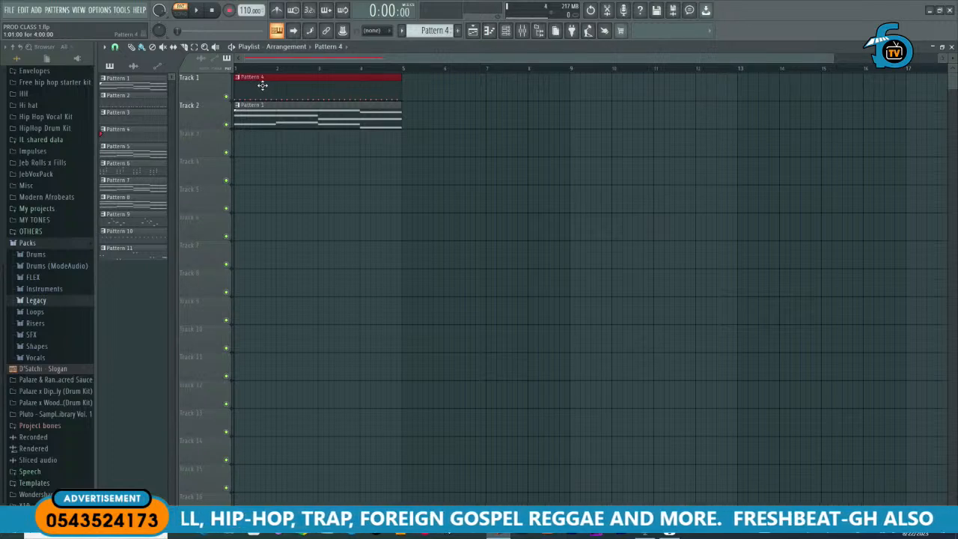
Step: Flatten the VT_MA note velocities in the original Pattern 3 to an even level of about 75% across bars 1 to 4
double_click(152, 115)
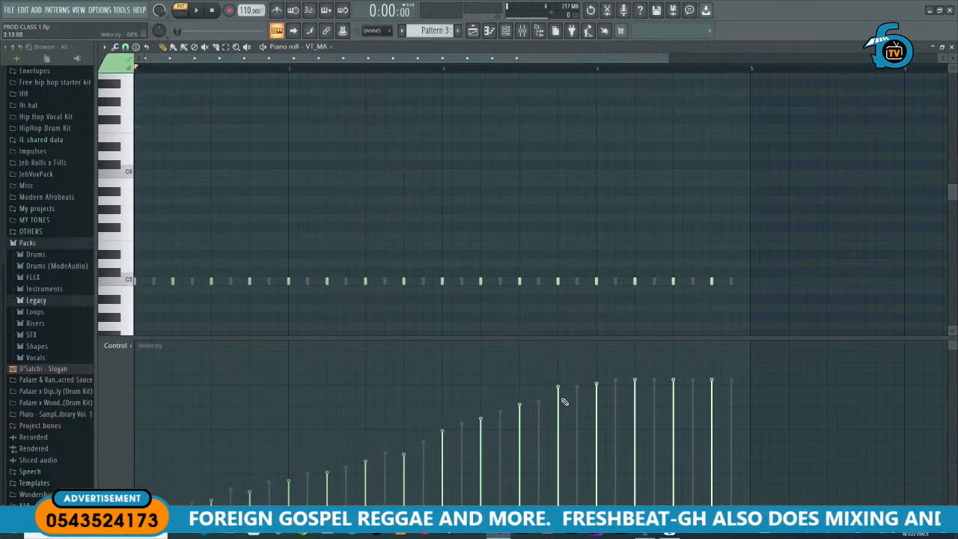
drag(728, 391, 137, 392)
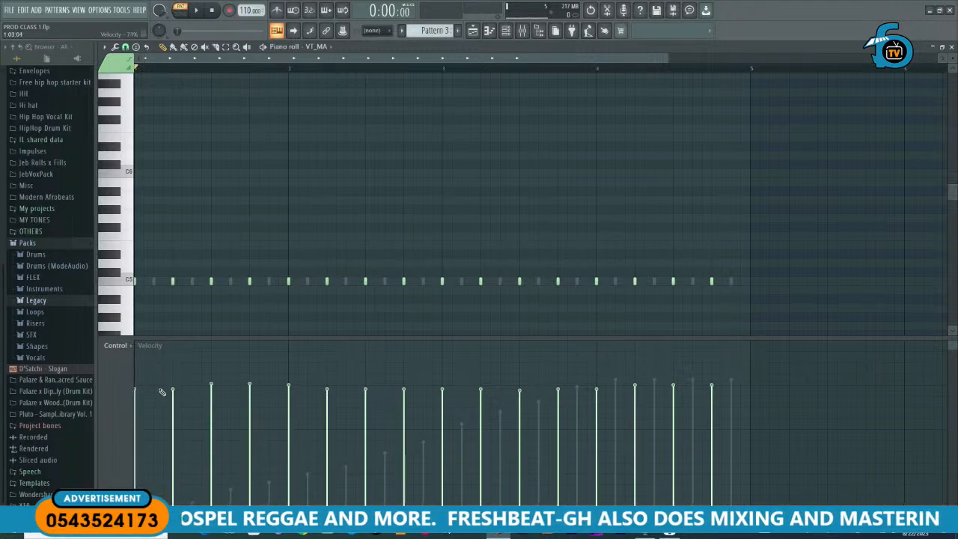
drag(521, 387, 637, 384)
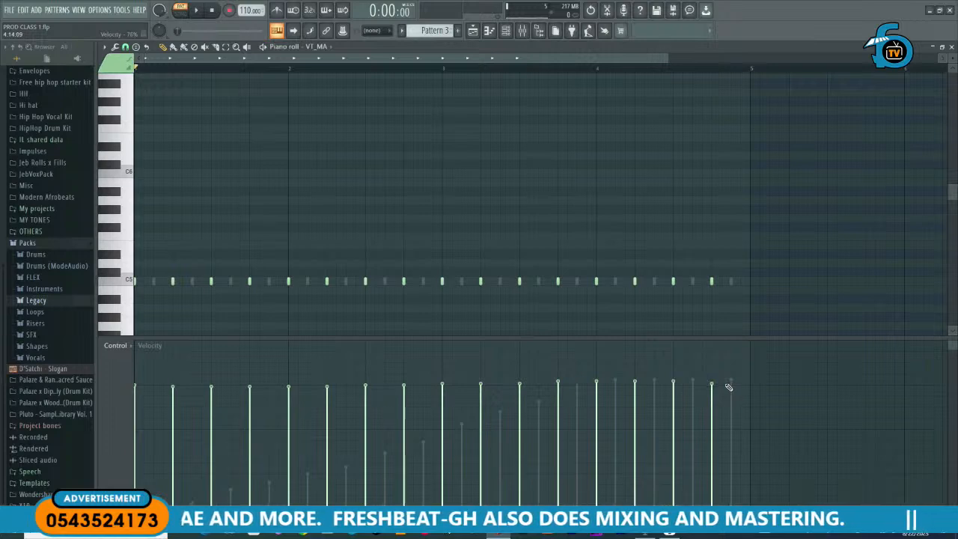
key(F6)
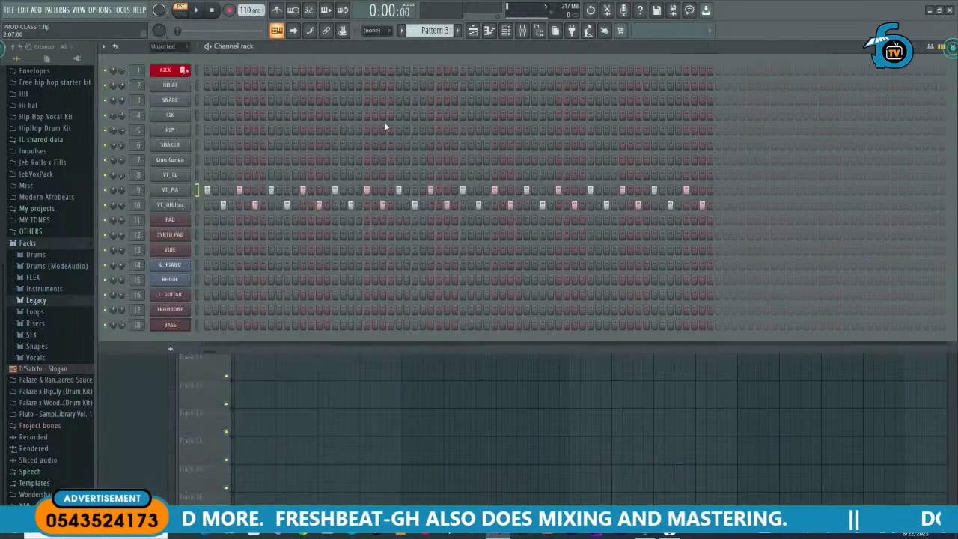
click(182, 396)
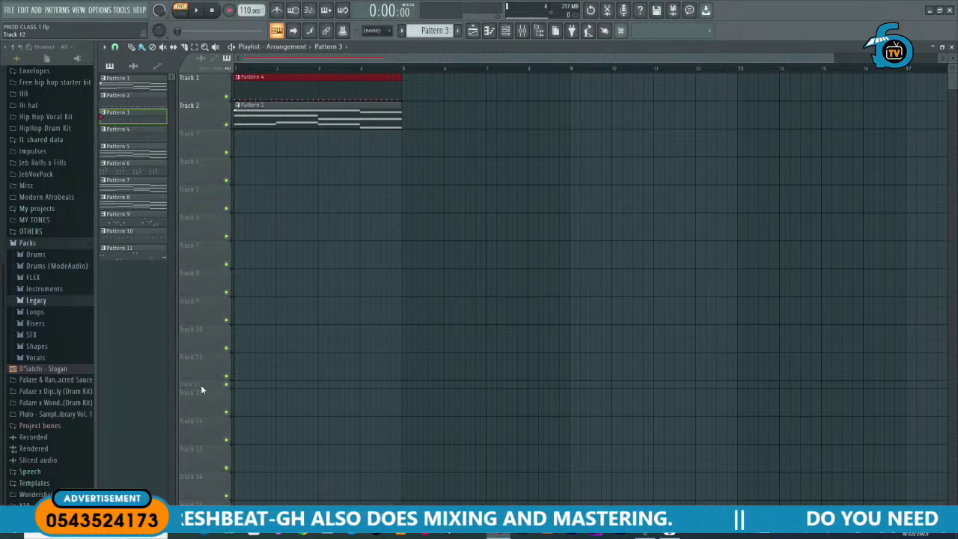
drag(196, 389, 196, 403)
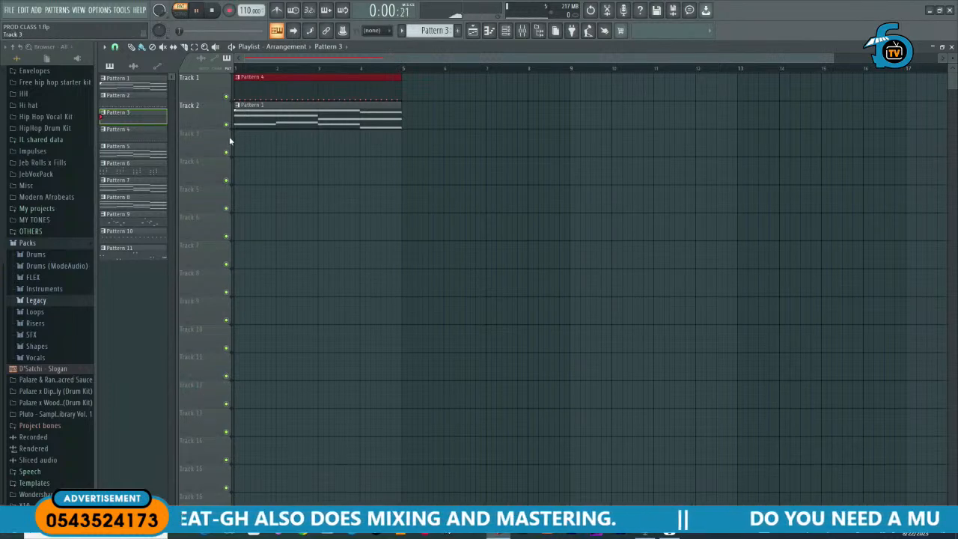
Step: Place Pattern 9 on Track 3 at bar 1 and play the arrangement in song mode
key(space)
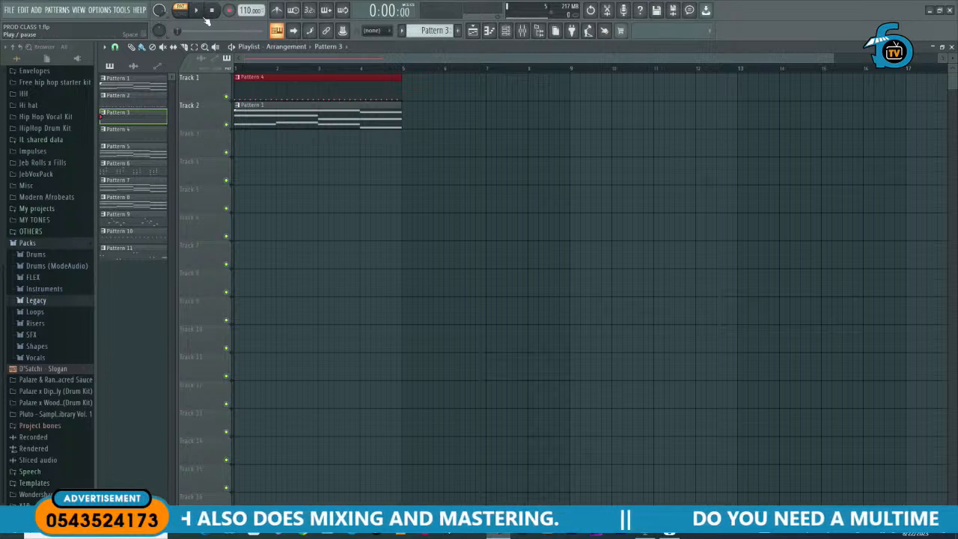
click(181, 13)
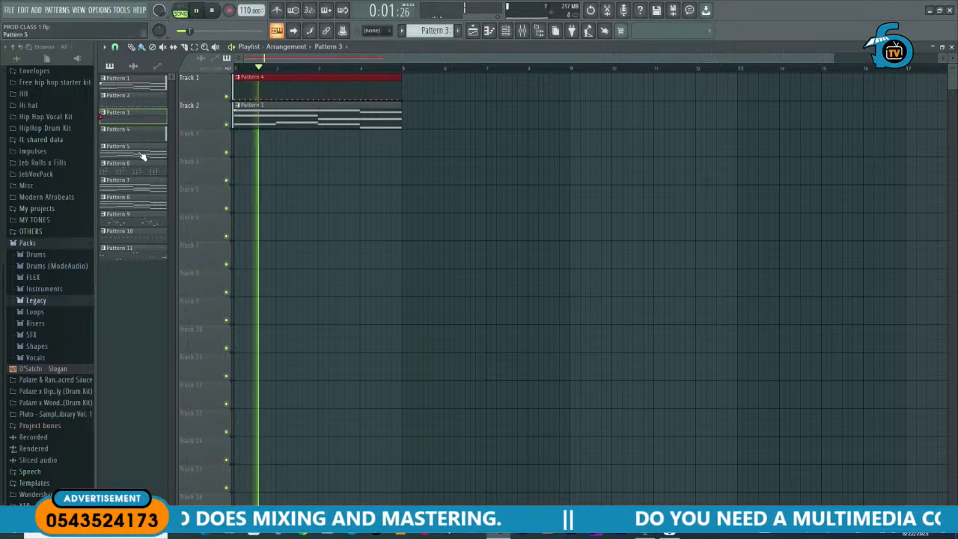
click(135, 220)
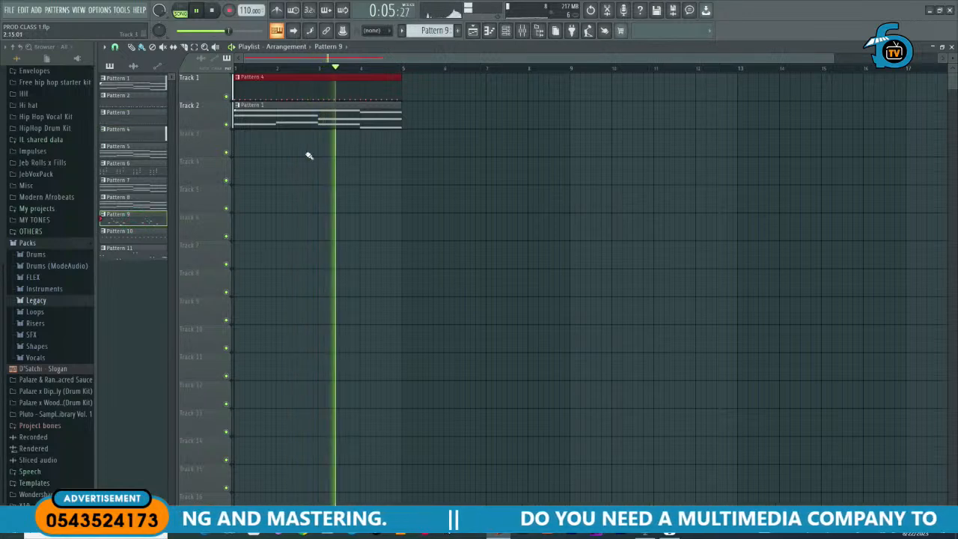
click(236, 150)
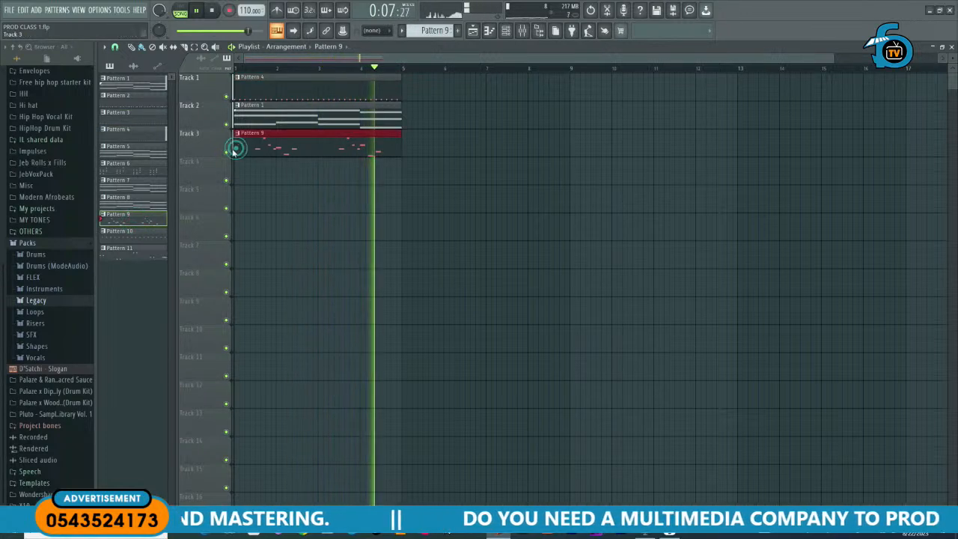
key(space)
key(space)
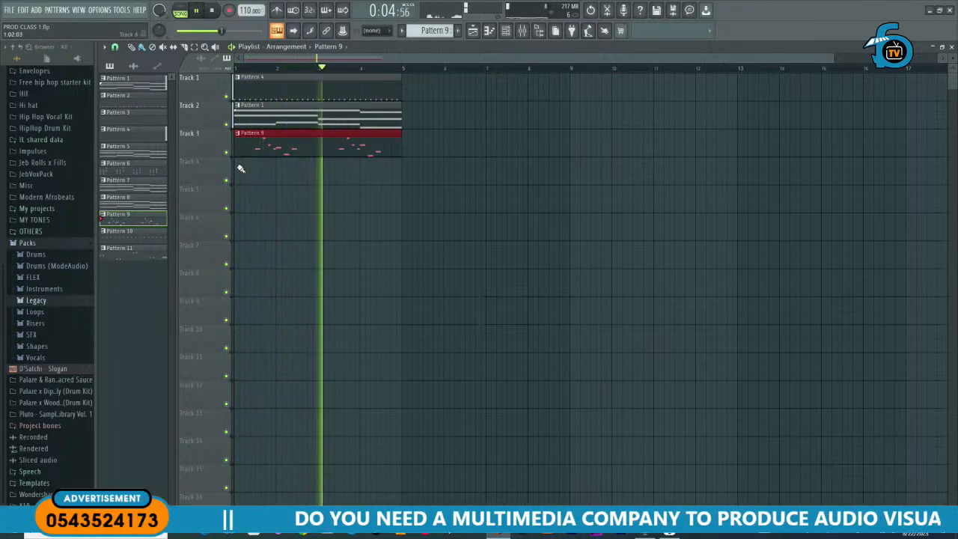
Step: Continue the arrangement at bar 5 with Pattern 1 on Track 2 and Pattern 3 on Track 1, and play it
ctrl+scroll(253, 167, down, 1)
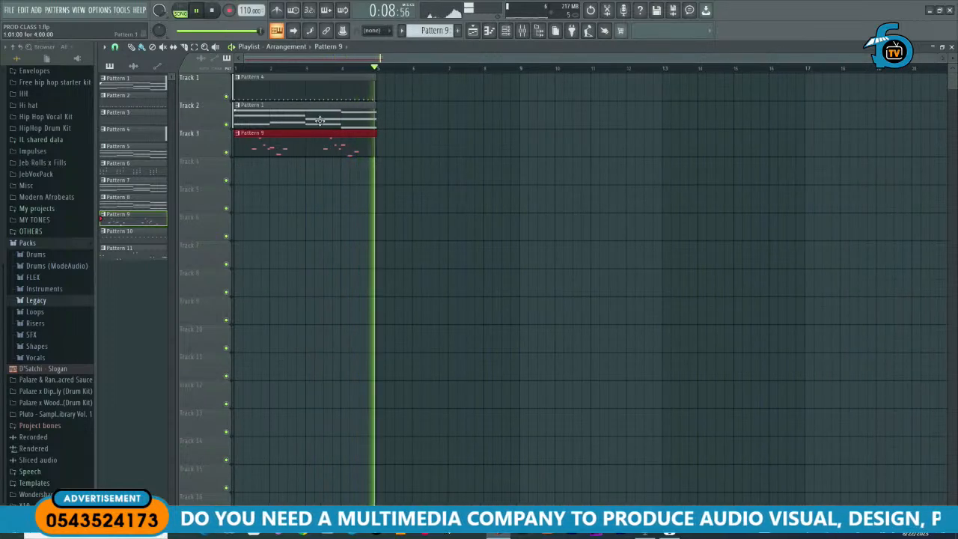
key(space)
click(366, 120)
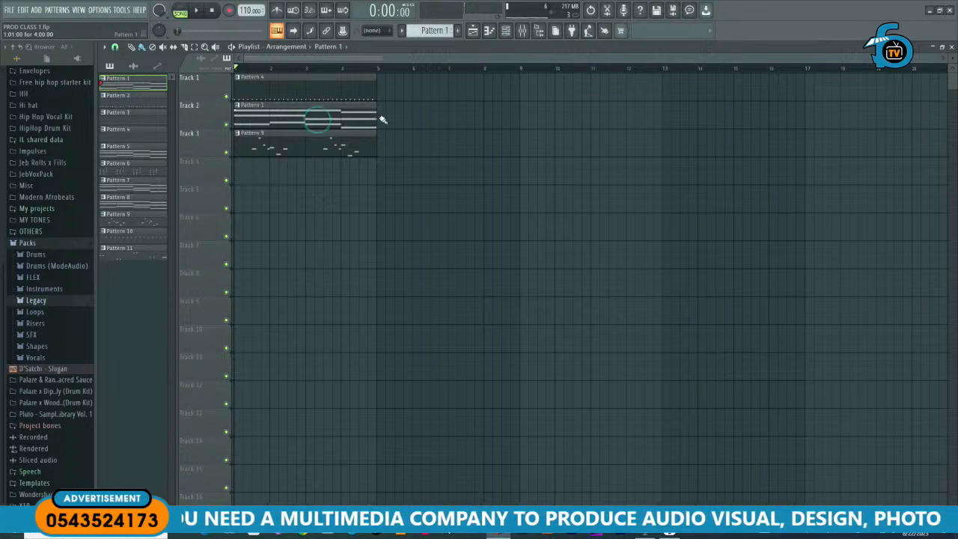
click(382, 118)
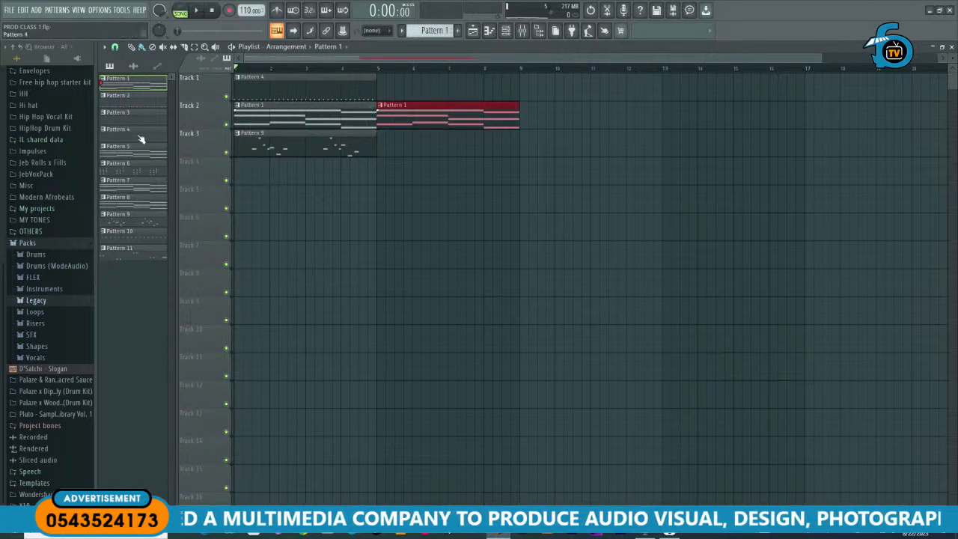
click(379, 95)
key(space)
Step: Duplicate the Pattern 3 and Pattern 1 clips from bar 5 repeatedly until they fill Tracks 1 and 2 up to bar 21
drag(562, 161, 421, 90)
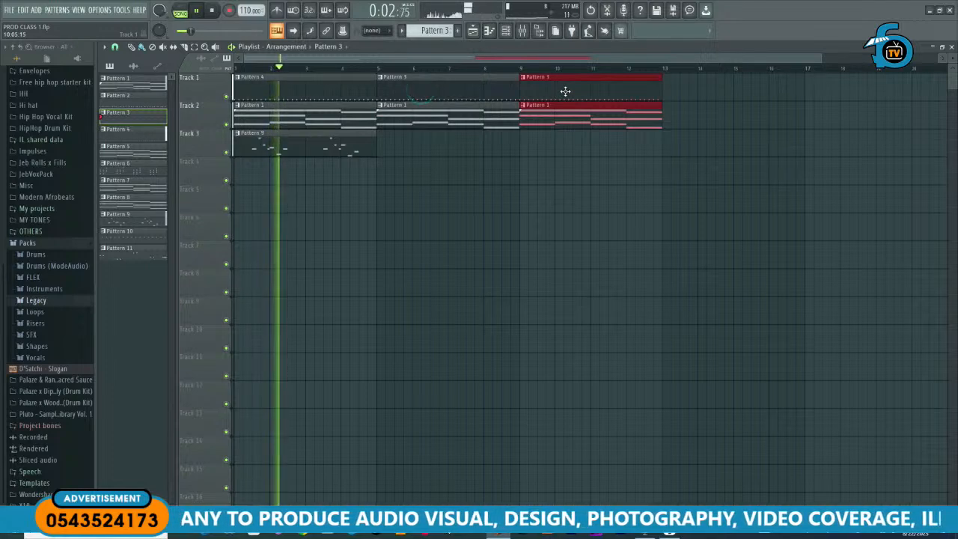
scroll(564, 90, down, 2)
drag(385, 75, 573, 150)
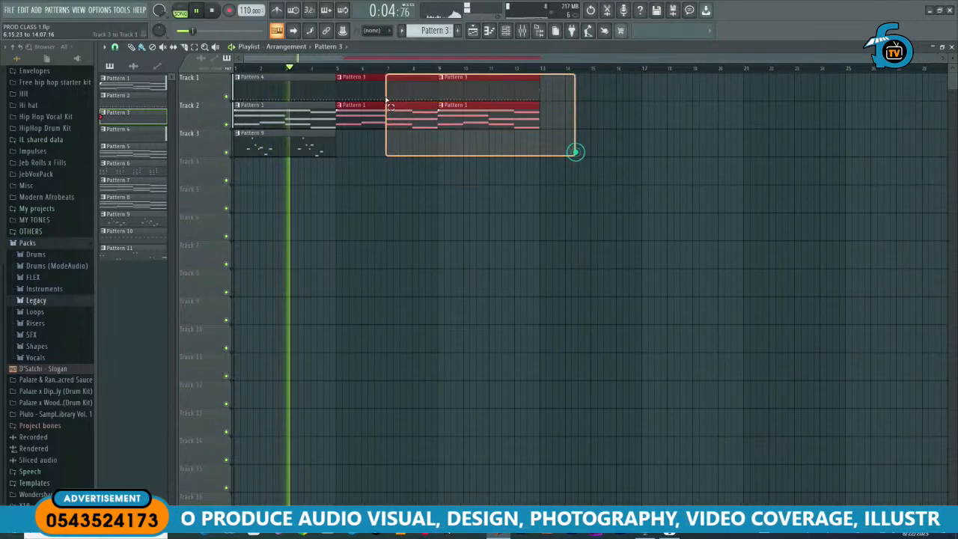
drag(385, 90, 588, 98)
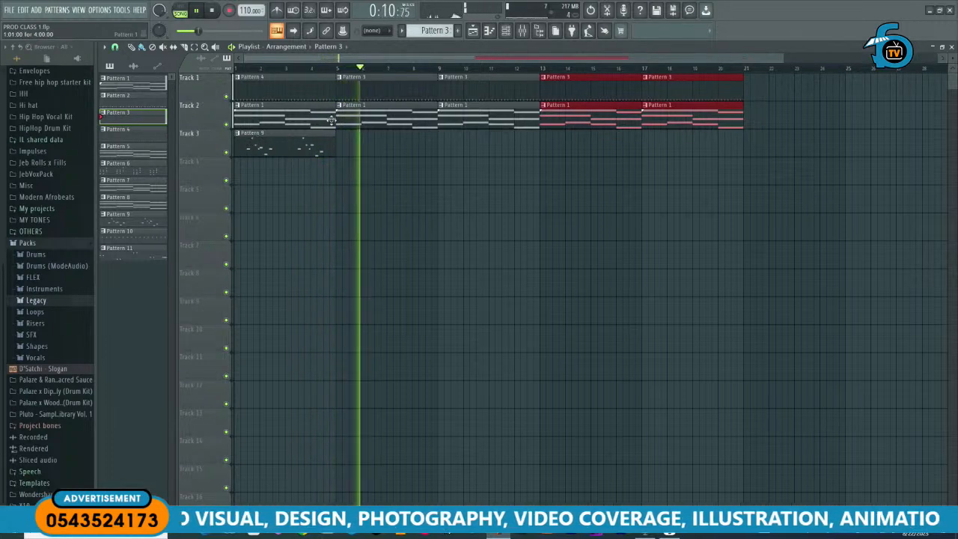
Step: Lower the upper end of Pattern 4's velocity rise to about 60% for both VT_MA and VT_OHiHat
double_click(314, 95)
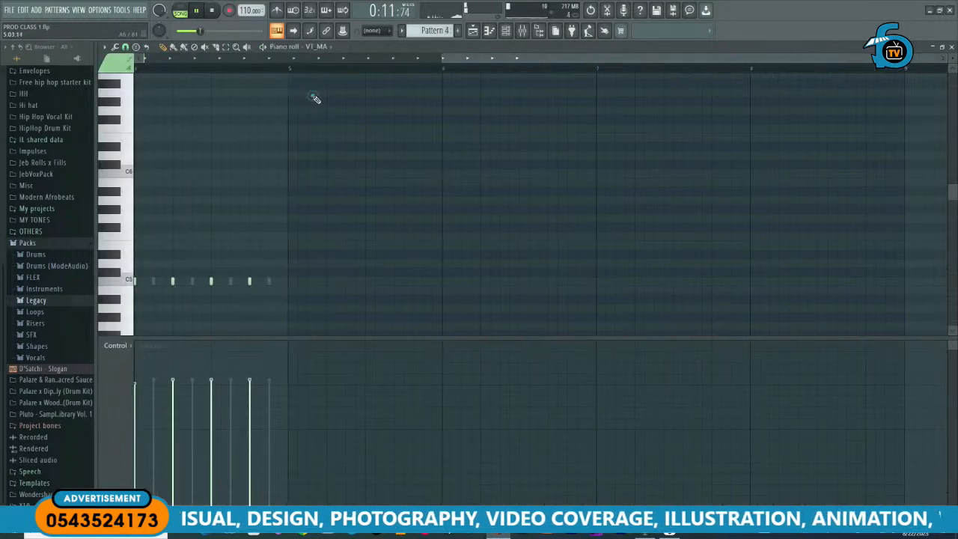
click(480, 60)
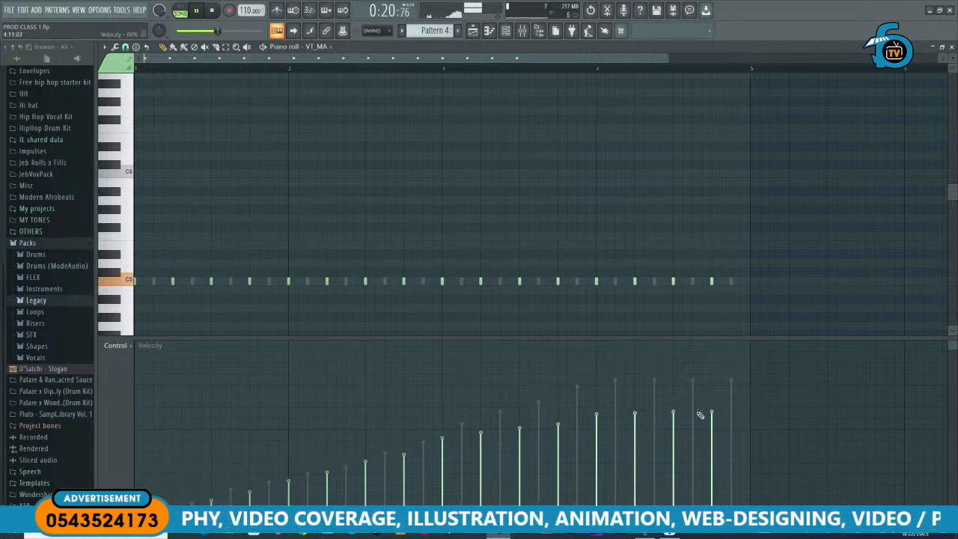
click(329, 47)
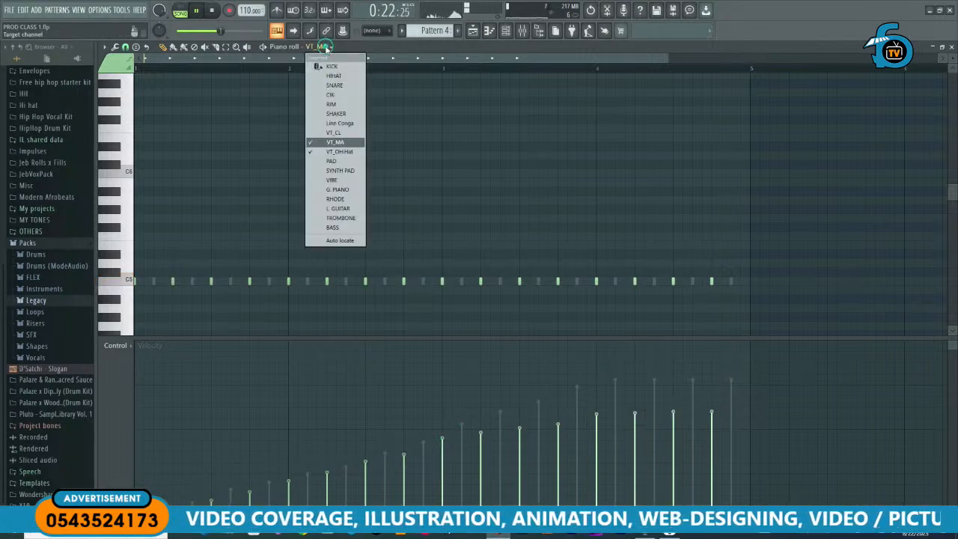
click(335, 151)
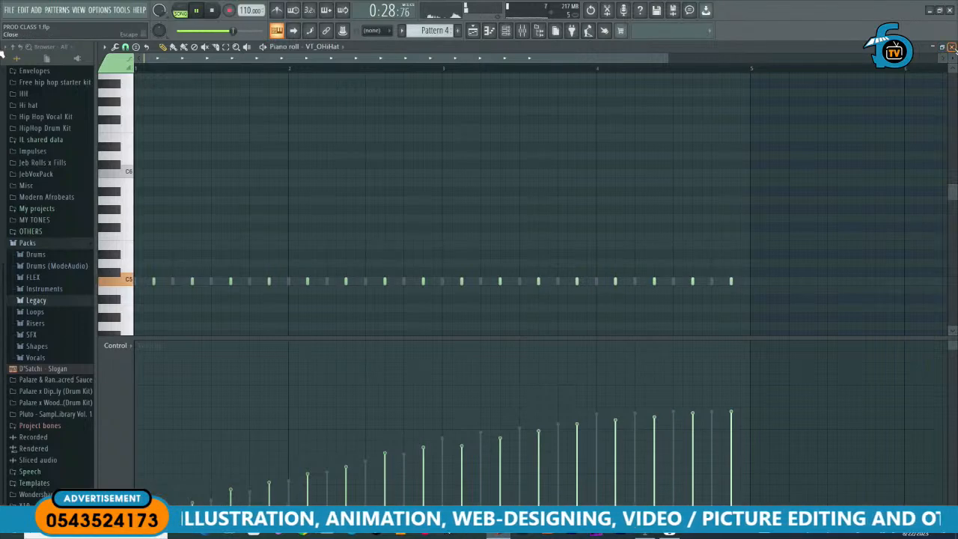
click(951, 47)
click(219, 361)
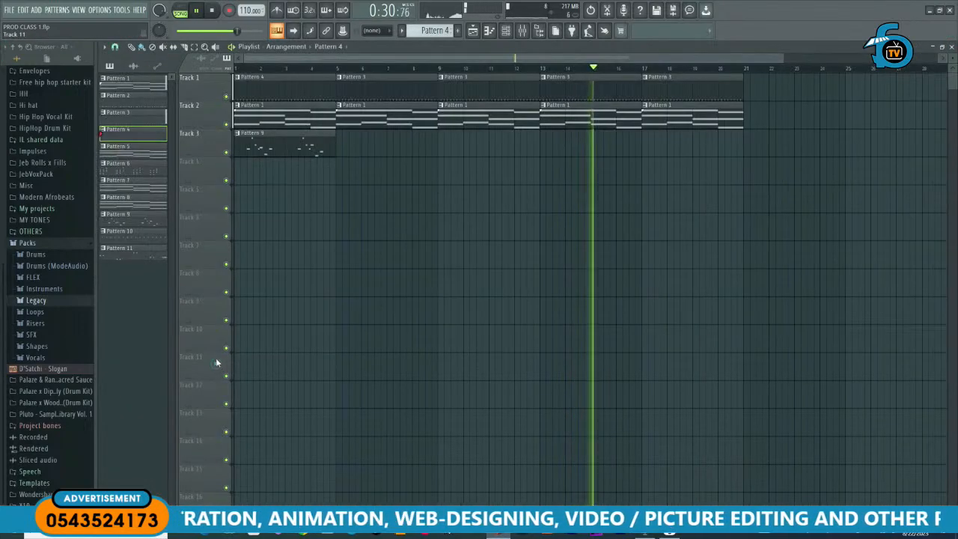
Step: Level Pattern 3's VT_OHiHat velocities at about 73% and its VT_MA velocities at about 74% across all four bars
double_click(394, 84)
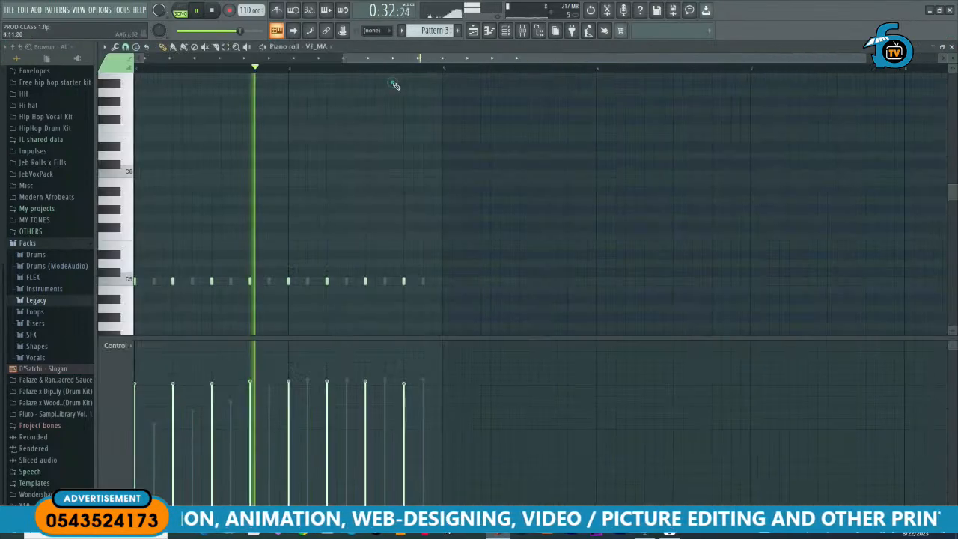
click(318, 46)
click(339, 152)
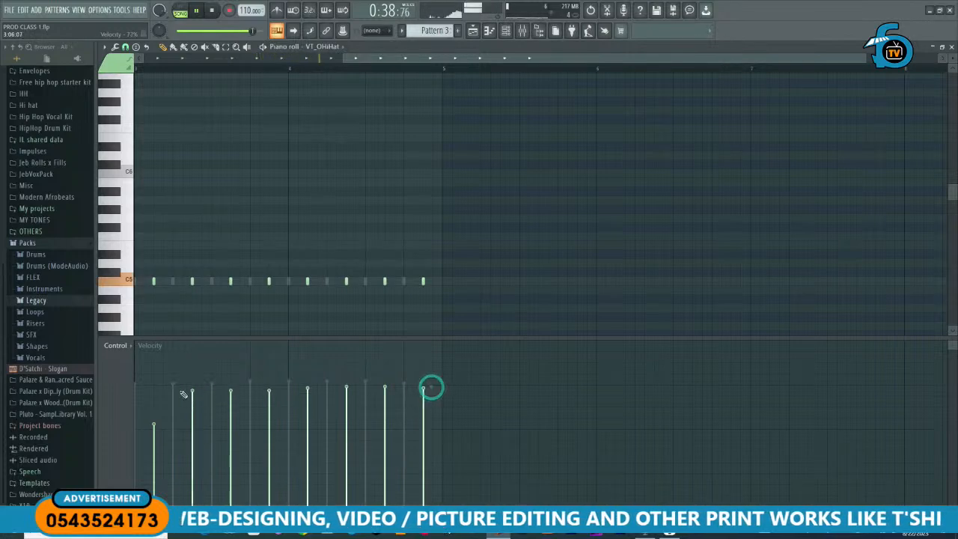
drag(203, 389, 727, 392)
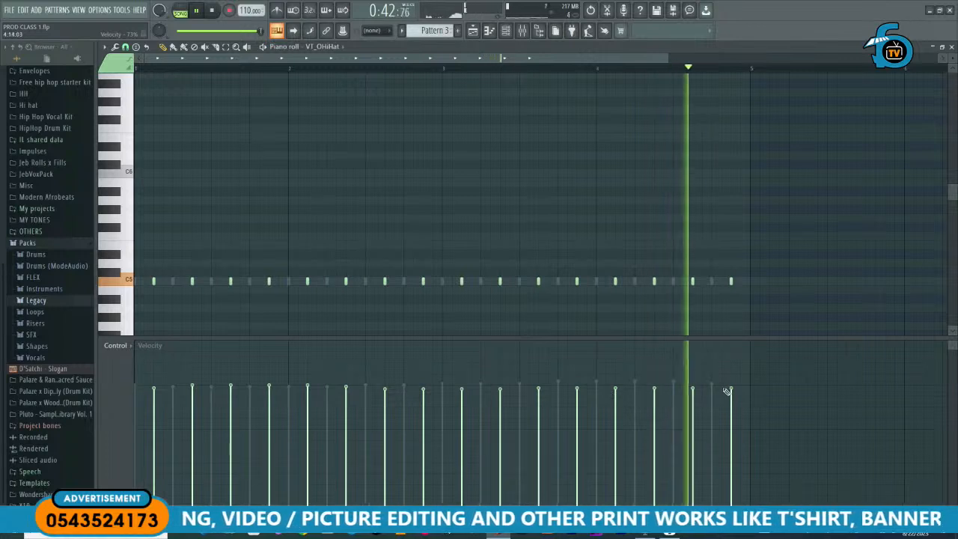
click(327, 48)
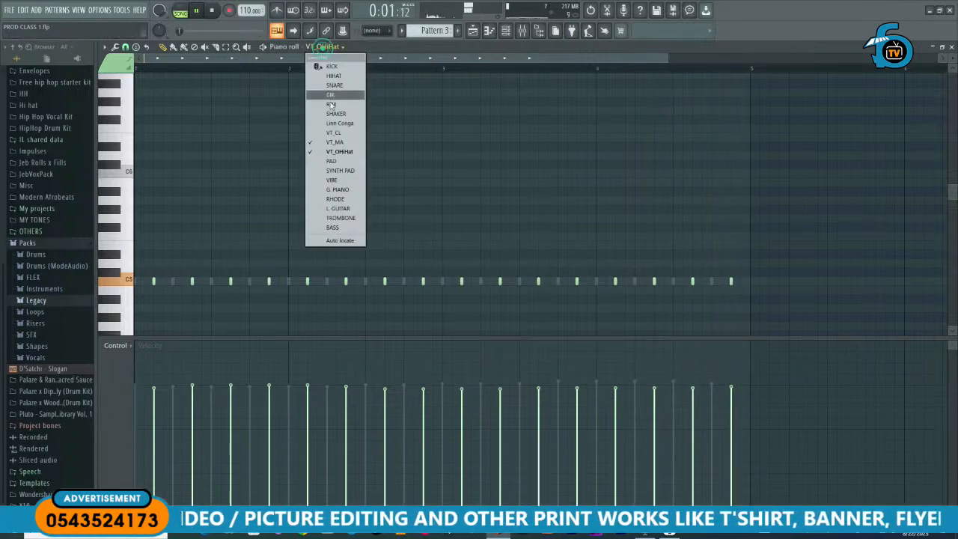
click(334, 144)
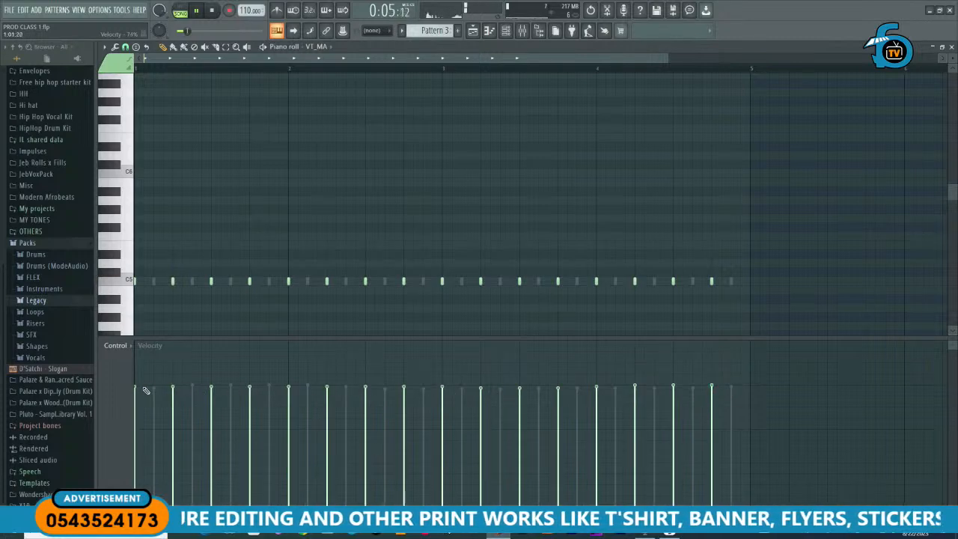
click(952, 46)
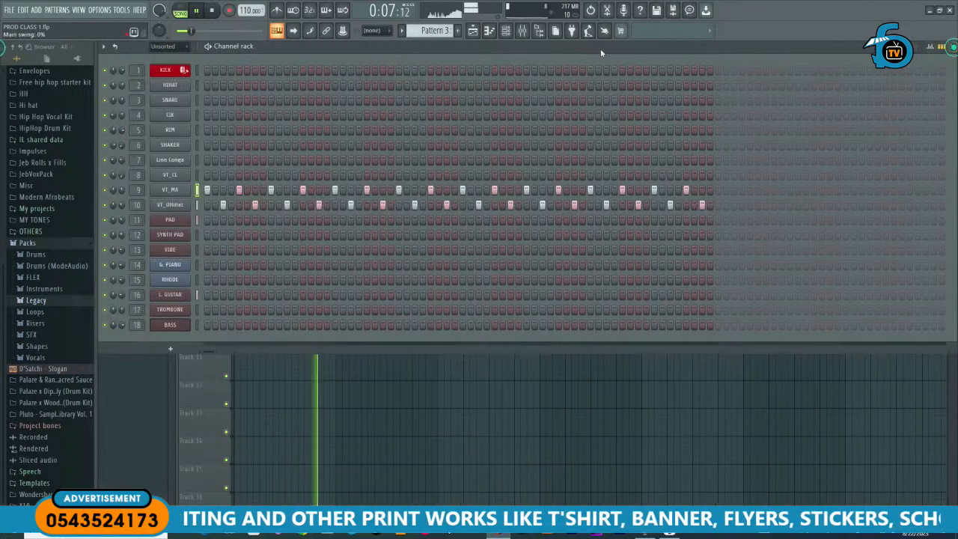
click(206, 364)
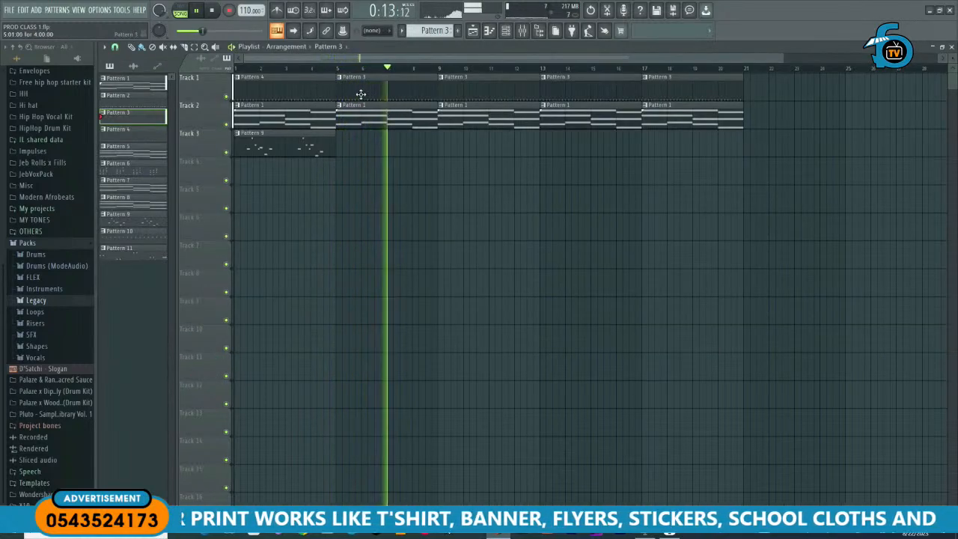
click(505, 31)
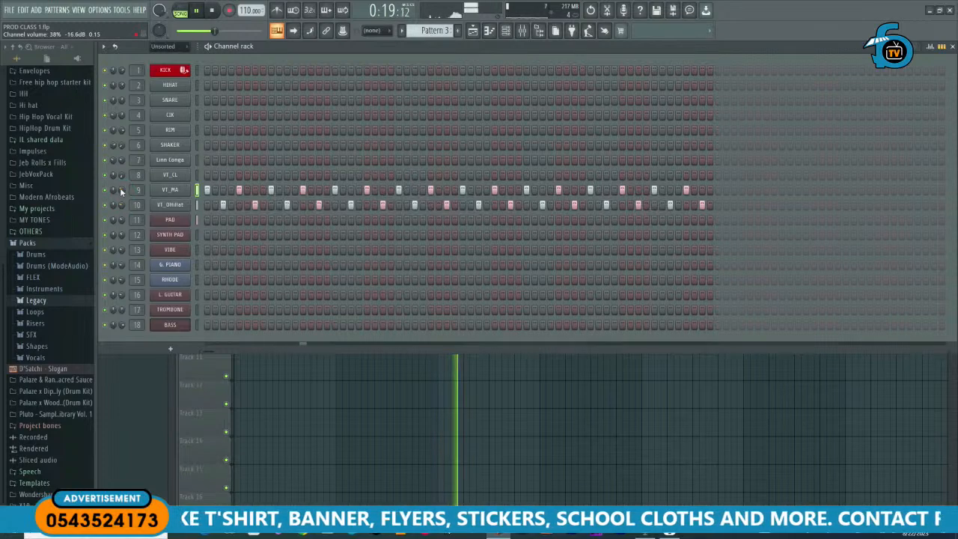
click(951, 46)
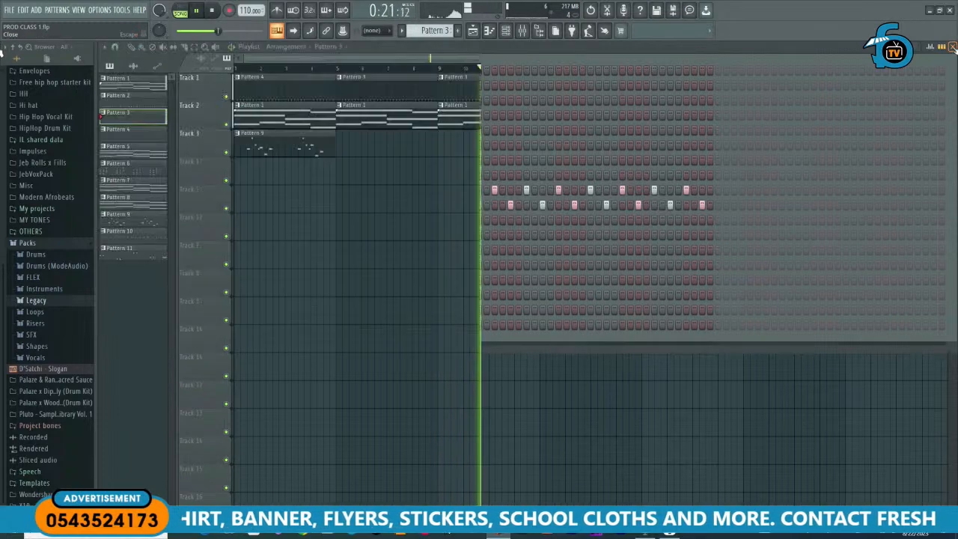
Step: Preview Pattern 5, place it on Track 4 at bars 5 and 9, and play the song
click(133, 153)
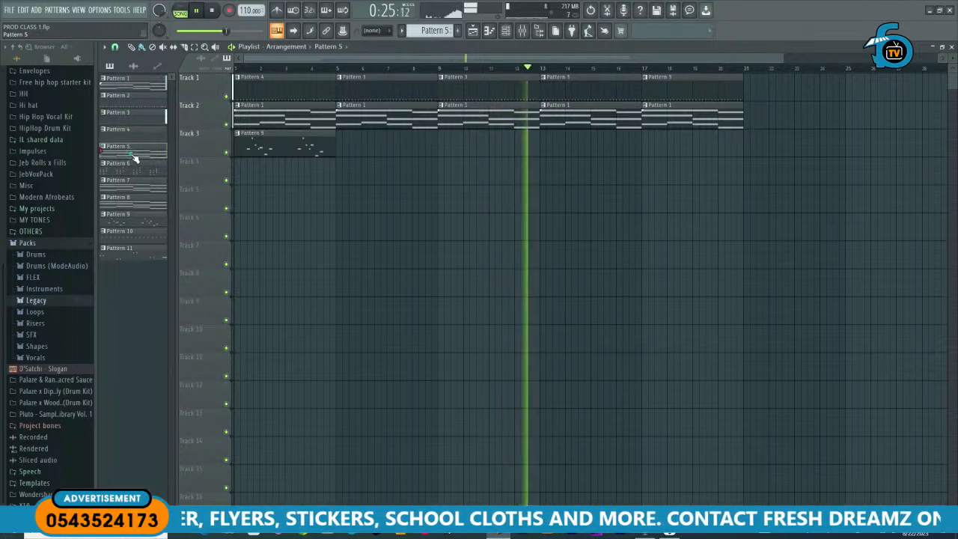
click(180, 10)
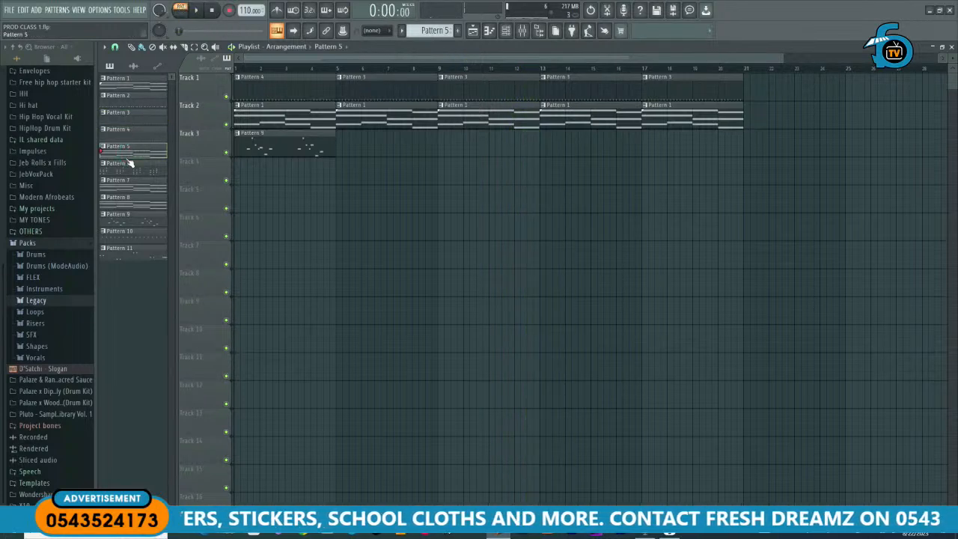
click(338, 169)
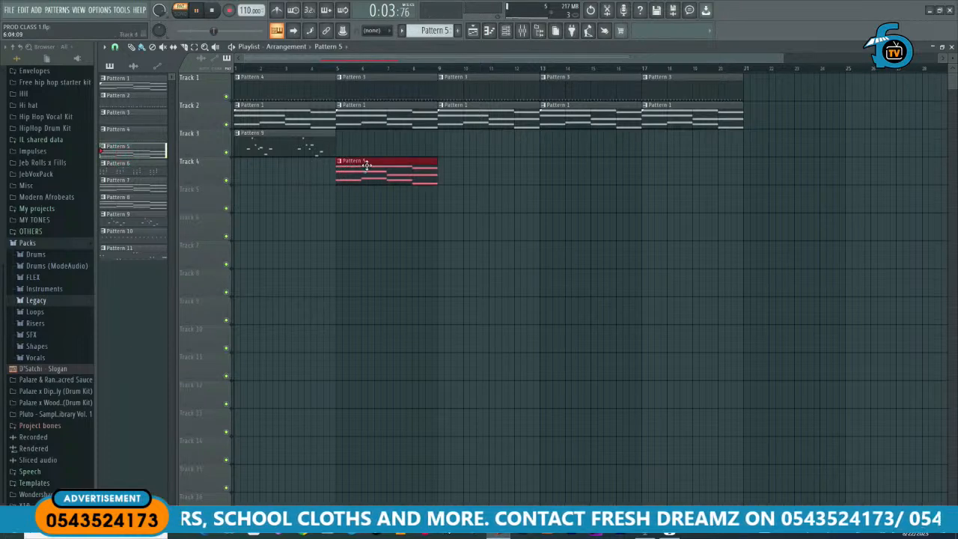
click(440, 175)
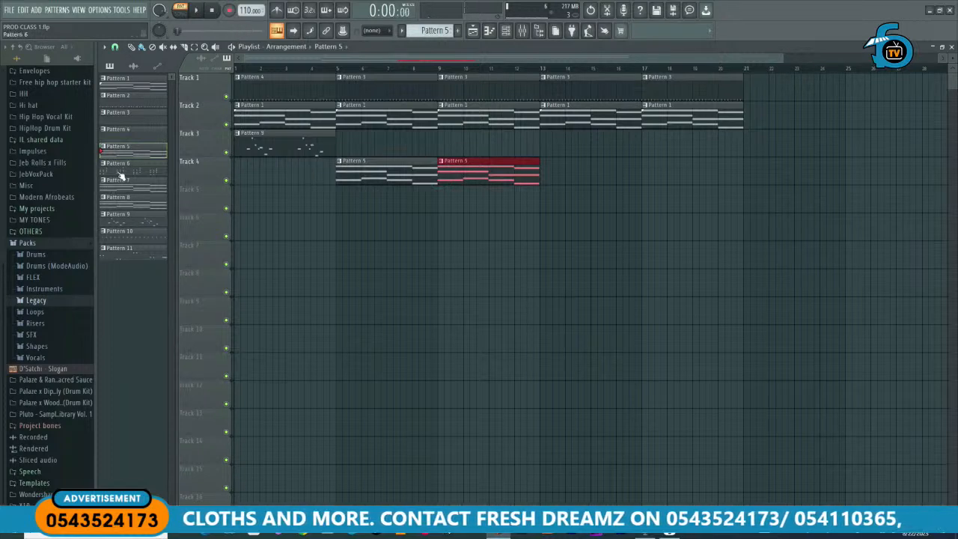
click(181, 11)
key(space)
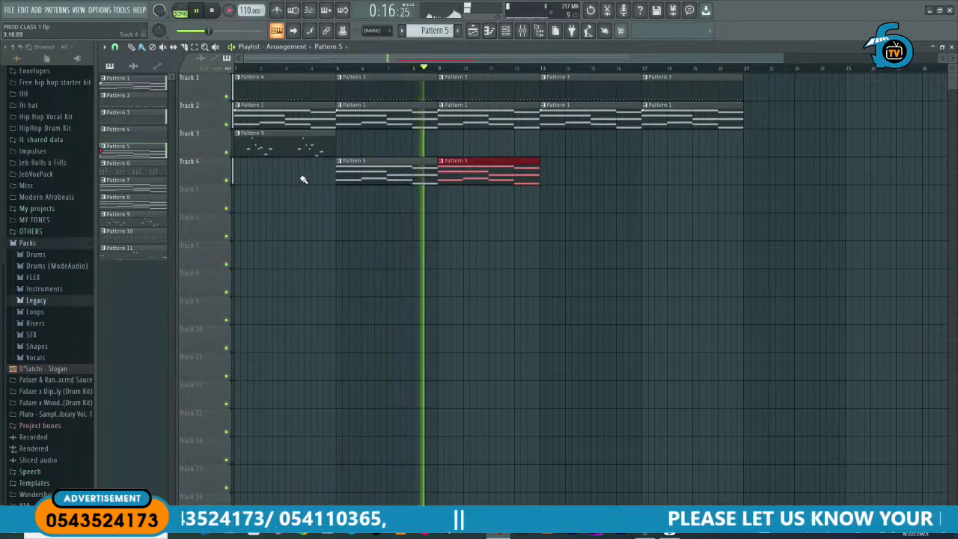
key(space)
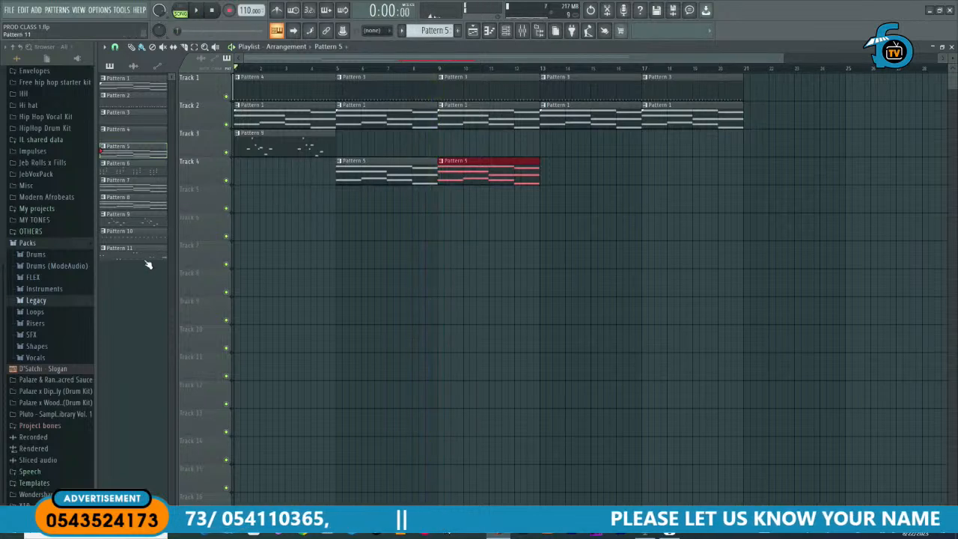
Step: Add Pattern 11 on Track 5, trimmed to a short lead-in just before bar 9, followed by a full clip at bar 9
click(341, 208)
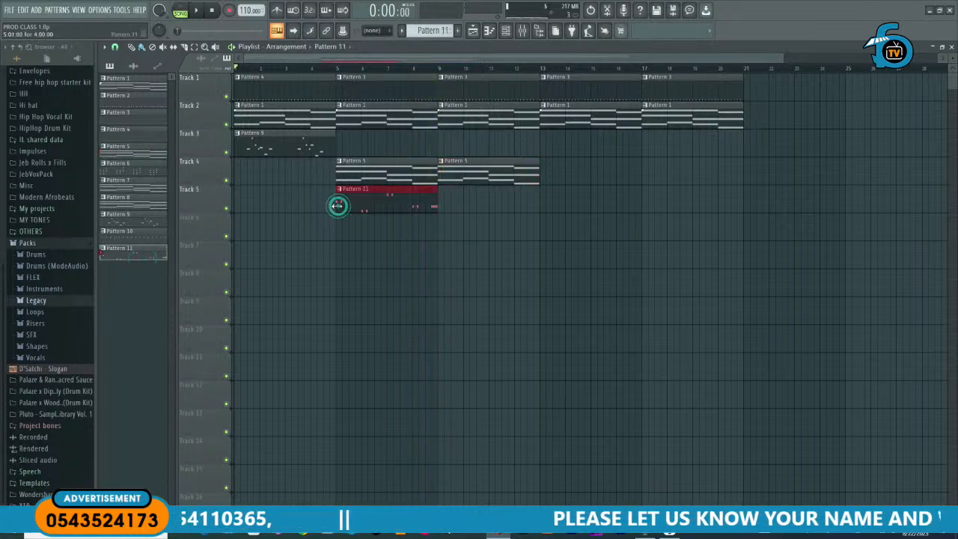
drag(337, 206, 419, 213)
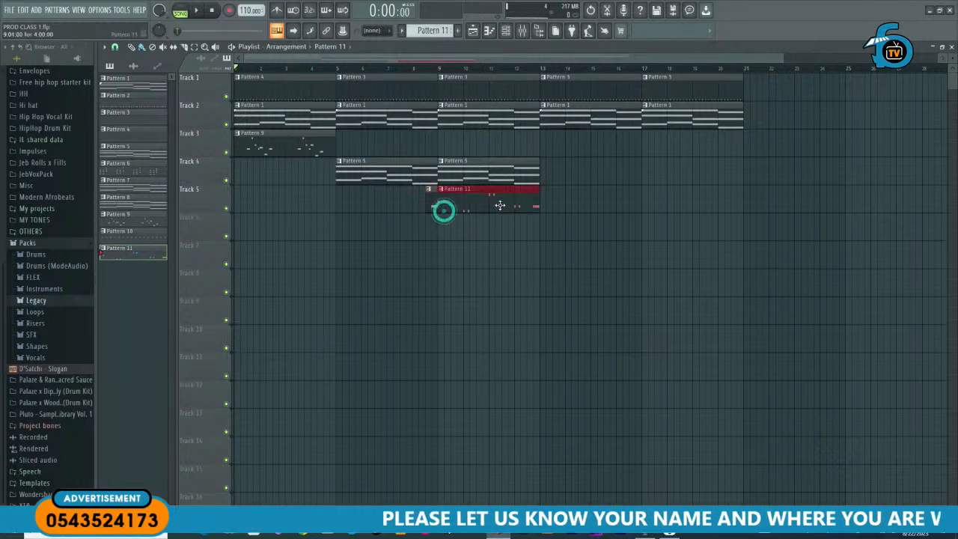
key(space)
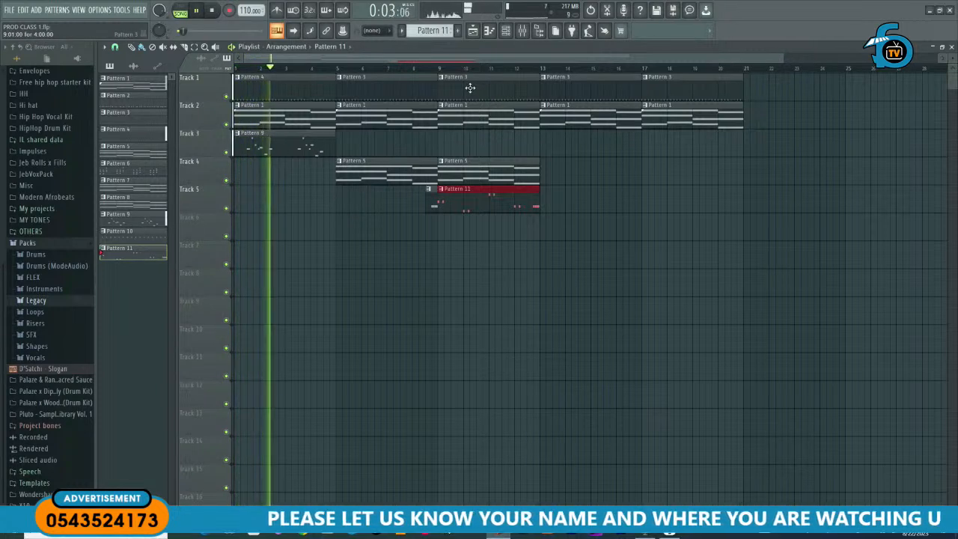
Step: Place Pattern 2 on Track 3 at bar 9 and duplicate it to bar 13
click(144, 101)
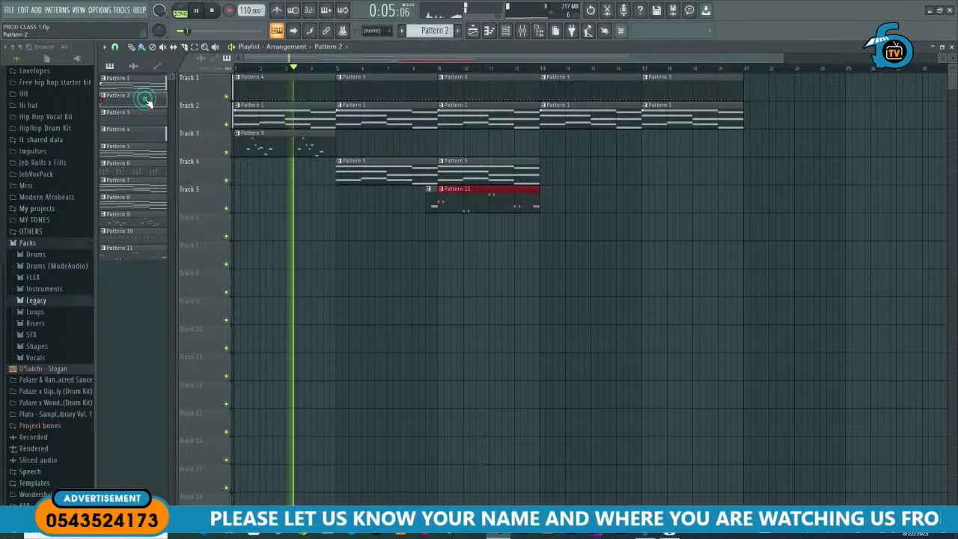
click(441, 139)
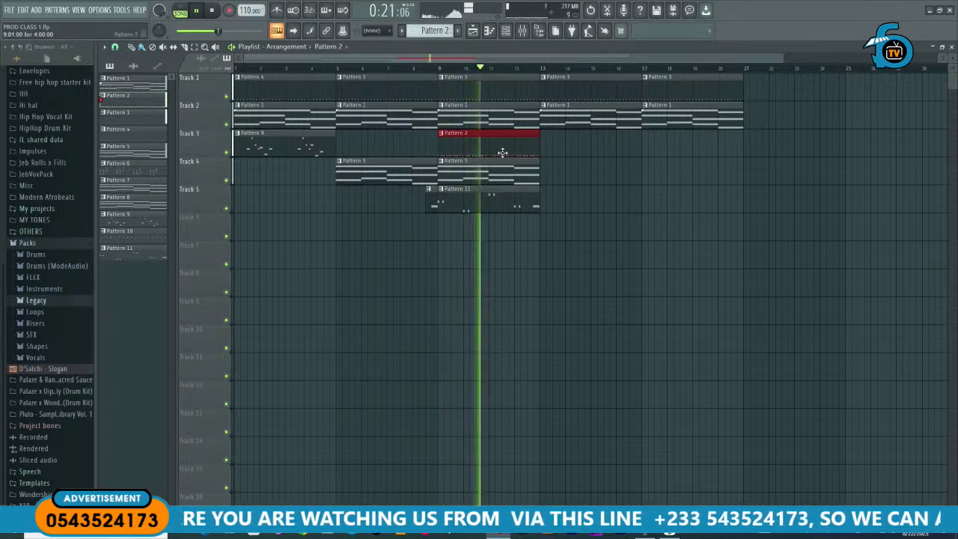
key(ctrl+b)
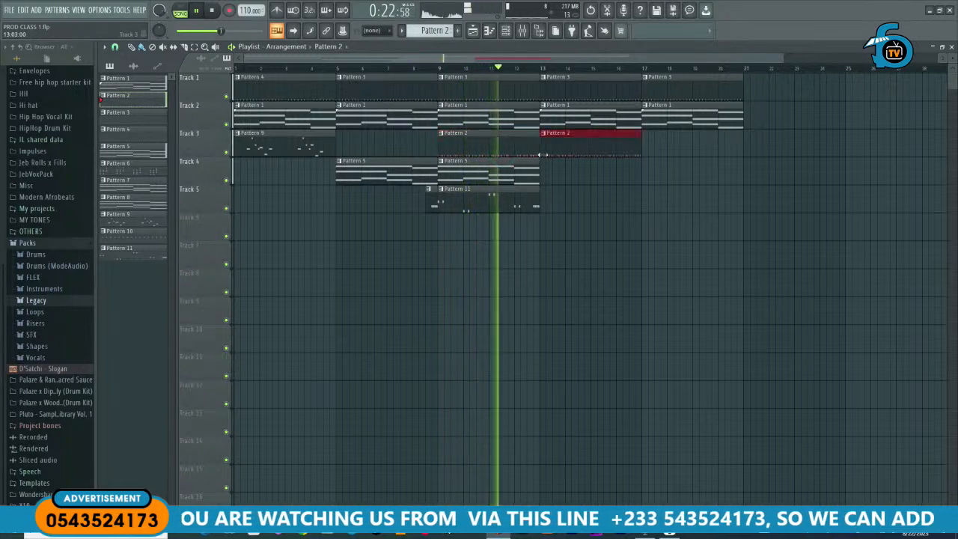
Step: Duplicate the bar 9 clips of Pattern 5 on Track 4 and Pattern 11 on Track 5 to bar 13
click(506, 182)
key(ctrl+b)
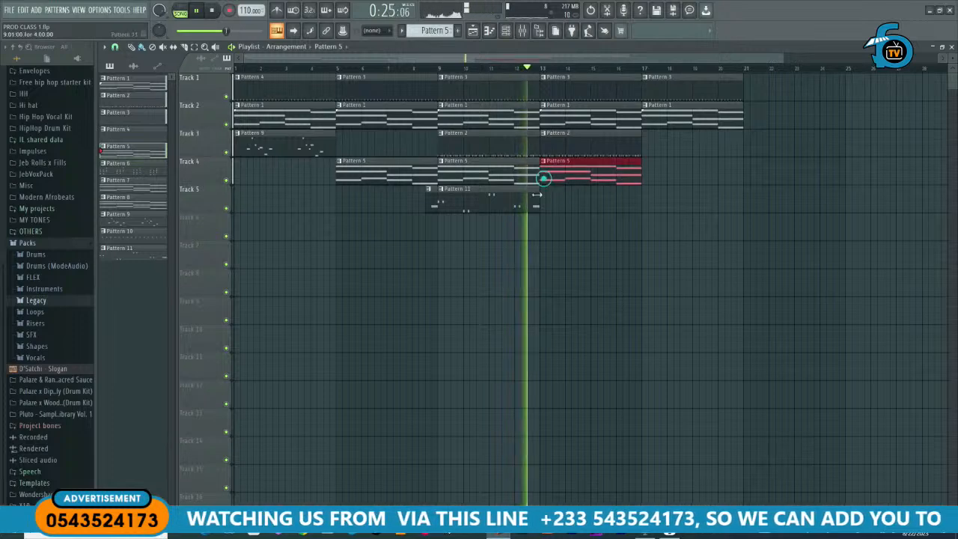
click(532, 200)
key(ctrl+b)
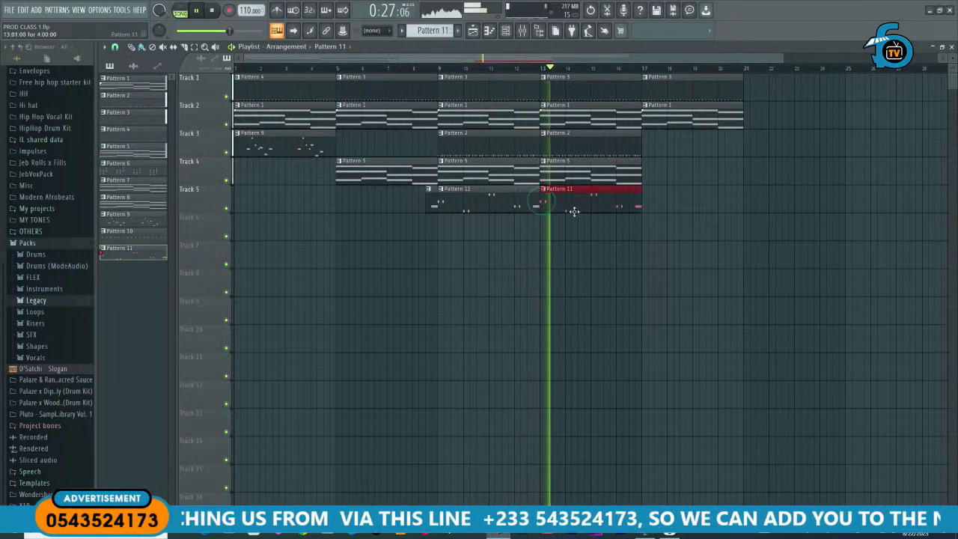
Step: Add a Pattern 2 clip on Track 3 at bar 17 and make it unique
scroll(483, 250, down, 2)
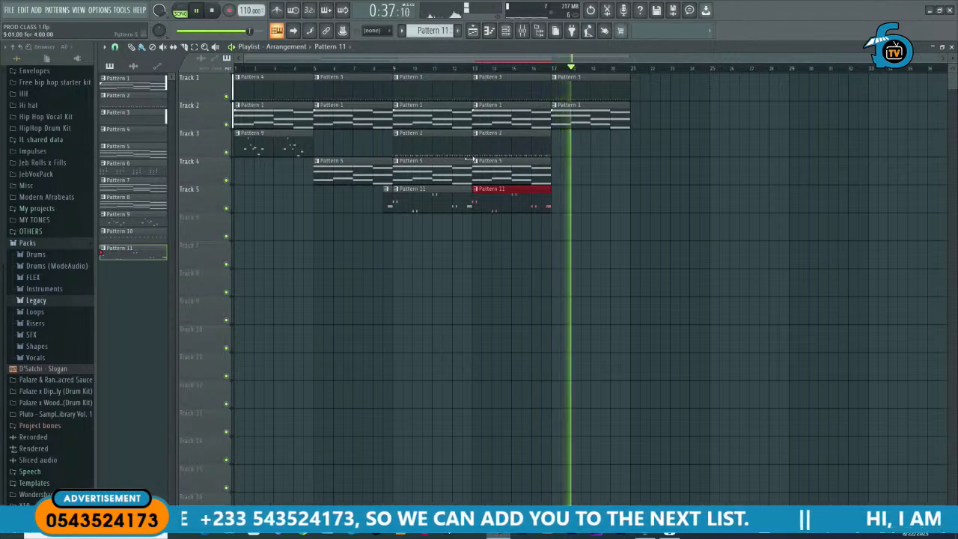
click(512, 149)
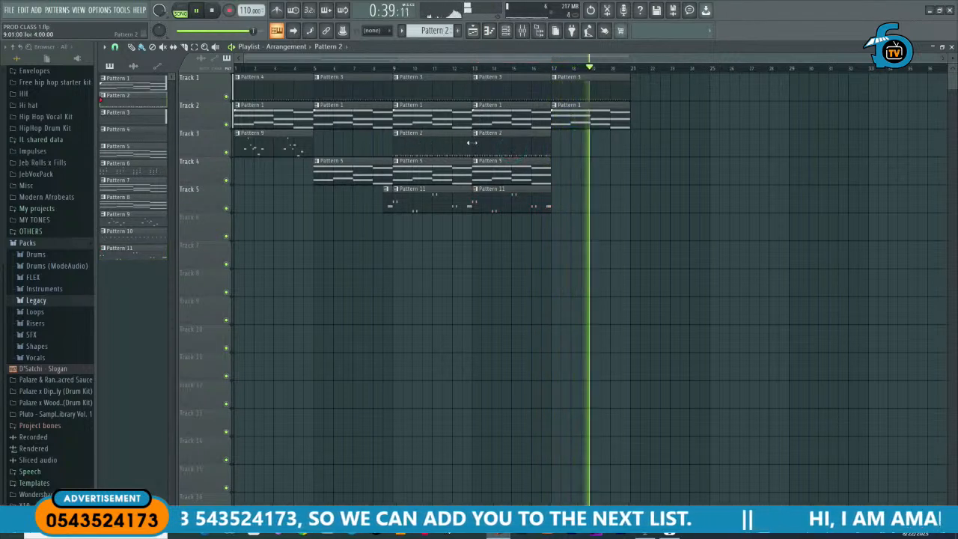
click(557, 146)
key(space)
click(555, 135)
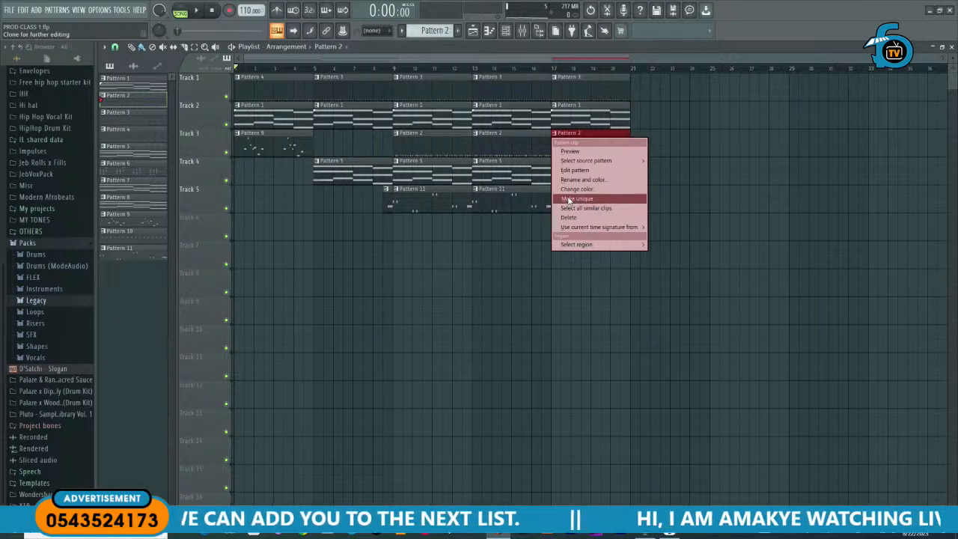
click(569, 199)
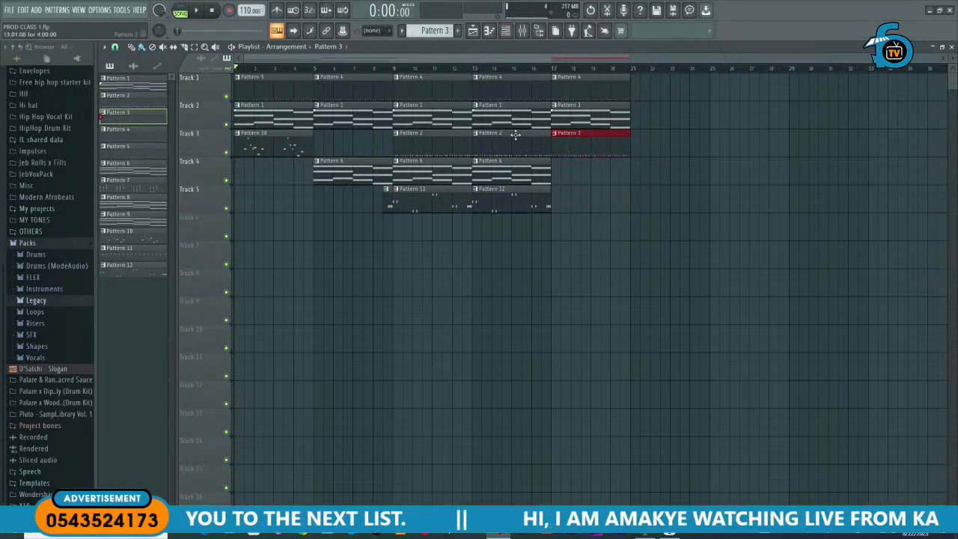
Step: Remove the steps of the SNARE, channel 4 and Linn Conga channels from the new Pattern 3
click(507, 33)
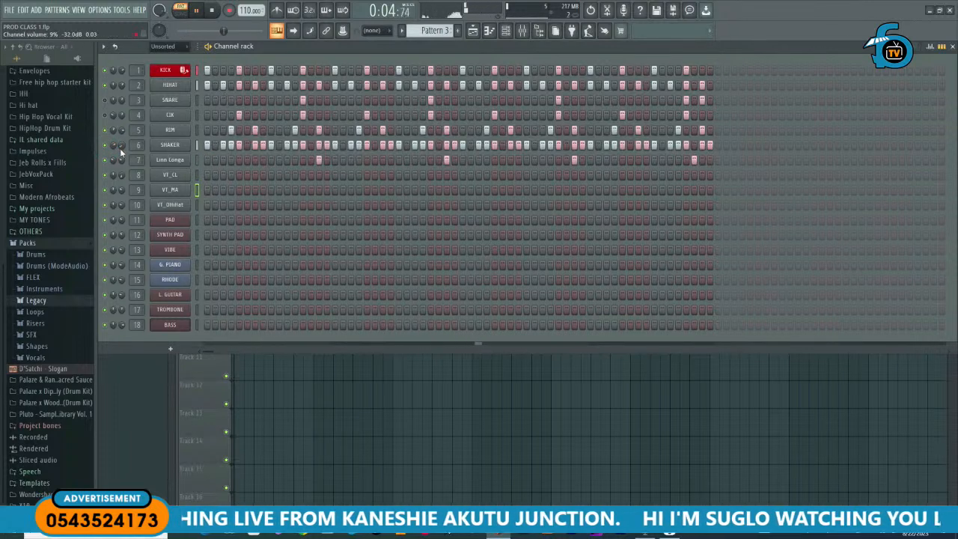
right_click(180, 118)
click(310, 114)
right_click(173, 101)
click(318, 103)
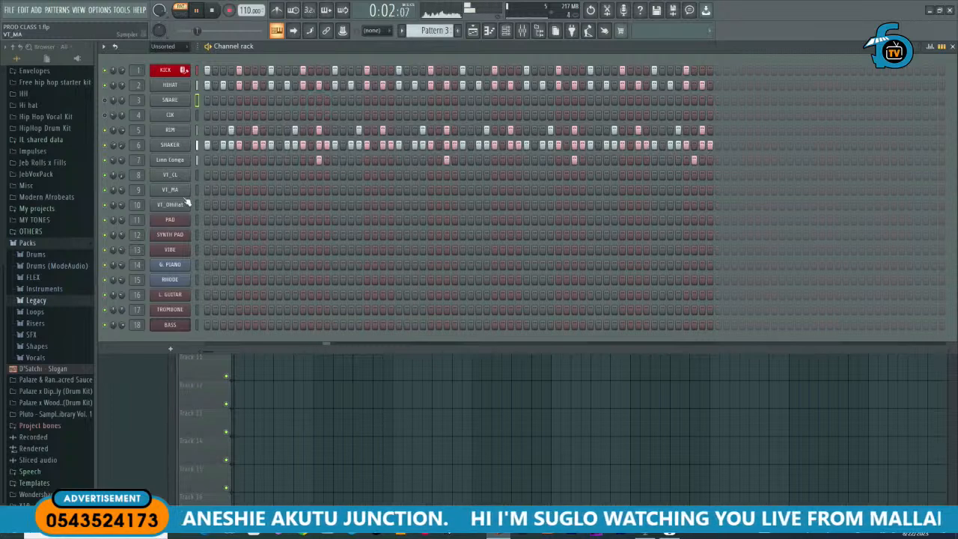
right_click(177, 158)
click(343, 162)
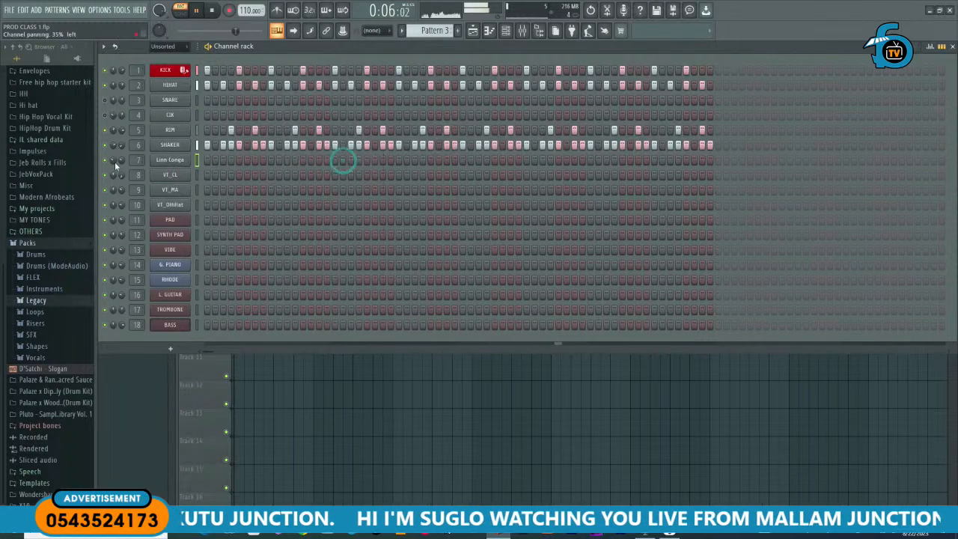
Step: Paste the cut Linn Conga steps into the empty Pattern 13 and return to the playlist
scroll(440, 33, down, 6)
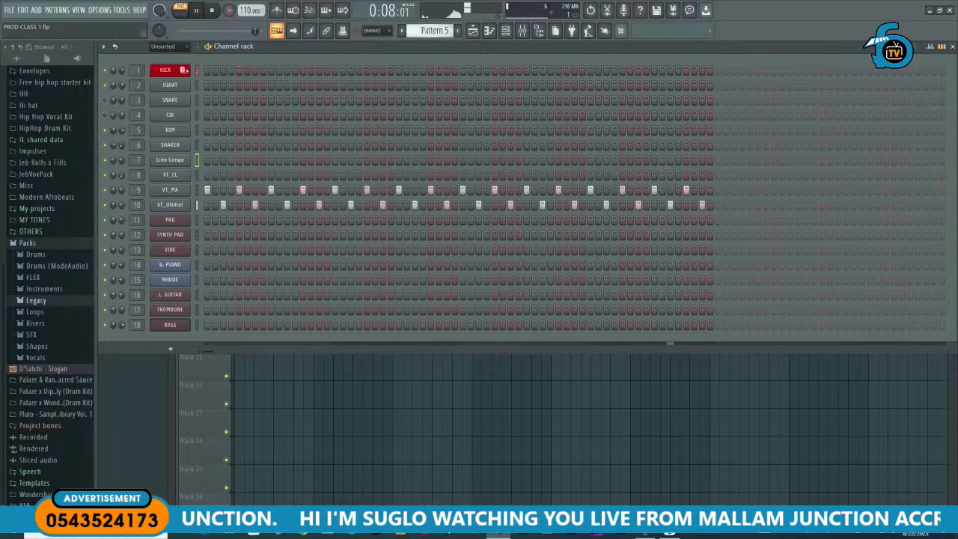
key(KP_Add)
key(KP_Add)
key(KP_Add)
key(KP_Add)
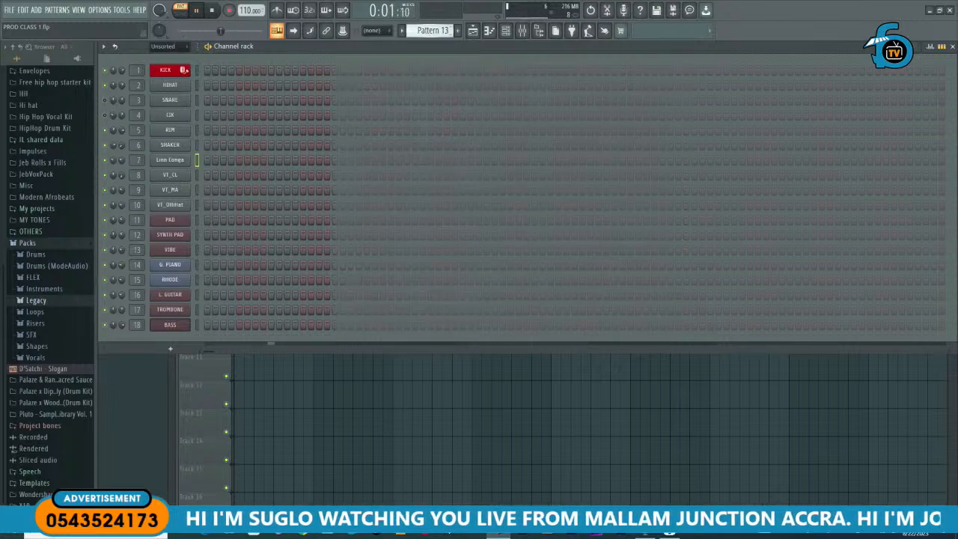
right_click(187, 164)
mouse_move(269, 161)
click(304, 180)
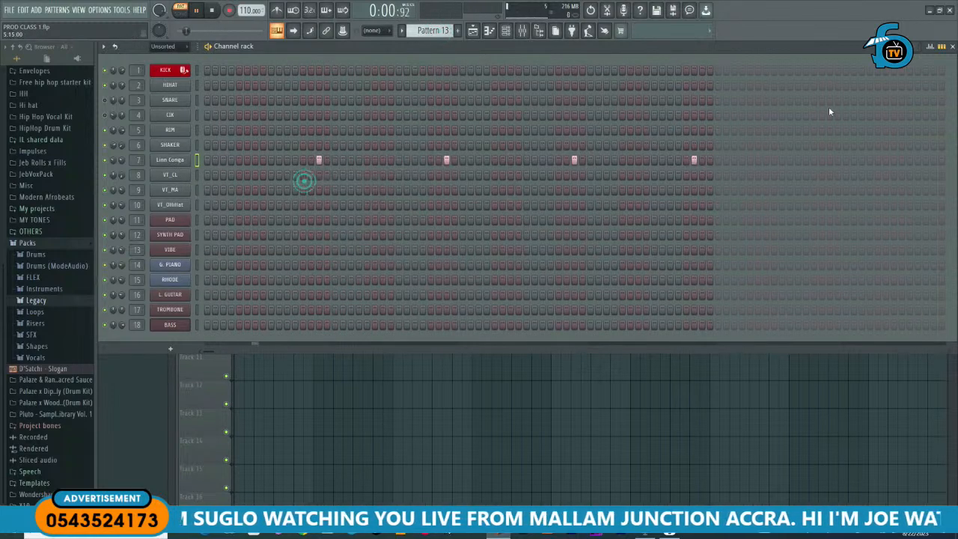
click(953, 47)
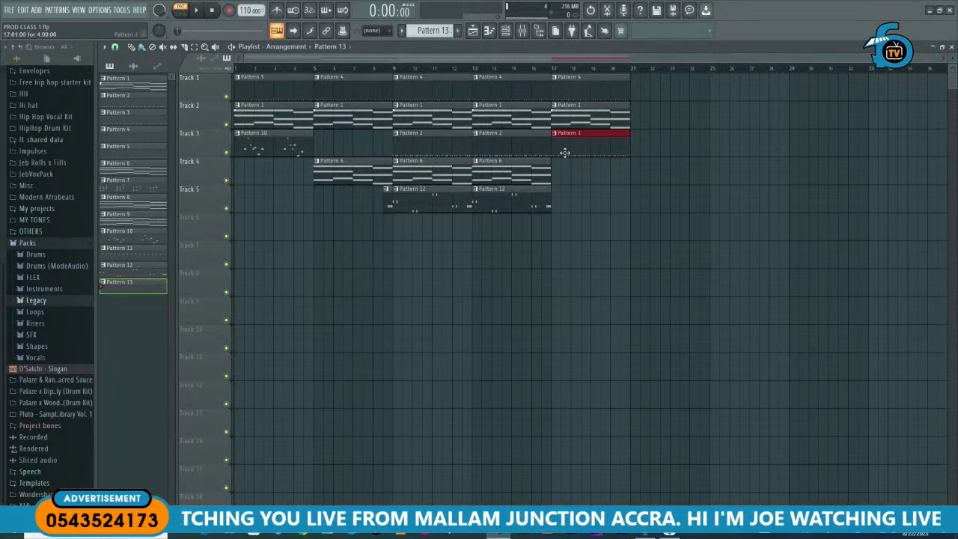
Step: Play the song and place Pattern 7 on Track 4 at bar 17
key(space)
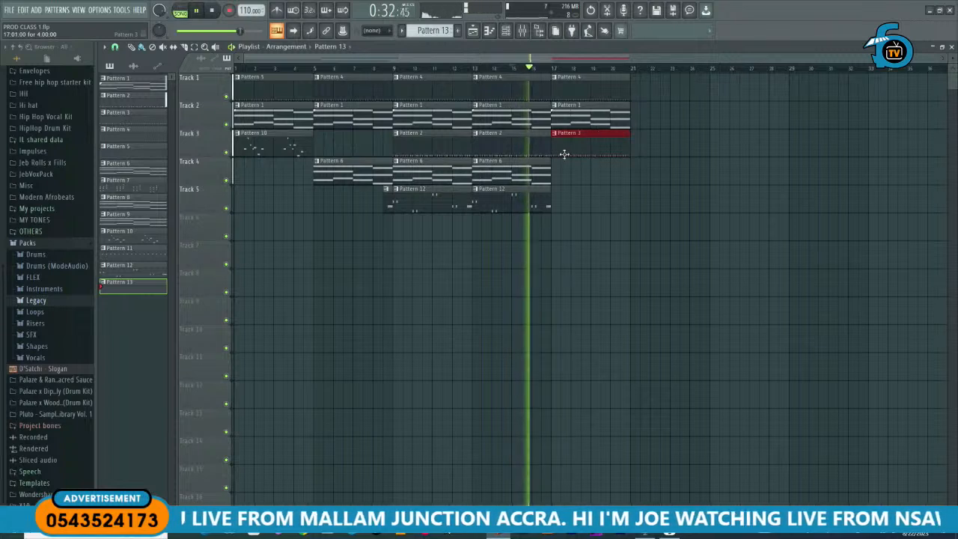
click(137, 186)
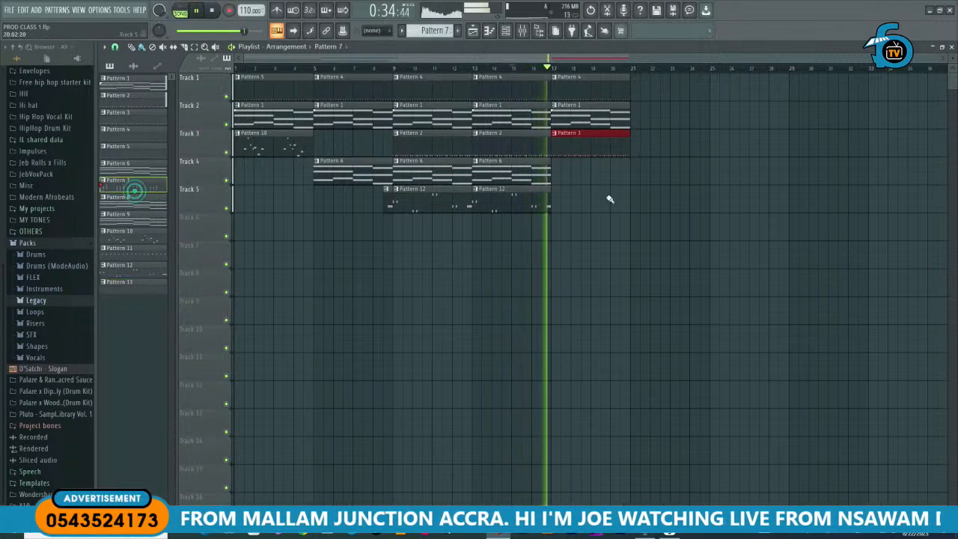
click(560, 179)
right_click(557, 179)
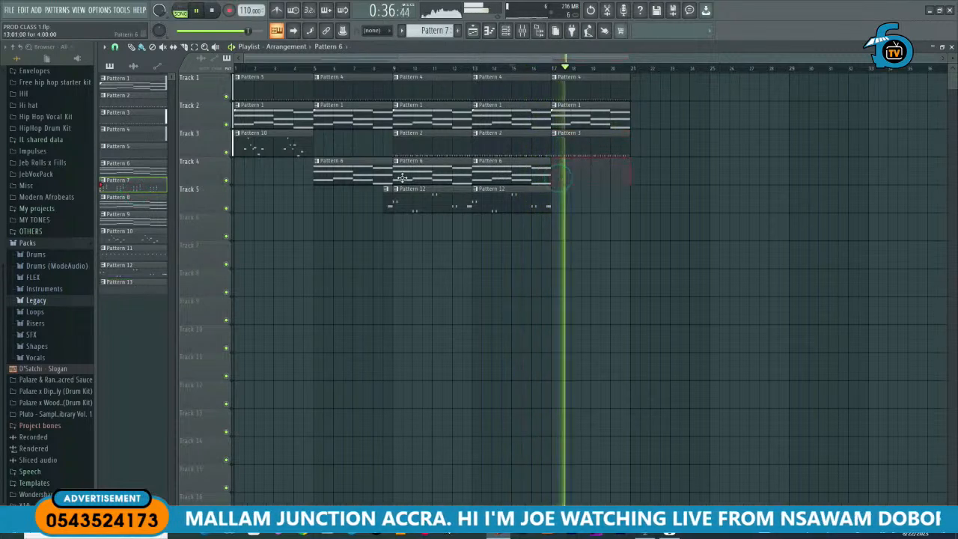
click(556, 182)
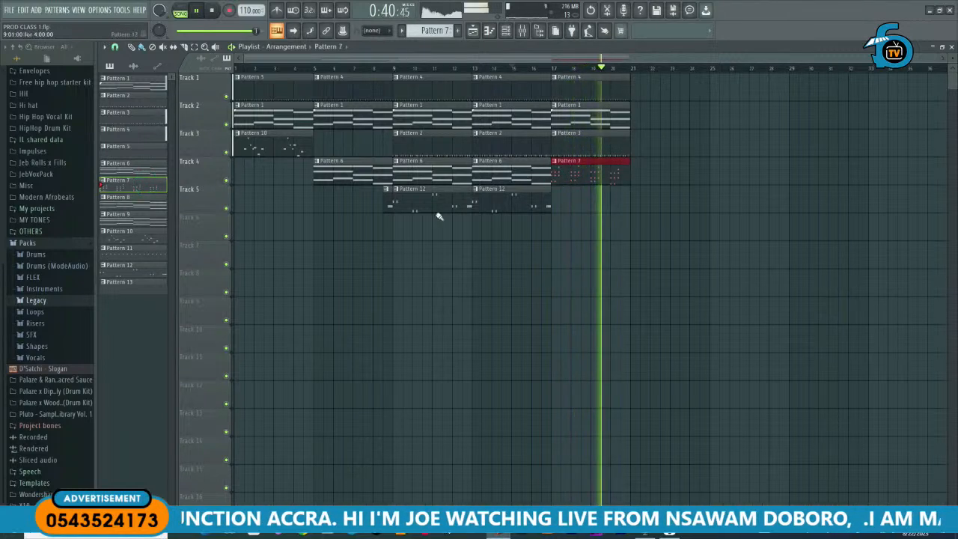
Step: Duplicate the bar 17 clips on Tracks 1 to 4 to bar 21, and delete Pattern 7 at bar 17
drag(652, 227, 655, 114)
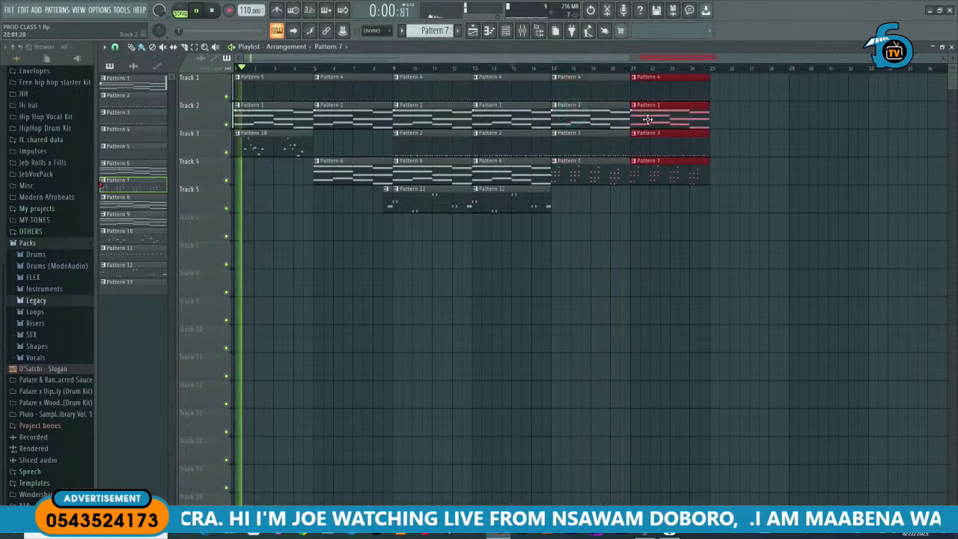
right_click(567, 180)
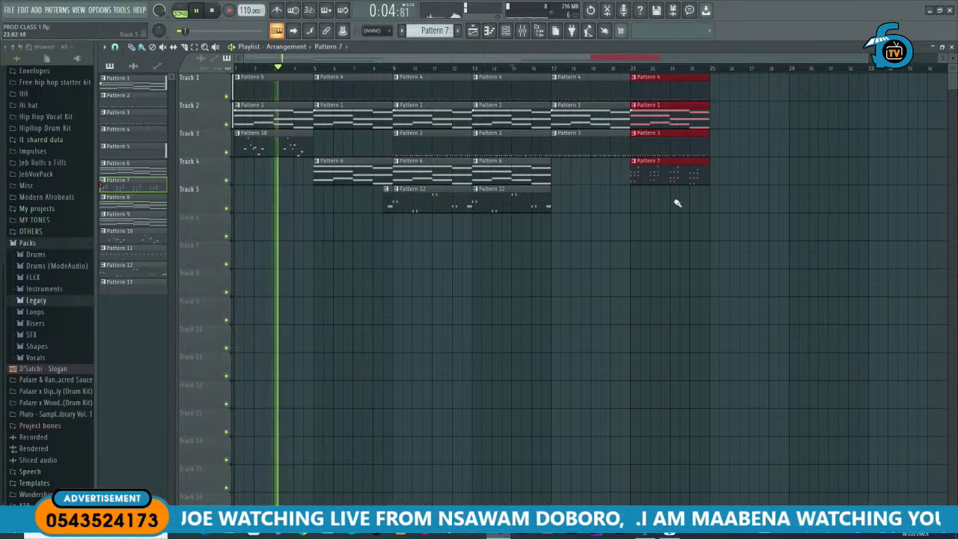
Step: Duplicate the clips on Tracks 1 to 4 from bar 17 up to bar 25 so the copy starts at bar 25
drag(676, 214, 595, 113)
key(ctrl+b)
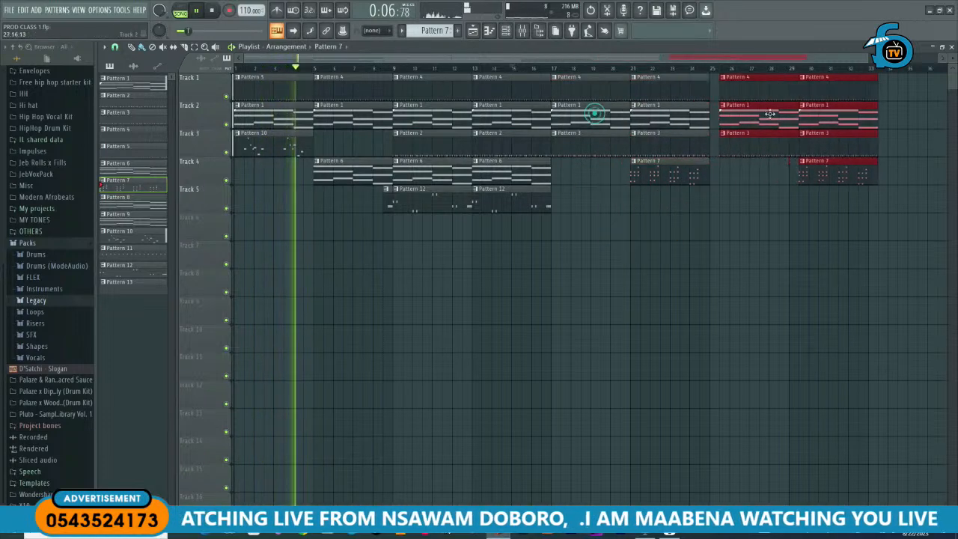
scroll(337, 161, down, 2)
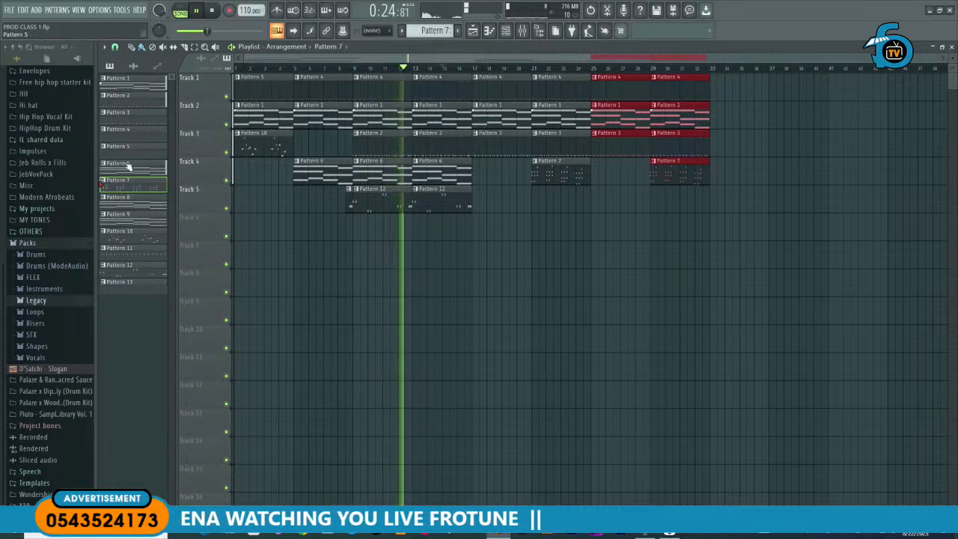
Step: Stop the song, switch to pattern mode and audition Patterns 13, 12 and 11 to identify their instruments
key(space)
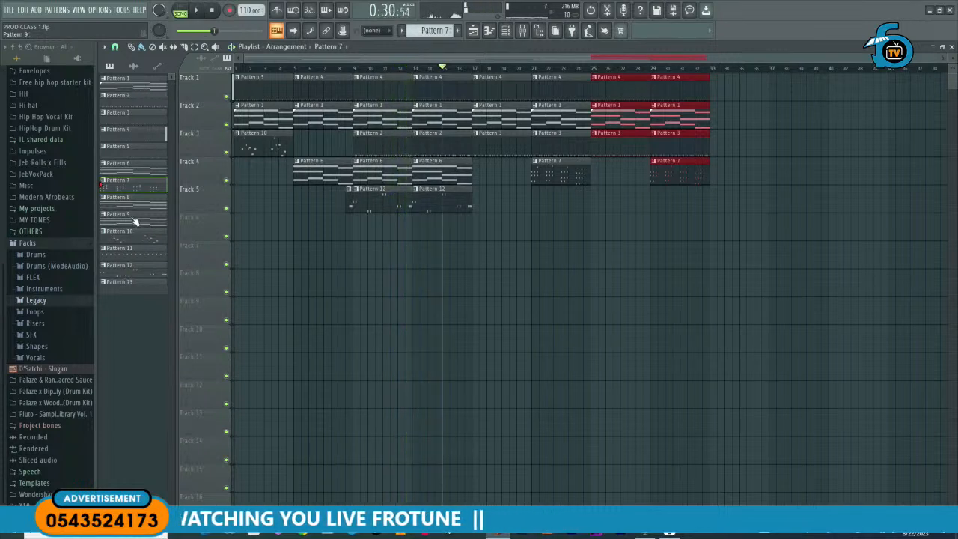
key(l)
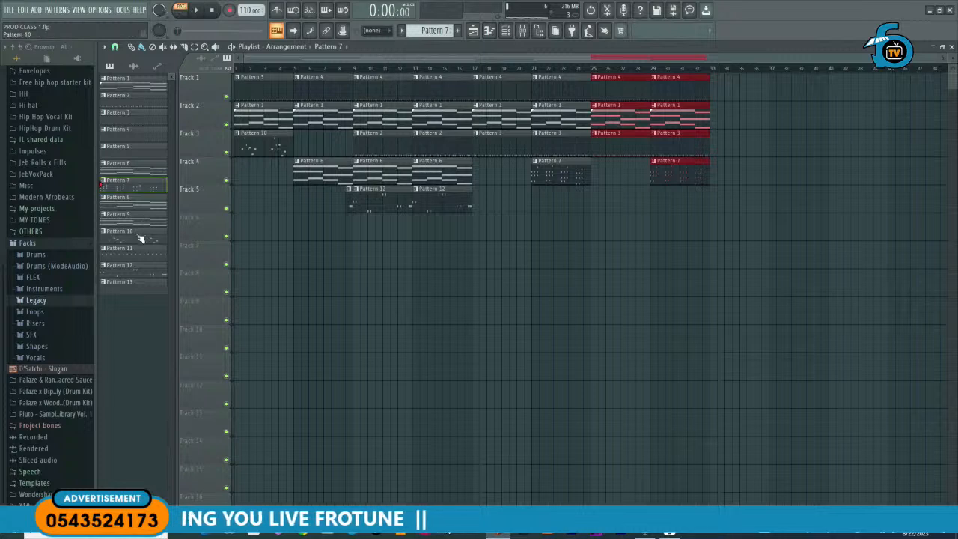
click(138, 289)
key(space)
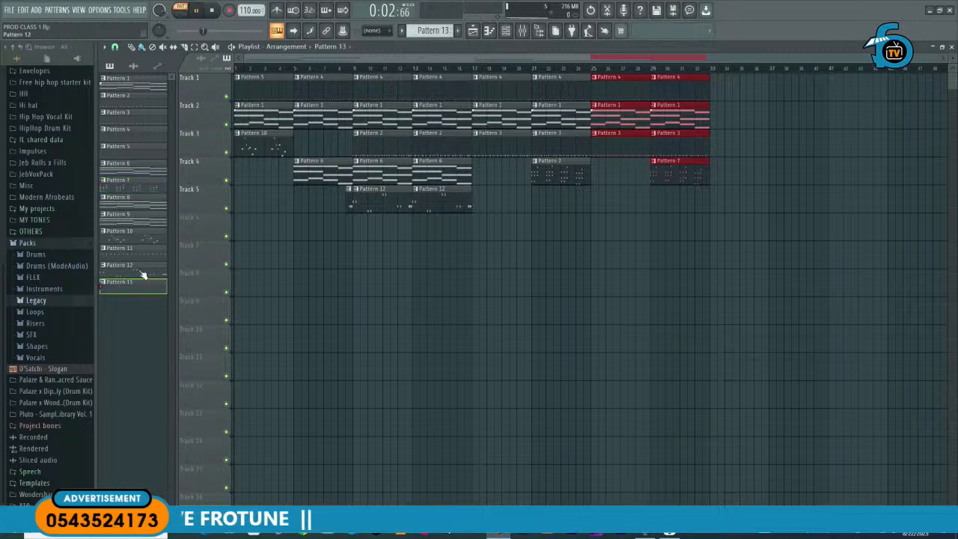
click(143, 274)
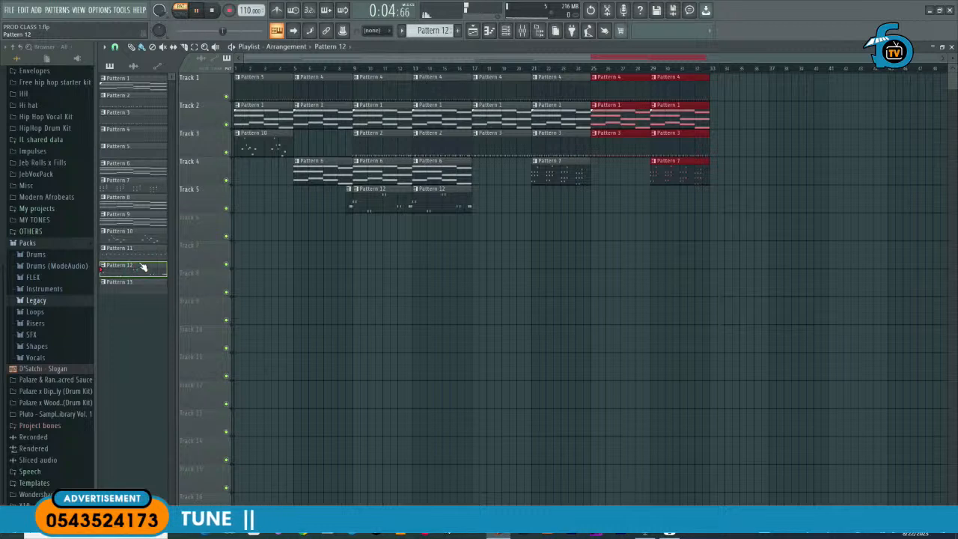
click(135, 250)
key(space)
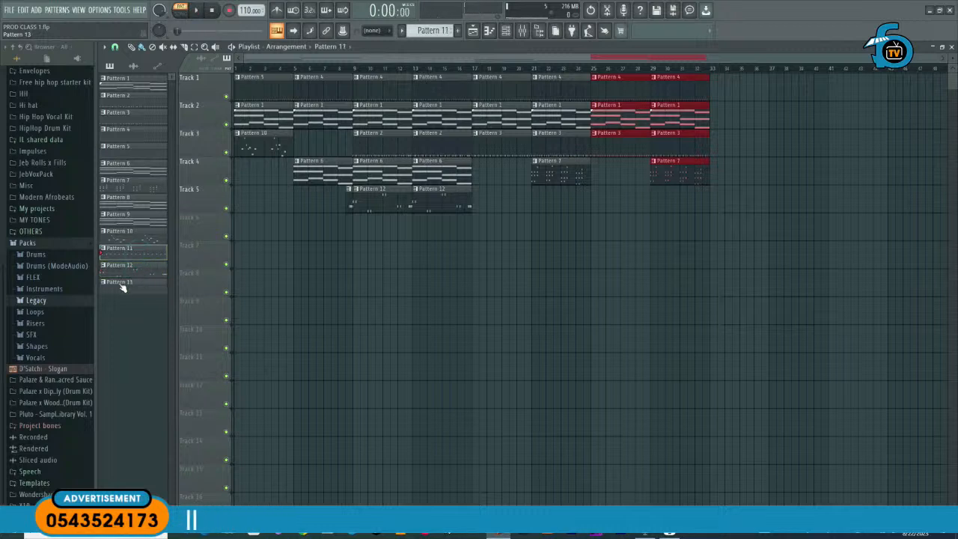
Step: Rename Pattern 13 to KONKA and Pattern 12 to BASS
right_click(118, 285)
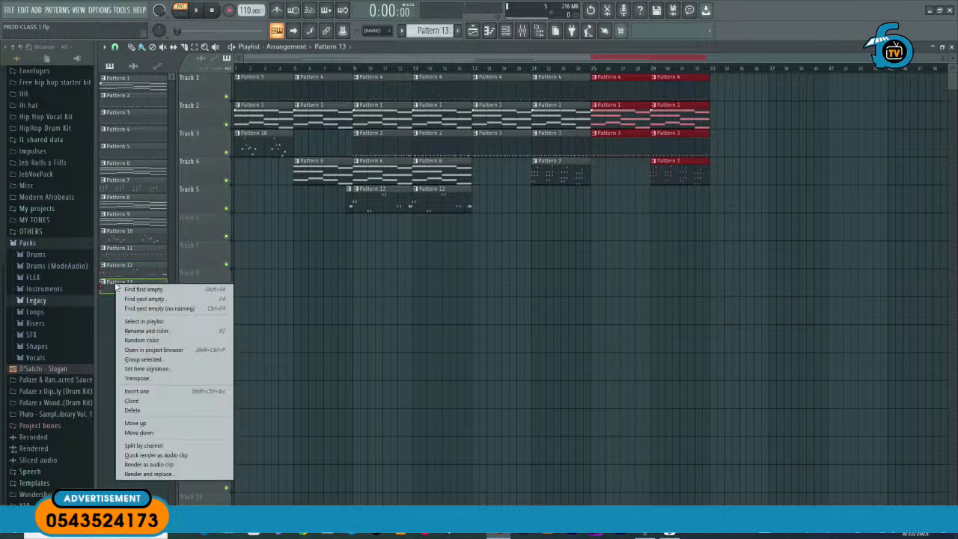
click(157, 334)
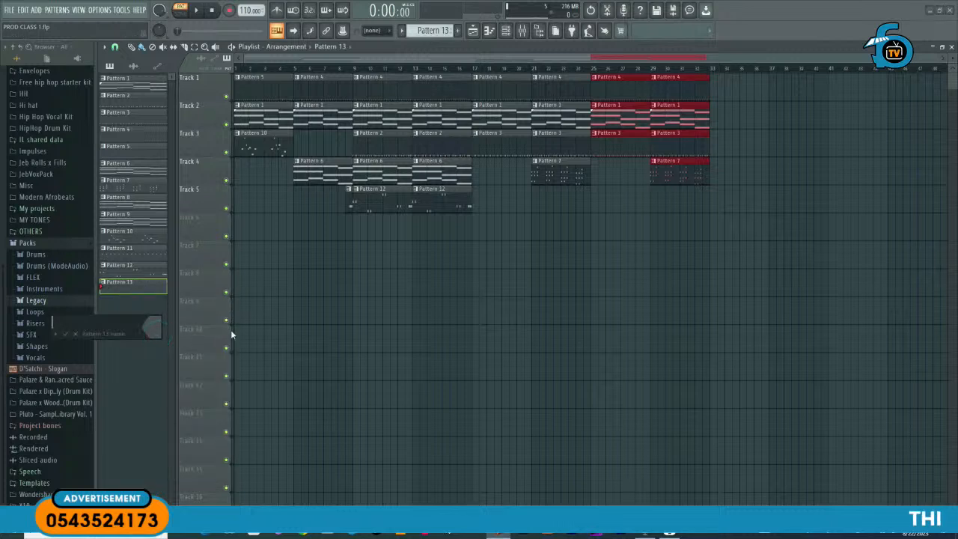
text(KONKA)
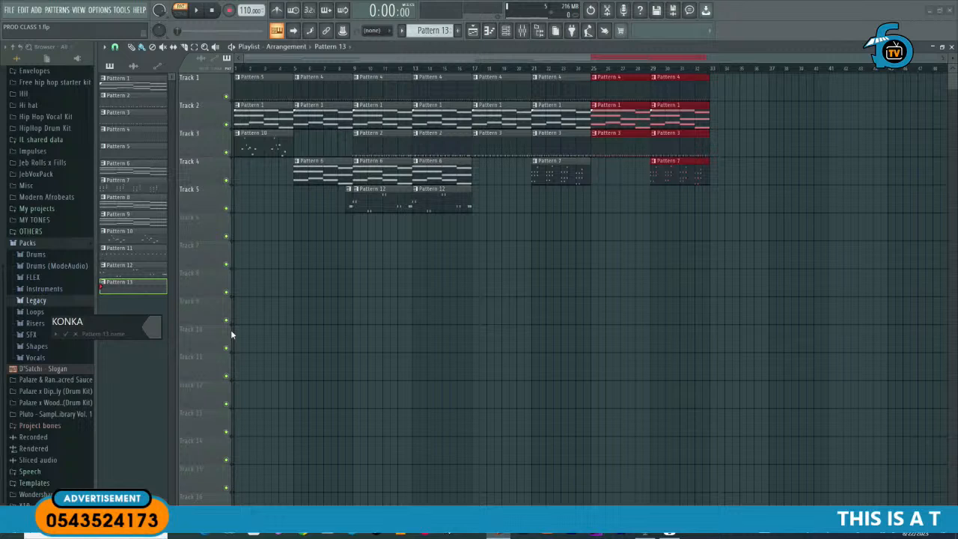
key(Return)
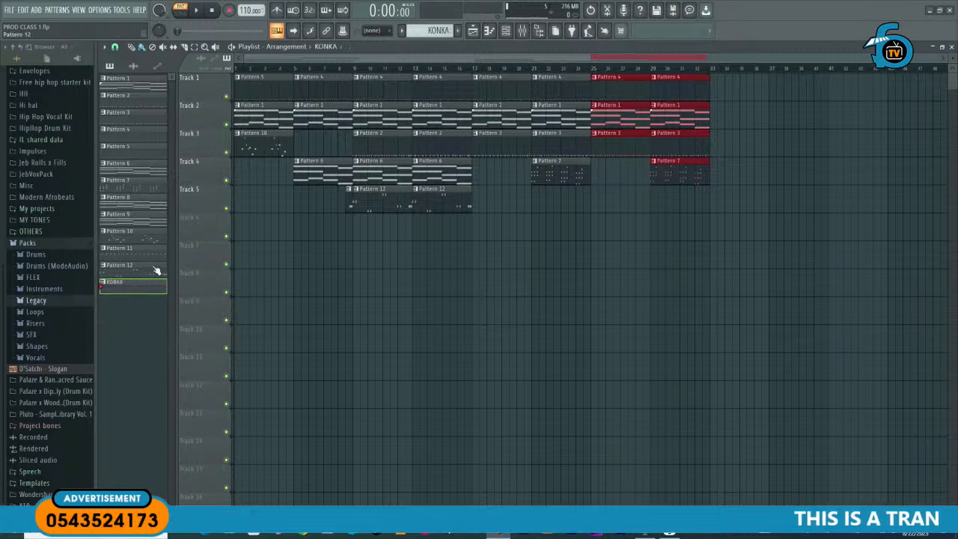
right_click(107, 268)
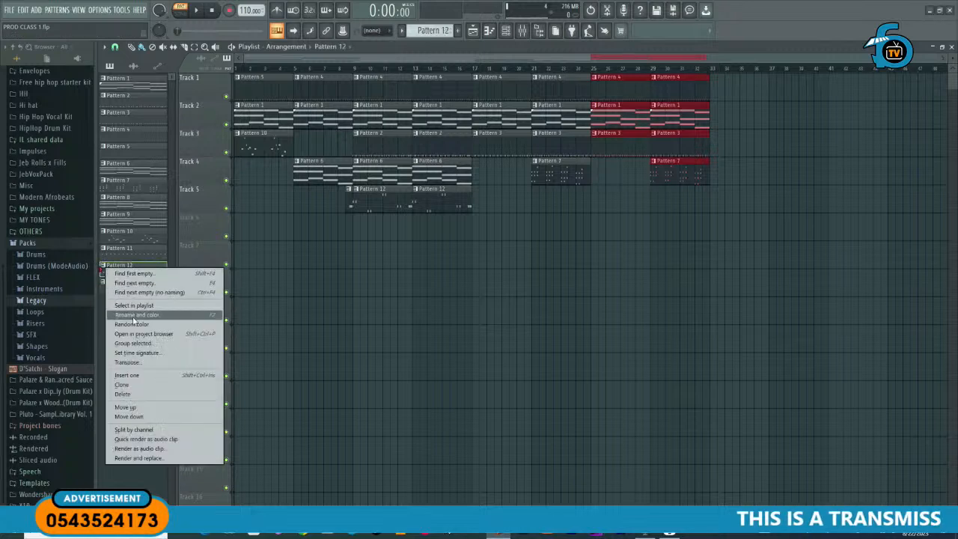
click(135, 315)
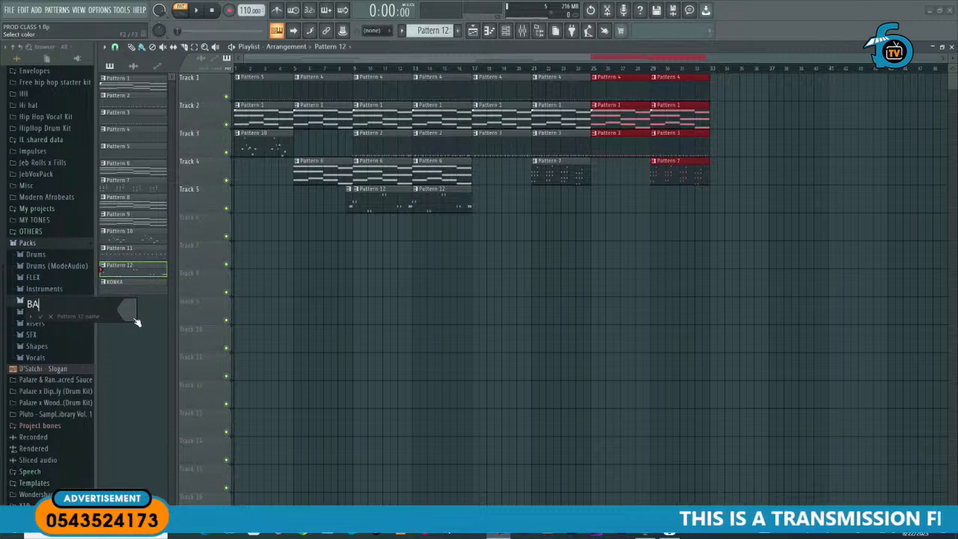
key(Return)
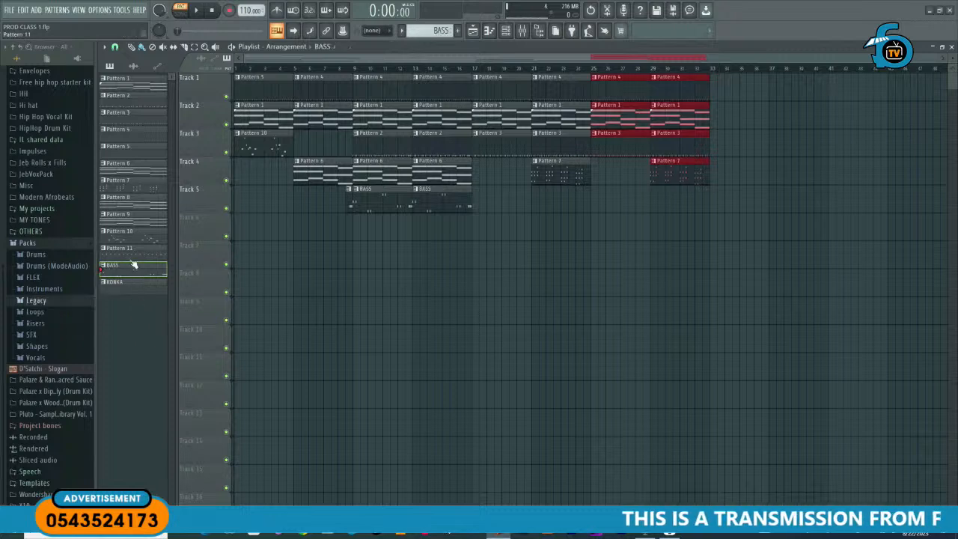
Step: Rename Pattern 11 to TROMBONE and Pattern 10 to L. GUITAR
click(104, 251)
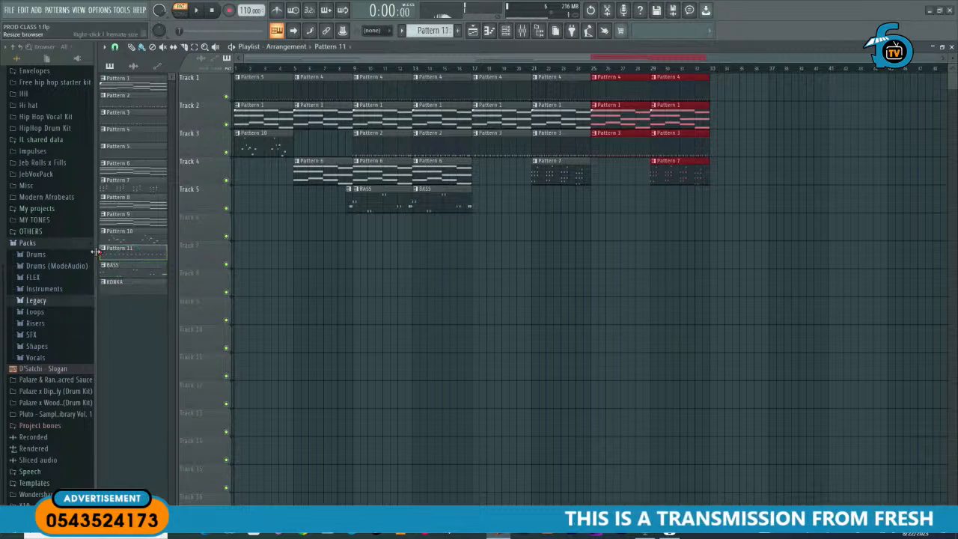
right_click(104, 252)
click(127, 296)
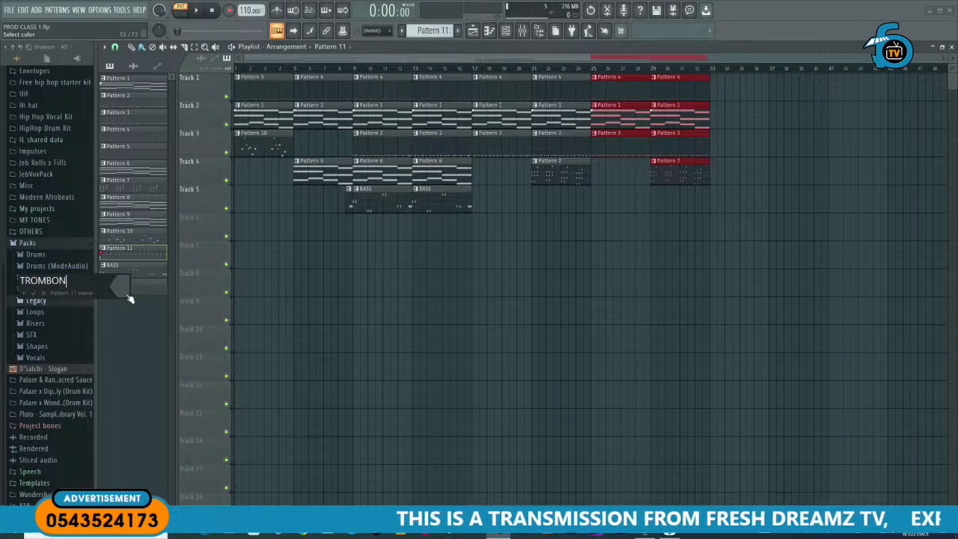
key(Return)
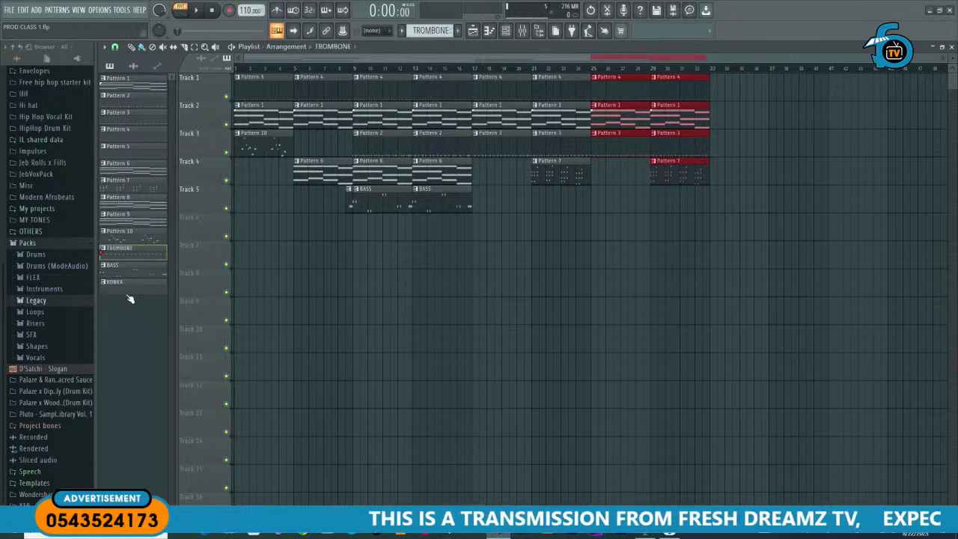
click(109, 234)
right_click(109, 234)
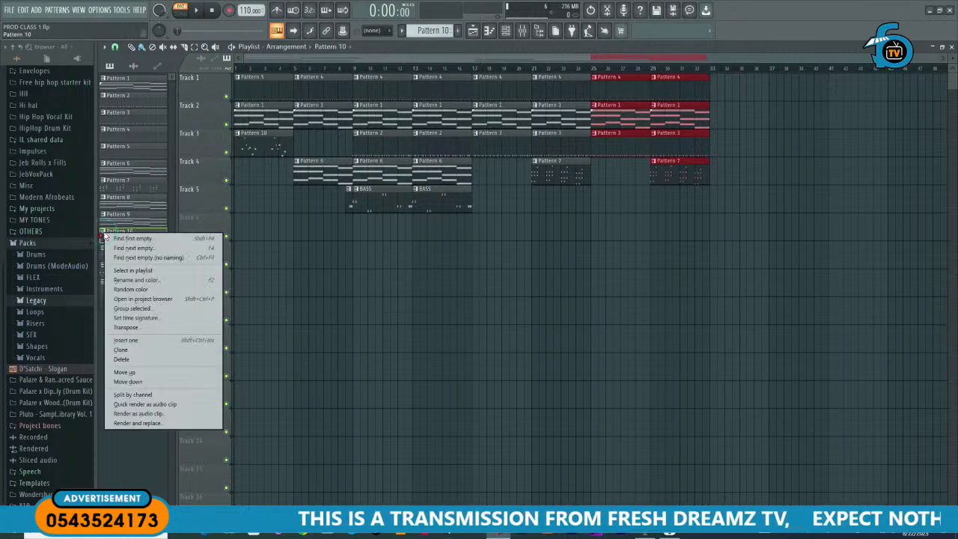
click(149, 282)
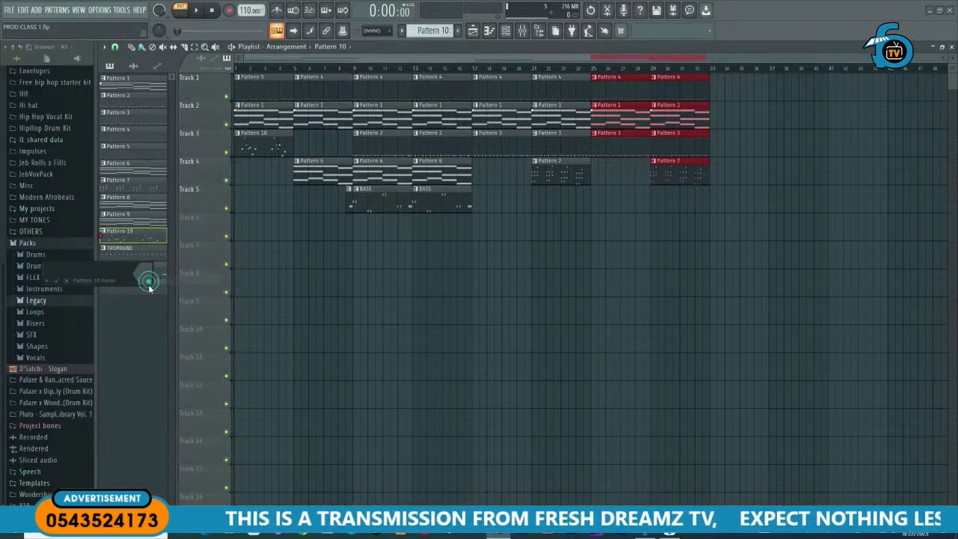
text(L. GUITAR)
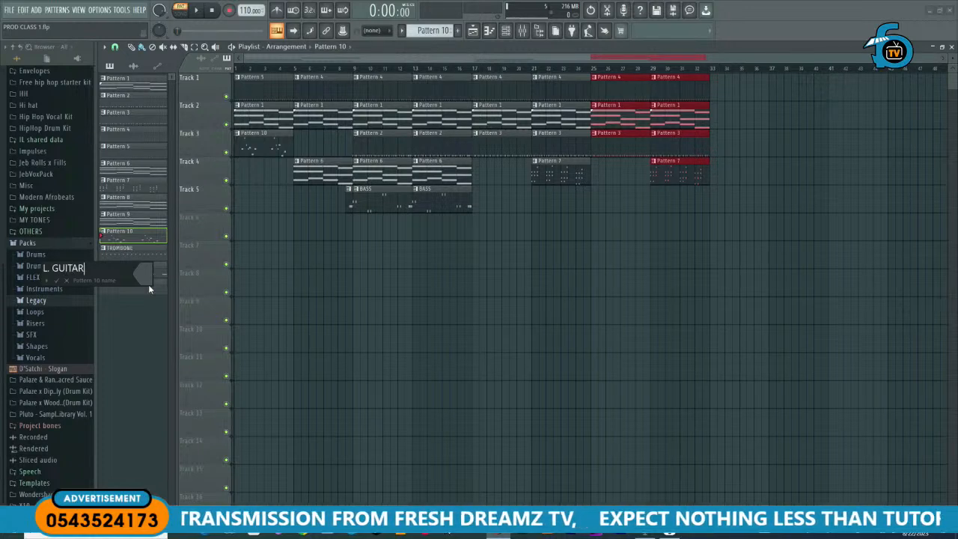
key(Return)
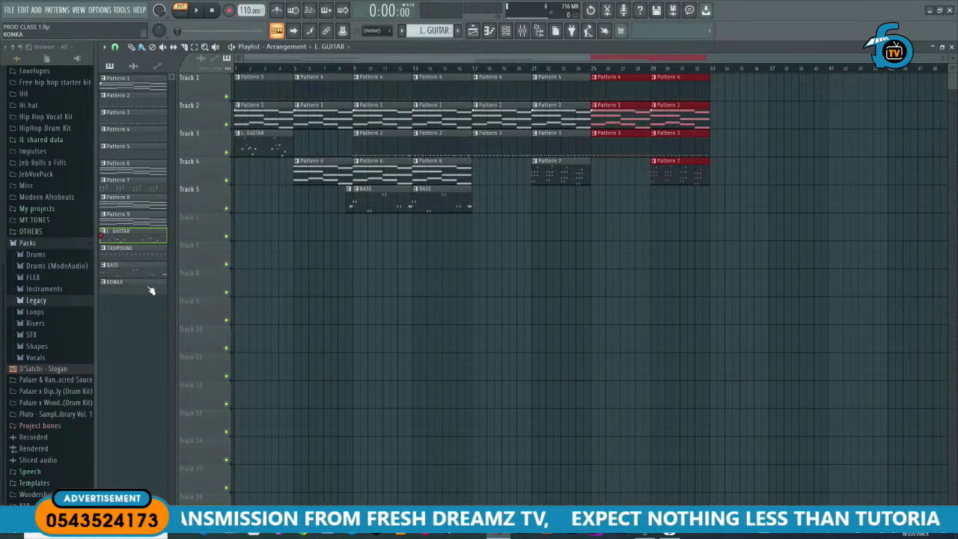
Step: Play Pattern 9 to identify its sound, rename it to APPEGIO and stop playback
right_click(106, 217)
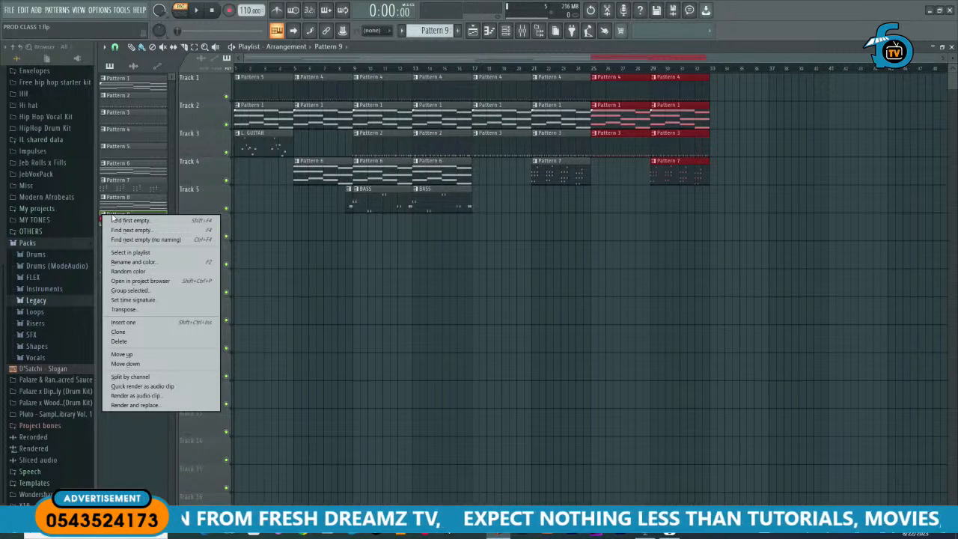
click(105, 217)
key(space)
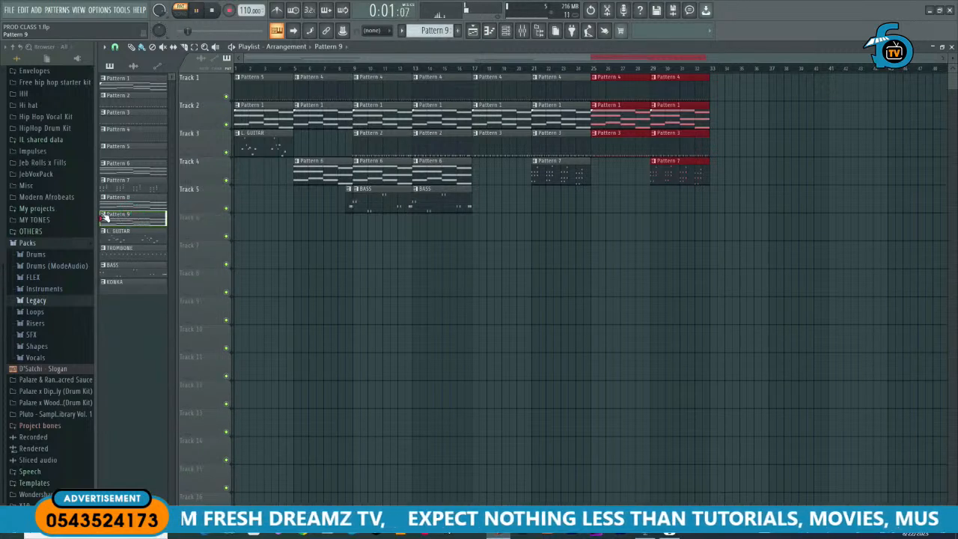
right_click(106, 217)
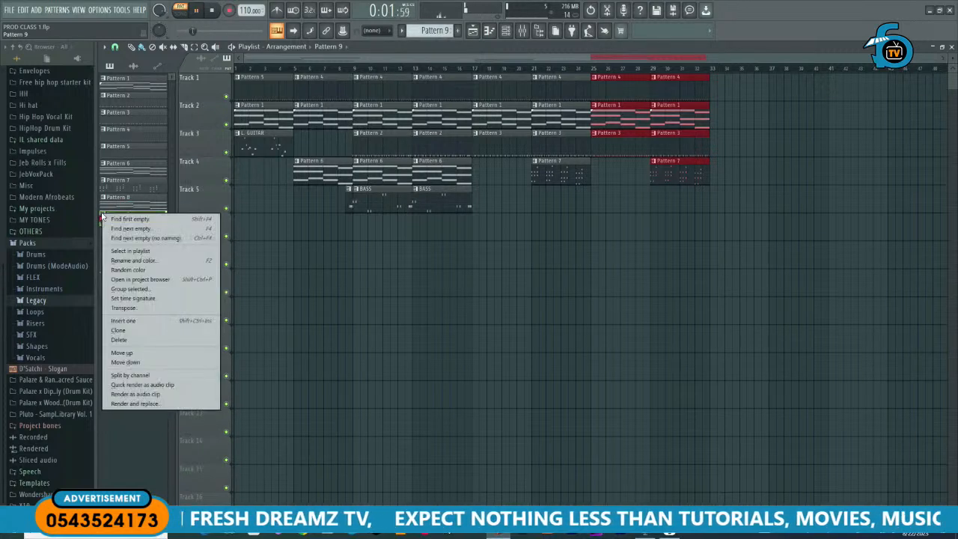
click(130, 260)
text(AP)
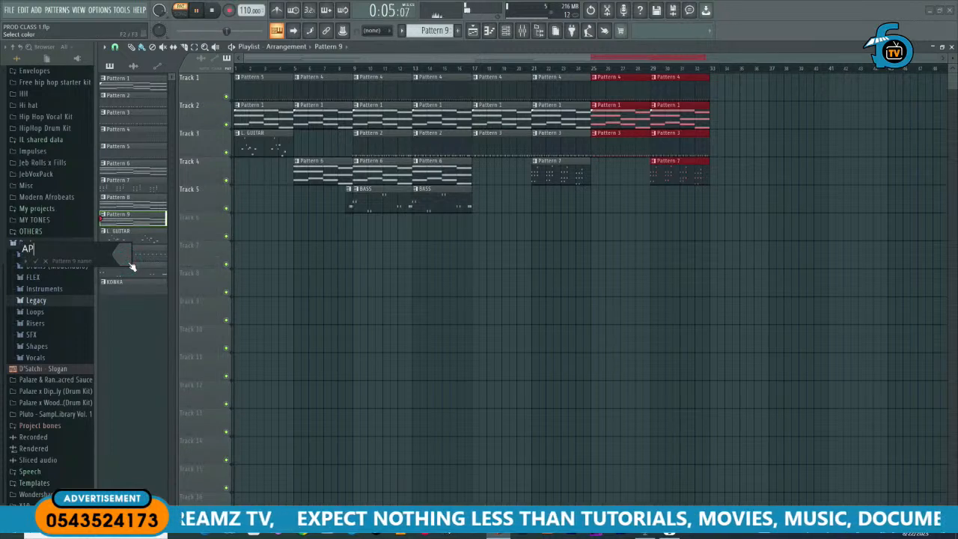
text(PEGIO)
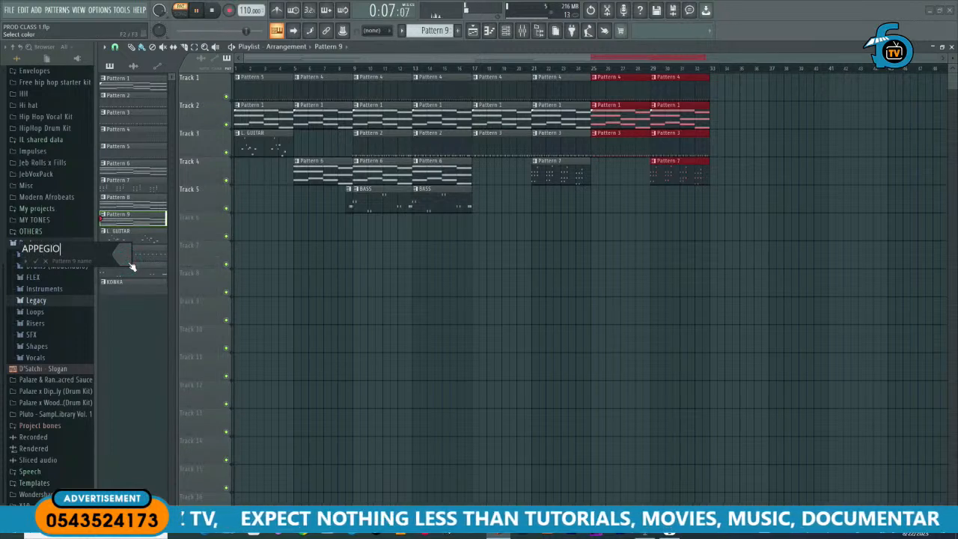
key(Return)
key(space)
Step: Rename Pattern 8 to PIANO and Pattern 7 to VIBE
click(109, 200)
right_click(107, 201)
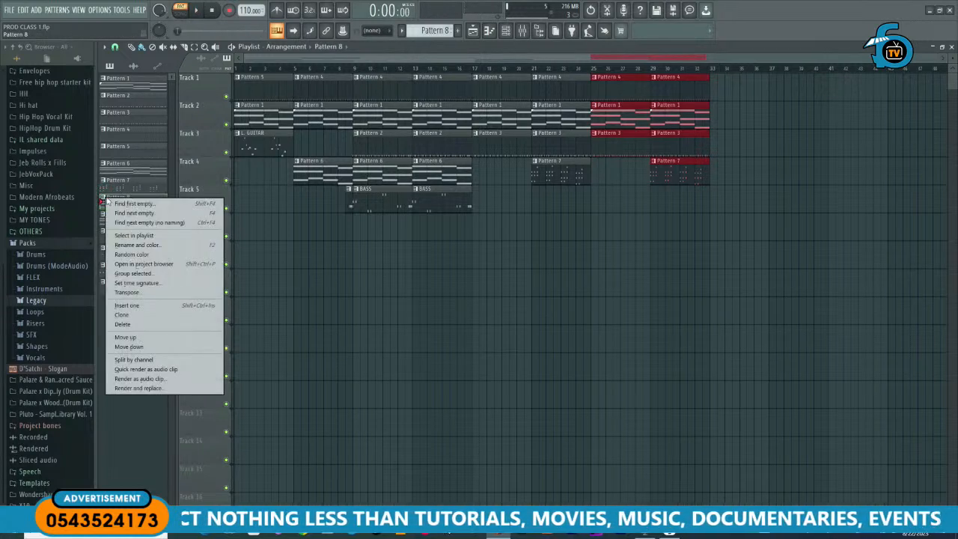
click(146, 245)
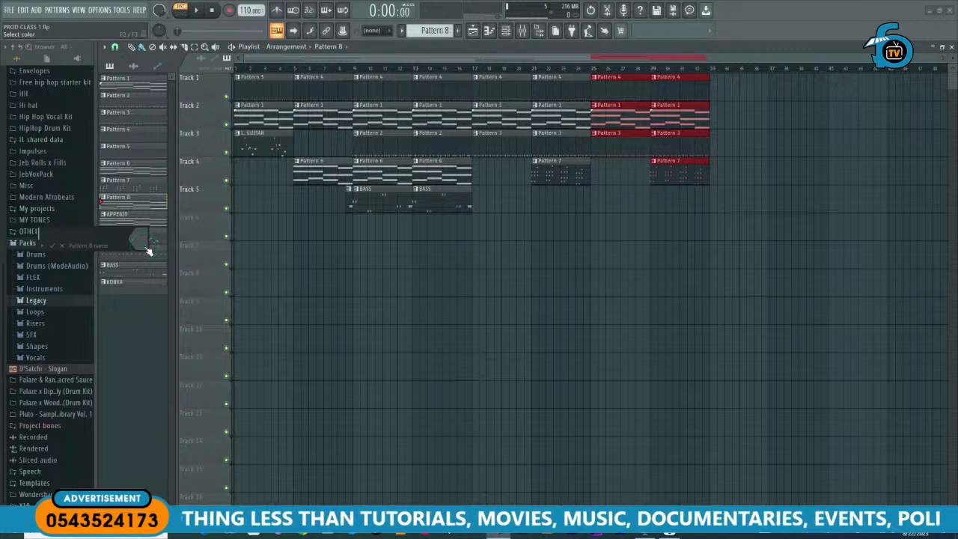
key(Return)
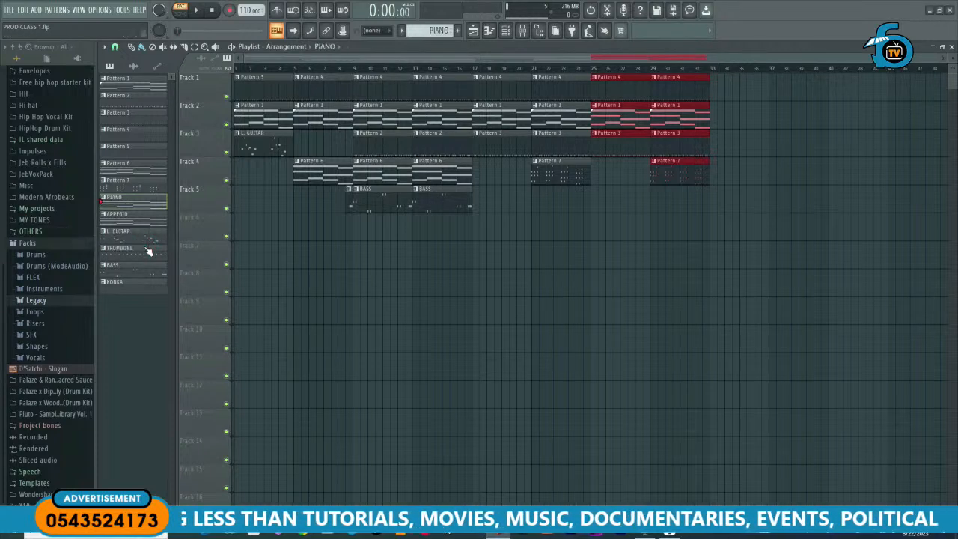
right_click(109, 182)
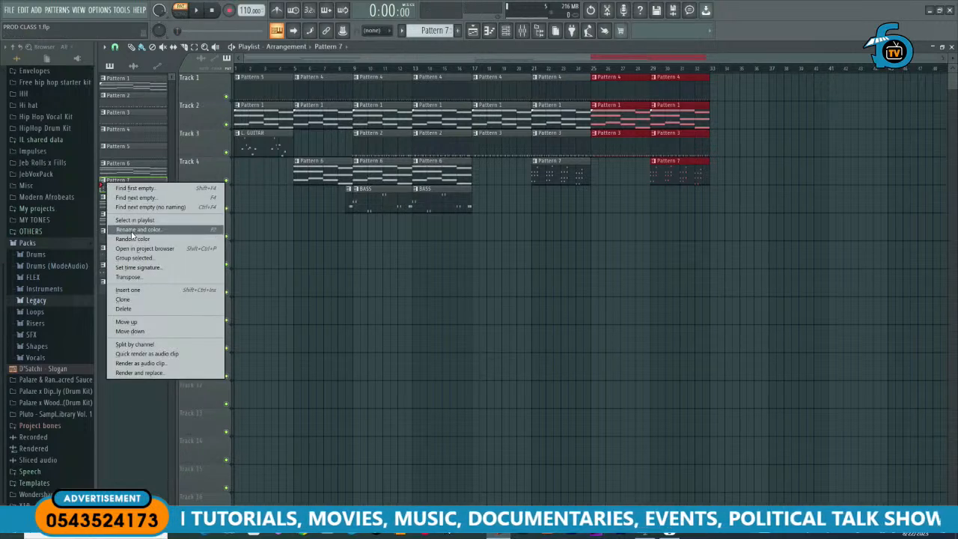
click(131, 229)
text(VIBE)
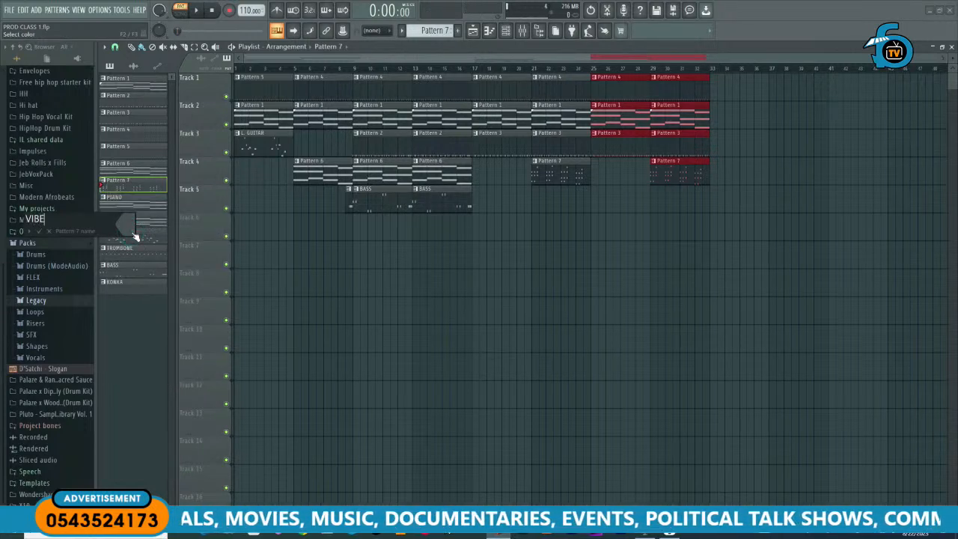
key(Return)
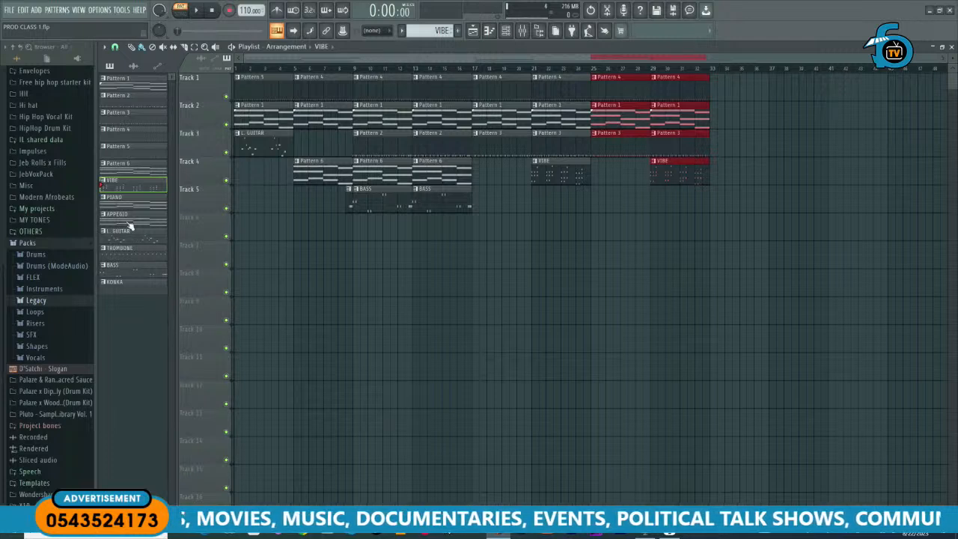
Step: Rename Pattern 6 to SYNTH PAD and Pattern 1 to PAD
click(126, 166)
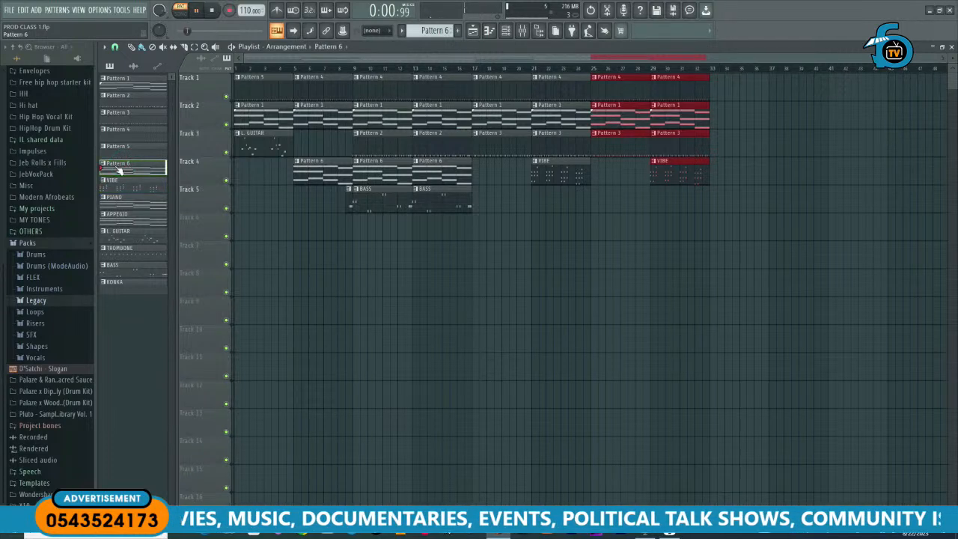
right_click(110, 170)
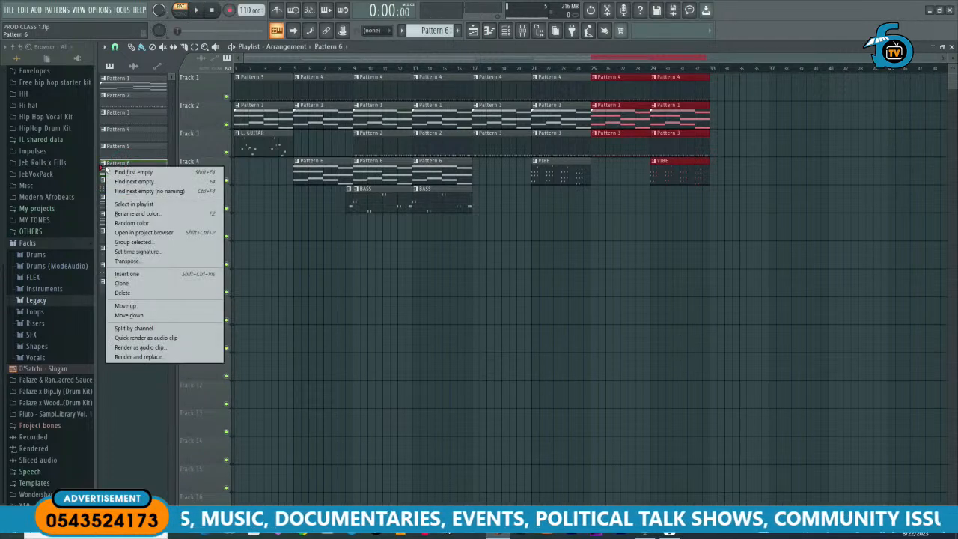
click(140, 216)
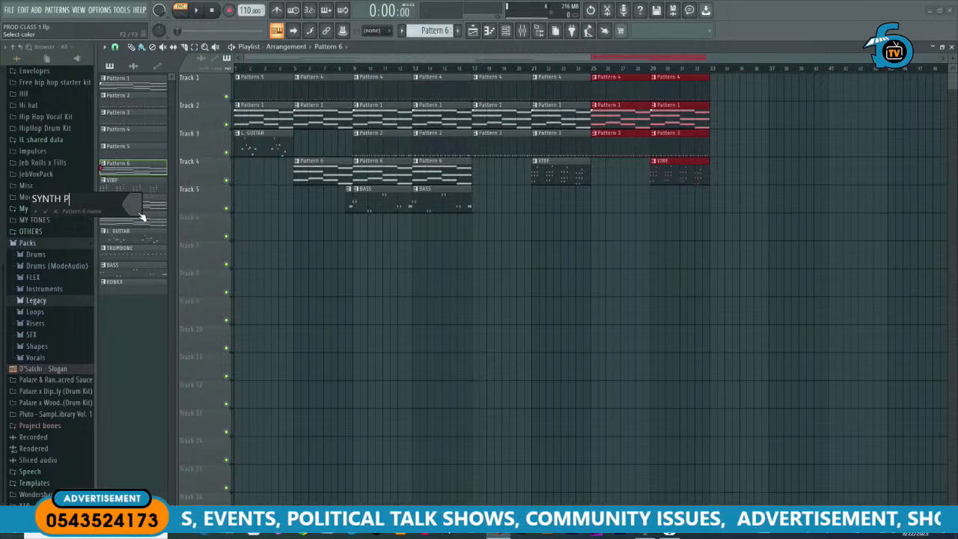
key(Return)
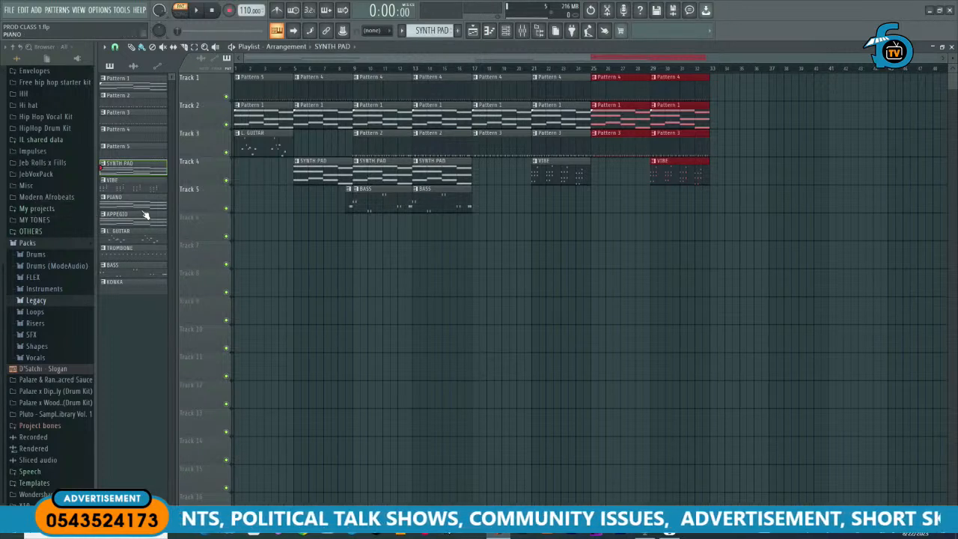
right_click(105, 82)
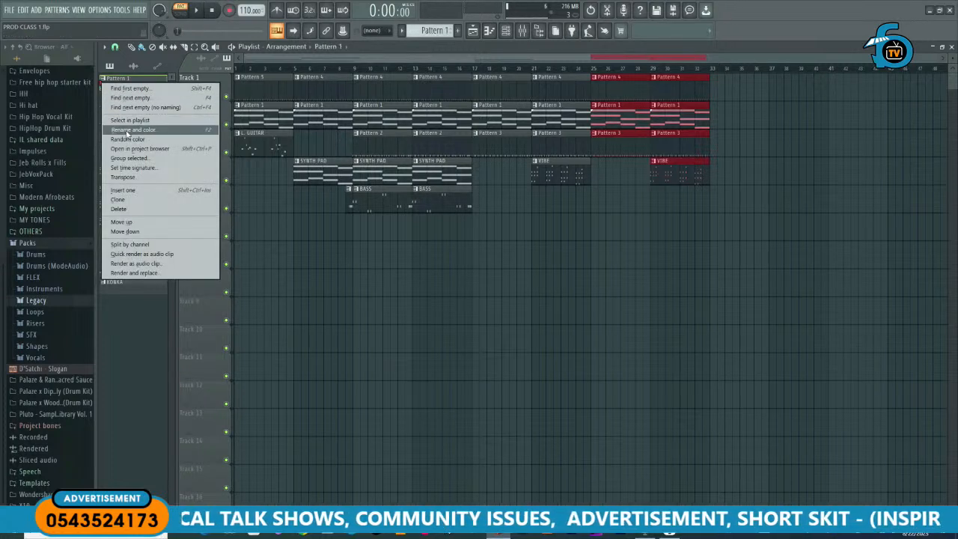
click(128, 129)
text(PA)
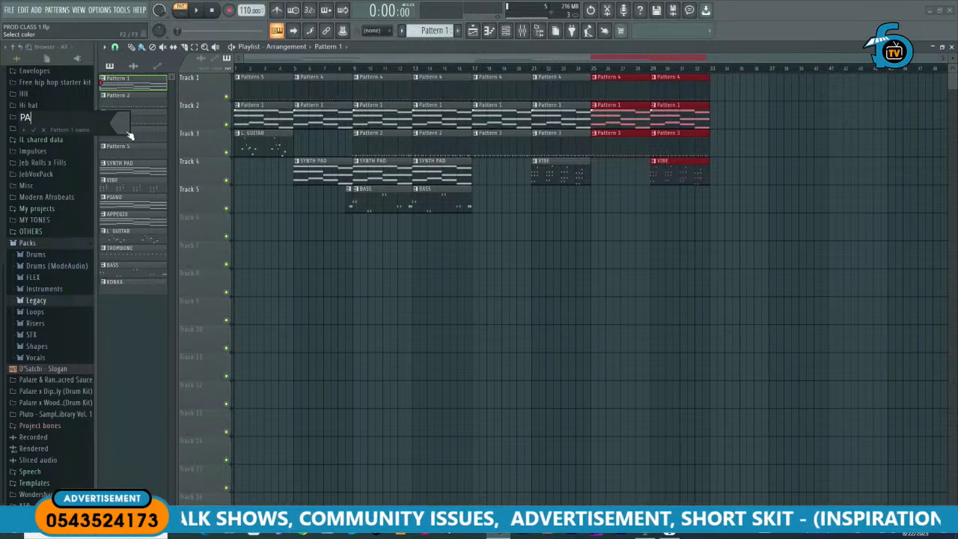
text(D)
key(Return)
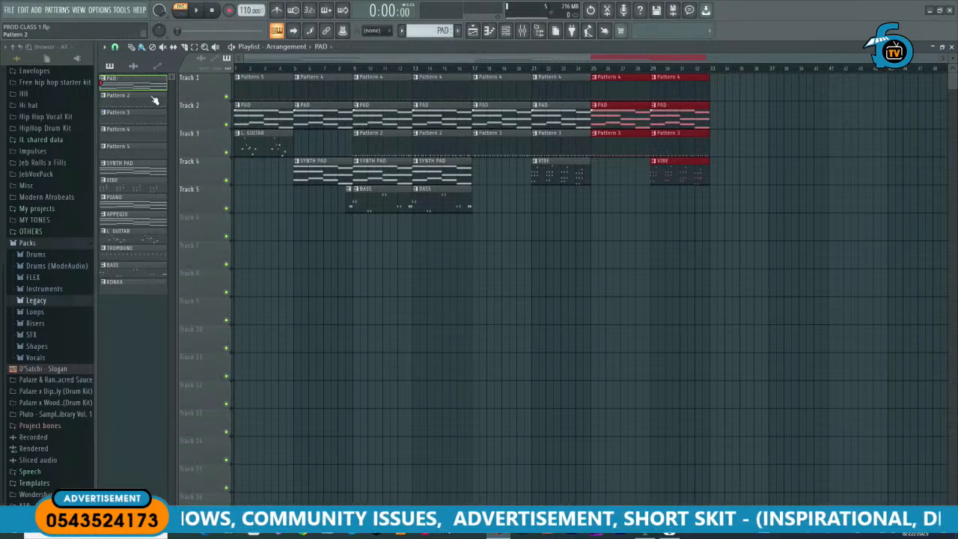
Step: Play Pattern 2 to identify its sound and rename it to BEAT 1
click(112, 97)
key(space)
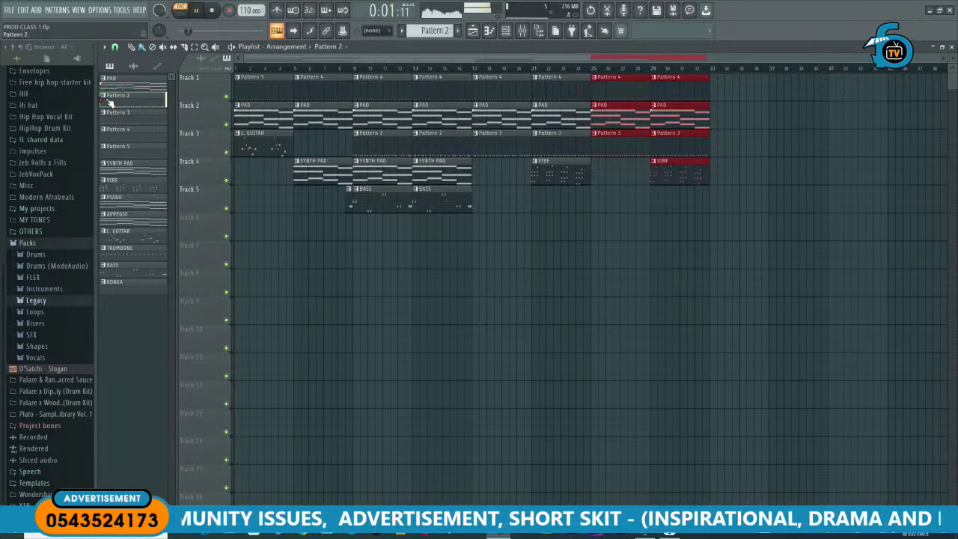
right_click(105, 98)
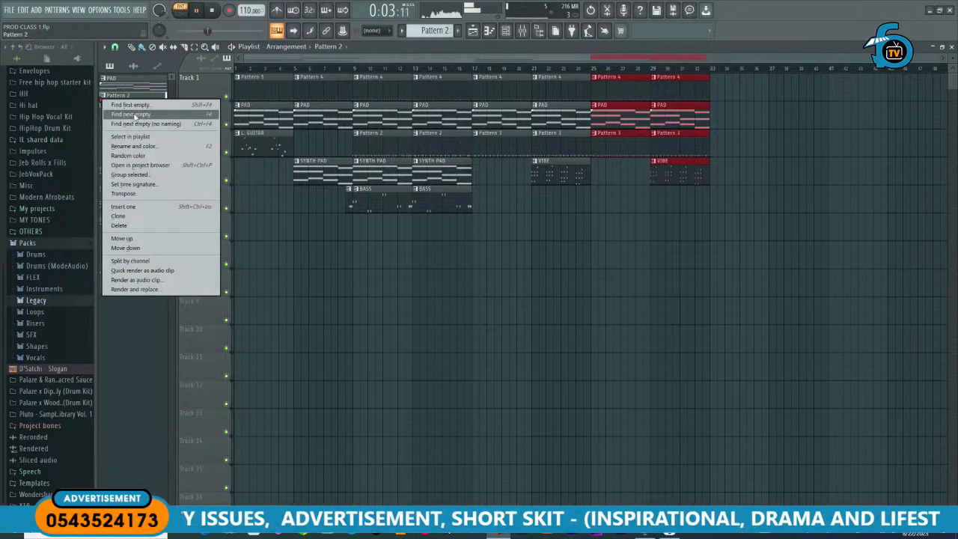
click(139, 147)
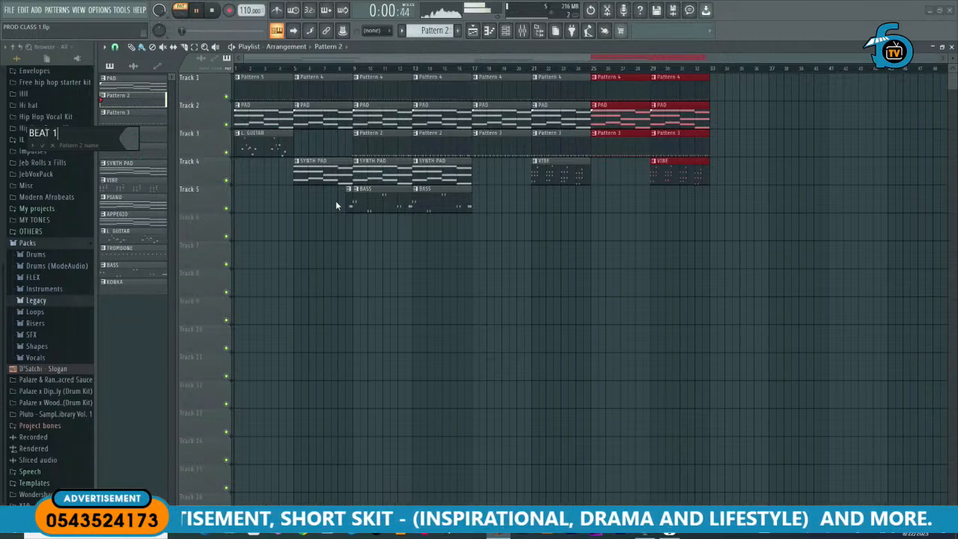
key(Return)
key(space)
Step: Play Pattern 3 to identify its sound and rename it to BEAT 2
click(133, 120)
key(space)
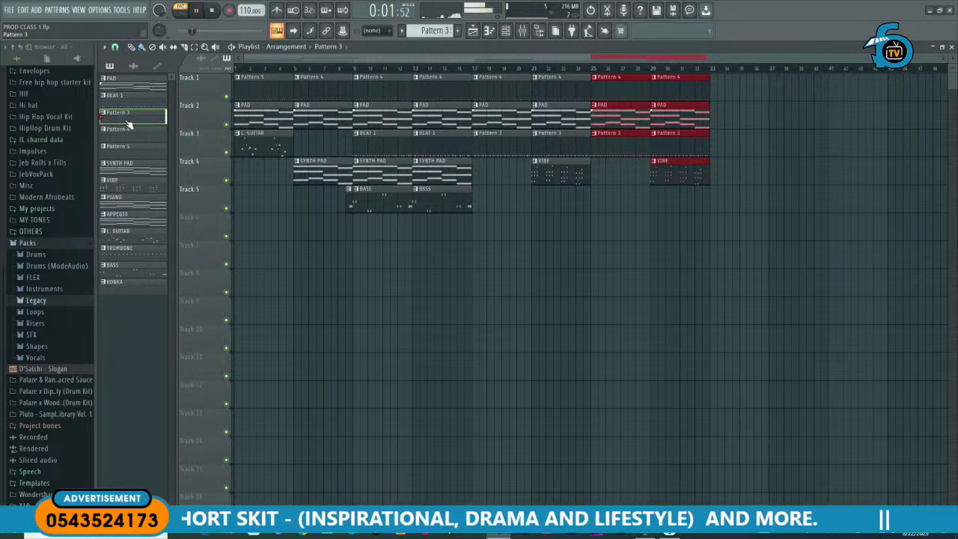
right_click(104, 118)
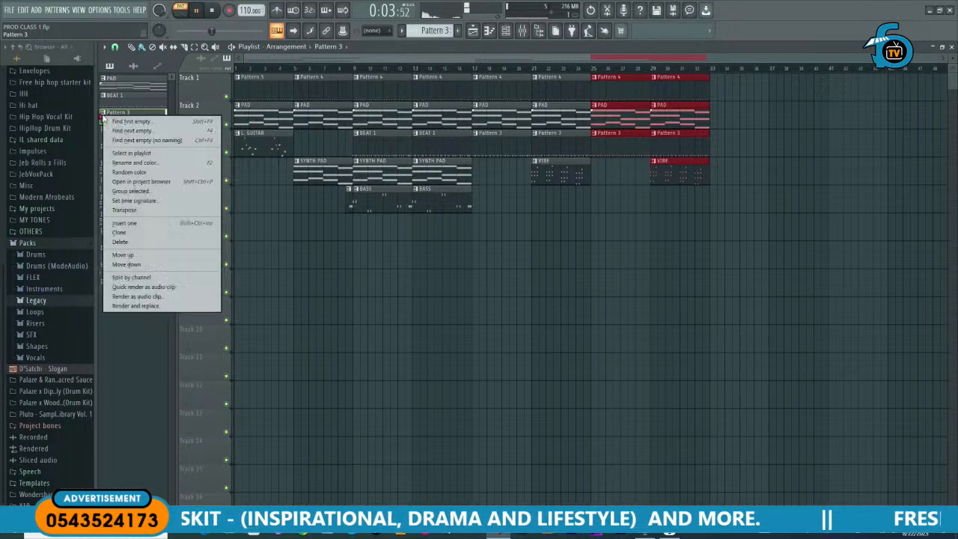
click(131, 166)
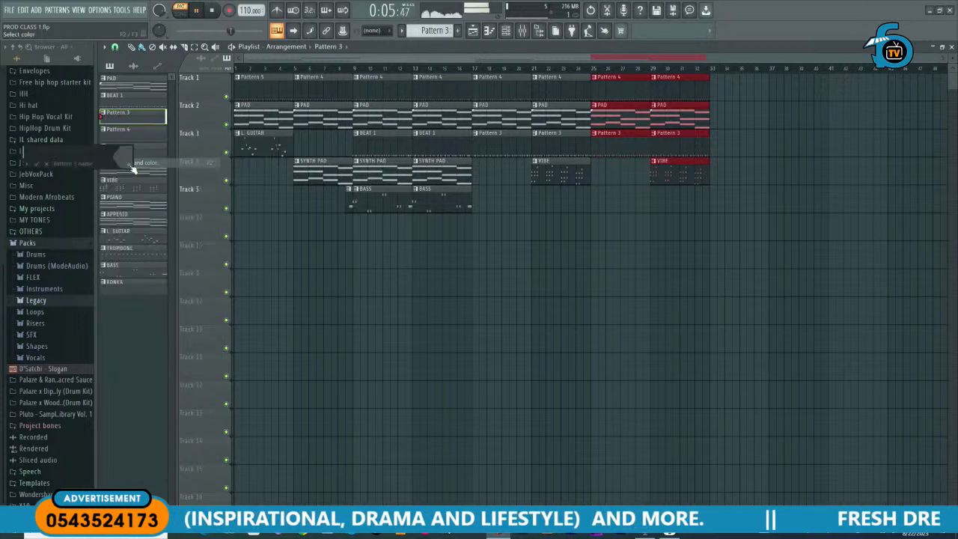
text(BEAT)
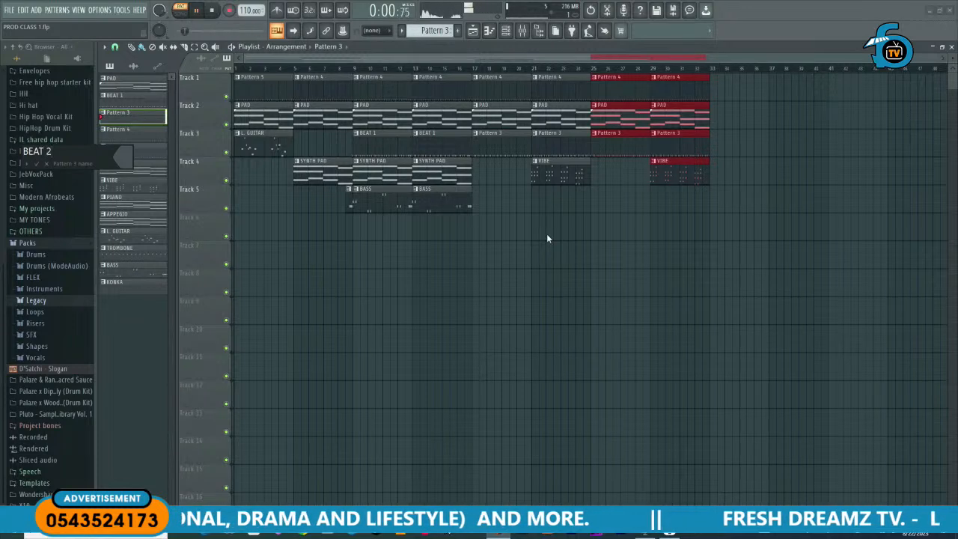
text( 2)
key(Return)
Step: Listen to Pattern 4 and rename it to SHAKER ELE
click(129, 130)
right_click(109, 133)
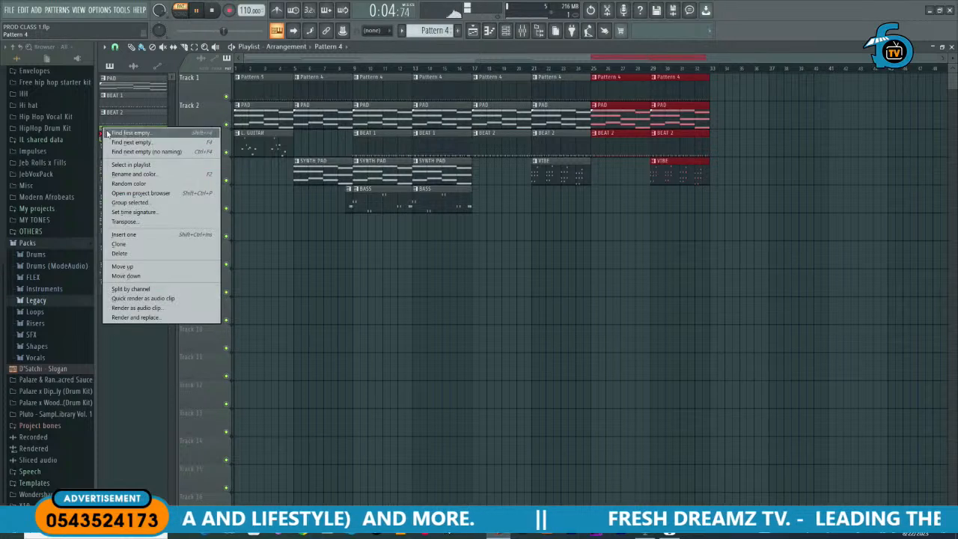
click(116, 163)
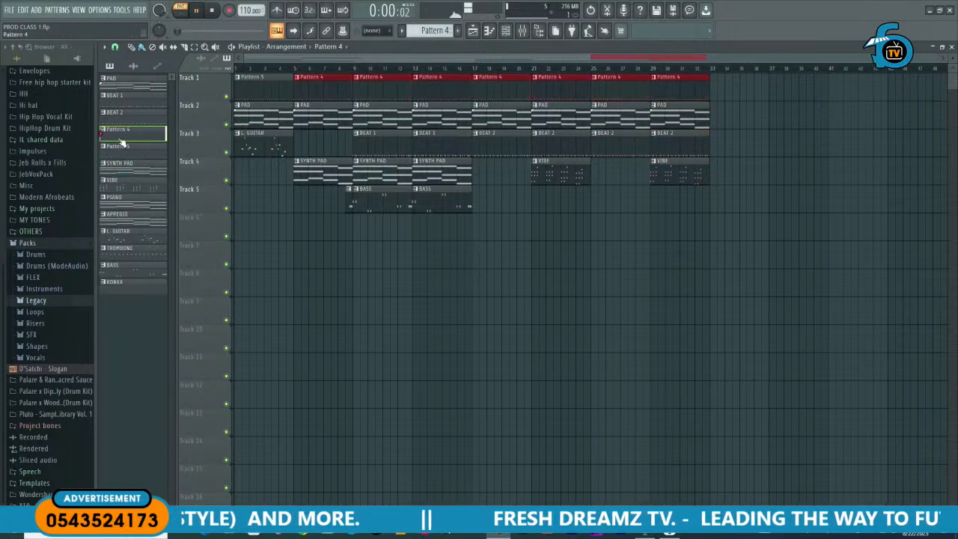
right_click(108, 133)
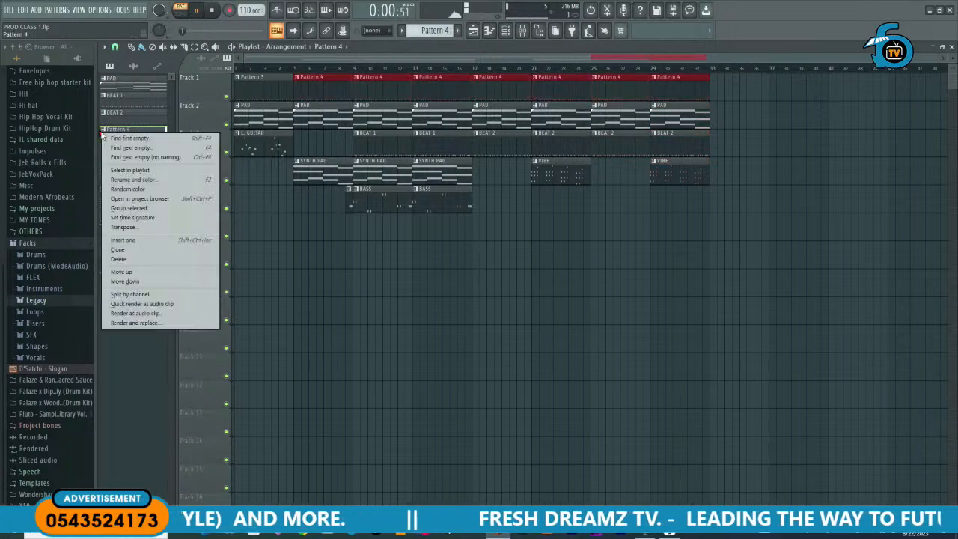
click(120, 180)
text(SHAKER e)
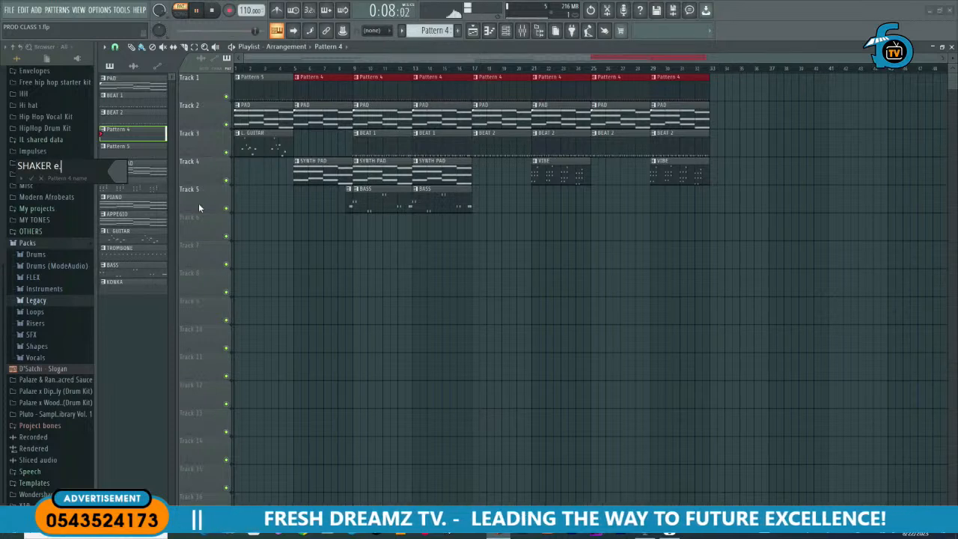
text(LE)
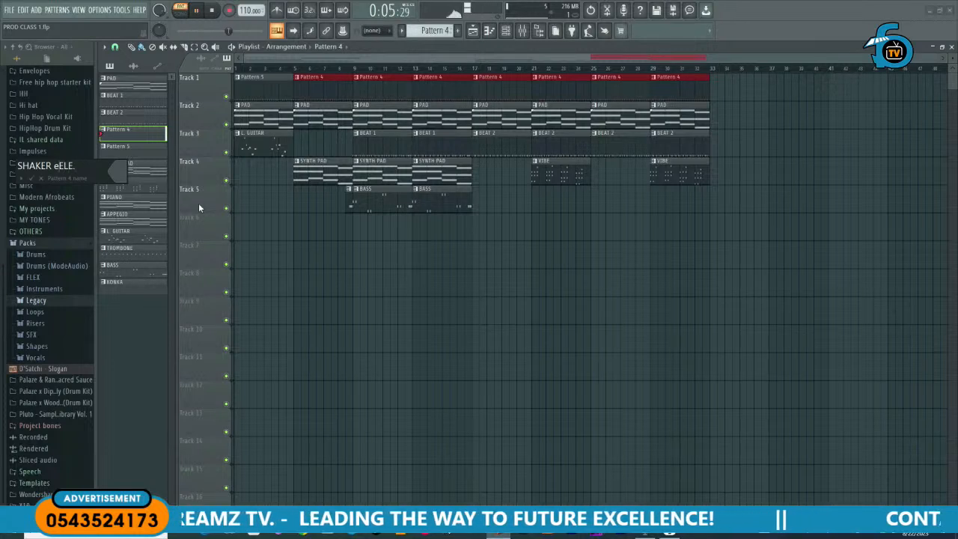
key(Return)
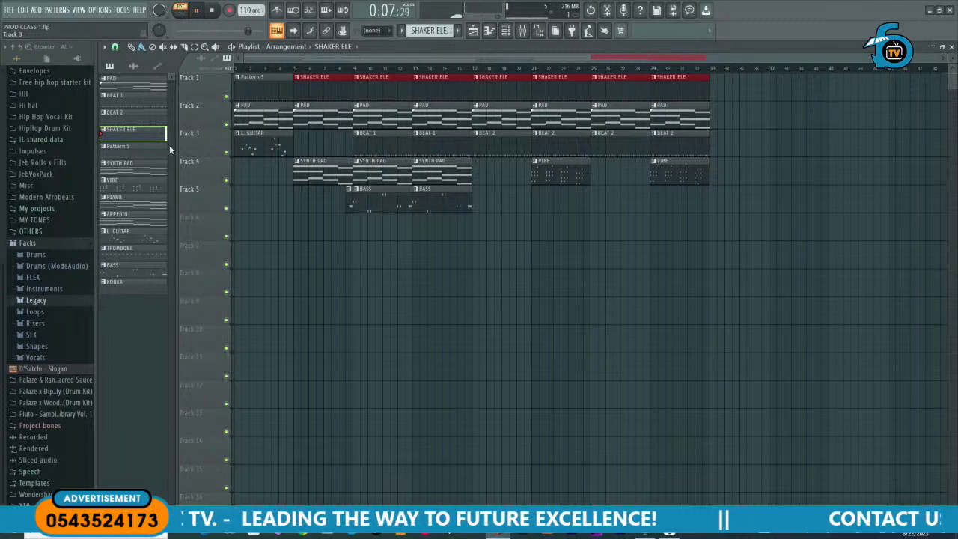
Step: Listen to Pattern 5 and rename it to SHAKER ELE 2
click(124, 149)
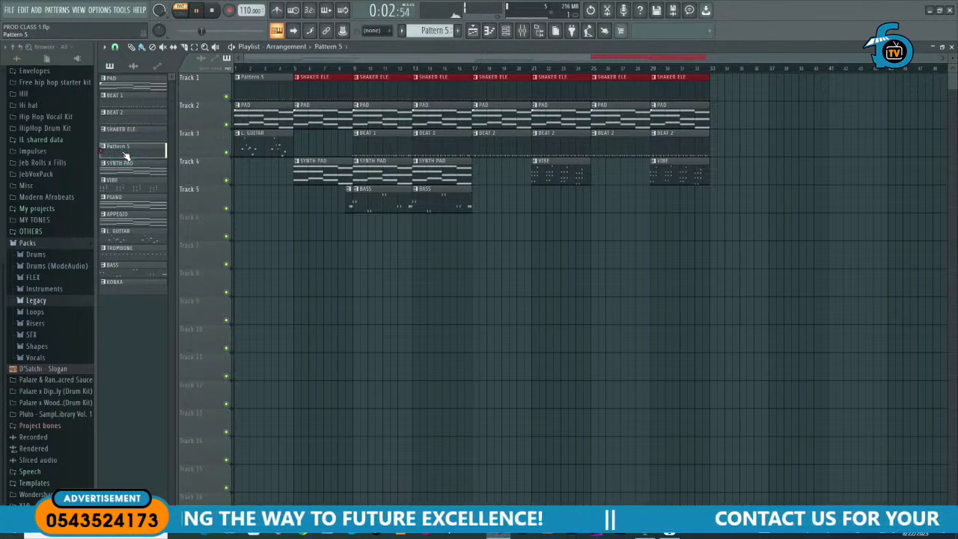
right_click(126, 154)
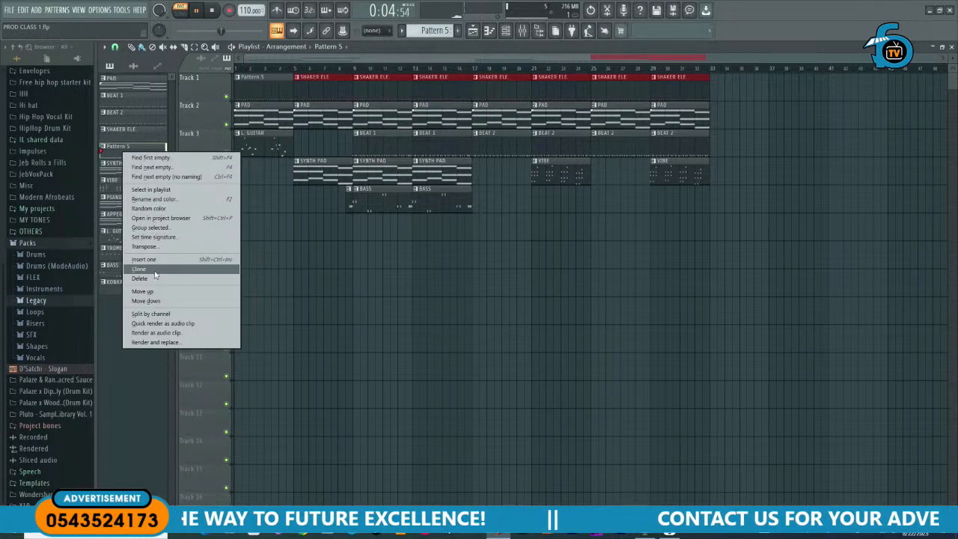
click(153, 198)
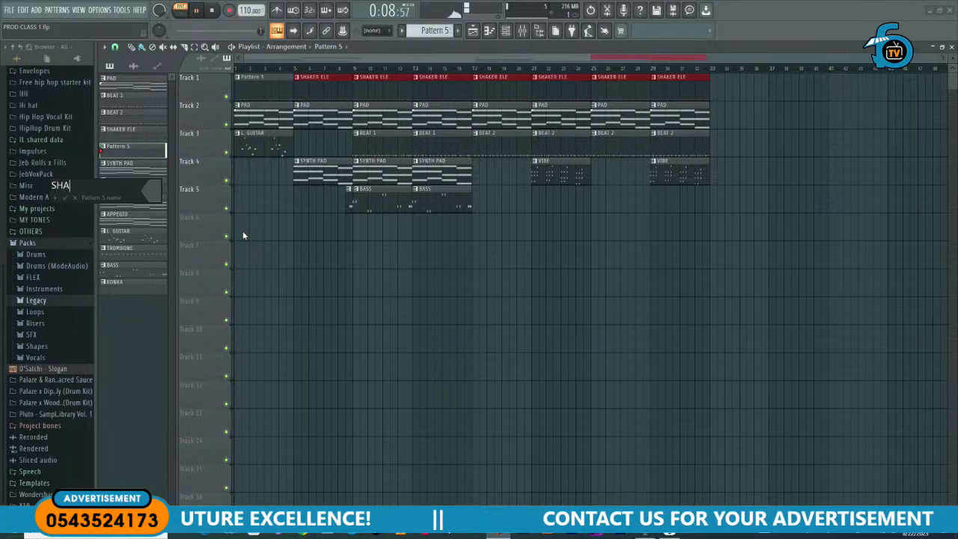
text(SHAKER ELE)
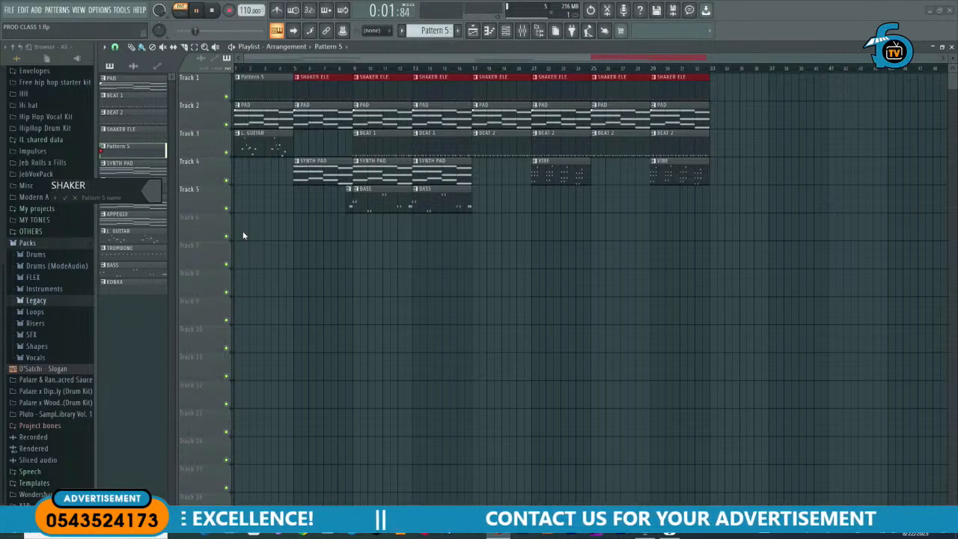
text( 2)
key(Return)
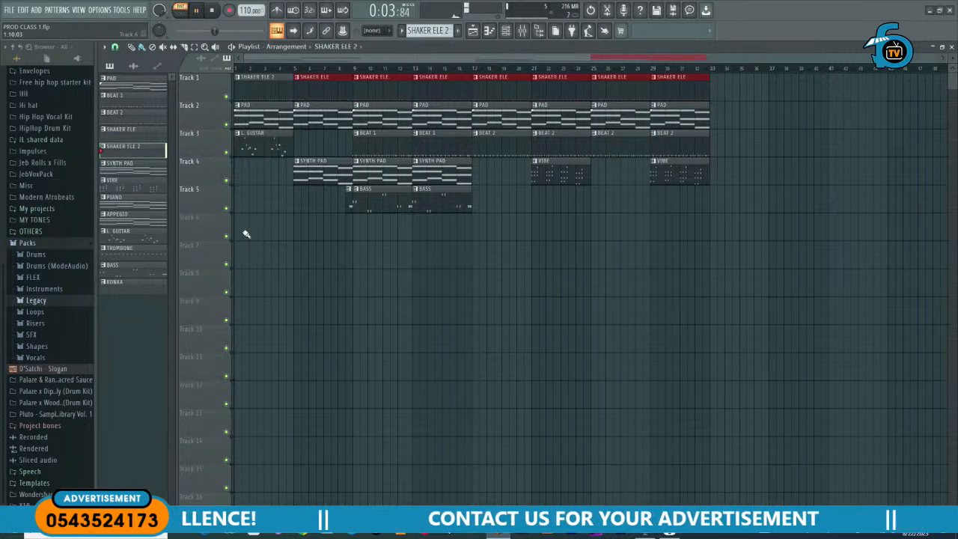
Step: Change the name of the SHAKER ELE 2 pattern to SHAKER INTRO
right_click(138, 151)
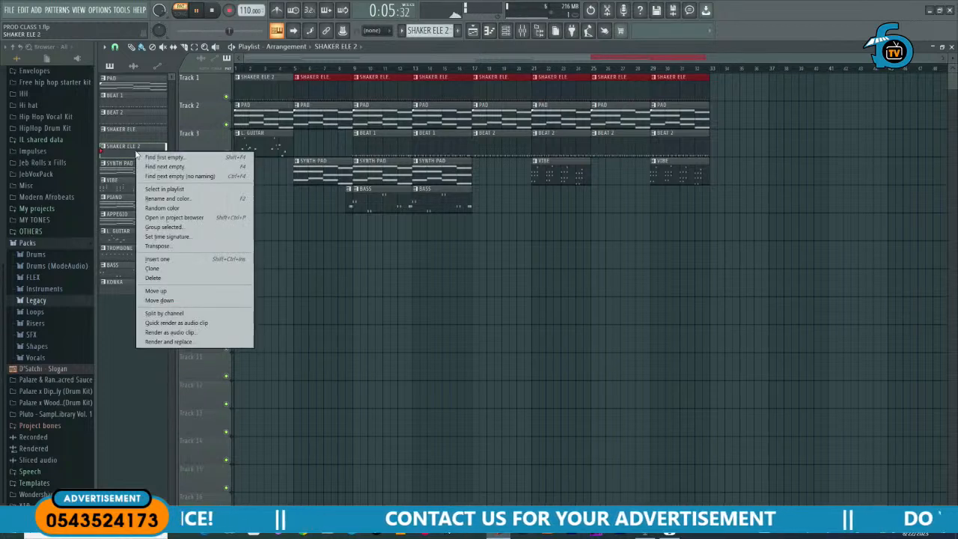
click(177, 198)
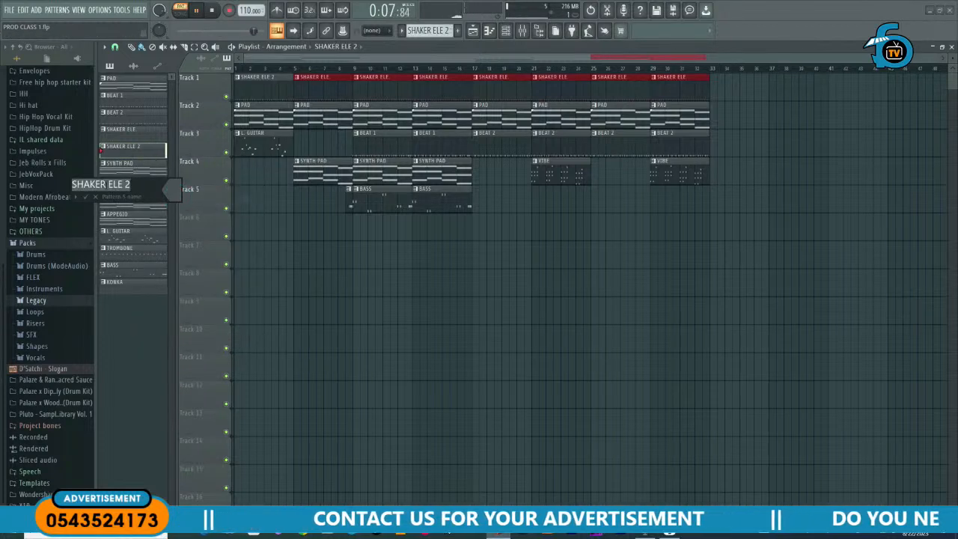
click(108, 185)
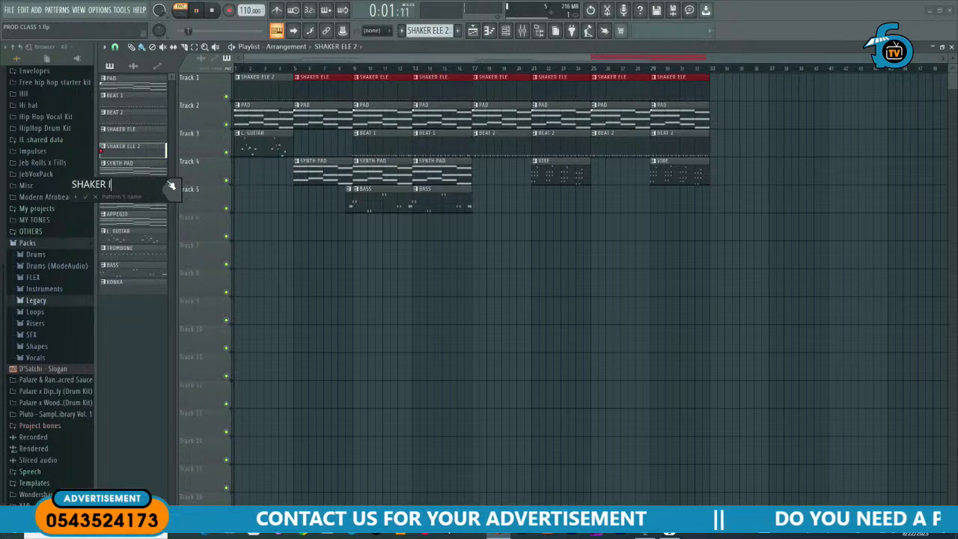
key(Return)
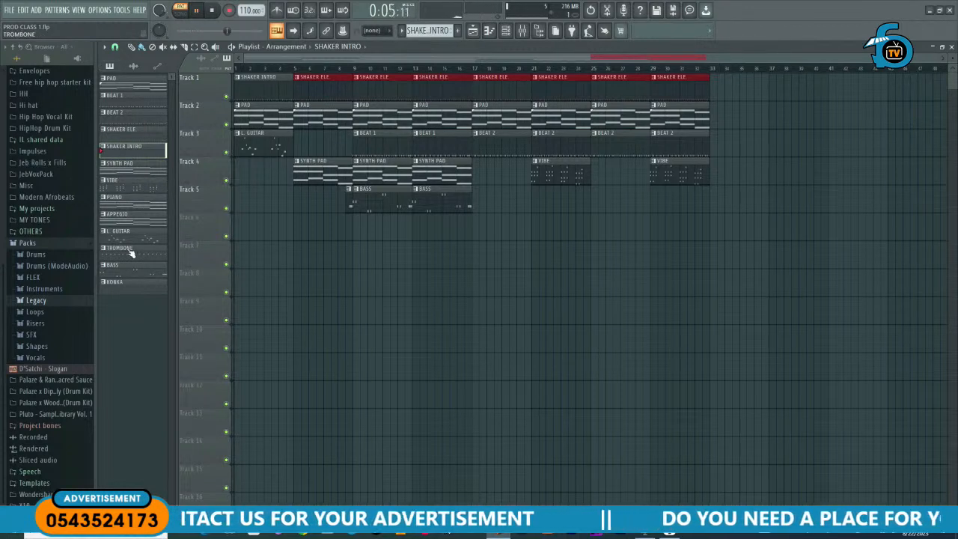
Step: Place a VIBE pattern clip on Track 6 starting at bar 13, below the second full BASS clip
scroll(141, 246, up, 5)
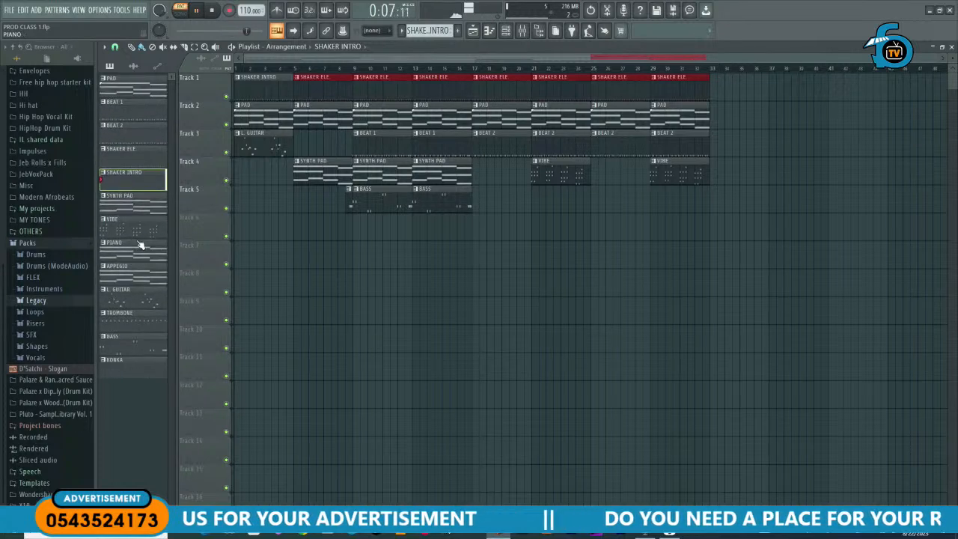
scroll(141, 245, up, 1)
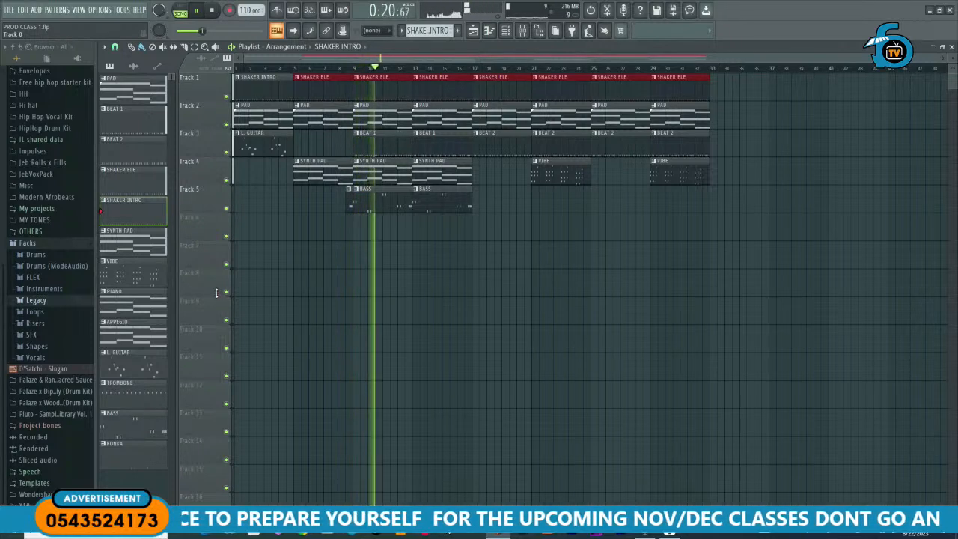
click(135, 275)
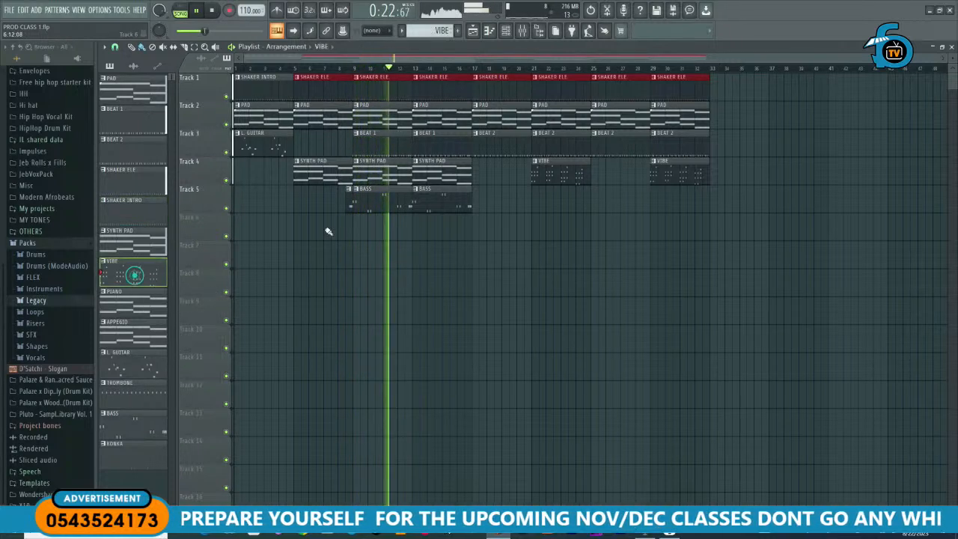
click(418, 232)
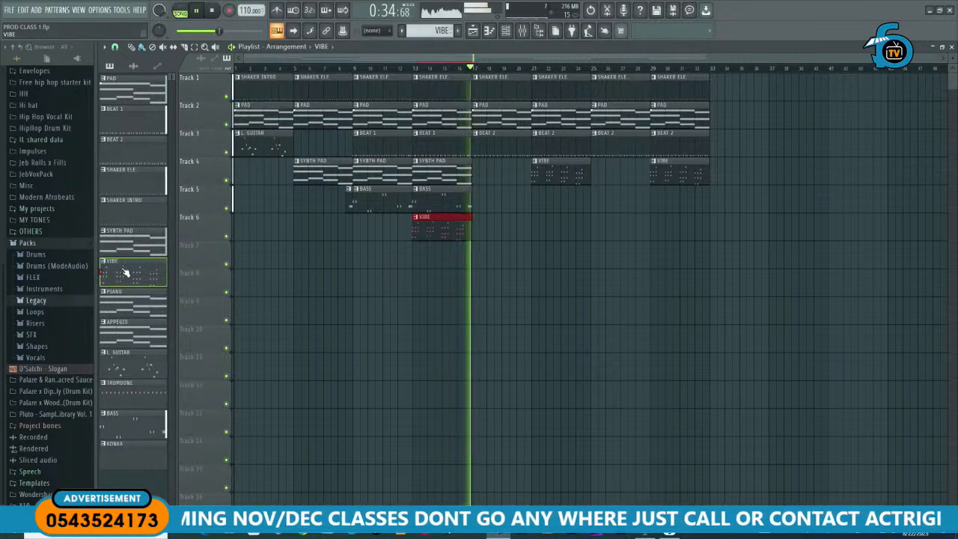
Step: Place a PIANO pattern clip on Track 6 starting at bar 17, directly after the VIBE clip
click(121, 251)
click(123, 309)
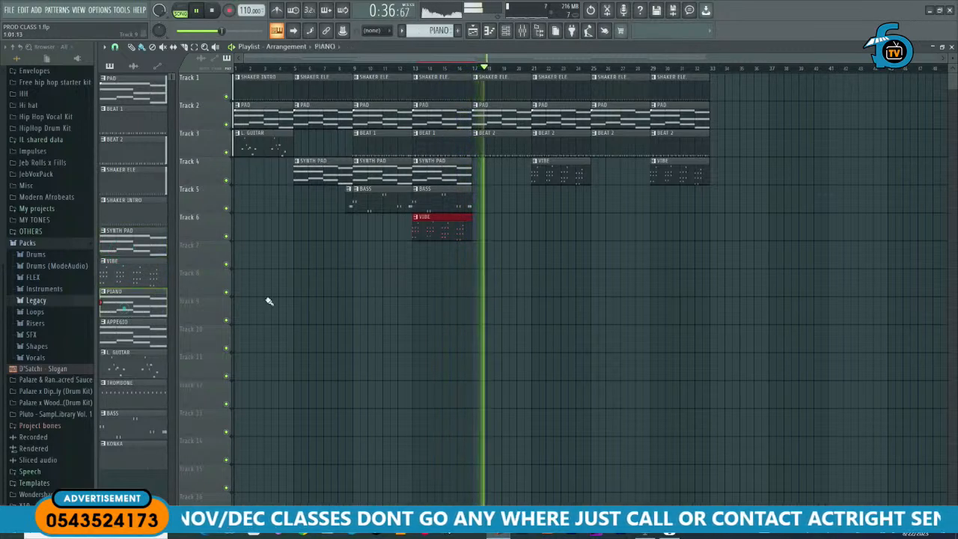
click(480, 233)
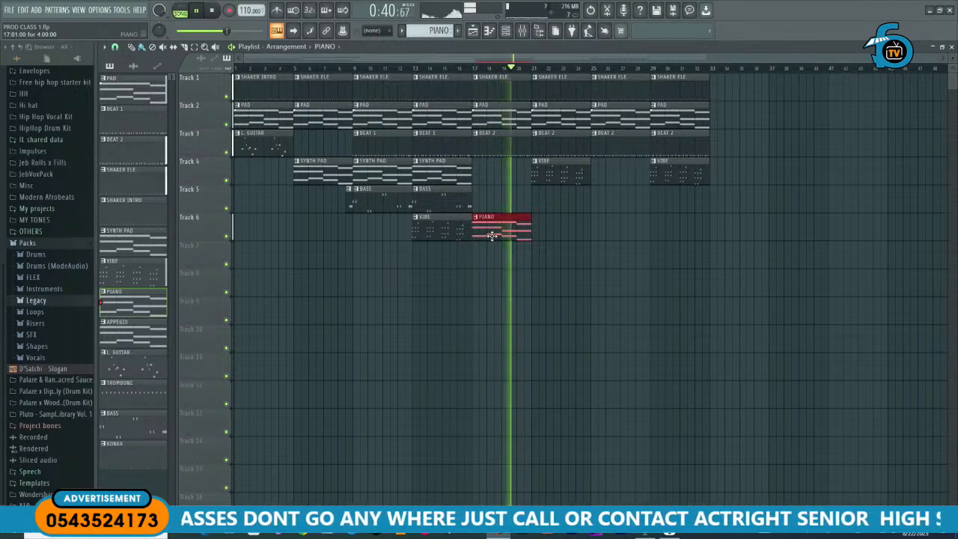
Step: Delete the PIANO clip on Track 6 and place APPEGIO clips on Track 4 at bars 17 and 25
right_click(492, 236)
click(128, 332)
click(452, 68)
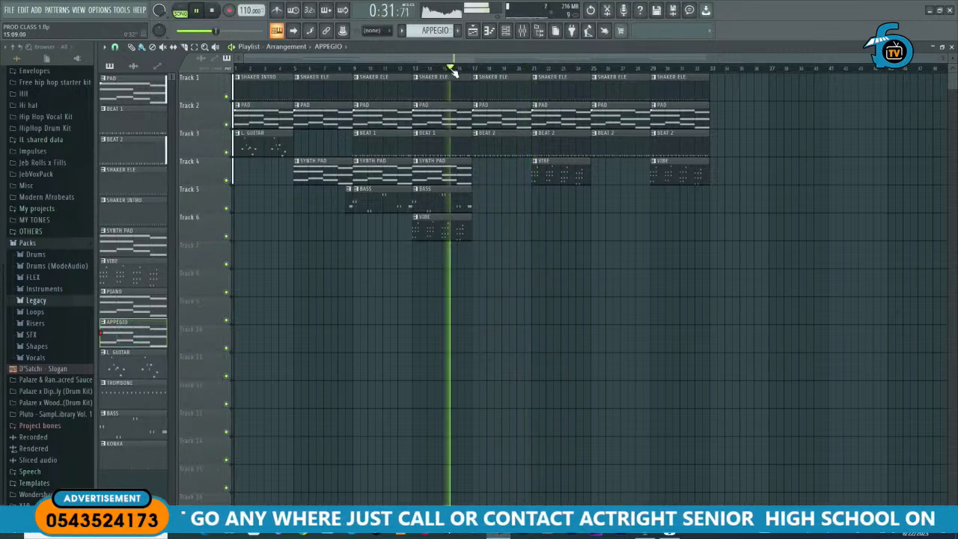
click(480, 206)
click(476, 203)
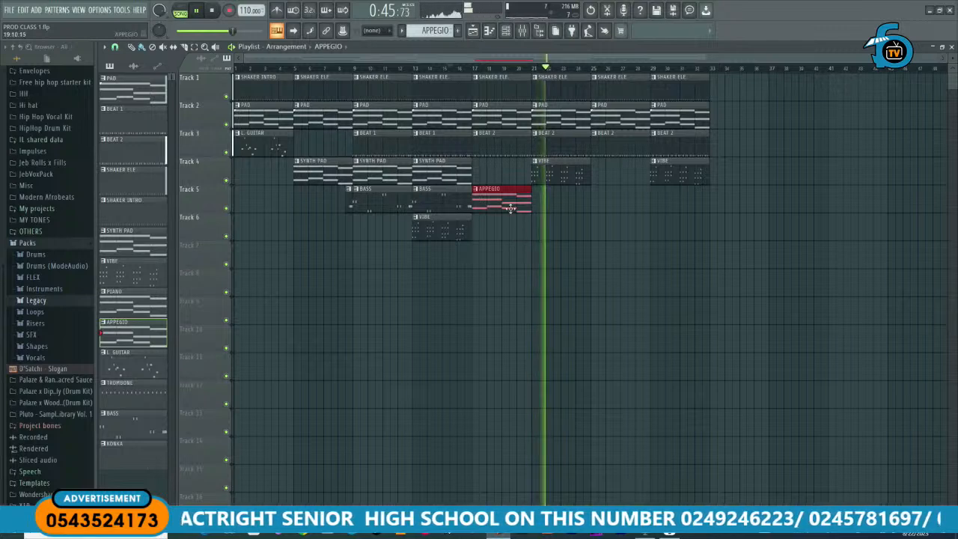
drag(515, 199, 504, 171)
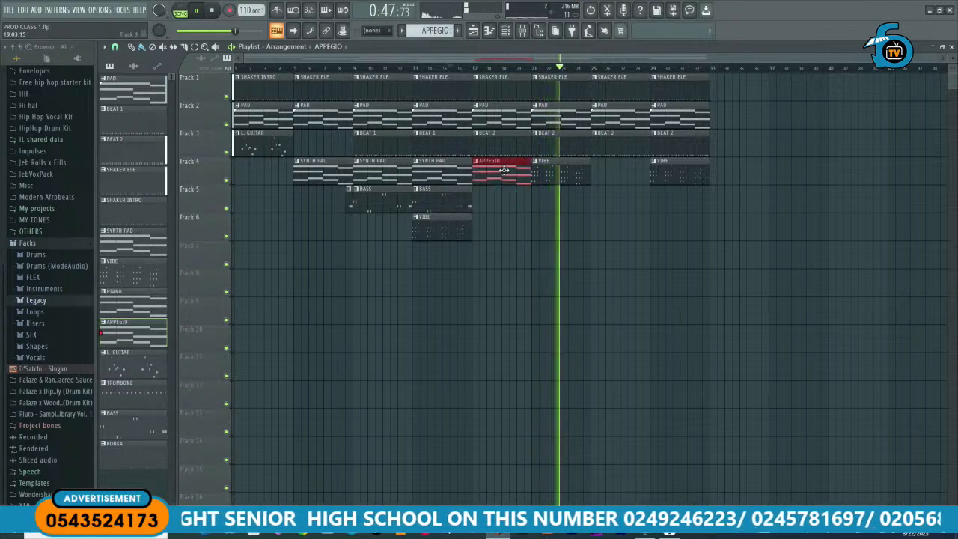
click(595, 180)
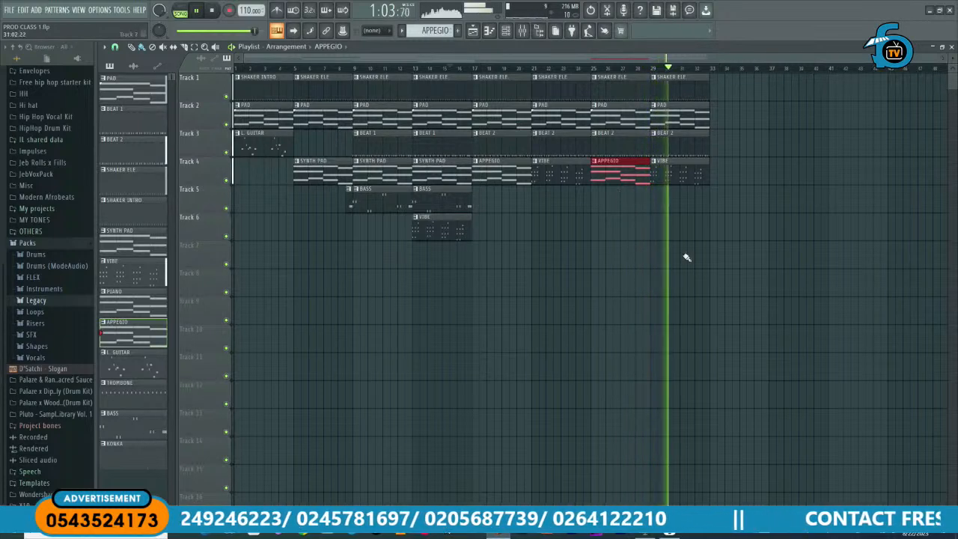
Step: Place a KONKA clip on Track 5 at bar 29, then listen to it and check its steps in the channel rack
click(121, 458)
click(662, 197)
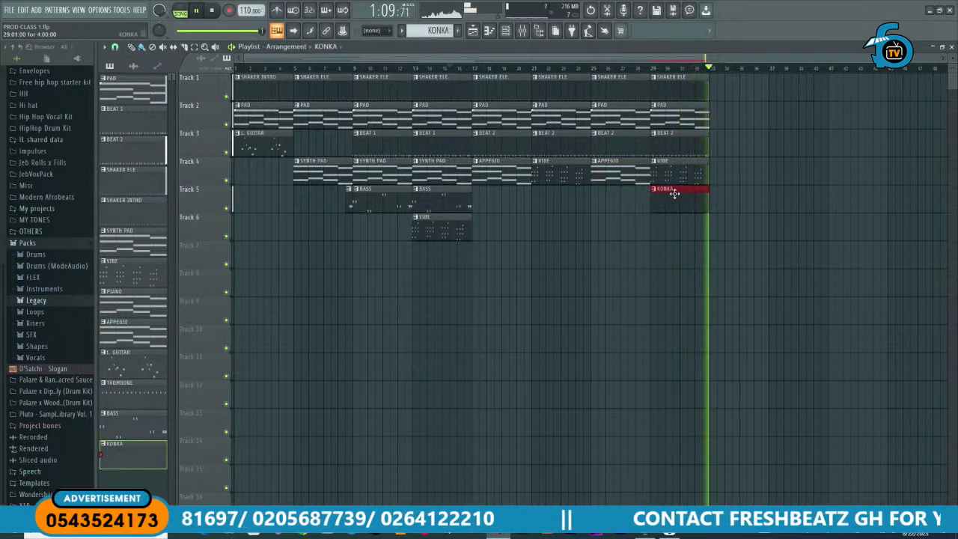
click(636, 68)
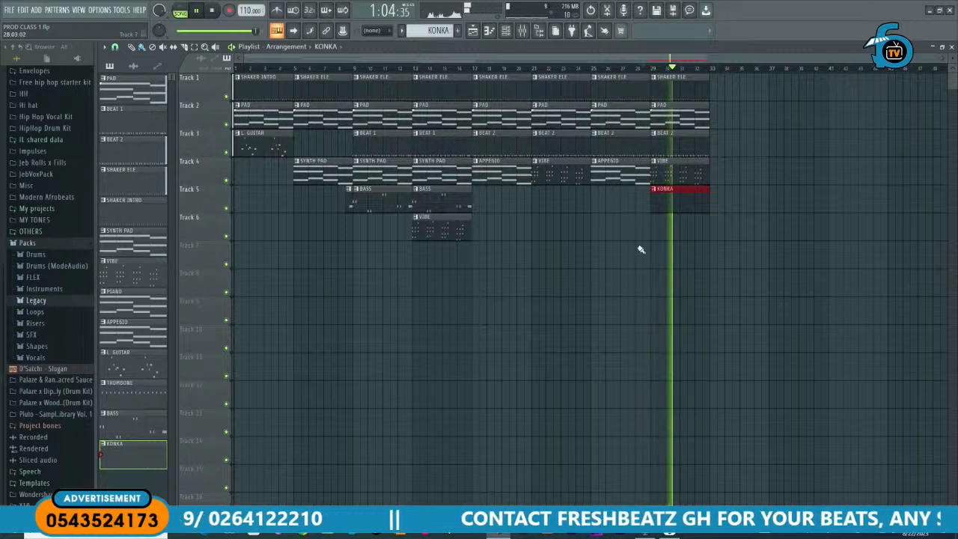
click(505, 30)
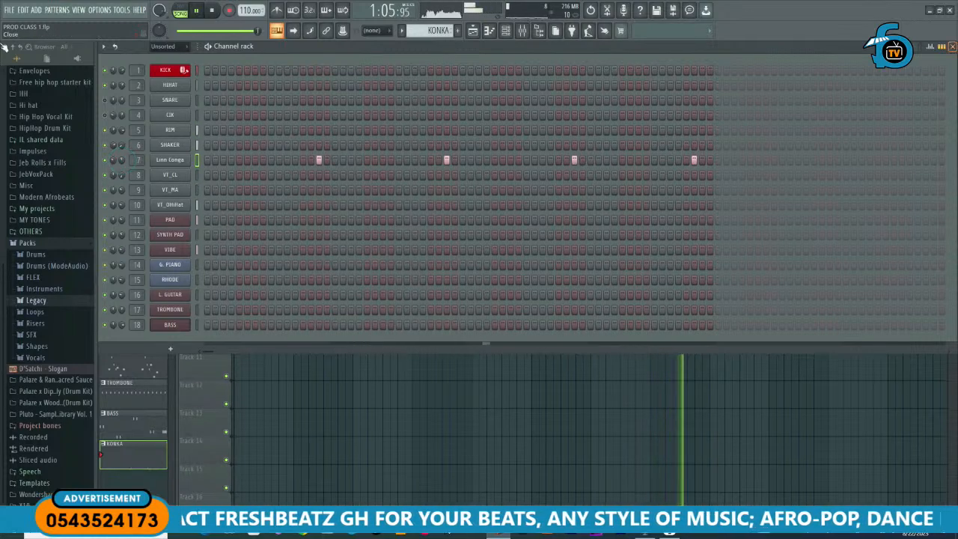
click(952, 47)
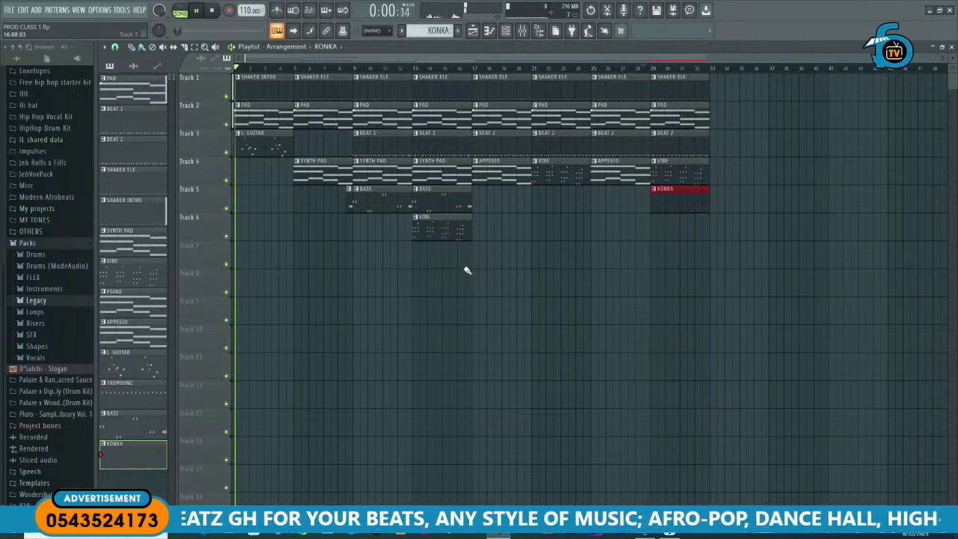
Step: Copy the clips of bars 9 to 17 to bar 33 and add an APPEGIO clip on Track 6 at bar 33
click(416, 72)
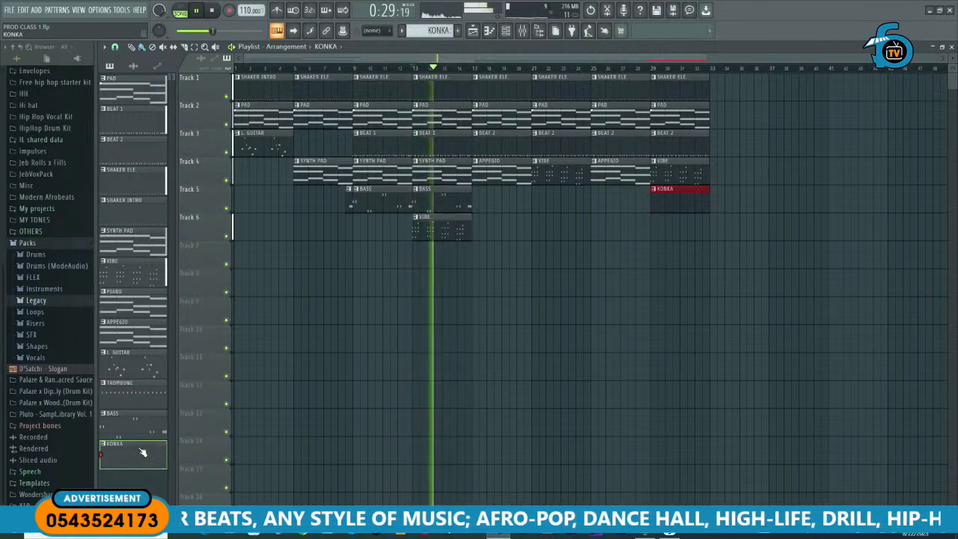
drag(459, 265, 740, 131)
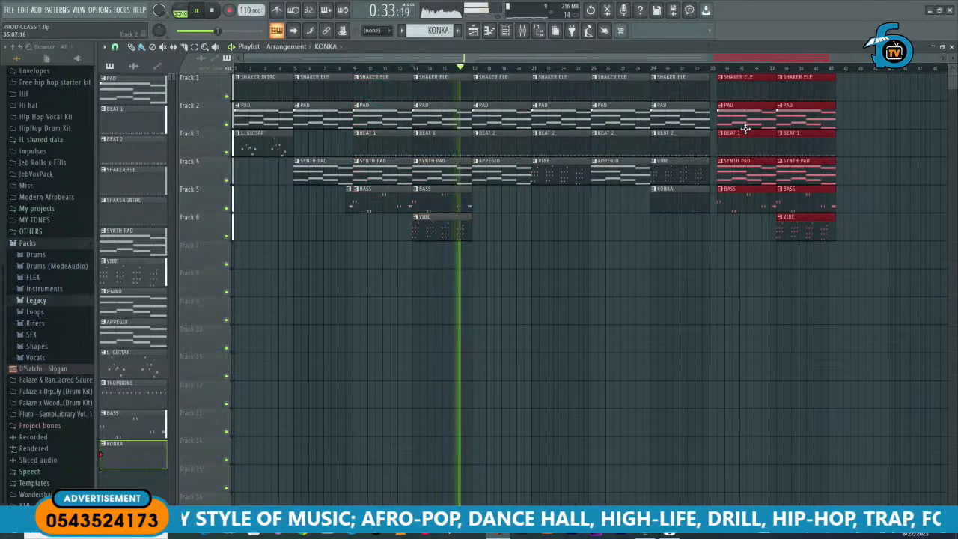
click(488, 180)
click(716, 222)
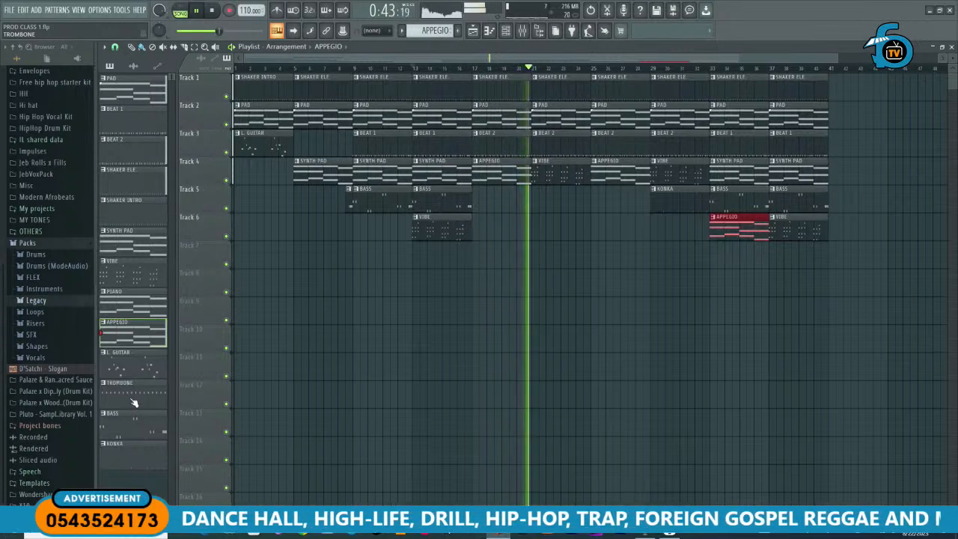
Step: Place SYNTH PAD clips on Track 7 at bars 33 and 37, below the APPEGIO and VIBE clips
click(135, 245)
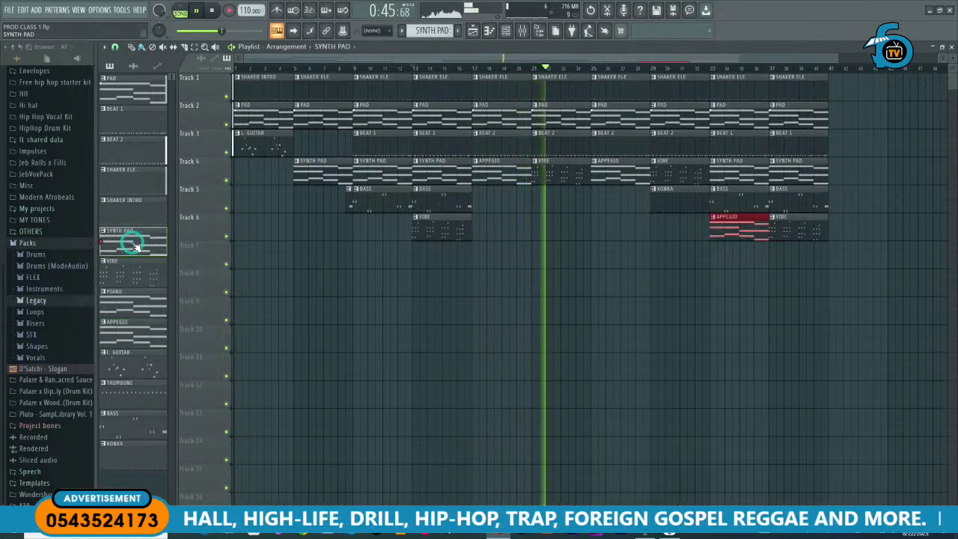
click(595, 224)
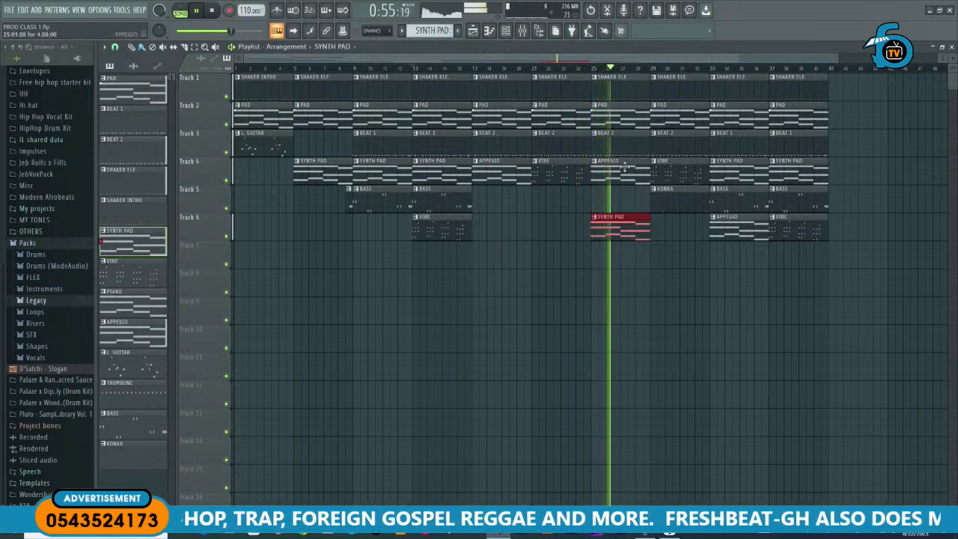
right_click(617, 164)
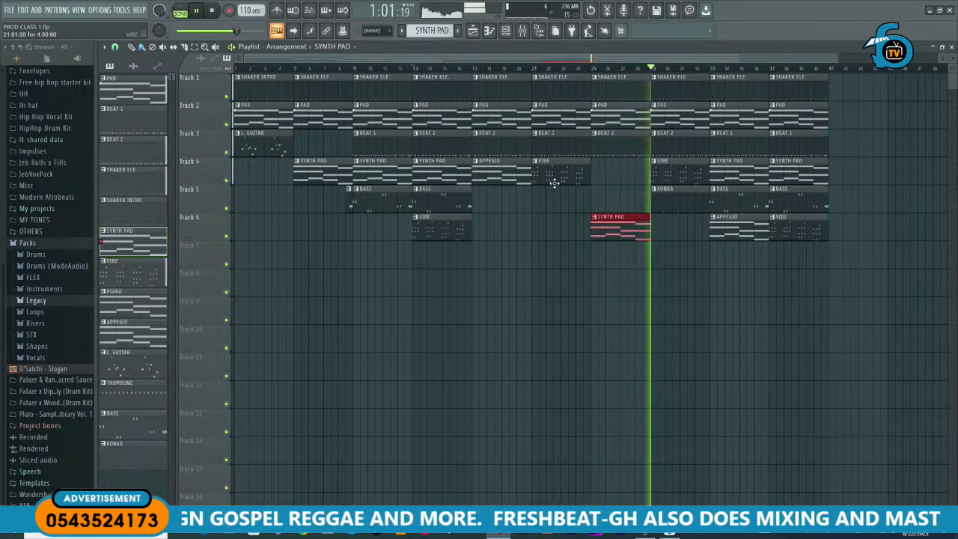
click(601, 176)
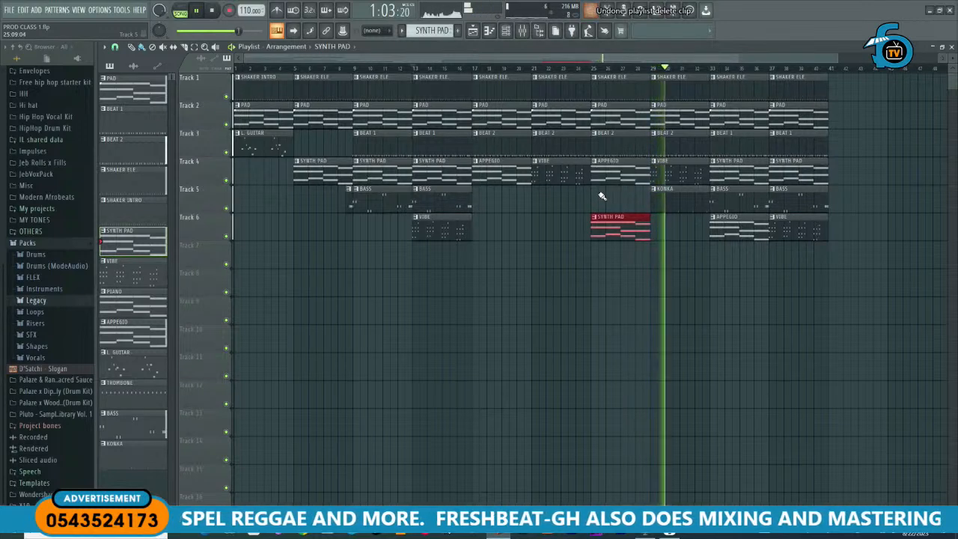
drag(604, 226, 783, 274)
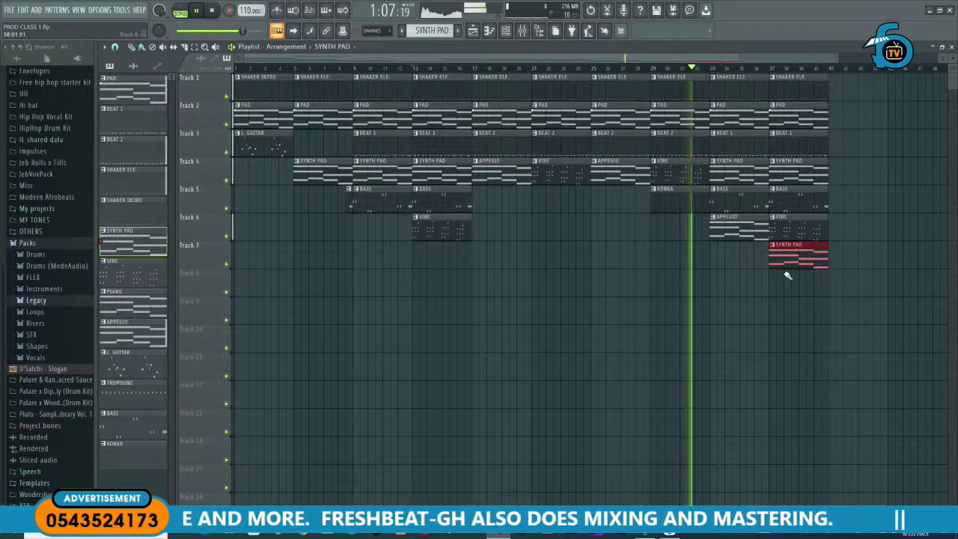
click(715, 264)
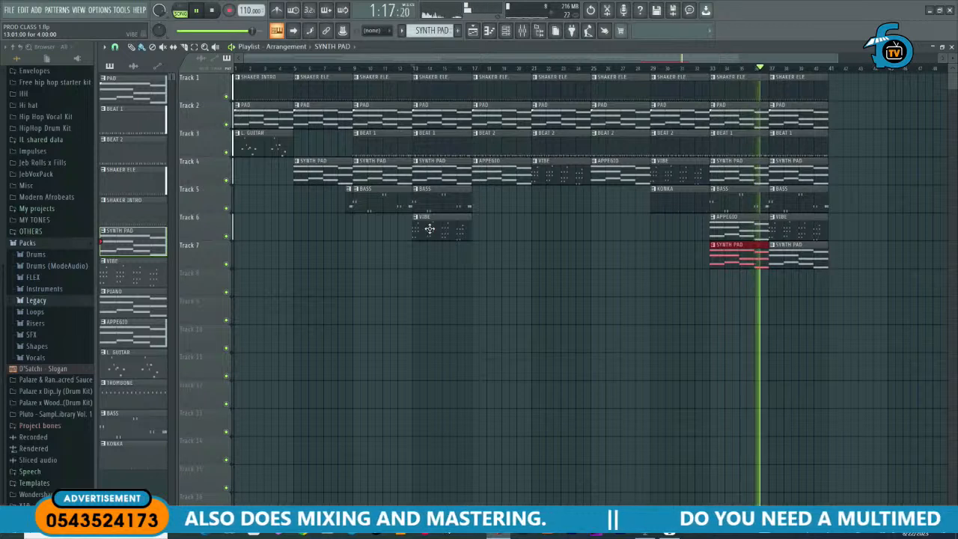
Step: Place TROMBONE clips on Track 7 at bars 9 and 13, and on Track 8 at bars 33 and 37
click(137, 400)
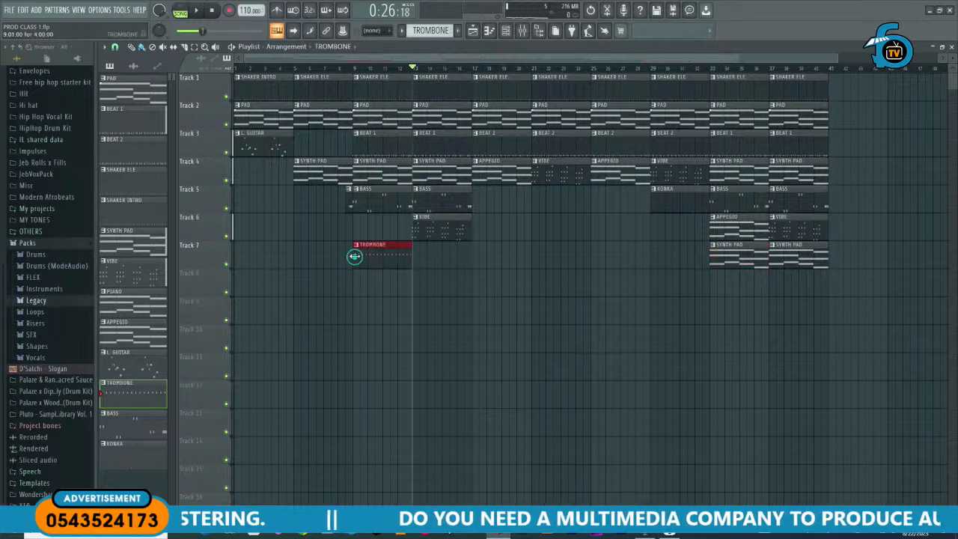
key(space)
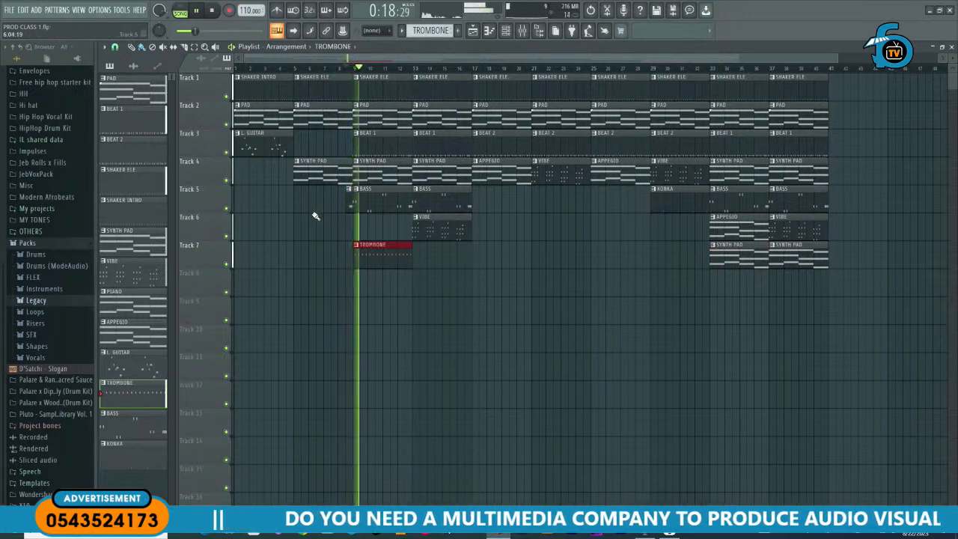
click(423, 257)
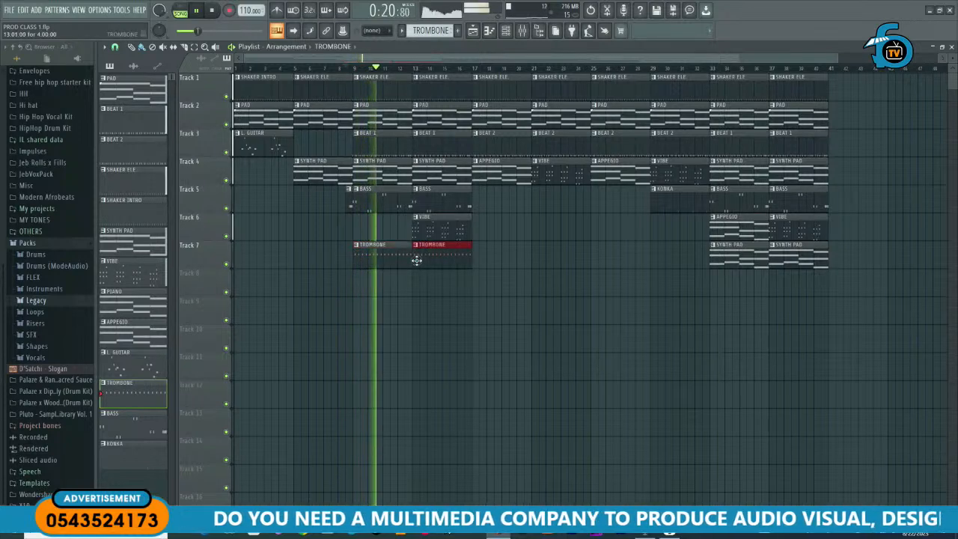
click(714, 283)
click(777, 288)
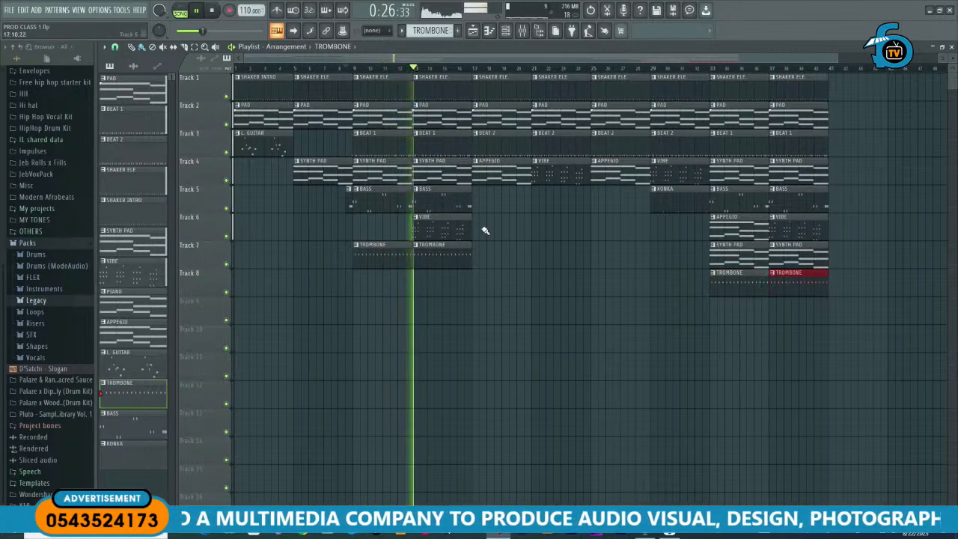
Step: Place TROMBONE clips on Track 7 at bars 25 and 29
click(598, 252)
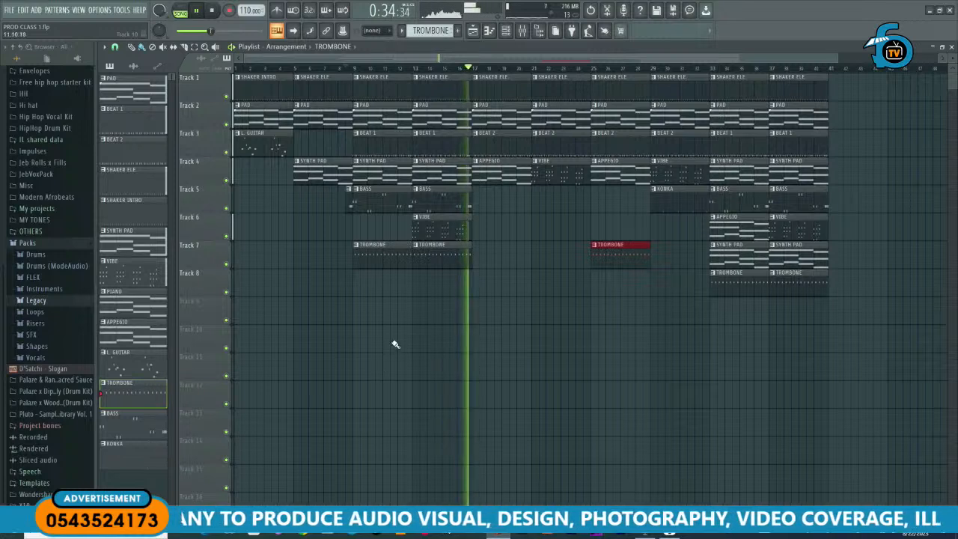
click(382, 258)
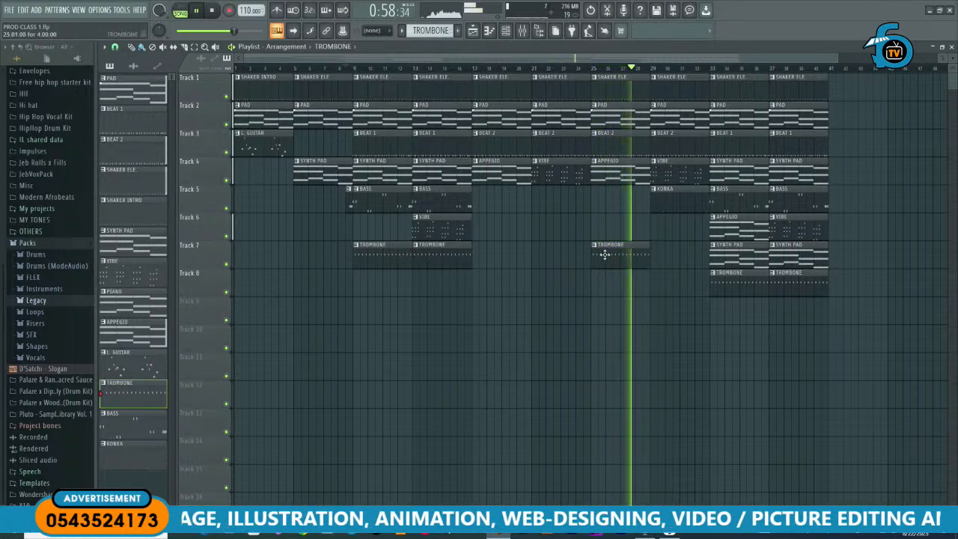
click(651, 256)
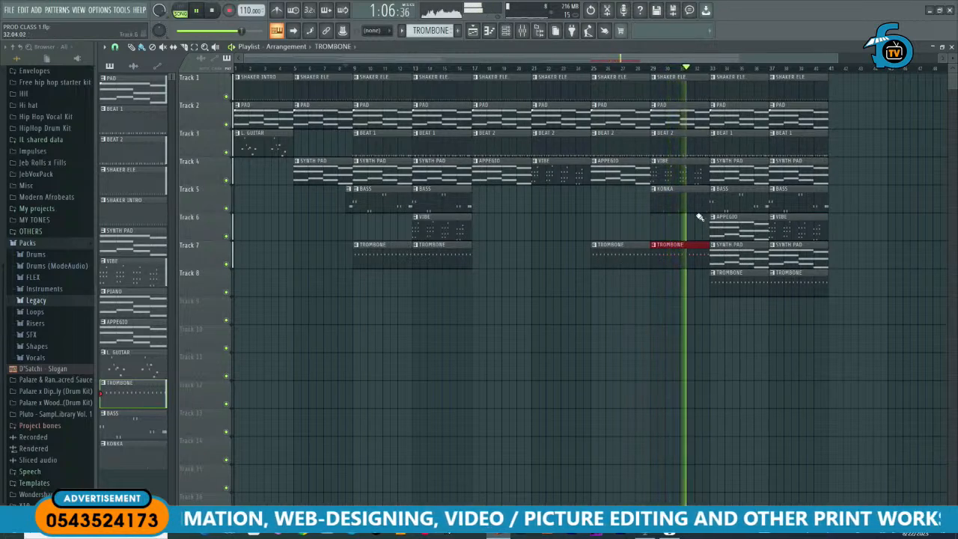
Step: Place KONKA clips on Track 9 at bars 33 and 37
click(682, 201)
click(712, 308)
click(773, 310)
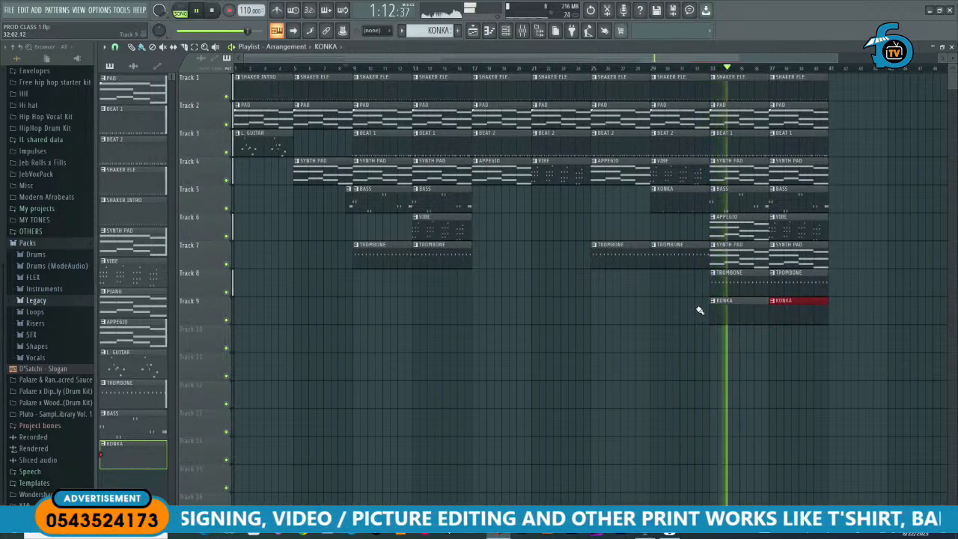
Step: Place L. GUITAR clips on Track 10 at bars 33 and 37, below the KONKA clips
scroll(314, 362, down, 1)
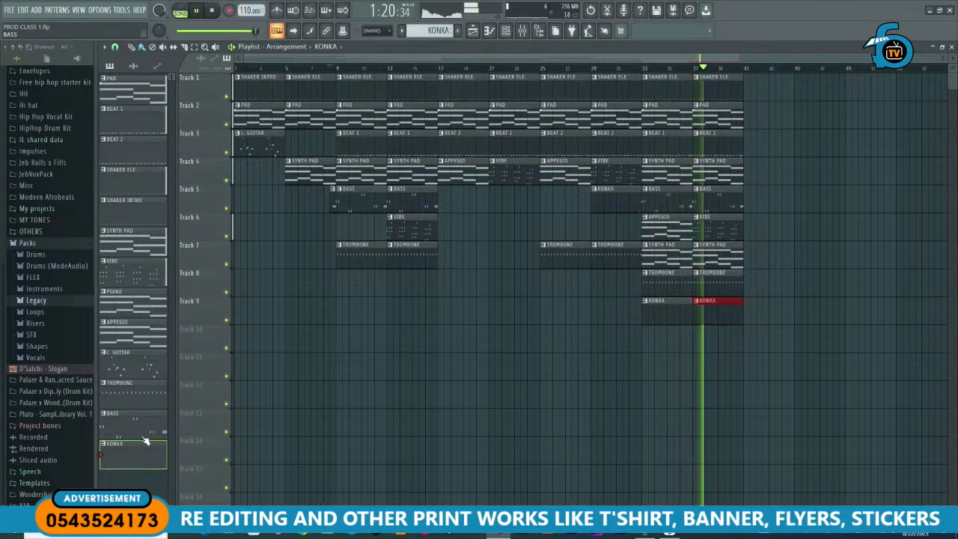
click(134, 369)
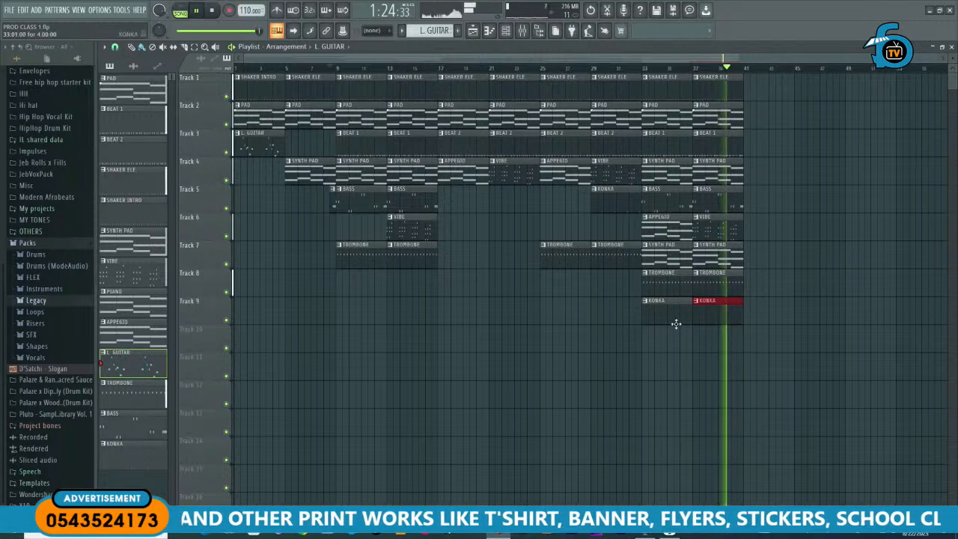
click(697, 337)
click(646, 343)
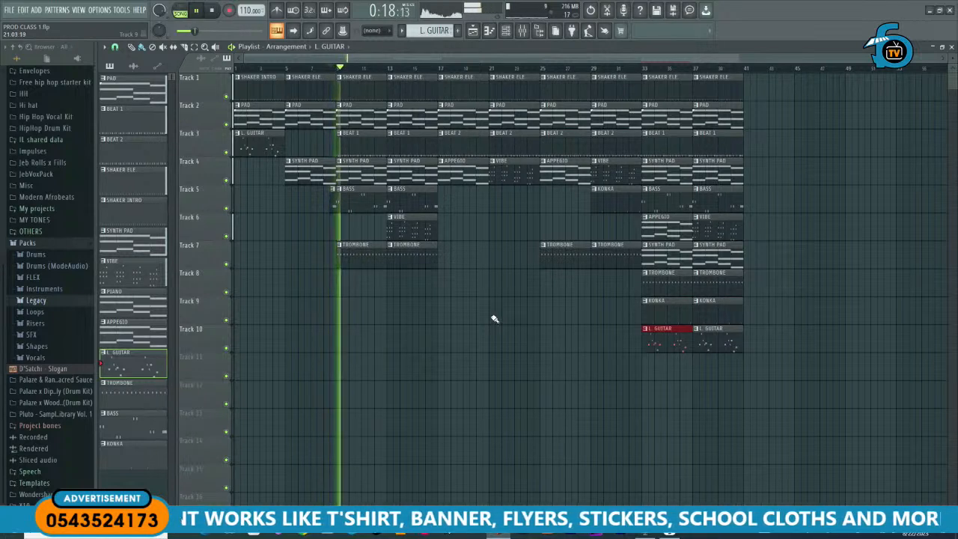
Step: Place L. GUITAR clips on Track 9 at bars 9, 13 and 21
click(496, 309)
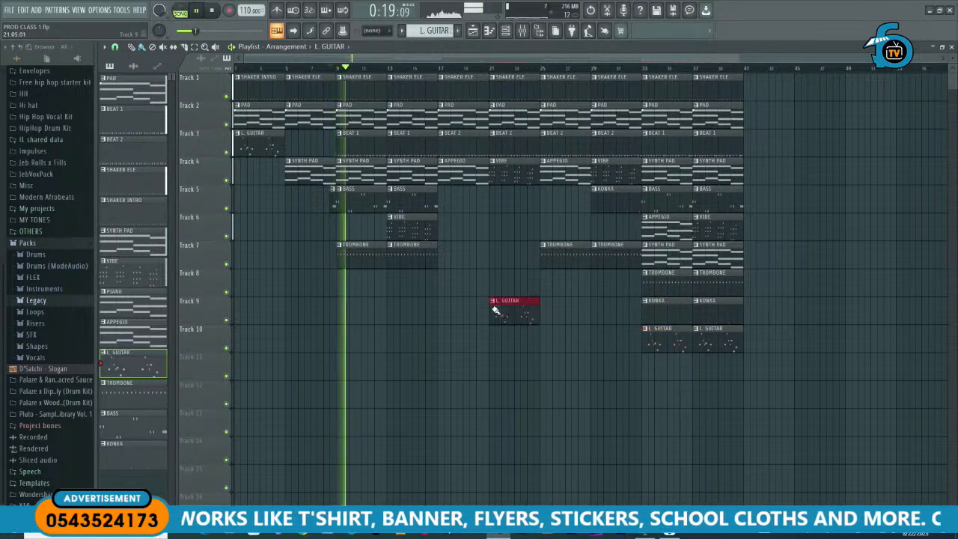
click(339, 312)
click(392, 313)
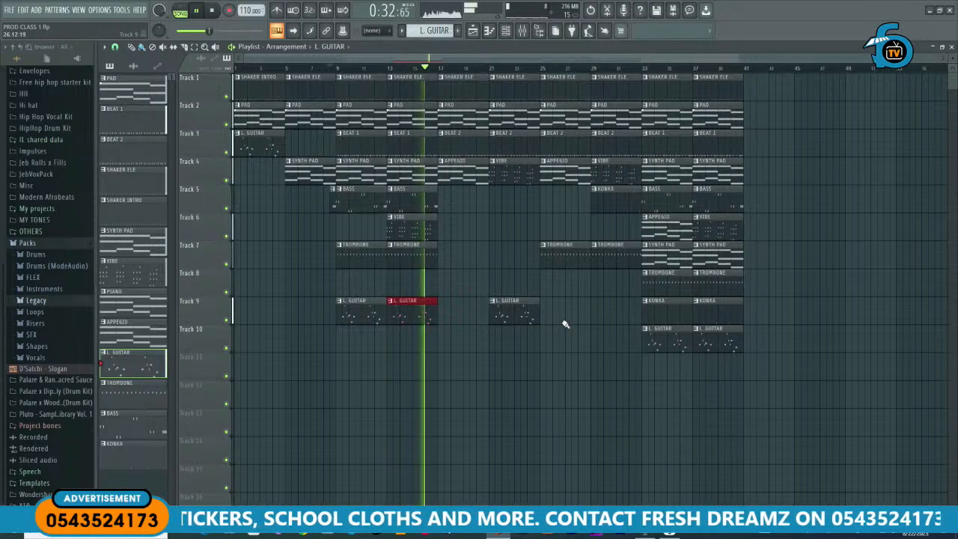
Step: Duplicate the clips of bars 17 to 41 at bar 41 and those of bars 49 to 65 at bar 65, and stop playback
drag(770, 379, 466, 94)
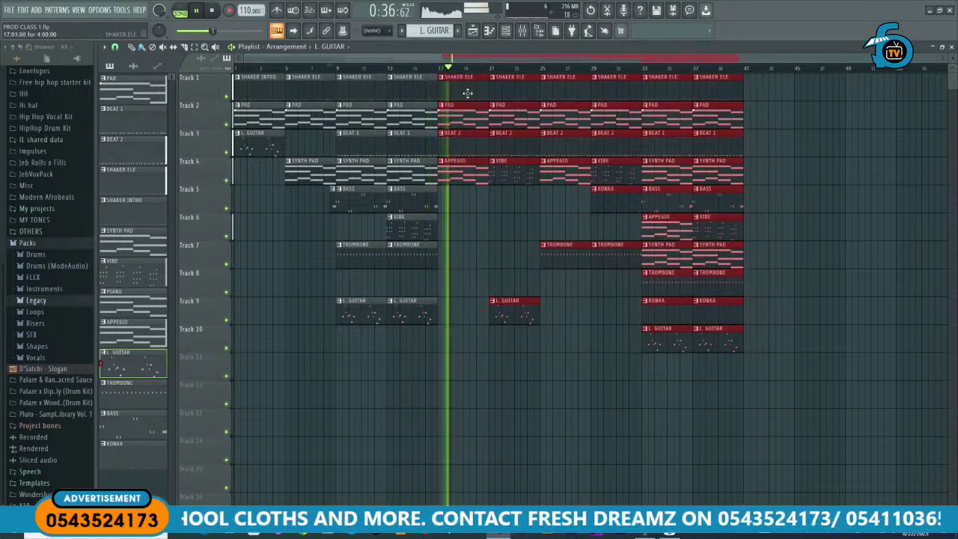
key(ctrl+b)
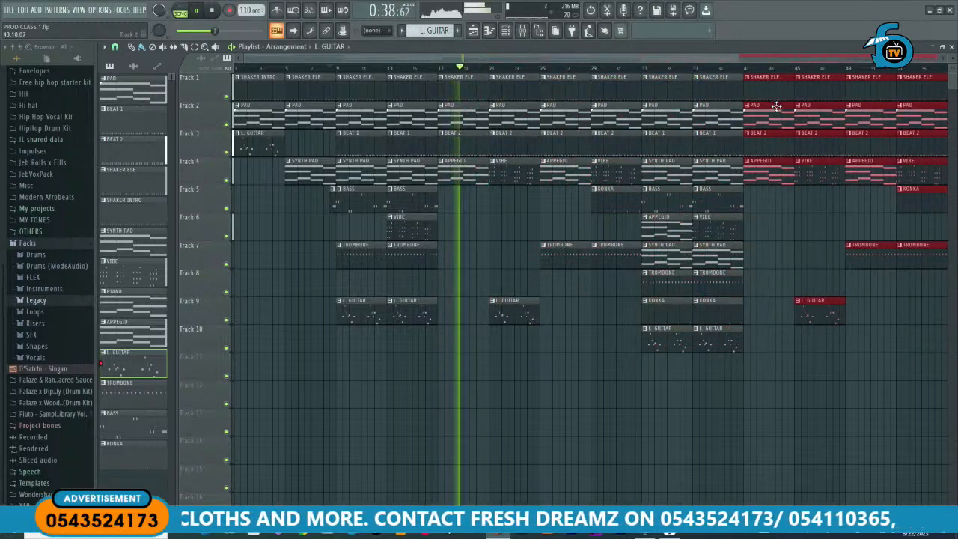
scroll(386, 252, down, 2)
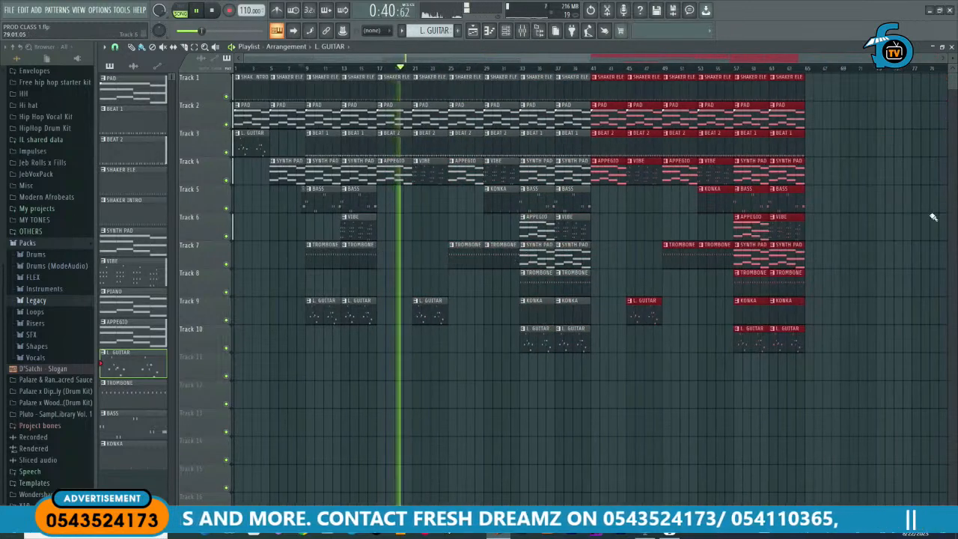
drag(834, 379, 684, 77)
key(ctrl+b)
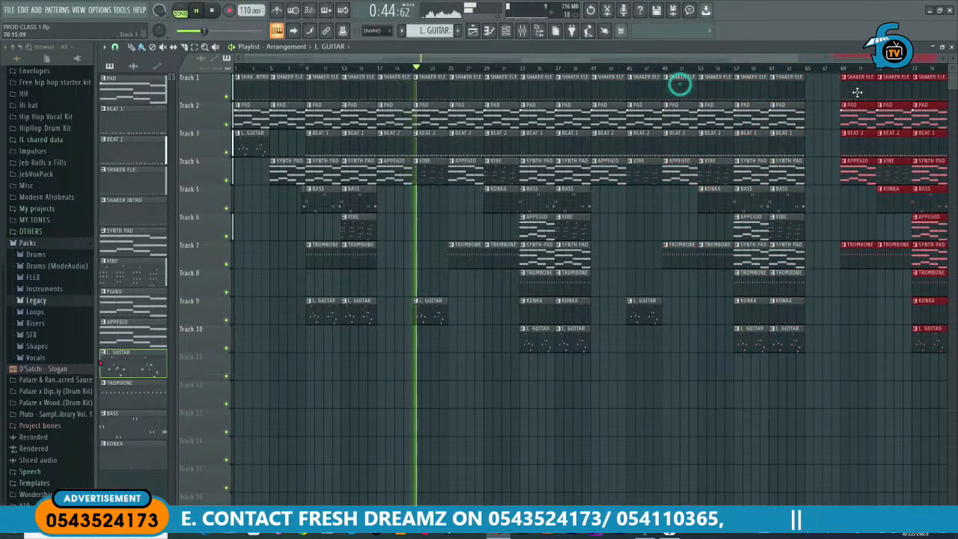
scroll(825, 96, down, 2)
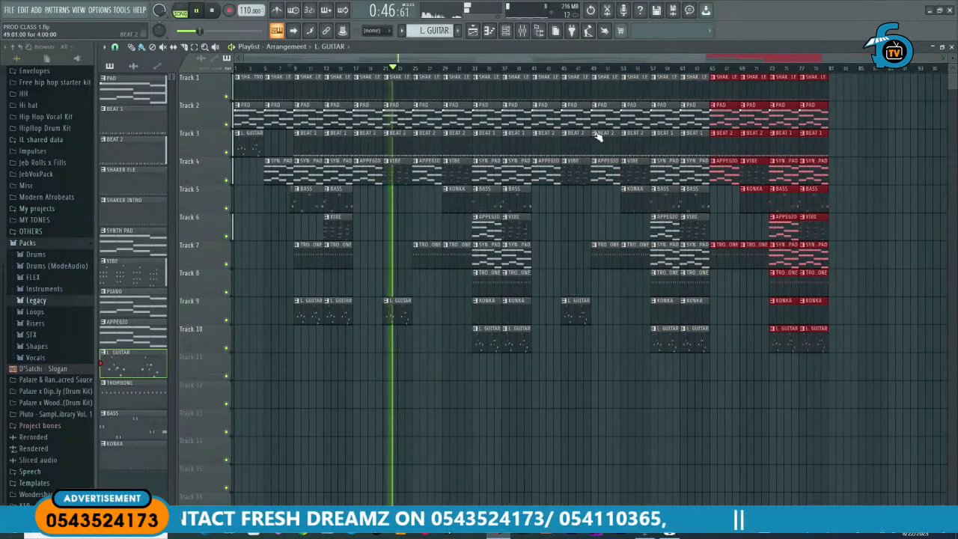
scroll(565, 188, down, 1)
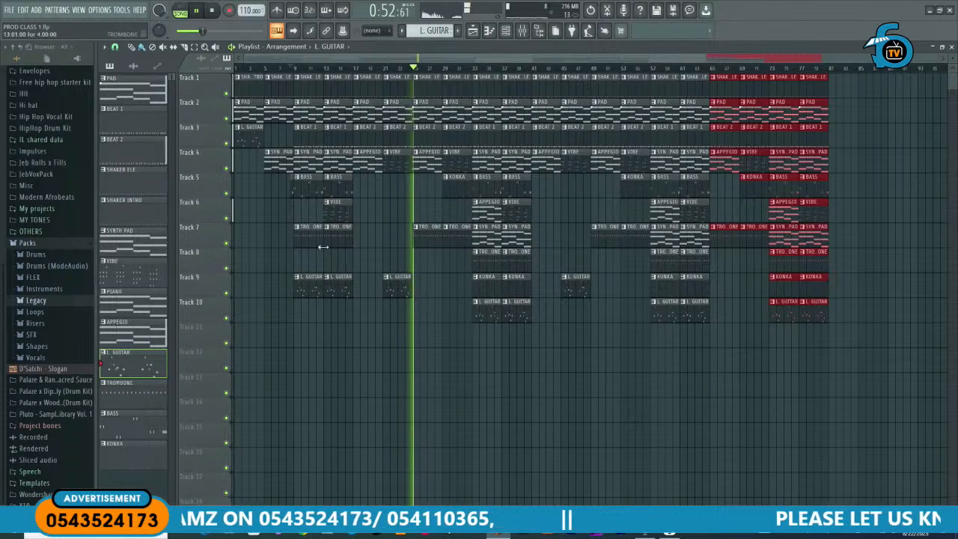
key(space)
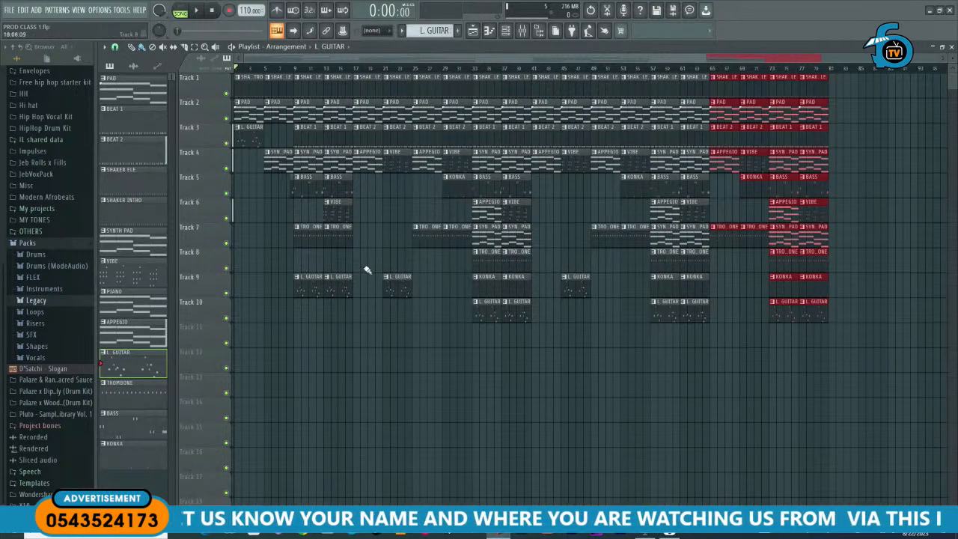
click(313, 60)
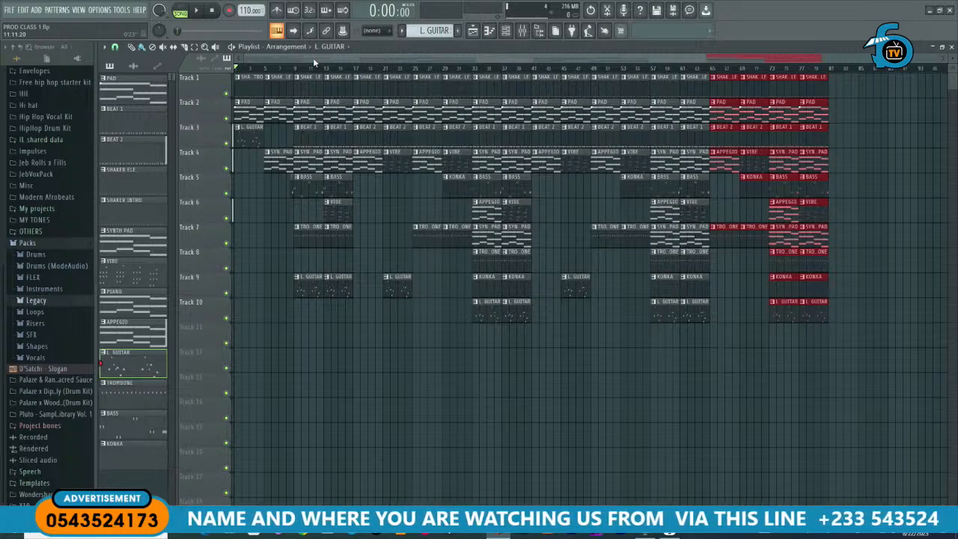
click(313, 58)
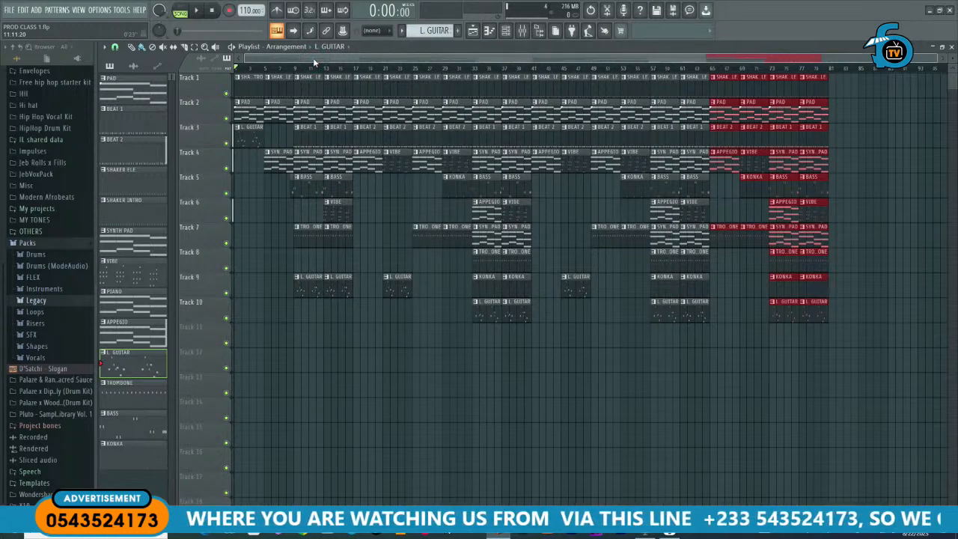
click(313, 59)
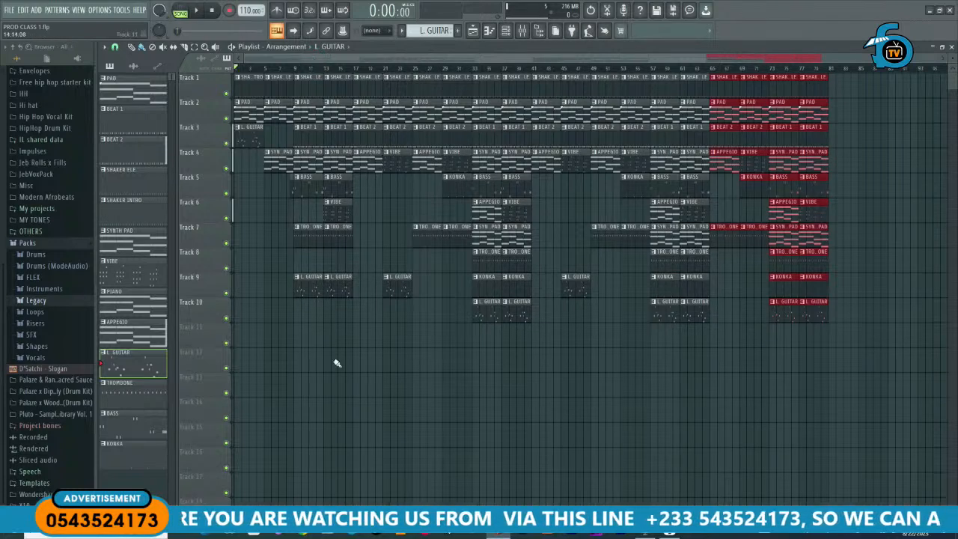